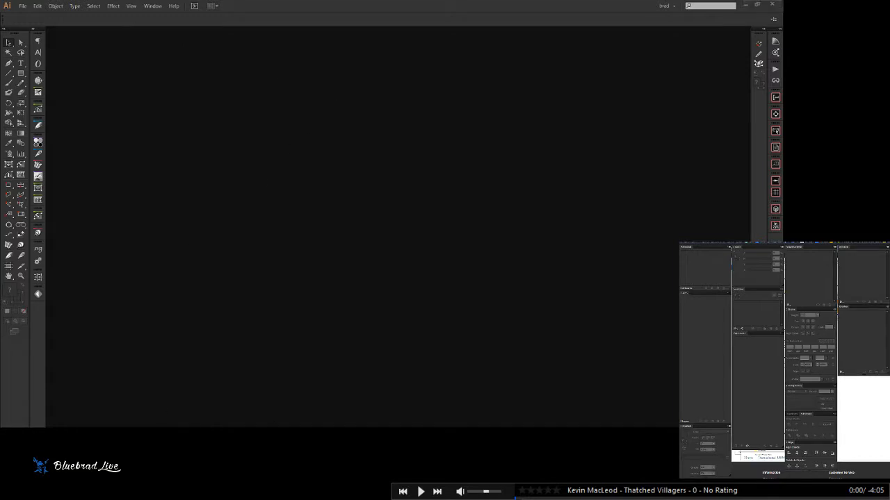
- Return to Illustrator, where the new blank Untitled-1 document is open
click(302, 91)
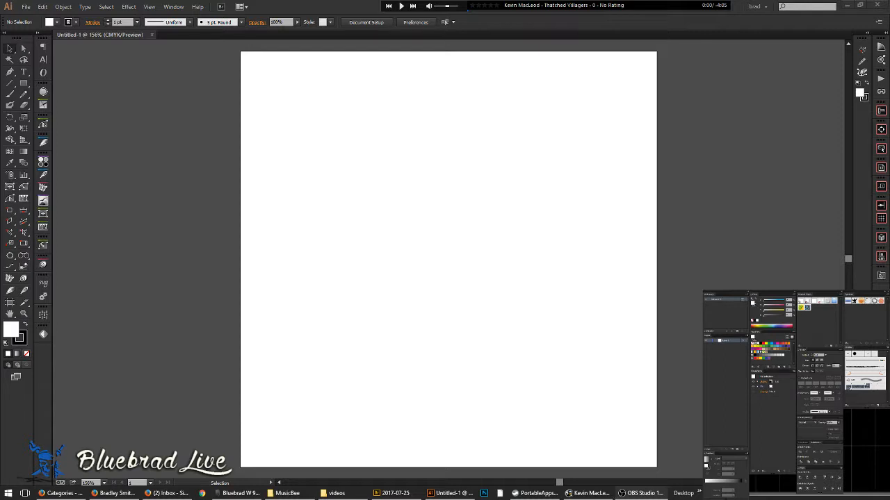
click(401, 6)
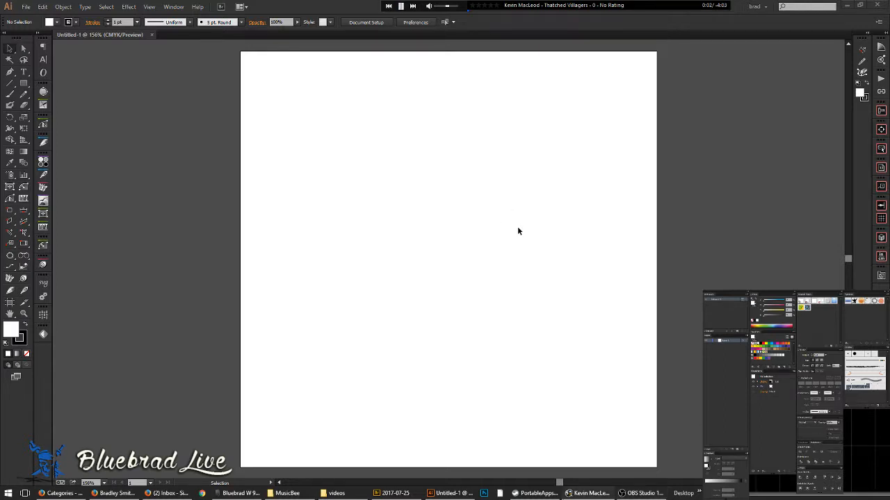
drag(447, 7, 441, 7)
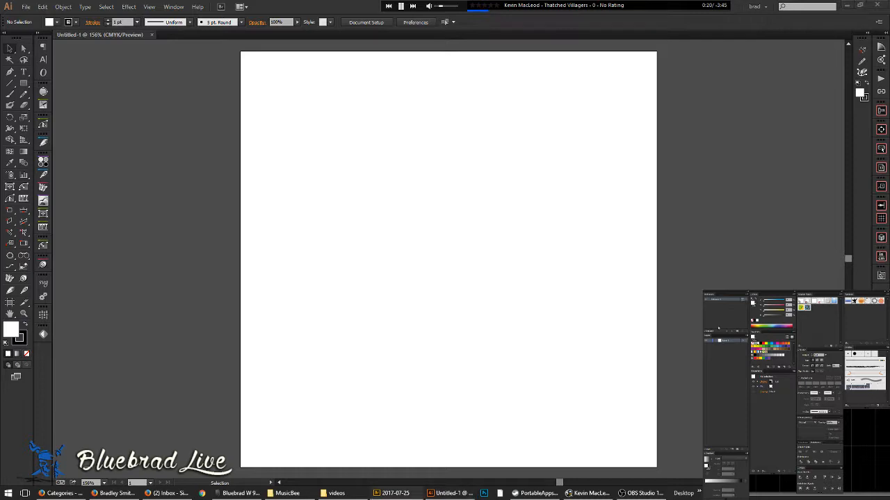
- Place the album-cover artwork image into the document and begin shrinking it from the top-left corner
drag(438, 204, 450, 200)
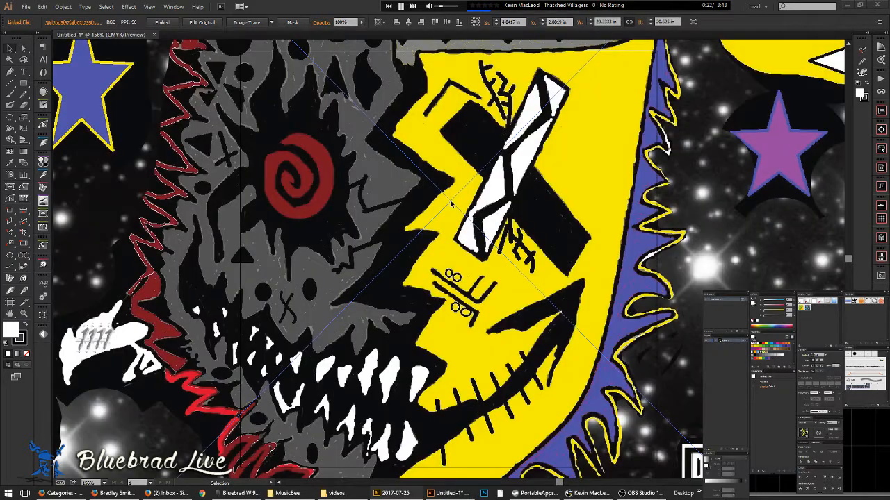
scroll(512, 243, down, 3)
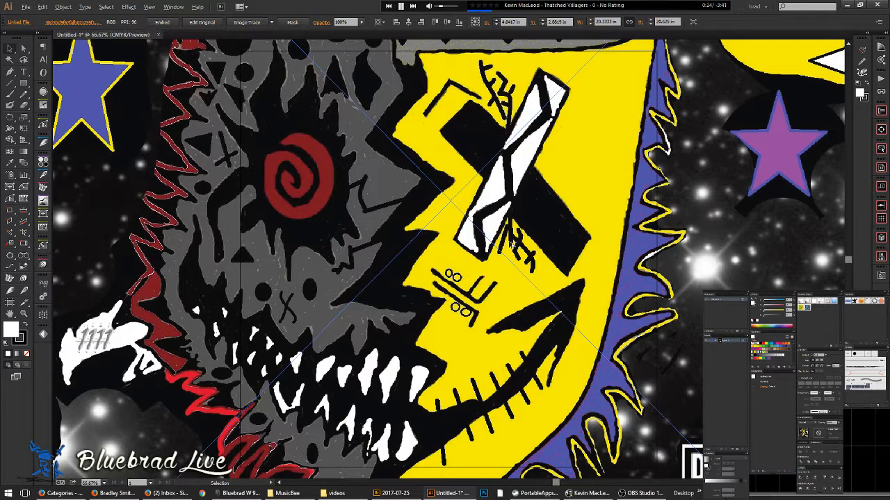
scroll(512, 243, down, 1)
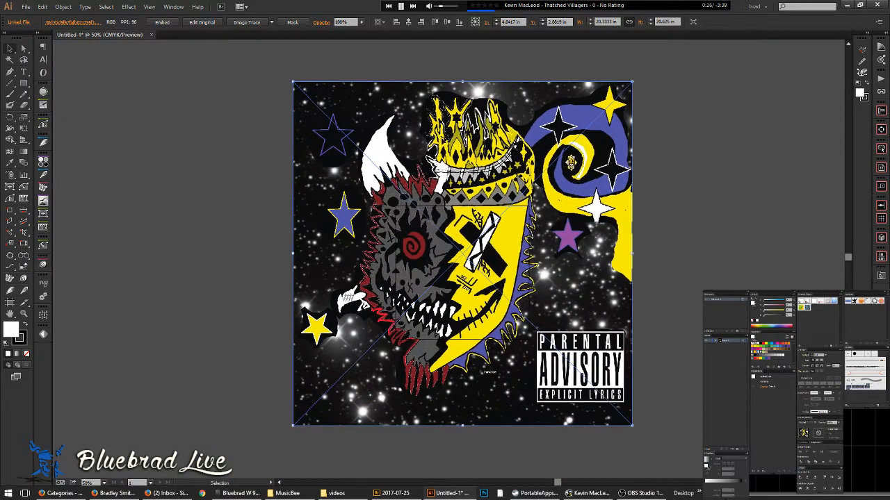
scroll(461, 140, up, 3)
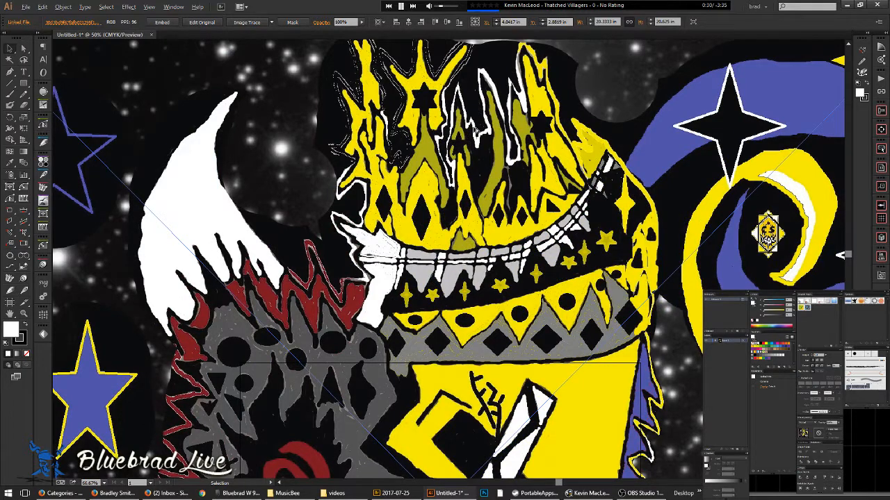
scroll(480, 126, down, 3)
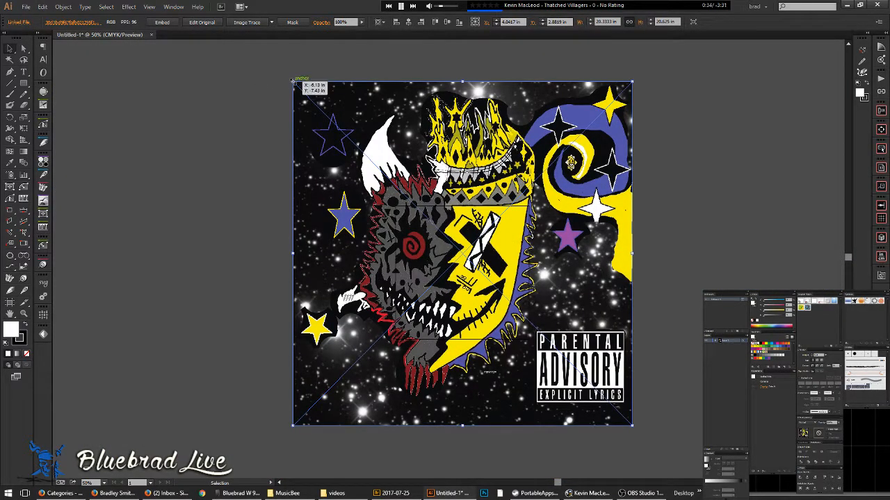
drag(292, 81, 342, 132)
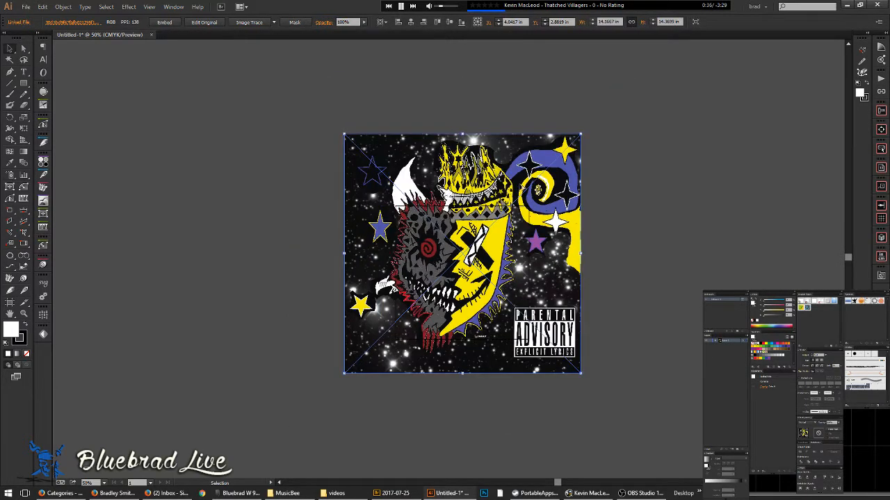
- Resize the artwork from its corners until it fits the artboard at about 8 in tall
scroll(521, 174, up, 2)
key(space)
drag(422, 382, 423, 360)
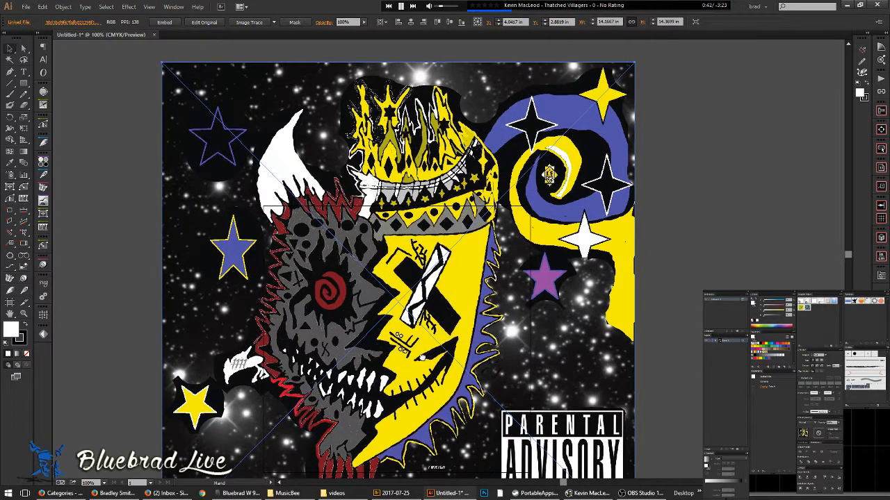
scroll(252, 364, up, 3)
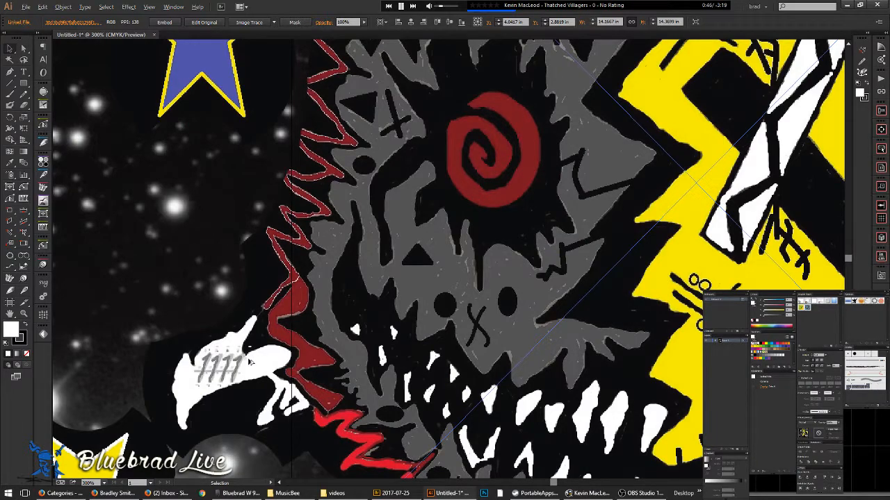
scroll(251, 363, down, 3)
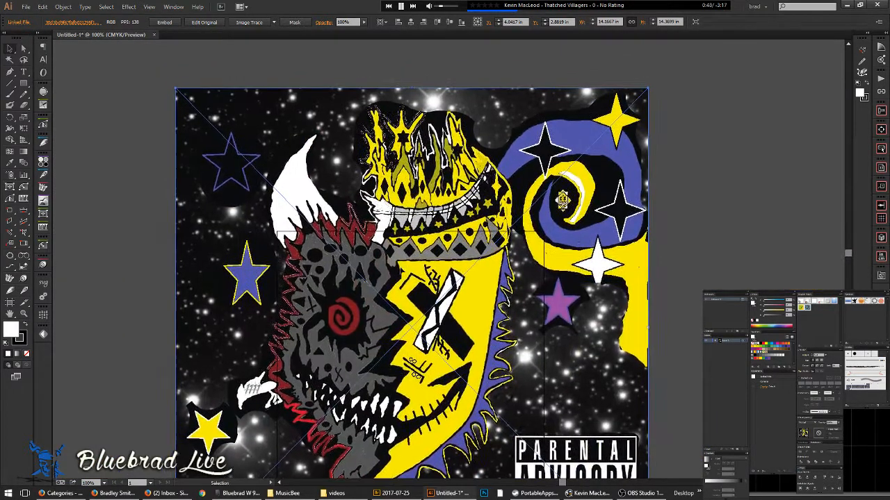
scroll(430, 210, up, 3)
scroll(430, 210, down, 4)
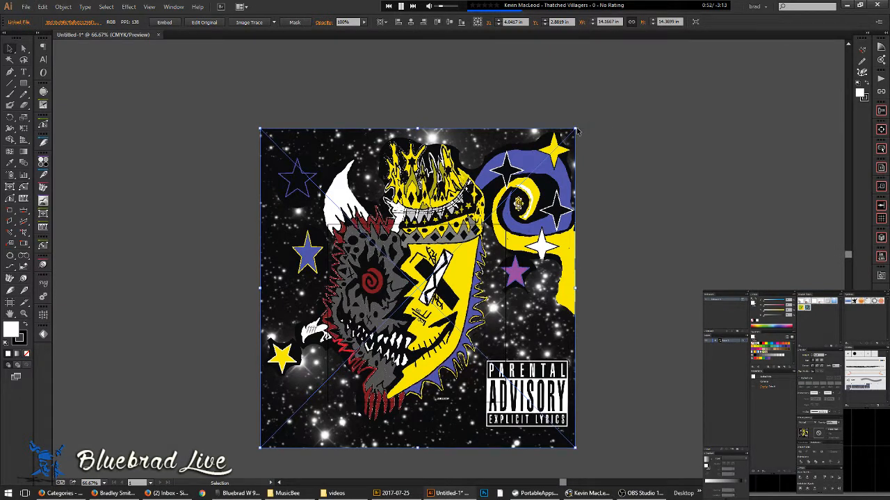
drag(574, 130, 481, 224)
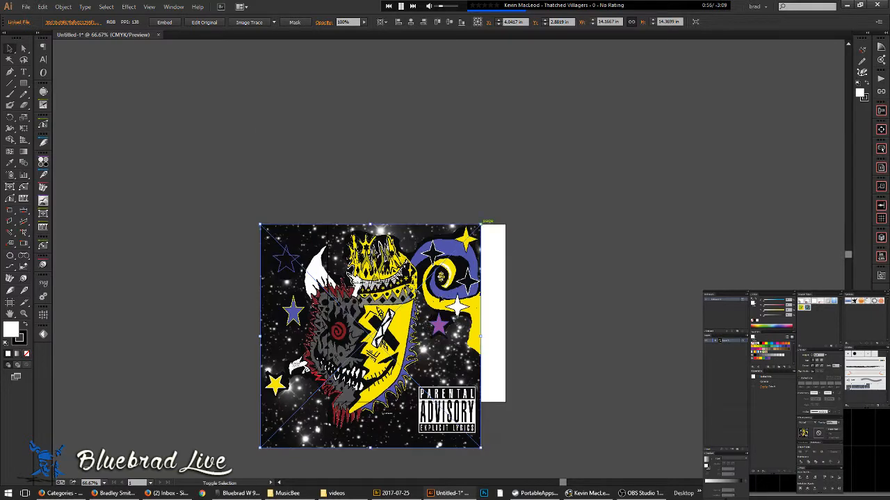
drag(262, 449, 328, 410)
drag(480, 378, 504, 399)
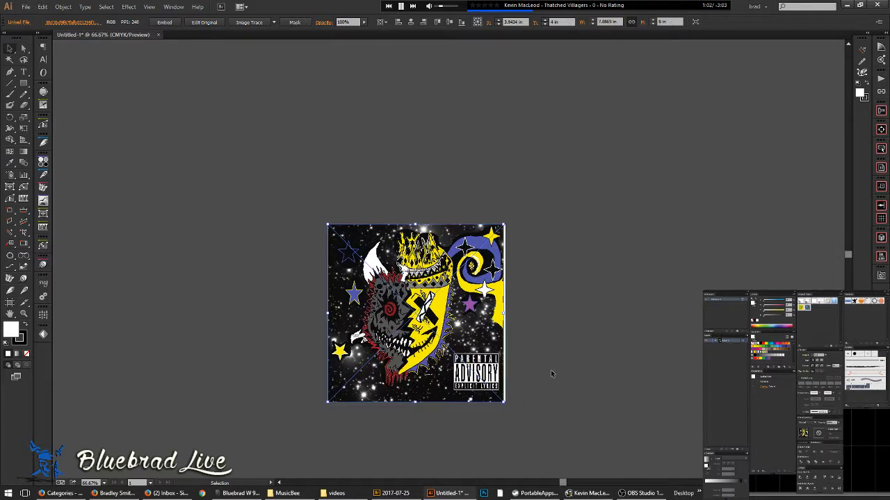
- View the artwork at 100%, reselect it, and expand Layer 1 in the Layers panel
click(552, 387)
key(ctrl+1)
click(439, 291)
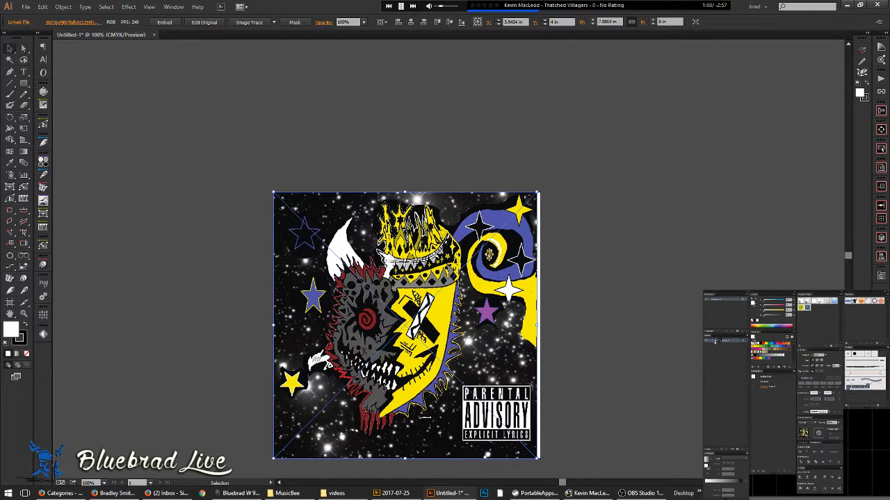
click(716, 342)
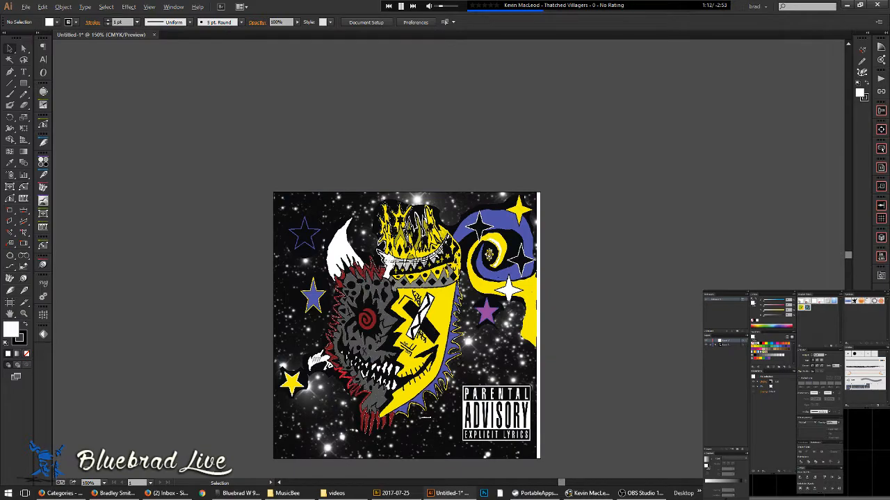
scroll(407, 225, up, 4)
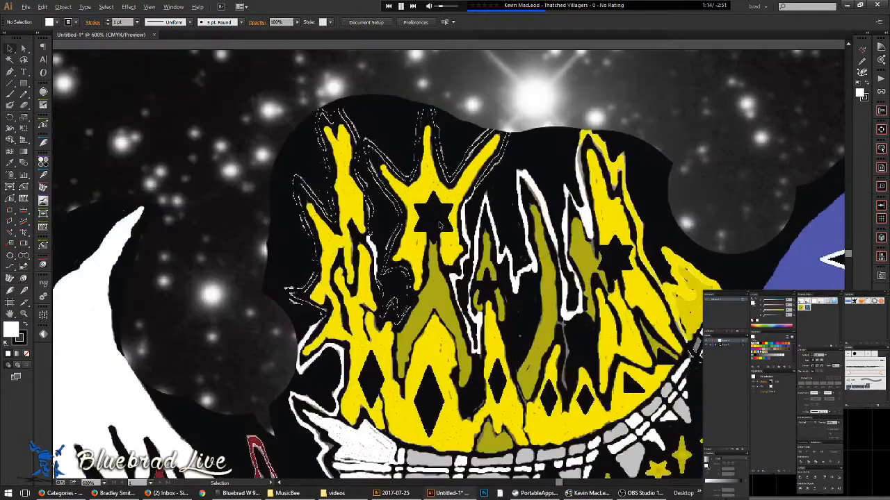
- Draw a star with the Star tool over the crown's middle star, then deselect it
click(24, 83)
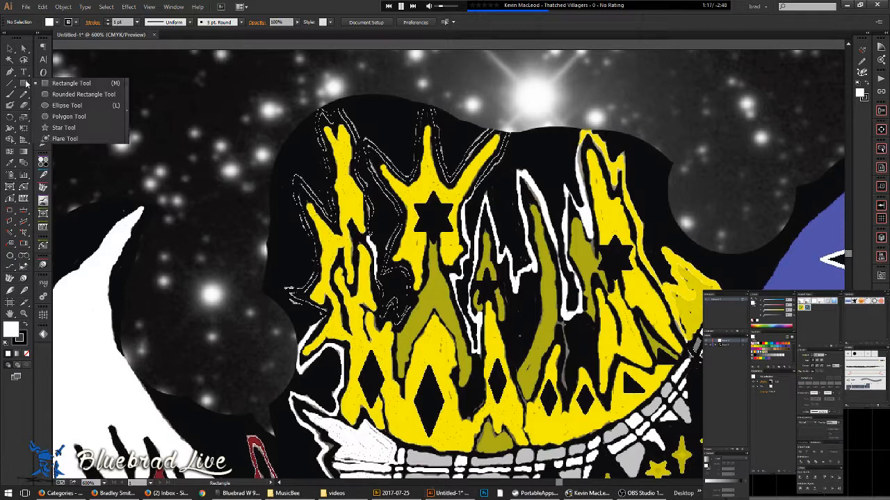
click(63, 127)
drag(432, 219, 436, 188)
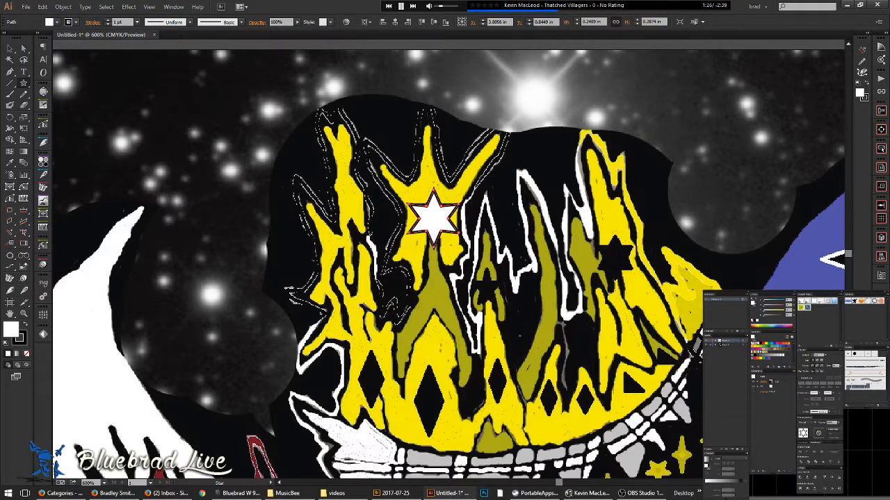
click(10, 49)
click(501, 265)
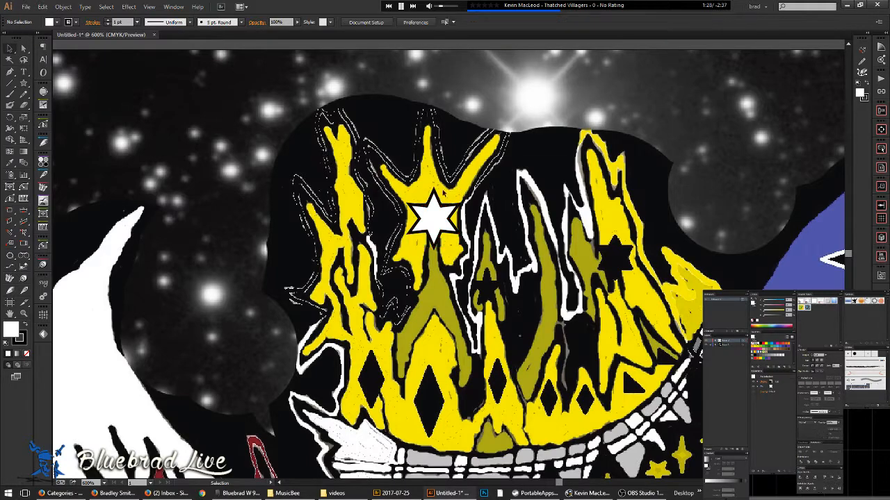
- Zoom in on the crown star, then drag a trial copy aside and return it
key(ctrl+plus)
key(ctrl+plus)
drag(425, 283, 422, 223)
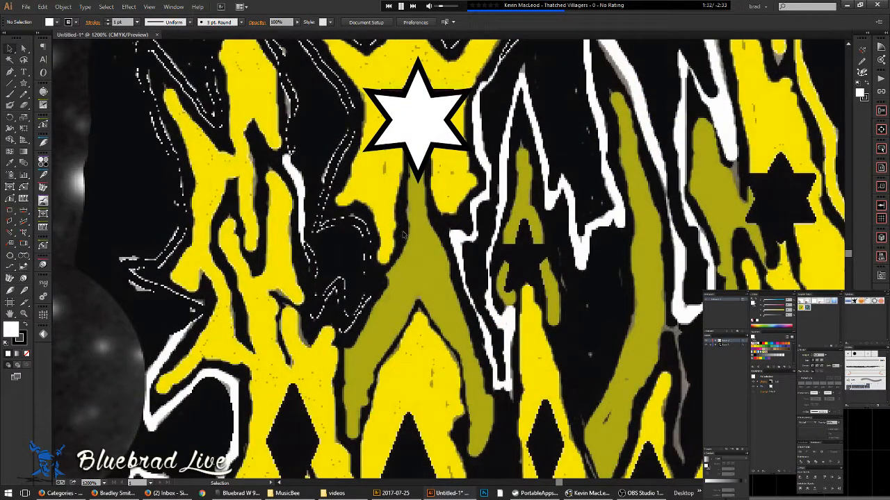
drag(550, 302, 459, 302)
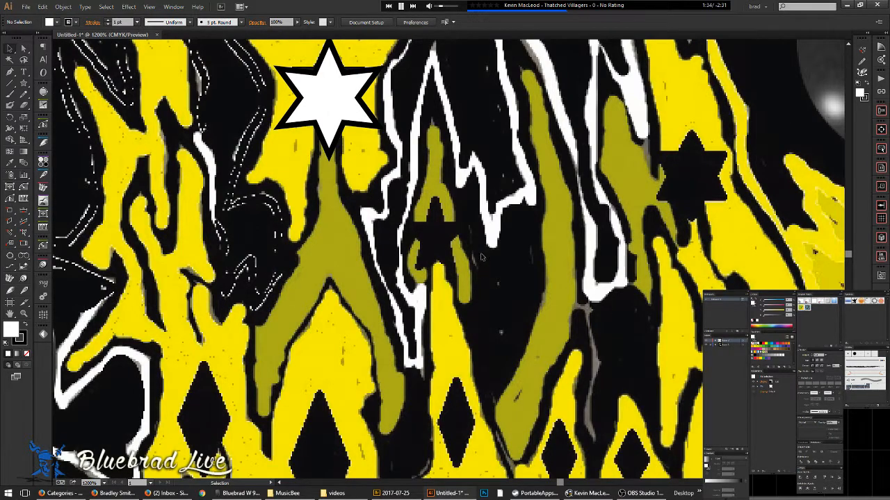
drag(345, 133, 337, 109)
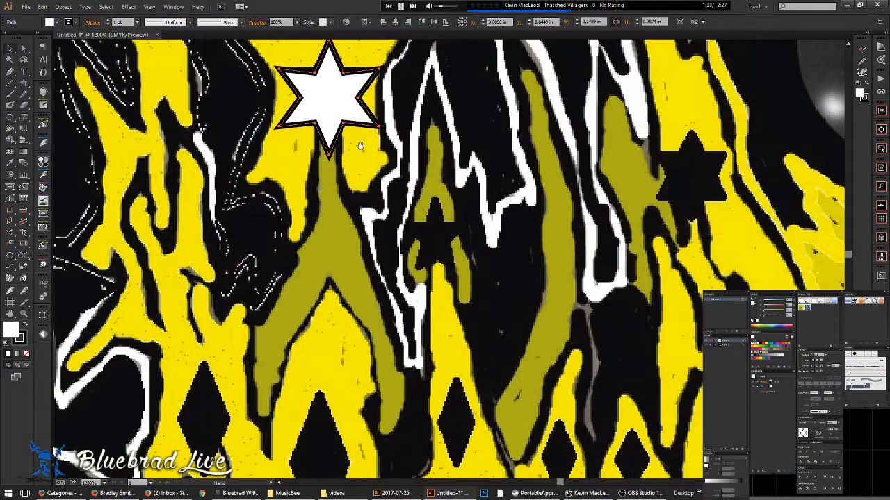
drag(368, 145, 410, 233)
scroll(361, 149, up, 1)
scroll(360, 154, up, 1)
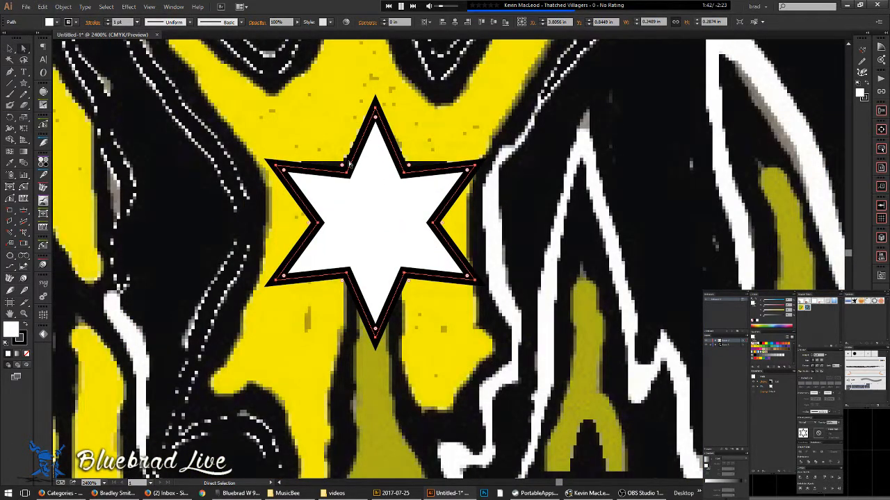
- Trace a downward triangle through the star's left, right and bottom tips
click(290, 139)
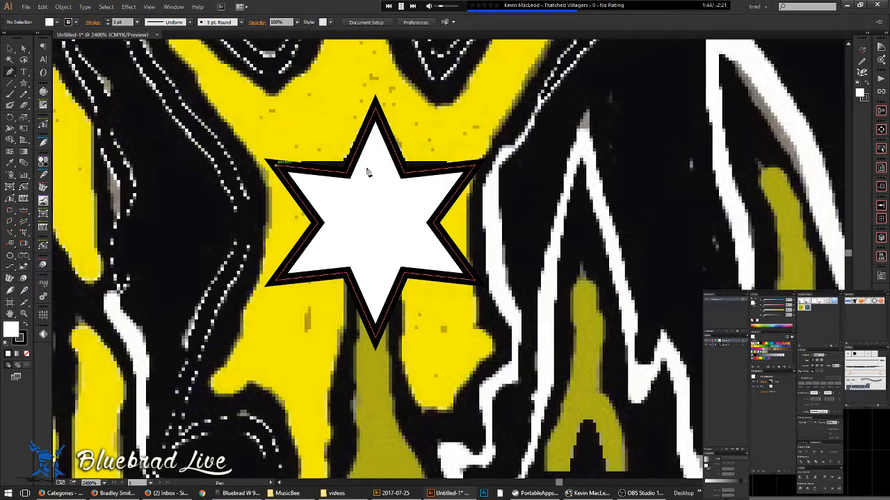
click(276, 165)
click(475, 165)
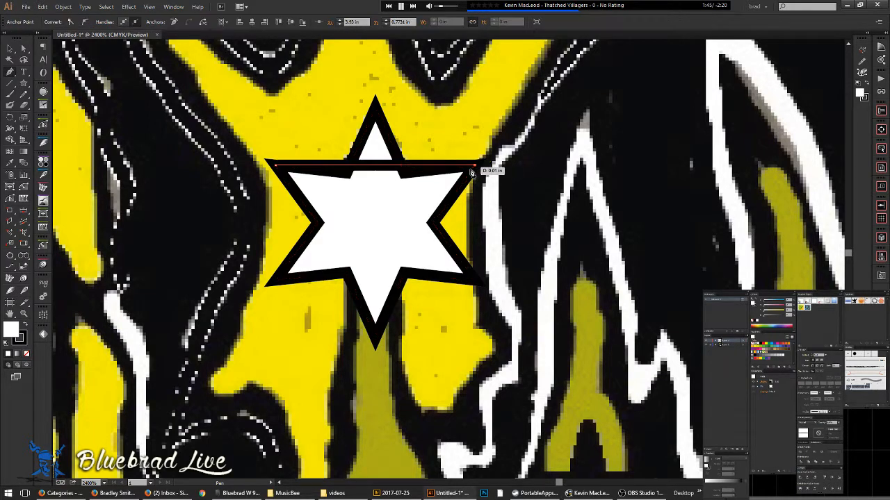
click(375, 346)
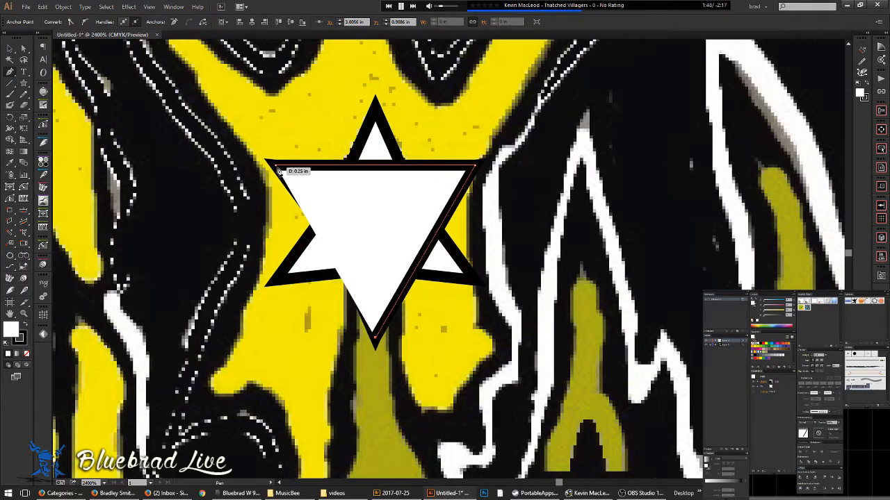
click(276, 167)
key(ctrl+shift+a)
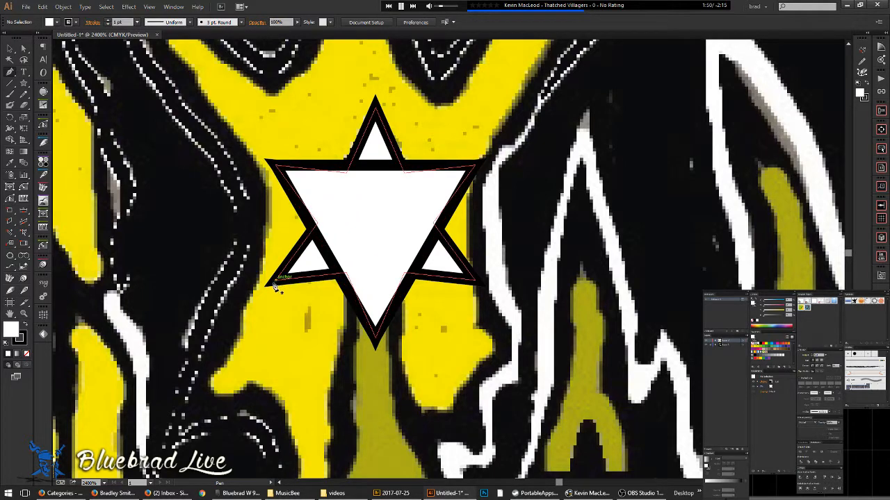
- Trace the upward triangle and unite both triangles into a six-pointed star
click(276, 280)
click(376, 108)
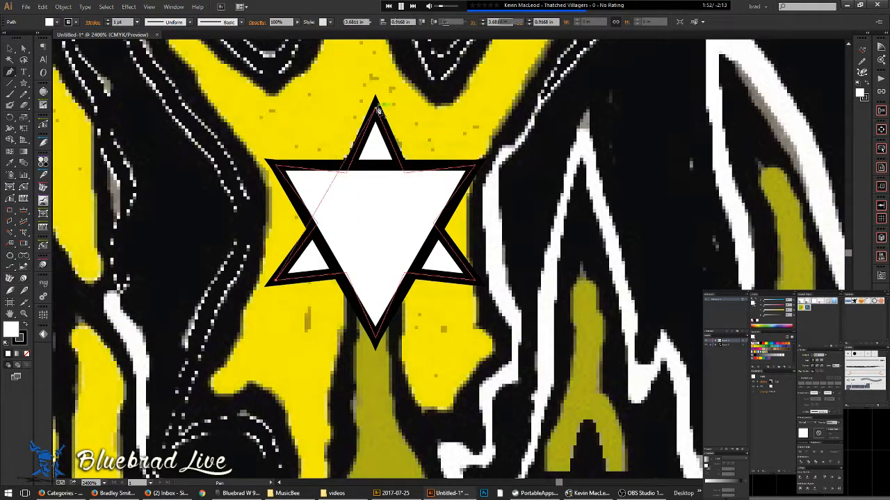
click(475, 280)
click(275, 281)
key(v)
shift+click(452, 178)
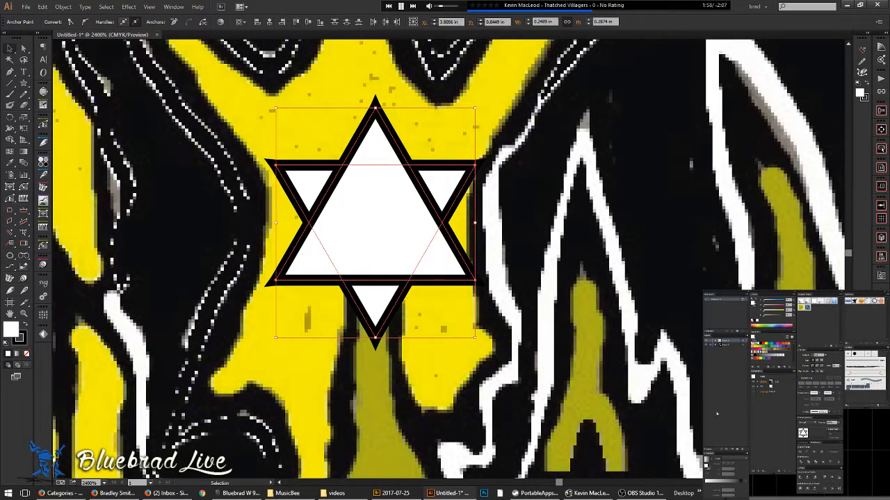
click(800, 452)
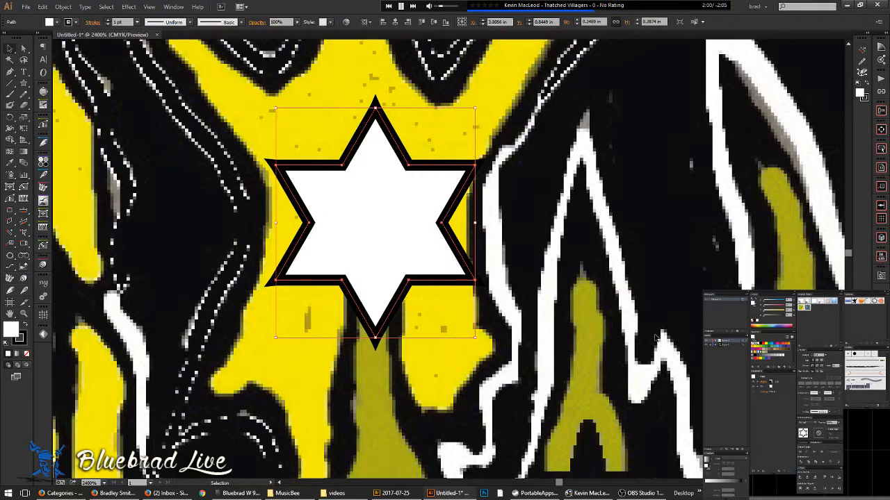
- Line the white six-pointed star up over the black star and try a copy on the other mark
drag(415, 214, 649, 222)
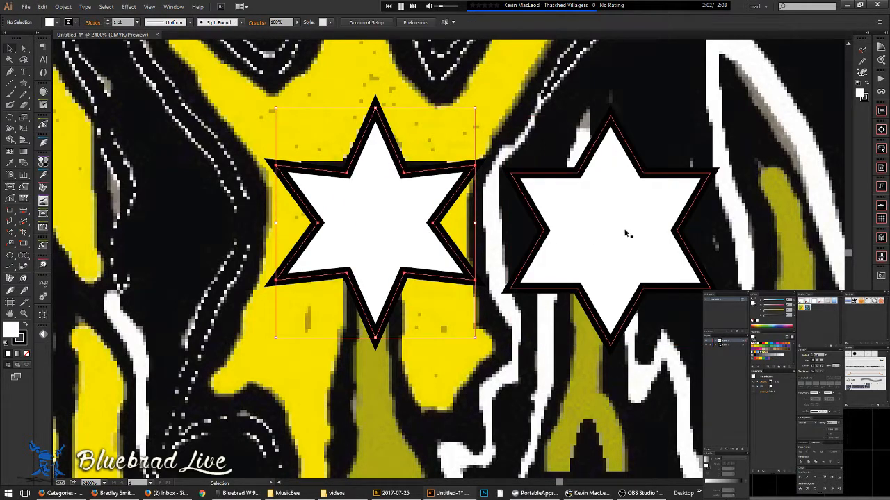
drag(616, 248, 382, 237)
scroll(499, 167, down, 3)
drag(499, 167, 360, 187)
drag(319, 210, 570, 263)
drag(634, 209, 592, 224)
- Delete the extra star copy and draw a small five-point star on the crown
drag(583, 253, 465, 315)
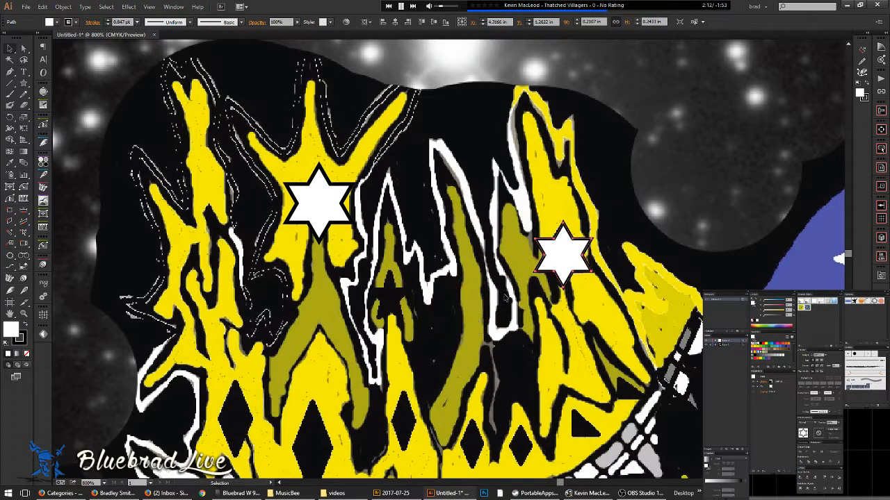
key(Delete)
drag(26, 84, 62, 128)
drag(391, 301, 390, 278)
- Create stars with exact radii through the Star dialog, entering 5 for the second radius
click(481, 276)
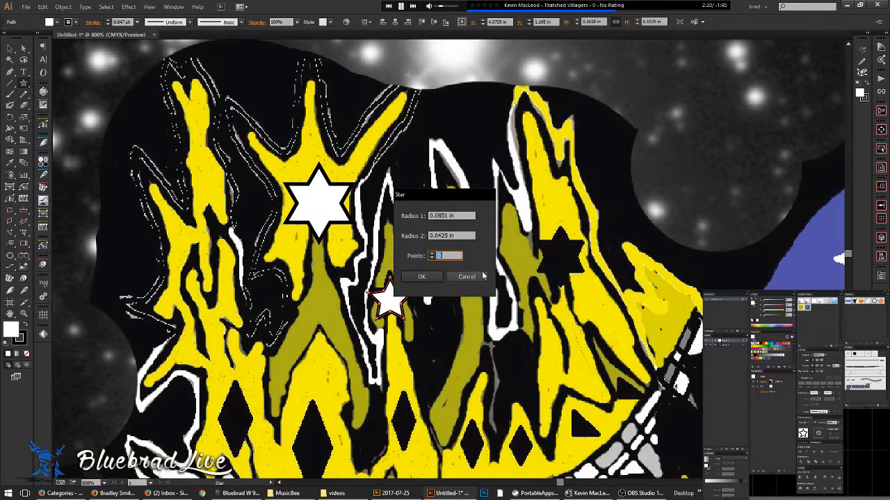
click(465, 216)
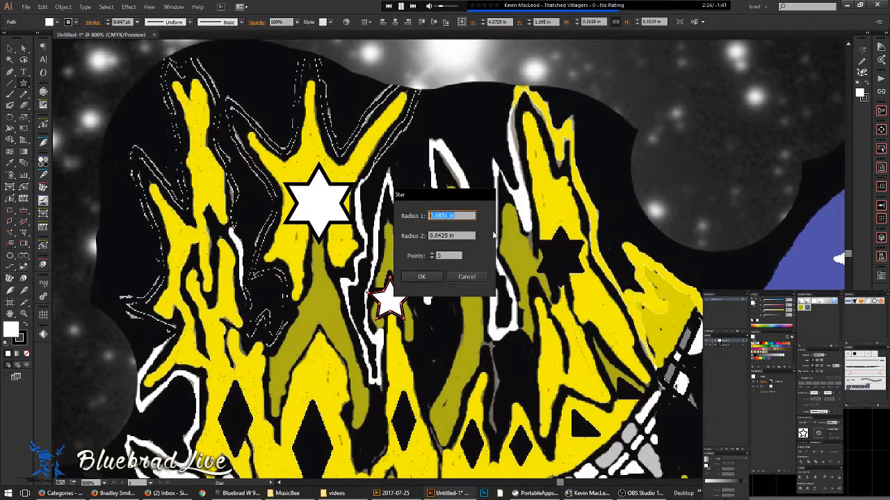
key(Tab)
text(5)
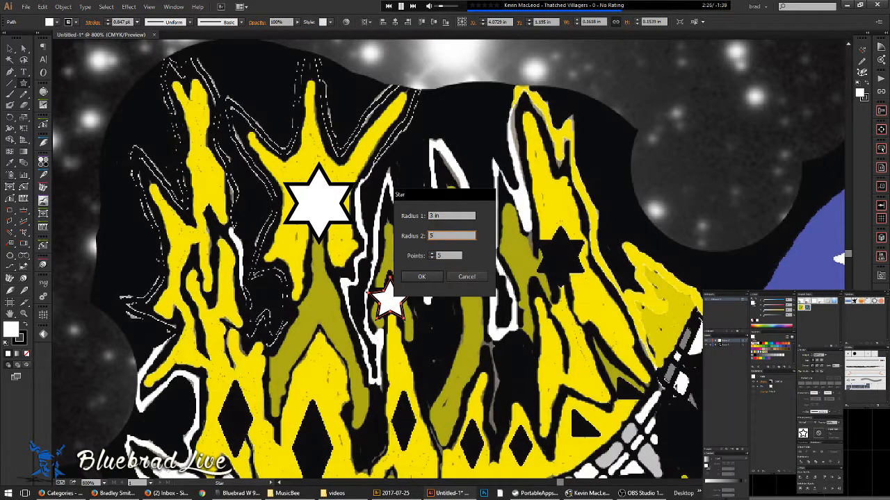
click(421, 277)
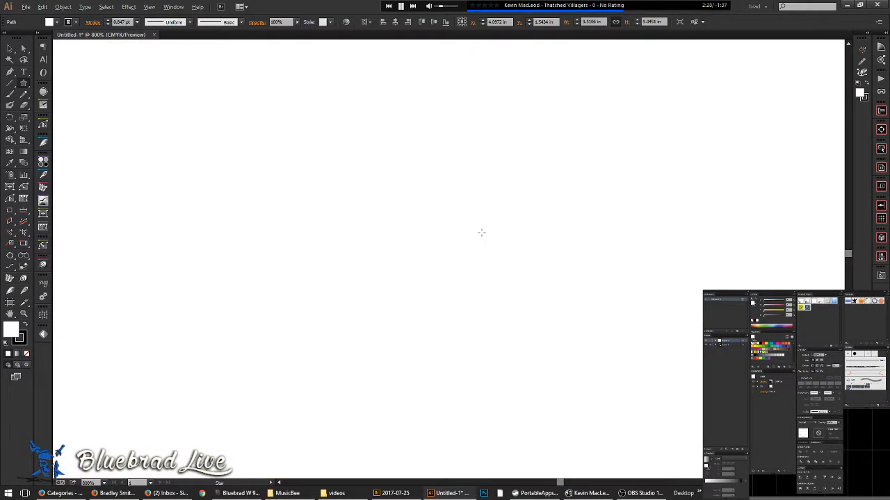
key(ctrl+minus)
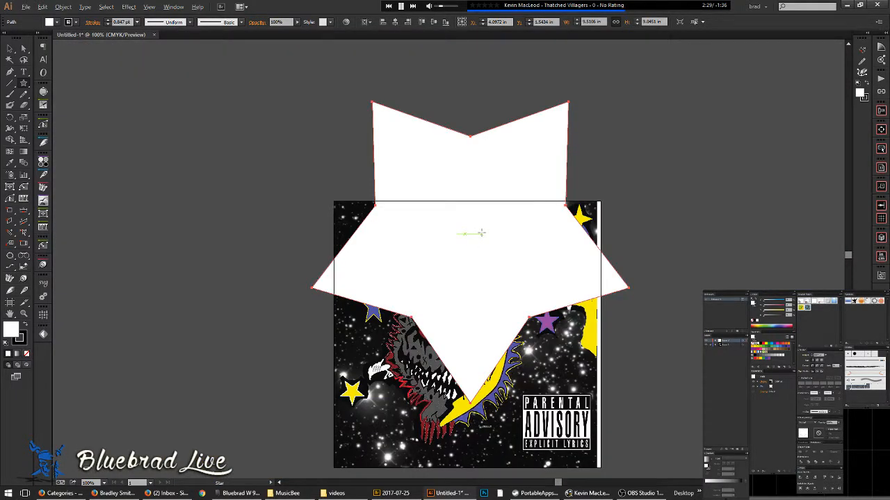
click(473, 104)
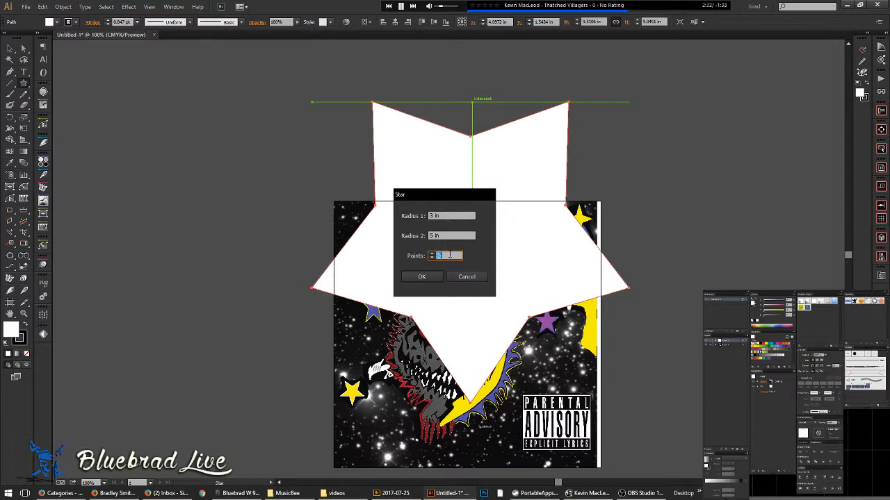
click(453, 216)
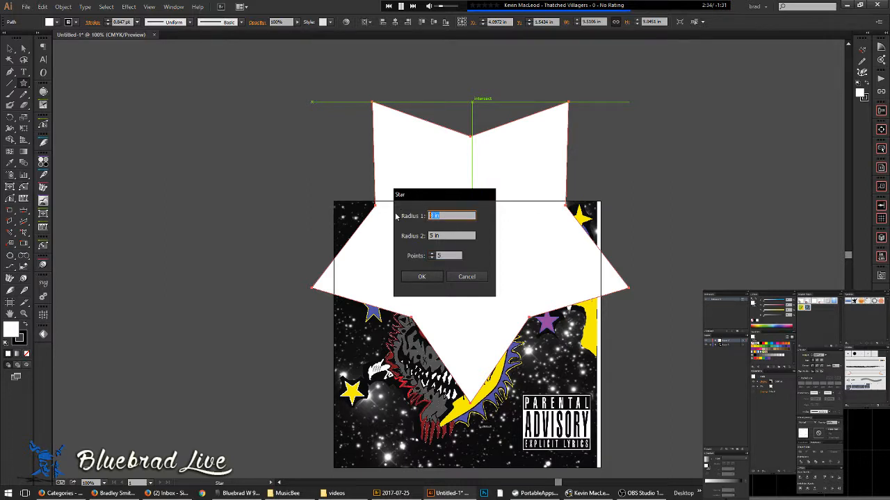
click(437, 278)
- Delete the extra star, rotate the remaining star upright, and move it over the artwork
key(v)
click(515, 286)
key(Delete)
click(592, 145)
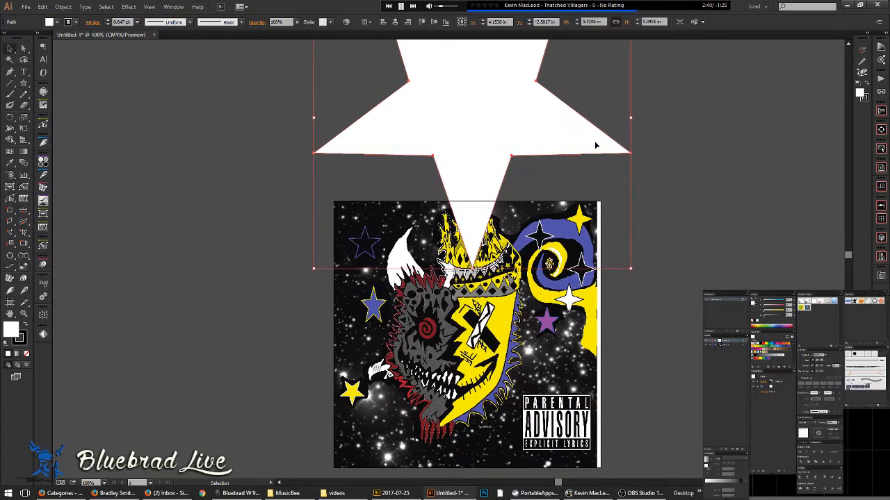
drag(636, 120, 299, 178)
drag(447, 147, 417, 350)
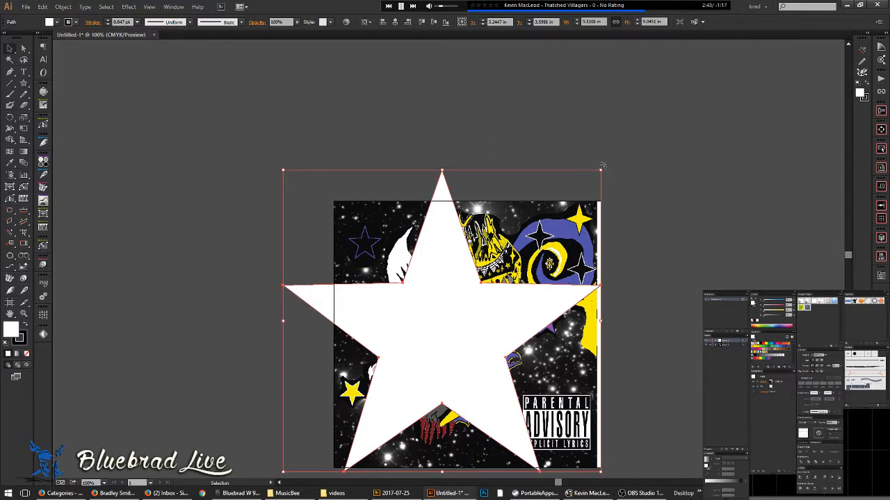
- Shrink the star and move it up onto the crown's zigzag band
drag(601, 170, 471, 273)
scroll(472, 273, up, 6)
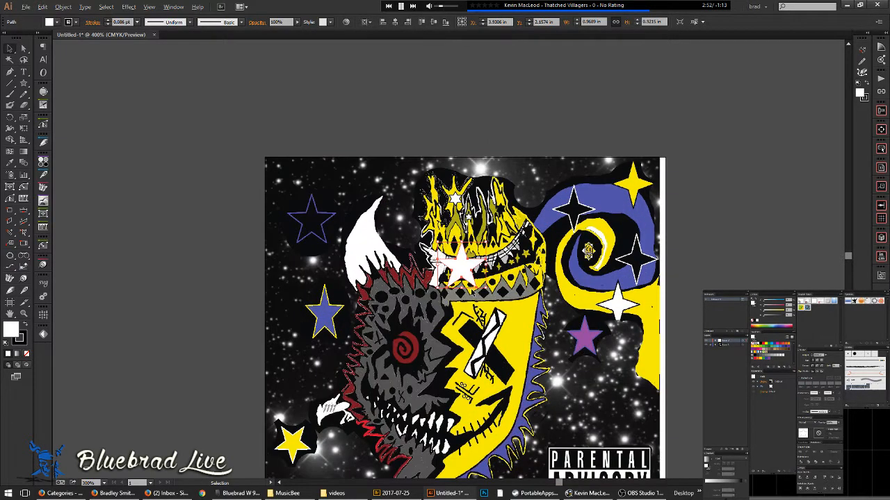
drag(435, 180, 498, 304)
scroll(498, 305, down, 3)
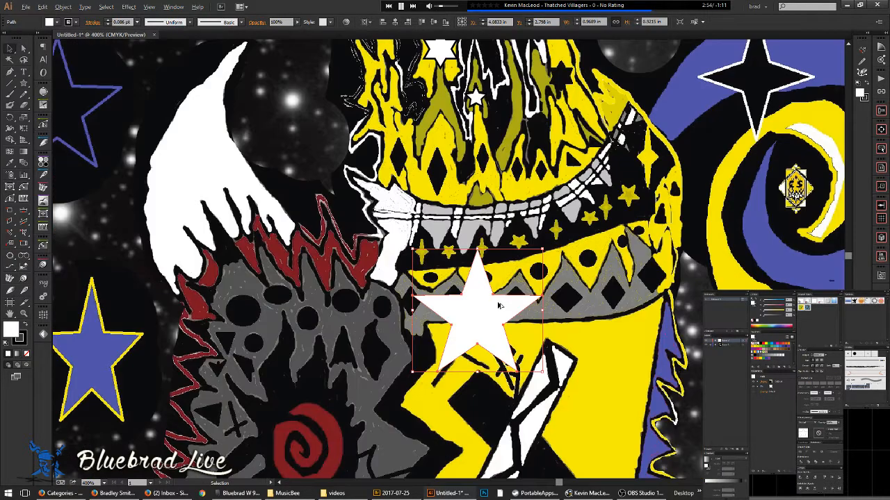
drag(481, 337, 376, 316)
scroll(479, 118, up, 5)
- Resize the star to about 0.19 in and set it on the crown's central spike
drag(470, 97, 460, 187)
drag(338, 392, 471, 161)
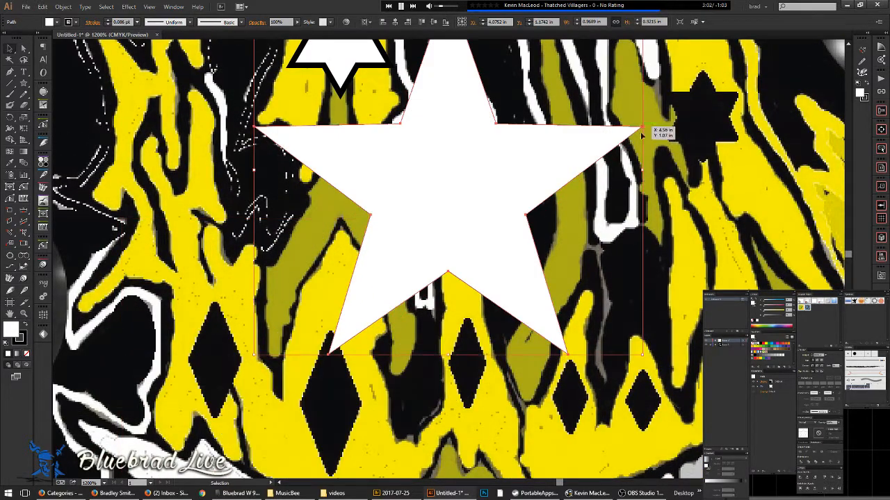
drag(643, 169, 447, 175)
key(ctrl+shift+a)
scroll(487, 265, down, 2)
drag(487, 311, 465, 262)
key(ctrl+shift+a)
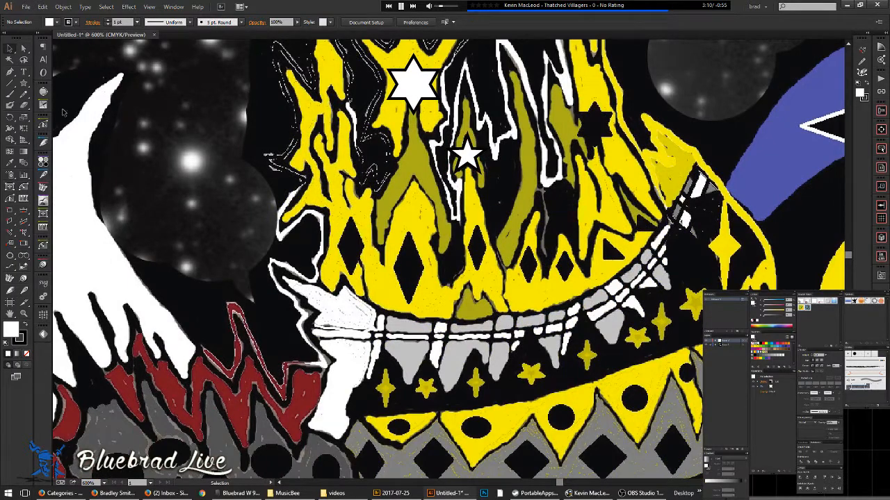
- Draw a small white square on the crown and rotate it 45° into a diamond
click(25, 84)
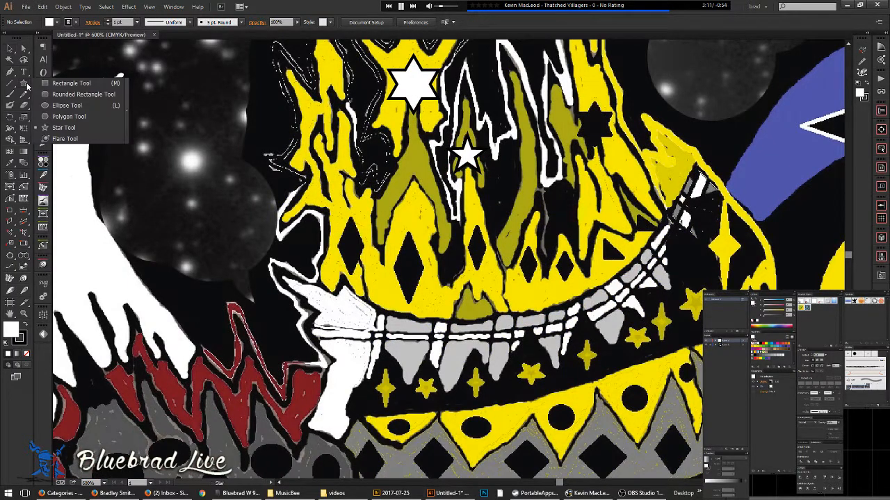
click(72, 85)
drag(369, 201, 420, 250)
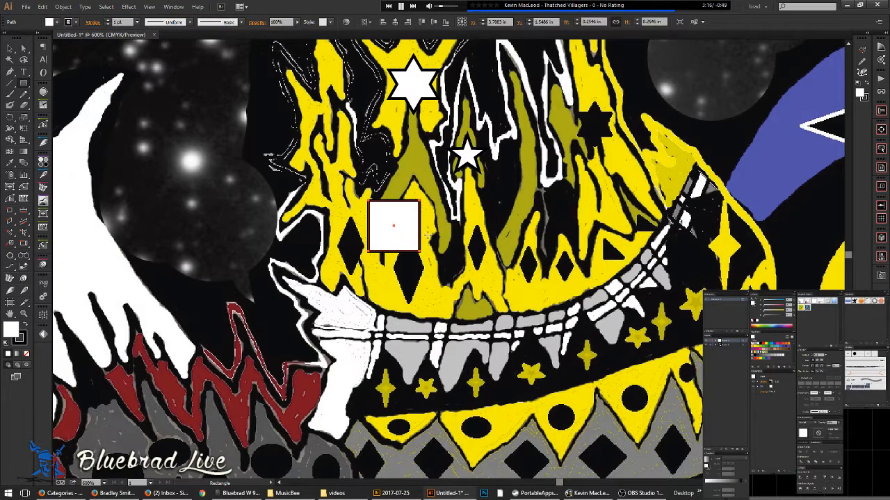
key(r)
drag(473, 217, 417, 174)
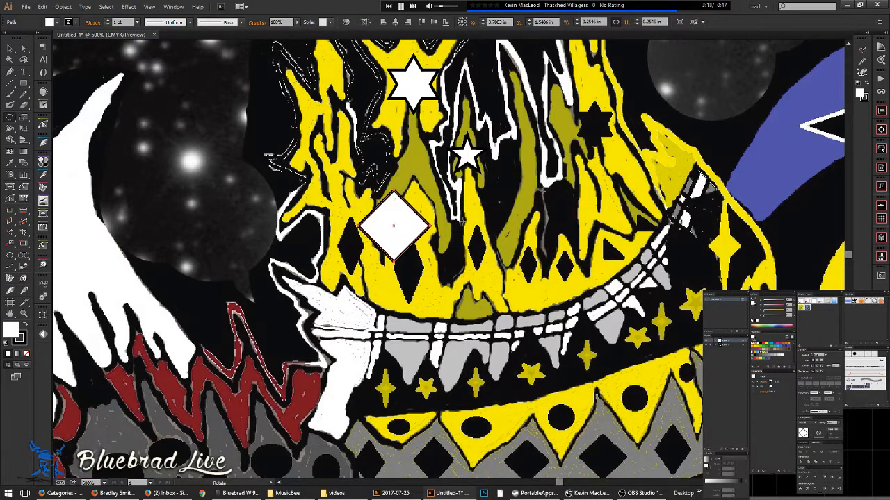
- Narrow the diamond horizontally to about 45% and position it over a black diamond mark
key(a)
click(362, 226)
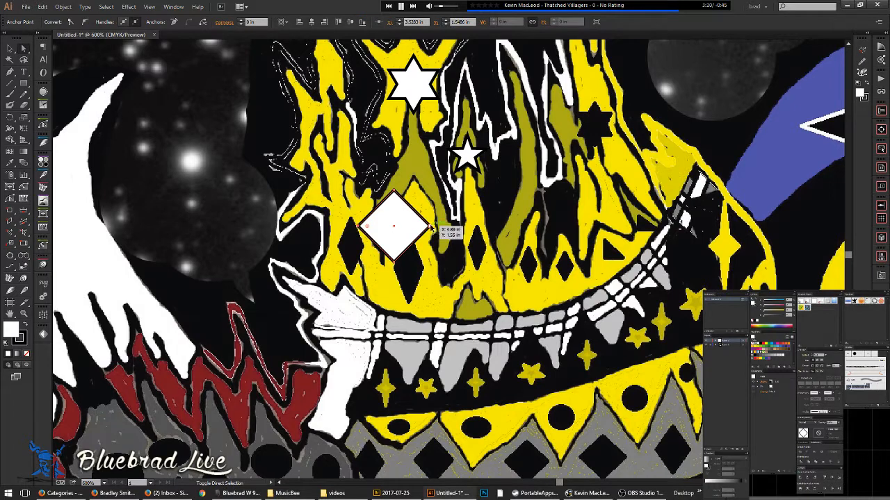
key(s)
drag(515, 240, 448, 239)
key(v)
mouse_move(390, 222)
mouse_down()
mouse_move(353, 240)
mouse_move(336, 228)
mouse_up()
key(ctrl+equal)
key(ctrl+equal)
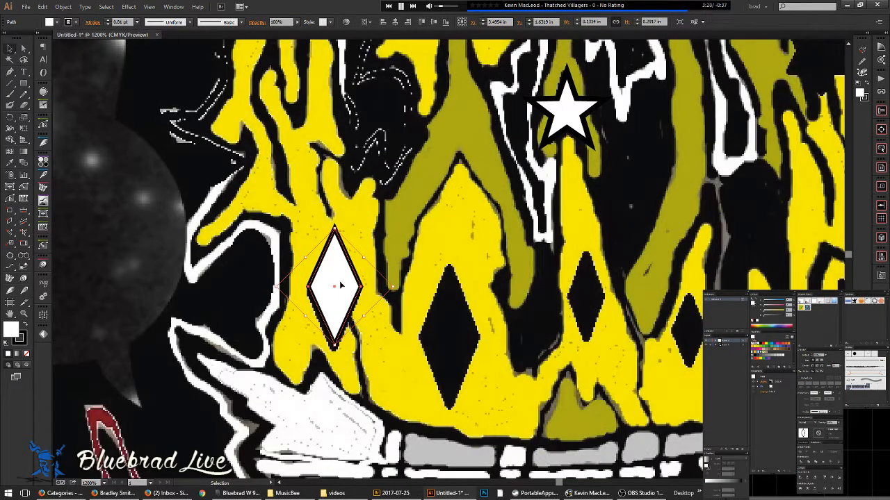
key(Down)
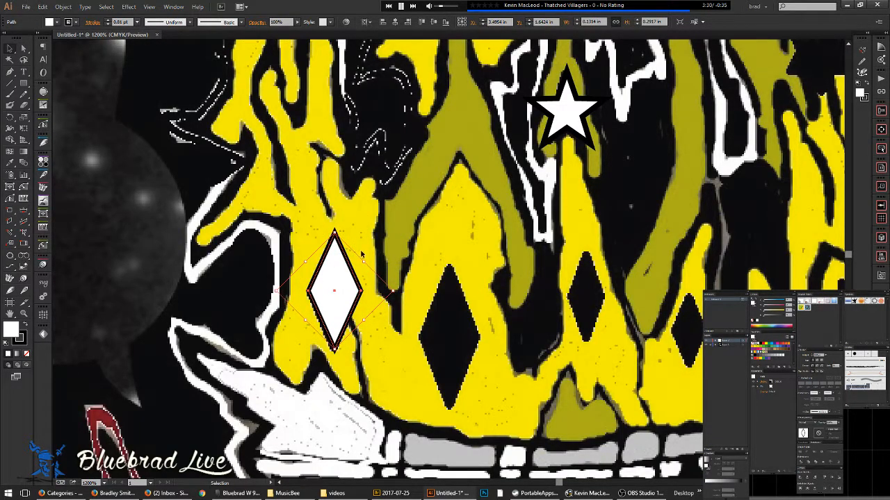
- Alt-drag diamond copies onto the next two black diamonds and resize them to fit
drag(346, 283, 461, 330)
drag(450, 280, 450, 264)
drag(494, 319, 371, 301)
drag(222, 285, 473, 284)
mouse_move(465, 226)
mouse_down()
mouse_move(464, 236)
mouse_move(465, 228)
mouse_up()
- Copy the small diamond onto the next mark toward the right, then deselect and zoom out
drag(570, 301, 428, 279)
click(184, 297)
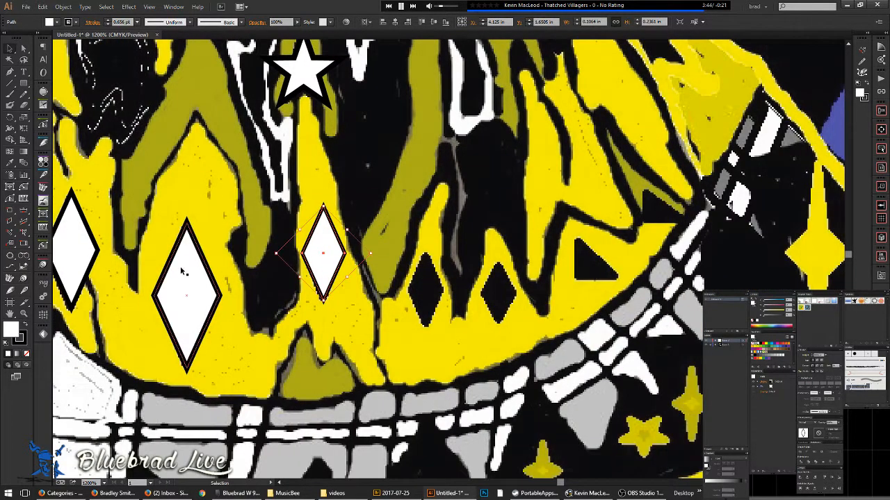
click(324, 252)
drag(324, 251, 425, 292)
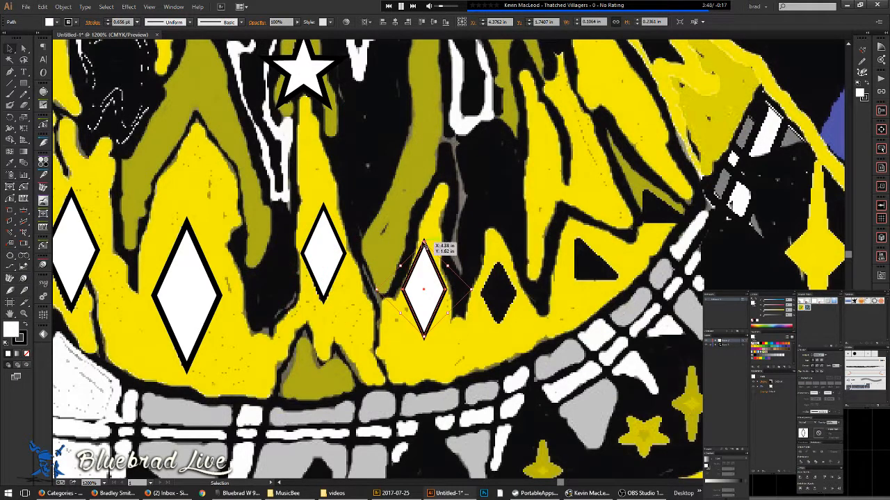
drag(425, 243, 426, 252)
key(ctrl+shift+a)
drag(429, 291, 359, 273)
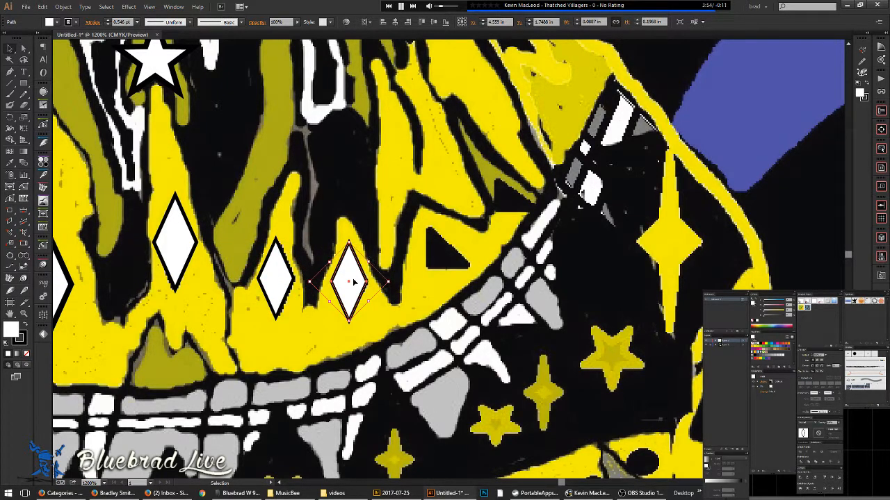
key(ctrl+shift+a)
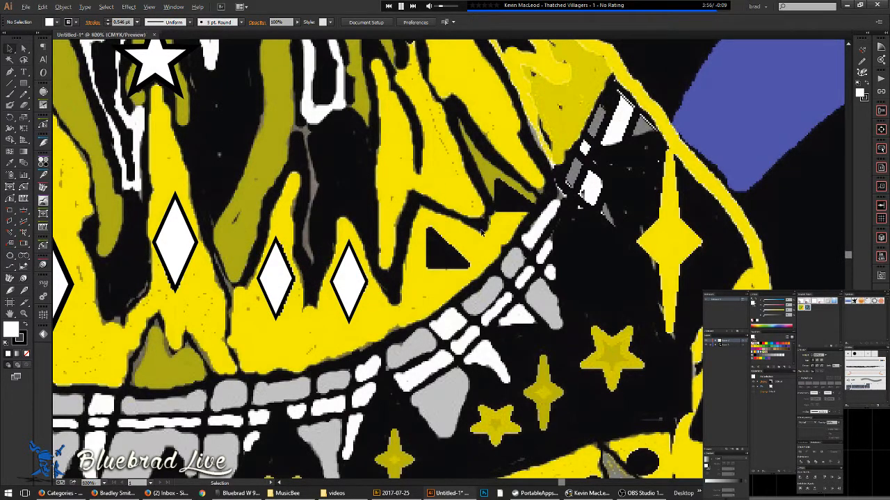
key(ctrl+minus)
key(ctrl+minus)
key(ctrl+minus)
- Trace the first curved Pen stroke down along the hand-drawn mark between the eyes
drag(393, 274, 525, 175)
scroll(318, 227, up, 2)
scroll(344, 263, down, 1)
scroll(450, 345, down, 2)
drag(449, 361, 429, 208)
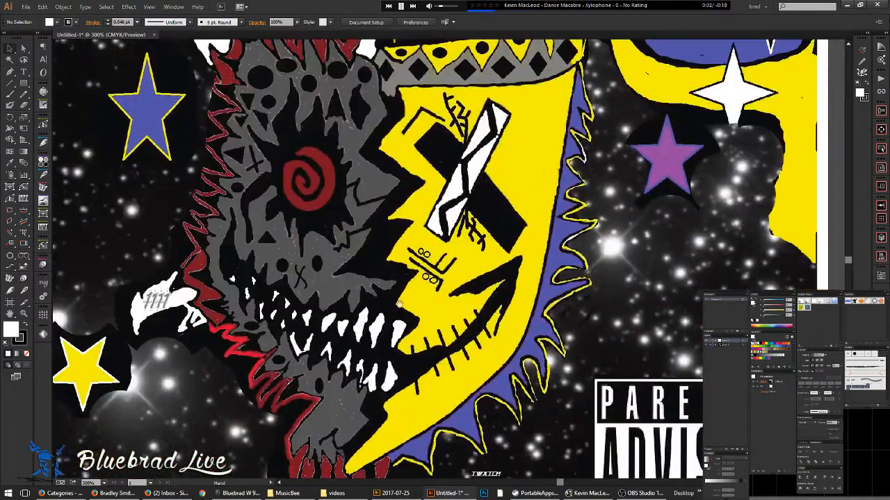
drag(311, 302, 327, 248)
scroll(317, 221, up, 1)
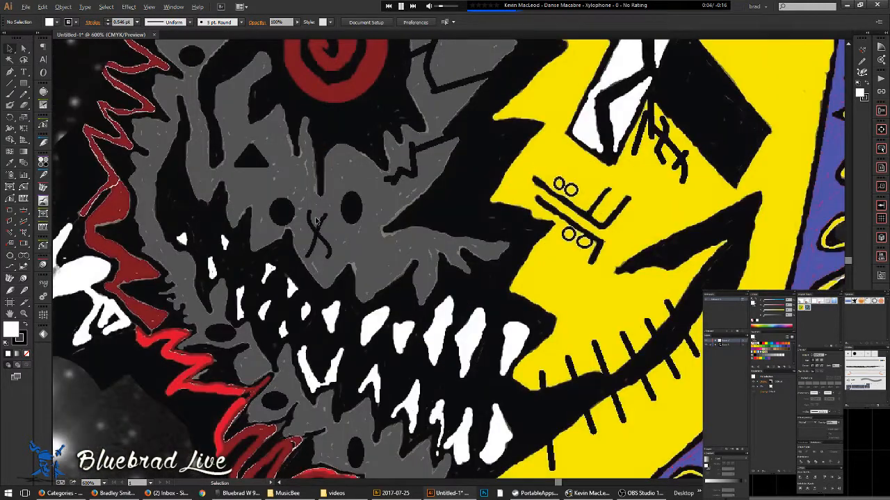
scroll(316, 221, up, 2)
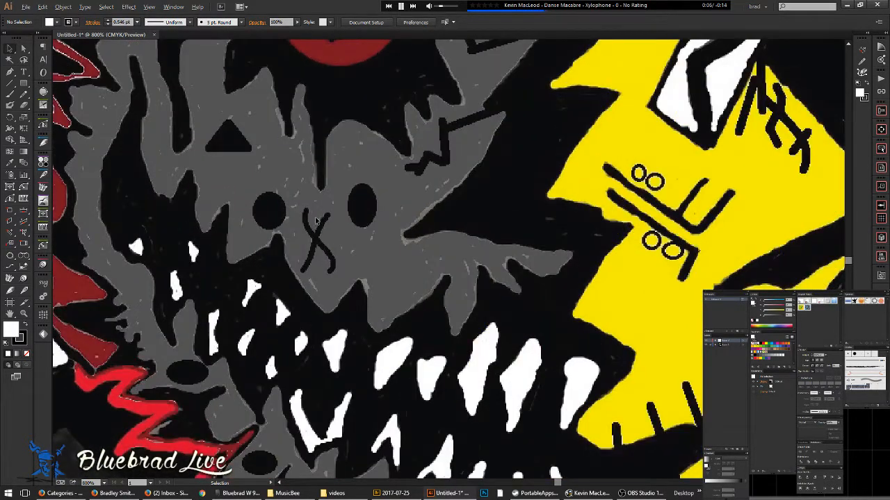
key(p)
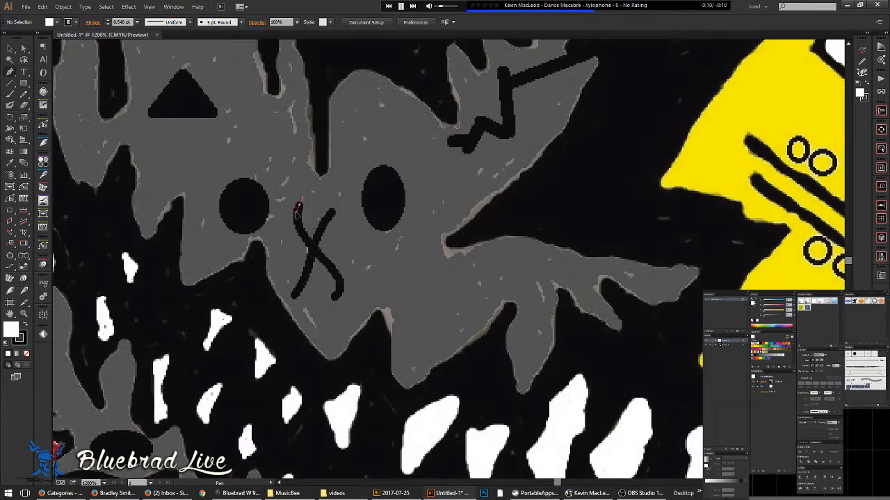
click(318, 252)
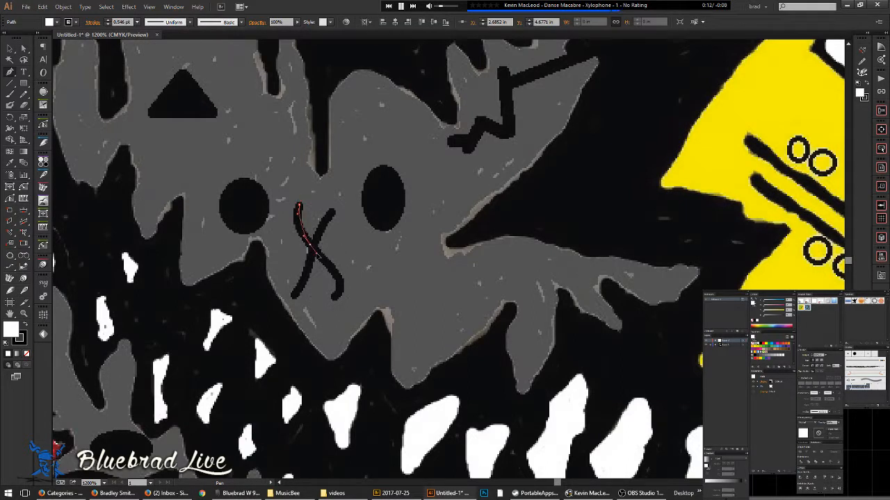
drag(336, 295, 317, 318)
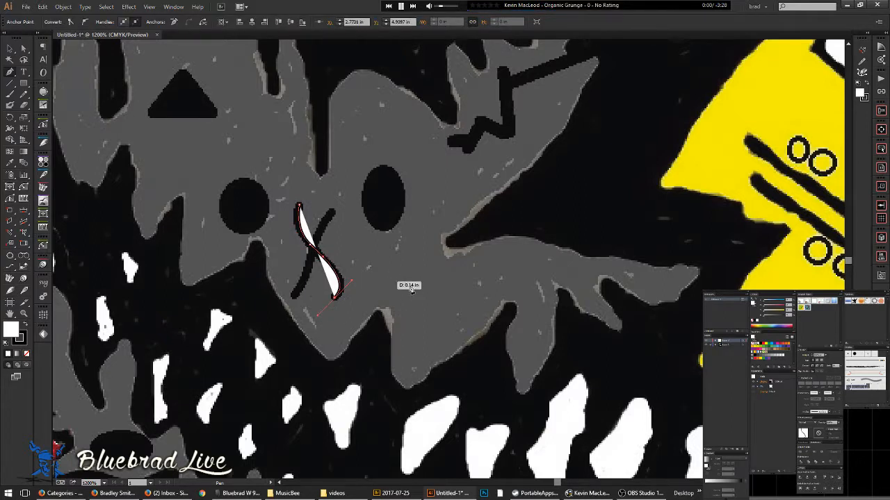
- Keep the curve's black stroke and set its fill to None
click(774, 383)
key(slash)
key(ctrl+z)
click(779, 382)
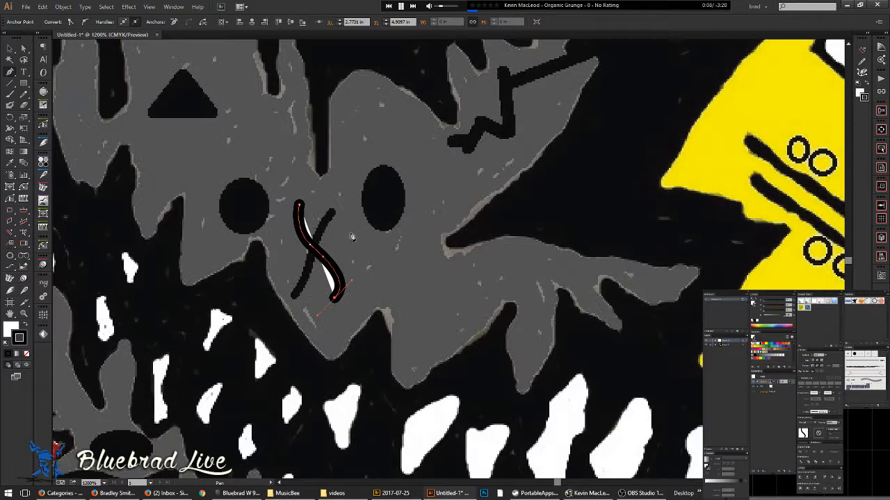
click(785, 395)
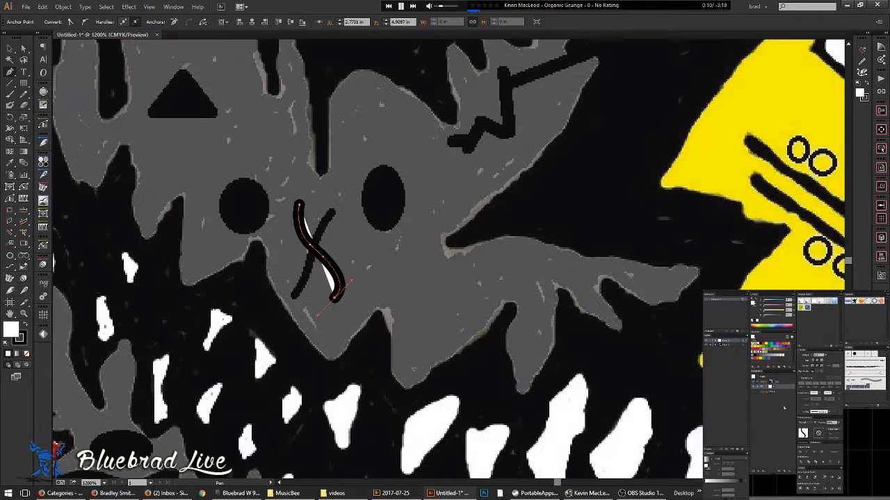
key(slash)
- Trace the other curved stroke of the X with the Pen tool
key(a)
key(space)
click(294, 295)
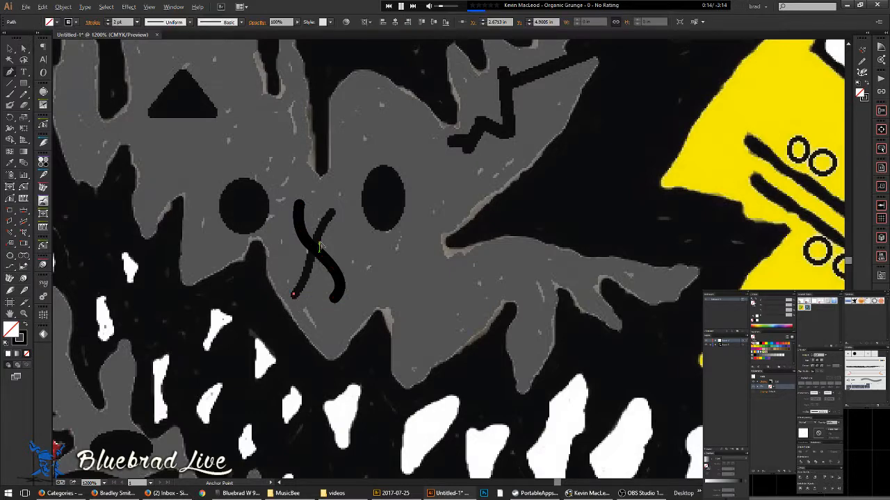
scroll(319, 240, up, 2)
drag(299, 292, 299, 286)
drag(301, 272, 301, 272)
drag(344, 186, 363, 168)
ctrl+click(389, 247)
scroll(387, 235, down, 3)
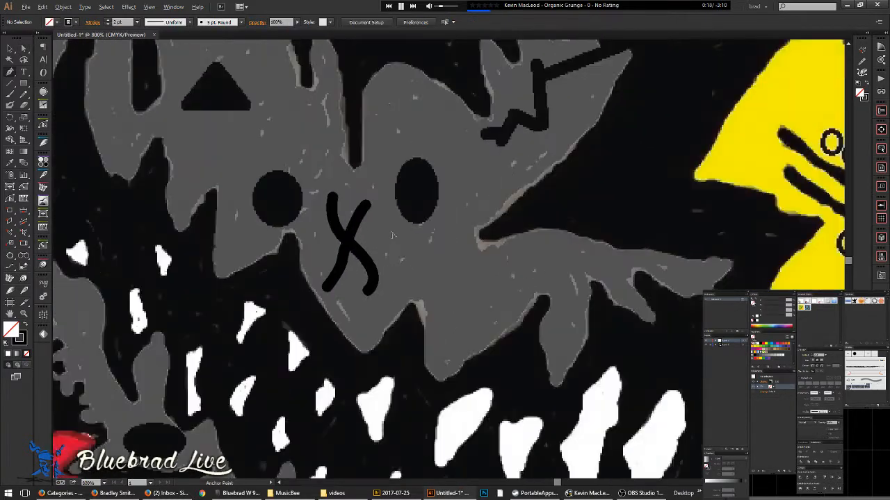
- Delete the middle anchor point from the X stroke to smooth its curve
key(a)
key(space)
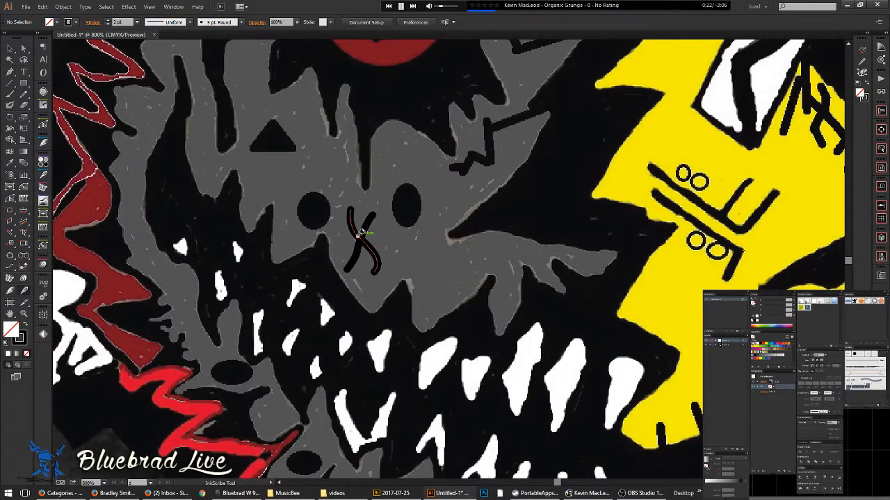
scroll(357, 230, up, 2)
click(355, 268)
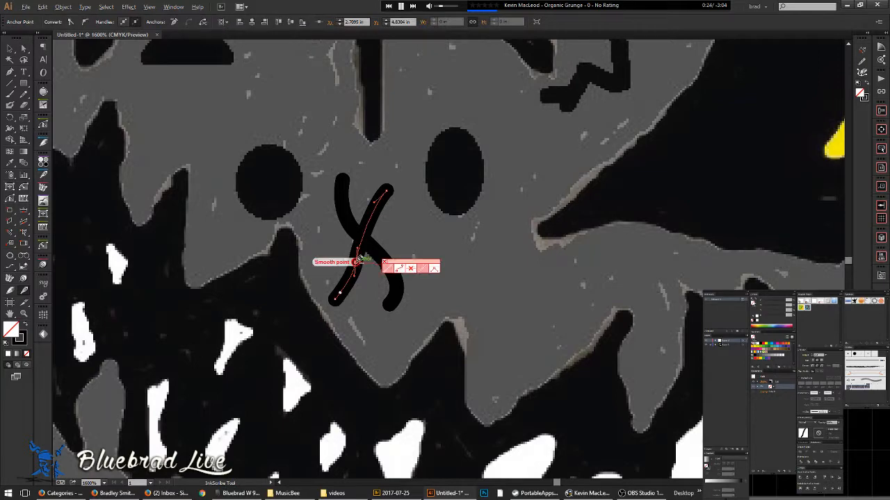
click(357, 264)
scroll(369, 221, down, 1)
key(space)
drag(380, 233, 398, 293)
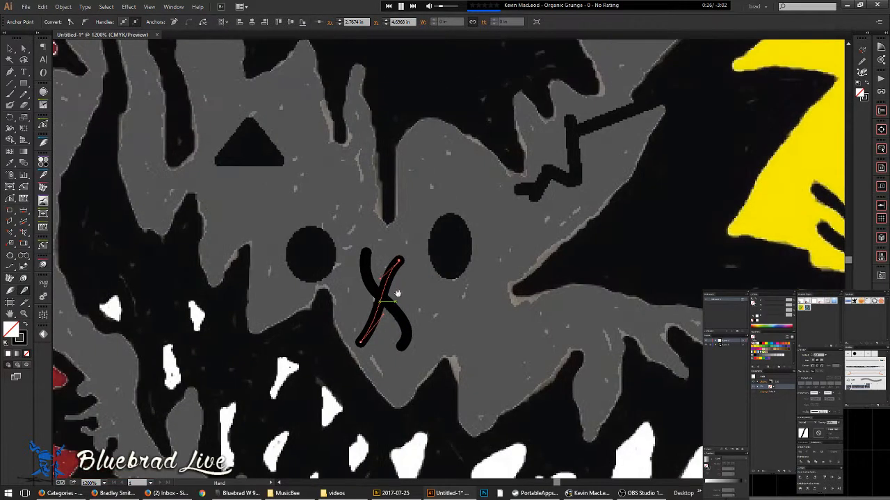
ctrl+click(348, 201)
- Draw a circle over the left eye and copy it onto the right eye
key(l)
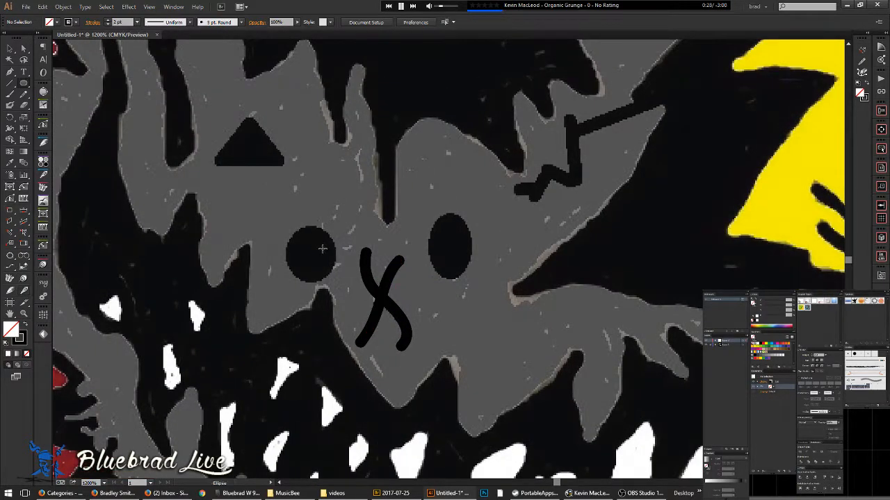
drag(311, 253, 344, 277)
key(v)
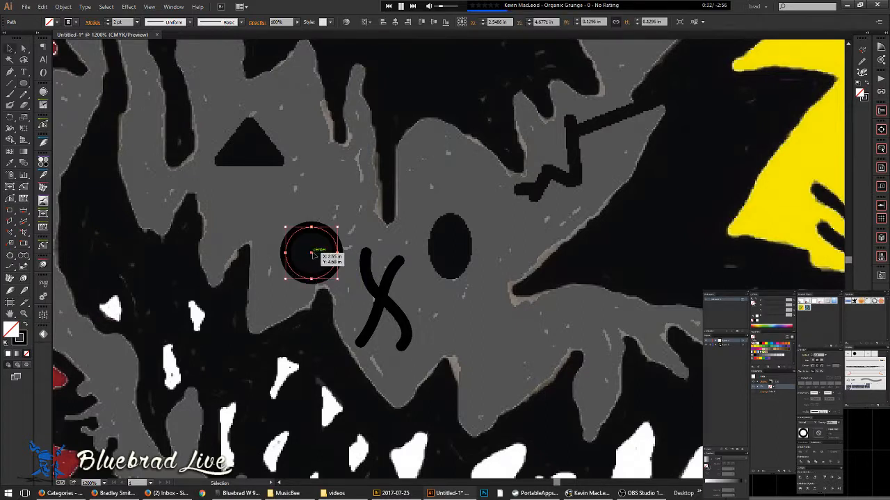
drag(327, 236, 450, 277)
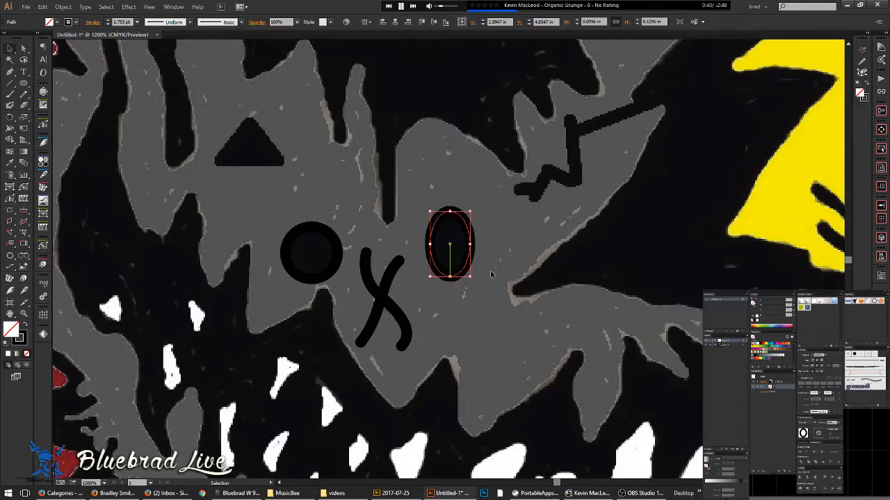
- Draw a three-point star over the triangle mark and delete its extra anchors
key(ctrl+shift+a)
drag(442, 224, 543, 310)
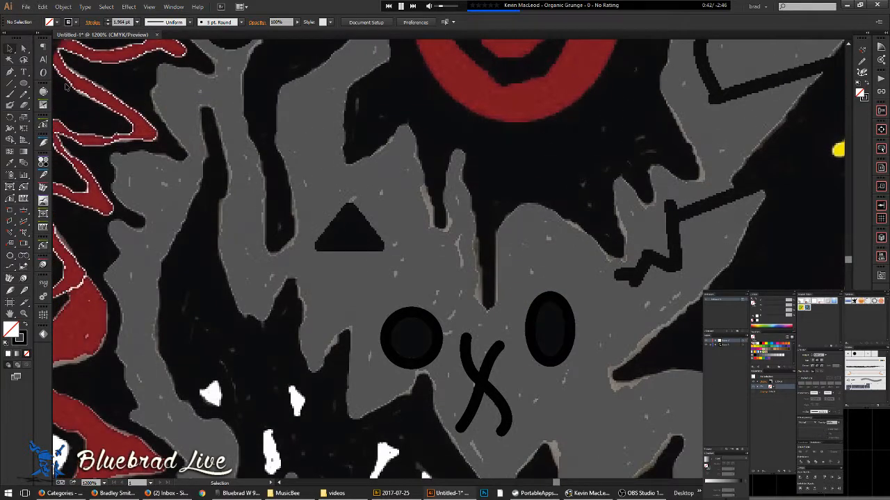
drag(31, 86, 79, 130)
drag(353, 240, 354, 205)
key(Down)
key(minus)
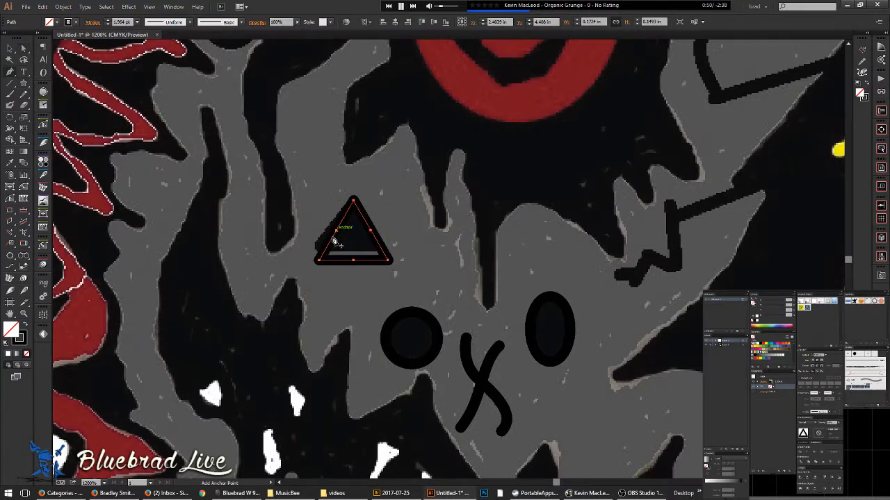
click(337, 231)
click(371, 230)
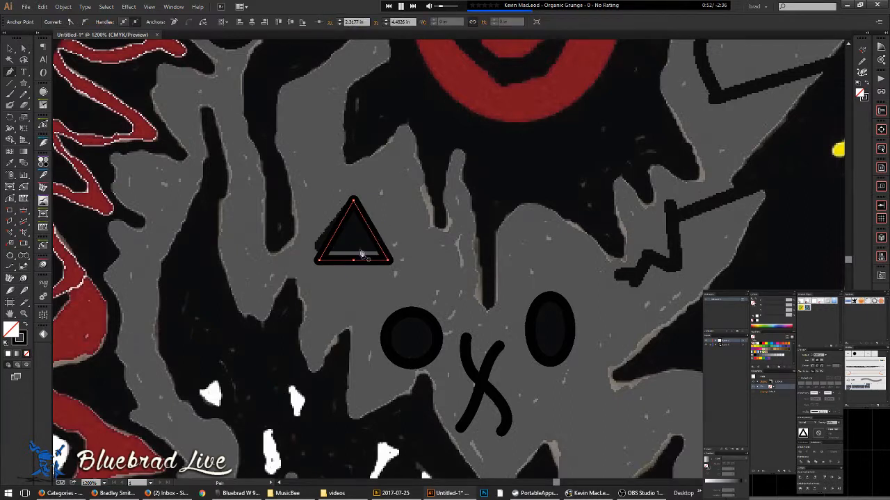
click(355, 262)
- Raise the triangle's bottom edge and move it onto the hand-drawn triangle
key(a)
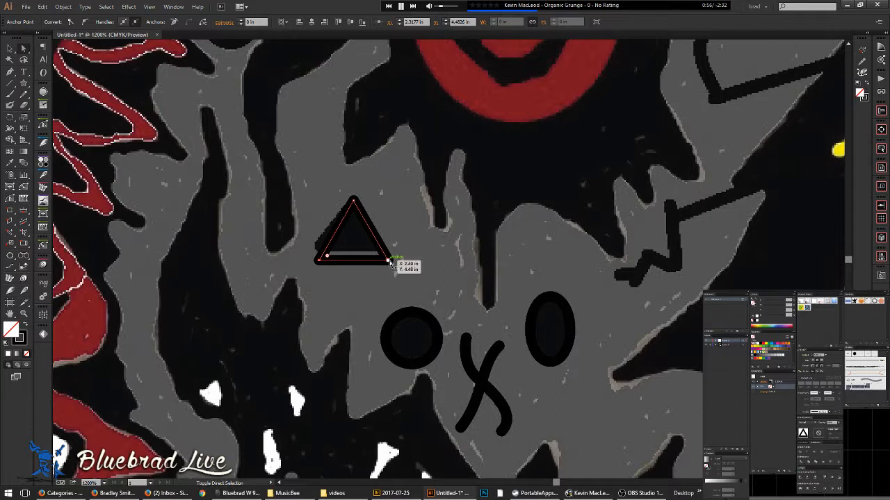
click(344, 265)
drag(351, 263, 351, 253)
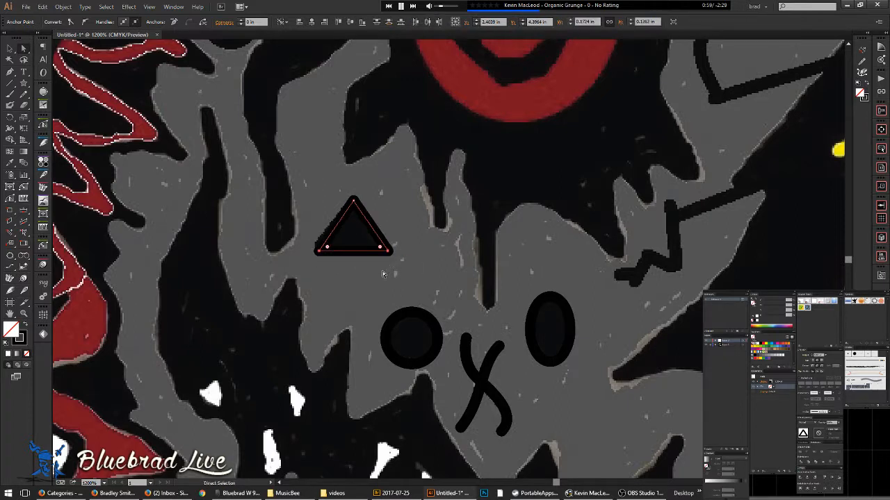
click(370, 223)
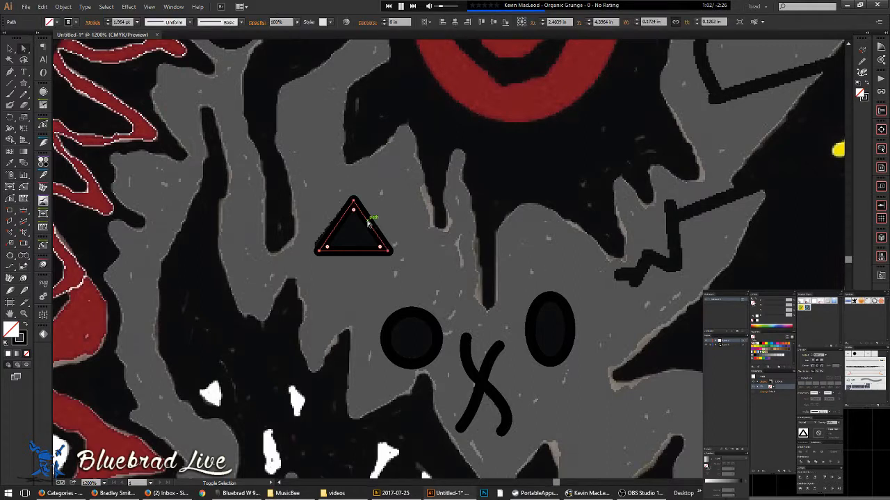
drag(368, 222, 368, 241)
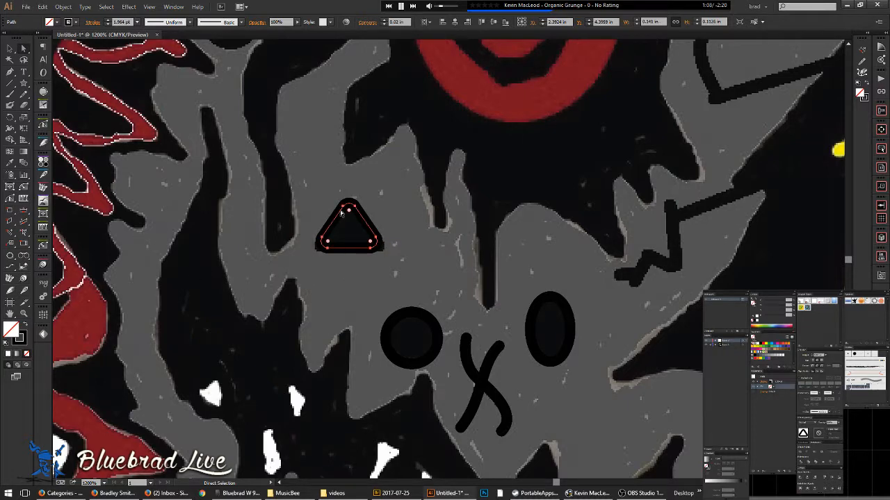
drag(287, 162, 419, 375)
scroll(351, 217, down, 2)
- Draw the long bar and crossbar of the second X with the Pencil
key(v)
click(367, 230)
click(432, 362)
key(a)
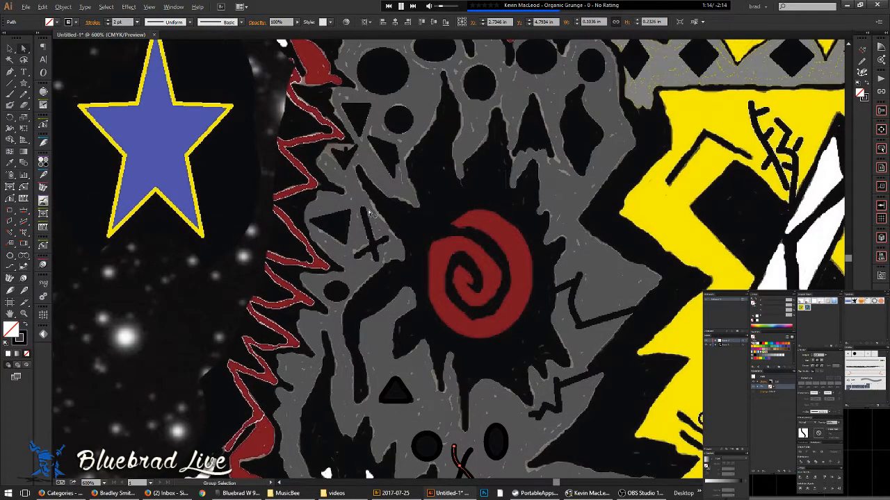
scroll(366, 215, up, 3)
key(n)
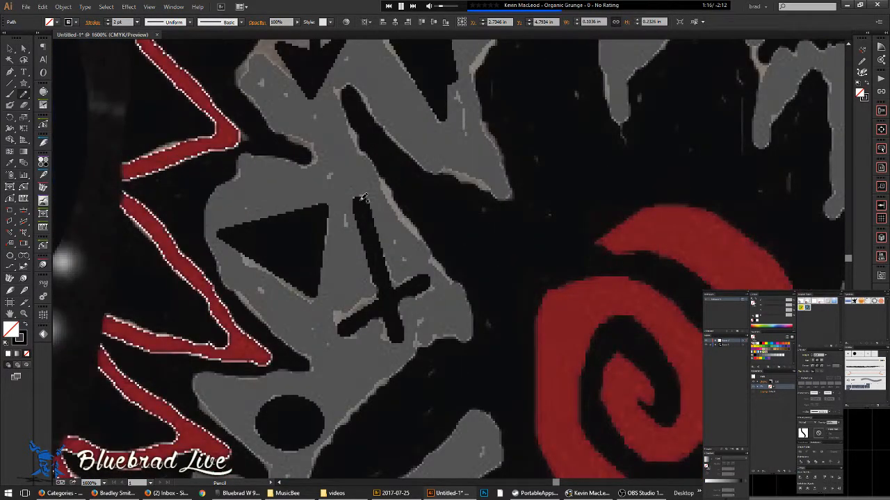
mouse_move(360, 200)
mouse_down()
mouse_move(410, 326)
mouse_move(400, 341)
mouse_up()
click(399, 340)
ctrl+click(348, 345)
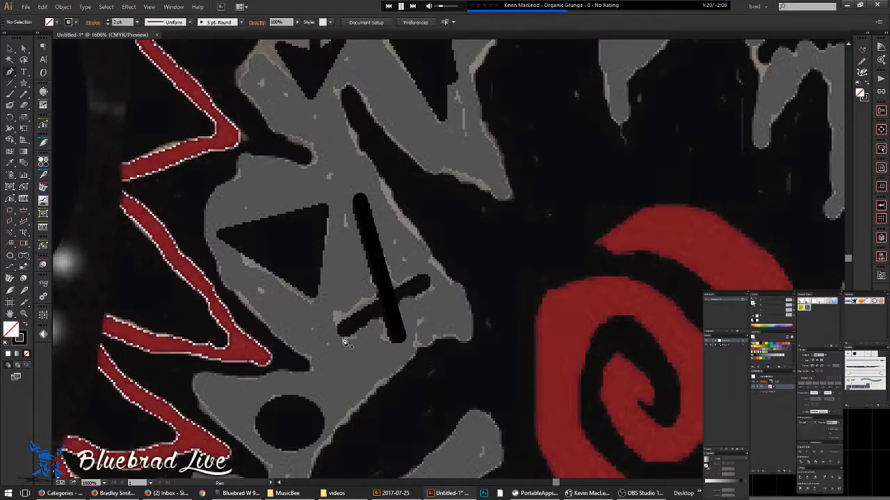
mouse_move(346, 333)
mouse_down()
mouse_move(381, 320)
mouse_move(428, 285)
mouse_up()
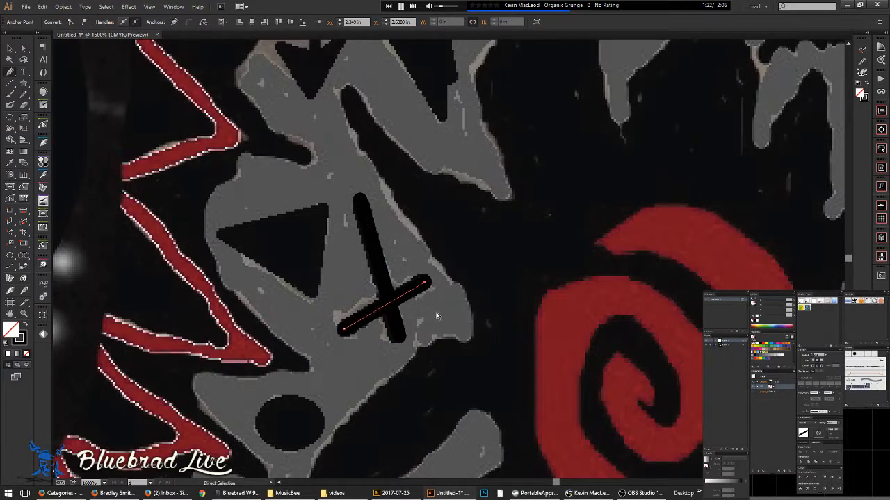
- Trace the nearby triangle as a closed three-corner outline
scroll(407, 247, down, 2)
drag(407, 247, 399, 285)
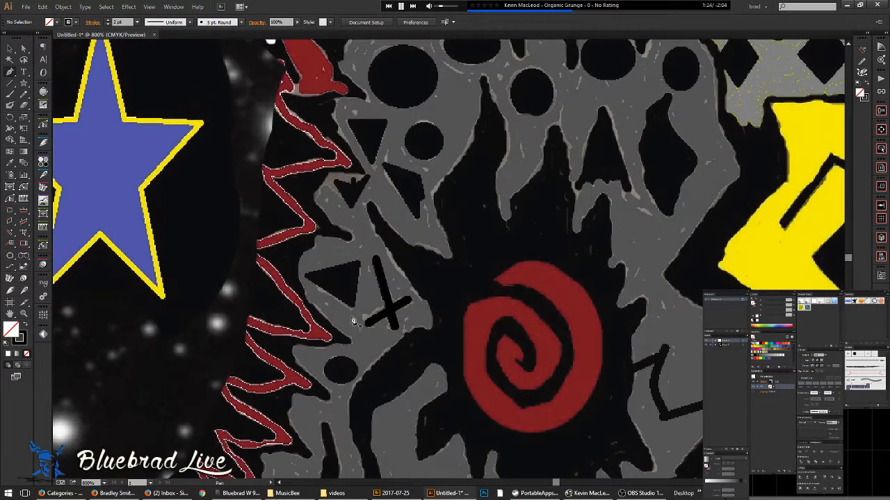
scroll(349, 298, up, 1)
scroll(349, 298, up, 1)
click(353, 321)
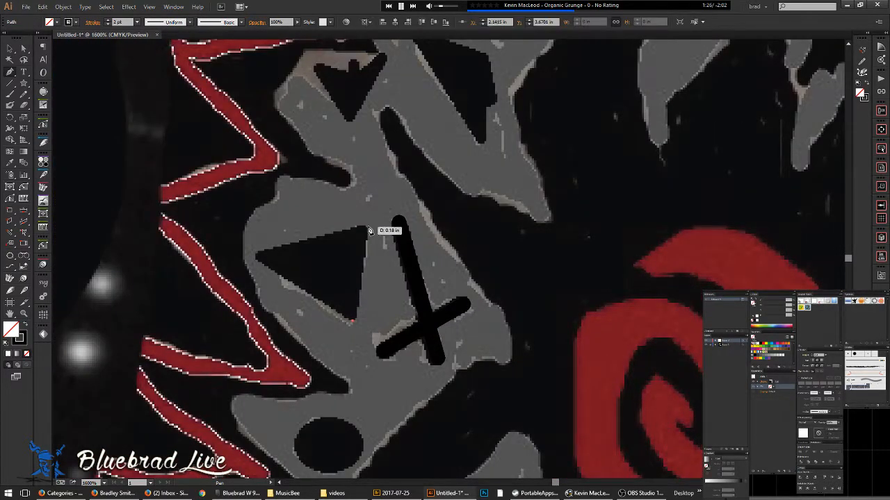
click(367, 226)
click(255, 260)
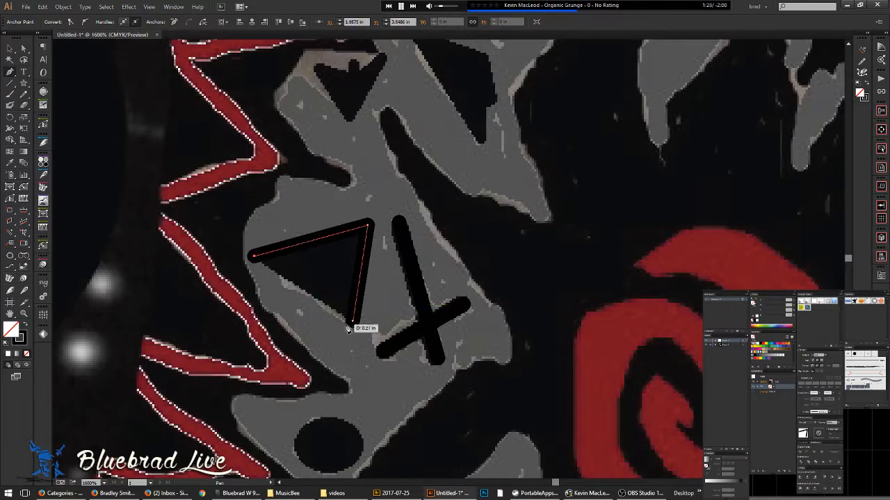
click(350, 317)
ctrl+click(377, 299)
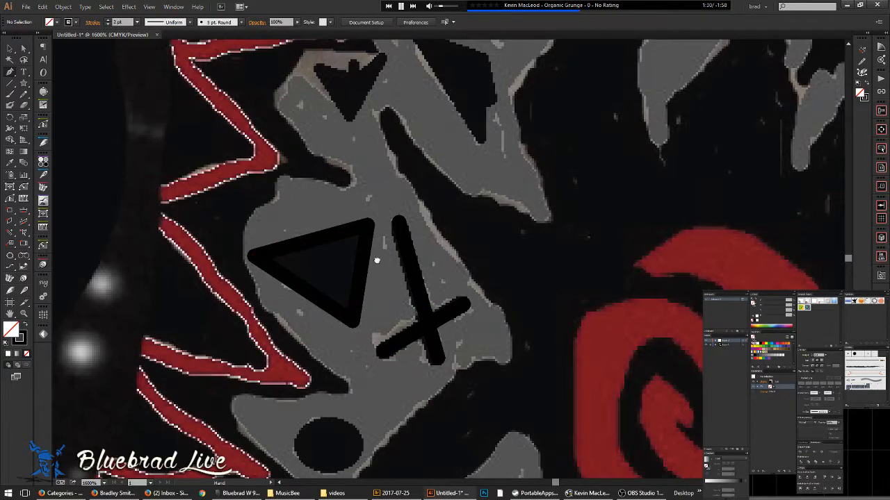
- Trace the arrow-shaped mark as a closed four-point outline
drag(381, 216, 387, 337)
scroll(345, 189, up, 1)
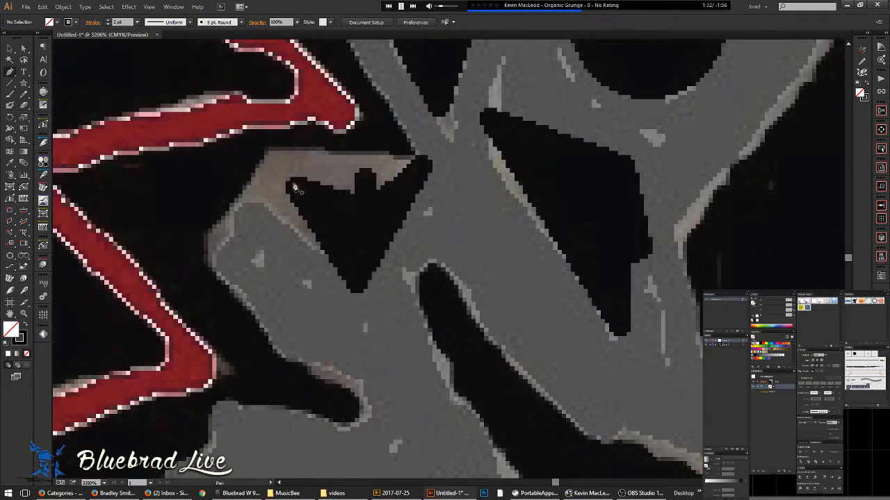
click(364, 201)
click(430, 147)
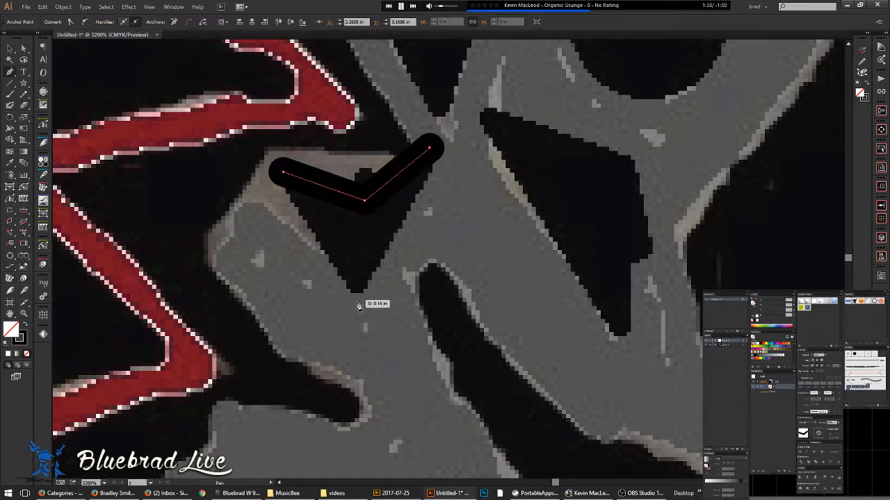
click(357, 304)
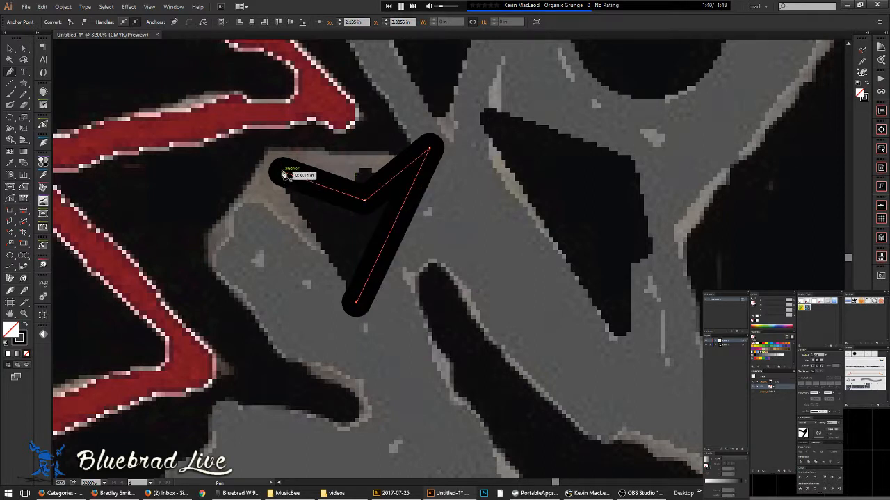
click(283, 173)
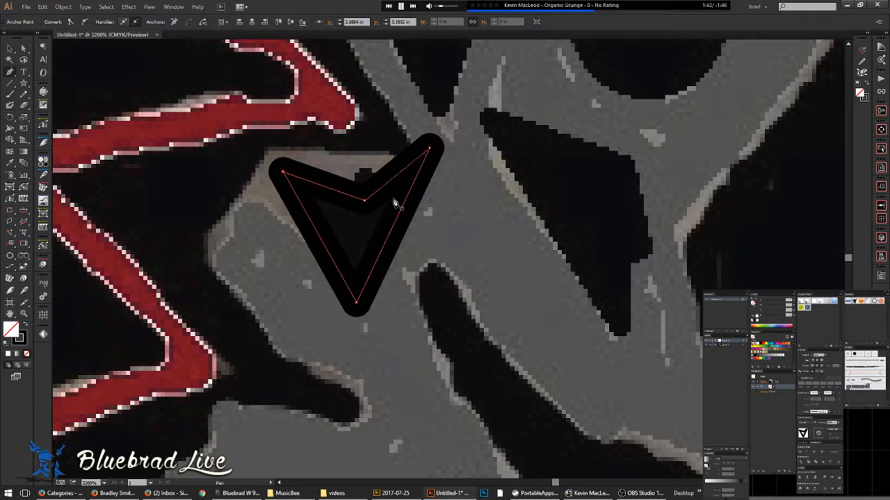
ctrl+click(454, 203)
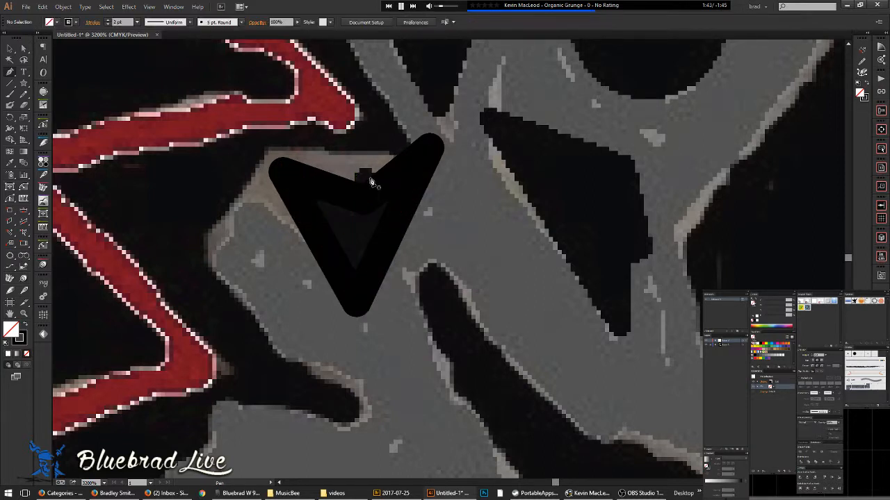
- Make the arrow solid black by swapping stroke and fill, and slightly round its corners
click(364, 268)
key(v)
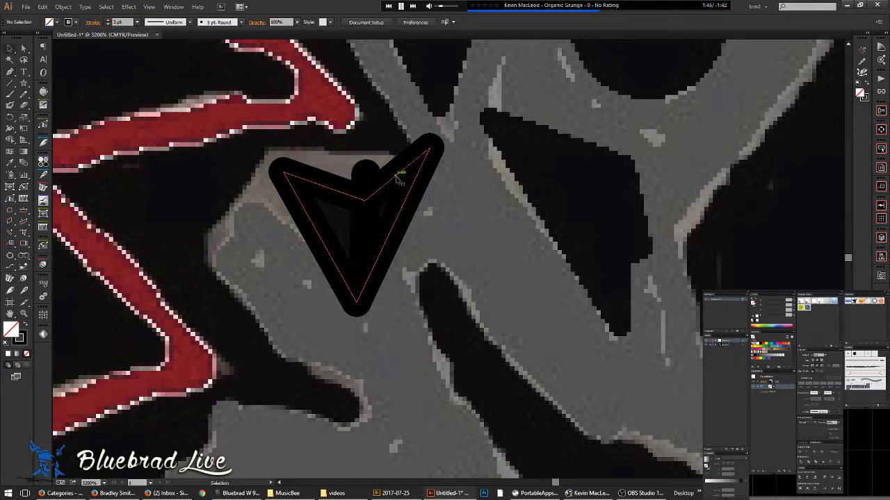
click(399, 174)
key(shift+x)
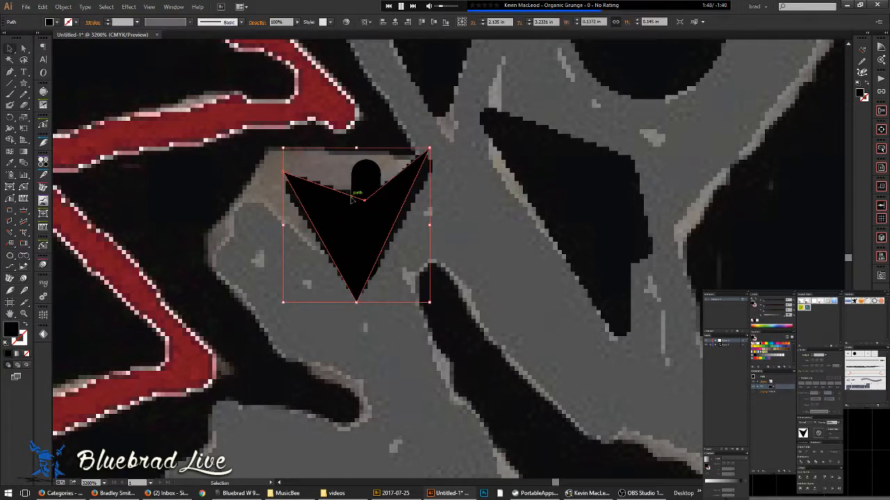
key(a)
drag(292, 180, 298, 184)
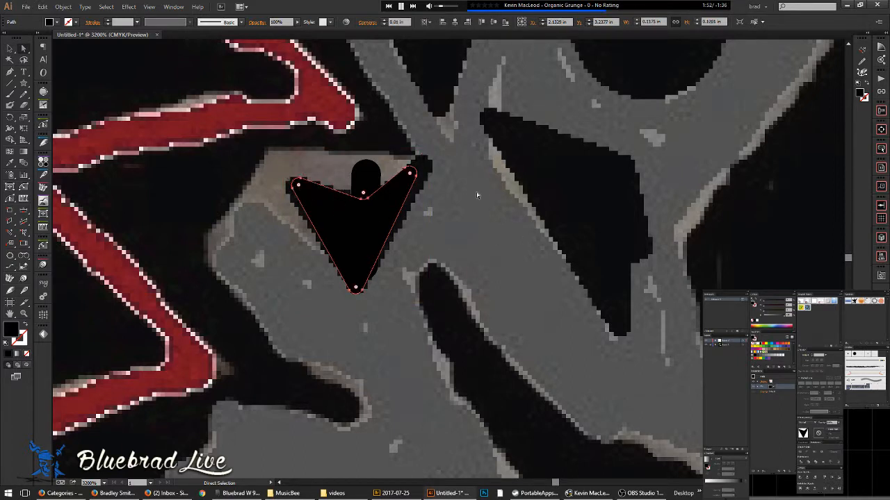
key(v)
click(428, 169)
click(421, 178)
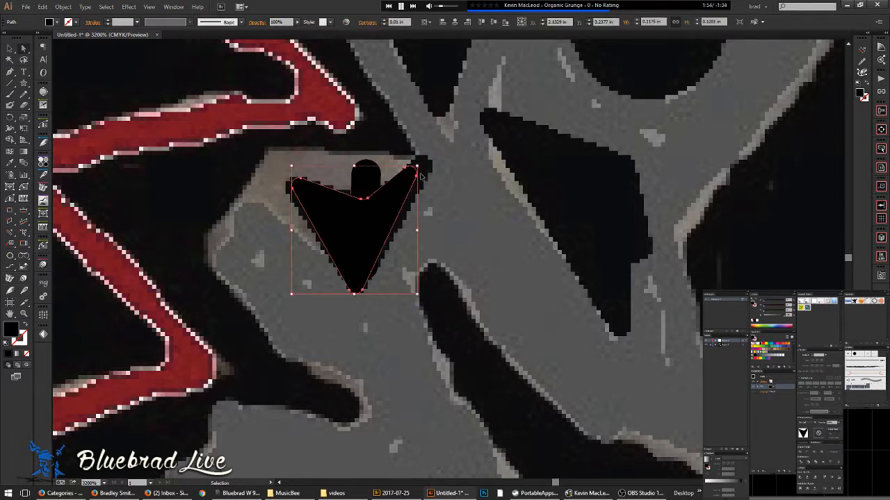
drag(413, 175, 431, 163)
key(ctrl+z)
click(446, 179)
- Drag the arrow's top-right tip anchor up and outward
key(a)
click(414, 169)
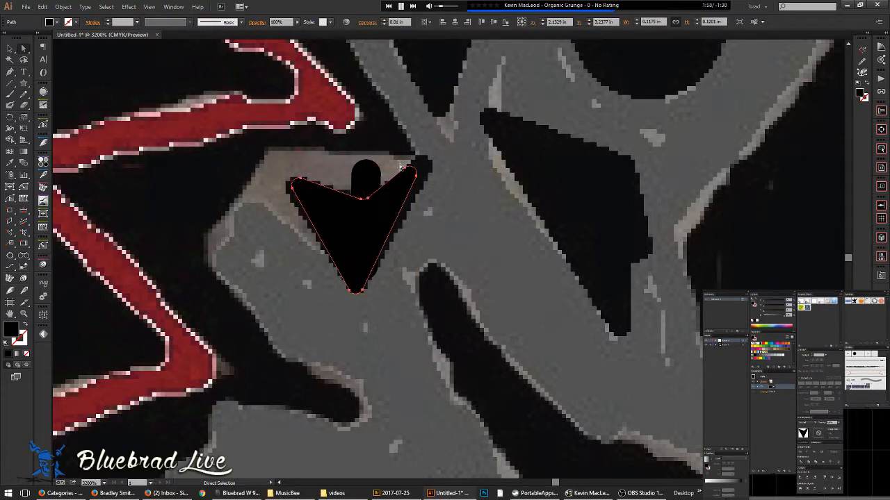
drag(428, 186, 427, 185)
drag(415, 171, 430, 164)
key(v)
click(463, 203)
scroll(462, 203, down, 2)
drag(461, 209, 395, 266)
scroll(396, 208, up, 2)
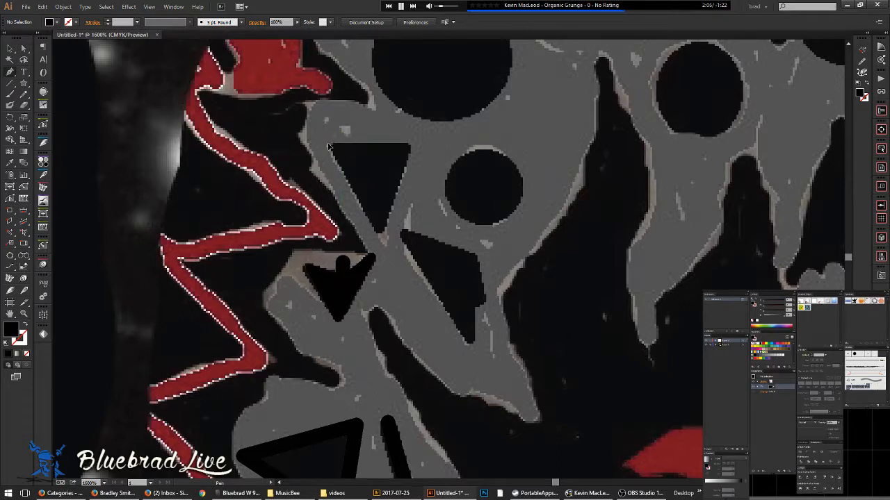
- Trace the black triangle with the Pen as a closed three-point outline
click(328, 145)
click(414, 145)
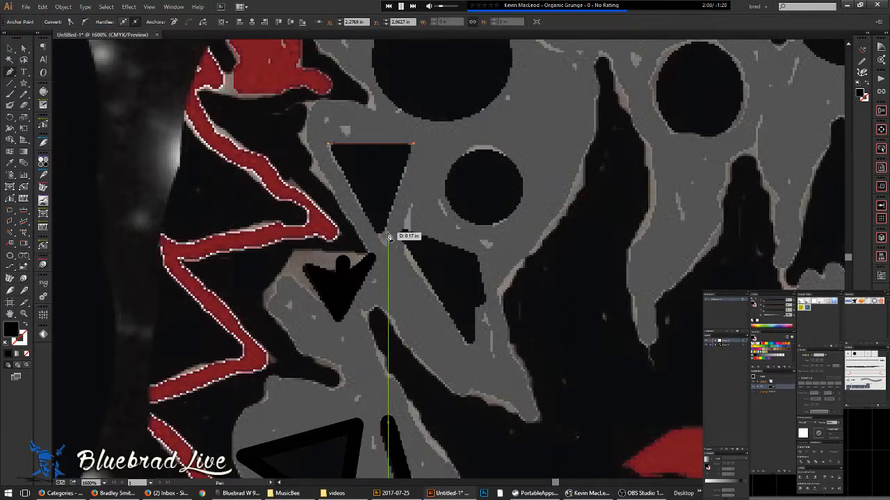
click(380, 237)
click(329, 144)
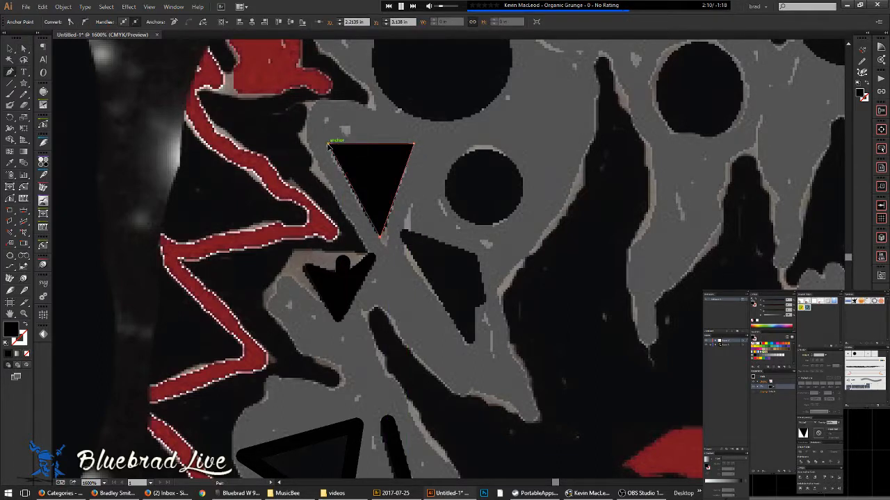
- Draw ellipses over the dark circles and ovals, swapping the last one to an outline
key(l)
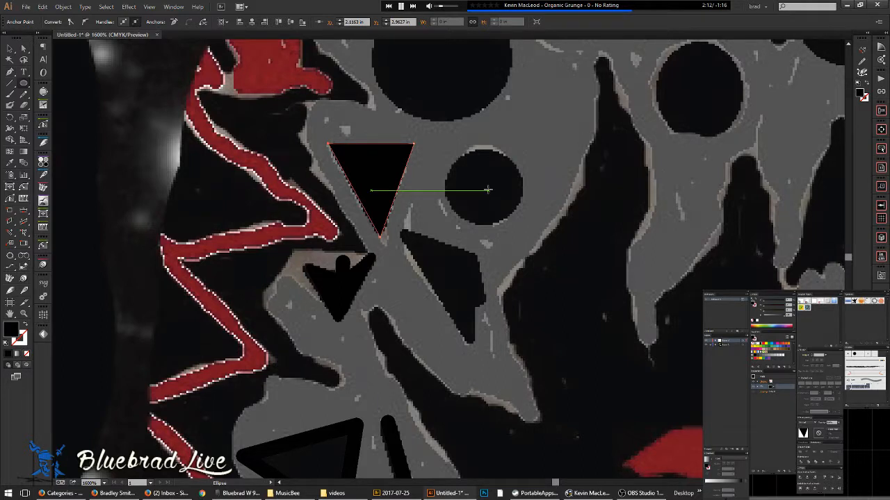
drag(482, 187, 521, 225)
drag(504, 150, 477, 243)
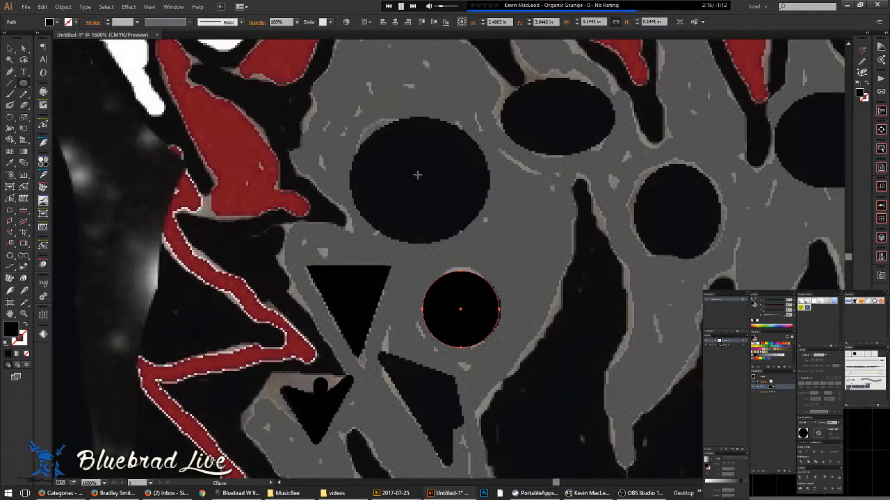
drag(418, 182, 462, 254)
key(space)
drag(501, 172, 557, 211)
drag(589, 257, 514, 300)
drag(469, 255, 424, 294)
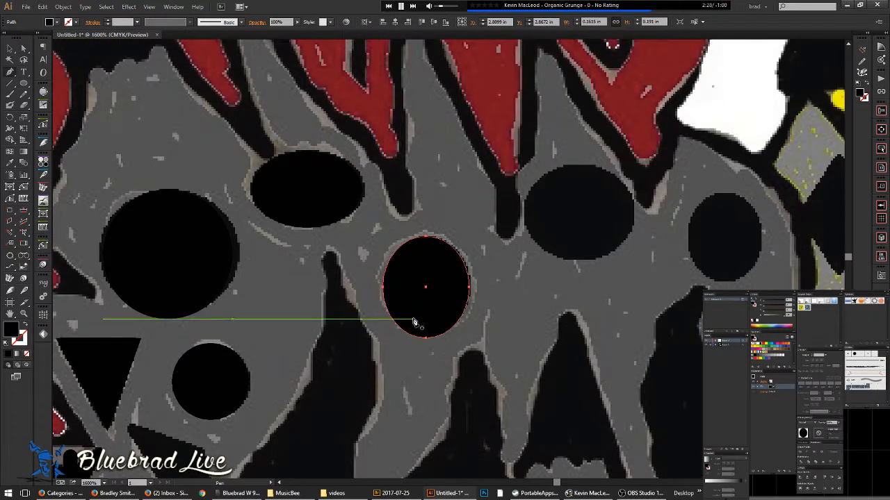
key(shift+x)
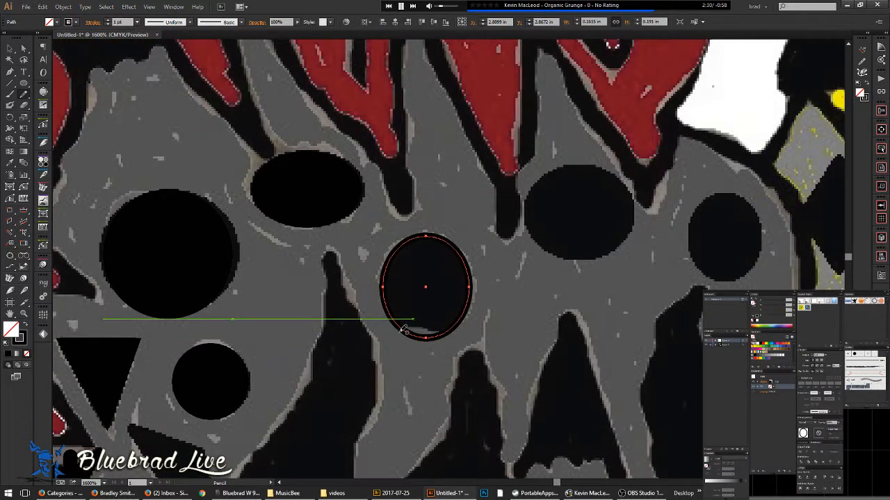
- Draw a curve along the ellipse's bottom edge and trim its ends back to the ellipse
drag(448, 332, 452, 338)
scroll(448, 309, up, 2)
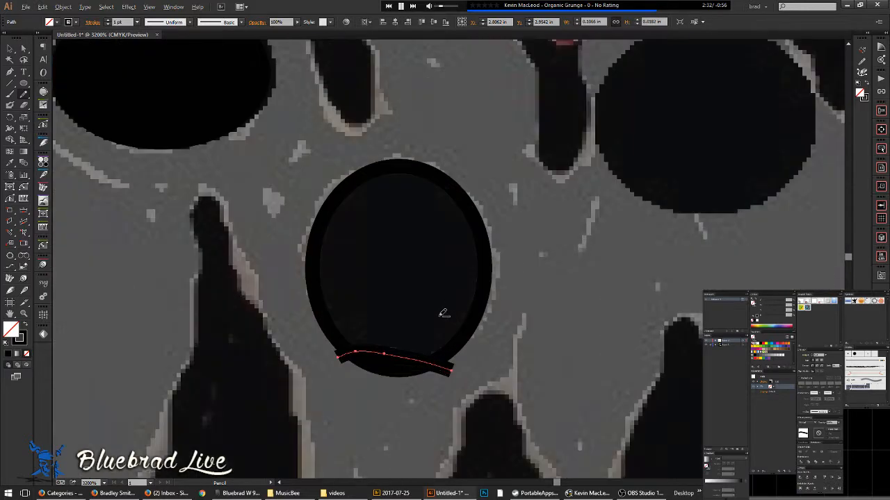
key(shift+n)
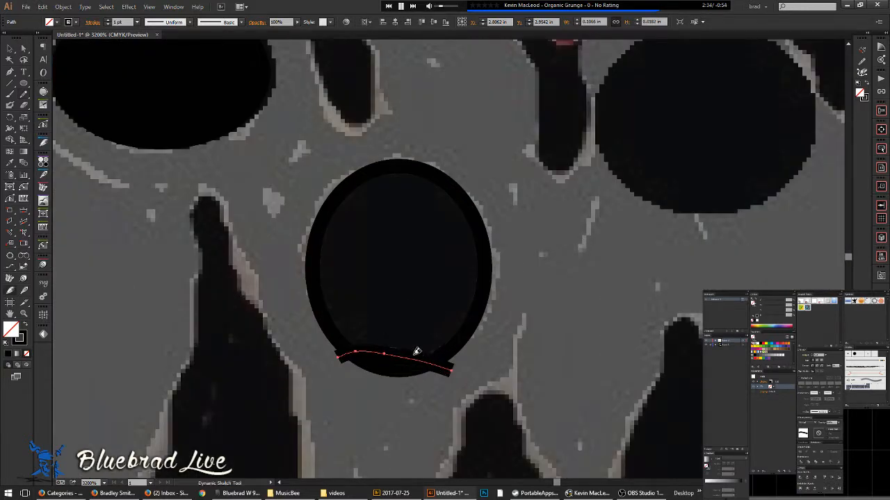
drag(423, 372, 419, 372)
drag(337, 346, 347, 366)
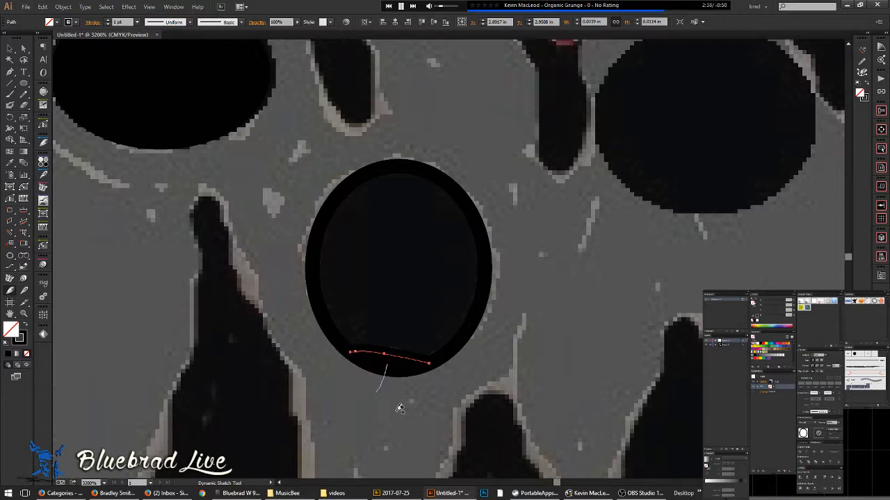
drag(385, 406, 387, 403)
scroll(419, 335, down, 4)
drag(476, 326, 415, 332)
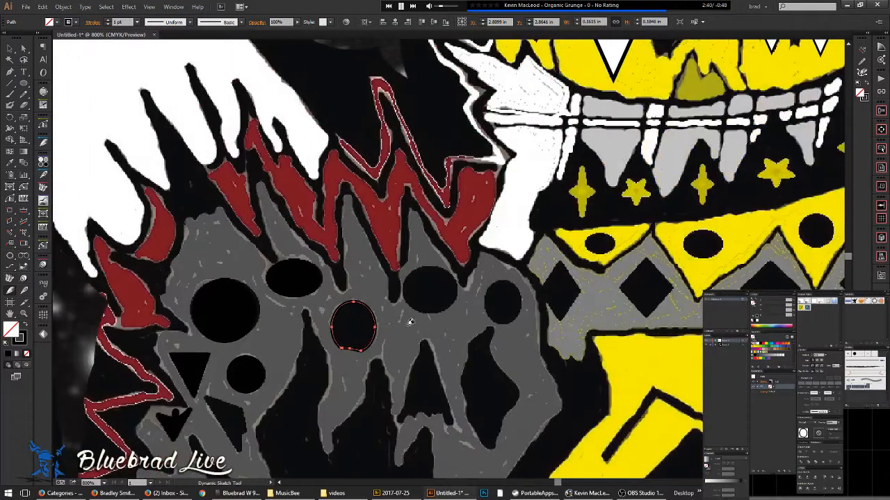
scroll(415, 313, up, 4)
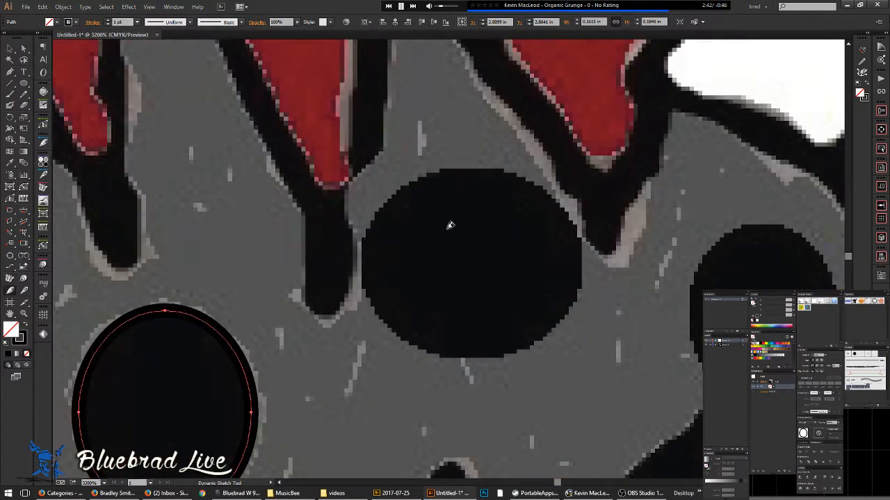
- Trace the large dark circle and the small dark oval with ellipses
key(n)
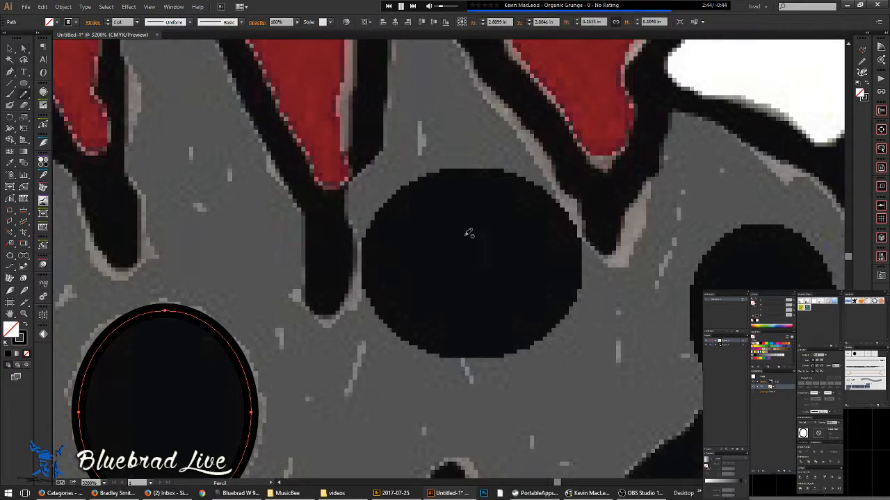
key(m)
drag(472, 252, 527, 289)
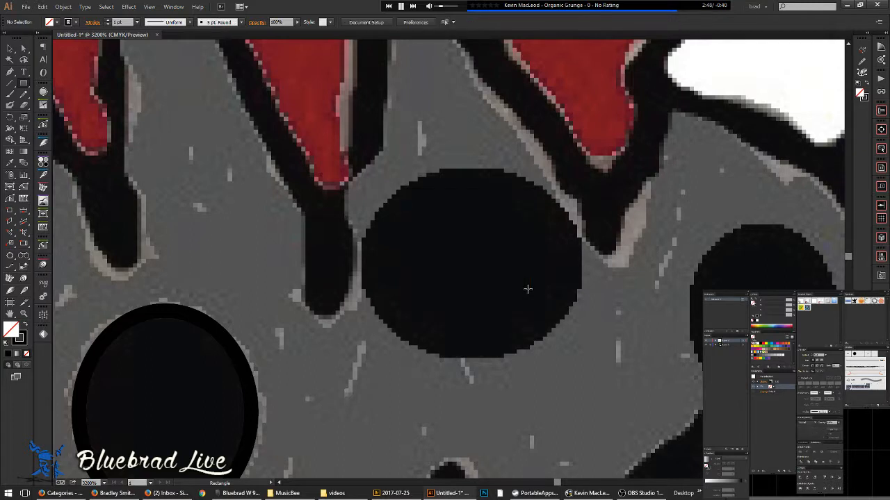
drag(470, 258, 416, 329)
scroll(553, 273, down, 2)
scroll(552, 273, down, 2)
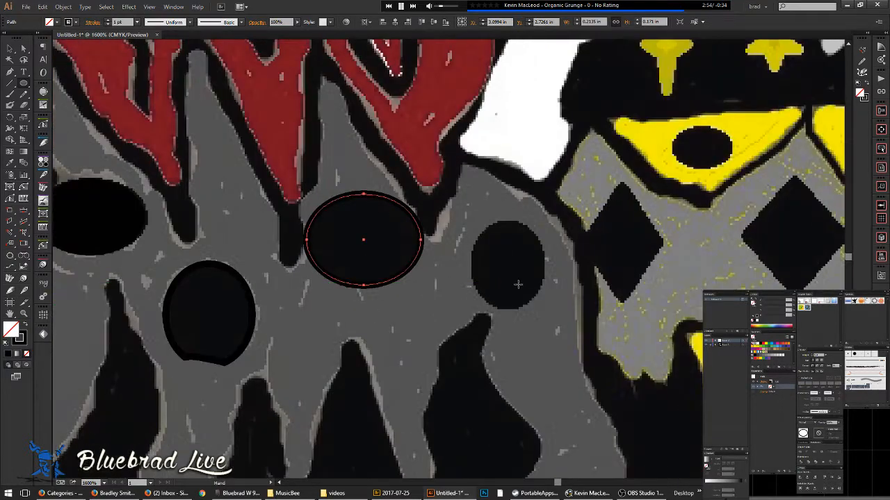
drag(508, 262, 549, 310)
drag(580, 286, 467, 296)
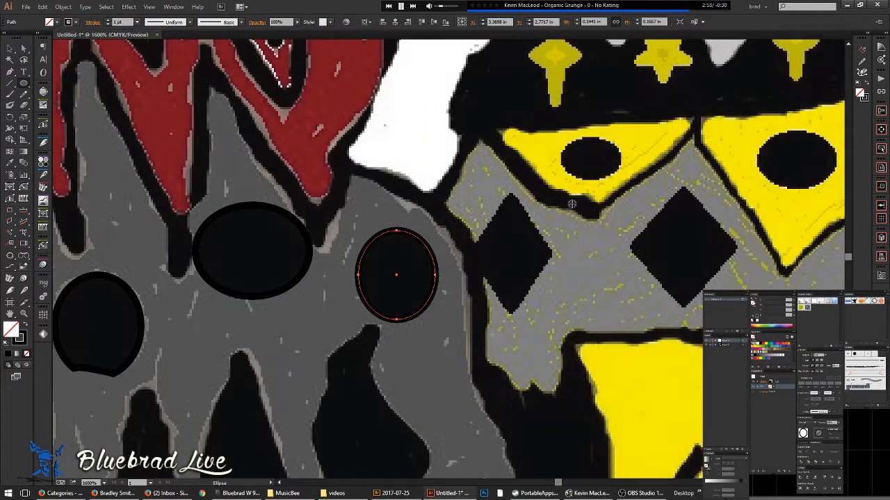
scroll(576, 201, down, 4)
- Move a white crown diamond onto the black diamond
drag(575, 201, 542, 247)
key(v)
drag(554, 138, 534, 264)
- Reset the white, black-outlined diamond's bounding box and resize it to fit the first black diamond
scroll(535, 264, up, 4)
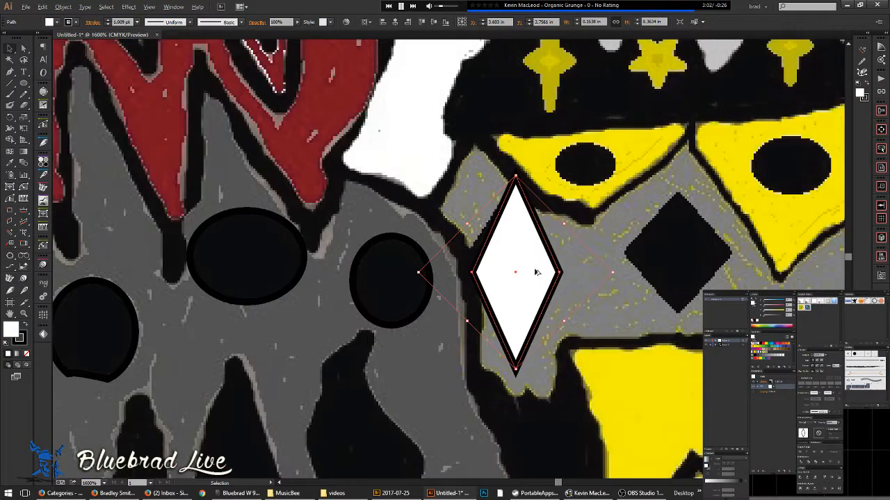
click(801, 453)
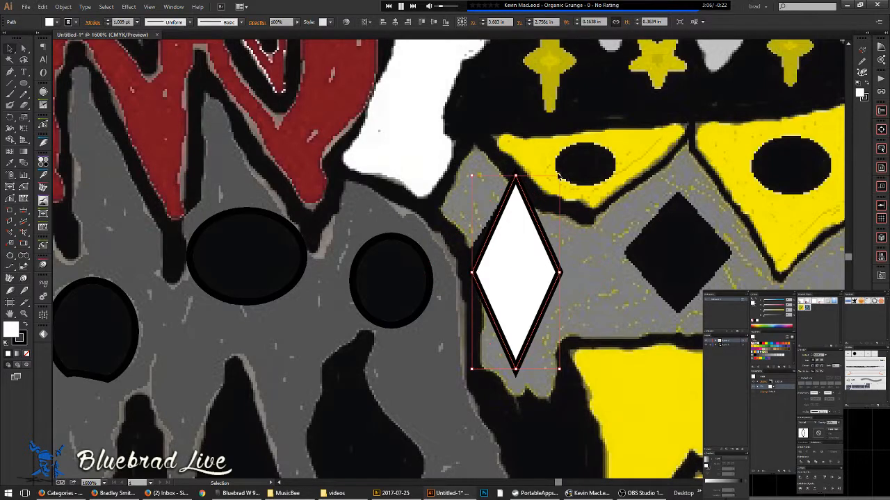
drag(560, 175, 563, 202)
drag(530, 266, 521, 254)
drag(508, 360, 508, 322)
- Alt-drag copies onto the remaining black diamonds, narrowing or widening each to fit
drag(500, 312, 384, 342)
drag(401, 292, 617, 280)
drag(682, 314, 430, 303)
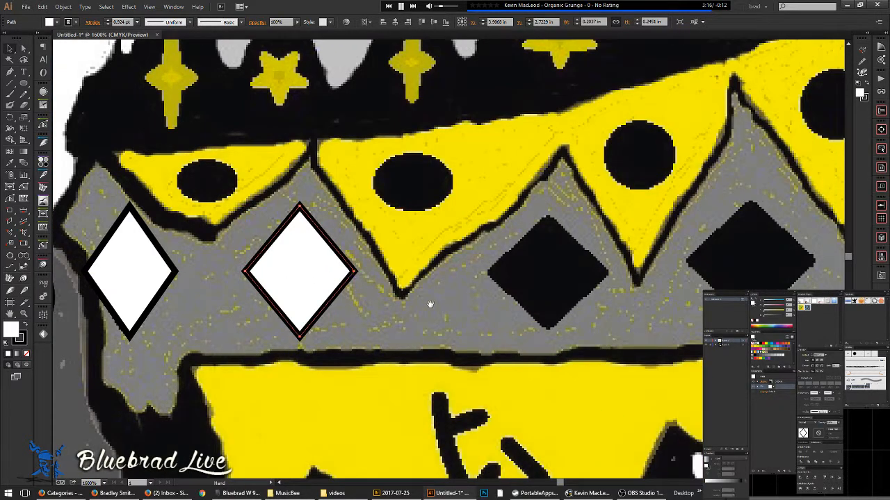
drag(317, 276, 415, 288)
drag(364, 276, 593, 267)
drag(654, 246, 409, 264)
drag(364, 270, 573, 195)
scroll(522, 246, down, 4)
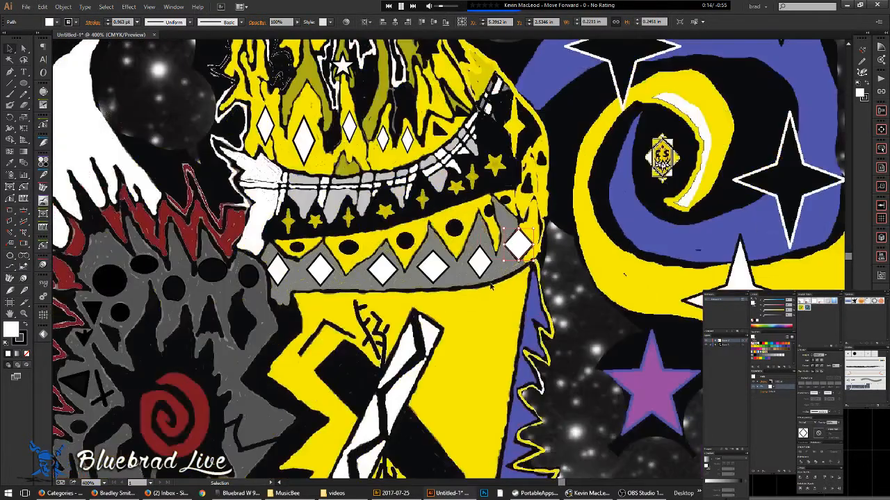
- Deselect the diamond, skip the music track, and bring the yellow triangles' black dots into view
click(494, 338)
scroll(492, 335, down, 3)
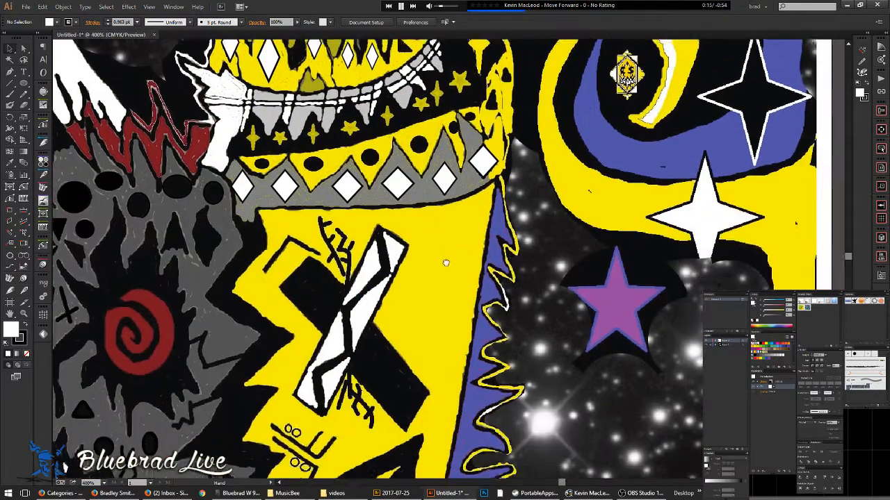
mouse_move(600, 488)
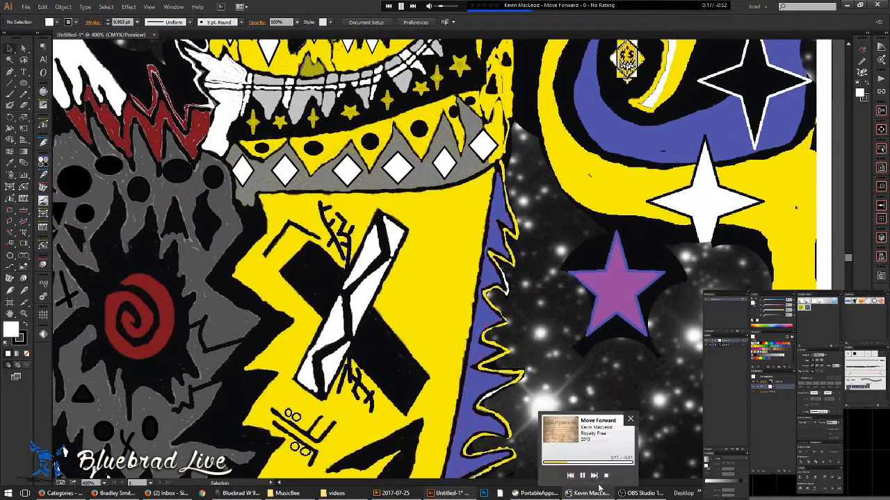
click(594, 476)
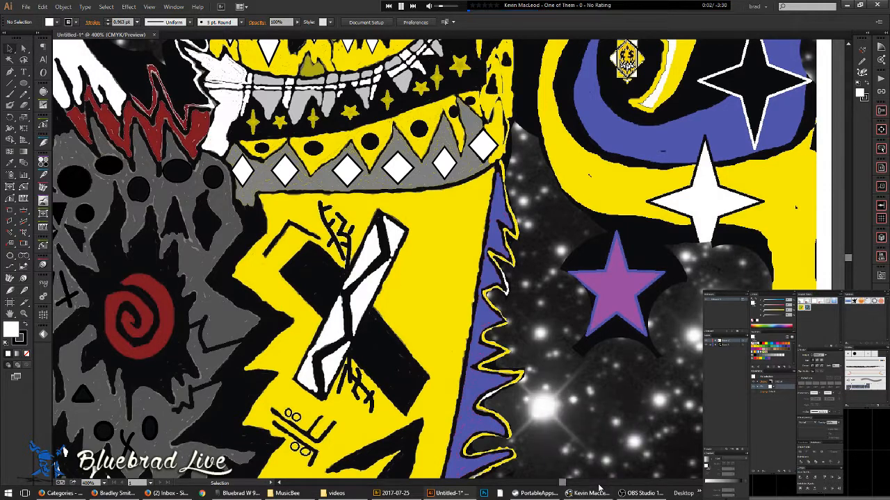
key(XF86AudioNext)
key(XF86AudioNext)
key(XF86AudioNext)
alt+scroll(446, 138, up, 5)
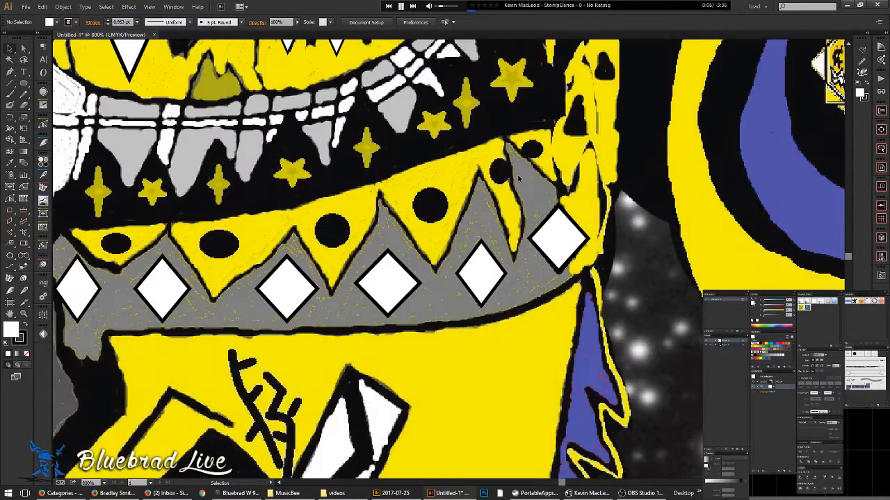
drag(518, 176, 485, 256)
mouse_move(413, 264)
mouse_down()
mouse_move(437, 262)
mouse_move(458, 243)
mouse_move(531, 339)
mouse_up()
- Draw white circles over three black dots with the Ellipse tool (L)
key(l)
alt+scroll(440, 263, up, 4)
alt+scroll(358, 291, down, 2)
drag(304, 321, 505, 286)
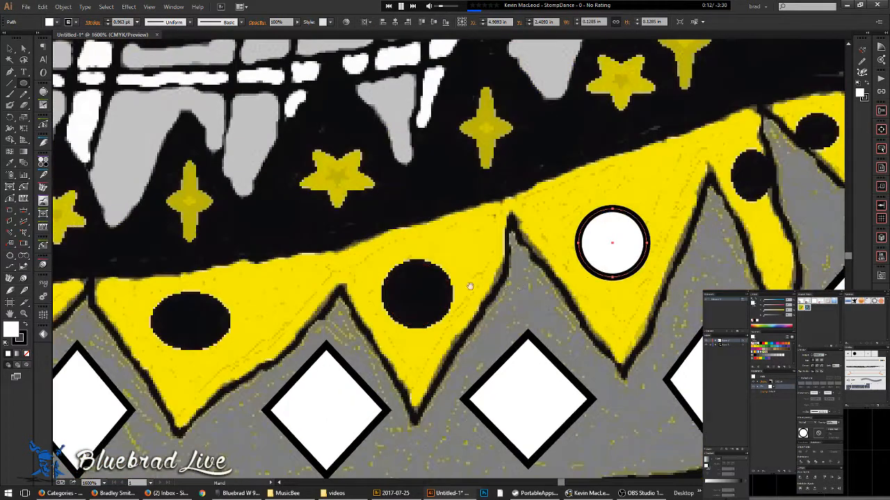
alt+shift+drag(416, 294, 453, 324)
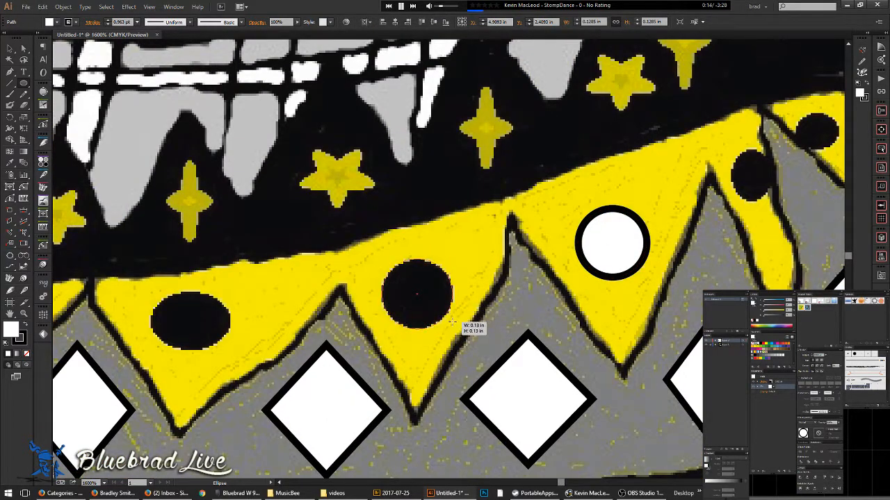
mouse_move(238, 328)
mouse_down()
mouse_move(455, 323)
mouse_move(450, 333)
mouse_up()
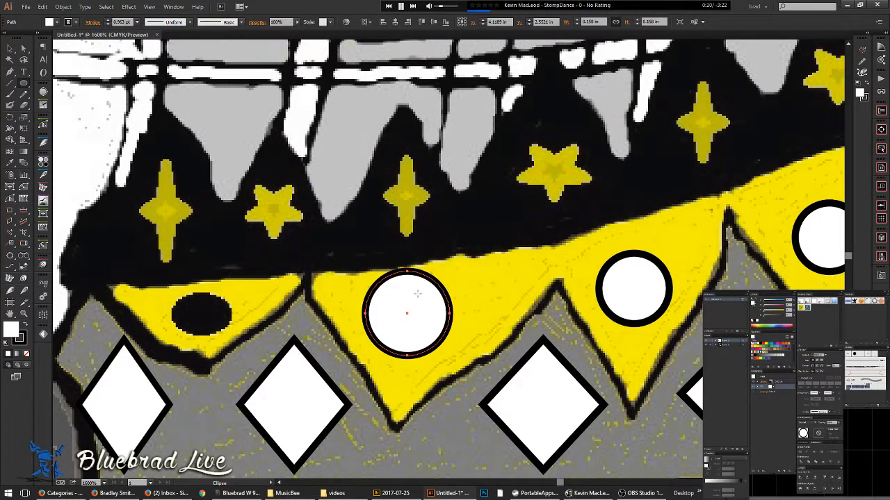
- Flatten the circles into ovals and copy one onto the black dot to the left
key(v)
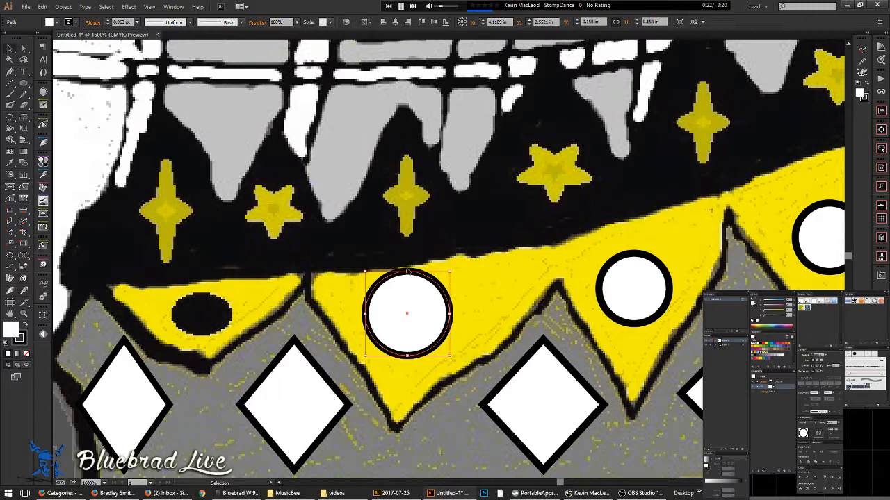
mouse_move(408, 272)
mouse_down()
mouse_move(412, 304)
mouse_move(409, 289)
mouse_up()
drag(243, 305, 399, 294)
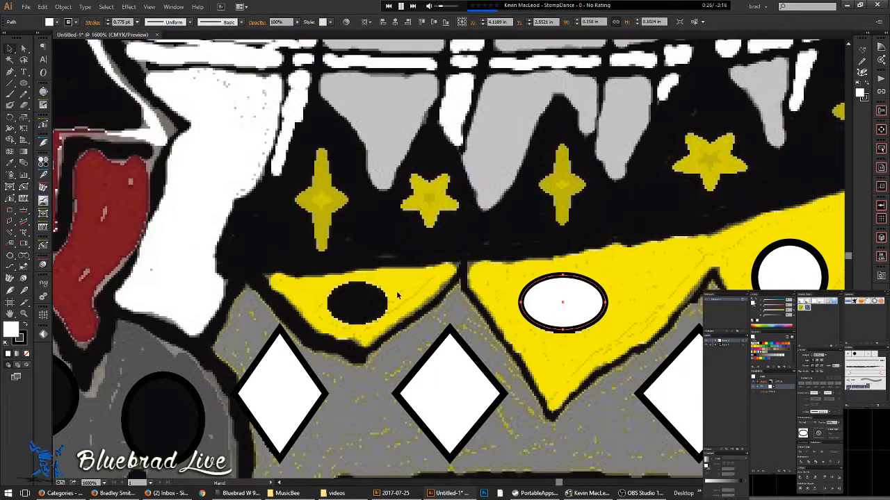
alt+drag(570, 305, 415, 304)
scroll(367, 307, up, 1)
- Check the paths in Outline view (Ctrl+Y) and zoom in on the grey face's marks
click(462, 297)
scroll(447, 288, down, 3)
scroll(412, 343, down, 2)
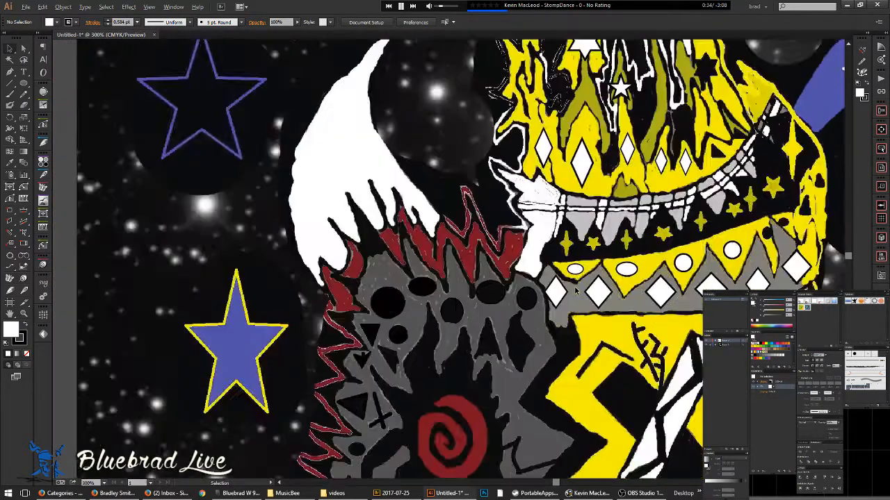
scroll(412, 344, down, 3)
drag(592, 321, 474, 322)
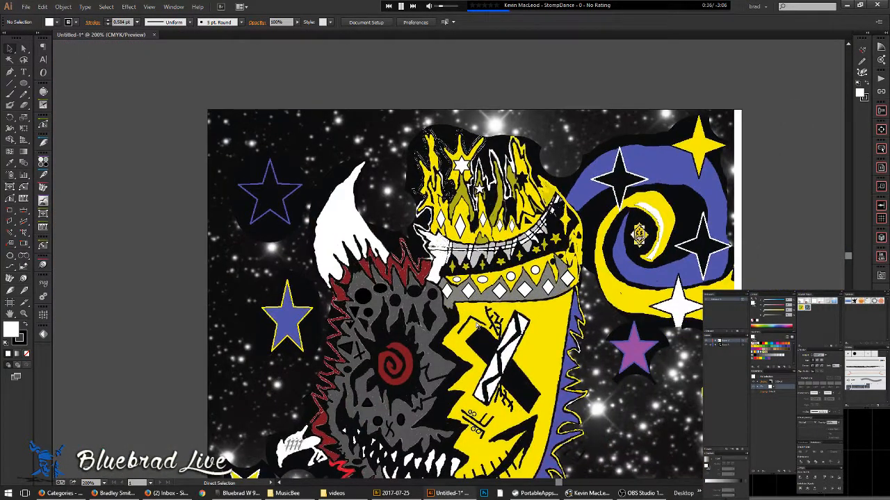
key(ctrl+y)
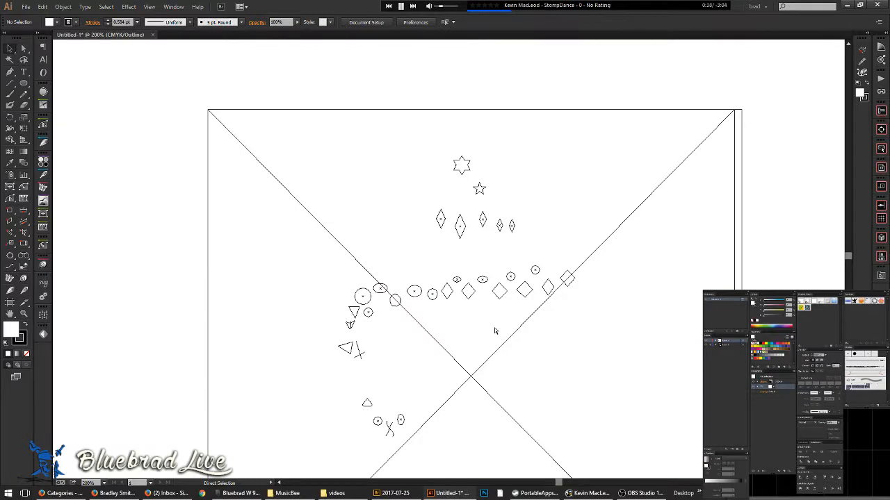
key(ctrl+y)
scroll(383, 352, up, 3)
drag(505, 299, 505, 210)
scroll(494, 294, up, 2)
drag(472, 381, 492, 141)
- Retrace the lower zigzag stroke, removing its extra middle anchor to straighten it
click(300, 374)
key(a)
key(o)
key(n)
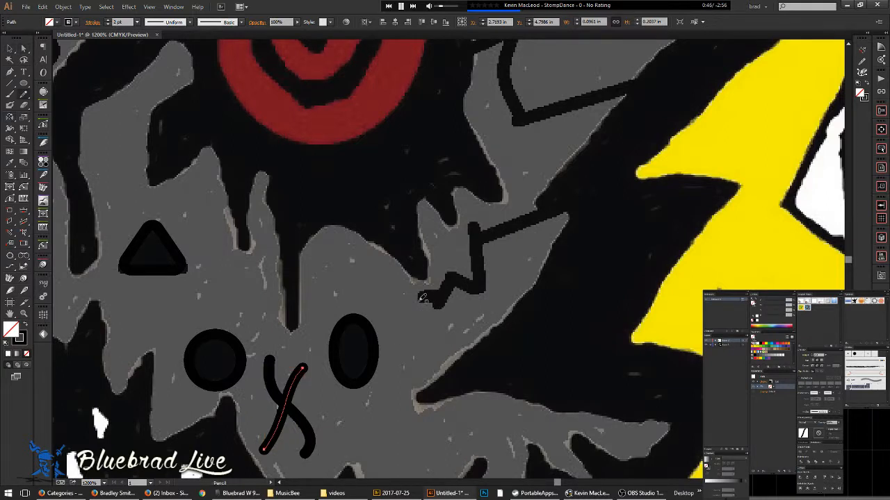
mouse_move(421, 296)
mouse_down()
mouse_move(438, 303)
mouse_move(453, 280)
mouse_move(483, 283)
mouse_move(478, 227)
mouse_move(478, 236)
mouse_move(502, 234)
mouse_move(570, 208)
mouse_up()
key(shift+p)
drag(513, 229, 552, 213)
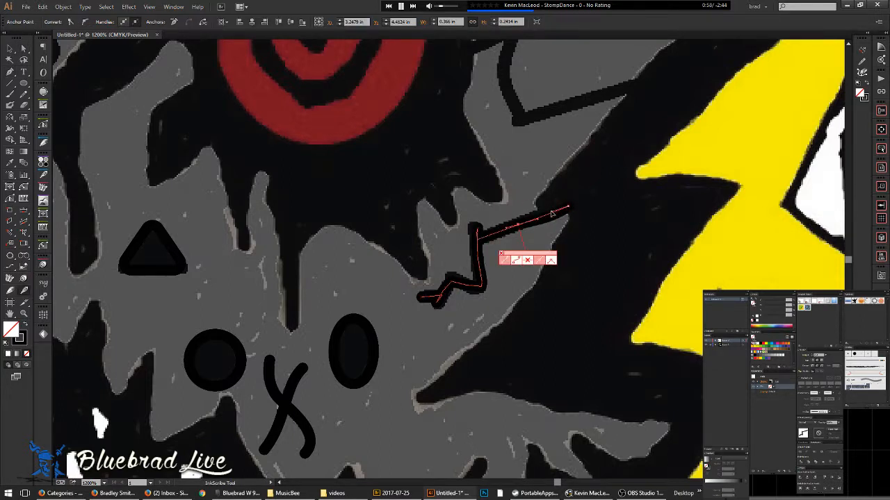
click(527, 260)
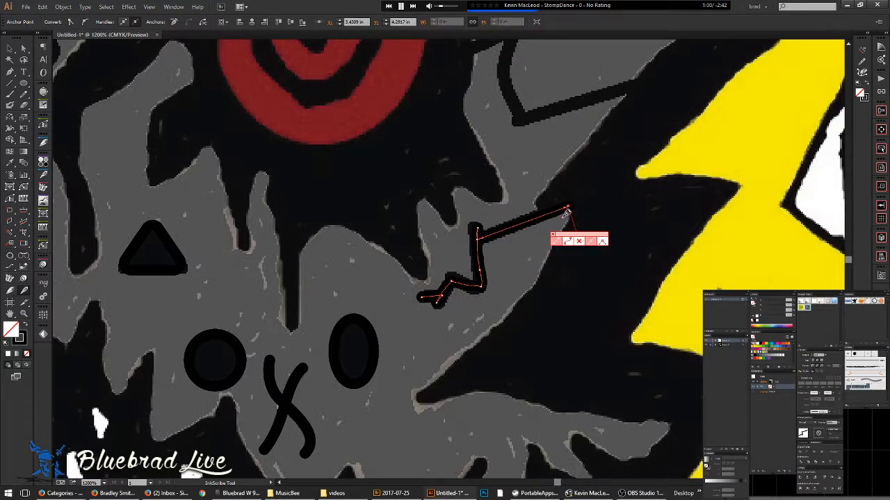
drag(567, 207, 513, 273)
key(ctrl+shift+a)
- Trace the upper zigzag line freehand as a black stroke along the line
click(423, 199)
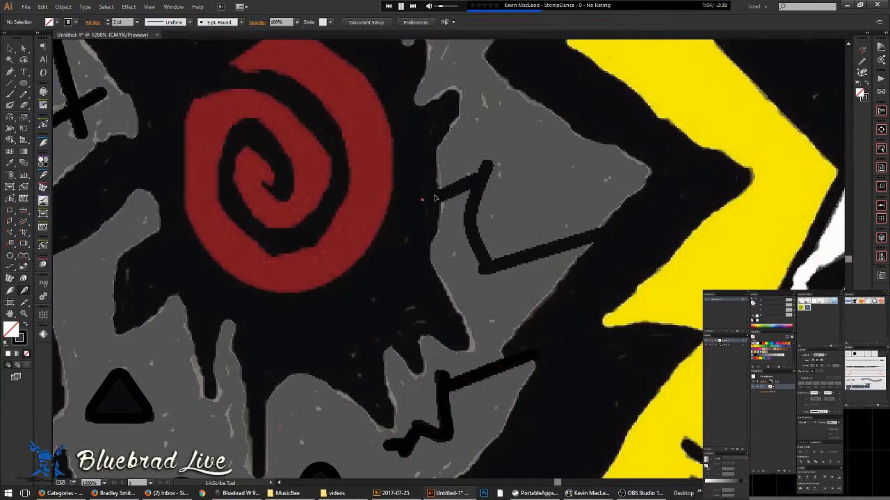
click(485, 170)
key(n)
mouse_move(426, 201)
mouse_down()
mouse_move(491, 164)
mouse_move(473, 220)
mouse_move(487, 268)
mouse_move(625, 230)
mouse_up()
drag(600, 247, 555, 332)
scroll(485, 177, down, 2)
drag(454, 211, 446, 288)
ctrl+click(445, 227)
scroll(424, 173, up, 3)
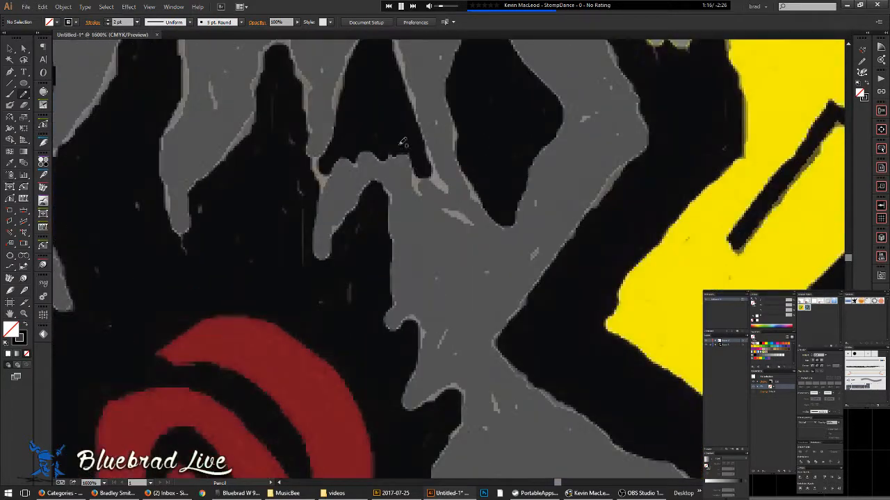
drag(390, 157, 418, 210)
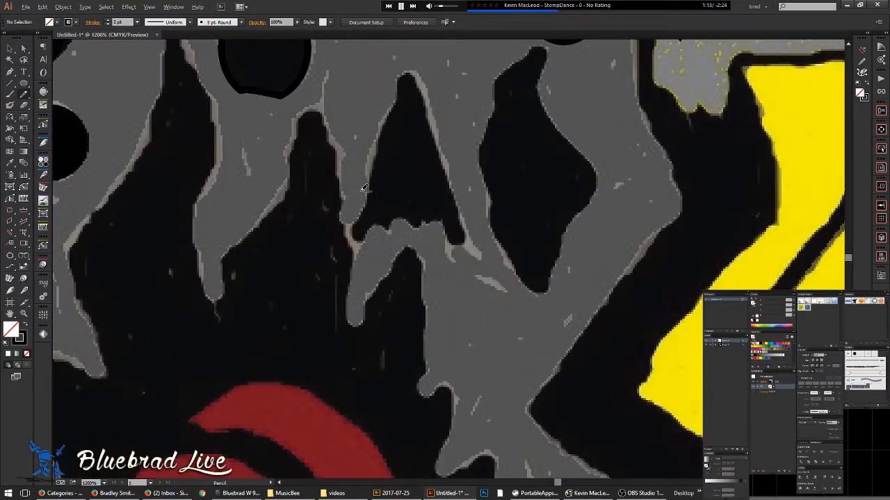
scroll(365, 189, down, 5)
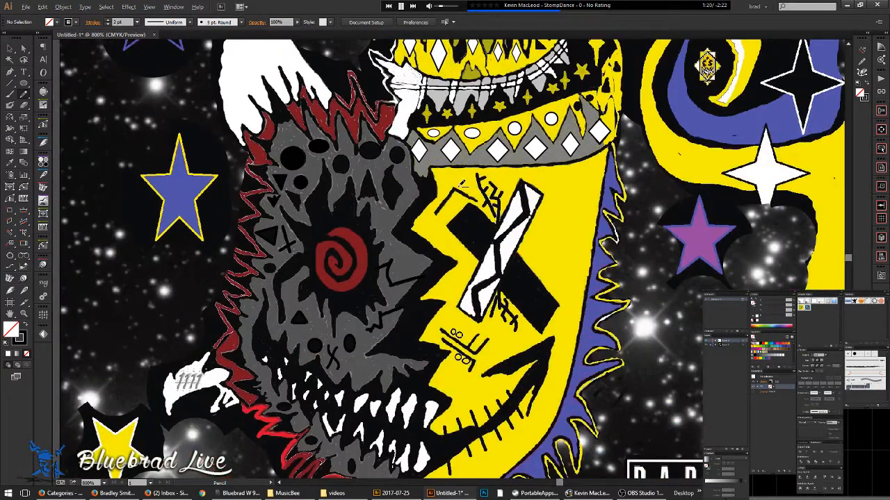
scroll(460, 183, up, 3)
- Redraw the bent bracket's diagonal and right arm as straight black strokes
drag(361, 295, 408, 255)
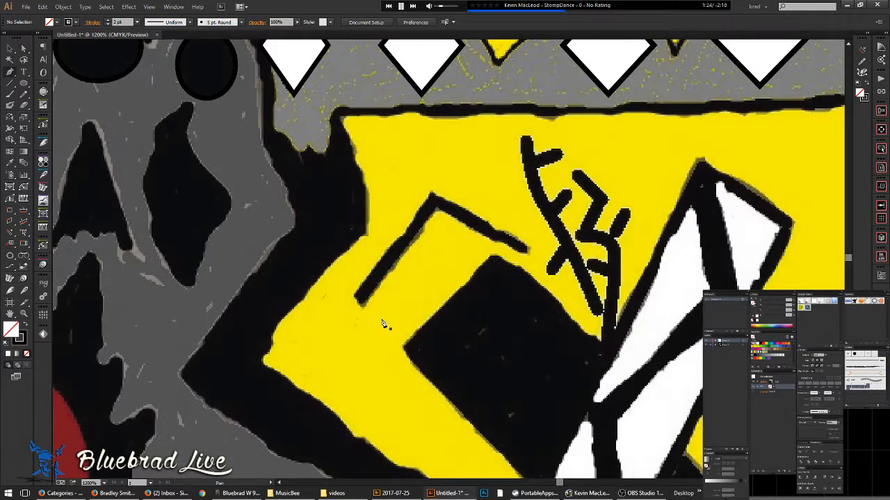
drag(356, 301, 429, 195)
click(528, 246)
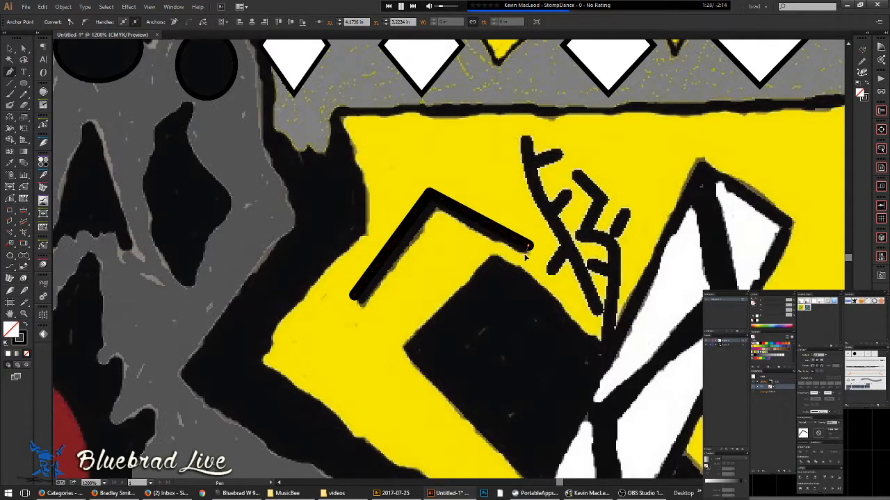
key(Escape)
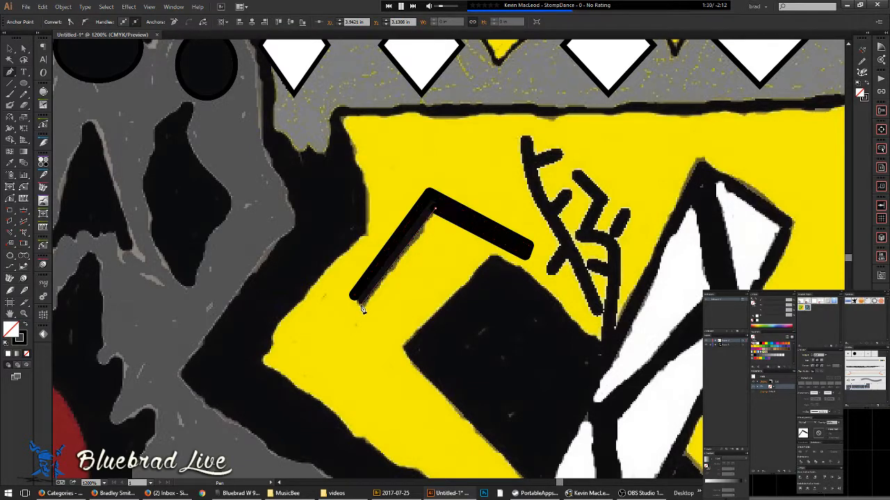
click(361, 306)
click(354, 296)
key(ctrl+shift+a)
- Draw the branching mark's curved stem and one short branch stroke
drag(477, 312, 321, 334)
mouse_move(372, 164)
mouse_down()
mouse_move(374, 183)
mouse_move(371, 156)
mouse_move(372, 185)
mouse_up()
drag(398, 245, 416, 269)
drag(440, 339, 443, 345)
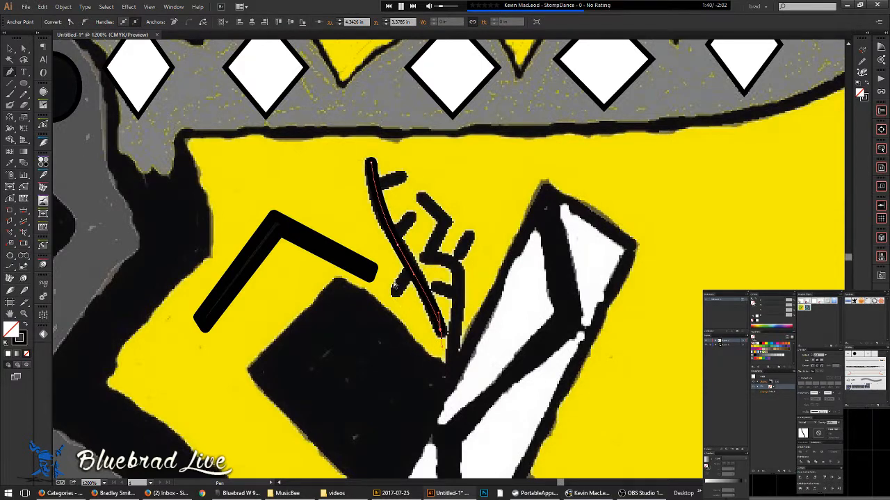
scroll(402, 305, left, 2)
scroll(421, 289, up, 2)
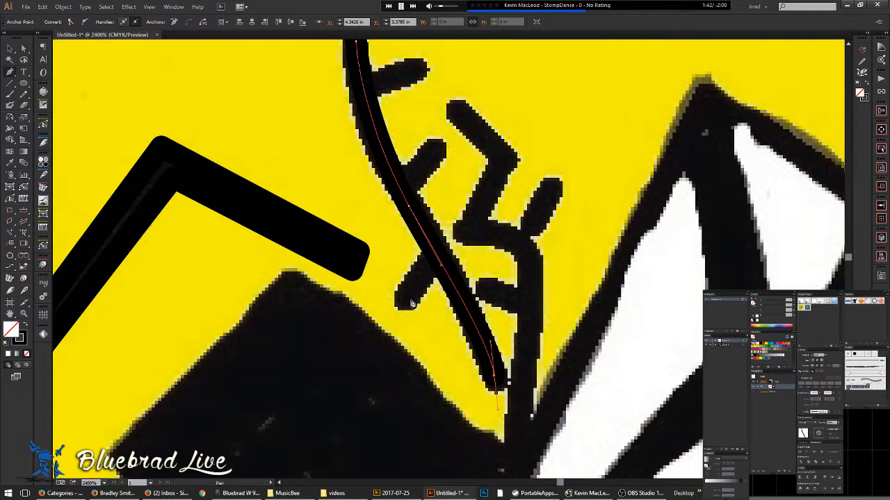
click(406, 300)
key(ctrl+z)
key(ctrl+shift+a)
click(406, 300)
click(440, 261)
key(ctrl+shift+a)
- Add the middle and top branches and trim their overhangs past the stem
drag(424, 169, 410, 235)
click(420, 214)
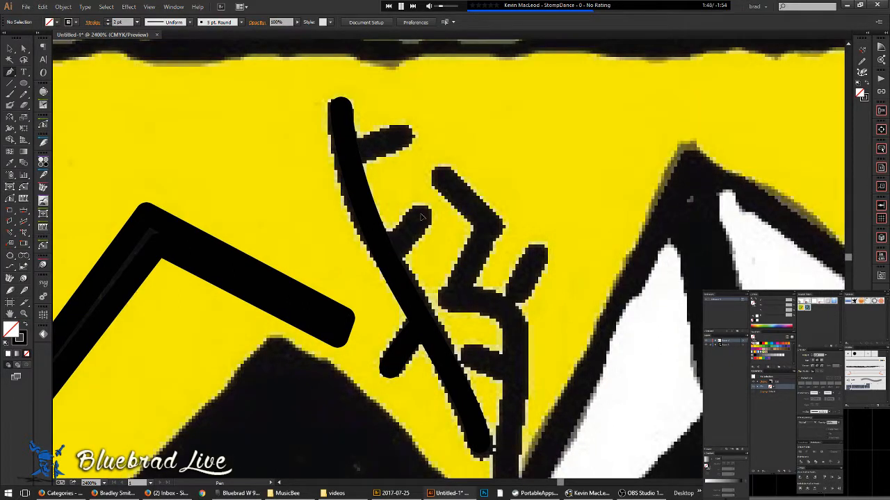
click(361, 274)
key(ctrl+shift+a)
click(405, 130)
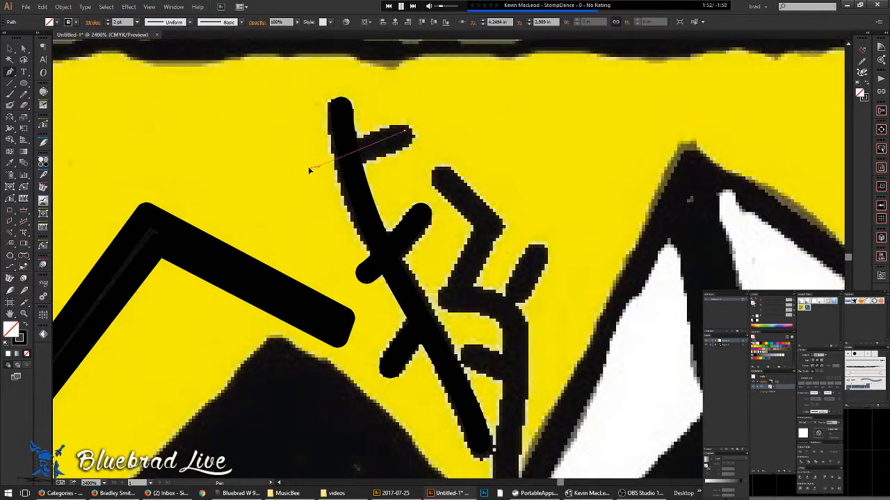
click(310, 167)
key(n)
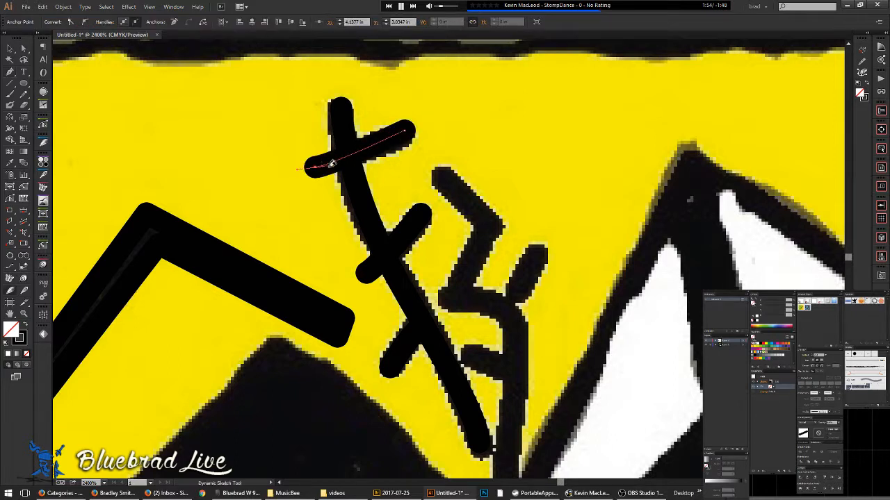
drag(328, 156, 336, 174)
drag(362, 264, 381, 280)
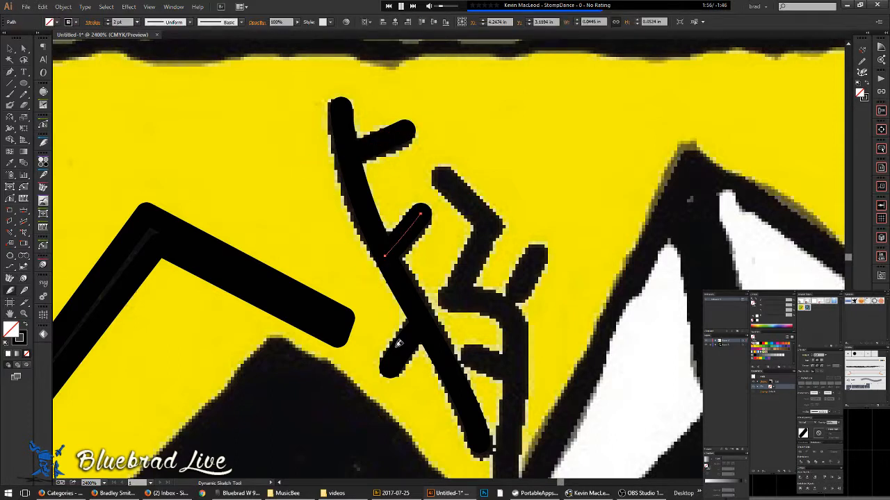
- Extend the right branch down into a long curved stroke
scroll(450, 253, right, 1)
key(a)
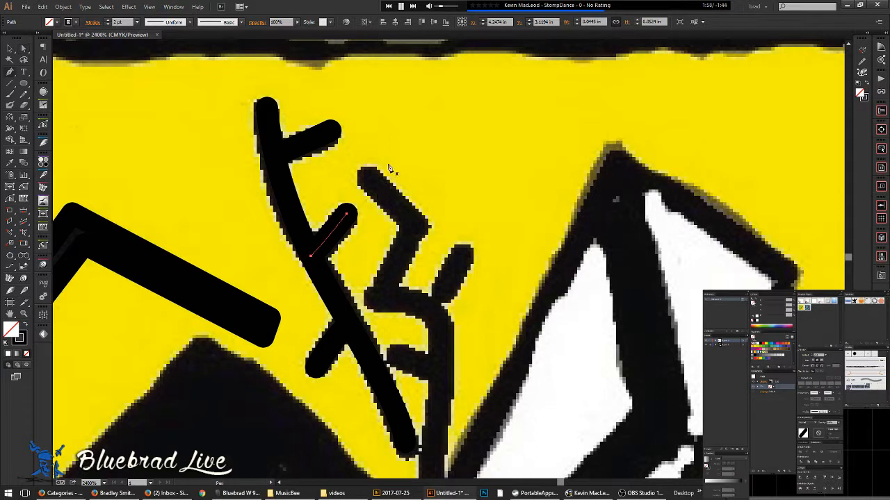
click(370, 178)
click(419, 228)
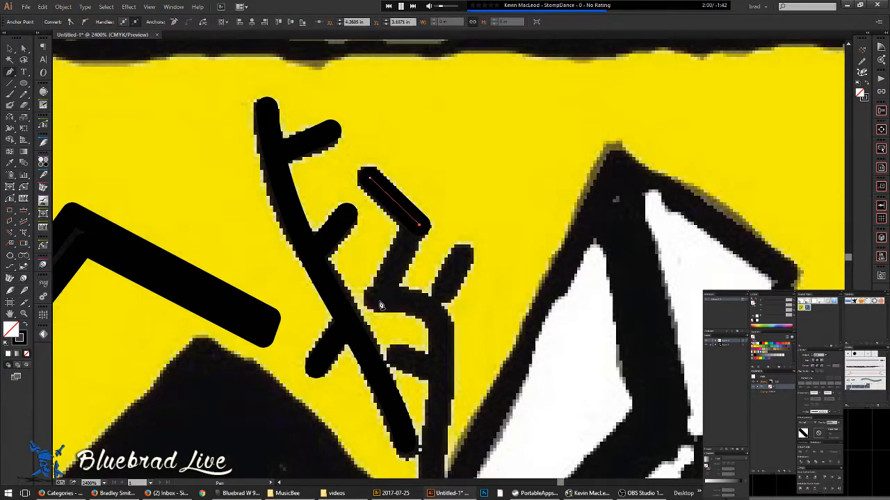
click(383, 295)
drag(426, 310, 442, 330)
mouse_move(439, 381)
mouse_down()
mouse_move(447, 298)
mouse_move(446, 321)
mouse_up()
click(434, 447)
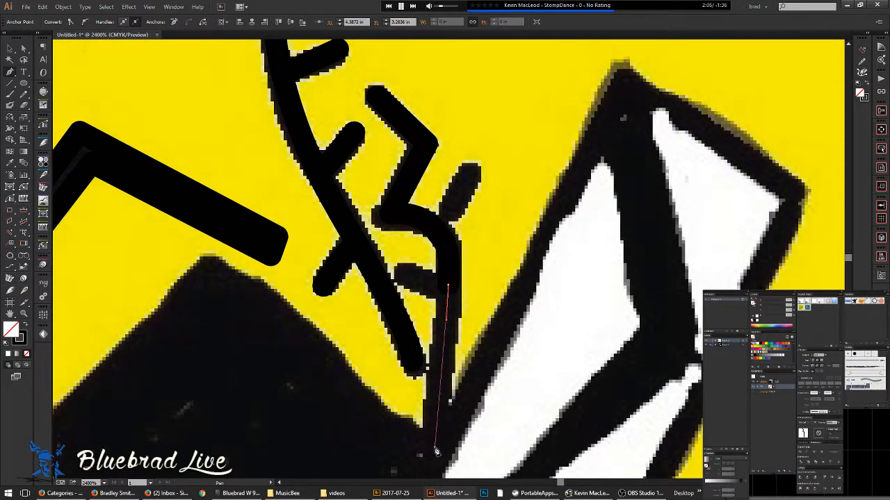
ctrl+click(481, 285)
- Add a short crossbar, trim its protruding right end, and thin the right branch stroke
click(401, 273)
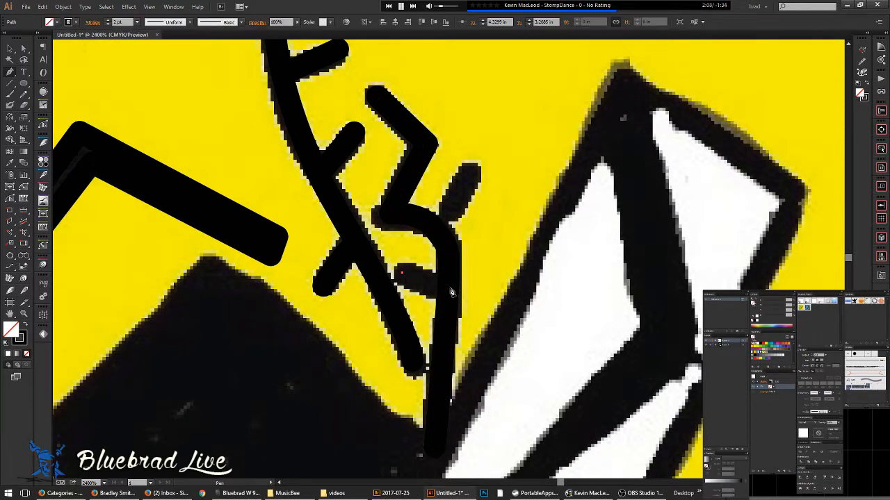
click(464, 293)
ctrl+click(466, 289)
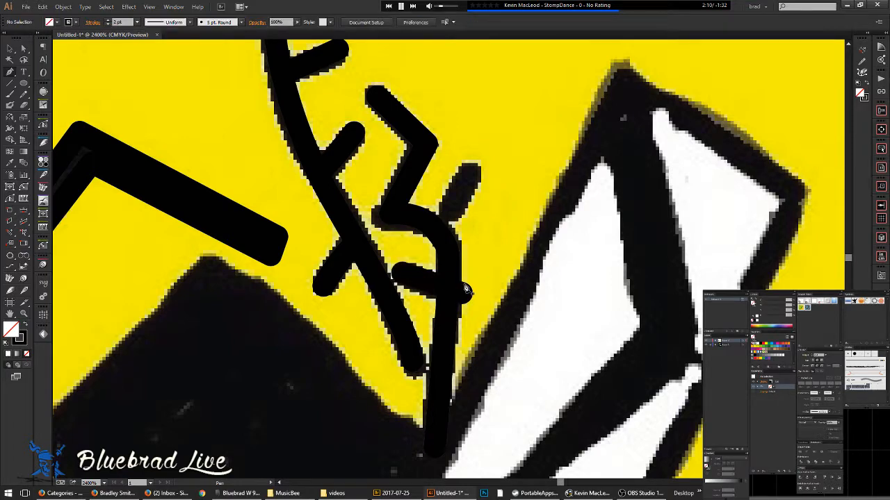
key(n)
drag(481, 259, 473, 275)
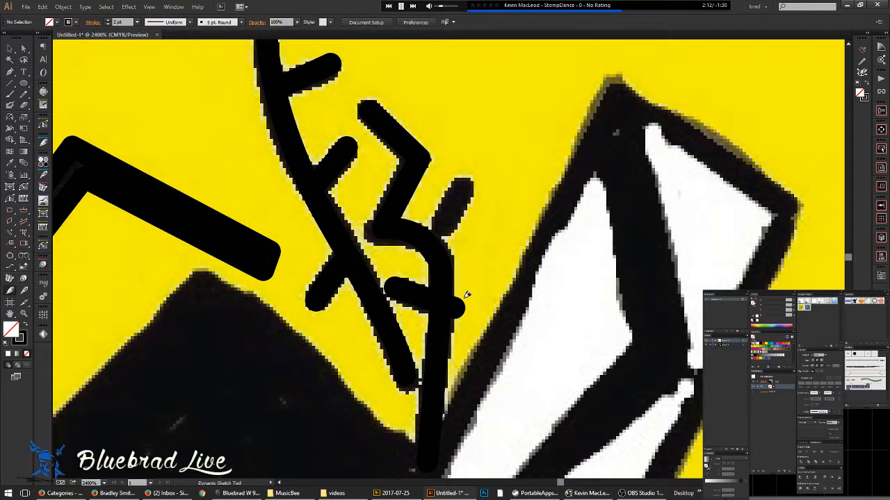
click(451, 310)
mouse_move(476, 244)
mouse_down()
mouse_move(439, 266)
mouse_move(422, 216)
mouse_move(431, 206)
mouse_up()
ctrl+click(432, 245)
mouse_move(404, 250)
mouse_down()
mouse_move(427, 203)
mouse_move(438, 214)
mouse_move(369, 208)
mouse_up()
ctrl+click(460, 207)
scroll(417, 191, down, 5)
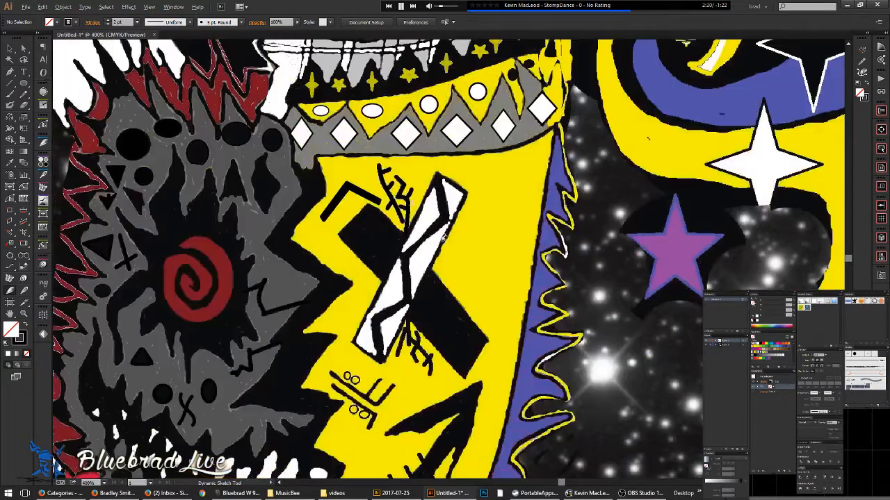
- Centre the lower branching mark and sketch a straight stroke down its left diagonal
drag(428, 381, 392, 209)
scroll(395, 190, up, 6)
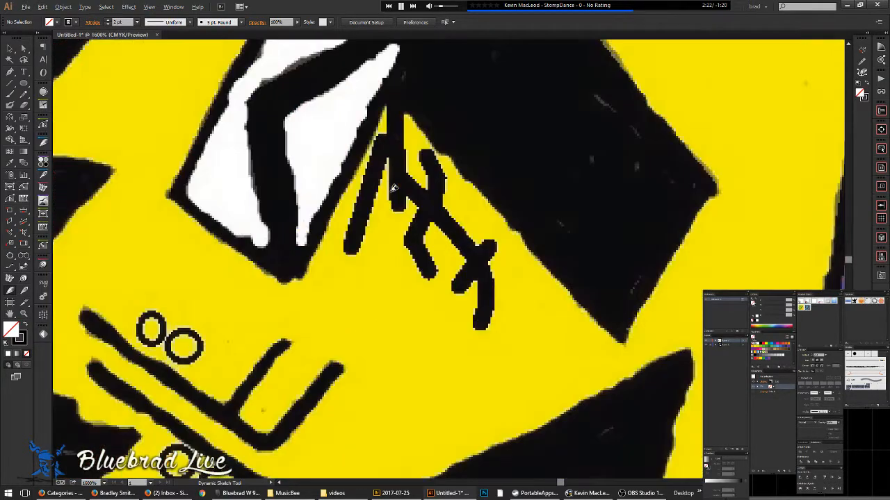
drag(376, 171, 431, 237)
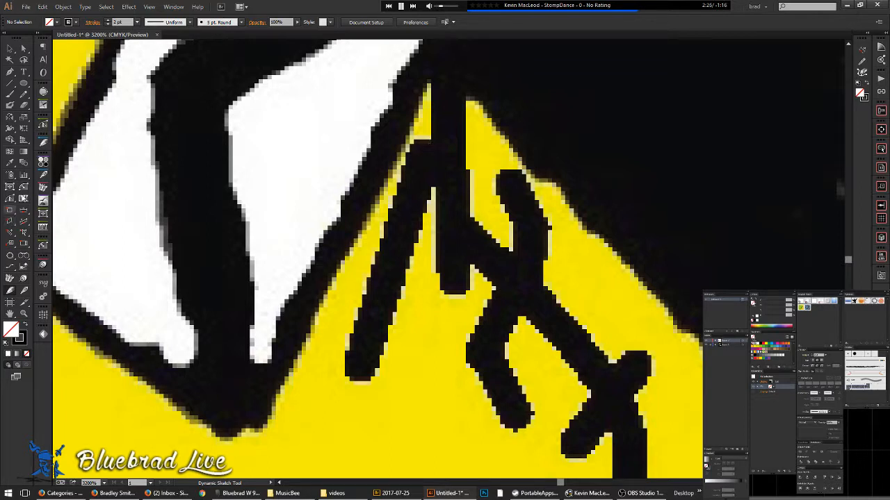
drag(422, 158, 359, 360)
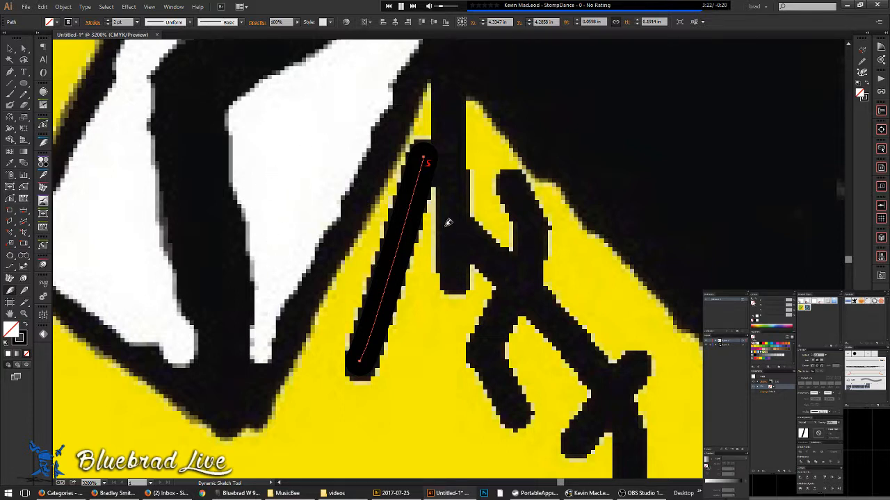
- Draw a curved Pen stroke down the vertical mark and around to its hook
click(443, 61)
click(452, 280)
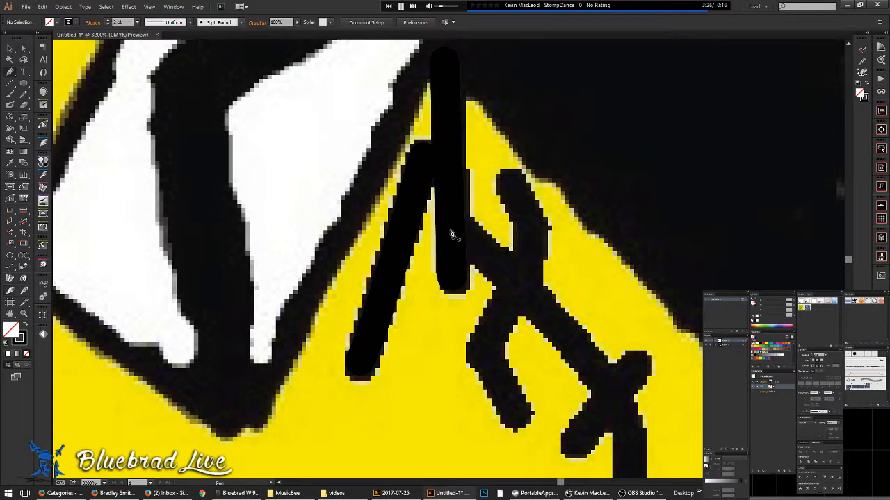
click(436, 220)
mouse_move(506, 269)
mouse_down()
mouse_move(532, 298)
mouse_move(424, 176)
mouse_up()
mouse_move(498, 258)
mouse_down()
mouse_move(524, 290)
mouse_move(520, 303)
mouse_up()
mouse_move(484, 460)
mouse_down()
mouse_move(465, 469)
mouse_move(480, 419)
mouse_move(458, 383)
mouse_up()
- Start a hook stroke, undo and redo it, then delete the hook's end anchor
ctrl+click(479, 279)
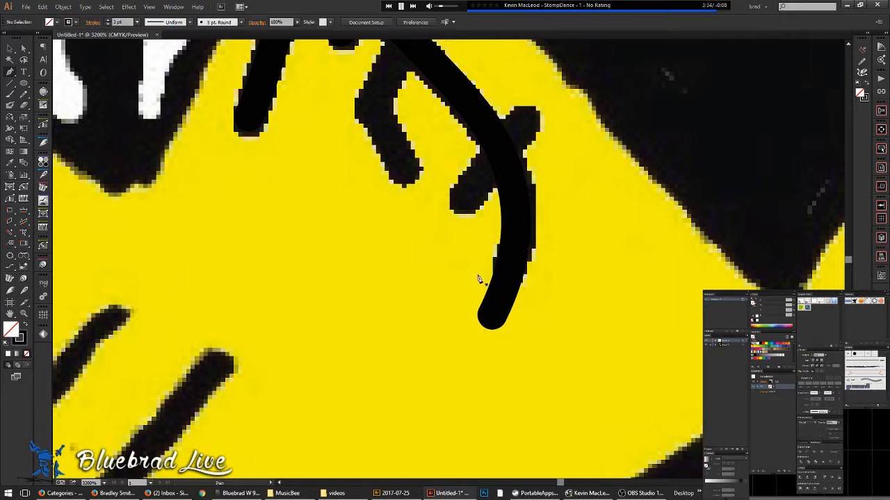
click(471, 268)
mouse_move(530, 328)
mouse_down()
mouse_move(550, 358)
mouse_move(518, 380)
mouse_up()
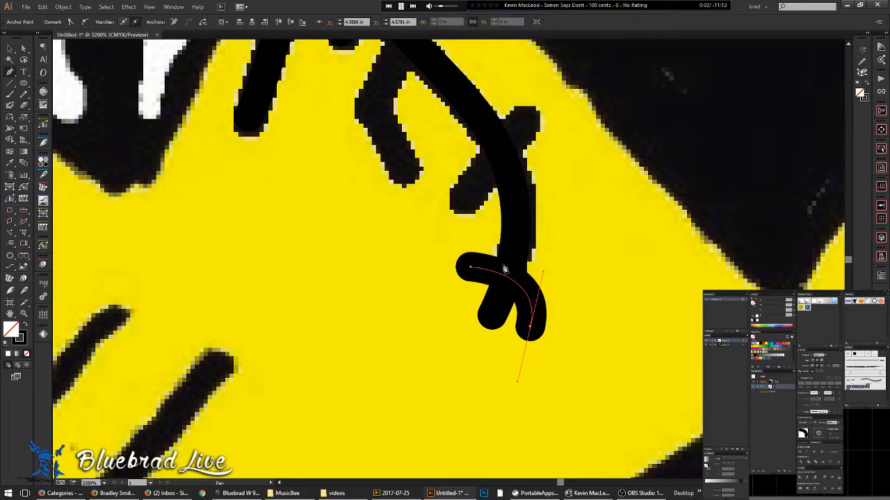
key(ctrl+z)
key(ctrl+z)
drag(499, 253, 477, 320)
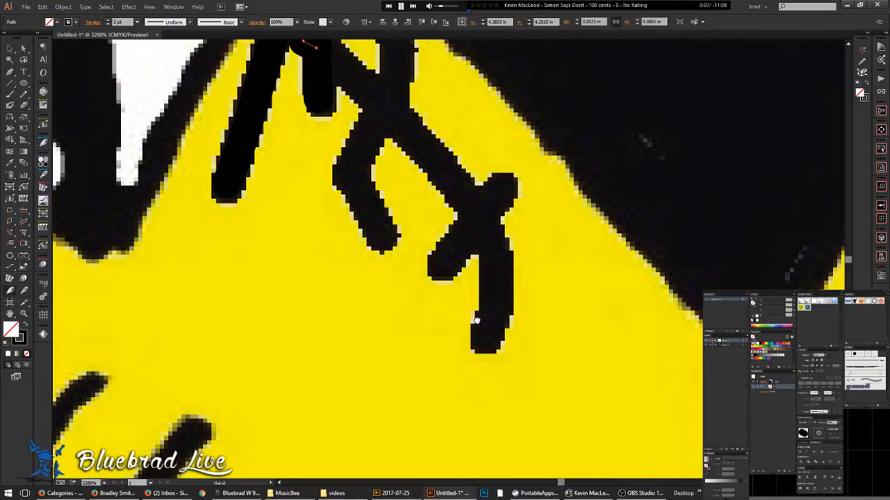
key(ctrl+shift+z)
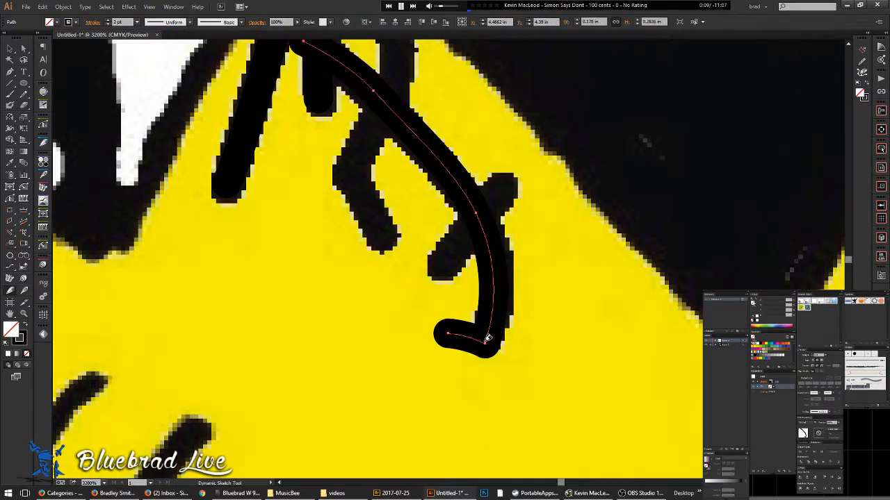
click(451, 337)
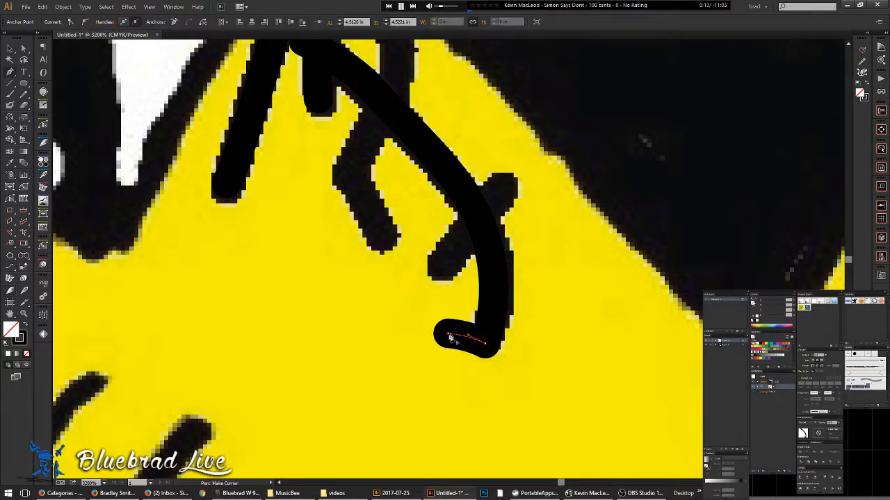
key(Delete)
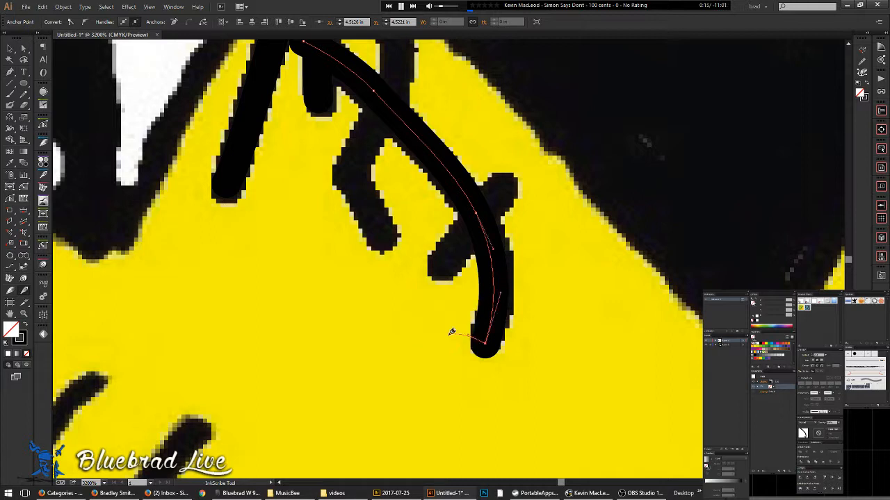
- Trace a short new curve along the next part of the mark
drag(456, 304, 463, 384)
key(ctrl+shift+a)
drag(447, 324, 460, 313)
drag(504, 251, 522, 220)
key(ctrl+shift+a)
- Trace the next hooked mark with a curved stroke up to its top
drag(380, 298, 398, 353)
mouse_move(374, 305)
mouse_down()
mouse_move(380, 285)
mouse_move(378, 300)
mouse_up()
click(412, 236)
drag(408, 239, 417, 222)
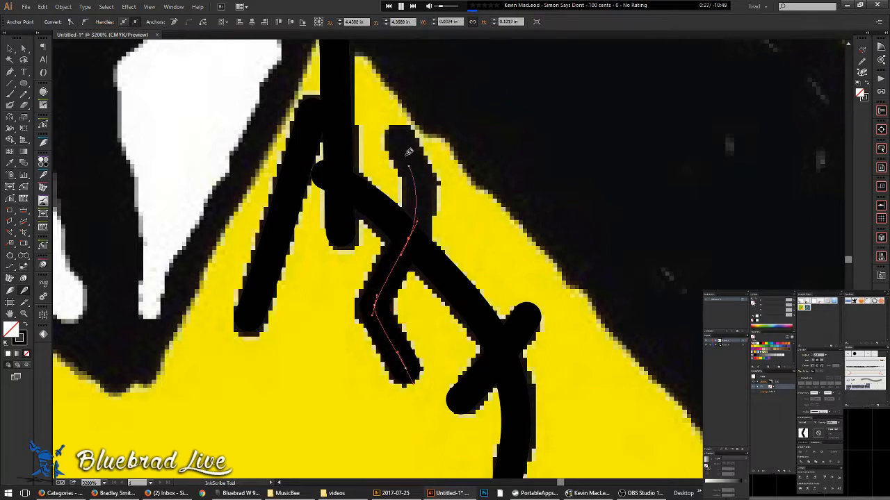
mouse_move(396, 138)
mouse_down()
mouse_move(388, 107)
mouse_move(364, 113)
mouse_up()
ctrl+click(479, 224)
- Switch to the Selection tool and check the traced paths in Outline view
scroll(485, 217, down, 3)
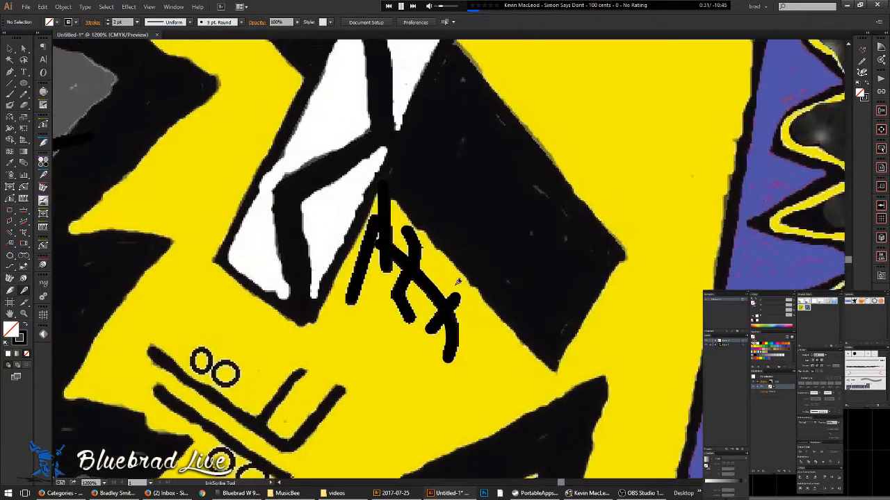
key(v)
key(ctrl+y)
scroll(484, 278, down, 8)
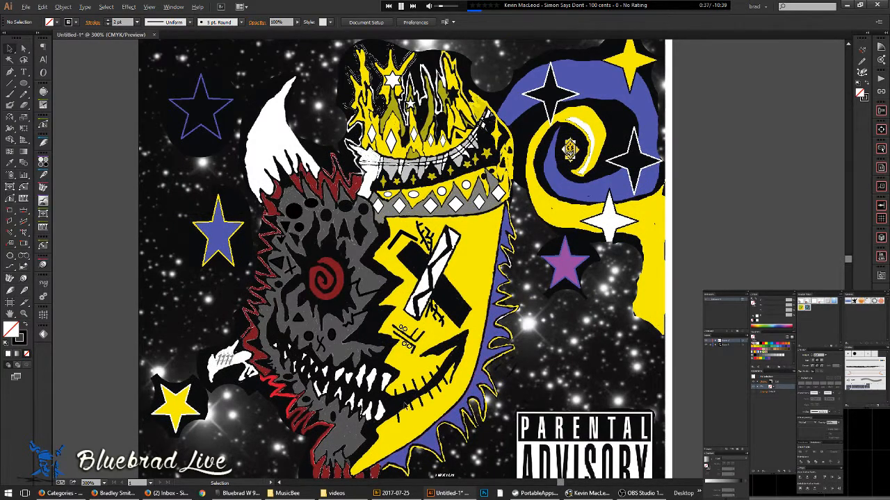
scroll(421, 386, up, 5)
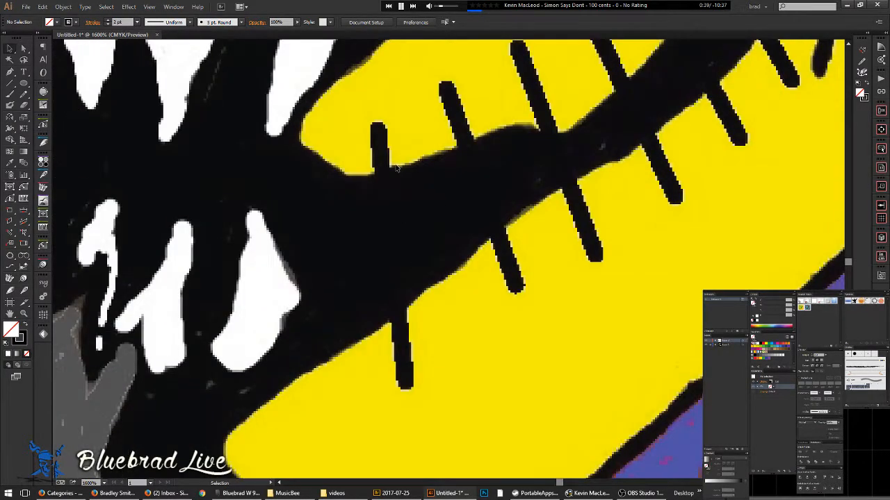
- Draw the first two straight stitch strokes across the mouth with the Pen tool
key(a)
key(p)
click(378, 131)
click(409, 386)
click(445, 86)
click(517, 289)
ctrl+click(553, 304)
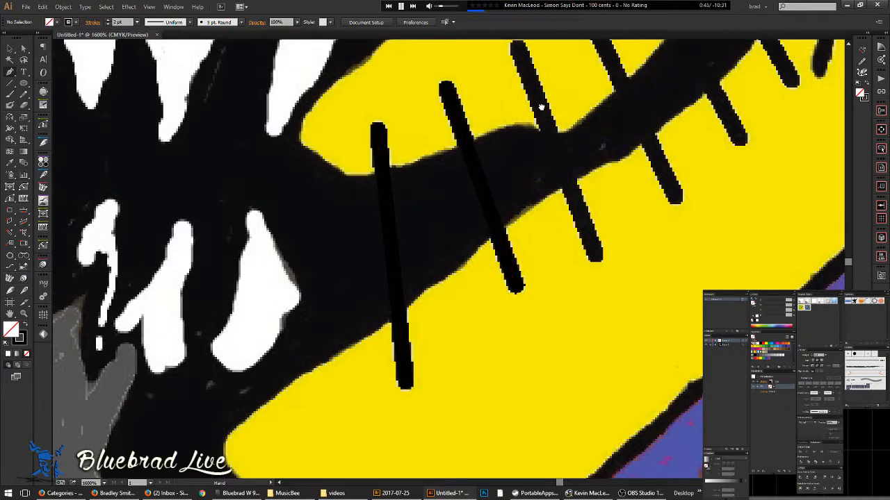
- Draw straight strokes over the next two mouth stitches
drag(540, 106, 455, 144)
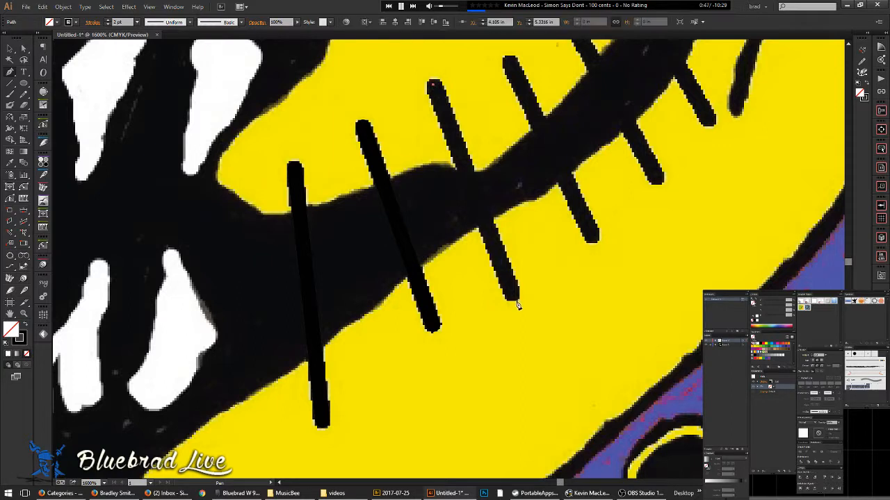
drag(559, 193, 463, 262)
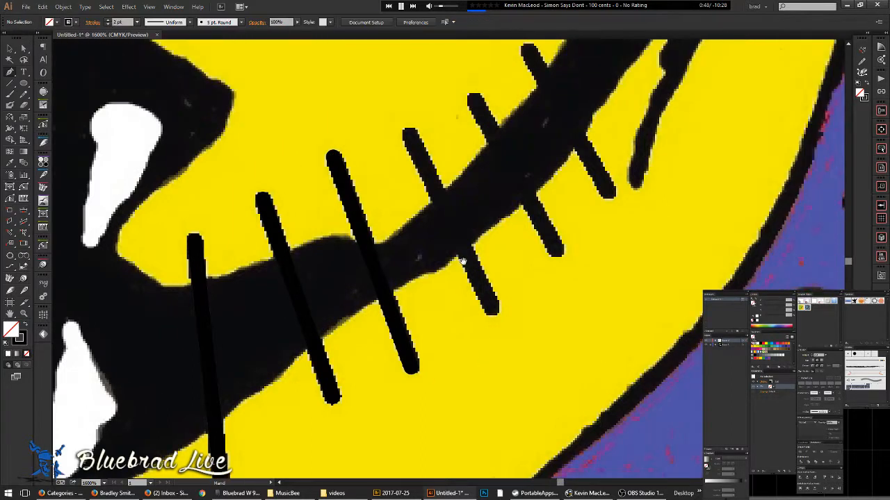
click(410, 132)
click(496, 311)
ctrl+click(498, 313)
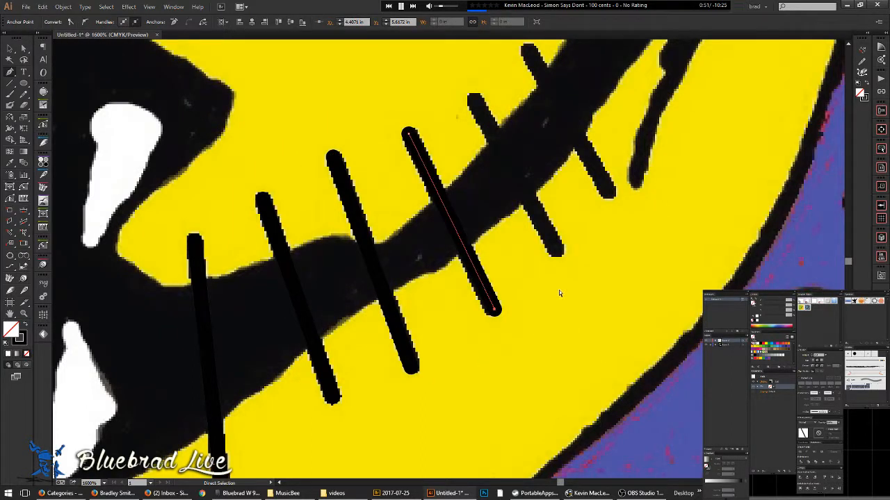
click(474, 102)
click(560, 255)
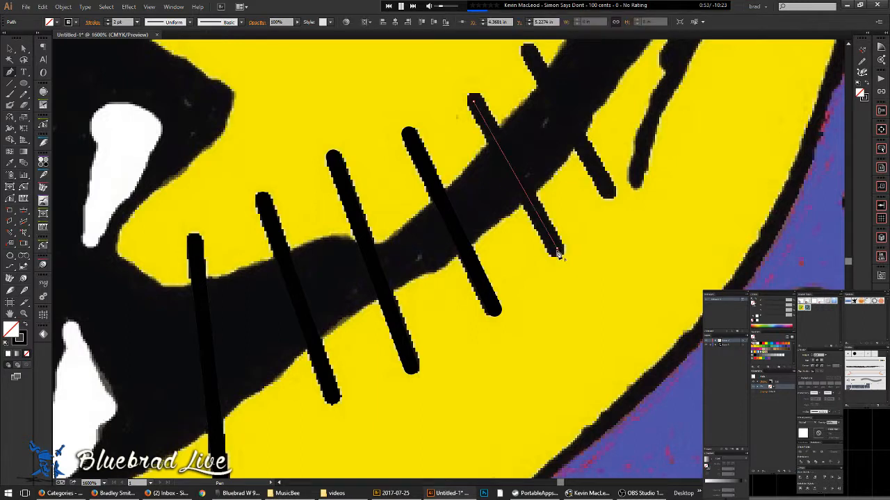
ctrl+click(561, 254)
- Draw the last stitch stroke and deselect it
click(526, 50)
click(607, 192)
scroll(639, 237, right, 2)
scroll(633, 230, down, 2)
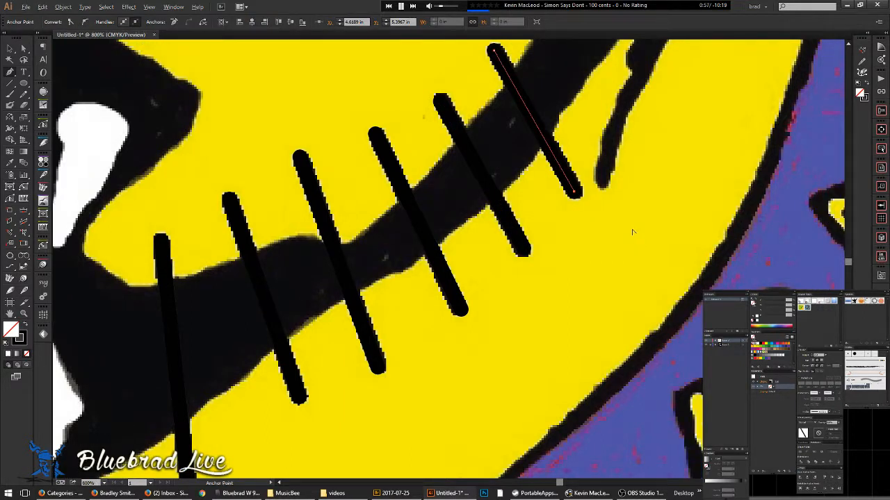
scroll(633, 233, down, 1)
ctrl+click(634, 232)
scroll(491, 204, up, 5)
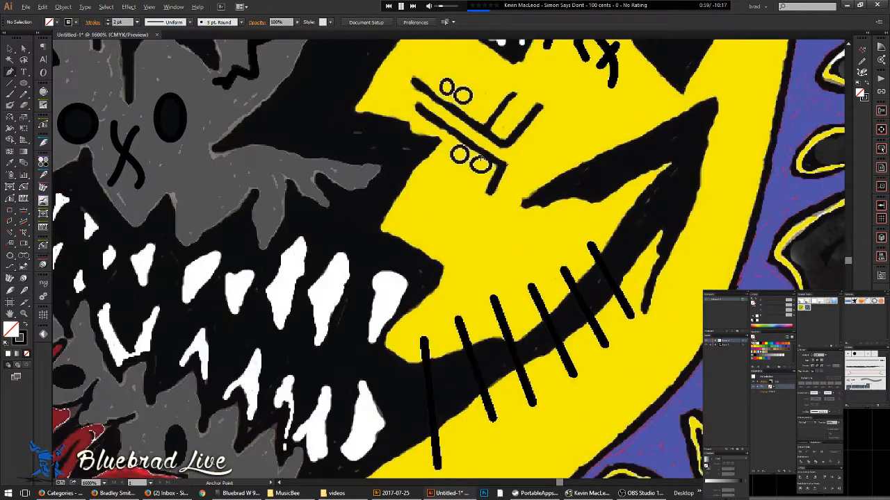
- Drag Ellipse tool rings over the small circles beside the X eye
drag(504, 163, 524, 292)
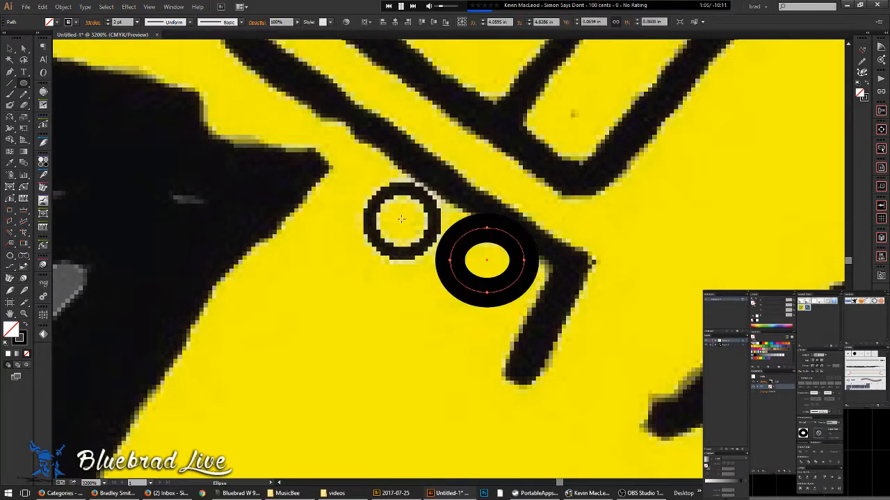
drag(400, 220, 433, 251)
drag(449, 186, 439, 330)
drag(403, 130, 435, 157)
drag(337, 94, 363, 127)
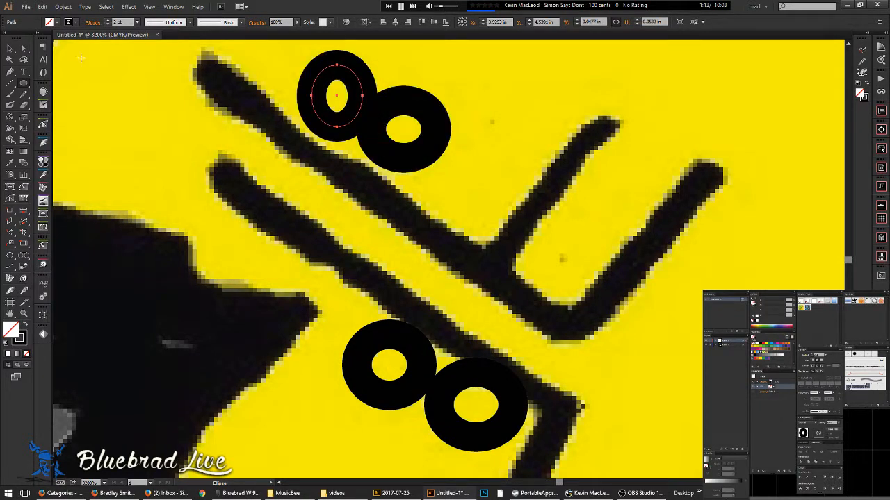
- Deselect the rings with the Selection tool and save with Ctrl+S
click(10, 48)
click(304, 213)
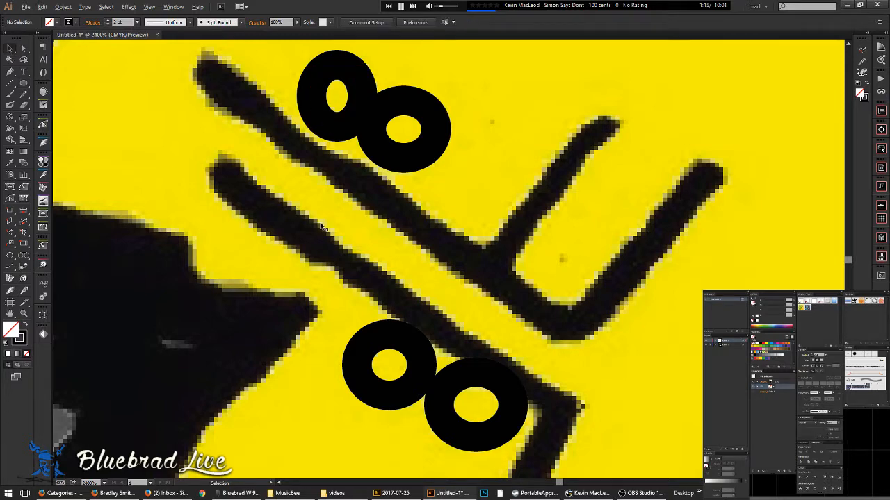
scroll(311, 219, down, 7)
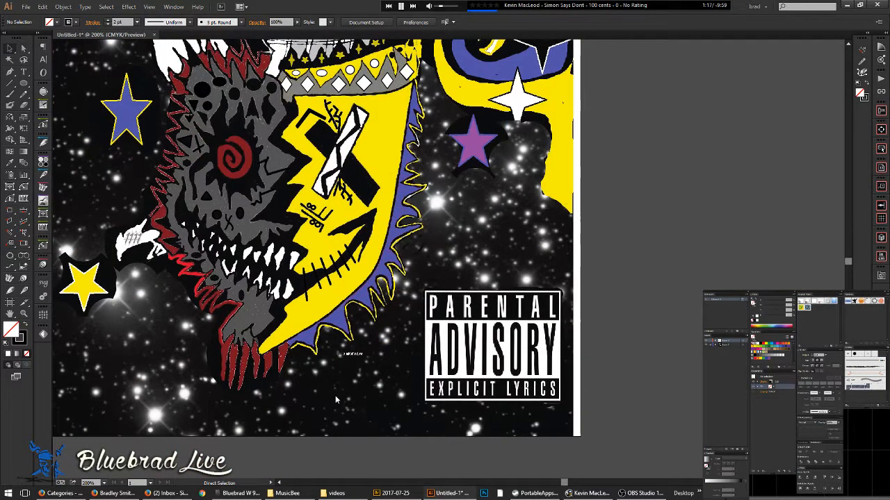
key(ctrl+s)
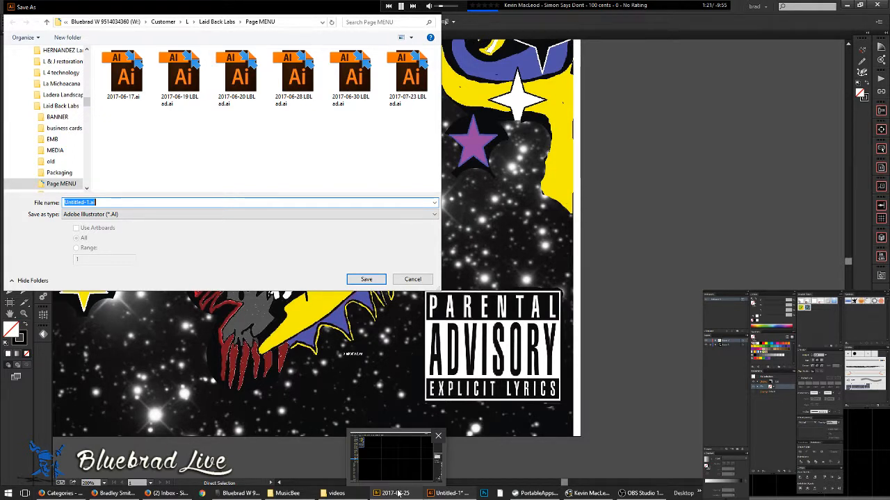
- Save as '2017-07-23 logo' .ai in the client's folder, accepting Illustrator Options
click(397, 494)
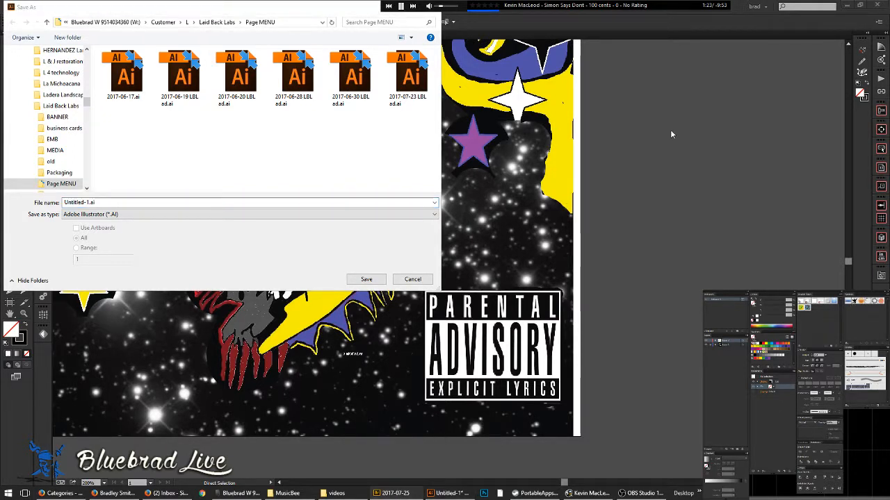
click(123, 203)
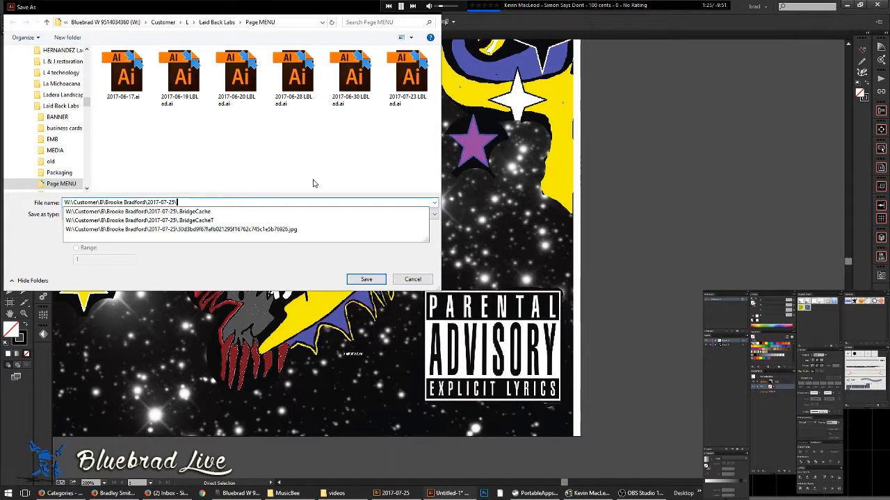
text(320)
key(ctrl+a)
key(End)
key(ctrl+shift+Left)
text(2017-07-)
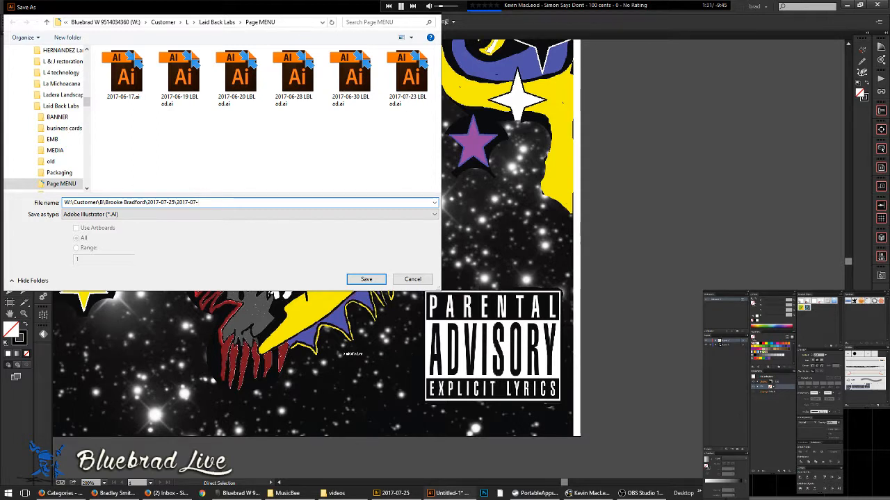
text(23 log)
key(Return)
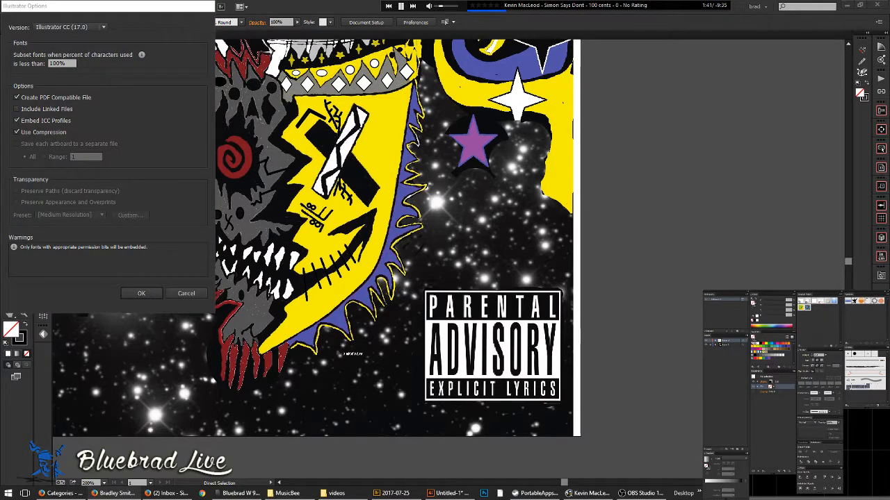
click(140, 294)
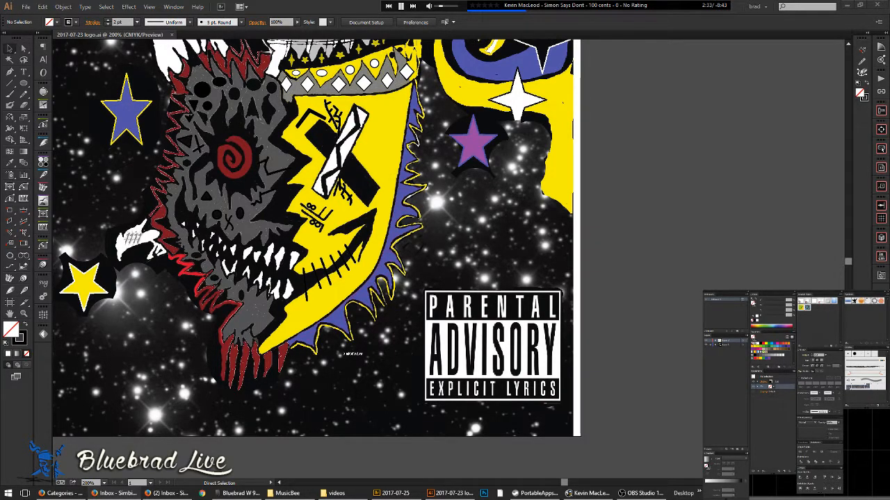
key(v)
key(a)
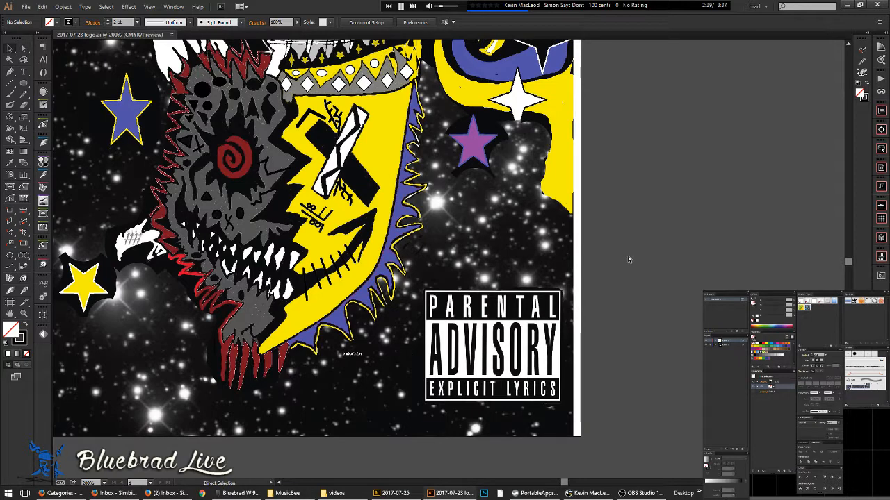
key(ctrl+0)
- Trace the drip from its tip, over its rounded top and down the far side
scroll(432, 253, up, 3)
scroll(432, 253, up, 1)
scroll(433, 253, down, 1)
drag(332, 329, 464, 243)
scroll(346, 277, up, 2)
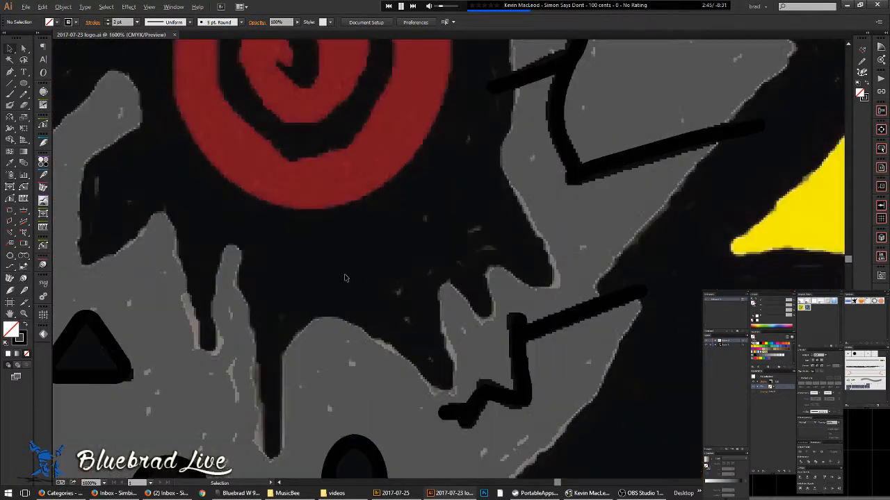
drag(286, 357, 337, 219)
scroll(324, 278, up, 2)
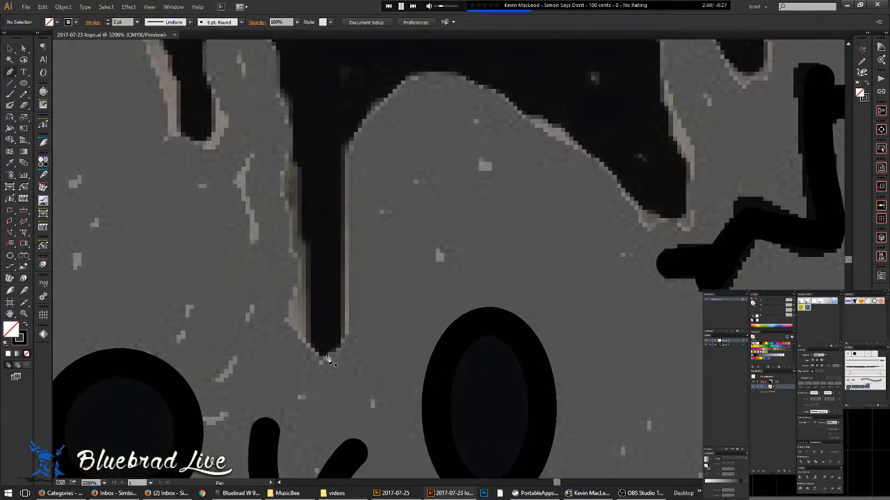
drag(322, 356, 338, 355)
drag(342, 284, 340, 223)
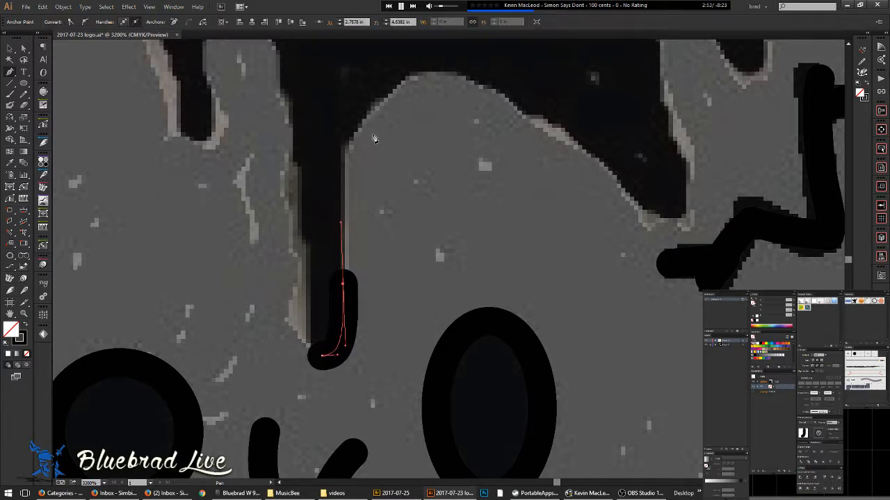
drag(358, 127, 378, 97)
drag(437, 71, 461, 76)
mouse_move(527, 115)
mouse_down()
mouse_move(590, 179)
mouse_move(629, 202)
mouse_up()
drag(677, 223, 693, 206)
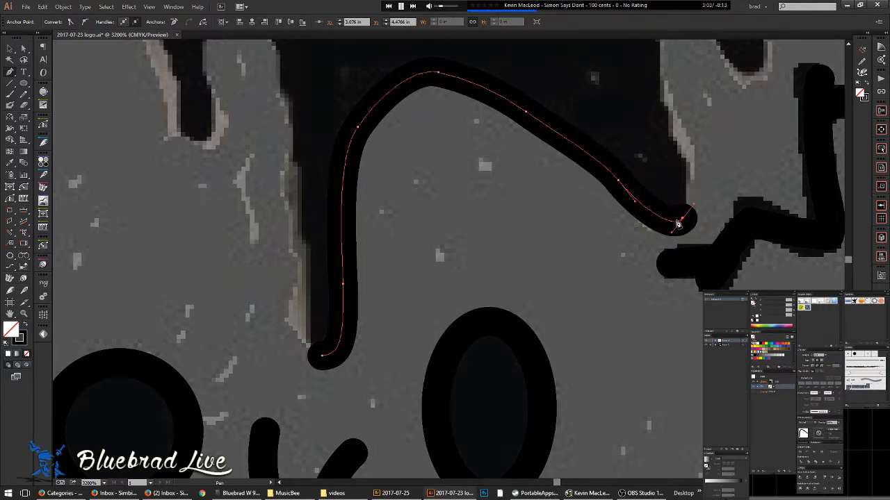
- Round the stroke's caps and trace curved anchors along the next drip edge
key(d)
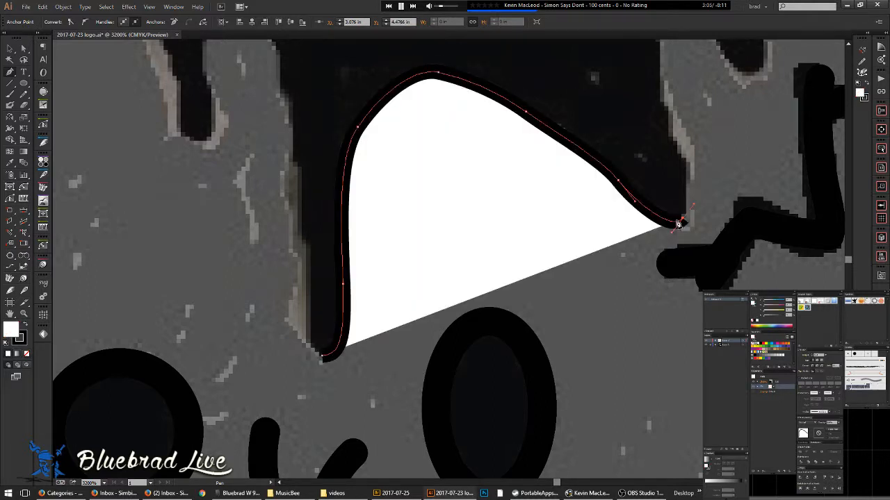
key(ctrl+z)
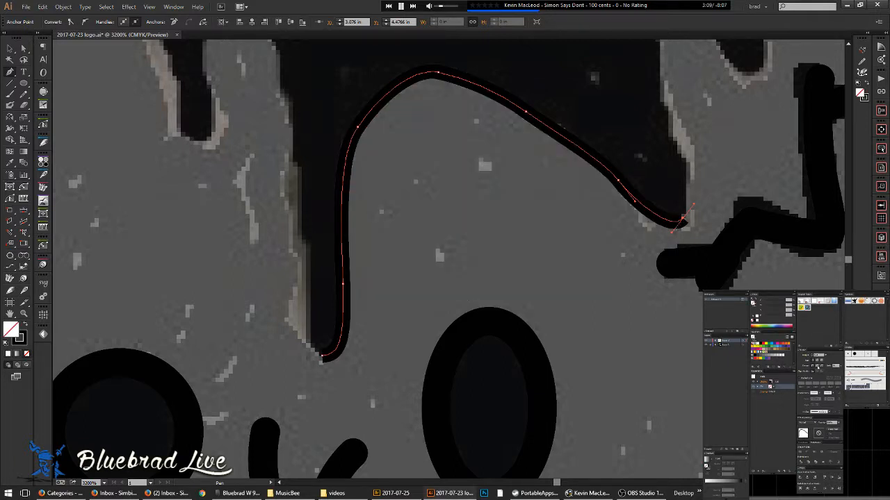
click(817, 360)
mouse_move(564, 240)
mouse_down()
mouse_move(519, 285)
mouse_move(296, 407)
mouse_up()
drag(420, 338, 414, 322)
mouse_move(395, 255)
mouse_down()
mouse_move(403, 178)
mouse_move(416, 163)
mouse_up()
drag(488, 239, 506, 229)
drag(504, 150, 445, 179)
drag(536, 231, 587, 323)
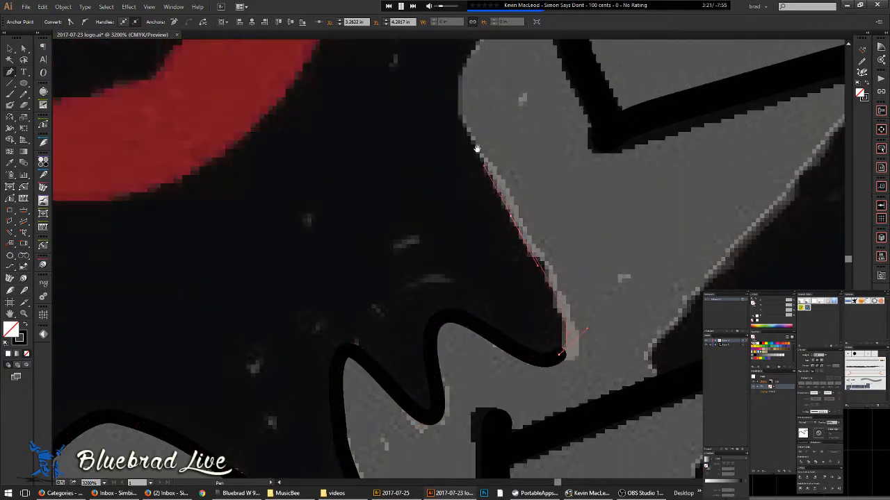
- Continue the curved trace up the drip edge beside the red spiral
drag(482, 162, 486, 347)
drag(487, 259, 513, 194)
scroll(508, 191, up, 3)
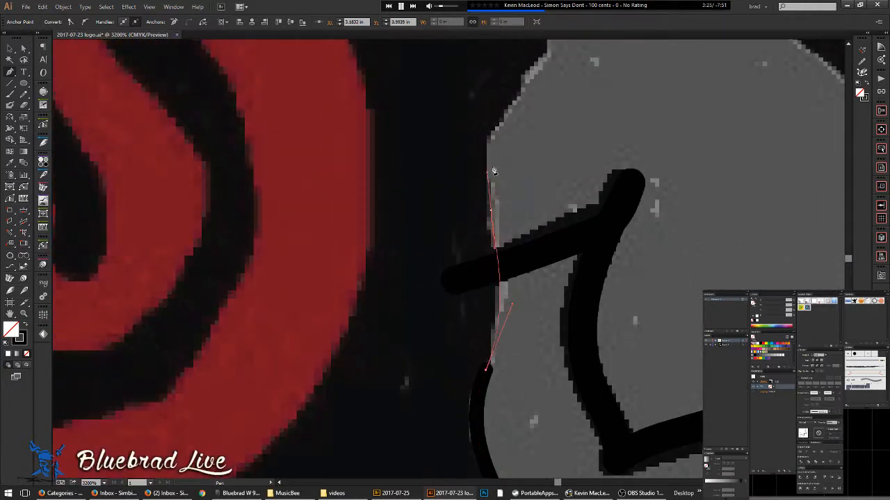
scroll(490, 175, up, 3)
drag(513, 228, 547, 146)
scroll(541, 232, up, 3)
drag(530, 192, 512, 198)
drag(487, 218, 433, 247)
mouse_move(437, 189)
mouse_down()
mouse_move(450, 159)
mouse_move(445, 234)
mouse_up()
mouse_move(453, 202)
mouse_down()
mouse_move(455, 178)
mouse_move(452, 238)
mouse_move(405, 250)
mouse_up()
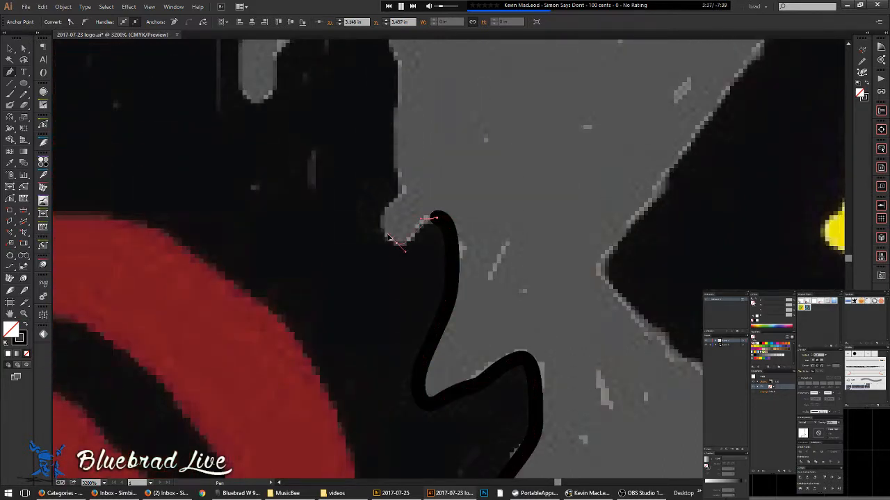
- Curve the path up to the drip's tip and down its left side to the lower bend
drag(385, 205, 393, 187)
mouse_move(387, 150)
mouse_down()
mouse_move(390, 130)
mouse_move(412, 192)
mouse_move(376, 164)
mouse_up()
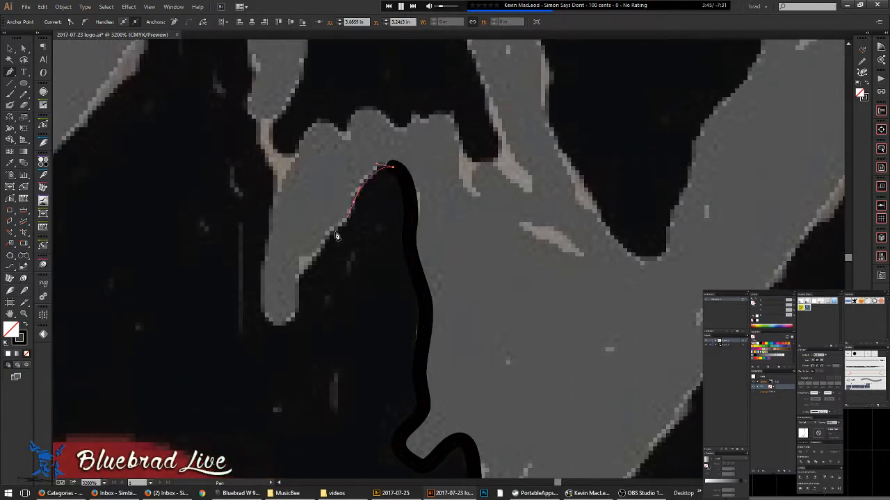
drag(324, 241, 263, 324)
drag(265, 255, 274, 210)
drag(297, 173, 298, 285)
scroll(309, 256, down, 3)
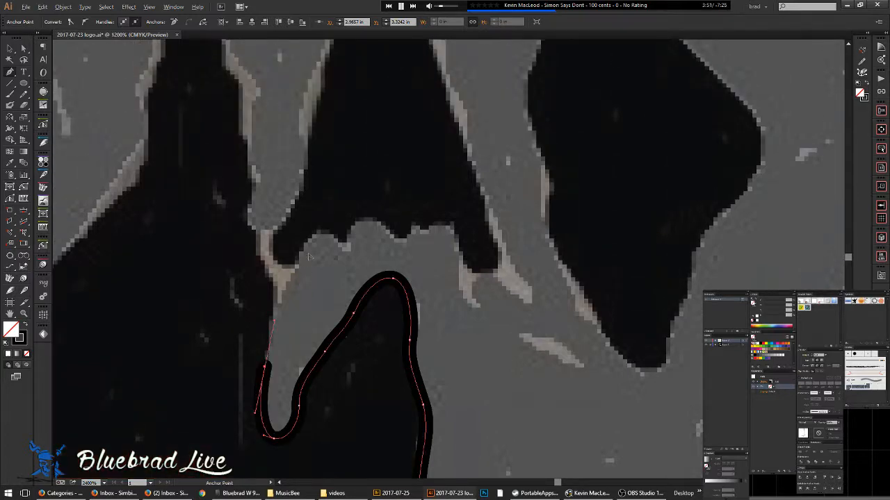
scroll(310, 255, down, 2)
- Curve the path over the rounded drip top, along the wavy edge and over the peak
scroll(303, 261, up, 5)
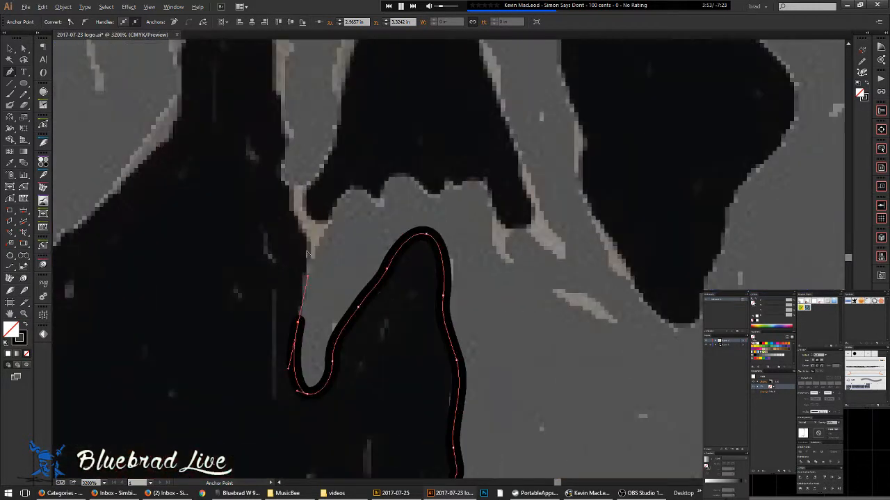
mouse_move(327, 216)
mouse_down()
mouse_move(361, 188)
mouse_move(386, 202)
mouse_move(483, 180)
mouse_up()
drag(521, 227, 544, 221)
scroll(507, 237, up, 3)
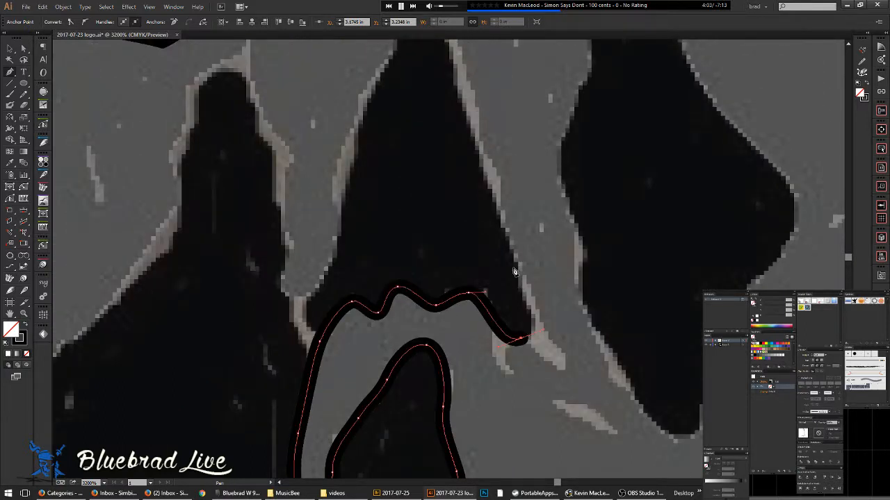
scroll(505, 220, up, 4)
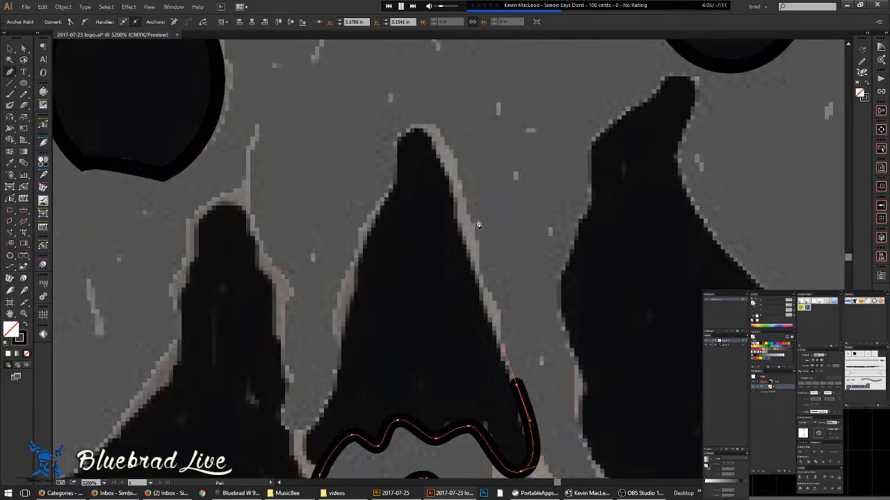
click(458, 205)
drag(418, 130, 395, 135)
- Add smooth points down the left edge and over the next drip's peak
drag(387, 196, 373, 226)
drag(343, 353, 340, 389)
mouse_move(320, 424)
mouse_down()
mouse_move(419, 334)
mouse_move(365, 338)
mouse_move(377, 340)
mouse_up()
drag(384, 288, 382, 268)
drag(371, 209, 373, 189)
mouse_move(351, 146)
mouse_down()
mouse_move(346, 127)
mouse_move(309, 116)
mouse_up()
drag(296, 158, 290, 180)
drag(280, 252, 278, 275)
- Set the path's stroke to None and continue it down the next drip edge
key(space)
drag(265, 324, 331, 258)
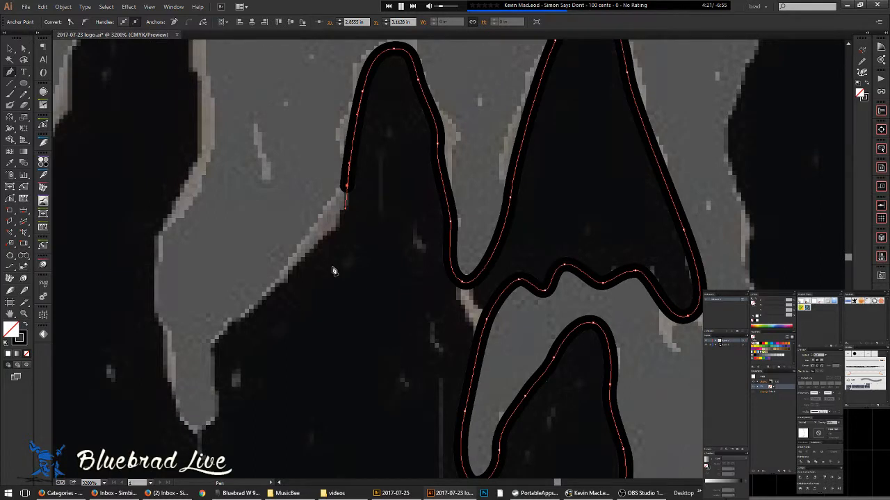
key(x)
key(slash)
mouse_move(320, 240)
mouse_down()
mouse_move(279, 258)
mouse_move(291, 271)
mouse_up()
drag(263, 301, 246, 313)
- Add a Pen anchor further down the drip edge, then start a curve down the neighbouring drip's side
click(215, 352)
key(space)
drag(212, 389, 302, 258)
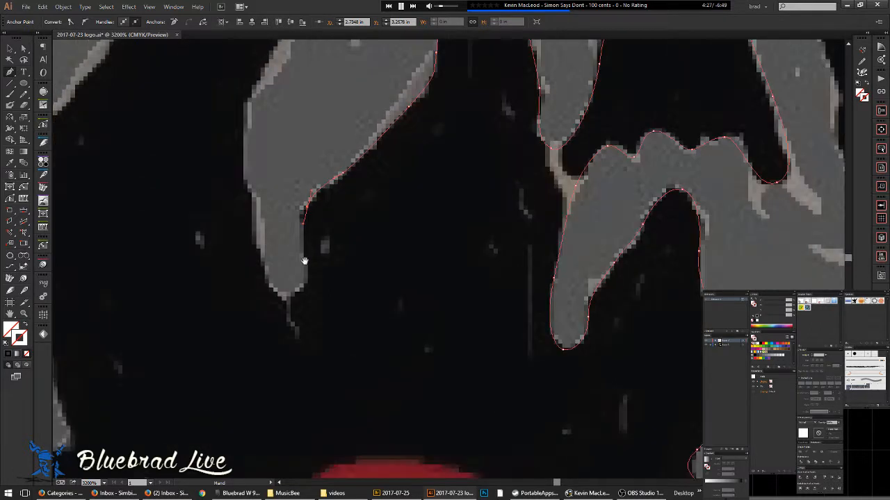
drag(301, 290, 281, 306)
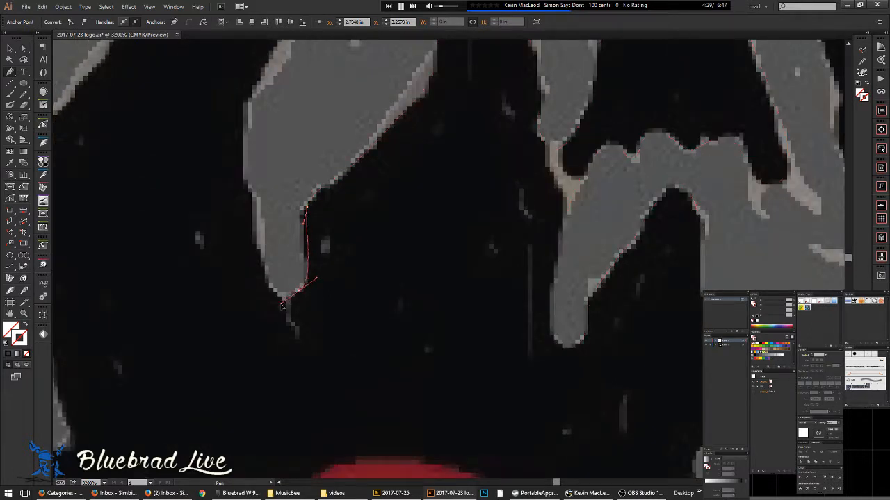
key(space)
drag(250, 103, 271, 273)
- Place anchors and smooth points climbing the drip edge toward its top
click(270, 284)
click(280, 238)
drag(305, 198, 312, 177)
key(space)
drag(317, 189, 318, 333)
drag(305, 240, 296, 207)
drag(277, 155, 295, 225)
- Curve the path over the drip's tip and continue it down the drip's left edge
key(space)
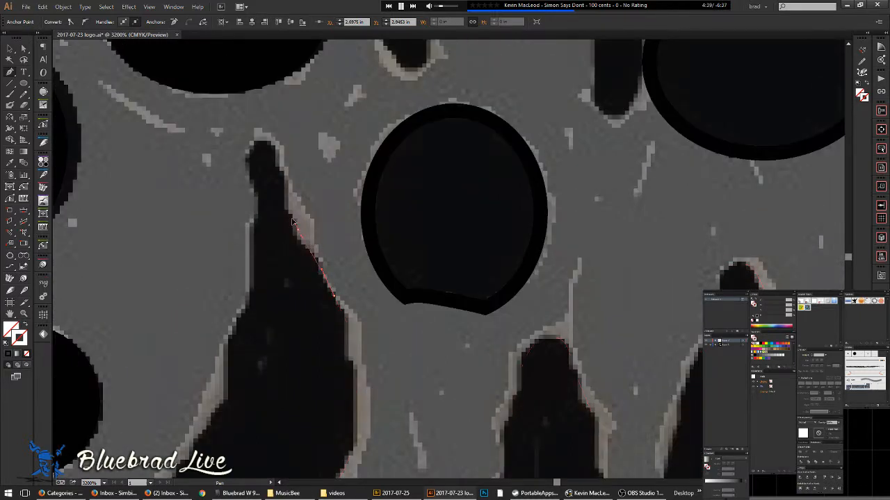
drag(284, 185, 243, 149)
drag(255, 189, 262, 201)
drag(251, 274, 337, 215)
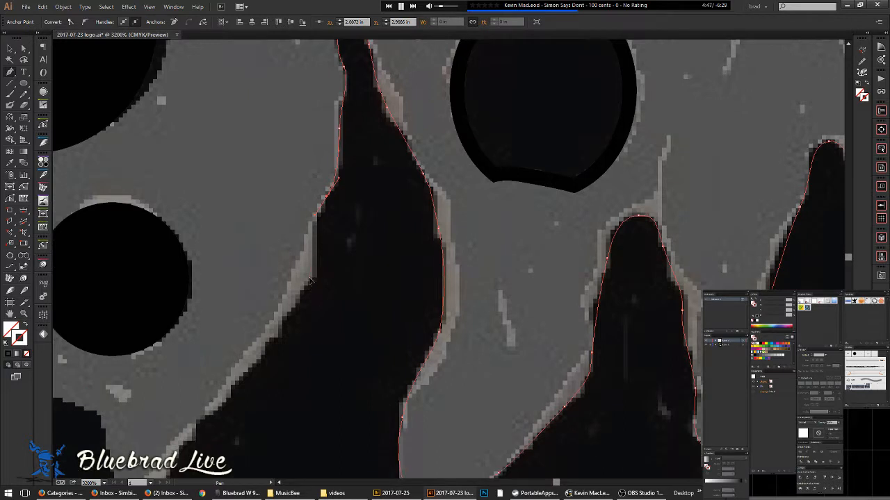
drag(301, 298, 352, 254)
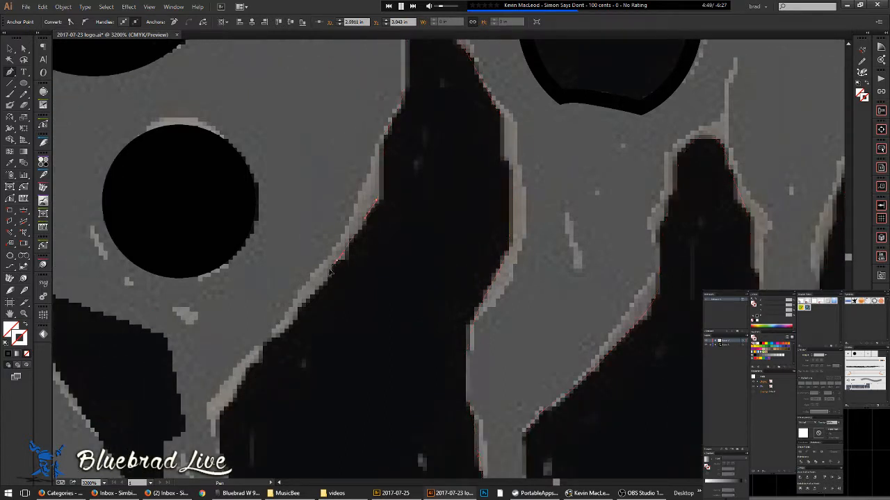
drag(308, 318, 353, 284)
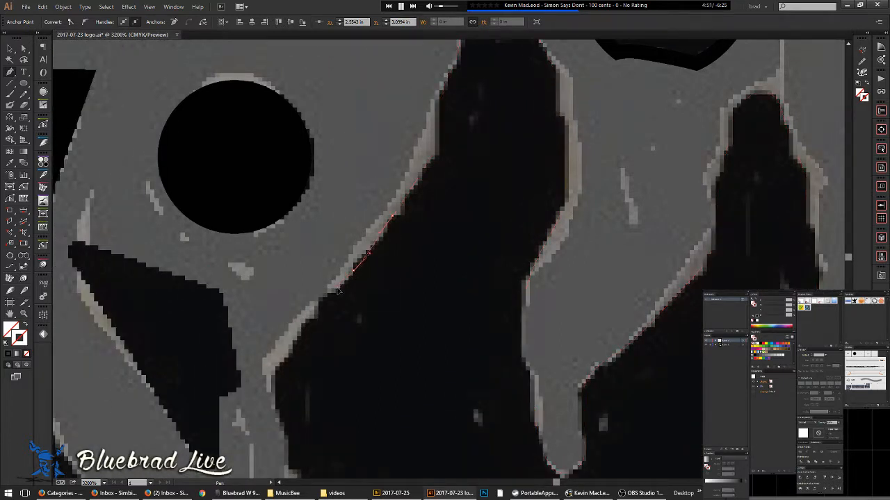
- Trace the next grey drip's long side with curved anchors down to its pointed lower tip
click(319, 307)
drag(297, 342, 293, 351)
drag(295, 352, 339, 252)
drag(321, 289, 323, 321)
scroll(326, 305, down, 3)
drag(332, 259, 330, 276)
drag(345, 306, 358, 314)
key(n)
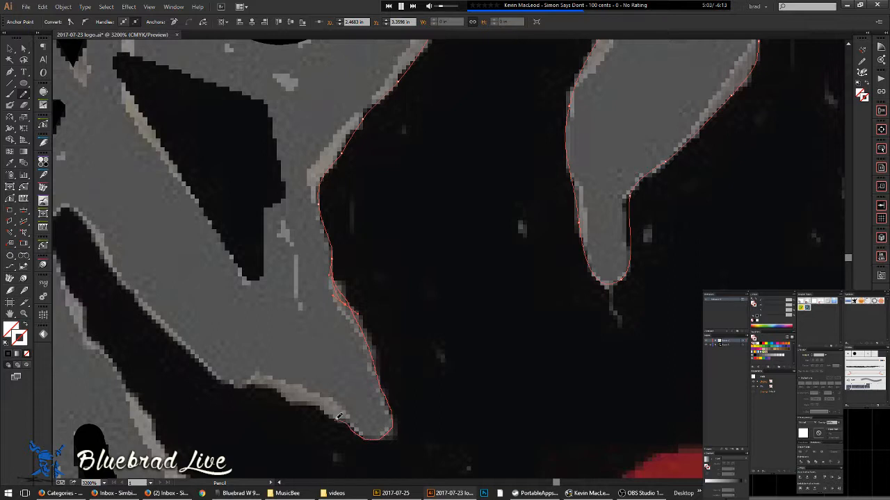
- Draw a Pencil stroke from the path's end around the grey shape's rounded lobe beside the X
drag(269, 383, 236, 379)
drag(115, 270, 107, 260)
drag(174, 251, 501, 313)
scroll(446, 289, up, 2)
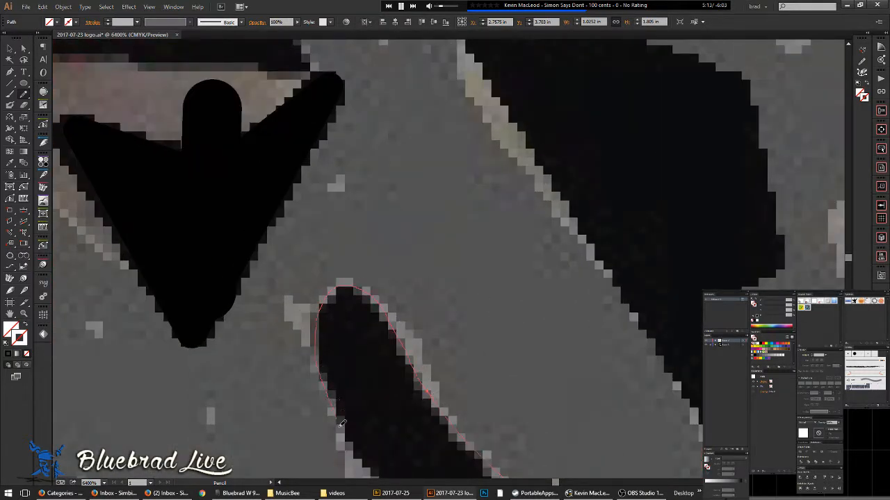
scroll(341, 421, down, 3)
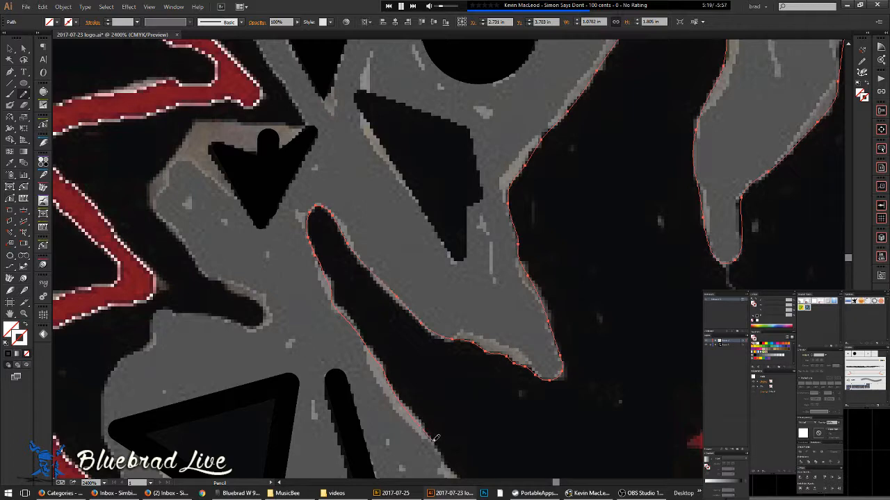
- Extend the path with a Pencil stroke down the grey shape's long diagonal edge, then zoom out
mouse_move(501, 461)
mouse_down()
mouse_move(388, 186)
mouse_move(389, 195)
mouse_up()
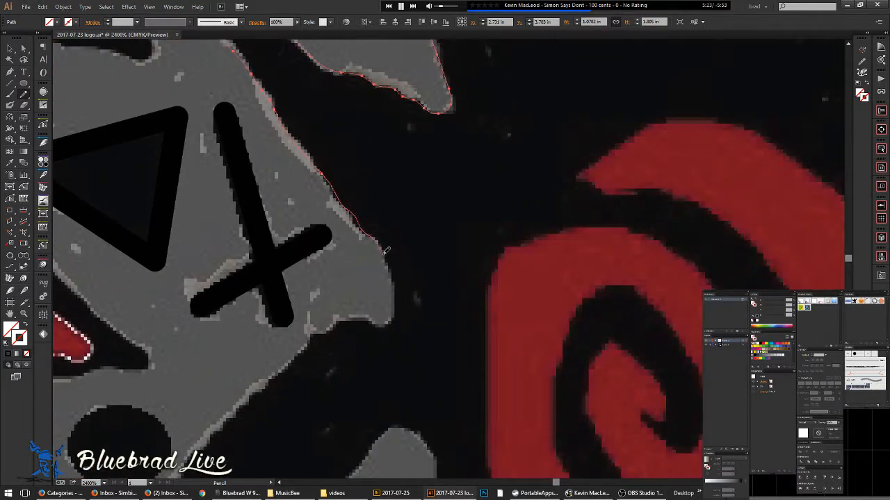
drag(394, 284, 394, 320)
drag(299, 353, 310, 364)
mouse_move(331, 315)
mouse_down()
mouse_move(498, 205)
mouse_move(506, 216)
mouse_up()
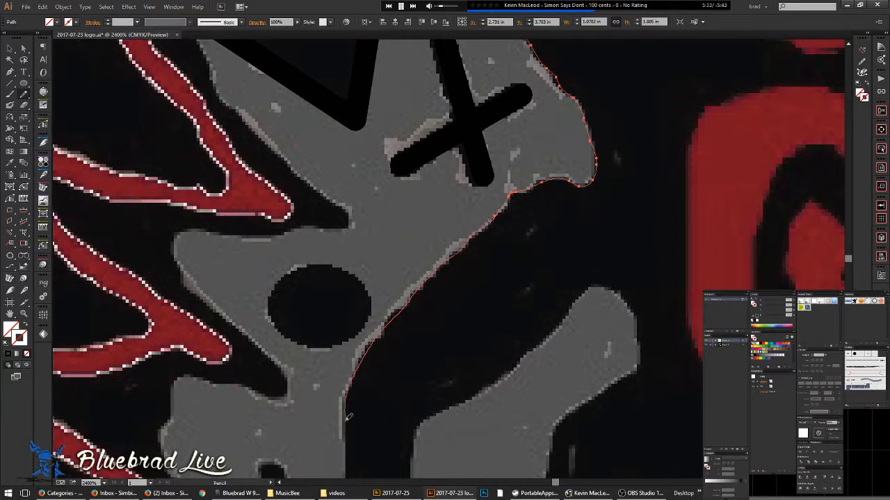
scroll(348, 415, down, 4)
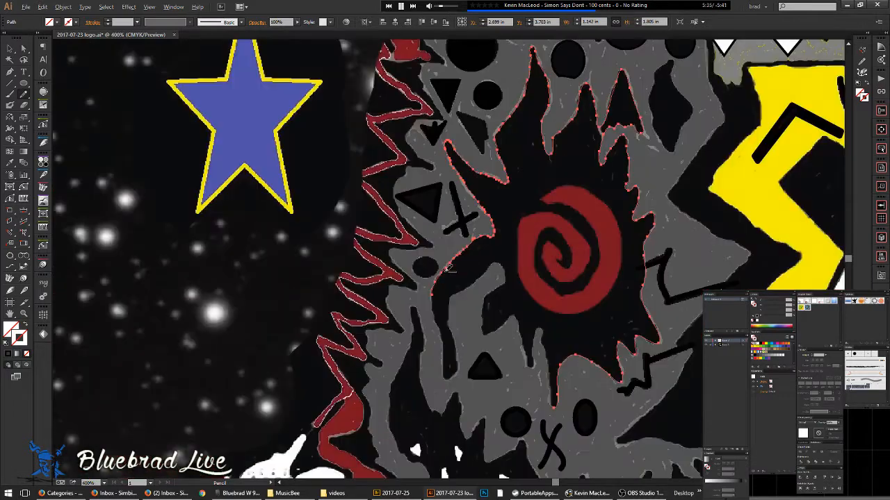
- Redraw the path's lower-left slope and left edge with the Pencil, merging the new tip in
scroll(449, 268, down, 1)
scroll(455, 283, up, 3)
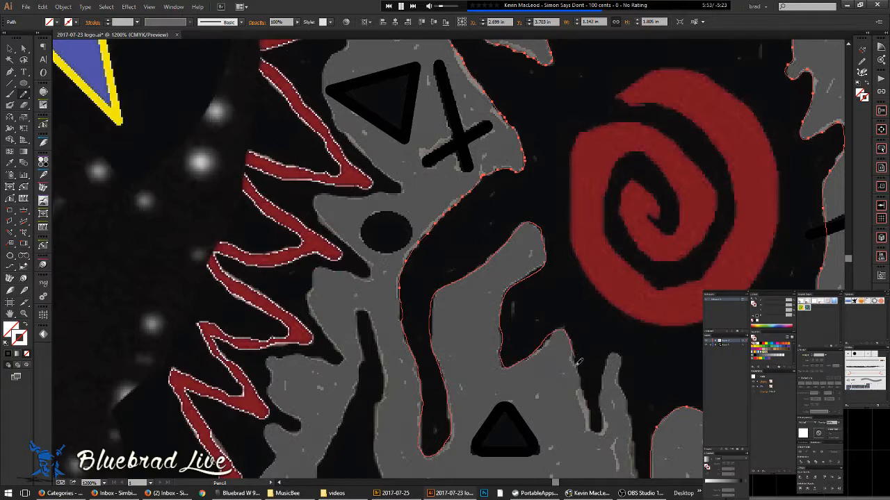
scroll(577, 362, up, 4)
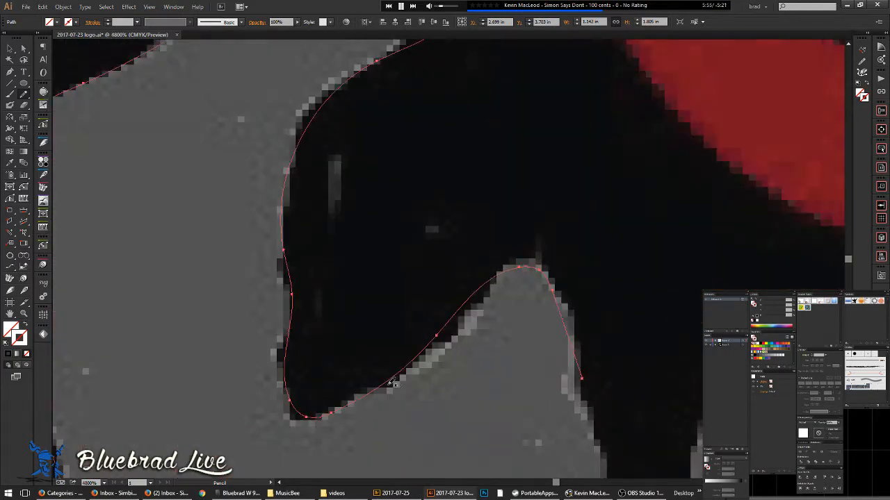
drag(489, 285, 362, 397)
drag(284, 242, 287, 273)
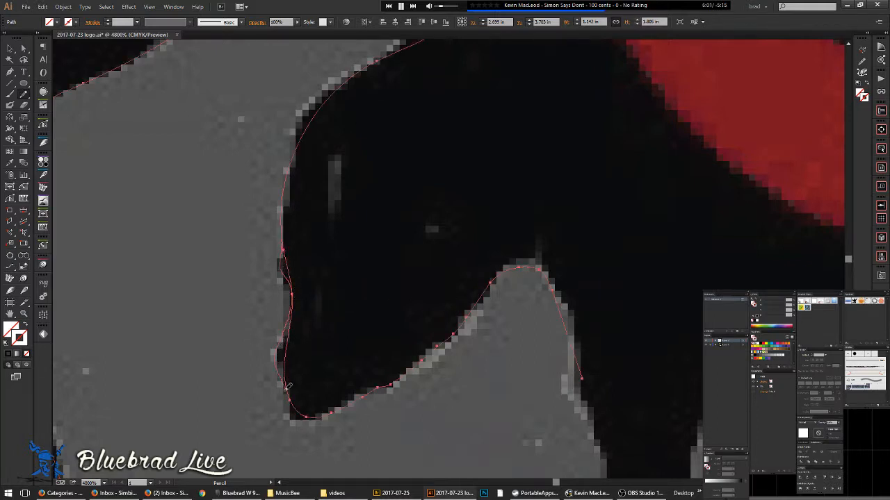
drag(329, 413, 337, 408)
- Redraw the edge up from the lower-left kink so it follows the grey pixels
scroll(337, 312, down, 5)
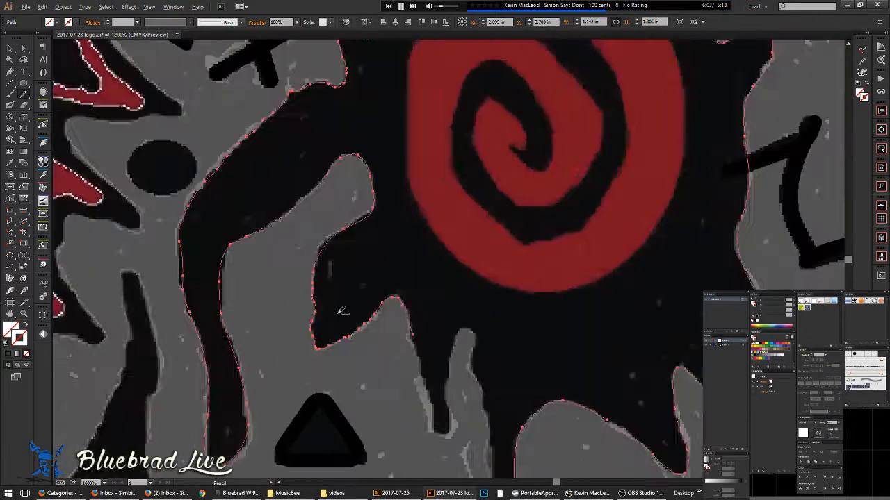
scroll(339, 274, up, 1)
scroll(343, 271, up, 3)
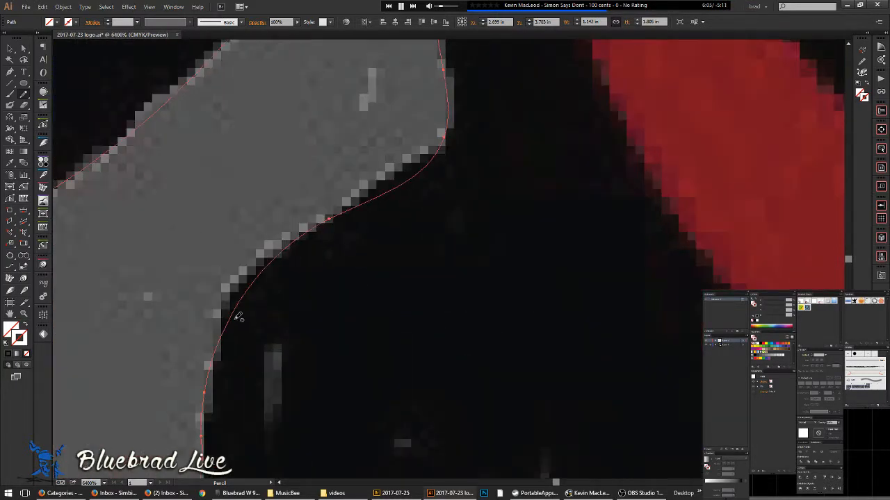
mouse_move(227, 323)
mouse_down()
mouse_move(243, 279)
mouse_move(294, 238)
mouse_up()
drag(358, 200, 446, 140)
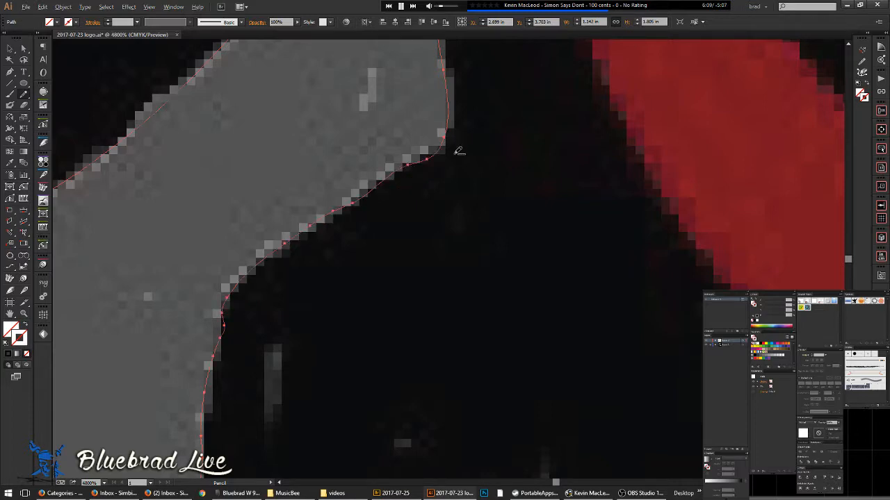
scroll(455, 147, down, 4)
mouse_move(299, 204)
mouse_down()
mouse_move(432, 167)
mouse_move(432, 374)
mouse_move(445, 255)
mouse_up()
scroll(431, 142, up, 1)
scroll(433, 140, up, 1)
- Reshape the shape's right edge, then its left edge, to sit closer to the grey boundary
mouse_move(422, 226)
mouse_down()
mouse_move(422, 251)
mouse_move(459, 316)
mouse_move(482, 409)
mouse_up()
drag(315, 95, 345, 213)
drag(328, 90, 330, 241)
drag(338, 271, 350, 301)
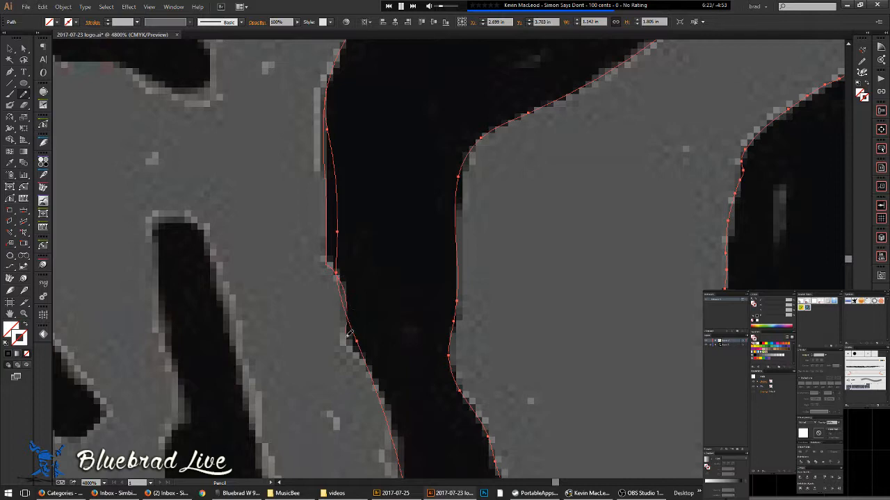
drag(364, 359, 365, 361)
- Redraw the narrow drip's left edge up from its tip and the dark shape's left edge to its bottom
scroll(393, 274, down, 6)
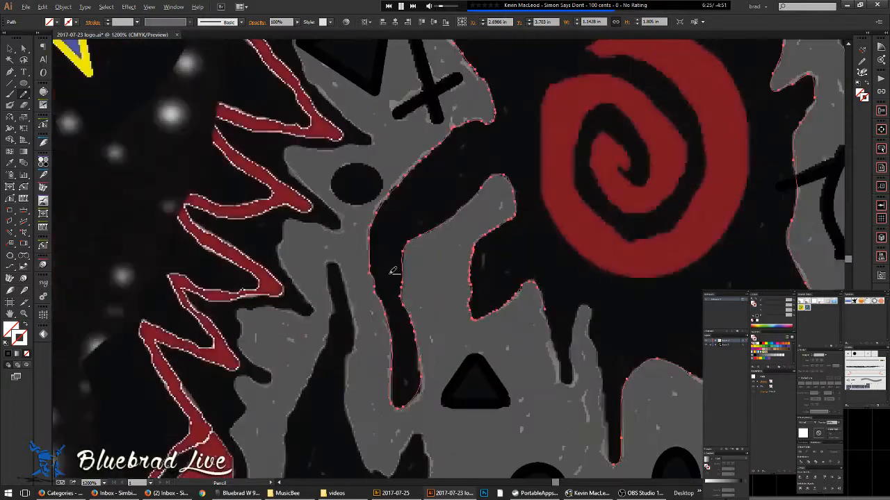
scroll(417, 302, down, 2)
scroll(471, 323, up, 5)
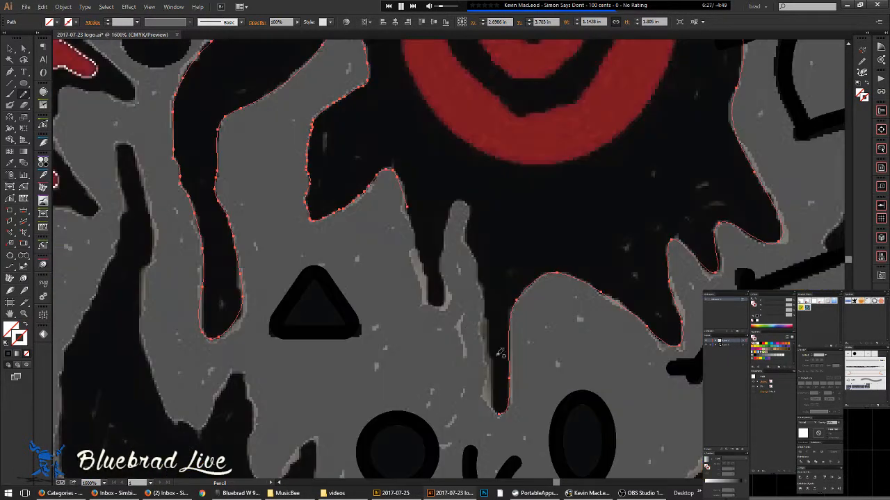
mouse_move(497, 412)
mouse_down()
mouse_move(484, 289)
mouse_move(466, 239)
mouse_move(470, 202)
mouse_move(454, 202)
mouse_move(444, 244)
mouse_up()
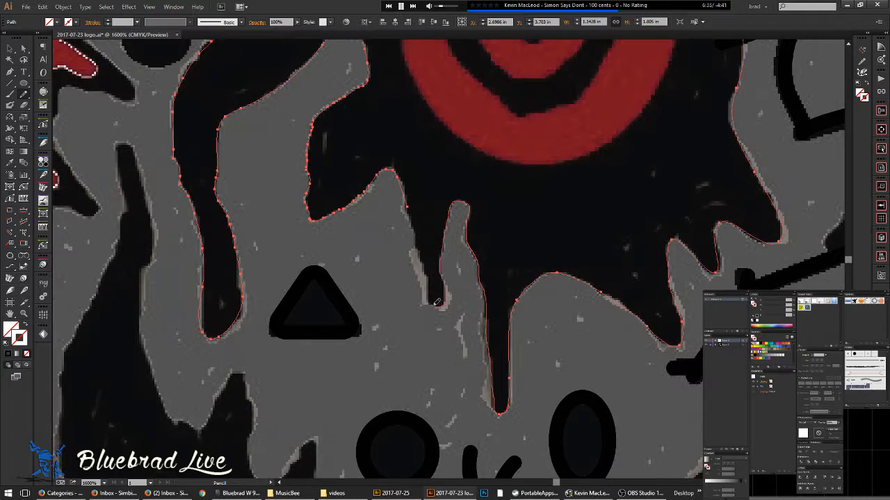
drag(423, 263, 413, 215)
scroll(410, 202, up, 3)
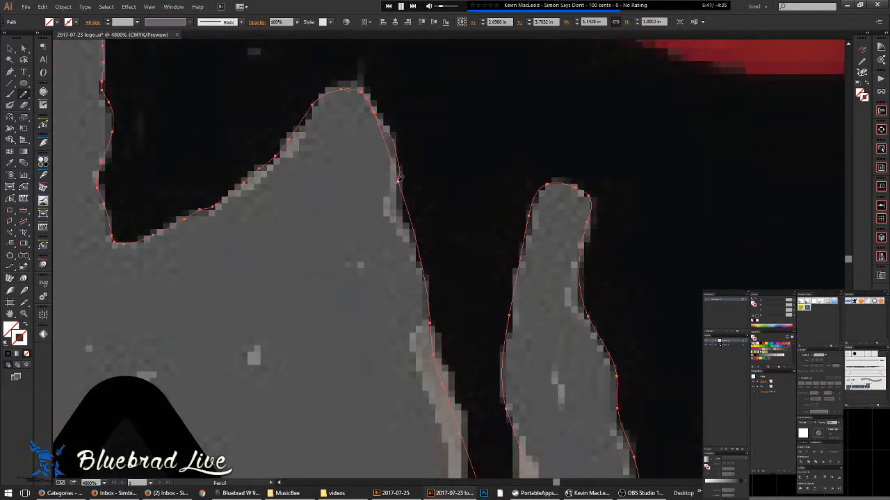
drag(444, 334, 406, 189)
mouse_move(401, 155)
mouse_down()
mouse_move(431, 257)
mouse_move(437, 338)
mouse_move(444, 352)
mouse_move(491, 347)
mouse_up()
scroll(460, 255, down, 6)
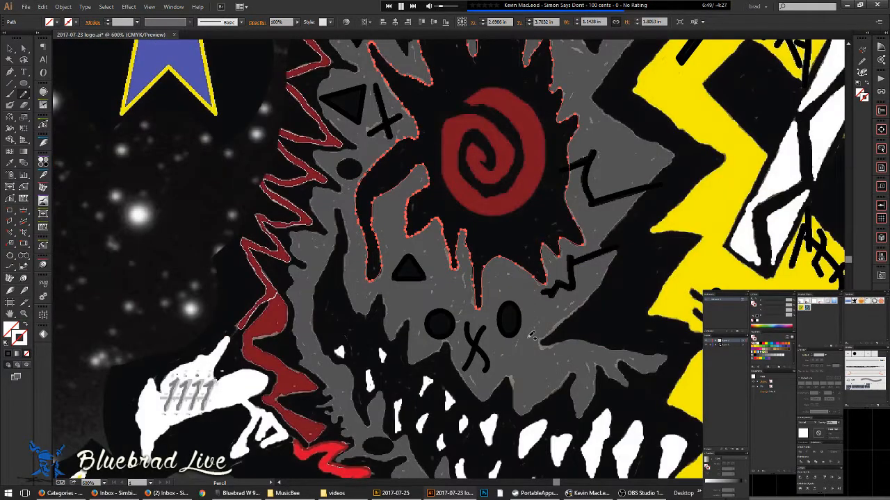
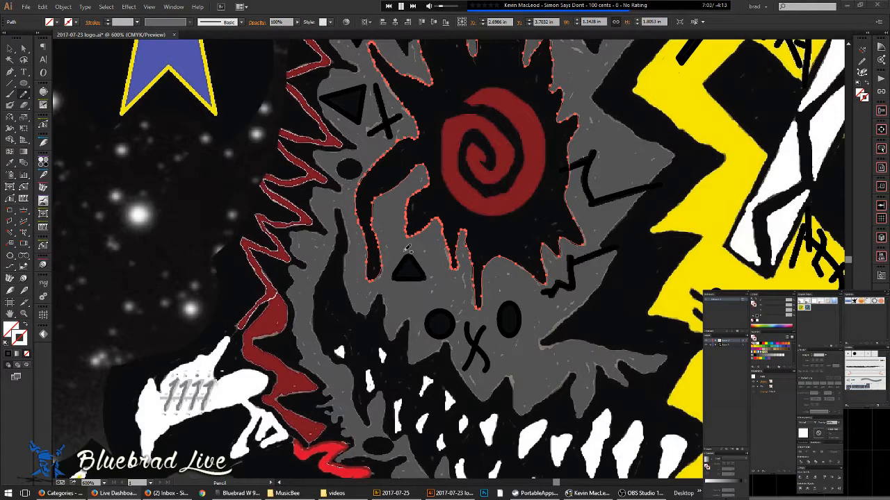
- Draw an ellipse over the small black dot on the grey face
scroll(345, 229, up, 3)
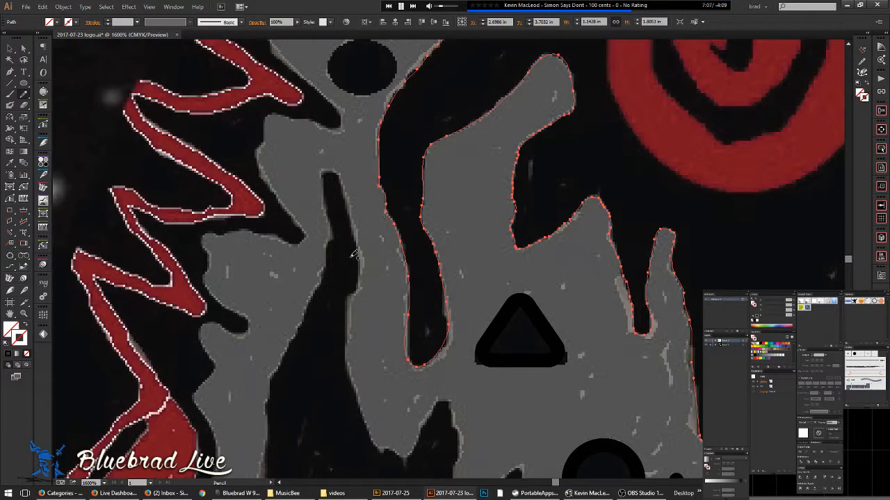
drag(491, 399, 348, 246)
scroll(505, 294, down, 1)
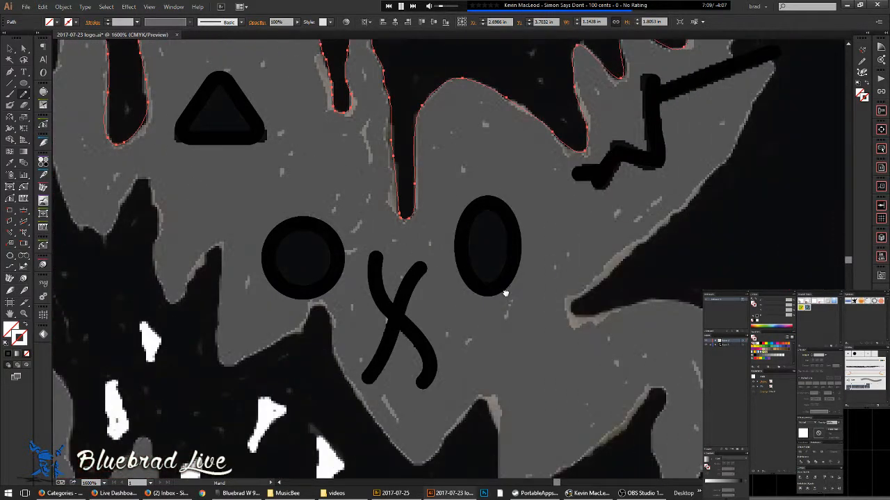
scroll(536, 299, down, 1)
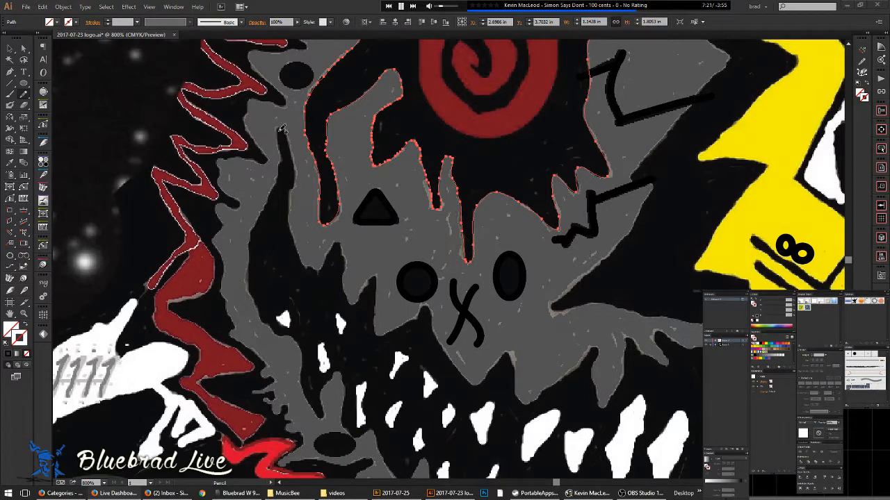
key(space)
mouse_move(294, 139)
mouse_down()
mouse_move(294, 179)
mouse_move(334, 260)
mouse_up()
scroll(338, 197, up, 4)
key(v)
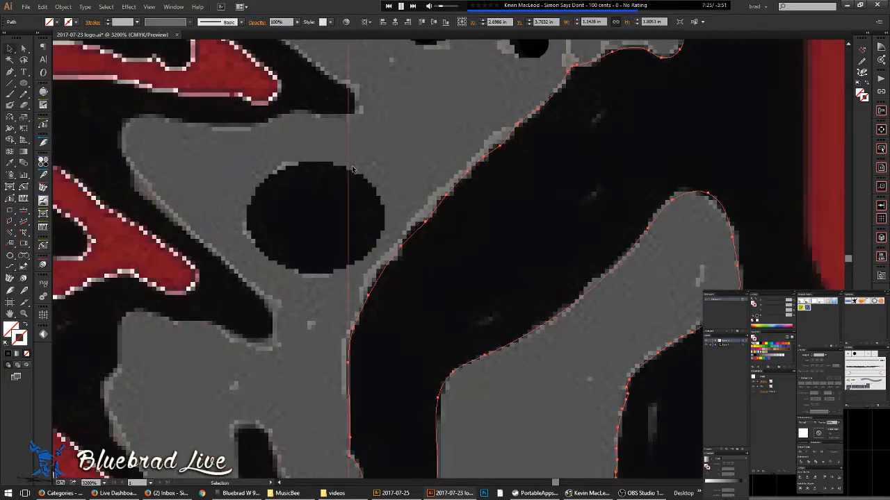
key(l)
drag(314, 218, 387, 276)
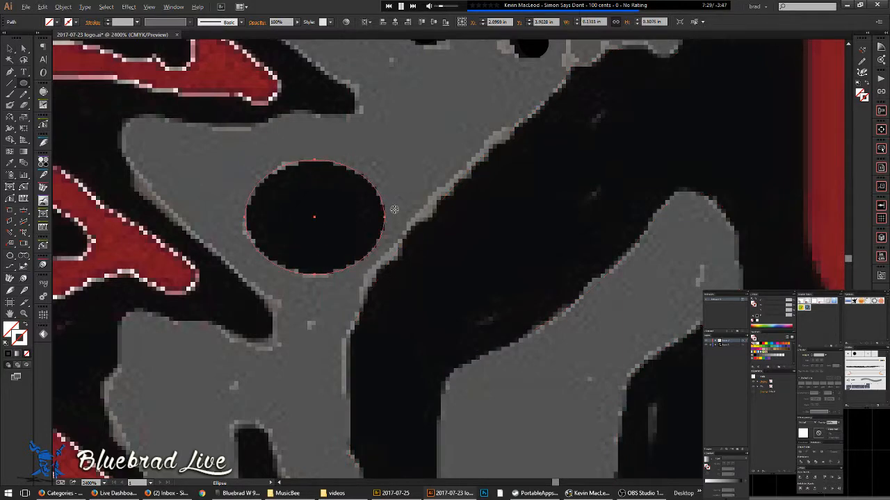
- Deselect the new ellipse and switch back to the Pencil tool
scroll(393, 211, down, 4)
key(v)
click(339, 188)
scroll(341, 188, up, 2)
key(a)
key(n)
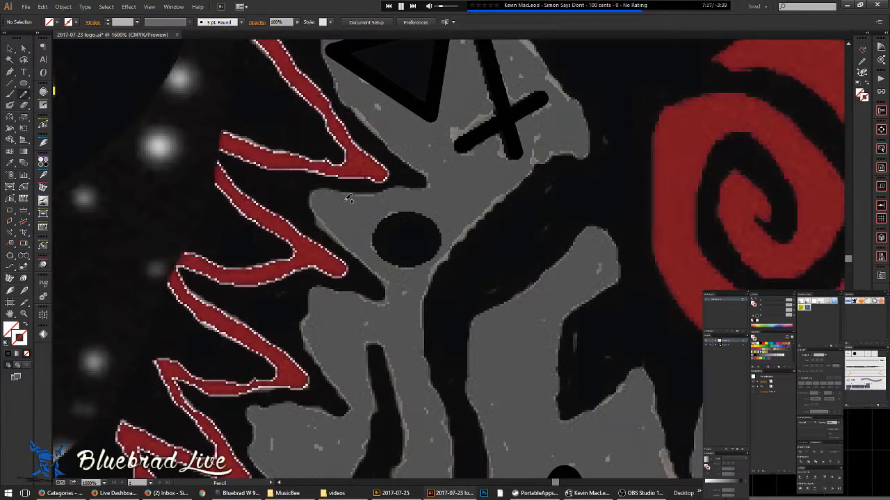
- Trace from the path's end along the grey shape's top, up its left edge and across
mouse_move(338, 239)
mouse_down()
mouse_move(312, 200)
mouse_move(317, 189)
mouse_move(427, 184)
mouse_move(349, 99)
mouse_move(330, 64)
mouse_move(389, 216)
mouse_move(407, 329)
mouse_up()
scroll(395, 299, up, 2)
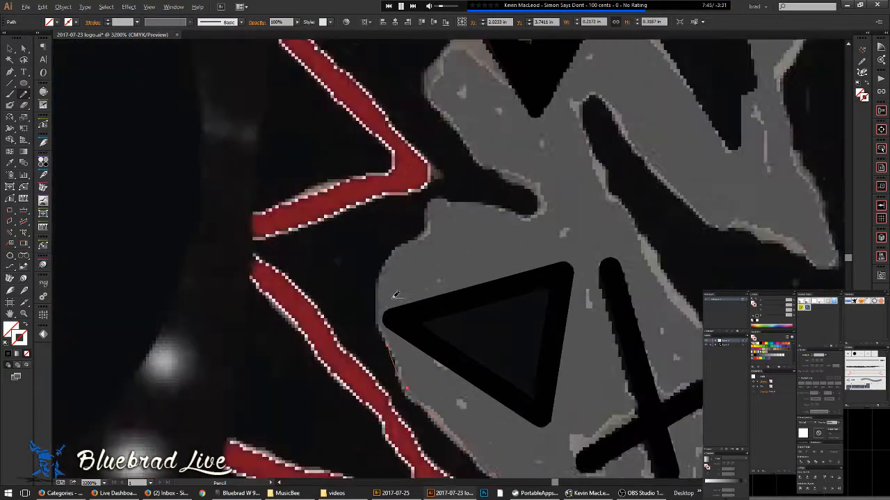
mouse_move(382, 366)
mouse_down()
mouse_move(369, 337)
mouse_move(370, 277)
mouse_move(393, 232)
mouse_move(426, 213)
mouse_move(437, 178)
mouse_move(459, 167)
mouse_up()
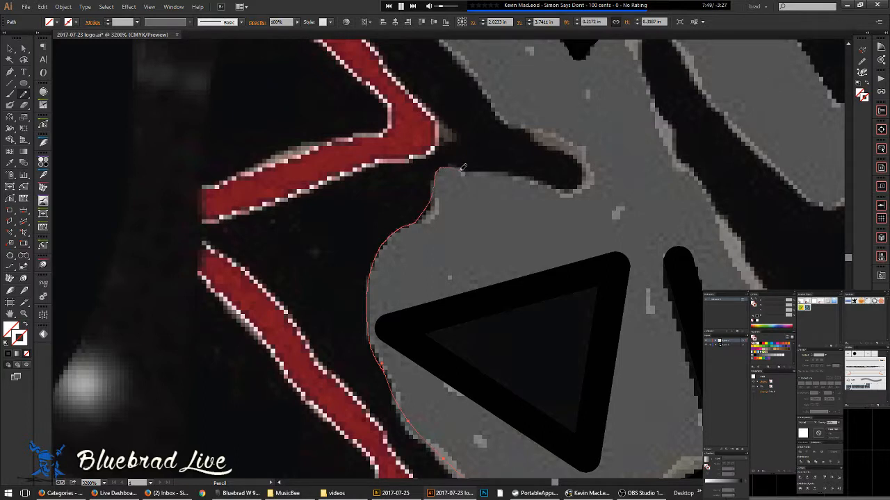
mouse_move(519, 176)
mouse_down()
mouse_move(577, 186)
mouse_move(581, 178)
mouse_move(579, 160)
mouse_move(499, 113)
mouse_move(476, 80)
mouse_move(563, 319)
mouse_up()
mouse_move(520, 258)
mouse_down()
mouse_move(515, 211)
mouse_move(577, 136)
mouse_move(714, 142)
mouse_up()
drag(686, 100, 688, 90)
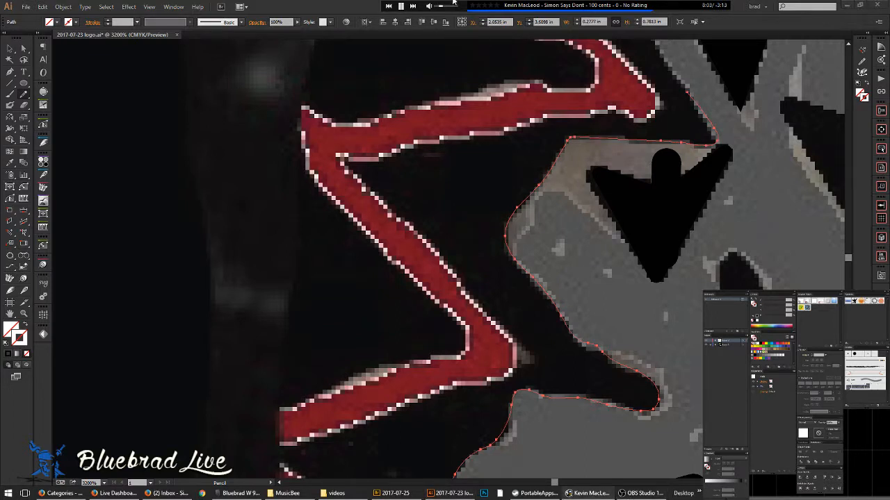
- Skip the music track, then trace the grey shape's top-left bump, top and right edge
mouse_move(454, 2)
click(413, 6)
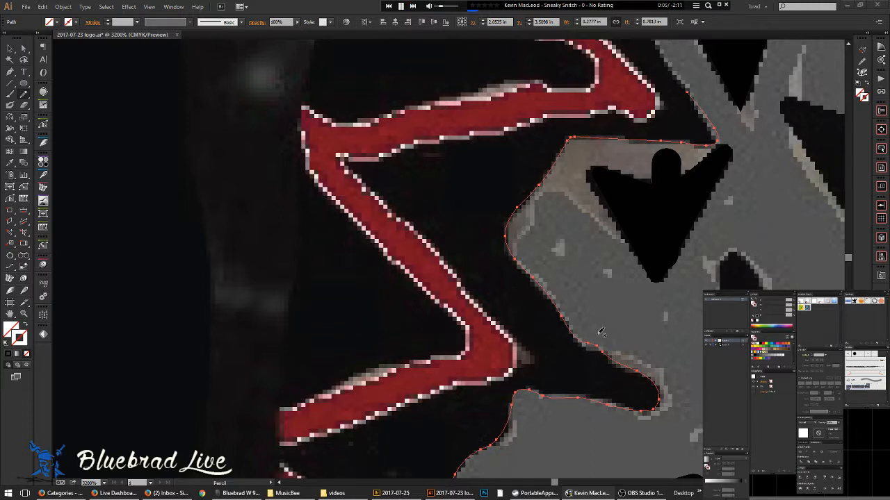
key(space)
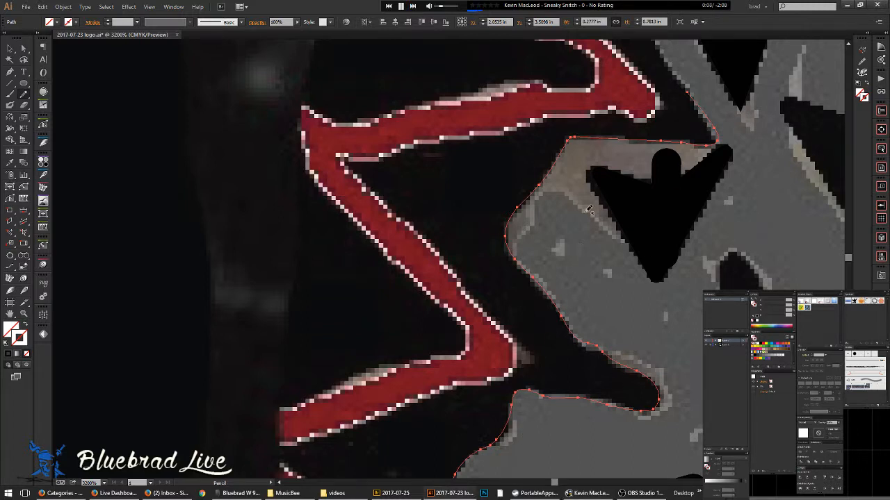
mouse_move(582, 174)
mouse_down()
mouse_move(520, 312)
mouse_move(371, 437)
mouse_move(370, 456)
mouse_move(472, 363)
mouse_move(429, 285)
mouse_up()
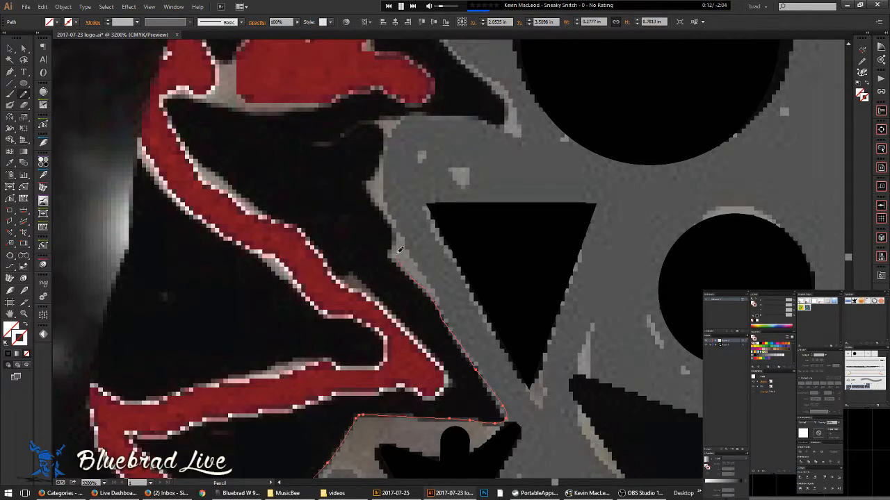
mouse_move(401, 228)
mouse_down()
mouse_move(371, 192)
mouse_move(382, 126)
mouse_move(508, 116)
mouse_move(506, 98)
mouse_move(457, 57)
mouse_move(548, 250)
mouse_move(577, 413)
mouse_move(518, 360)
mouse_move(510, 331)
mouse_move(536, 241)
mouse_up()
drag(586, 141, 378, 378)
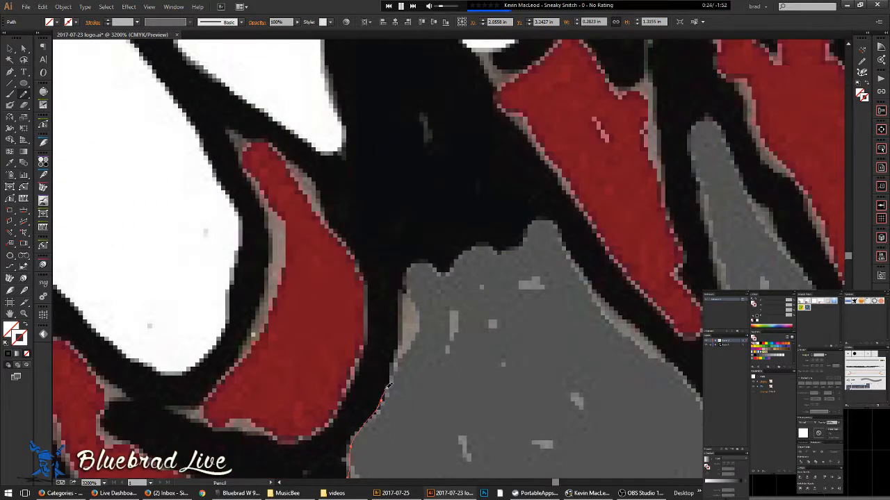
mouse_move(403, 344)
mouse_down()
mouse_move(400, 296)
mouse_move(408, 268)
mouse_move(424, 259)
mouse_move(447, 267)
mouse_move(468, 248)
mouse_move(495, 252)
mouse_move(533, 220)
mouse_move(577, 265)
mouse_up()
drag(622, 309, 675, 359)
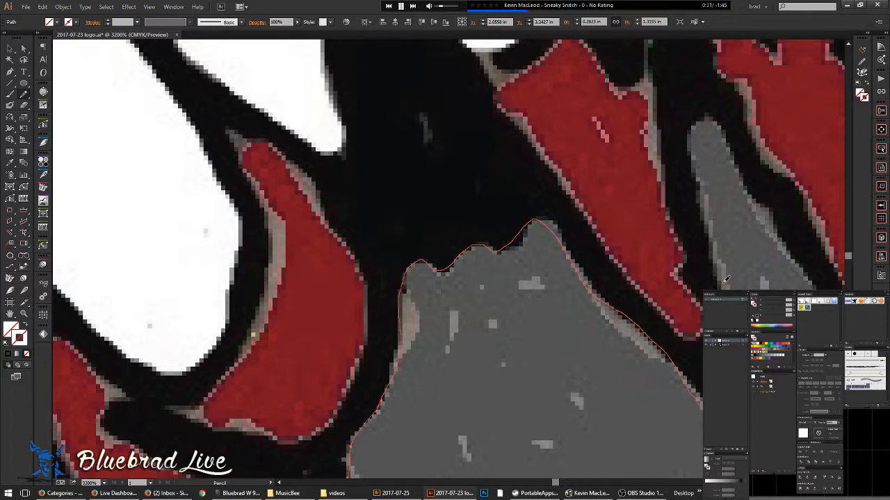
- Trace the upper-right grey shape's rounded top and right edge, then the finger shape's left edge
mouse_move(699, 167)
mouse_down()
mouse_move(694, 124)
mouse_move(705, 113)
mouse_move(758, 198)
mouse_up()
drag(786, 236, 826, 308)
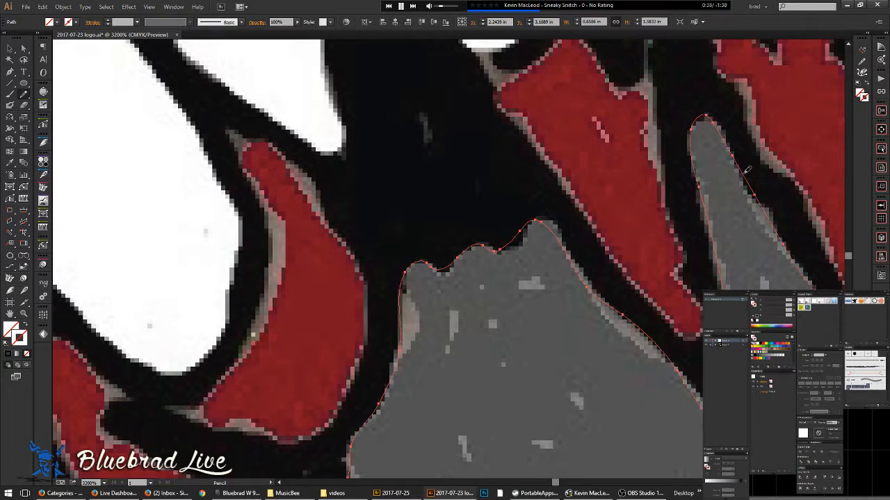
mouse_move(744, 170)
mouse_down()
mouse_move(777, 220)
mouse_move(791, 252)
mouse_up()
mouse_move(722, 193)
mouse_down()
mouse_move(644, 260)
mouse_move(668, 237)
mouse_move(631, 159)
mouse_up()
ctrl+click(641, 233)
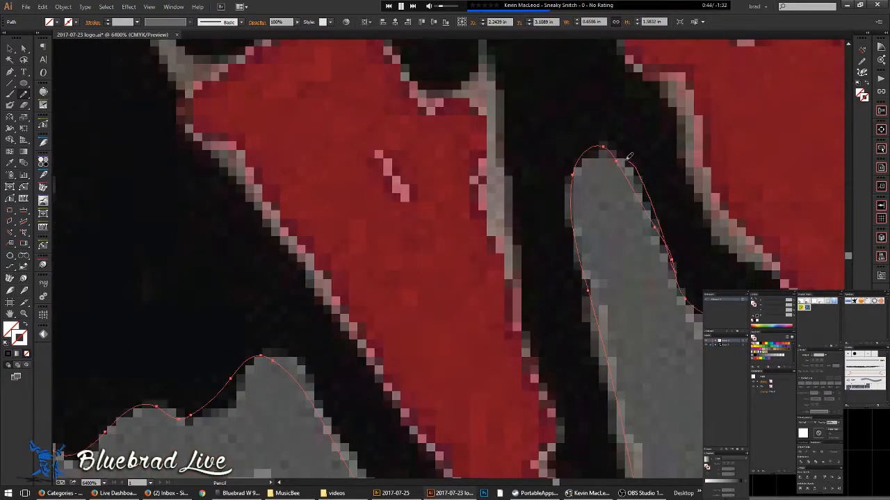
mouse_move(575, 176)
mouse_down()
mouse_move(570, 224)
mouse_move(609, 370)
mouse_move(597, 417)
mouse_move(570, 192)
mouse_up()
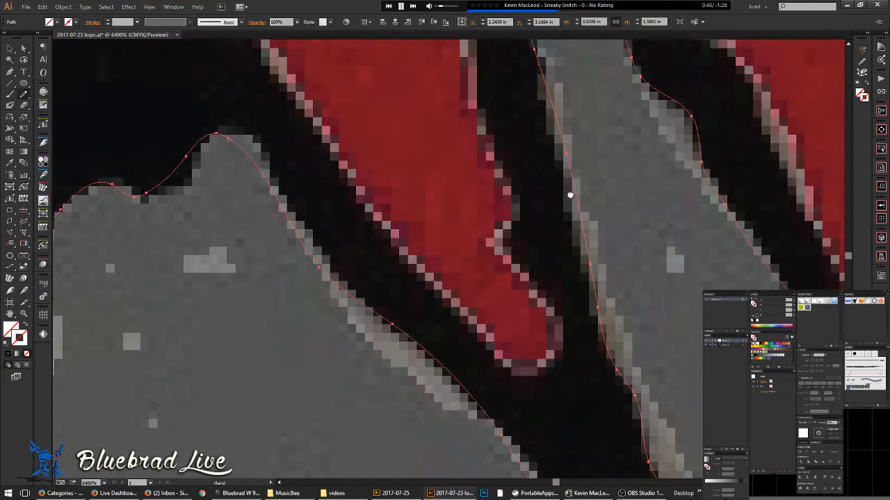
- Redraw the path's top edge from the dip up to the peak
scroll(188, 180, down, 2)
drag(138, 204, 380, 212)
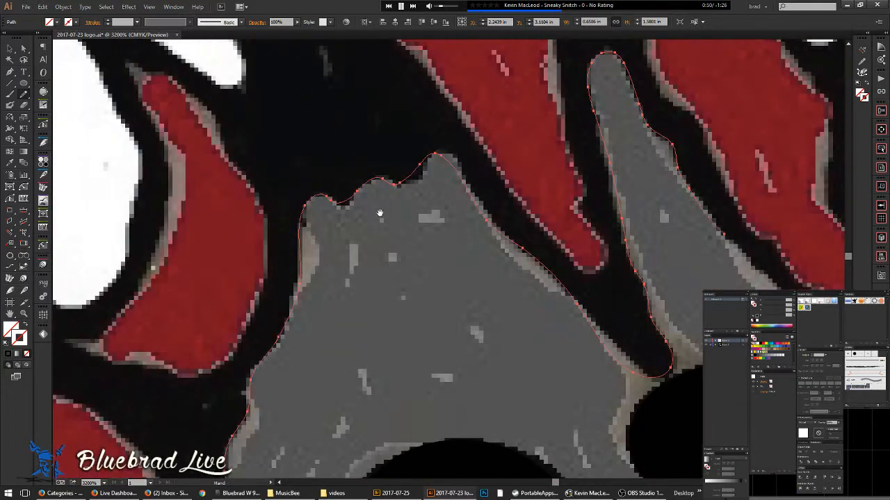
scroll(354, 191, up, 2)
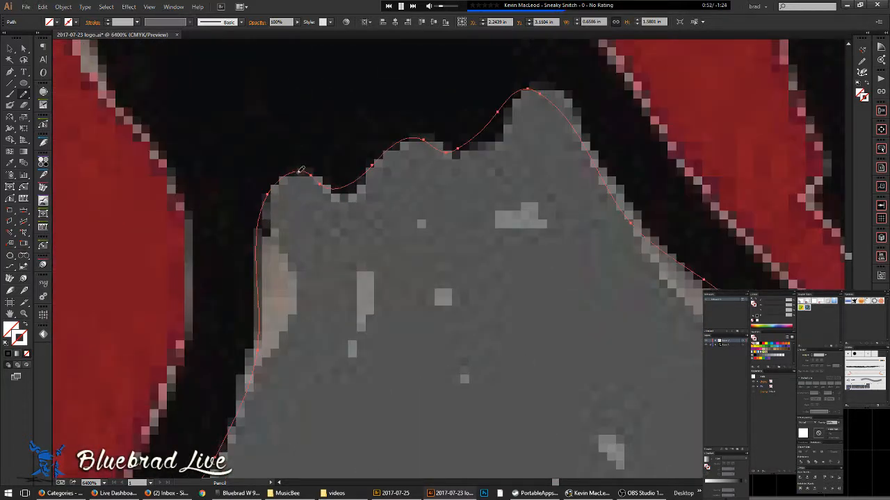
mouse_move(354, 193)
mouse_down()
mouse_move(394, 147)
mouse_move(425, 134)
mouse_up()
mouse_move(498, 134)
mouse_down()
mouse_move(524, 88)
mouse_move(516, 98)
mouse_move(544, 86)
mouse_move(565, 95)
mouse_move(624, 207)
mouse_move(712, 289)
mouse_move(685, 311)
mouse_move(629, 289)
mouse_move(432, 254)
mouse_up()
scroll(682, 236, down, 5)
- Resume the outline from the path's end and trace down along the red shape's edge
scroll(681, 242, down, 2)
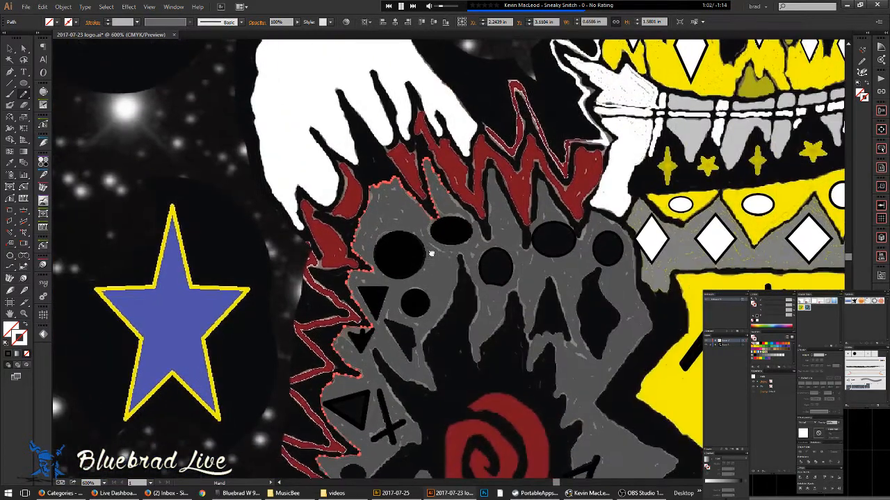
scroll(462, 186, up, 4)
drag(482, 291, 369, 221)
scroll(304, 138, up, 2)
drag(252, 136, 301, 183)
drag(419, 296, 495, 386)
drag(507, 435, 514, 454)
- Trace around the black drips' bottoms and sides, retracing the right edge more closely
mouse_move(500, 354)
mouse_down()
mouse_move(494, 310)
mouse_move(411, 87)
mouse_up()
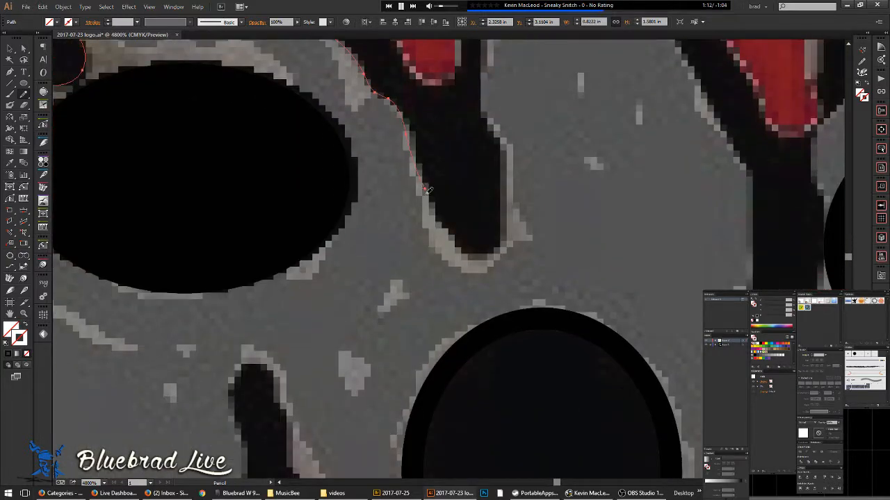
mouse_move(458, 240)
mouse_down()
mouse_move(502, 245)
mouse_move(496, 128)
mouse_up()
mouse_move(487, 73)
mouse_down()
mouse_move(449, 338)
mouse_move(447, 248)
mouse_up()
mouse_move(434, 186)
mouse_down()
mouse_move(428, 74)
mouse_move(427, 292)
mouse_move(440, 183)
mouse_move(462, 164)
mouse_move(487, 181)
mouse_move(510, 288)
mouse_move(602, 441)
mouse_move(426, 173)
mouse_move(403, 175)
mouse_move(520, 400)
mouse_up()
mouse_move(524, 438)
mouse_down()
mouse_move(520, 453)
mouse_move(507, 238)
mouse_up()
mouse_move(485, 182)
mouse_down()
mouse_move(487, 301)
mouse_move(509, 342)
mouse_up()
mouse_move(546, 319)
mouse_down()
mouse_move(557, 268)
mouse_move(549, 173)
mouse_move(560, 137)
mouse_move(601, 75)
mouse_up()
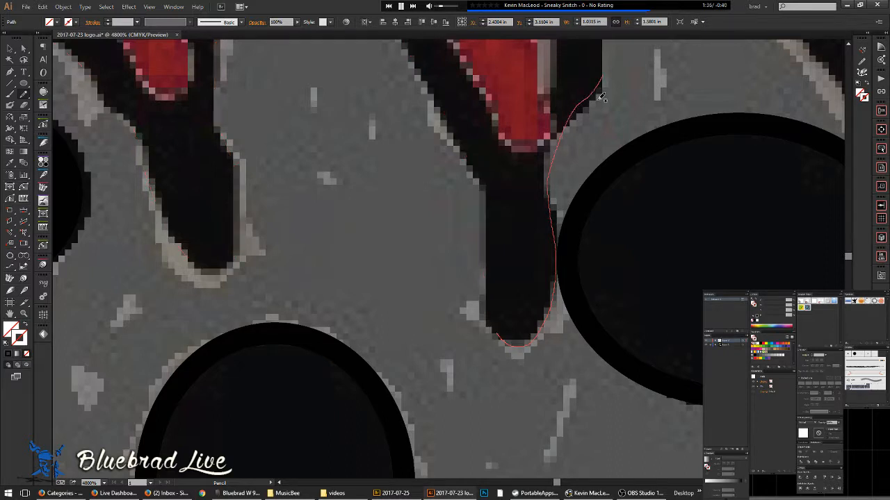
mouse_move(547, 320)
mouse_down()
mouse_move(560, 221)
mouse_move(549, 178)
mouse_move(555, 132)
mouse_move(589, 102)
mouse_move(610, 66)
mouse_move(608, 46)
mouse_up()
- Trace up the next grey shape, over its top and down its right edge
key(space)
drag(609, 90, 575, 333)
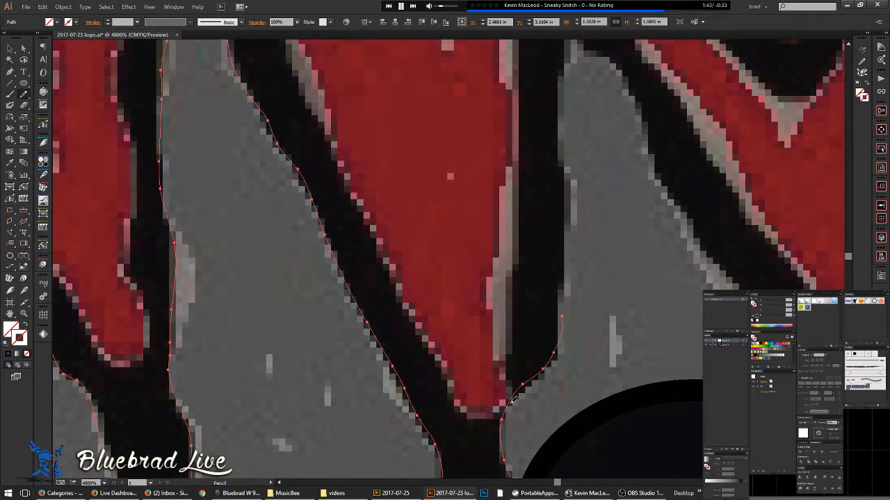
drag(563, 333, 562, 287)
drag(568, 245, 570, 206)
mouse_move(615, 65)
mouse_down()
mouse_move(699, 249)
mouse_move(748, 284)
mouse_up()
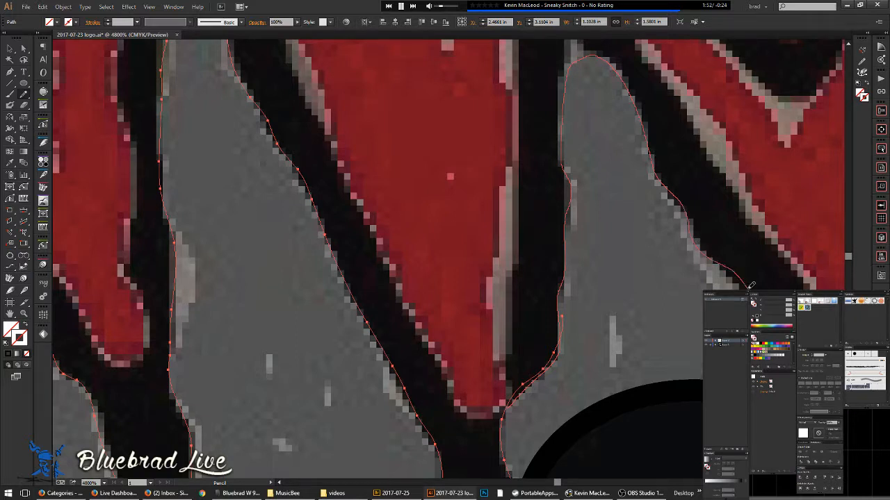
drag(807, 348, 824, 368)
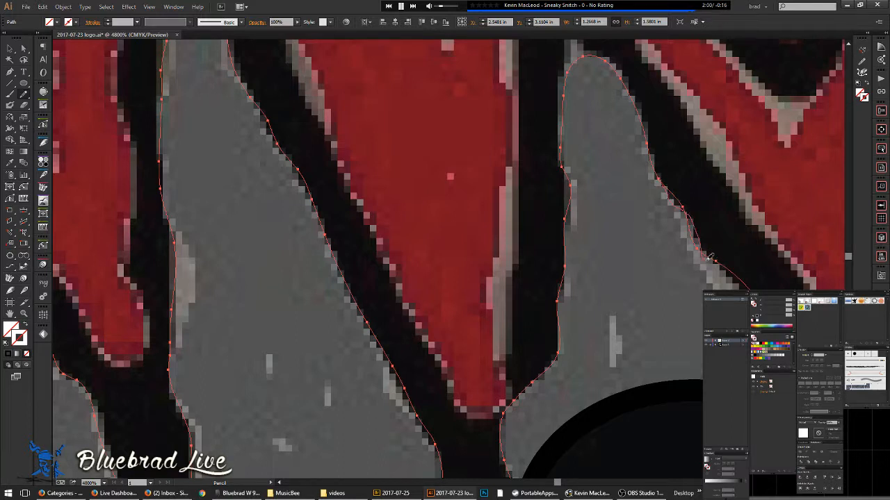
- Trace down along the eye hole's right edge
key(space)
mouse_move(674, 304)
mouse_down()
mouse_move(294, 243)
mouse_move(261, 195)
mouse_up()
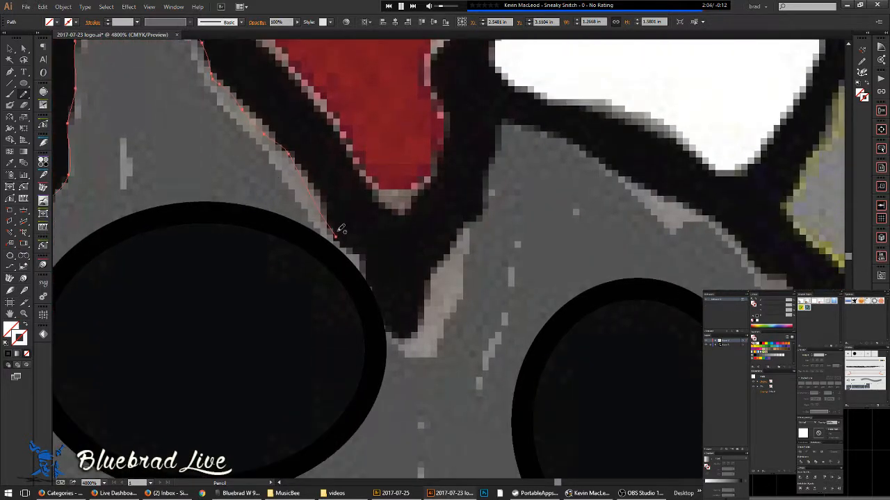
mouse_move(360, 254)
mouse_down()
mouse_move(382, 322)
mouse_move(408, 339)
mouse_move(442, 258)
mouse_move(481, 214)
mouse_move(503, 130)
mouse_move(530, 129)
mouse_move(603, 157)
mouse_move(730, 235)
mouse_up()
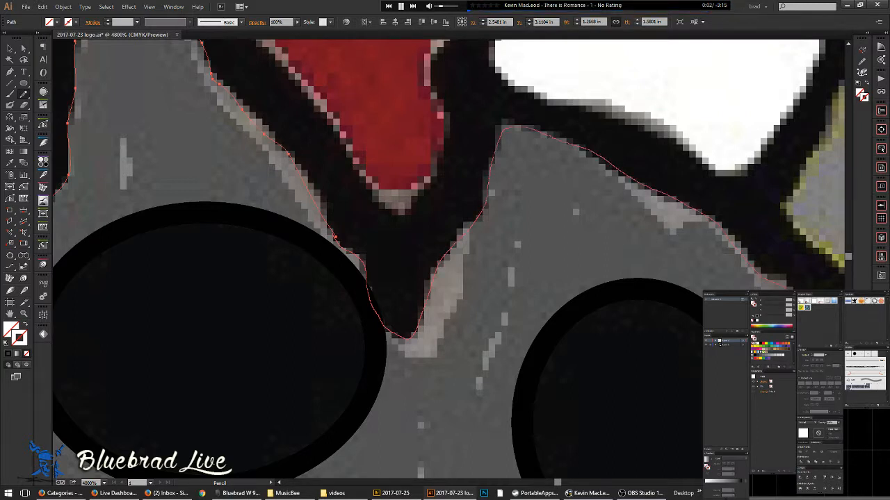
- Extend the outline straight down the dark edge beside the diamond
mouse_move(837, 382)
mouse_down()
mouse_move(846, 418)
mouse_move(584, 294)
mouse_move(440, 187)
mouse_up()
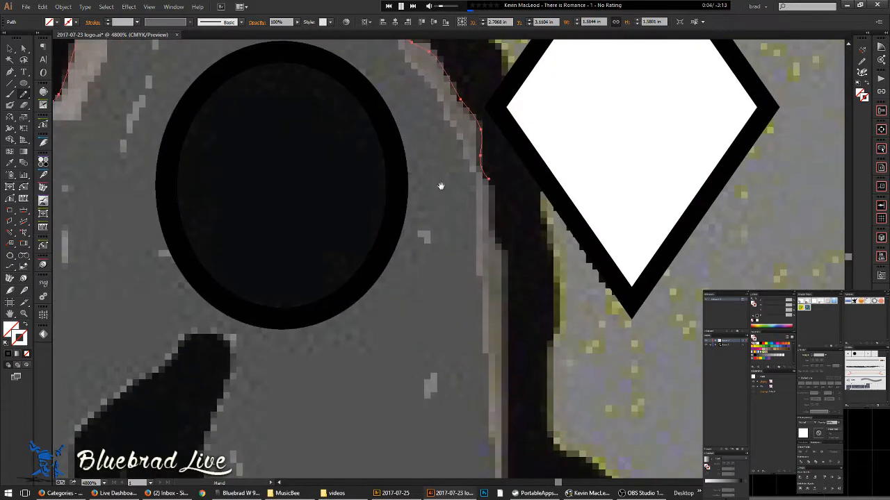
mouse_move(499, 207)
mouse_down()
mouse_move(509, 292)
mouse_move(509, 448)
mouse_up()
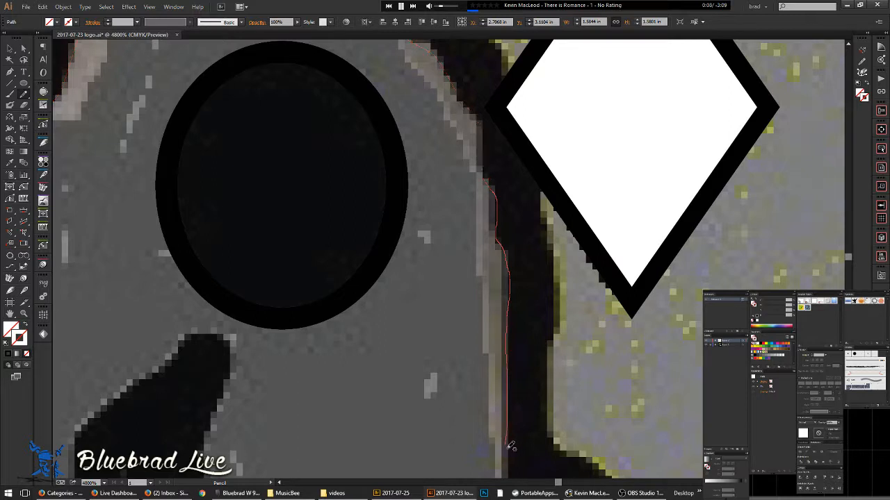
mouse_move(524, 413)
mouse_down()
mouse_move(467, 183)
mouse_move(449, 227)
mouse_up()
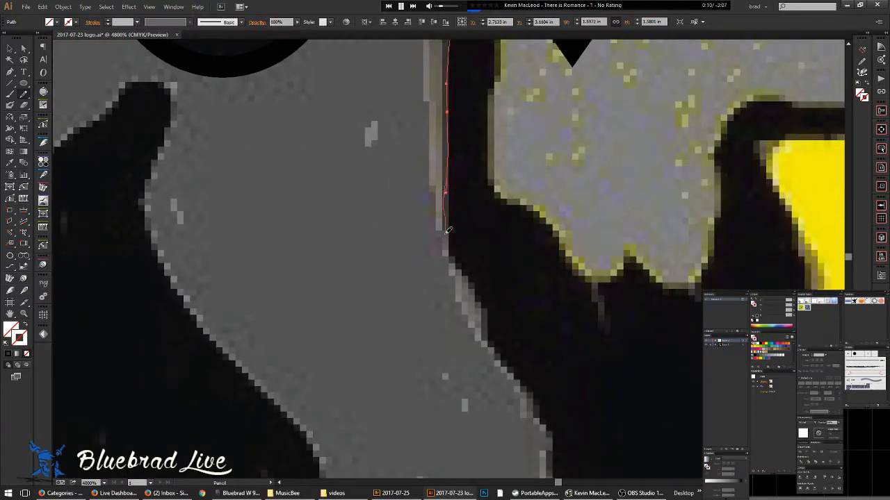
mouse_move(463, 274)
mouse_down()
mouse_move(503, 370)
mouse_move(540, 415)
mouse_up()
mouse_move(557, 449)
mouse_down()
mouse_move(556, 463)
mouse_move(491, 213)
mouse_up()
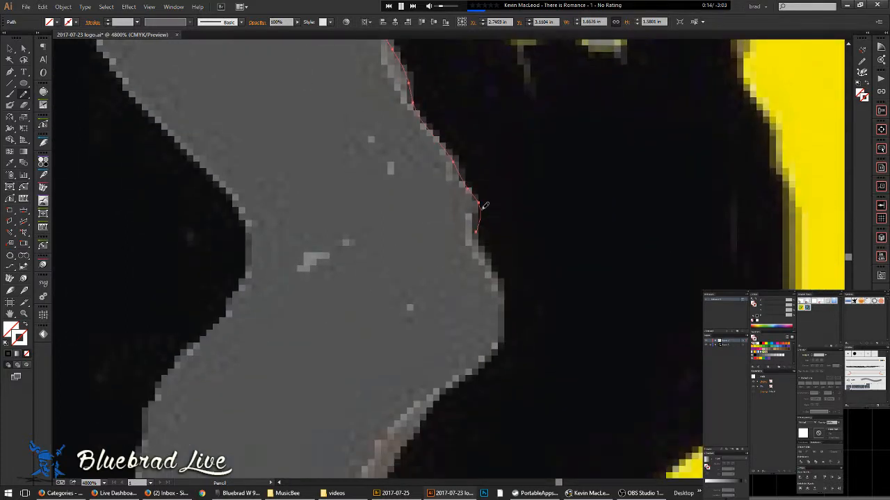
mouse_move(508, 289)
mouse_down()
mouse_move(504, 331)
mouse_move(473, 371)
mouse_up()
- Continue the outline down-left along the grey edge, then zoom out
scroll(469, 169, down, 5)
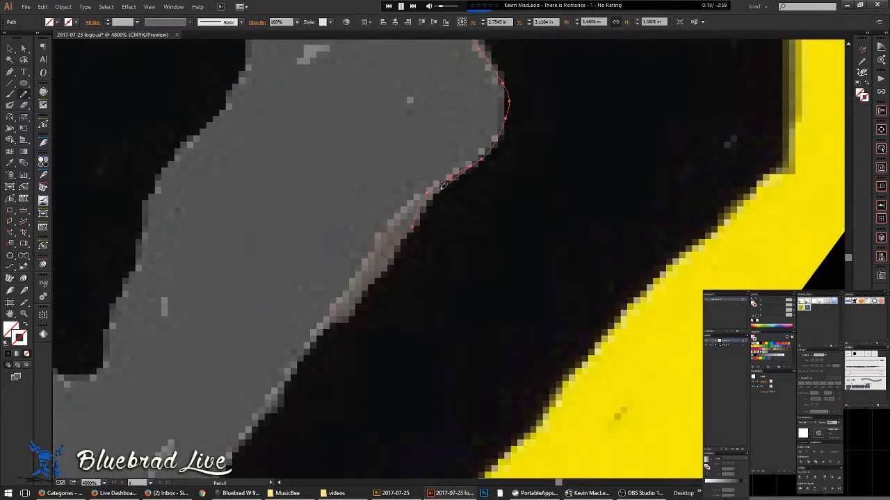
drag(408, 238, 361, 296)
drag(323, 330, 290, 380)
mouse_move(259, 419)
mouse_down()
mouse_move(425, 193)
mouse_move(453, 135)
mouse_move(384, 178)
mouse_up()
mouse_move(338, 243)
mouse_down()
mouse_move(291, 333)
mouse_move(226, 396)
mouse_move(230, 431)
mouse_move(257, 449)
mouse_up()
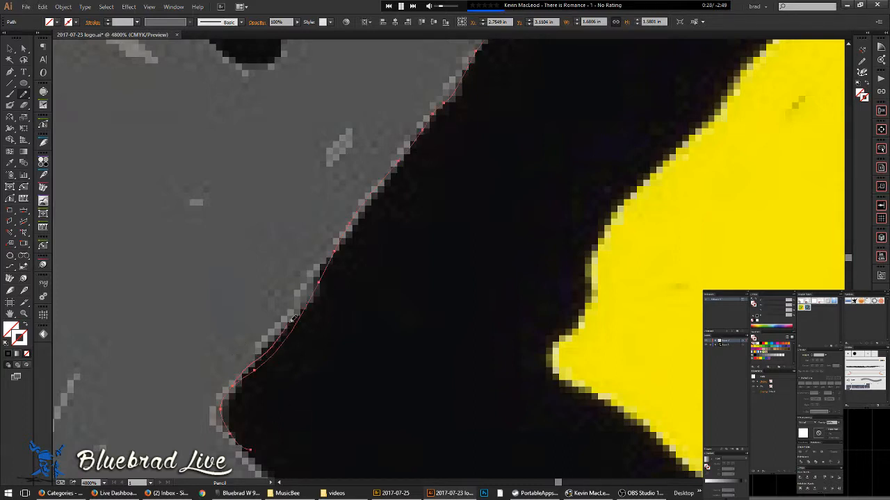
mouse_move(332, 322)
mouse_down()
mouse_move(333, 158)
mouse_move(387, 270)
mouse_move(395, 240)
mouse_move(377, 141)
mouse_move(345, 106)
mouse_move(387, 215)
mouse_up()
scroll(389, 153, down, 6)
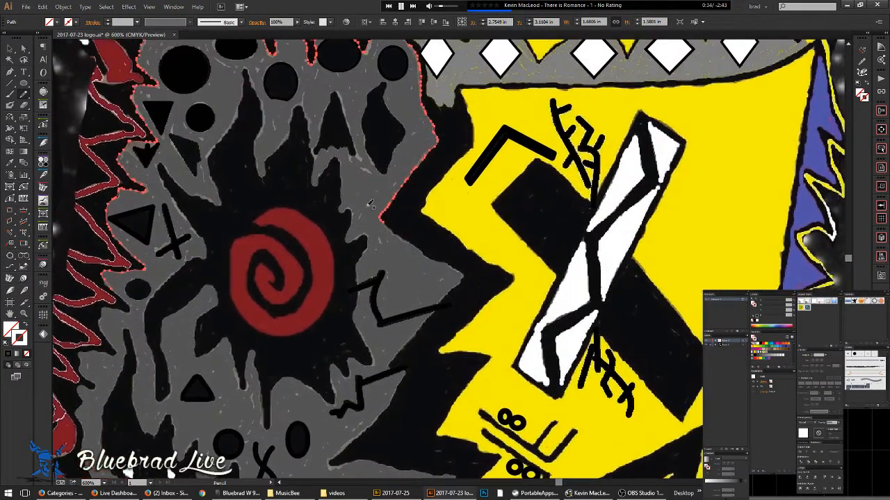
- Extend the face outline down the grey edge to its tip
scroll(386, 216, up, 4)
drag(304, 107, 403, 185)
mouse_move(453, 223)
mouse_down()
mouse_move(491, 257)
mouse_move(573, 282)
mouse_move(629, 329)
mouse_move(503, 476)
mouse_move(553, 327)
mouse_move(566, 185)
mouse_move(399, 382)
mouse_move(396, 412)
mouse_move(418, 423)
mouse_move(458, 420)
mouse_up()
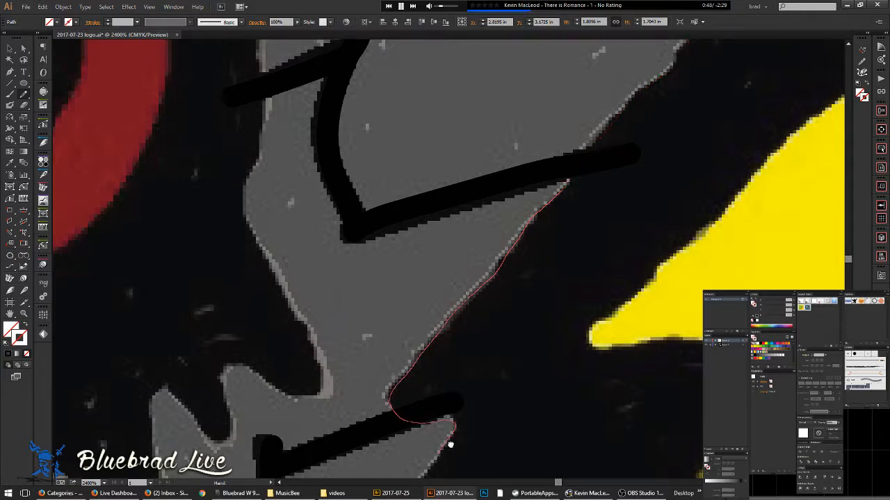
drag(442, 453, 554, 177)
drag(537, 206, 494, 293)
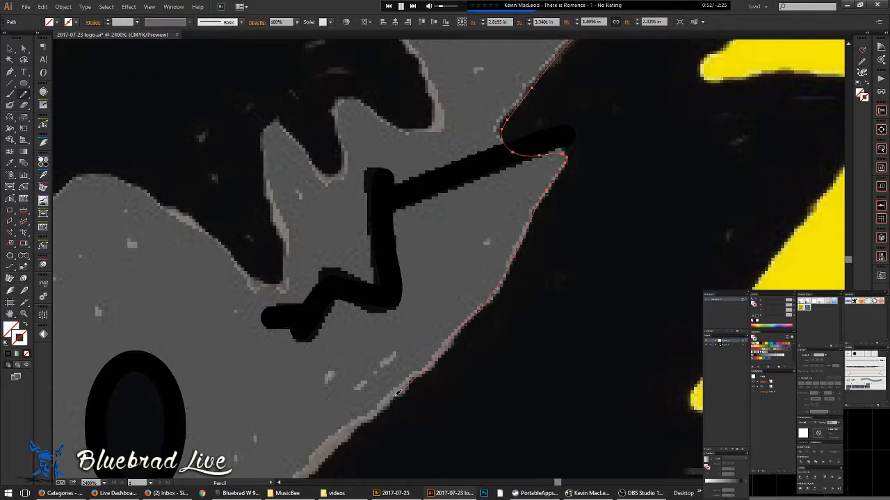
- Trace around the tip along the lower grey edge, then back along the upper edge
drag(378, 427, 490, 149)
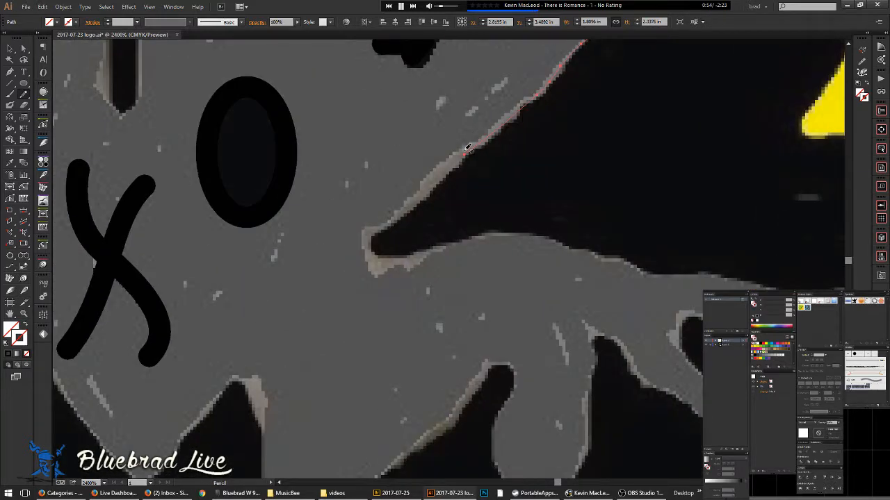
mouse_move(373, 243)
mouse_down()
mouse_move(410, 254)
mouse_move(471, 233)
mouse_move(550, 238)
mouse_up()
drag(614, 256, 758, 279)
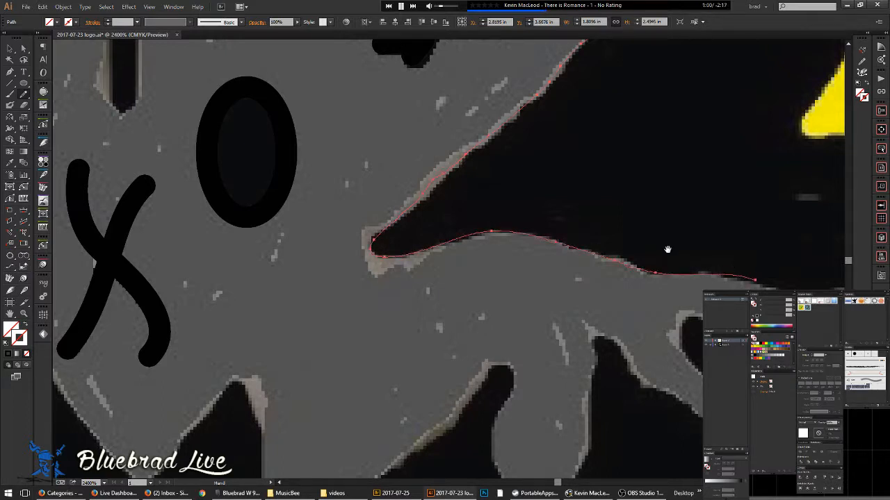
drag(626, 260, 411, 264)
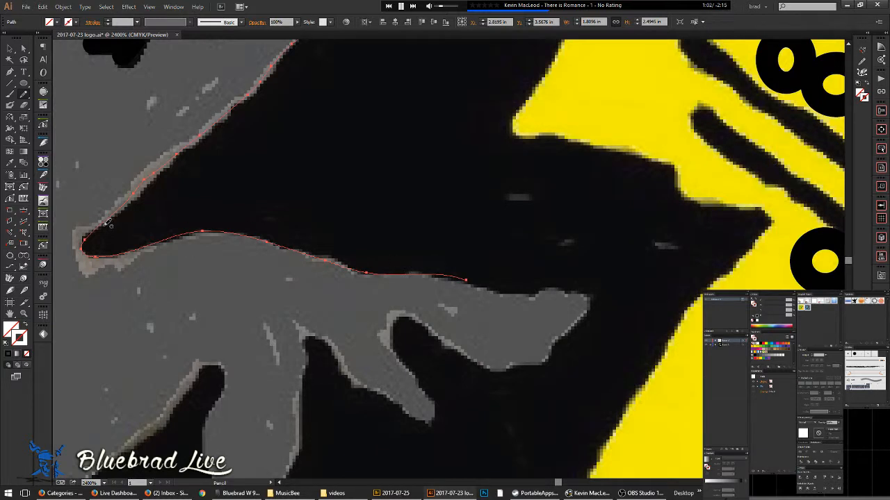
drag(119, 216, 186, 150)
drag(490, 202, 362, 117)
scroll(361, 186, up, 1)
mouse_move(235, 195)
mouse_down()
mouse_move(412, 234)
mouse_move(544, 234)
mouse_move(569, 249)
mouse_move(565, 277)
mouse_move(482, 360)
mouse_move(457, 376)
mouse_move(410, 376)
mouse_move(384, 390)
mouse_move(357, 389)
mouse_move(195, 287)
mouse_move(178, 302)
mouse_move(175, 326)
mouse_move(219, 420)
mouse_up()
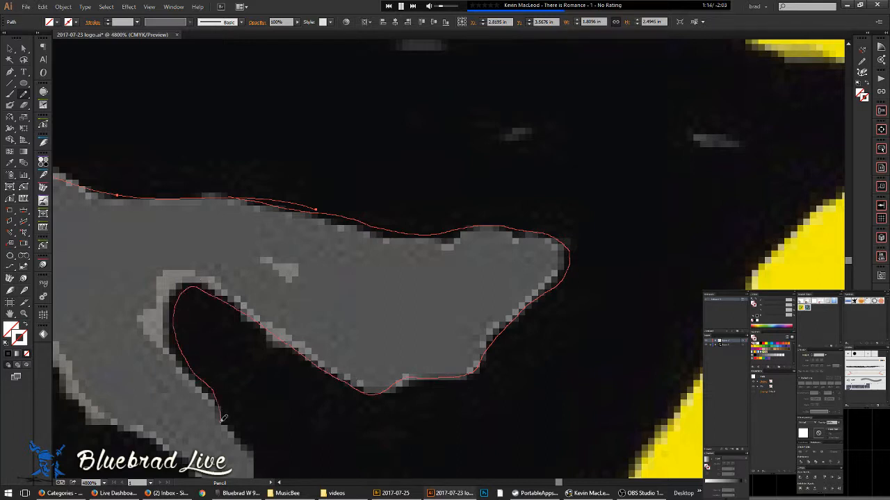
mouse_move(209, 294)
mouse_down()
mouse_move(228, 240)
mouse_move(211, 259)
mouse_move(209, 283)
mouse_move(237, 325)
mouse_move(234, 214)
mouse_move(289, 286)
mouse_move(278, 310)
mouse_move(256, 314)
mouse_move(221, 297)
mouse_move(174, 252)
mouse_move(125, 237)
mouse_up()
- Trace down the dark shape's left edge, around the grey shape and up the diagonal edge
drag(86, 182, 500, 347)
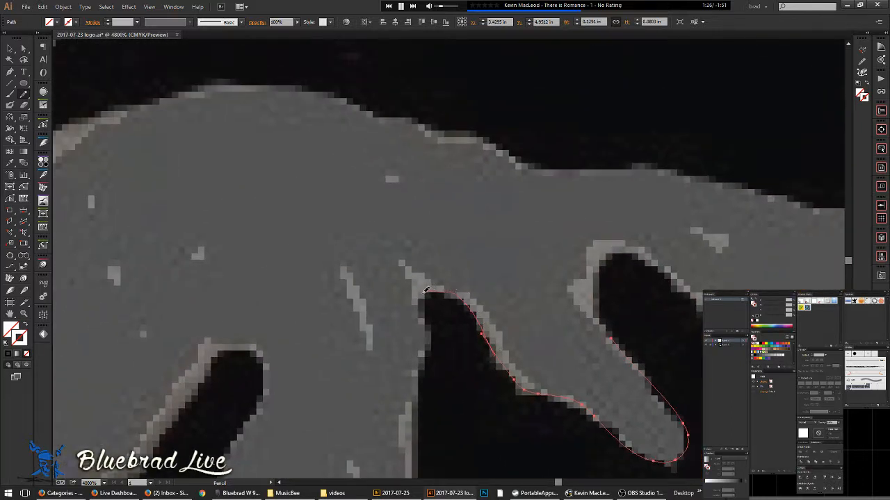
drag(426, 323, 415, 452)
drag(420, 353, 418, 85)
drag(412, 246, 383, 308)
mouse_move(347, 374)
mouse_down()
mouse_move(322, 425)
mouse_move(280, 443)
mouse_up()
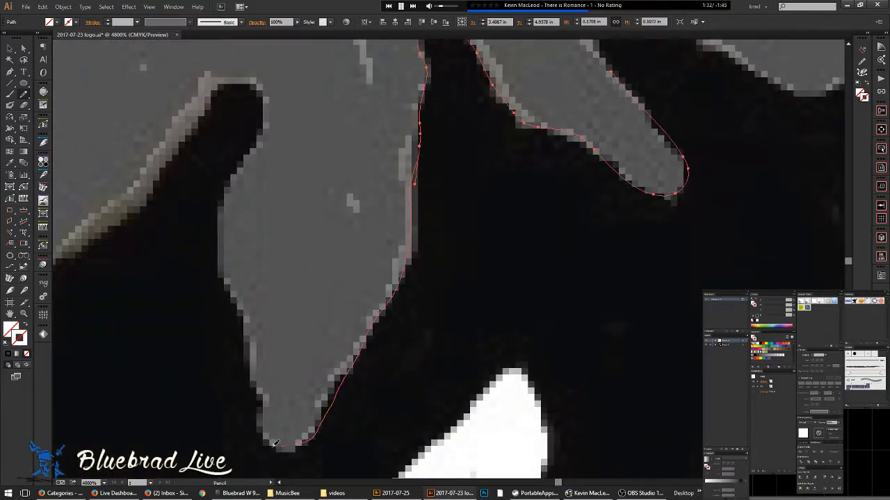
mouse_move(262, 386)
mouse_down()
mouse_move(218, 222)
mouse_move(271, 93)
mouse_up()
mouse_move(156, 180)
mouse_down()
mouse_move(101, 243)
mouse_move(482, 195)
mouse_move(579, 154)
mouse_move(400, 264)
mouse_move(324, 336)
mouse_up()
mouse_move(284, 363)
mouse_down()
mouse_move(263, 371)
mouse_move(237, 353)
mouse_move(206, 292)
mouse_move(203, 147)
mouse_up()
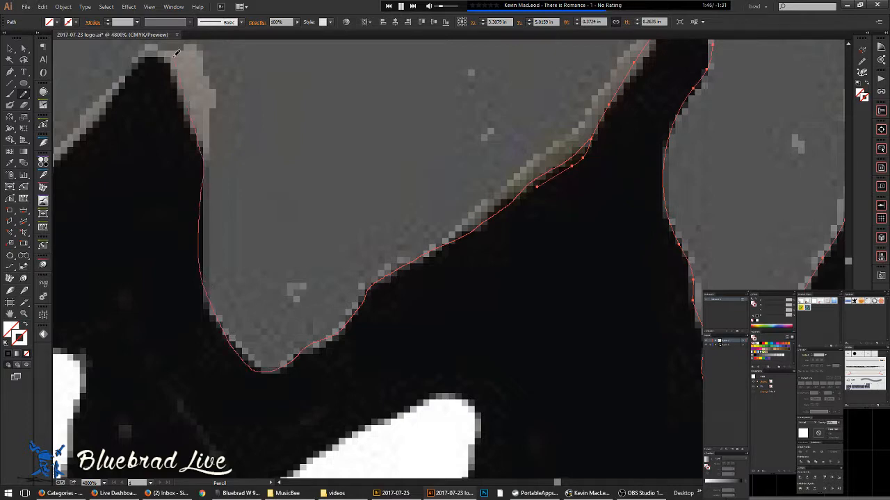
drag(114, 92, 85, 119)
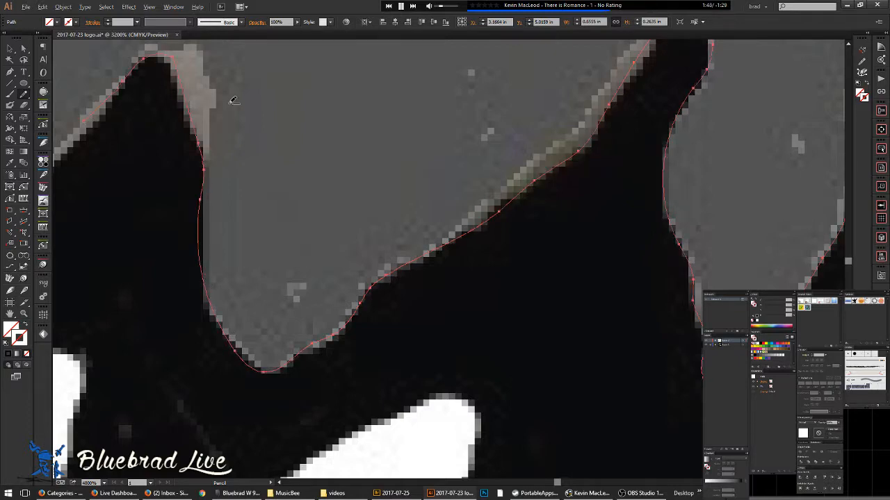
- Trace the dark edge down from the peak into the notch and back up-left
scroll(234, 101, down, 3)
drag(190, 123, 403, 188)
scroll(406, 171, up, 3)
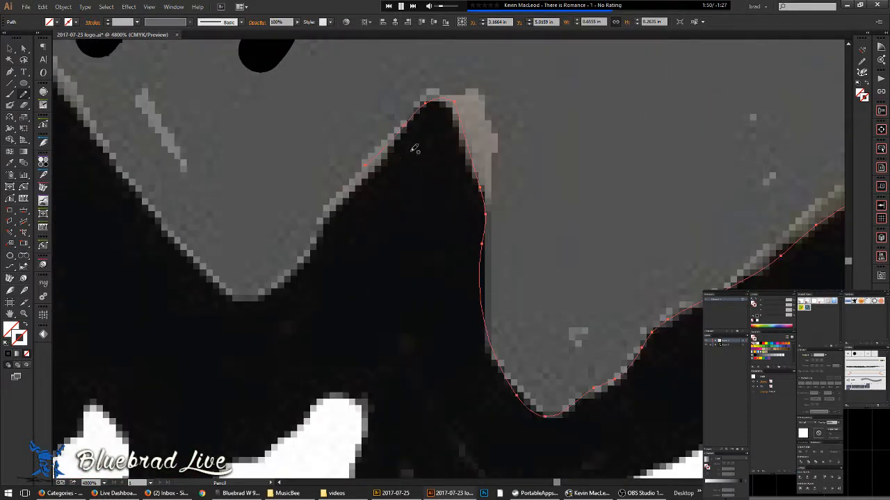
drag(415, 113, 387, 156)
mouse_move(337, 205)
mouse_down()
mouse_move(306, 264)
mouse_move(244, 290)
mouse_up()
drag(202, 267, 155, 207)
- Trace the edge up to the peak and redraw it down, replacing the rough stroke
mouse_move(119, 115)
mouse_down()
mouse_move(321, 248)
mouse_move(501, 383)
mouse_move(448, 362)
mouse_move(415, 286)
mouse_up()
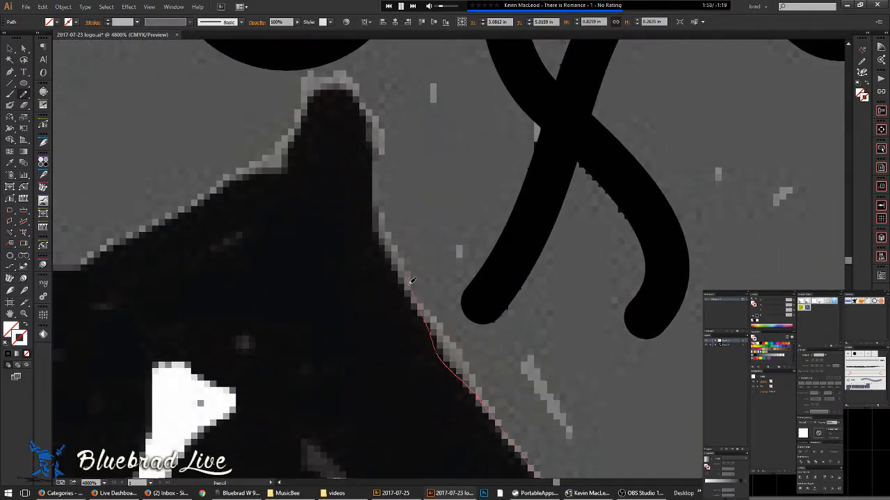
mouse_move(376, 134)
mouse_down()
mouse_move(348, 75)
mouse_move(202, 198)
mouse_move(80, 266)
mouse_up()
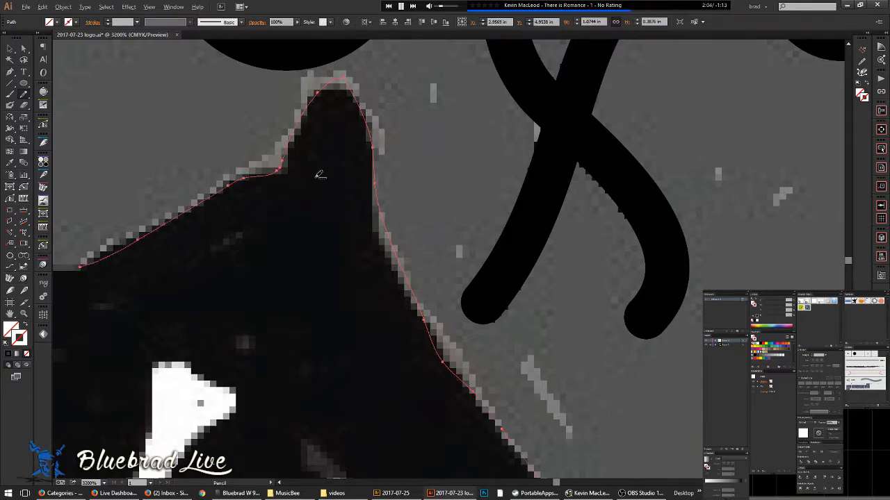
scroll(318, 175, down, 3)
scroll(344, 195, up, 2)
mouse_move(323, 120)
mouse_down()
mouse_move(325, 170)
mouse_move(376, 247)
mouse_up()
drag(398, 283, 399, 285)
mouse_move(361, 201)
mouse_down()
mouse_move(390, 276)
mouse_move(692, 389)
mouse_up()
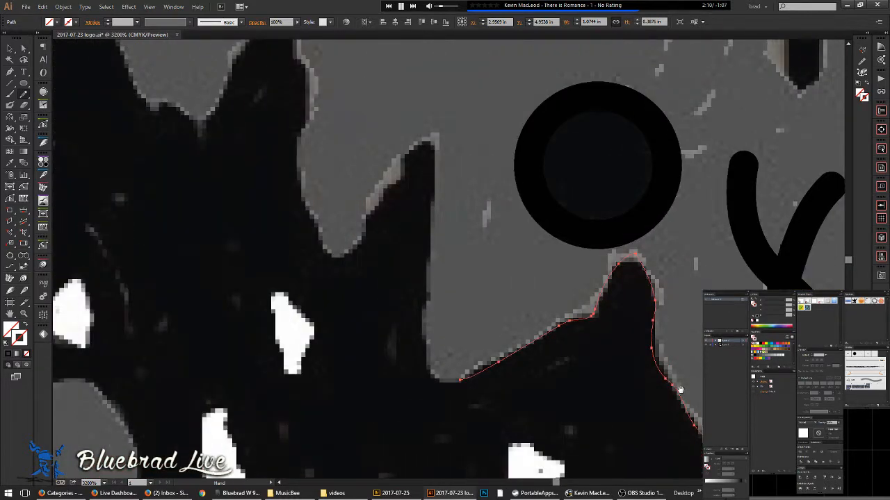
- Trace the black shape's left edge with the Pencil, up over the peak and down the far side
scroll(469, 378, up, 1)
drag(403, 347, 407, 279)
drag(418, 86, 418, 88)
drag(445, 76, 489, 327)
drag(458, 381, 458, 333)
mouse_move(423, 271)
mouse_down()
mouse_move(407, 314)
mouse_move(335, 425)
mouse_move(285, 415)
mouse_move(256, 266)
mouse_move(274, 200)
mouse_up()
mouse_move(254, 127)
mouse_down()
mouse_move(240, 69)
mouse_move(212, 62)
mouse_move(179, 105)
mouse_up()
mouse_move(148, 167)
mouse_down()
mouse_move(120, 221)
mouse_move(83, 226)
mouse_up()
- Extend the path leftward and upward, merging a redrawn stretch along its left side
key(space)
drag(103, 196, 657, 278)
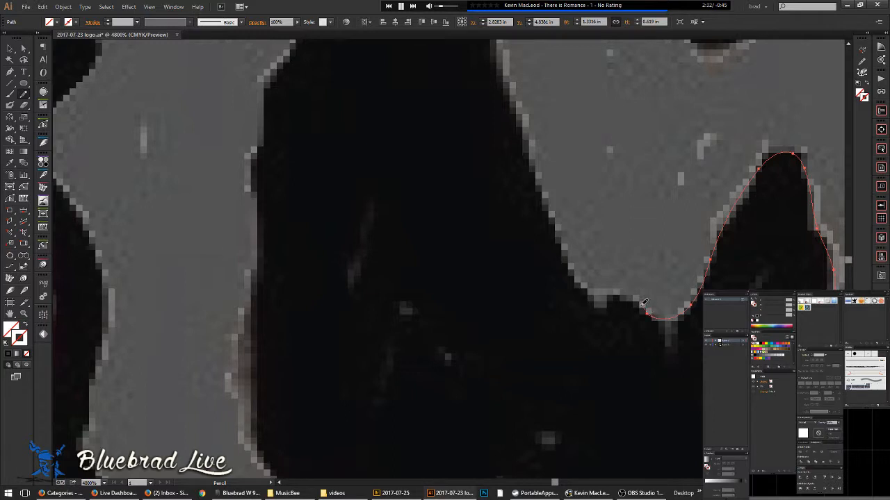
drag(611, 292, 590, 289)
mouse_move(534, 121)
mouse_down()
mouse_move(532, 364)
mouse_move(522, 430)
mouse_move(490, 338)
mouse_move(502, 260)
mouse_up()
drag(538, 123, 532, 90)
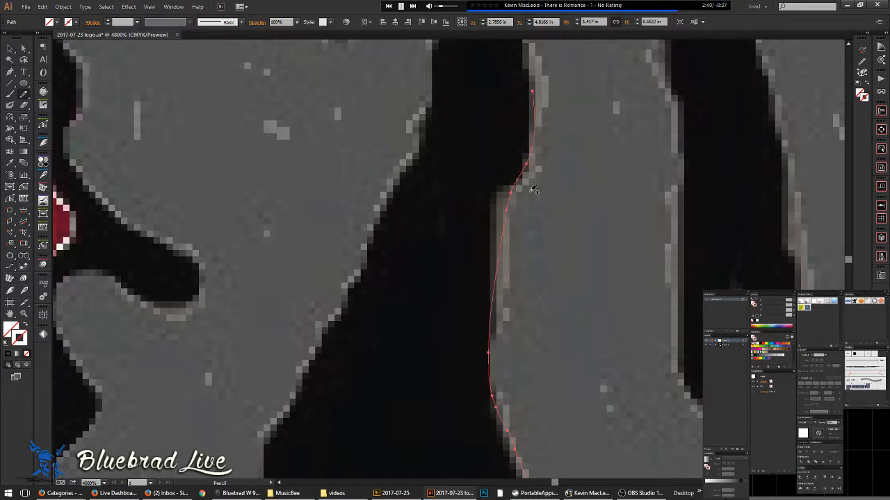
drag(495, 251, 507, 188)
drag(533, 161, 533, 160)
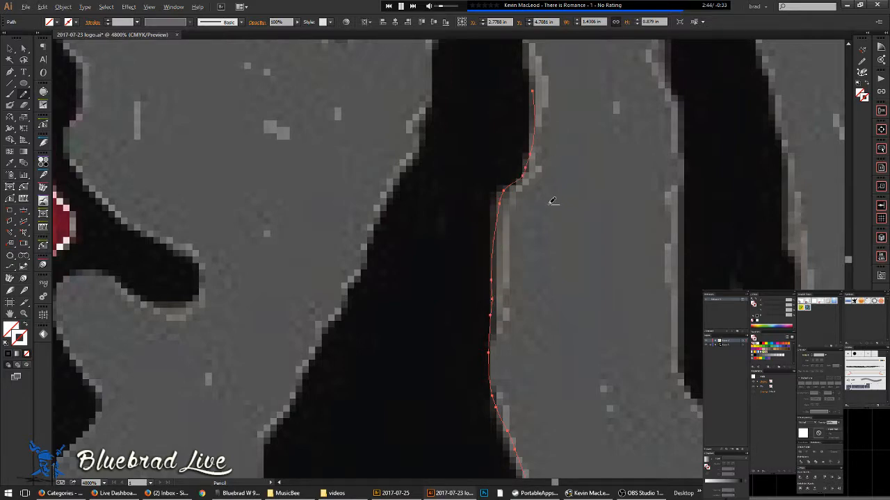
- Trace further down the black shape's left edge and the grey face's edge toward the oval hole
scroll(550, 193, down, 1)
drag(554, 132, 508, 302)
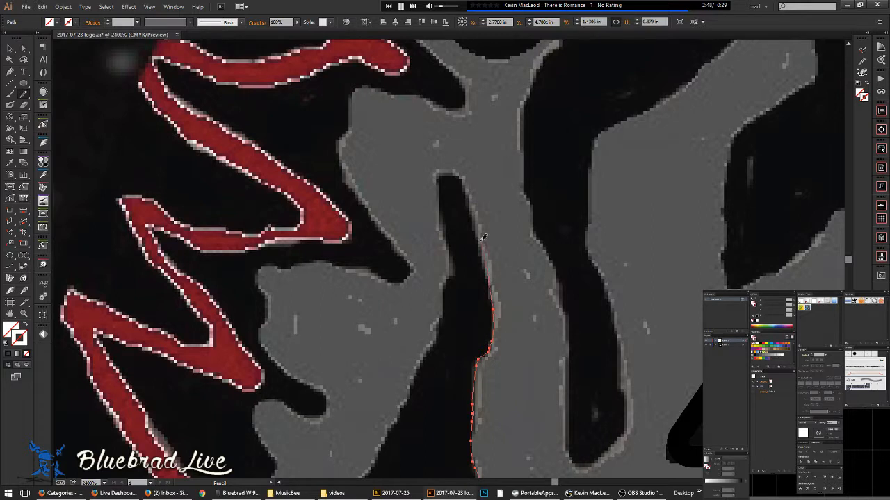
drag(442, 185, 444, 229)
mouse_move(453, 267)
mouse_down()
mouse_move(442, 322)
mouse_move(414, 379)
mouse_up()
drag(395, 423, 378, 456)
drag(442, 349, 583, 46)
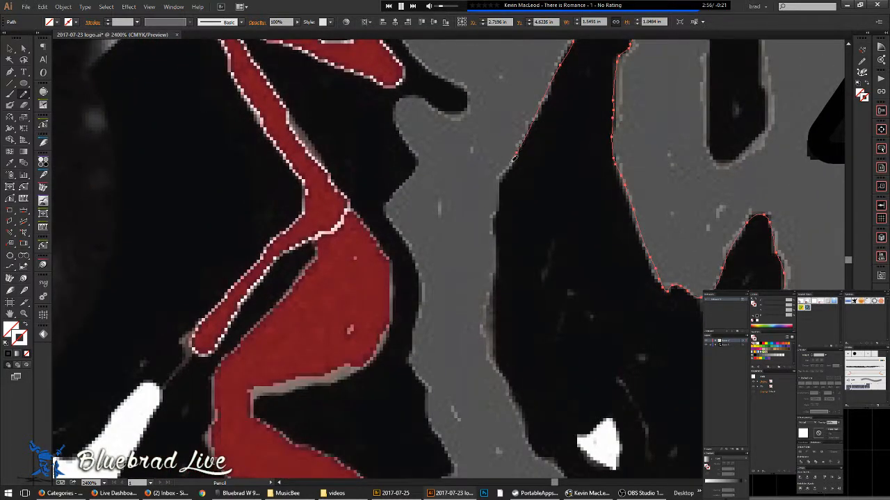
drag(501, 265, 495, 313)
mouse_move(510, 389)
mouse_down()
mouse_move(530, 449)
mouse_move(552, 460)
mouse_move(568, 445)
mouse_move(417, 220)
mouse_move(378, 171)
mouse_move(360, 156)
mouse_up()
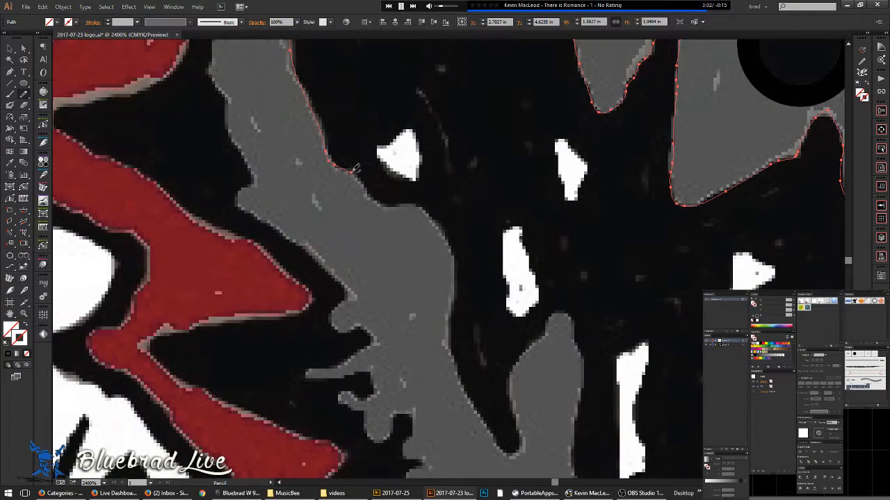
drag(433, 212, 452, 240)
drag(459, 282, 451, 340)
mouse_move(455, 380)
mouse_down()
mouse_move(467, 406)
mouse_move(350, 238)
mouse_up()
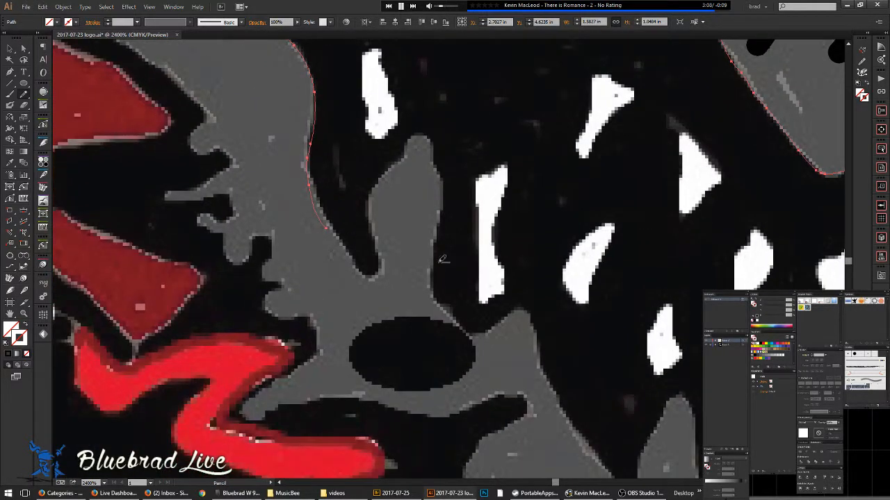
scroll(395, 257, down, 4)
- Pick mouth-path segments with Direct Selection, then undo four times to restore the path
scroll(504, 262, down, 2)
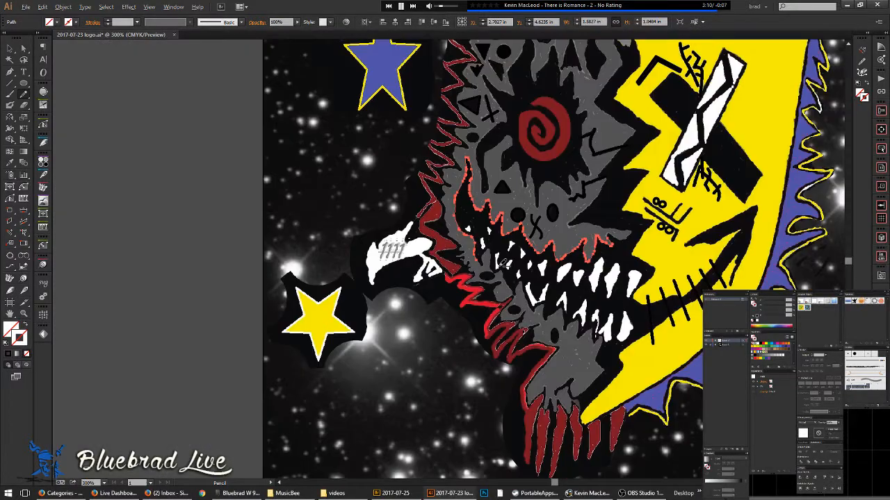
scroll(506, 262, down, 2)
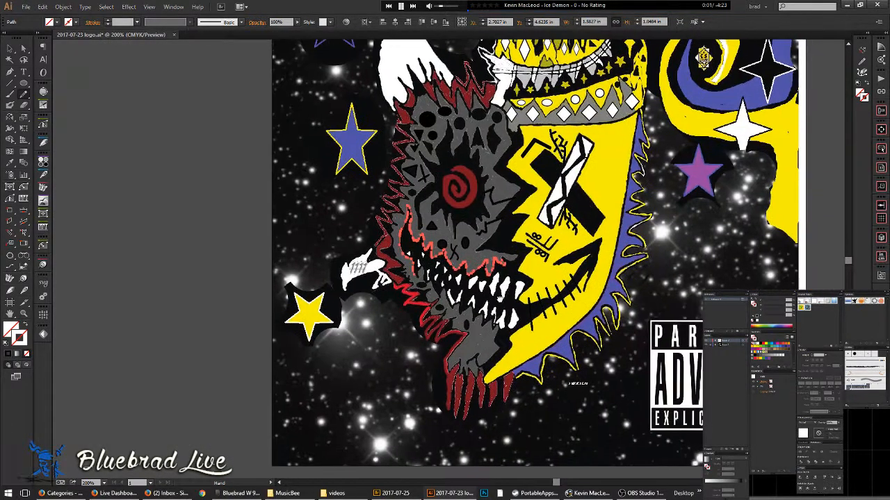
key(a)
click(499, 295)
click(501, 264)
key(ctrl+z)
key(ctrl+z)
key(ctrl+z)
key(ctrl+z)
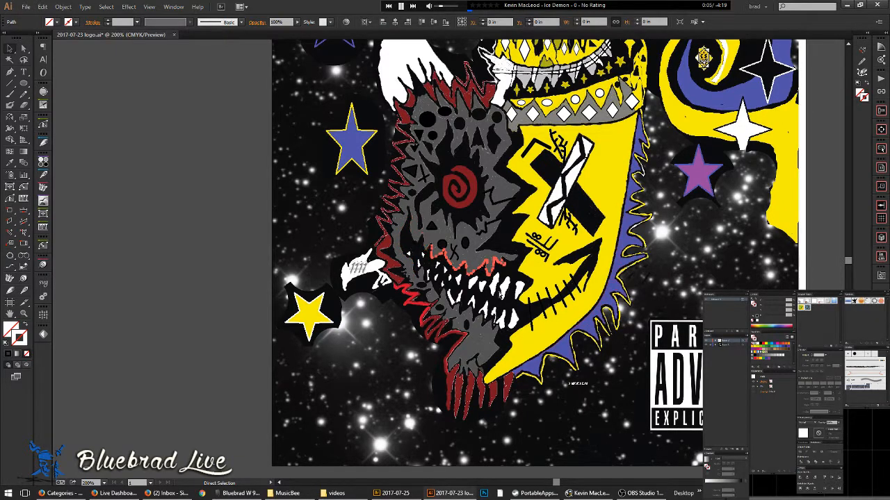
key(ctrl+z)
key(ctrl+z)
key(ctrl+z)
key(ctrl+z)
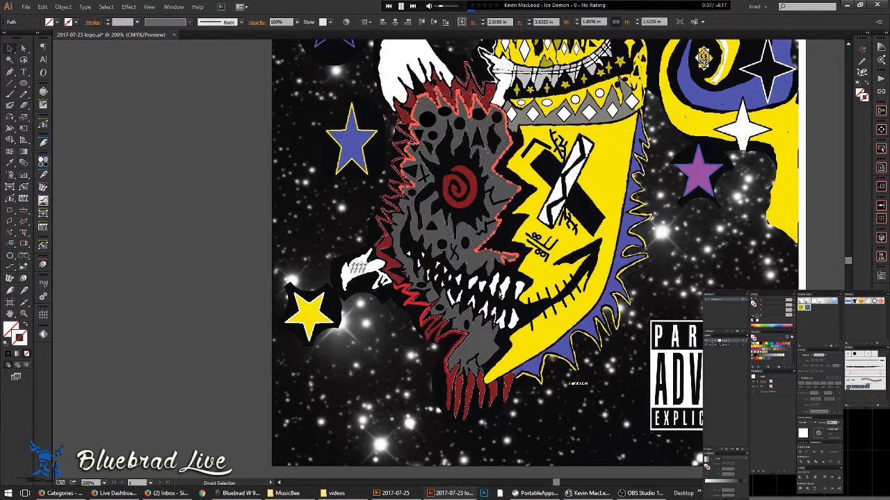
key(ctrl+z)
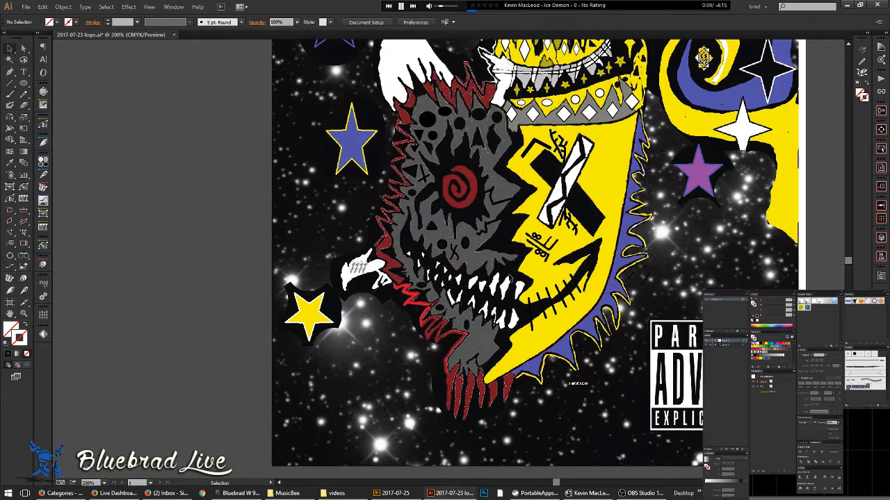
key(ctrl+z)
- Select the traced finger outline and Shift-add the mouth-edge path to the selection
scroll(511, 255, up, 4)
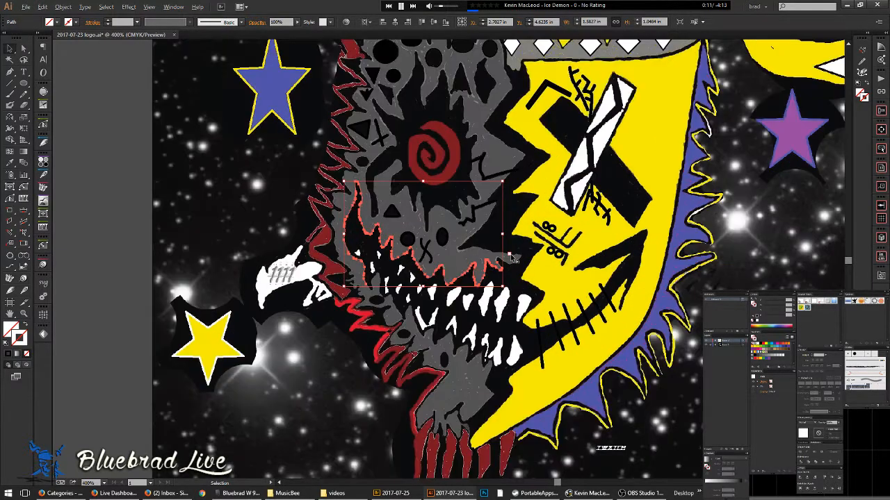
scroll(472, 269, up, 3)
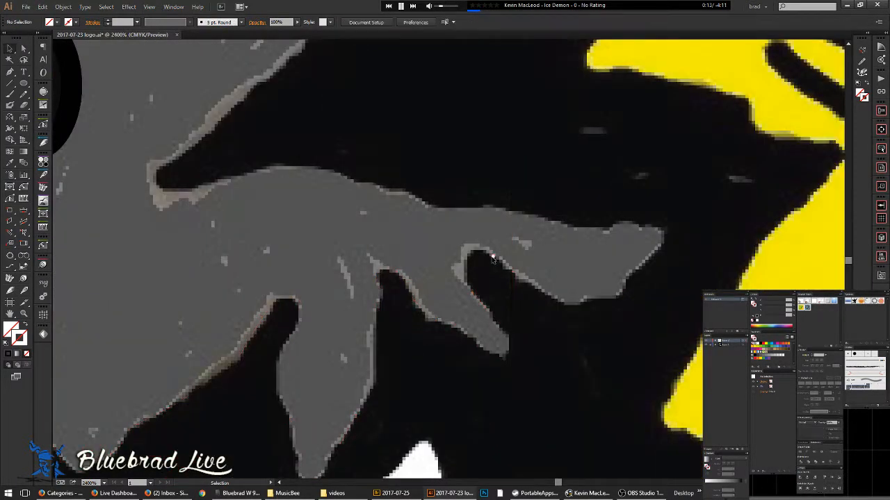
click(508, 335)
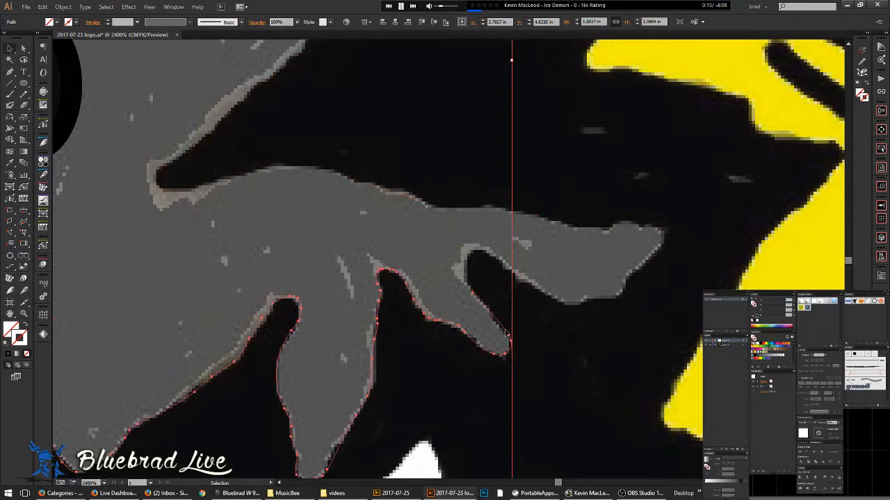
shift+click(512, 273)
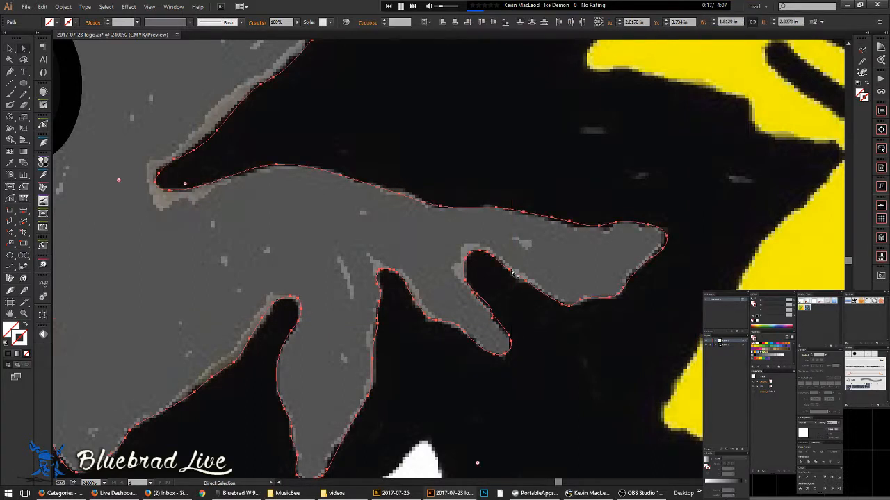
- Redraw the selected finger's inner edge more closely with the Pencil tool (N)
key(n)
mouse_move(510, 327)
mouse_down()
mouse_move(466, 268)
mouse_move(469, 254)
mouse_up()
scroll(488, 262, down, 6)
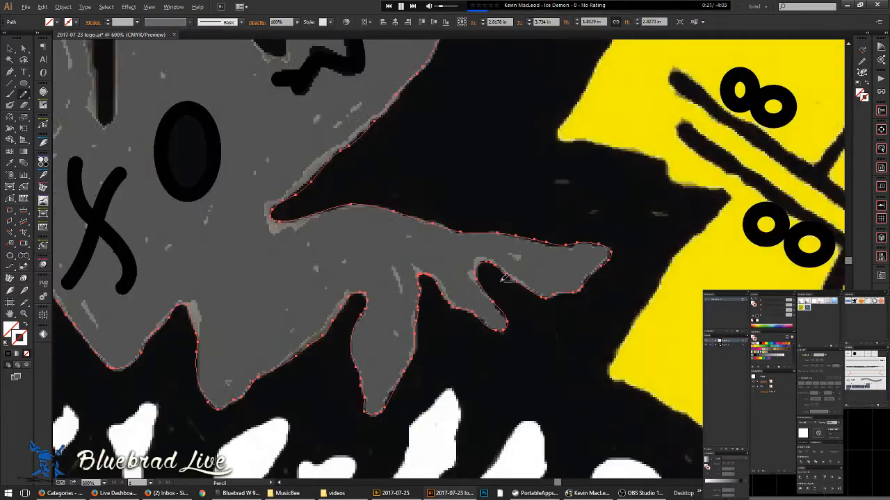
scroll(362, 291, up, 7)
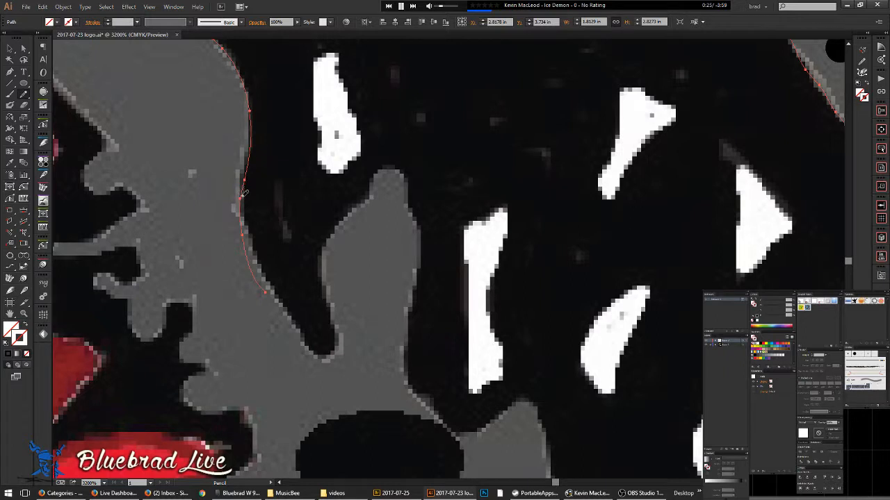
- Trace the grey shape's edge around the drip tip, bottom corner and over the grey peak
drag(250, 226, 290, 316)
drag(340, 342, 329, 299)
mouse_move(415, 189)
mouse_down()
mouse_move(420, 236)
mouse_move(408, 374)
mouse_up()
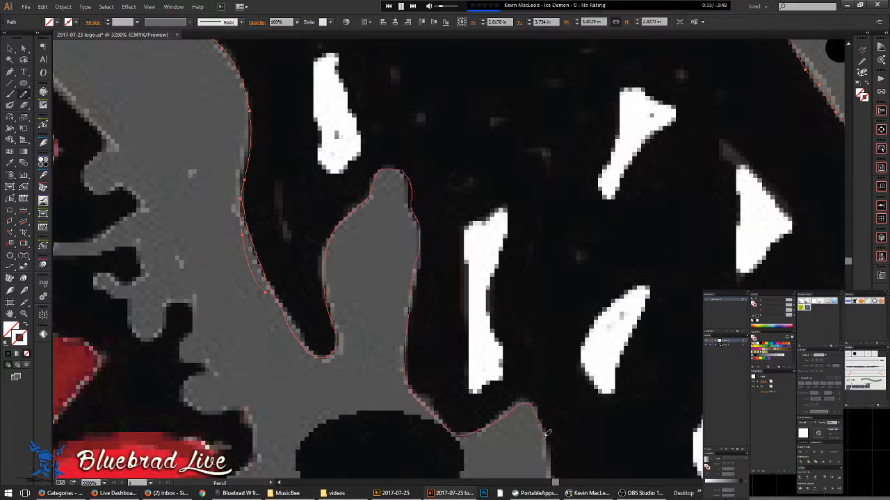
mouse_move(556, 441)
mouse_down()
mouse_move(411, 130)
mouse_move(407, 160)
mouse_move(432, 215)
mouse_move(503, 310)
mouse_up()
drag(513, 341, 549, 353)
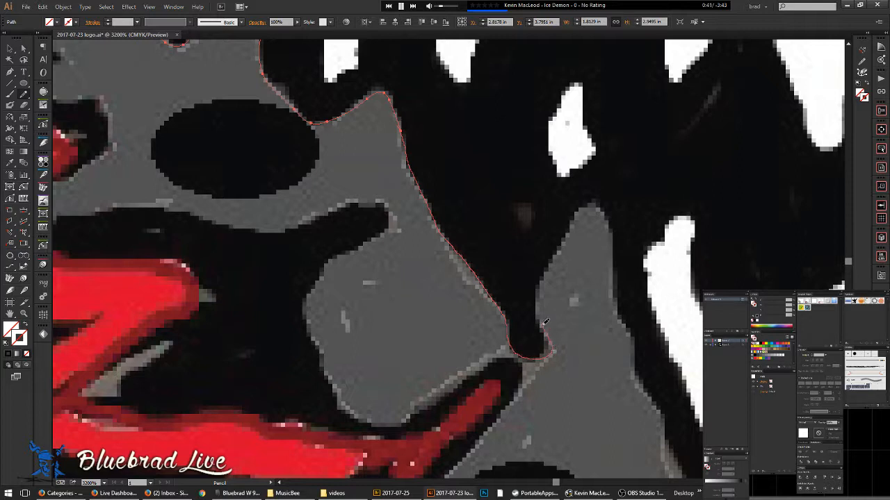
mouse_move(547, 275)
mouse_down()
mouse_move(568, 224)
mouse_move(584, 202)
mouse_move(593, 203)
mouse_move(614, 232)
mouse_move(633, 329)
mouse_up()
drag(637, 362, 680, 472)
- Extend the path up the grey edge, down the black edge and the grey right edge
mouse_move(594, 431)
mouse_down()
mouse_move(400, 147)
mouse_move(333, 152)
mouse_up()
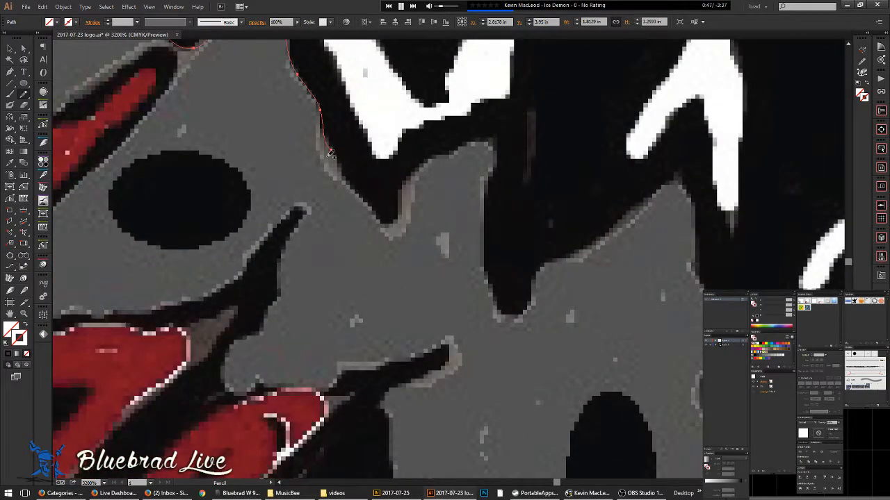
mouse_move(392, 221)
mouse_down()
mouse_move(403, 186)
mouse_move(440, 154)
mouse_up()
drag(486, 240, 499, 295)
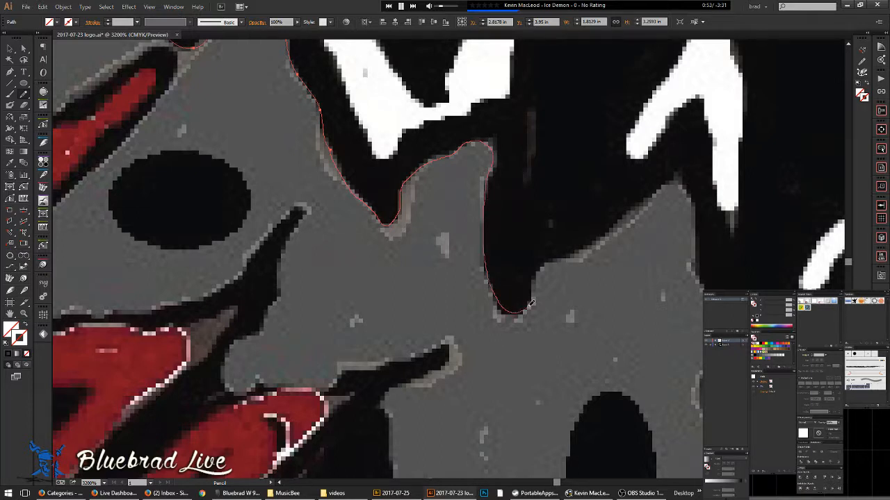
drag(691, 188, 696, 239)
drag(789, 336, 814, 325)
- Pan over and continue the path down the hump's right edge along the grey edge
key(space)
mouse_move(796, 316)
mouse_down()
mouse_move(707, 276)
mouse_move(262, 296)
mouse_move(206, 229)
mouse_move(197, 182)
mouse_move(257, 175)
mouse_move(264, 247)
mouse_move(249, 335)
mouse_move(280, 366)
mouse_move(340, 304)
mouse_move(419, 274)
mouse_move(403, 338)
mouse_move(421, 403)
mouse_move(447, 413)
mouse_move(481, 377)
mouse_up()
mouse_move(514, 347)
mouse_down()
mouse_move(522, 409)
mouse_move(495, 454)
mouse_move(437, 119)
mouse_move(384, 232)
mouse_up()
mouse_move(390, 281)
mouse_down()
mouse_move(444, 329)
mouse_move(472, 382)
mouse_move(426, 420)
mouse_move(487, 292)
mouse_move(487, 269)
mouse_up()
mouse_move(440, 115)
mouse_down()
mouse_move(427, 159)
mouse_move(502, 242)
mouse_move(497, 261)
mouse_move(408, 327)
mouse_move(379, 367)
mouse_up()
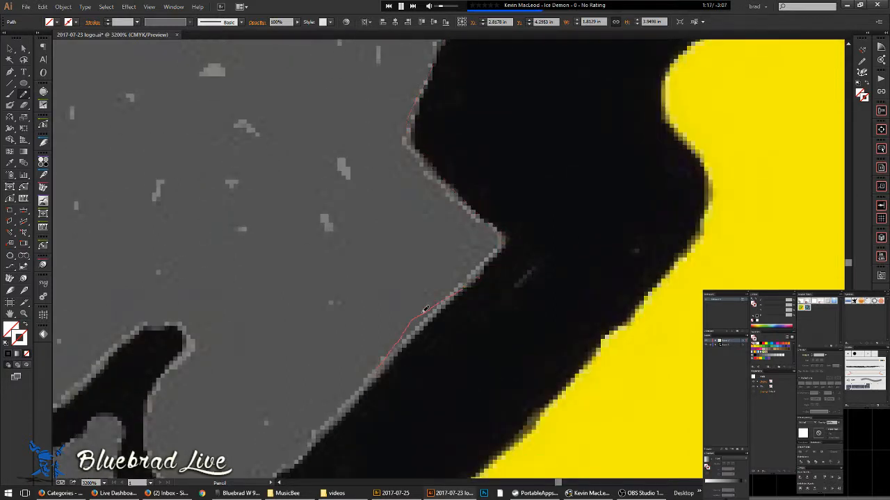
- Zoom out to see more of the artwork and undo the small stray tip path
drag(466, 250, 479, 253)
drag(398, 367, 467, 258)
key(ctrl+minus)
key(ctrl+minus)
key(ctrl+minus)
key(ctrl+z)
key(ctrl+z)
scroll(476, 198, up, 2)
- Trace the grey edge beside the yellow band up to the corner and along its lower edge
mouse_move(467, 209)
mouse_down()
mouse_move(525, 266)
mouse_move(531, 291)
mouse_move(382, 437)
mouse_up()
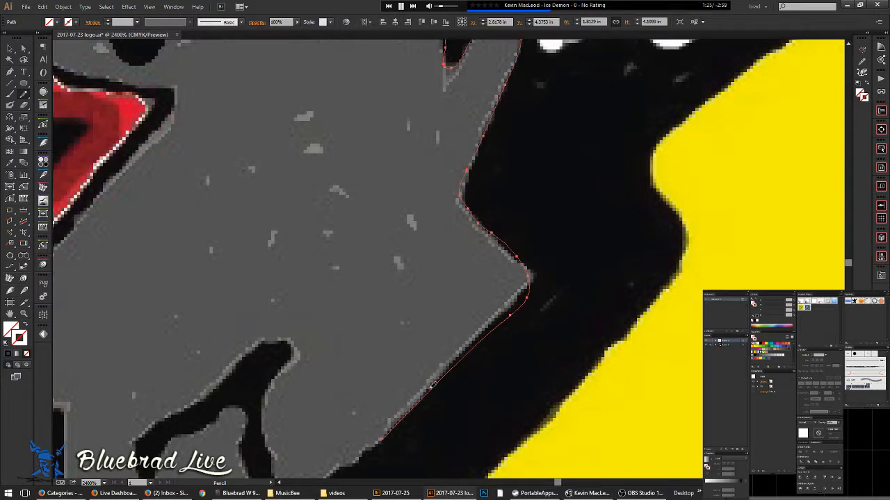
mouse_move(425, 391)
mouse_down()
mouse_move(538, 274)
mouse_move(539, 265)
mouse_move(479, 221)
mouse_up()
key(space)
mouse_move(527, 326)
mouse_down()
mouse_move(549, 149)
mouse_move(565, 149)
mouse_up()
scroll(393, 275, up, 2)
key(space)
mouse_move(419, 321)
mouse_down()
mouse_move(415, 275)
mouse_move(558, 220)
mouse_up()
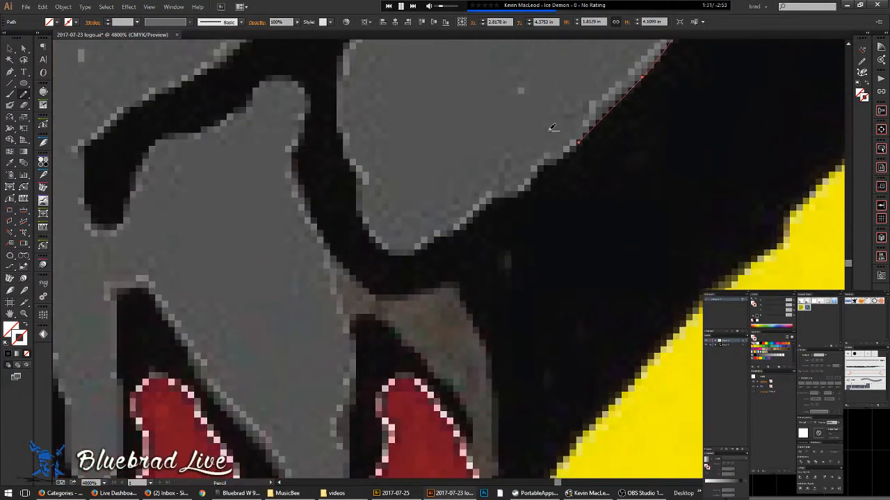
scroll(553, 135, up, 1)
mouse_move(582, 164)
mouse_down()
mouse_move(481, 238)
mouse_move(367, 296)
mouse_move(310, 296)
mouse_move(286, 263)
mouse_move(264, 172)
mouse_move(262, 57)
mouse_up()
scroll(374, 100, down, 1)
key(space)
mouse_move(347, 101)
mouse_down()
mouse_move(423, 297)
mouse_move(401, 265)
mouse_move(442, 204)
mouse_move(422, 189)
mouse_move(400, 196)
mouse_move(323, 268)
mouse_move(240, 320)
mouse_move(229, 337)
mouse_move(235, 374)
mouse_move(256, 377)
mouse_move(283, 319)
mouse_move(321, 314)
mouse_move(364, 284)
mouse_move(378, 304)
mouse_move(375, 348)
mouse_move(410, 412)
mouse_move(434, 426)
mouse_move(474, 419)
mouse_move(503, 461)
mouse_up()
- Trace the grey inner edge and the black drip's top and left edge above the red flames
mouse_move(507, 416)
mouse_down()
mouse_move(421, 234)
mouse_move(361, 197)
mouse_move(417, 221)
mouse_move(427, 270)
mouse_move(422, 324)
mouse_up()
mouse_move(413, 289)
mouse_down()
mouse_move(378, 237)
mouse_move(347, 217)
mouse_move(327, 345)
mouse_up()
drag(287, 325, 221, 231)
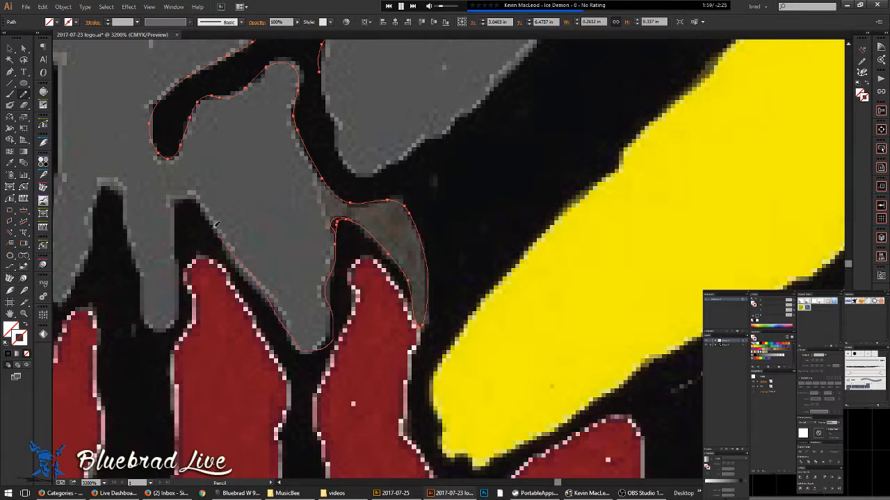
mouse_move(183, 206)
mouse_down()
mouse_move(183, 311)
mouse_move(141, 290)
mouse_up()
drag(125, 196, 108, 183)
mouse_move(88, 230)
mouse_down()
mouse_move(74, 282)
mouse_move(262, 205)
mouse_move(249, 258)
mouse_up()
- Undo the recent finger segments, then redo to restore the hole-and-fingers path and reselect it
scroll(259, 174, up, 1)
scroll(262, 173, up, 1)
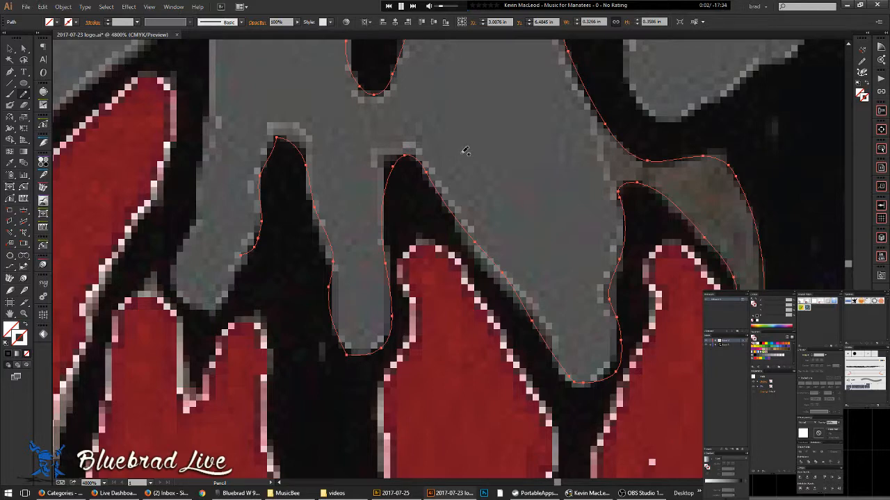
mouse_move(485, 231)
mouse_down()
mouse_move(396, 186)
mouse_move(410, 238)
mouse_move(441, 271)
mouse_up()
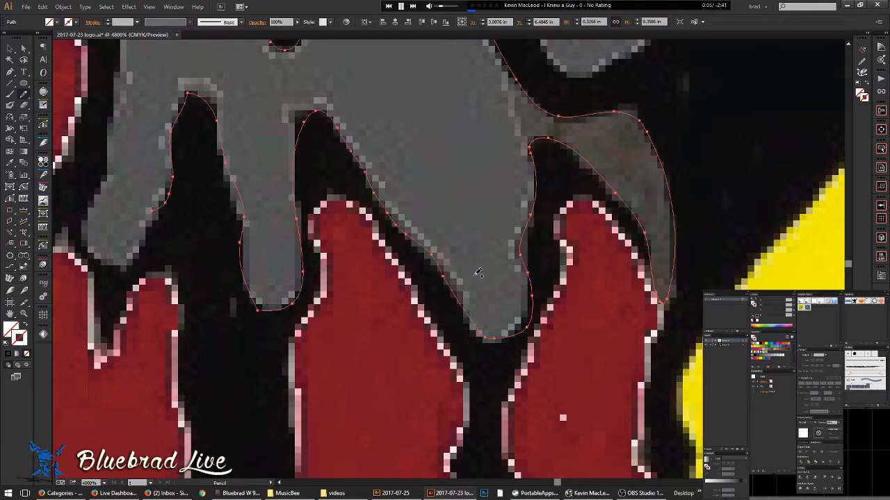
scroll(486, 205, down, 3)
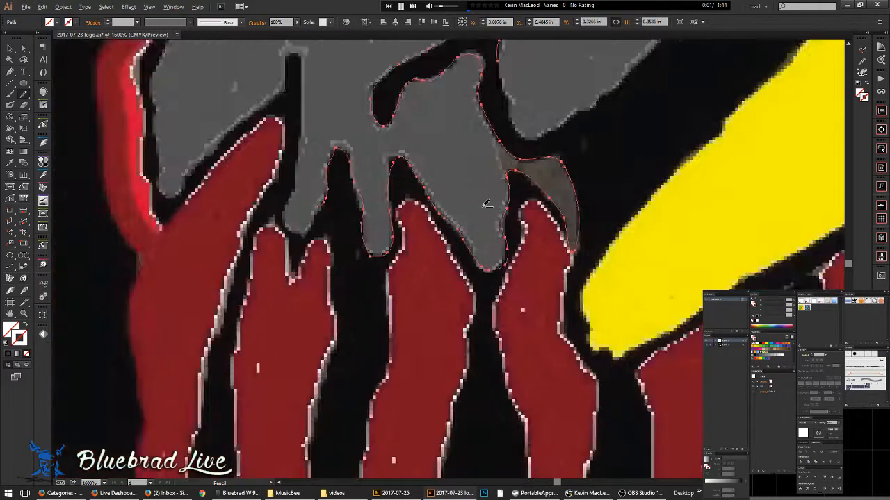
drag(454, 159, 467, 224)
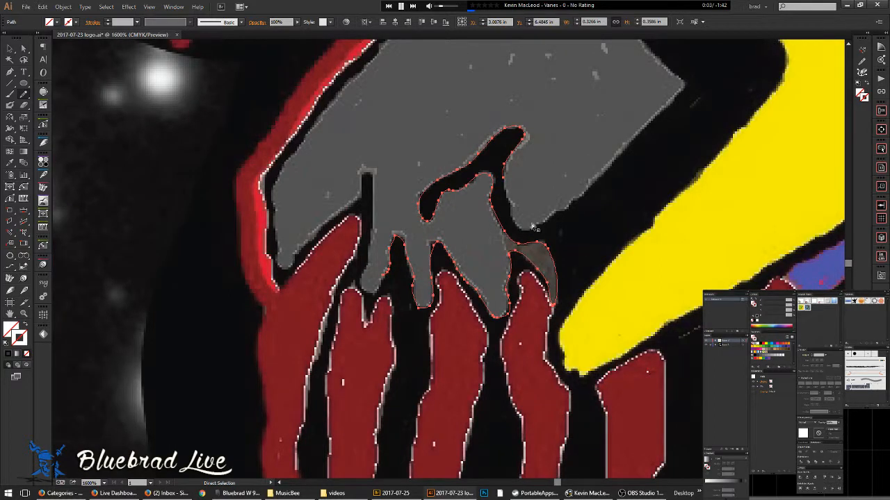
key(c)
key(v)
key(ctrl+z)
key(ctrl+z)
key(ctrl+z)
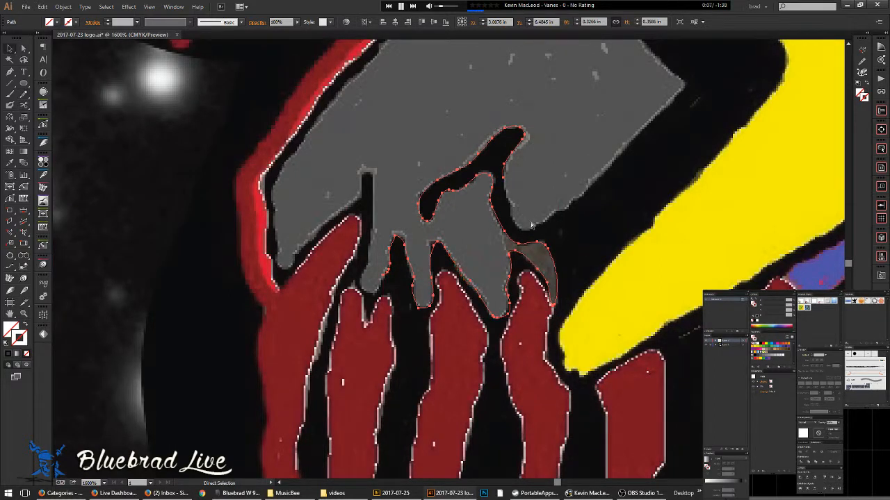
key(ctrl+z)
key(ctrl+z)
key(ctrl+z)
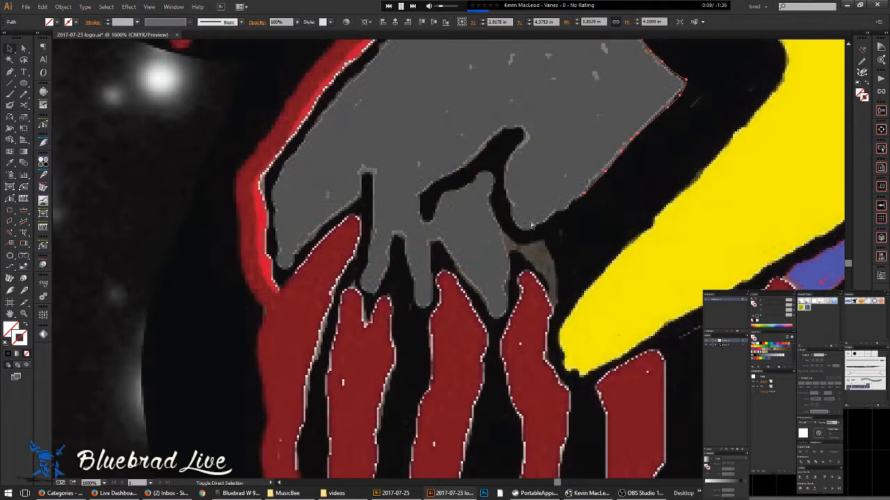
key(ctrl+shift+z)
key(ctrl+shift+z)
key(ctrl+shift+z)
key(v)
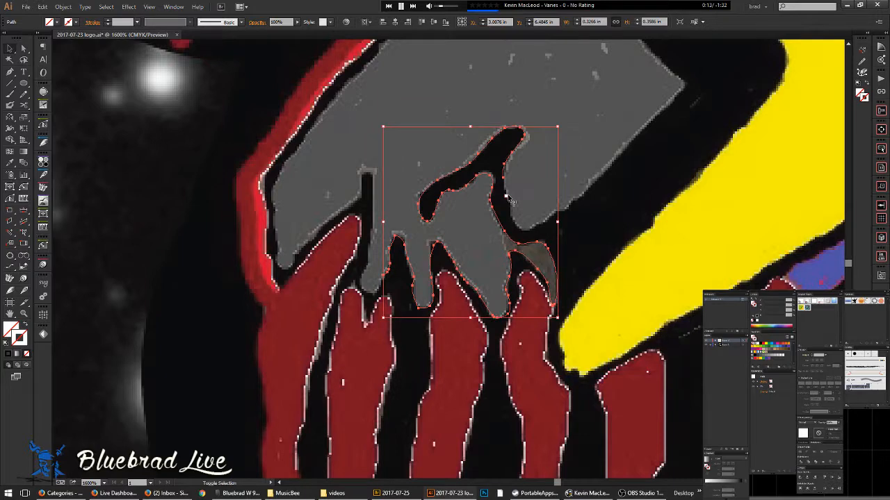
scroll(504, 177, up, 2)
scroll(504, 177, up, 3)
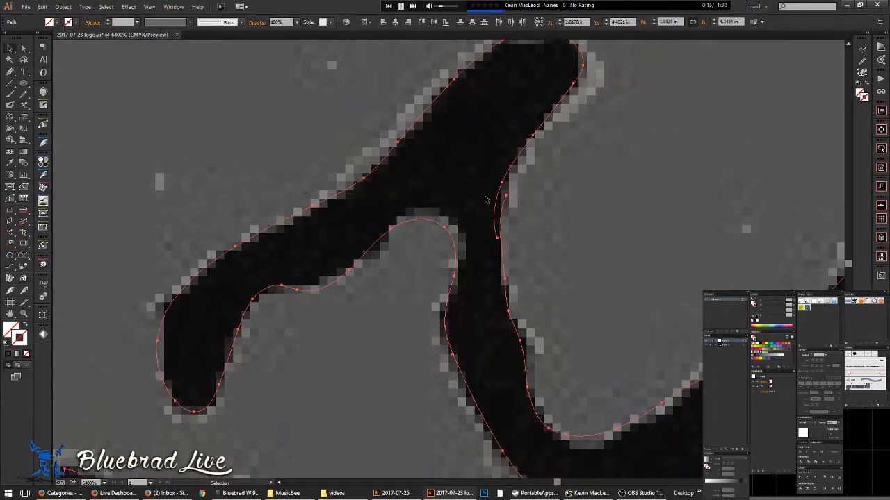
- Redraw the hook's right edge with the Pencil tool
key(n)
drag(509, 259, 499, 216)
scroll(522, 201, down, 4)
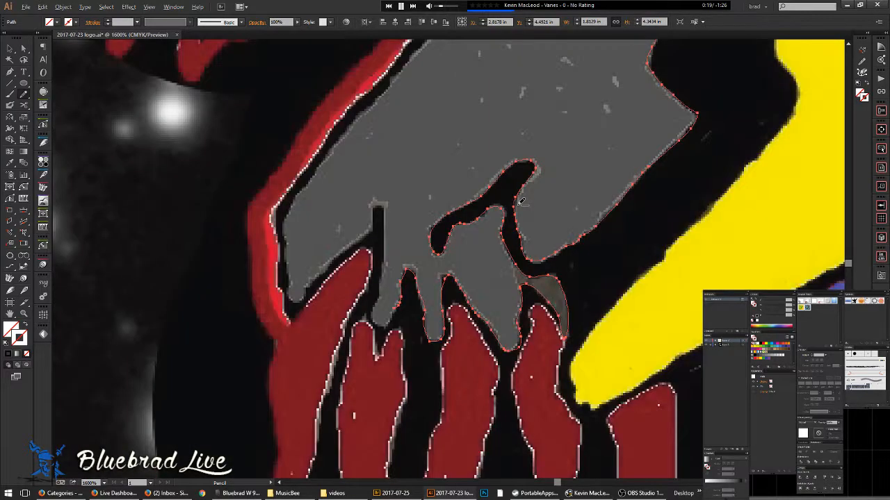
scroll(522, 201, down, 4)
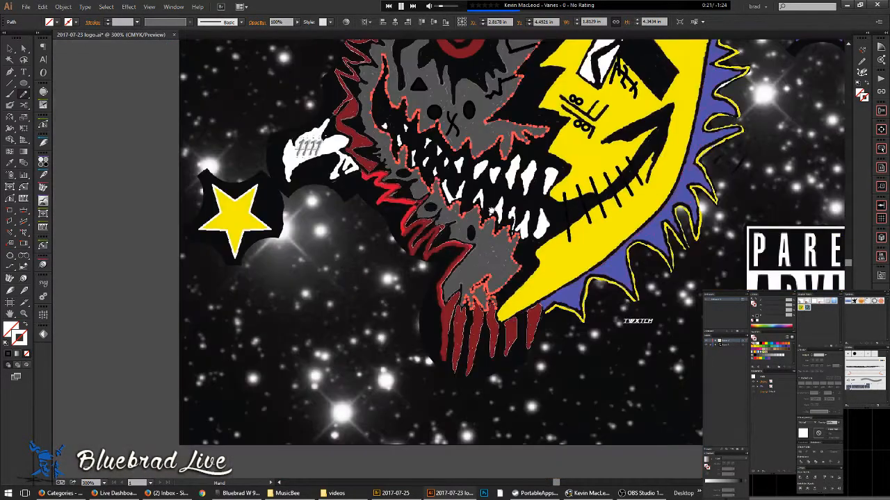
mouse_move(491, 178)
mouse_down()
mouse_move(475, 292)
mouse_move(465, 174)
mouse_up()
scroll(445, 237, up, 6)
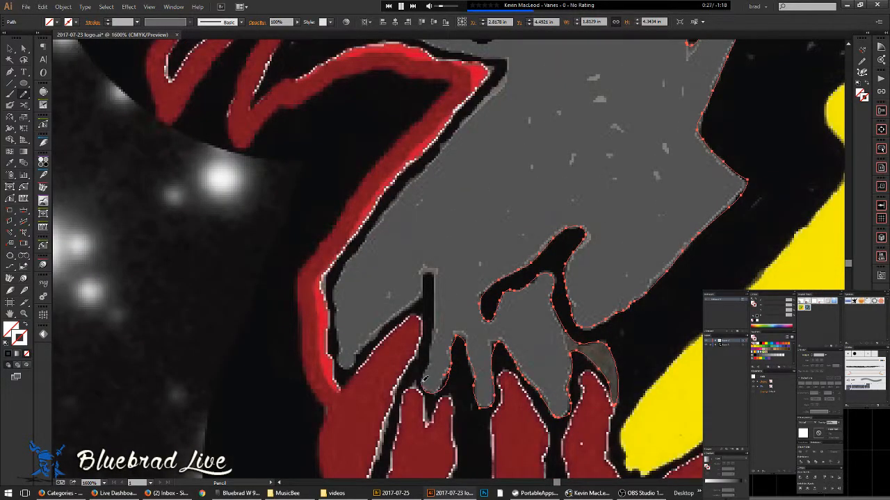
- Trace from the flame edge along the red edge and up the grey face's edge
drag(429, 363, 434, 324)
mouse_move(427, 280)
mouse_down()
mouse_move(353, 365)
mouse_move(341, 364)
mouse_move(335, 294)
mouse_move(351, 257)
mouse_up()
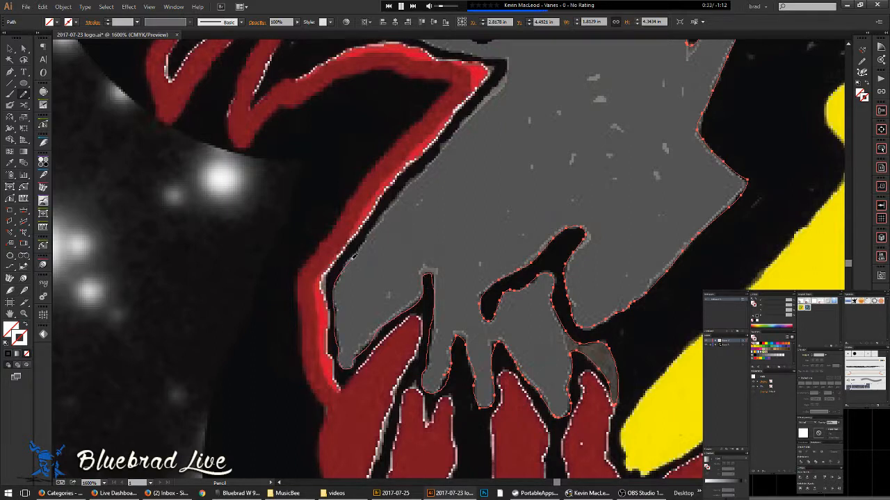
drag(376, 226, 397, 197)
drag(421, 169, 459, 122)
drag(463, 53, 442, 47)
drag(547, 86, 551, 189)
scroll(496, 203, up, 1)
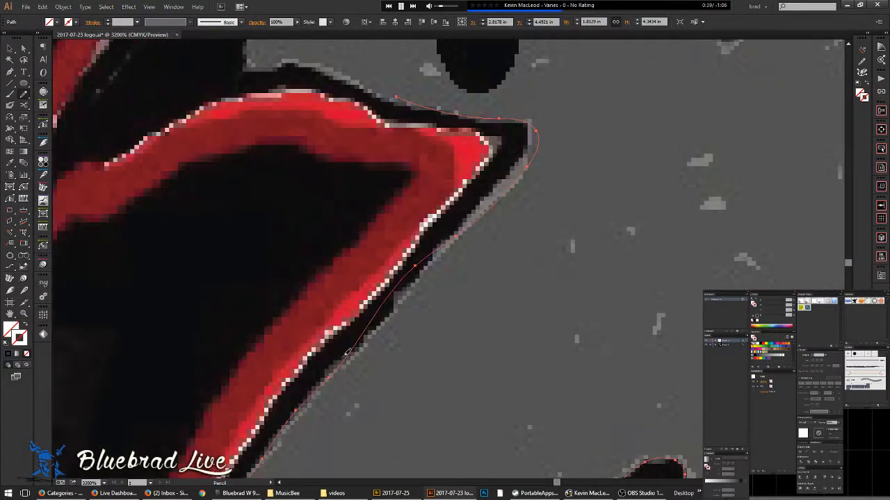
- Trace the lip's outer red edge to the corner and along the black outline's top
drag(377, 327, 438, 246)
drag(514, 270, 516, 341)
mouse_move(470, 374)
mouse_down()
mouse_move(538, 296)
mouse_move(553, 263)
mouse_move(442, 236)
mouse_up()
mouse_move(382, 219)
mouse_down()
mouse_move(322, 198)
mouse_move(263, 201)
mouse_move(277, 136)
mouse_up()
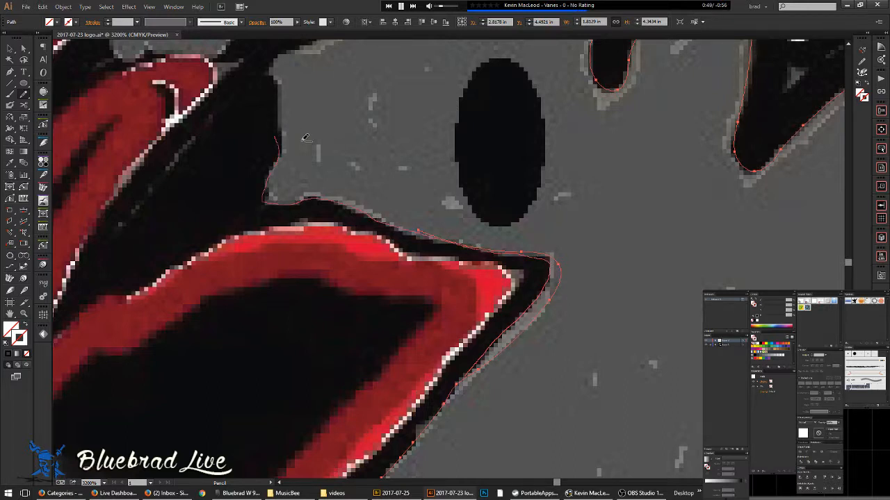
scroll(441, 197, down, 2)
- Redraw the grey shape's left edge upward from the red zigzag at high zoom
scroll(442, 185, up, 3)
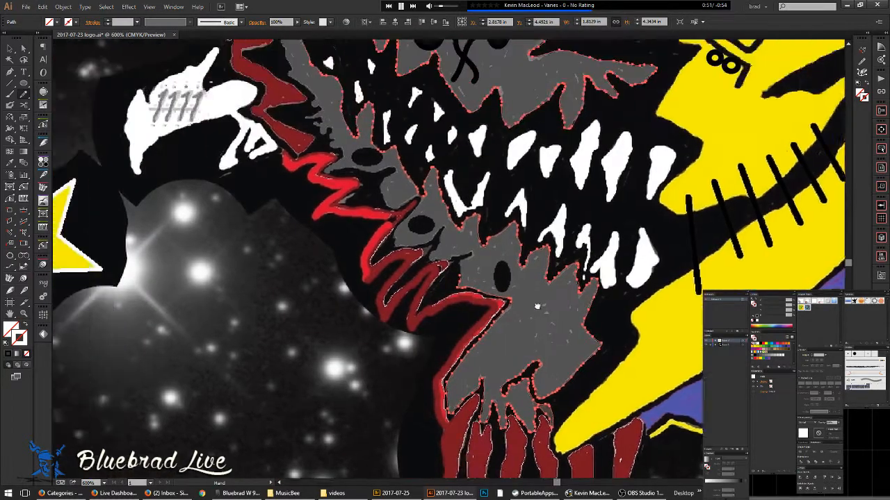
scroll(527, 294, up, 2)
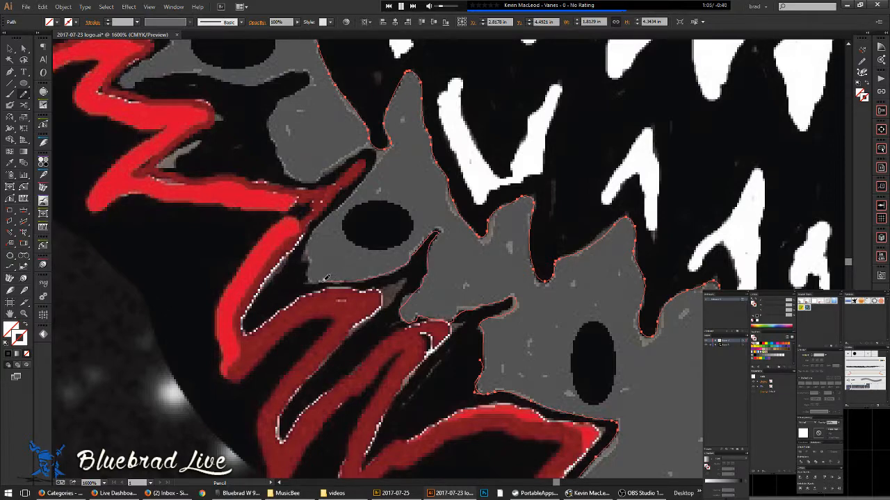
drag(310, 276, 310, 245)
mouse_move(338, 216)
mouse_down()
mouse_move(362, 179)
mouse_move(321, 167)
mouse_move(467, 128)
mouse_move(490, 84)
mouse_up()
scroll(354, 163, up, 2)
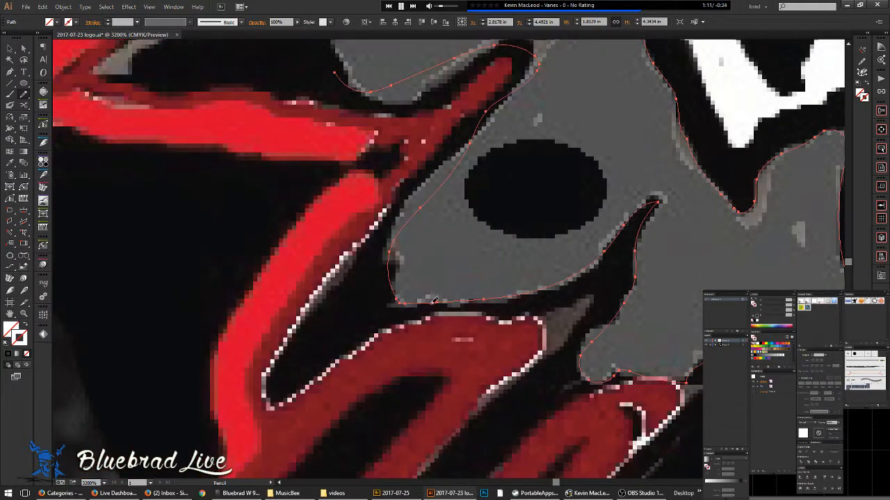
mouse_move(393, 259)
mouse_down()
mouse_move(413, 185)
mouse_move(481, 125)
mouse_up()
mouse_move(465, 164)
mouse_down()
mouse_move(440, 221)
mouse_move(354, 283)
mouse_move(452, 184)
mouse_up()
- Trace the grey shape's lower edge from the notch around the pointed tip
mouse_move(479, 129)
mouse_down()
mouse_move(448, 128)
mouse_move(354, 192)
mouse_move(314, 183)
mouse_up()
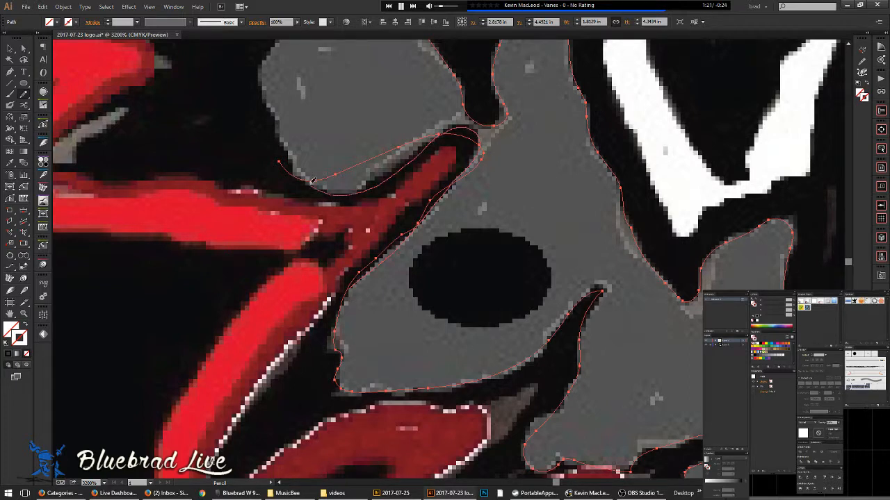
mouse_move(291, 153)
mouse_down()
mouse_move(300, 131)
mouse_move(356, 238)
mouse_move(379, 355)
mouse_move(370, 383)
mouse_move(340, 284)
mouse_move(353, 262)
mouse_move(398, 230)
mouse_up()
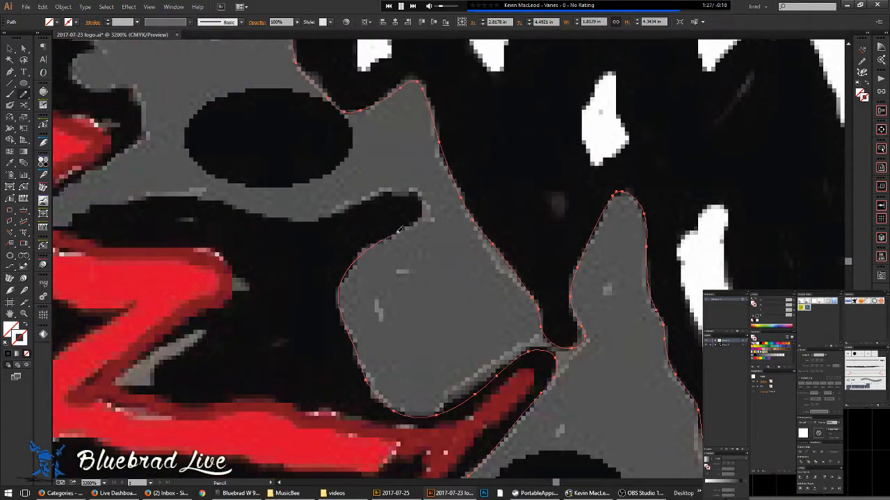
mouse_move(375, 192)
mouse_down()
mouse_move(320, 220)
mouse_move(291, 220)
mouse_move(213, 190)
mouse_up()
mouse_move(156, 197)
mouse_down()
mouse_move(82, 213)
mouse_move(454, 265)
mouse_move(458, 257)
mouse_up()
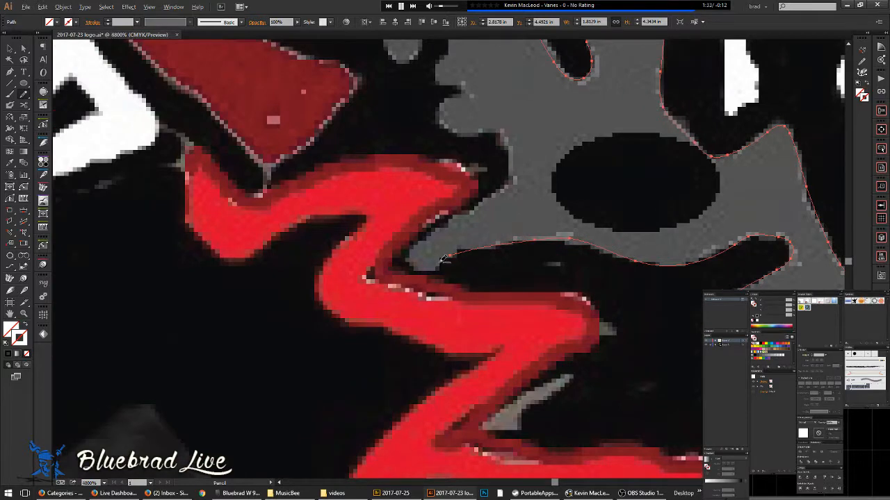
scroll(441, 262, up, 2)
mouse_move(476, 223)
mouse_down()
mouse_move(398, 252)
mouse_move(388, 235)
mouse_move(402, 202)
mouse_move(430, 178)
mouse_move(600, 63)
mouse_move(602, 80)
mouse_move(469, 329)
mouse_move(381, 376)
mouse_move(439, 323)
mouse_move(457, 265)
mouse_move(449, 240)
mouse_move(424, 228)
mouse_move(345, 222)
mouse_up()
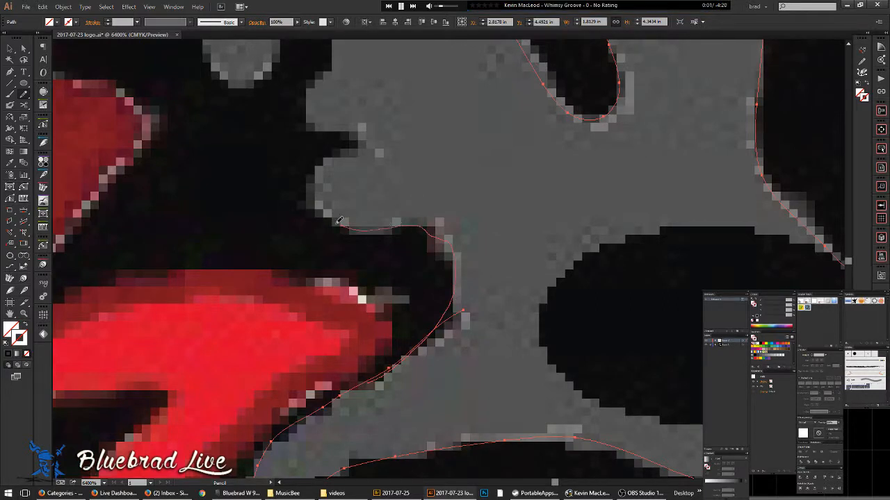
- Continue the pencil path up the grey edge and around the grey arm's left end
mouse_move(350, 148)
mouse_down()
mouse_move(327, 134)
mouse_move(310, 118)
mouse_move(329, 61)
mouse_up()
drag(383, 141, 450, 384)
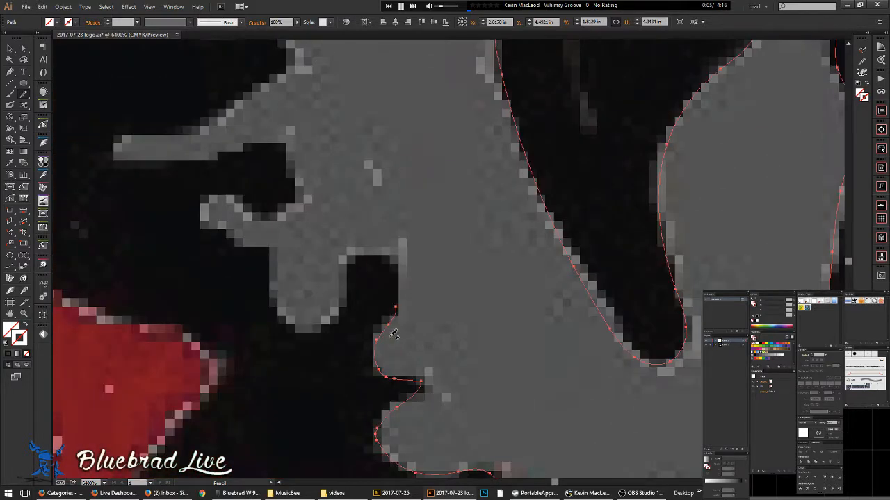
mouse_move(396, 299)
mouse_down()
mouse_move(396, 273)
mouse_move(381, 247)
mouse_move(355, 249)
mouse_move(333, 317)
mouse_move(298, 329)
mouse_move(278, 319)
mouse_move(267, 286)
mouse_move(271, 249)
mouse_move(198, 217)
mouse_move(216, 196)
mouse_move(251, 214)
mouse_move(285, 211)
mouse_move(300, 173)
mouse_up()
mouse_move(279, 141)
mouse_down()
mouse_move(182, 160)
mouse_move(108, 151)
mouse_move(192, 130)
mouse_up()
drag(255, 85, 292, 58)
scroll(360, 100, down, 3)
mouse_move(356, 103)
mouse_down()
mouse_move(437, 288)
mouse_move(456, 306)
mouse_up()
scroll(434, 274, up, 2)
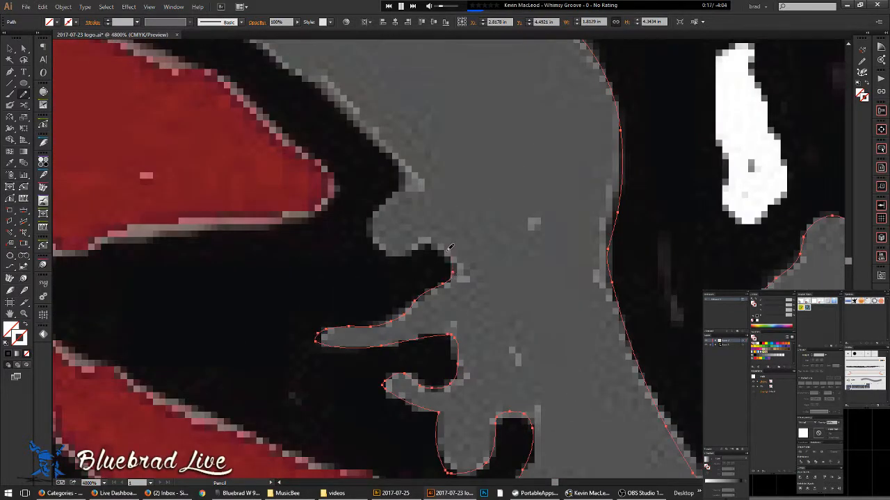
mouse_move(422, 244)
mouse_down()
mouse_move(375, 242)
mouse_move(373, 214)
mouse_move(401, 187)
mouse_up()
- Extend the pencil trace up the grey band's left edge
mouse_move(363, 120)
mouse_down()
mouse_move(465, 223)
mouse_move(524, 315)
mouse_move(564, 404)
mouse_move(535, 369)
mouse_up()
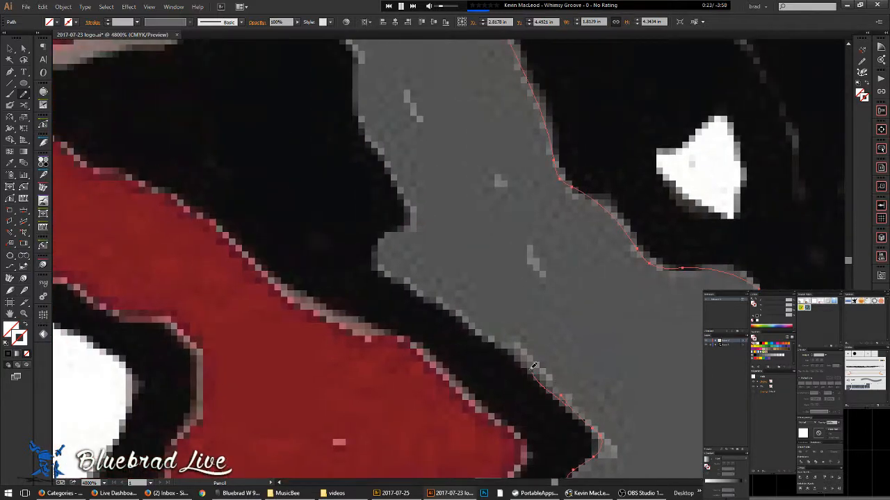
drag(406, 278, 380, 256)
mouse_move(395, 177)
mouse_down()
mouse_move(352, 107)
mouse_move(351, 66)
mouse_up()
mouse_move(370, 117)
mouse_down()
mouse_move(445, 266)
mouse_move(488, 383)
mouse_up()
mouse_move(475, 323)
mouse_down()
mouse_move(445, 232)
mouse_move(468, 115)
mouse_up()
mouse_move(461, 151)
mouse_down()
mouse_move(503, 303)
mouse_move(505, 378)
mouse_up()
drag(510, 342, 492, 276)
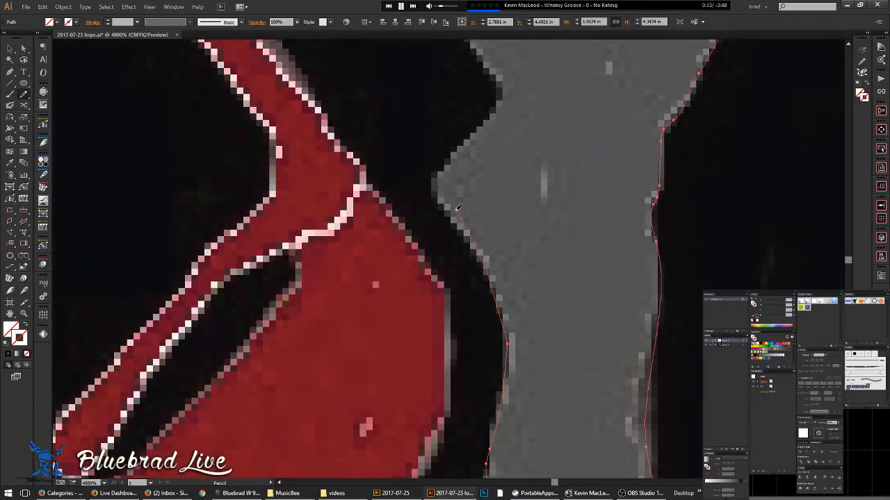
mouse_move(468, 139)
mouse_down()
mouse_move(501, 101)
mouse_move(497, 82)
mouse_up()
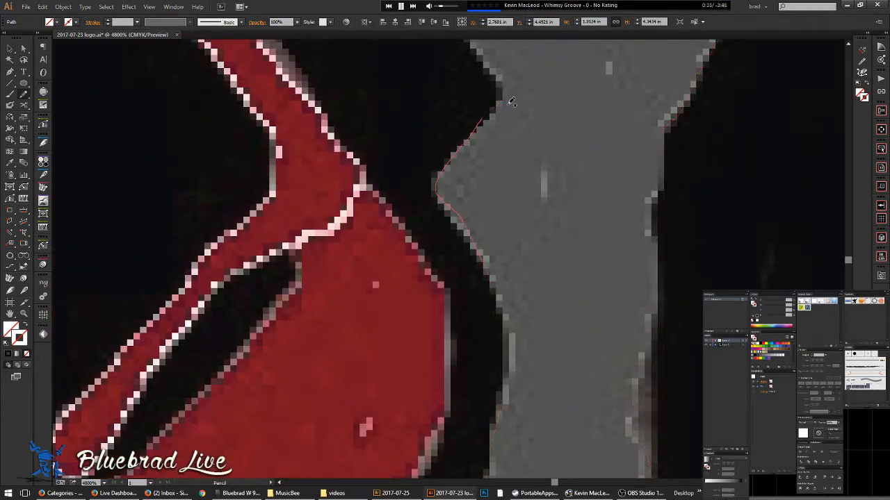
drag(546, 180, 563, 357)
drag(524, 264, 524, 353)
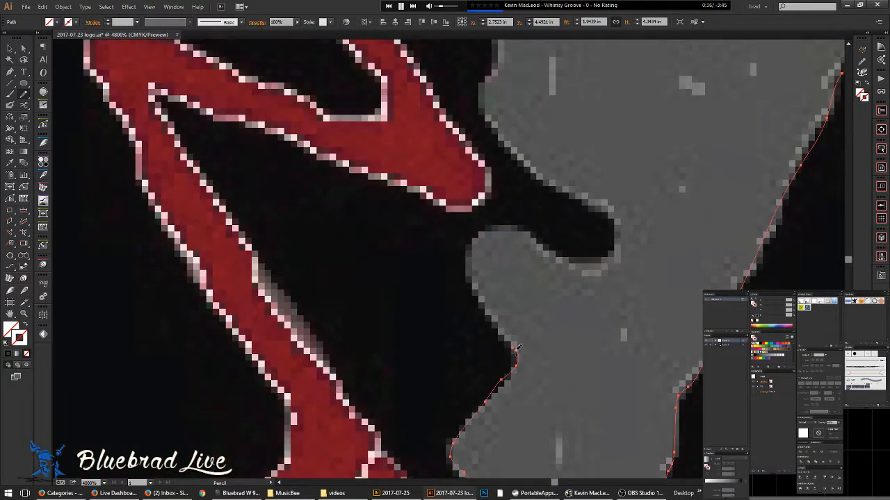
- Trace over the grey shape's top, around the dark spike's tip and up its right side
mouse_move(486, 293)
mouse_down()
mouse_move(473, 260)
mouse_move(478, 236)
mouse_move(520, 226)
mouse_up()
mouse_move(600, 256)
mouse_down()
mouse_move(611, 215)
mouse_move(544, 172)
mouse_move(482, 113)
mouse_move(497, 68)
mouse_move(549, 340)
mouse_move(532, 280)
mouse_move(537, 238)
mouse_move(571, 246)
mouse_move(617, 231)
mouse_move(675, 234)
mouse_move(730, 243)
mouse_move(788, 269)
mouse_move(813, 247)
mouse_move(781, 158)
mouse_up()
mouse_move(817, 207)
mouse_down()
mouse_move(549, 146)
mouse_move(508, 208)
mouse_move(389, 282)
mouse_up()
scroll(596, 170, down, 2)
scroll(386, 271, up, 1)
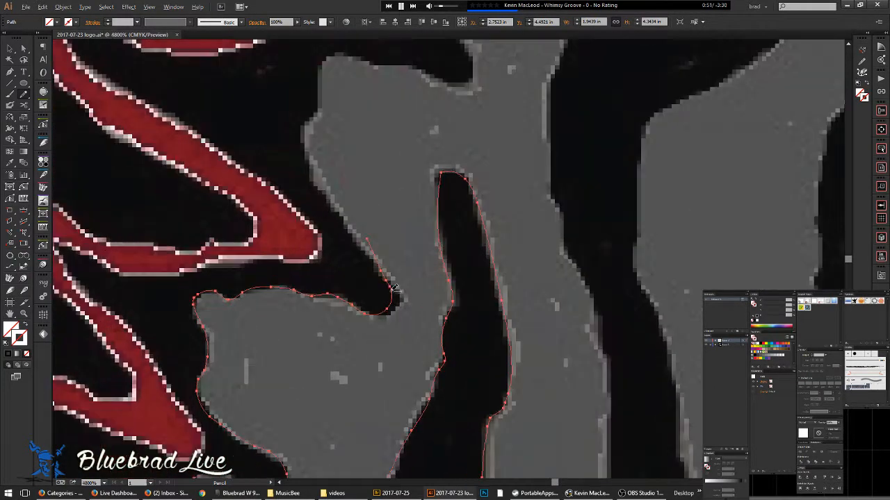
scroll(393, 284, up, 1)
- Redraw the grey shape's rough lower and upper-left edges more smoothly, then zoom out to 400%
mouse_move(252, 328)
mouse_down()
mouse_move(280, 331)
mouse_move(362, 368)
mouse_move(389, 370)
mouse_move(415, 354)
mouse_up()
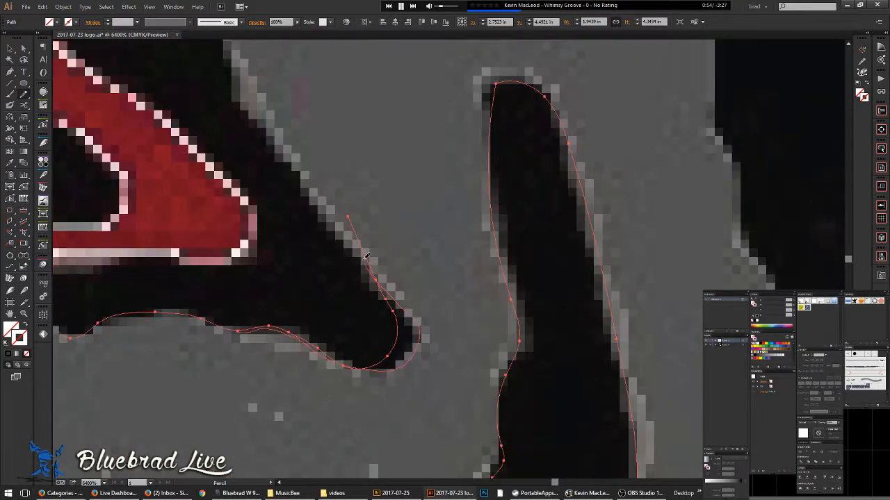
mouse_move(232, 57)
mouse_down()
mouse_move(339, 417)
mouse_move(384, 431)
mouse_move(377, 385)
mouse_up()
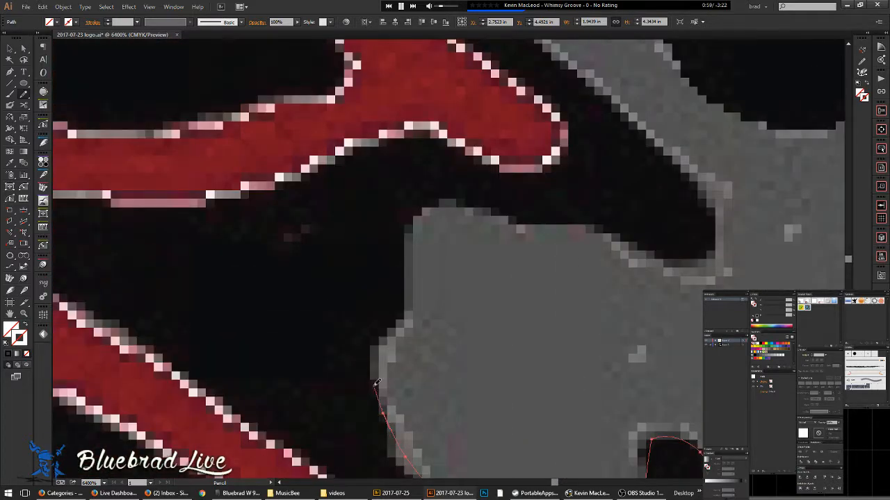
mouse_move(391, 333)
mouse_down()
mouse_move(439, 202)
mouse_move(596, 225)
mouse_move(672, 265)
mouse_up()
mouse_move(718, 232)
mouse_down()
mouse_move(675, 152)
mouse_move(589, 76)
mouse_up()
key(space)
mouse_move(673, 202)
mouse_down()
mouse_move(672, 224)
mouse_move(785, 491)
mouse_up()
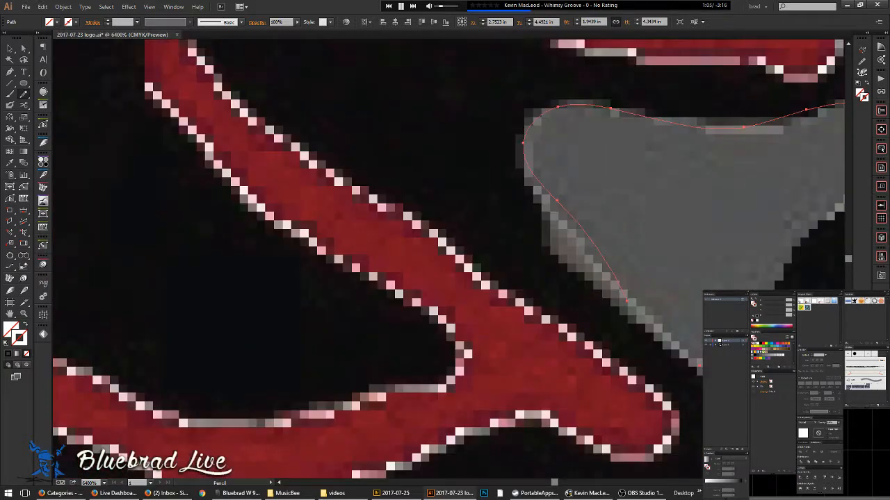
mouse_move(651, 327)
mouse_down()
mouse_move(561, 253)
mouse_move(530, 177)
mouse_up()
drag(533, 137, 531, 129)
scroll(547, 203, down, 8)
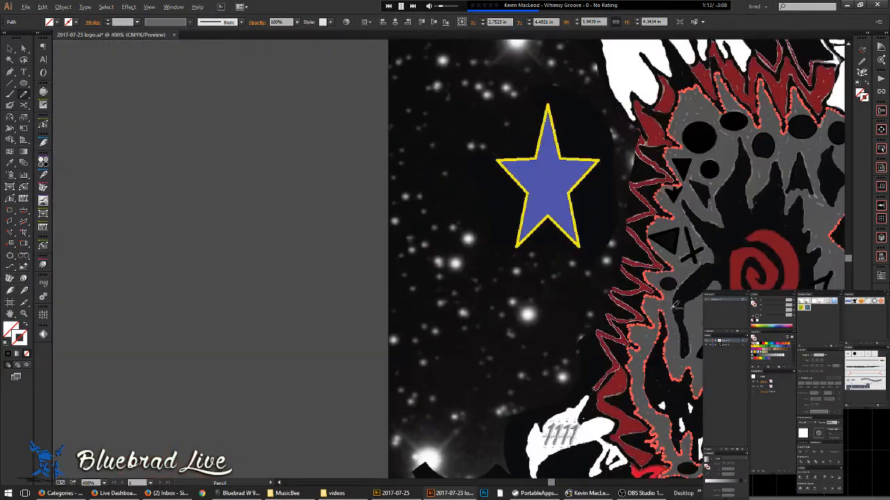
scroll(676, 306, down, 1)
drag(676, 306, 406, 243)
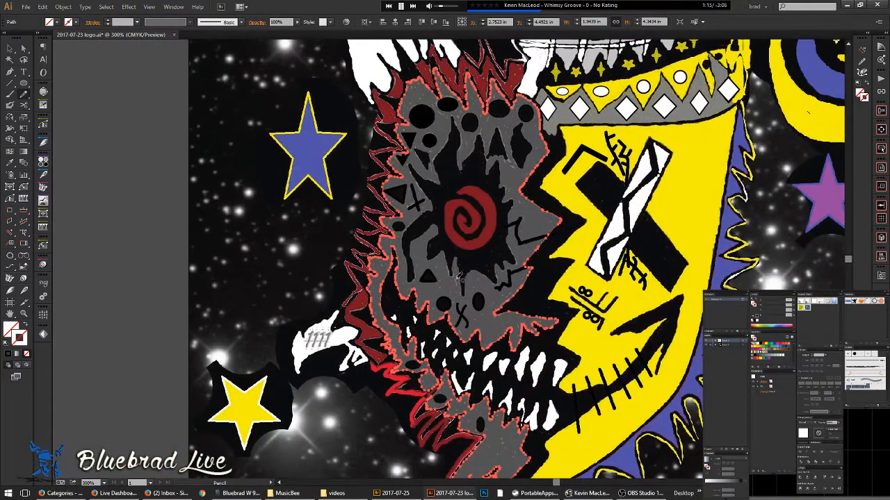
scroll(458, 254, up, 3)
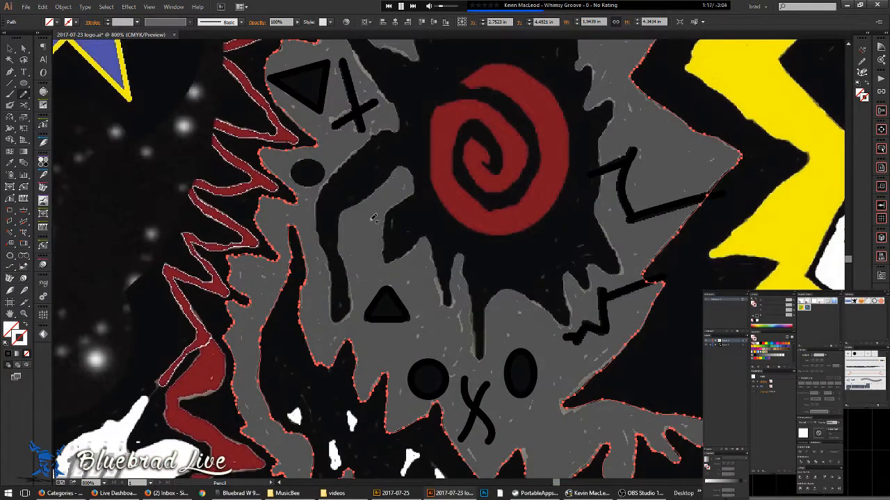
scroll(341, 308, up, 2)
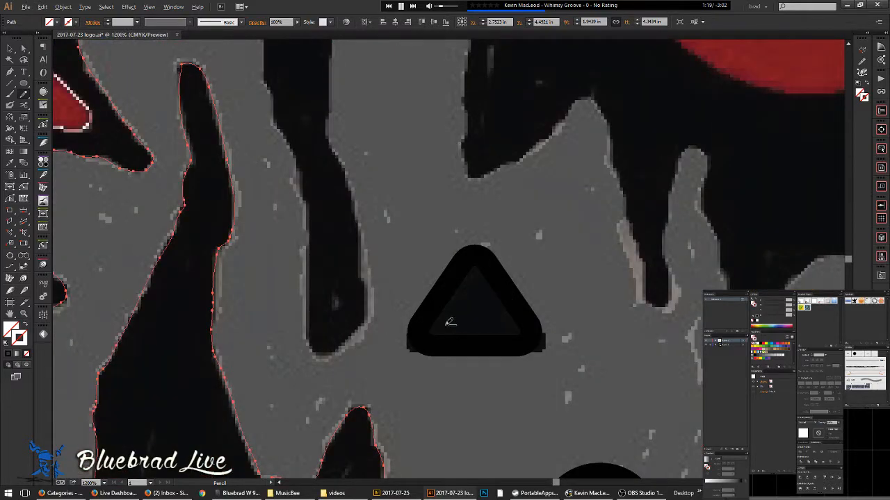
scroll(451, 322, down, 3)
drag(424, 374, 364, 132)
drag(545, 382, 506, 335)
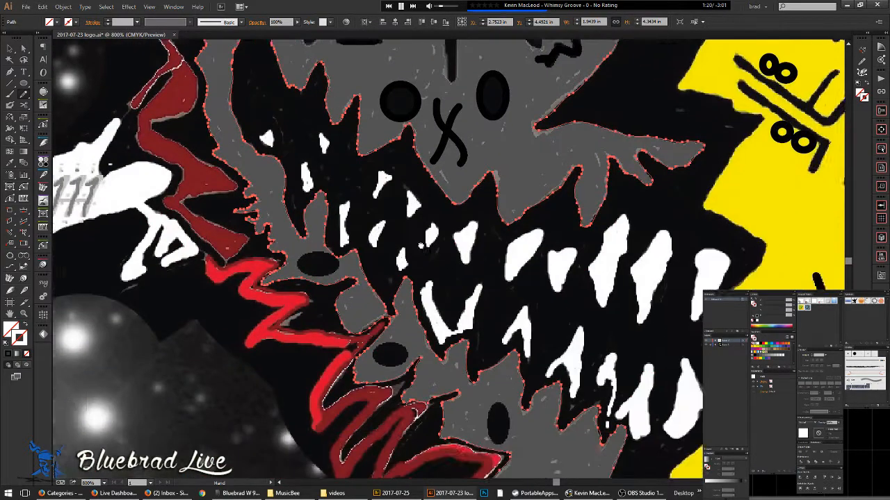
scroll(506, 274, down, 6)
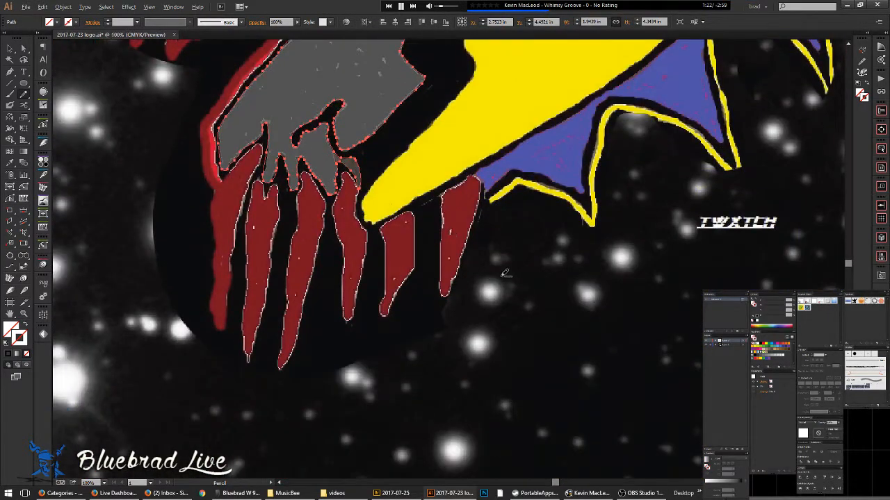
scroll(506, 274, down, 1)
drag(506, 273, 437, 357)
key(v)
click(657, 273)
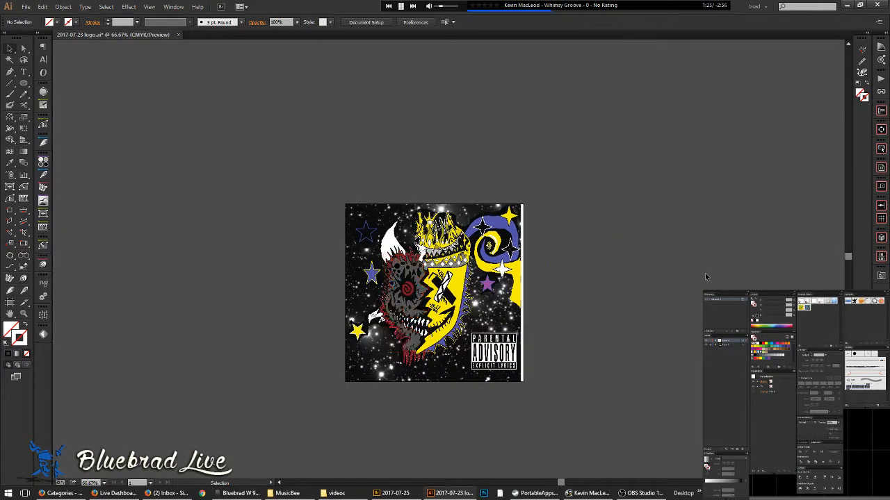
key(a)
key(ctrl+y)
scroll(419, 295, up, 3)
scroll(419, 296, up, 1)
scroll(559, 313, down, 1)
drag(546, 332, 421, 230)
key(ctrl+y)
scroll(414, 286, up, 2)
scroll(415, 285, down, 1)
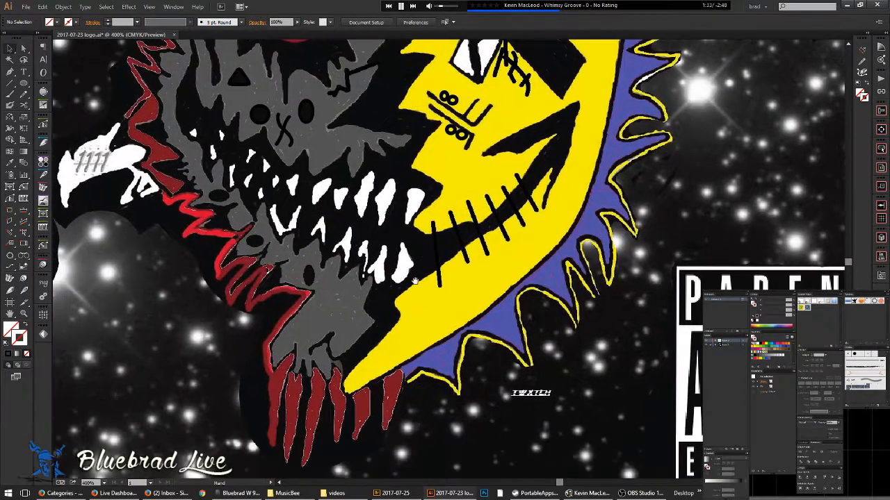
scroll(399, 308, up, 2)
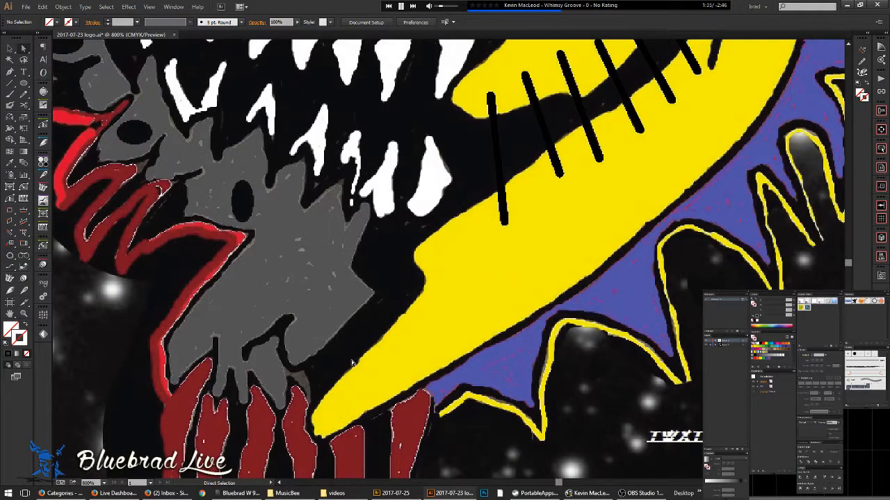
key(p)
key(n)
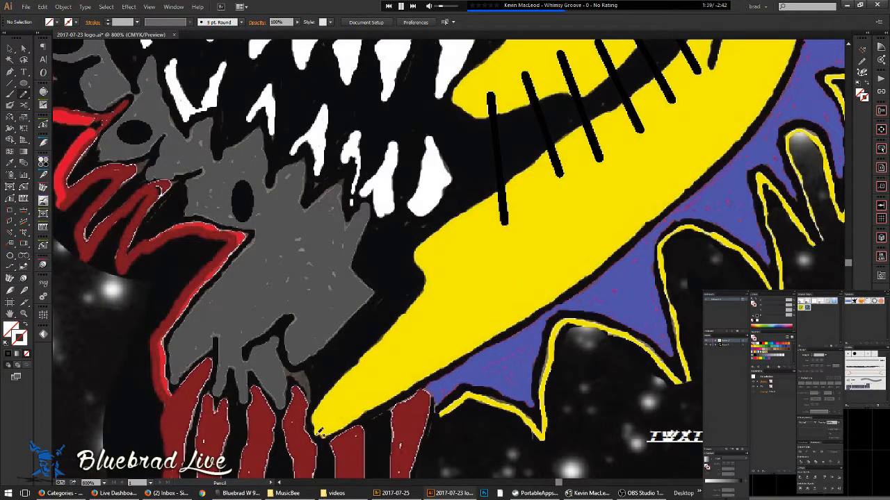
- Trace a stroke along the yellow face's lower-left edge
mouse_move(317, 421)
mouse_down()
mouse_move(332, 386)
mouse_move(362, 362)
mouse_up()
drag(423, 262, 415, 257)
scroll(411, 301, up, 3)
mouse_move(342, 388)
mouse_down()
mouse_move(411, 324)
mouse_move(497, 209)
mouse_up()
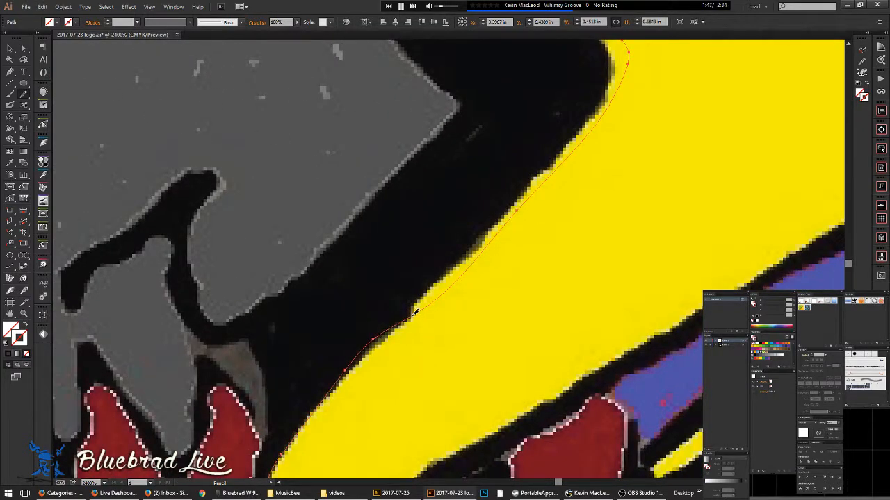
drag(348, 378, 480, 246)
scroll(424, 293, up, 1)
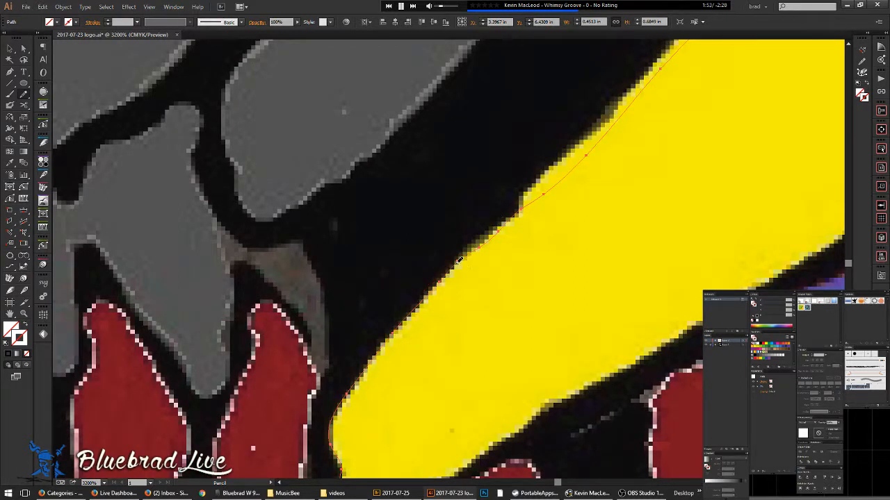
- Redraw the uneven stretches of the yellow edge path
drag(538, 172, 656, 61)
drag(683, 104, 561, 218)
mouse_move(430, 272)
mouse_down()
mouse_move(489, 229)
mouse_move(535, 175)
mouse_up()
drag(565, 132, 601, 96)
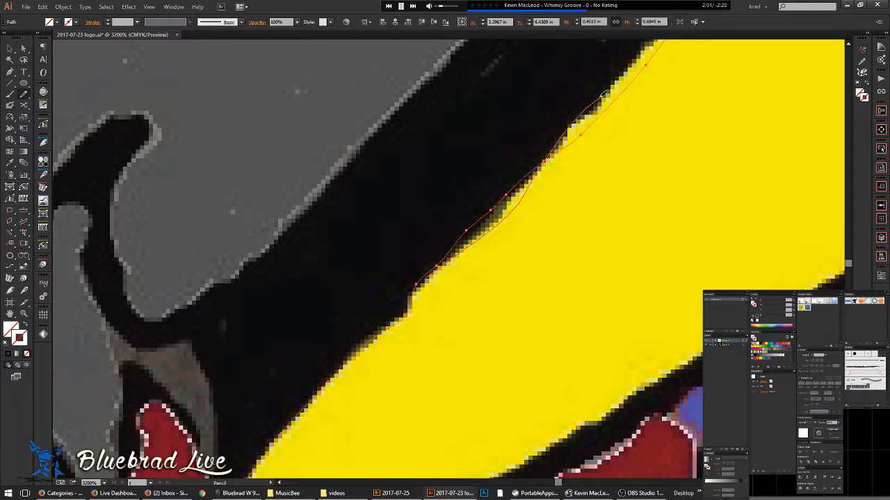
mouse_move(637, 69)
mouse_down()
mouse_move(645, 62)
mouse_move(603, 191)
mouse_up()
scroll(575, 183, down, 3)
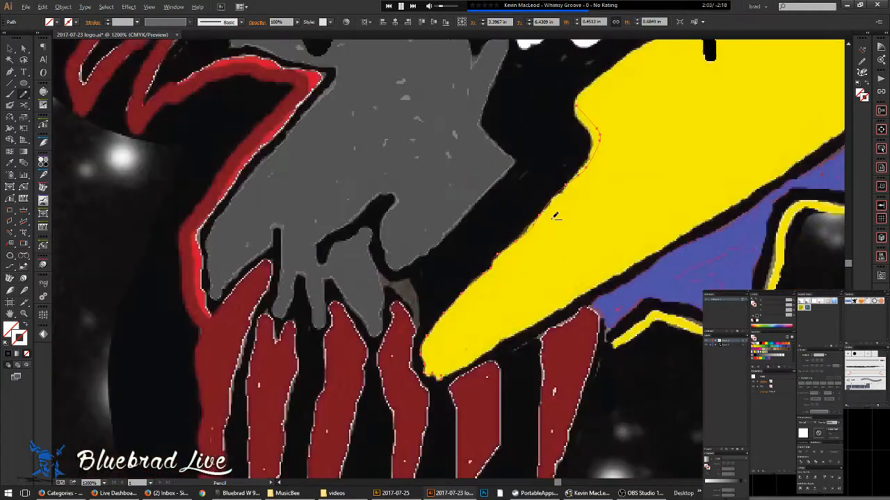
drag(492, 286, 383, 294)
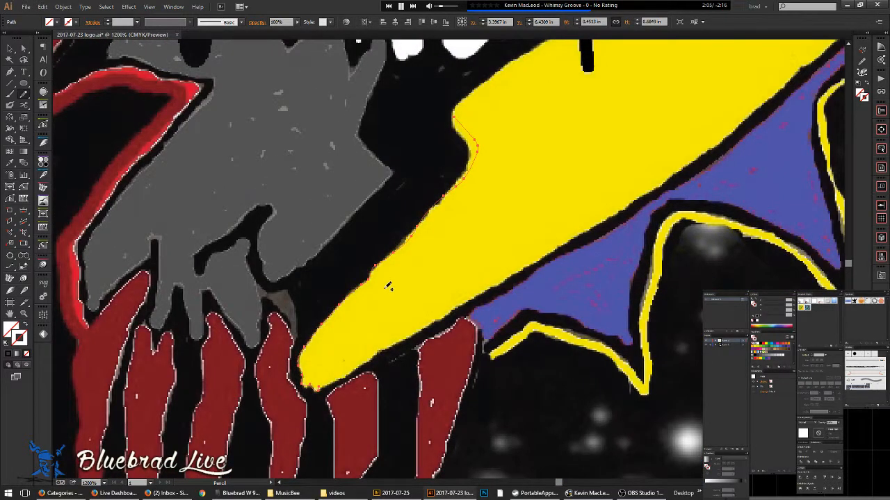
- With InkScribe, fit an anchor to the yellow curve and add smooth curved anchors at its top
key(p)
scroll(478, 180, up, 2)
drag(476, 178, 433, 321)
key(shift+p)
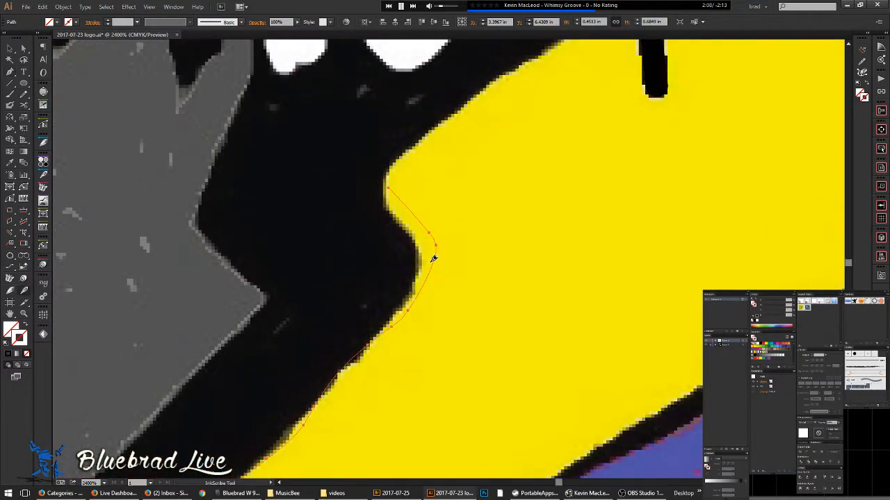
drag(434, 257, 402, 202)
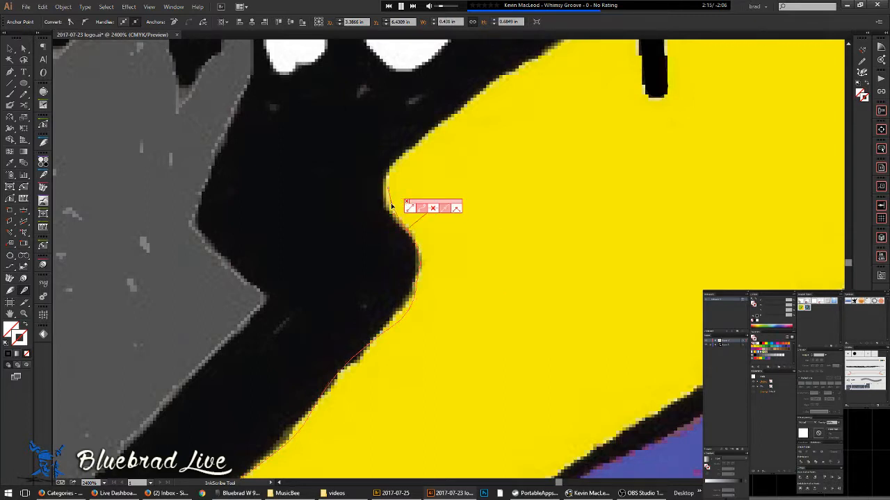
click(385, 200)
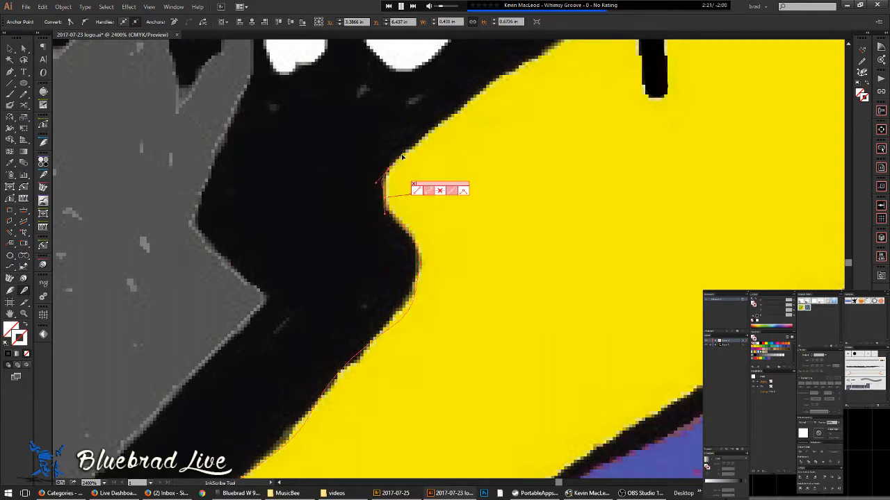
drag(399, 160, 313, 233)
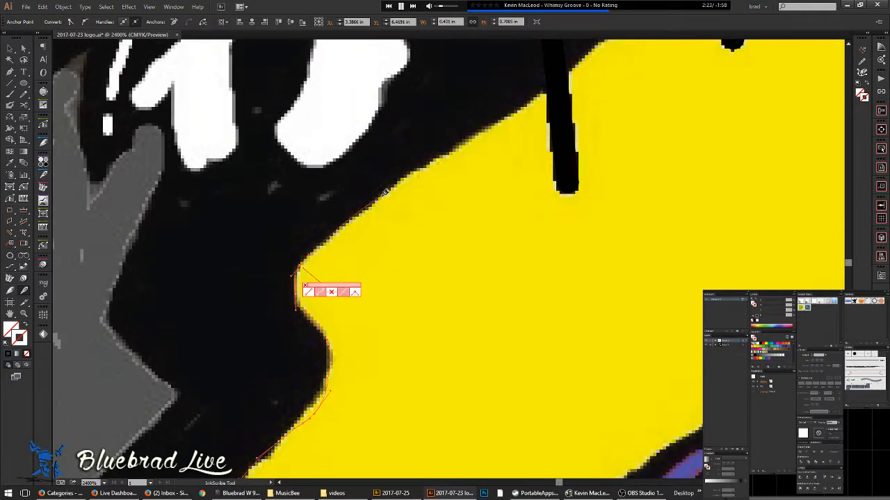
drag(405, 179, 407, 175)
drag(498, 125, 467, 133)
- Add more curved anchors up the yellow/black edge
scroll(442, 138, up, 1)
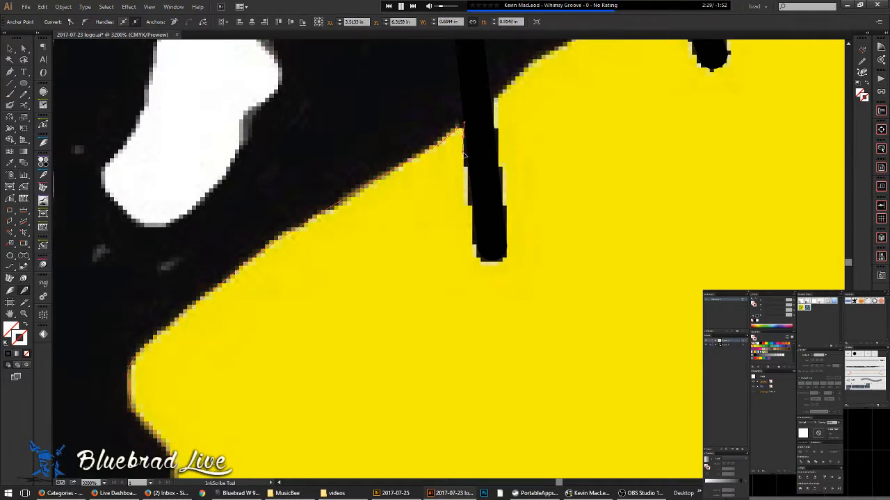
drag(471, 223, 499, 260)
drag(507, 201, 508, 180)
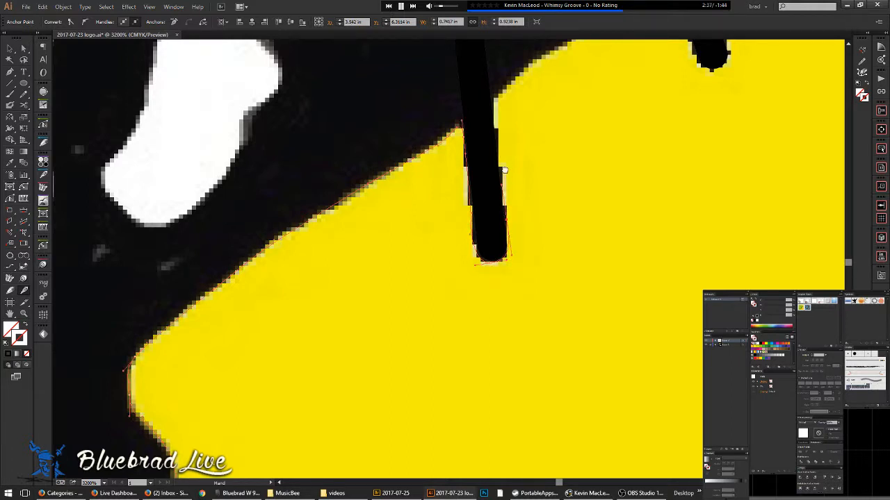
scroll(501, 198, up, 2)
drag(499, 165, 421, 252)
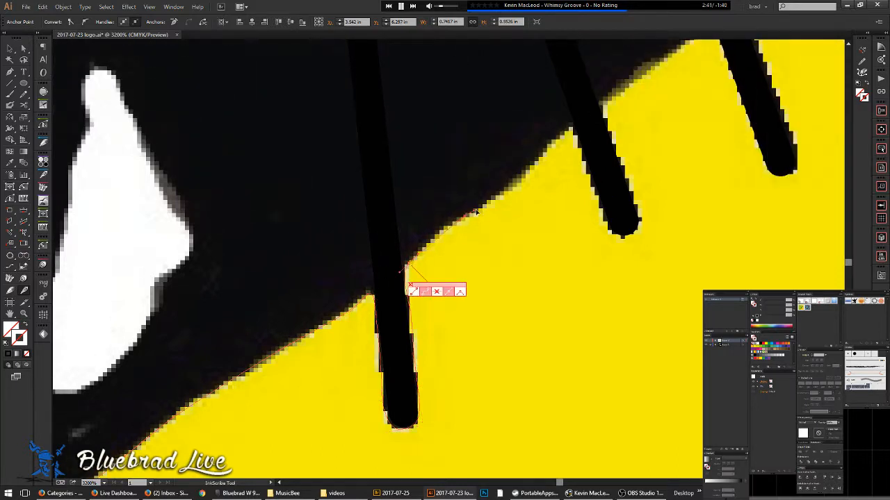
scroll(423, 240, up, 2)
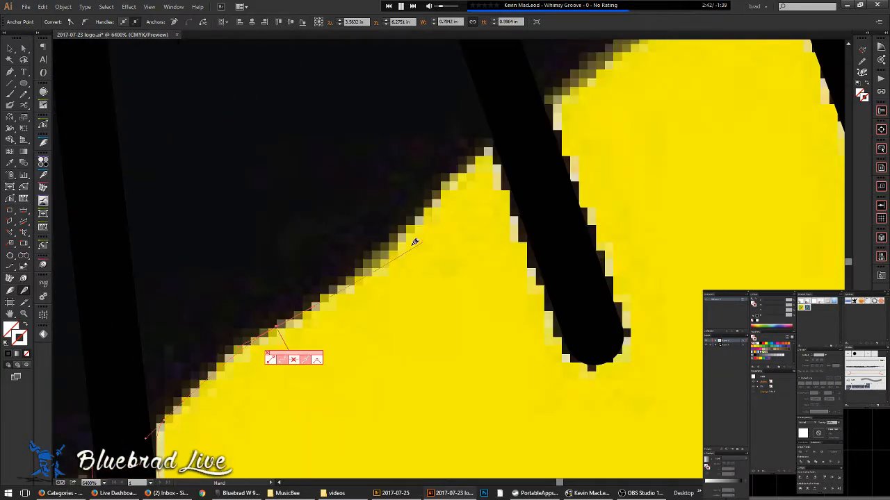
drag(427, 208, 466, 170)
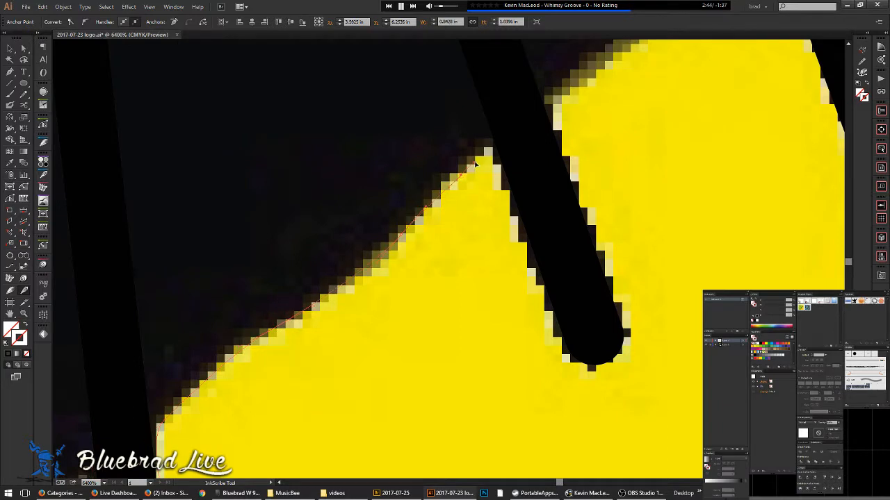
click(519, 253)
- Undo the stray last anchors and their misplaced segments
key(ctrl+z)
key(ctrl+z)
scroll(485, 153, down, 1)
drag(485, 217, 365, 303)
drag(440, 225, 458, 213)
key(ctrl+z)
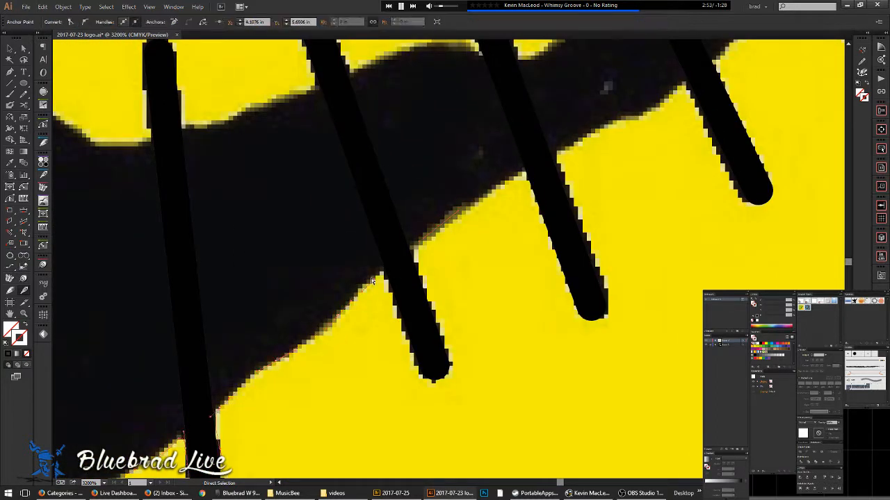
- Place anchors along the mouth edge past the tooth strokes to the next black stroke
click(369, 286)
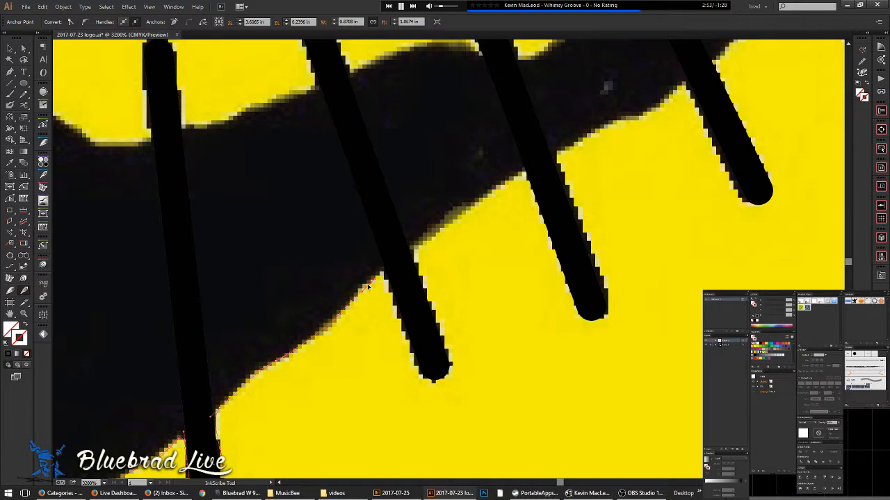
drag(568, 146, 367, 257)
click(451, 220)
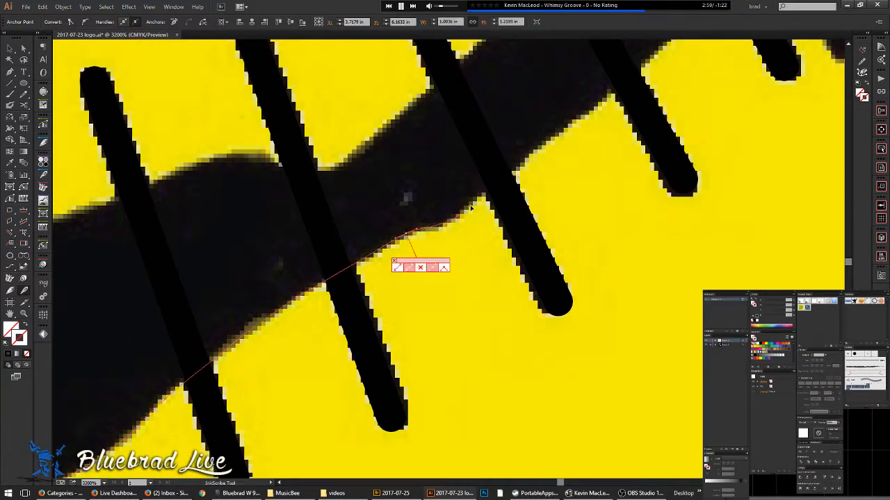
drag(565, 146, 388, 295)
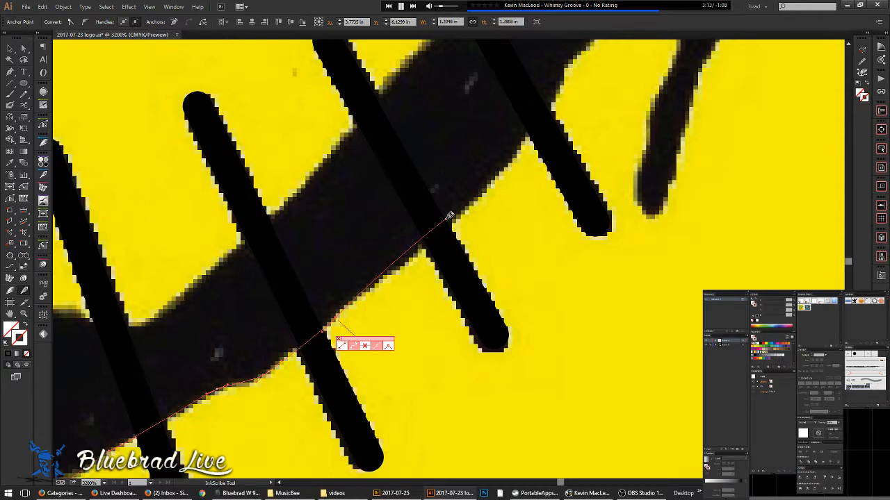
click(453, 221)
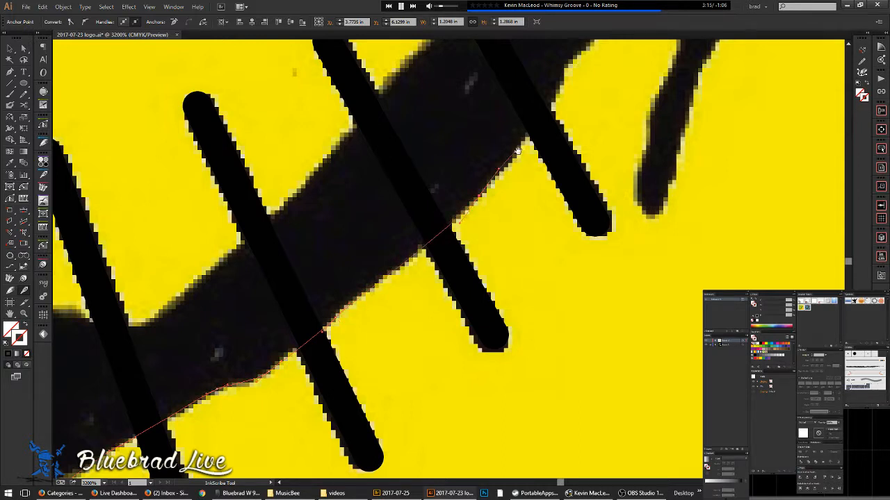
drag(513, 159, 412, 270)
drag(457, 201, 469, 172)
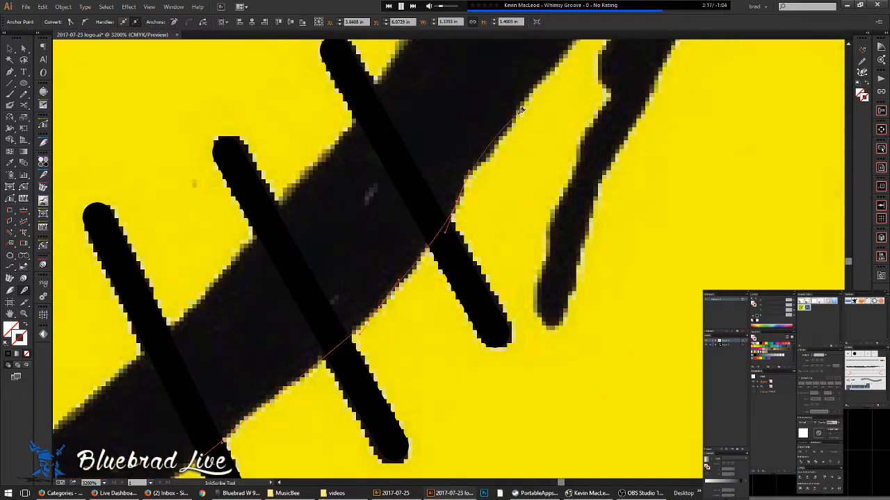
click(504, 130)
drag(502, 129, 326, 314)
- Place curved anchors up along the narrow black stroke's edge
scroll(324, 312, down, 2)
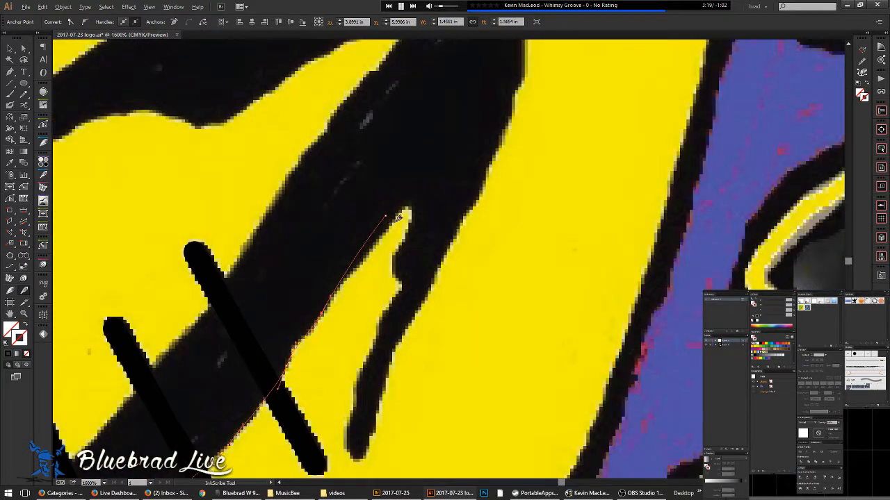
scroll(394, 219, down, 1)
scroll(394, 219, up, 1)
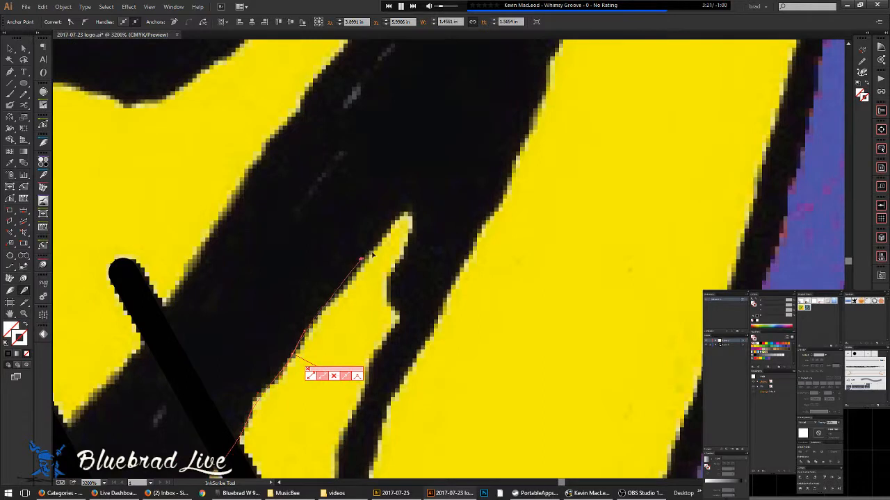
drag(411, 228, 390, 200)
scroll(385, 186, up, 1)
mouse_move(376, 231)
mouse_down()
mouse_move(388, 266)
mouse_move(404, 205)
mouse_move(362, 241)
mouse_up()
drag(373, 284, 358, 232)
drag(345, 307, 389, 200)
- Continue curved anchors up the stroke's right edge and around its tip
drag(395, 303, 417, 299)
drag(444, 175, 452, 149)
drag(423, 191, 350, 324)
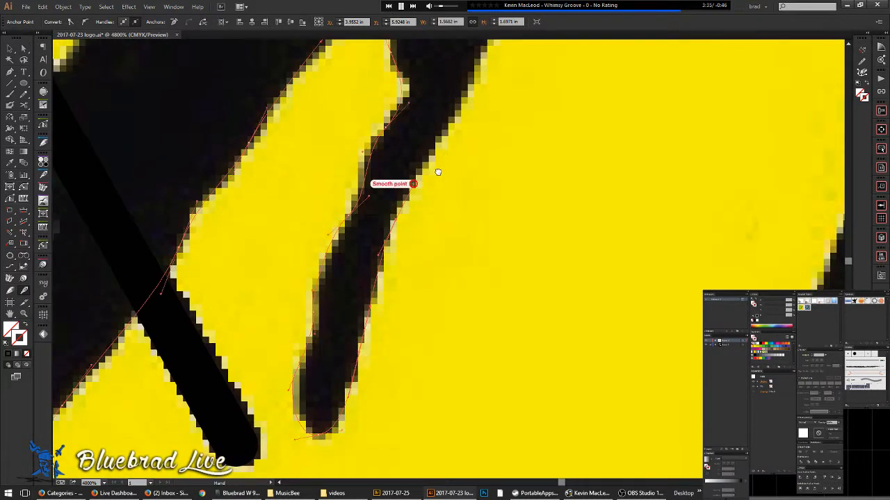
drag(443, 155, 394, 209)
drag(391, 243, 426, 181)
drag(494, 114, 345, 244)
drag(383, 173, 364, 271)
drag(372, 218, 381, 203)
drag(393, 130, 355, 358)
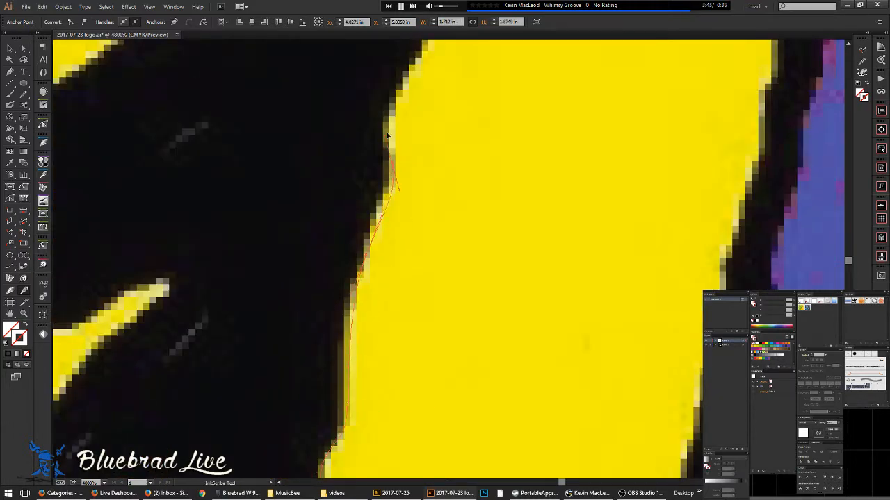
drag(396, 166, 391, 332)
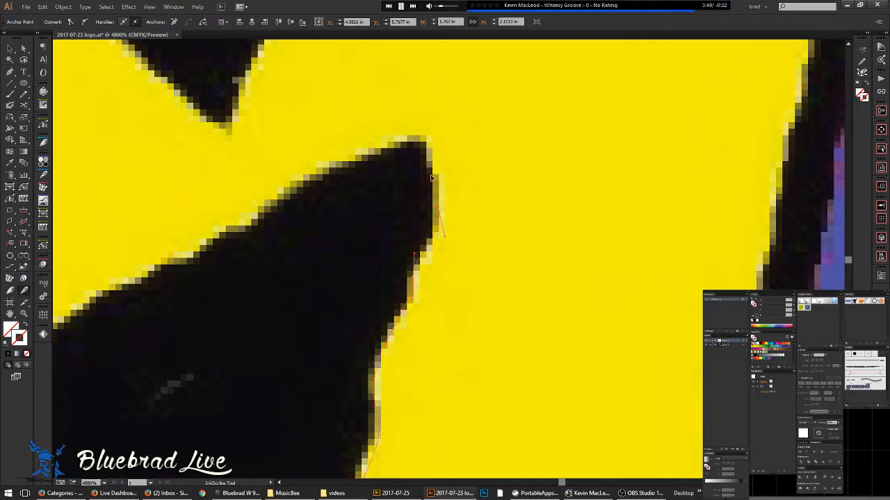
- Anchor the path at the pointed black shape's top and follow its upper edge
click(422, 134)
drag(313, 209, 444, 137)
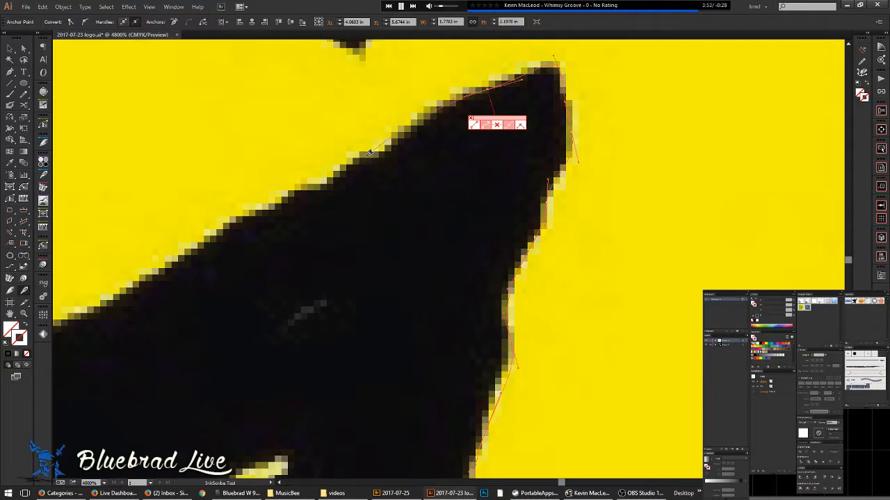
scroll(313, 200, down, 2)
drag(313, 200, 521, 167)
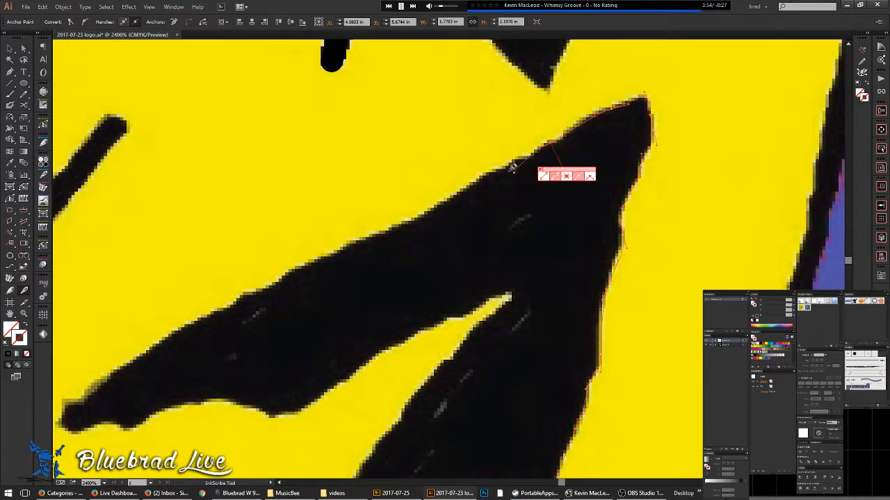
scroll(457, 183, up, 1)
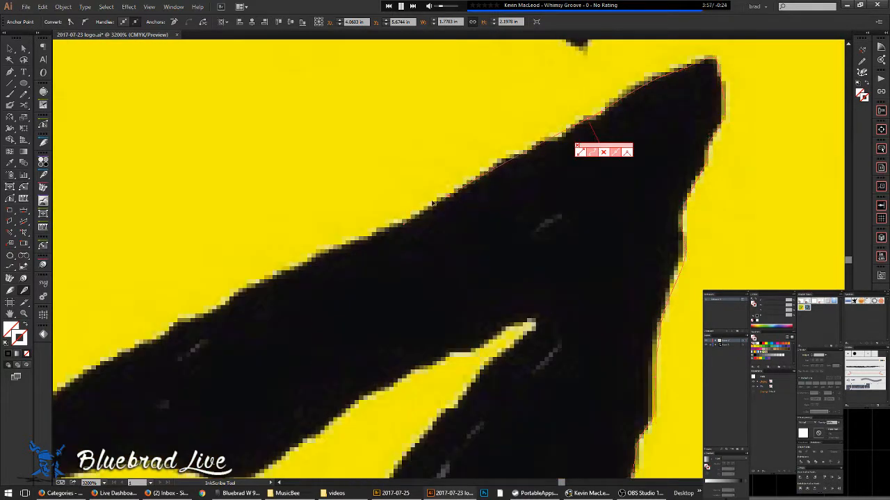
drag(389, 224, 530, 201)
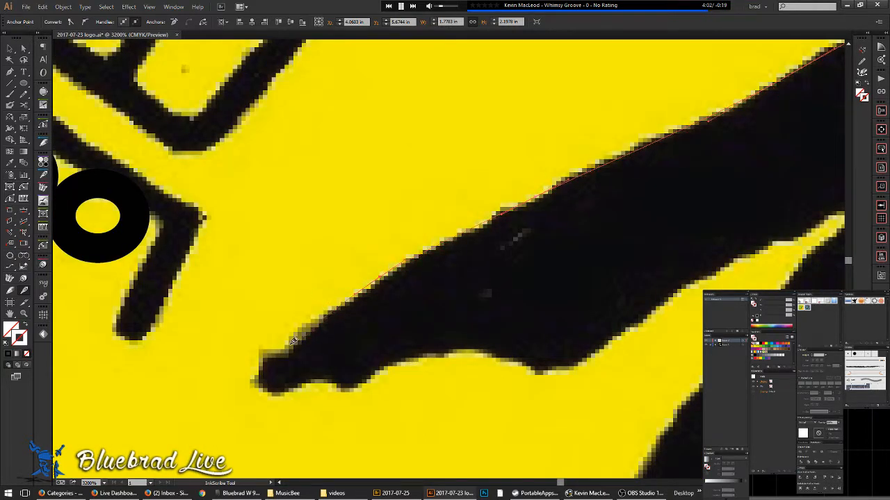
scroll(263, 372, up, 1)
- Anchor the shape's left end and add curved anchors along its bottom edge
drag(243, 390, 265, 432)
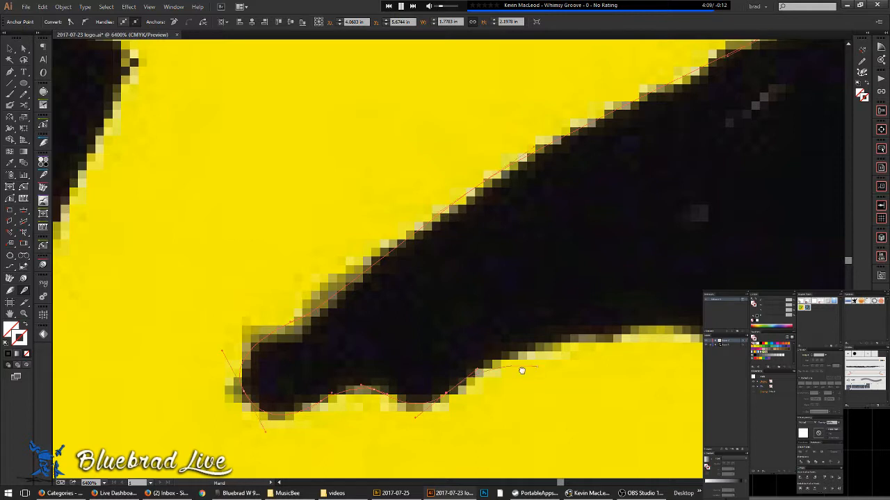
drag(536, 363, 329, 292)
drag(464, 348, 491, 346)
drag(367, 359, 9, 403)
drag(352, 262, 398, 226)
scroll(490, 183, down, 1)
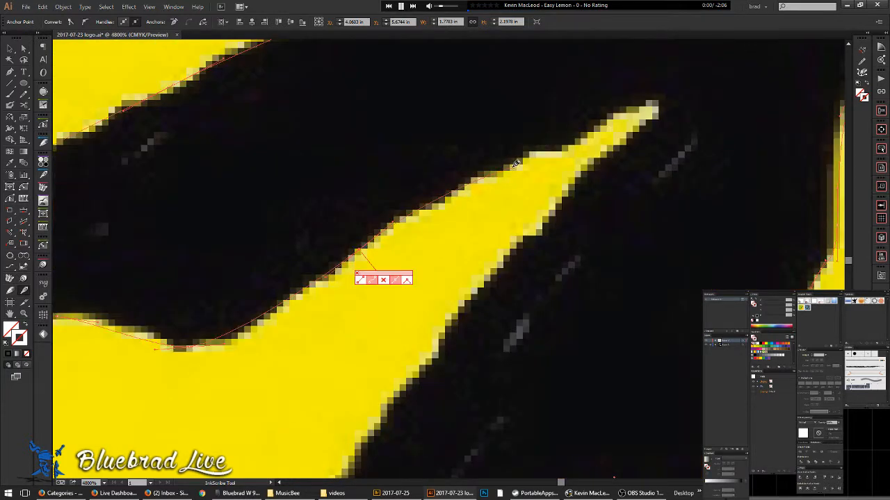
- With InkScribe, anchor a path at the yellow wedge's tip and add smooth anchors near the tooth
drag(659, 104, 572, 194)
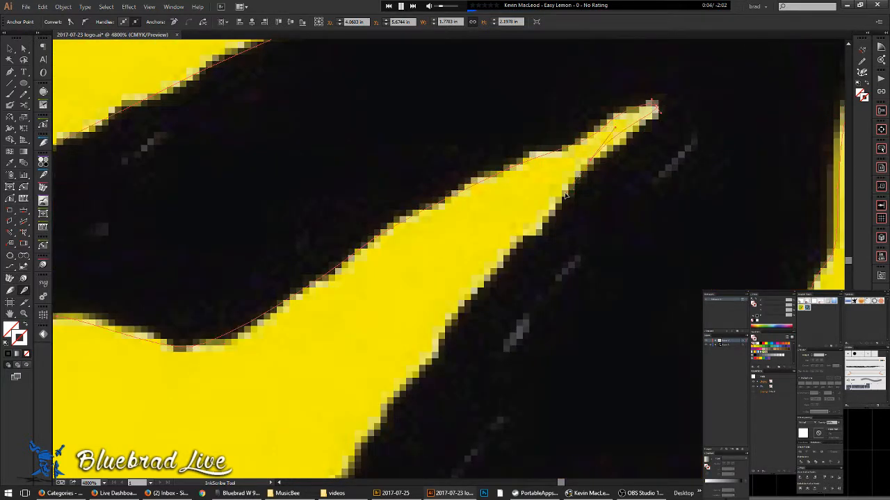
drag(503, 312, 584, 187)
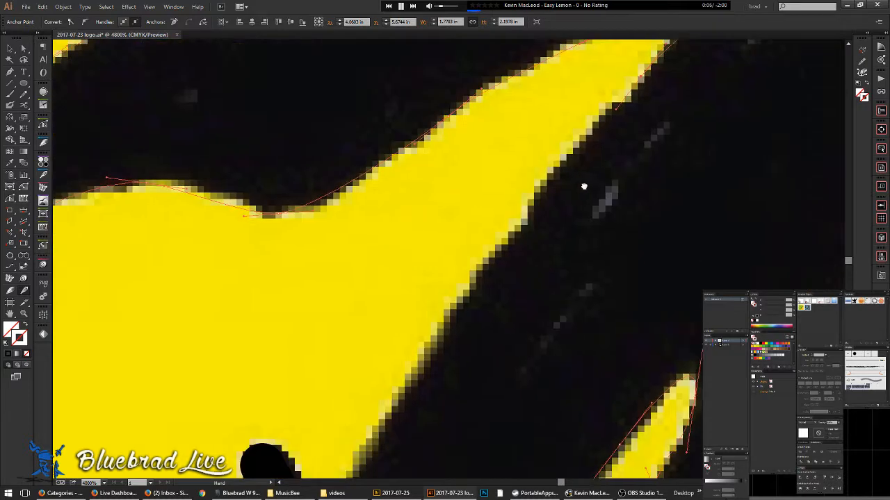
drag(421, 319, 550, 97)
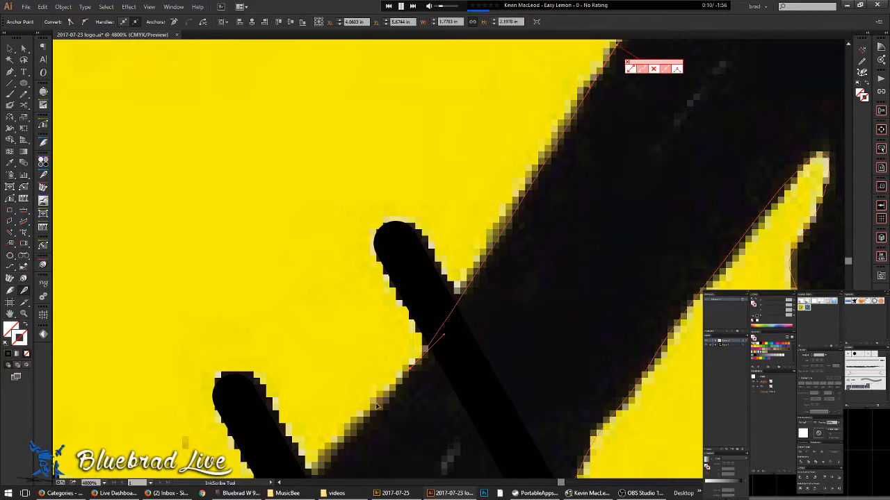
drag(376, 405, 531, 192)
drag(419, 325, 583, 132)
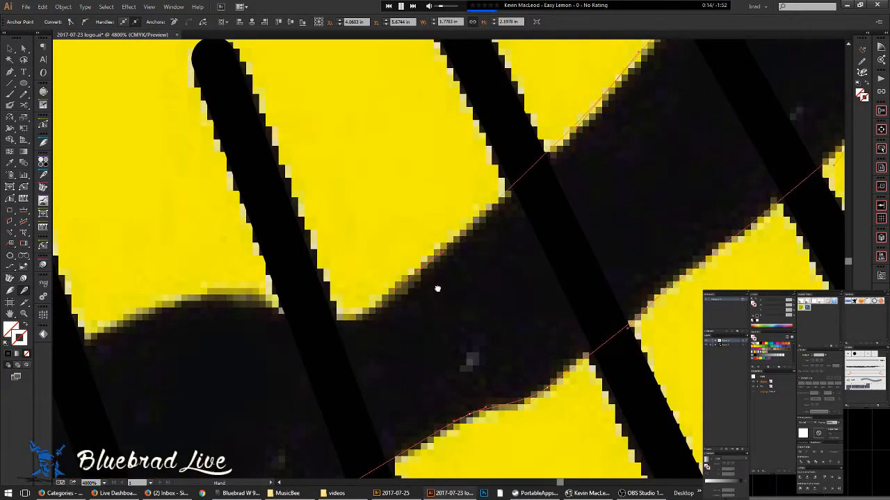
drag(384, 312, 496, 233)
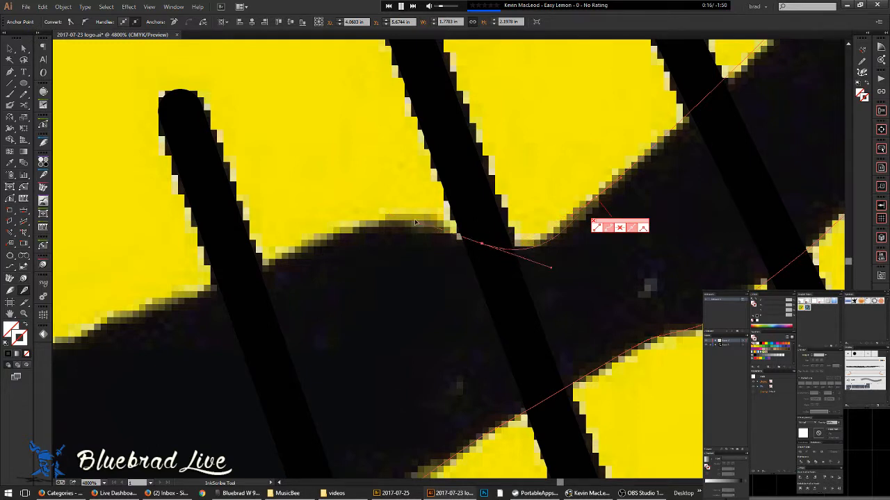
drag(269, 260, 592, 196)
drag(389, 258, 379, 253)
drag(268, 261, 196, 229)
- Add a smooth anchor at the left yellow edge and fit a new anchor up onto the edge
key(space)
drag(285, 233, 283, 294)
key(space)
drag(286, 269, 167, 399)
key(space)
drag(238, 393, 357, 246)
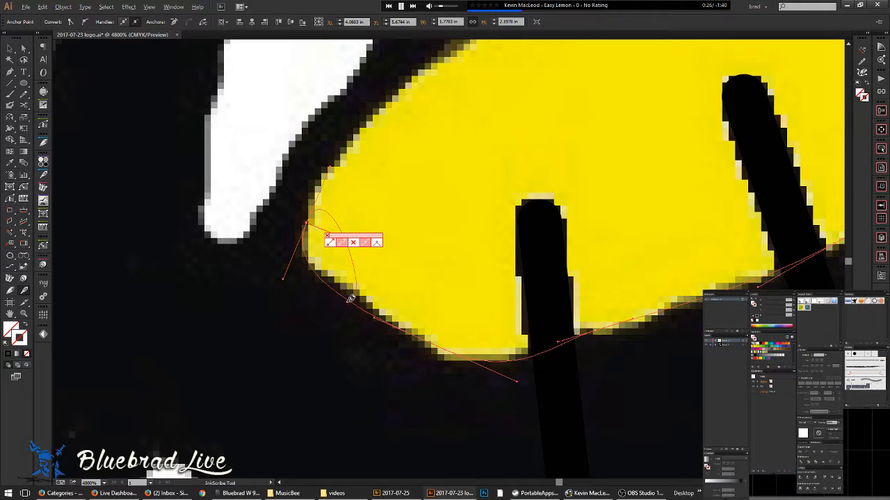
click(348, 300)
drag(346, 299, 353, 287)
click(306, 224)
key(space)
drag(353, 182, 265, 362)
- Continue placing curved anchors along the yellow edge, panning as the path advances
drag(319, 260, 359, 234)
key(space)
drag(433, 198, 314, 303)
drag(362, 224, 461, 337)
key(space)
drag(445, 287, 449, 264)
drag(413, 203, 511, 297)
key(space)
drag(458, 257, 424, 248)
key(space)
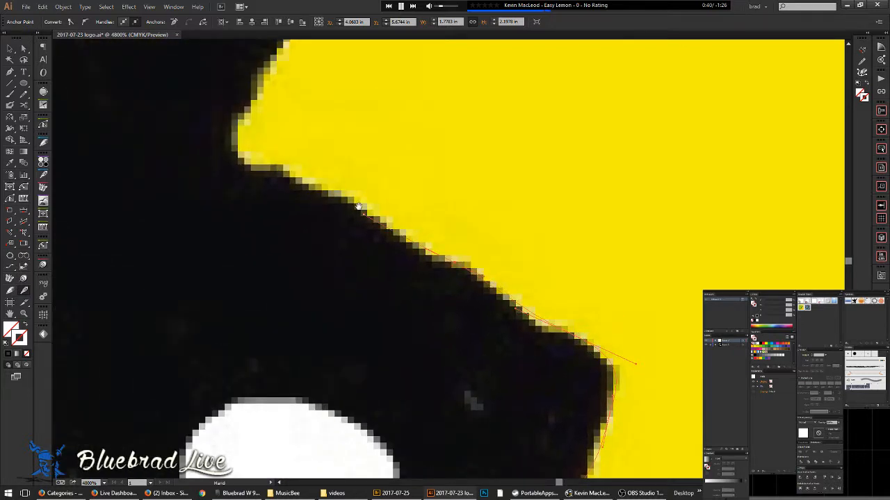
- Anchor the yellow shape's left corner, add curved anchors beyond it, then trace onward with the Pencil
drag(358, 206, 480, 302)
drag(374, 243, 367, 217)
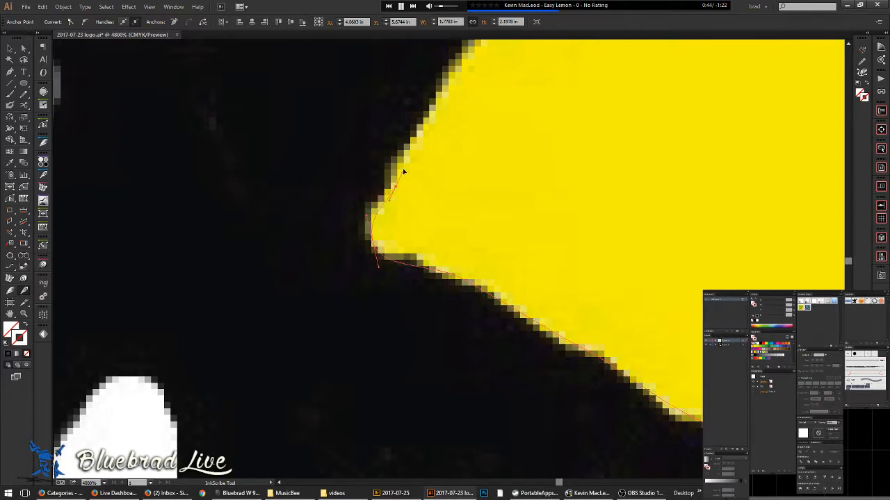
drag(399, 166, 317, 381)
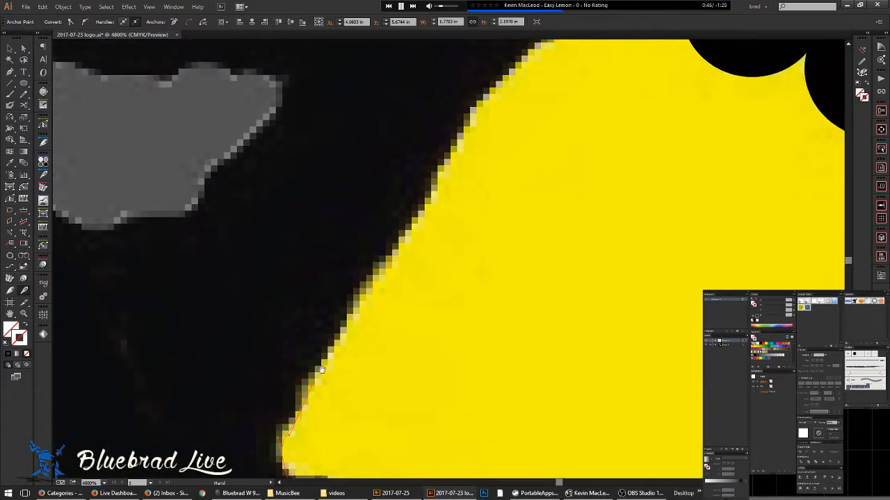
drag(372, 285, 377, 282)
drag(402, 249, 404, 246)
drag(455, 161, 388, 258)
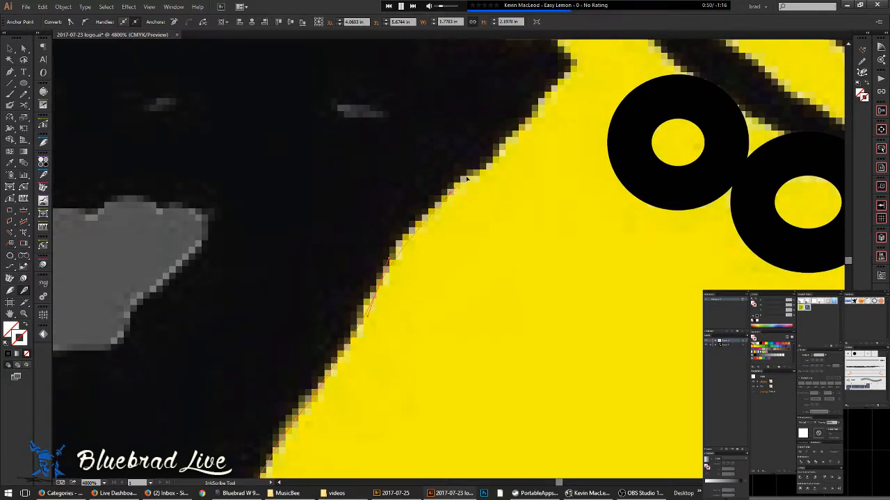
drag(496, 153, 391, 316)
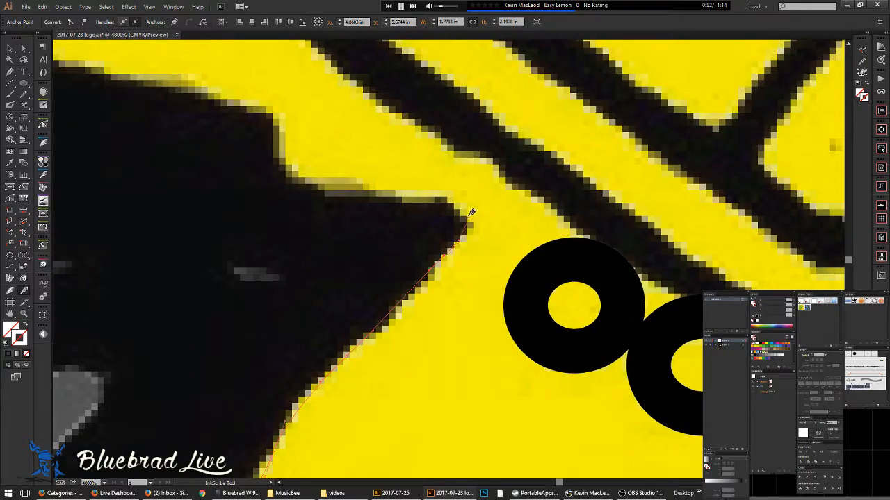
drag(344, 186, 344, 185)
drag(353, 212, 500, 361)
drag(431, 312, 516, 308)
key(n)
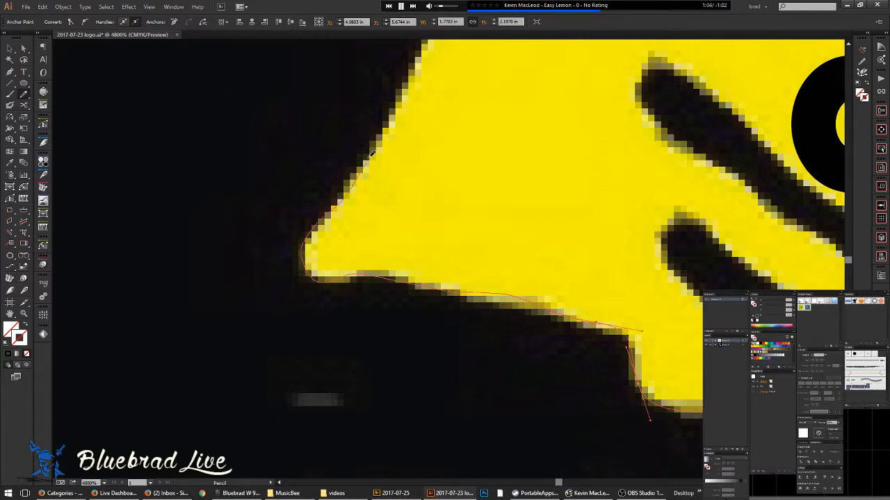
mouse_move(398, 106)
mouse_down()
mouse_move(413, 79)
mouse_move(323, 323)
mouse_move(275, 377)
mouse_up()
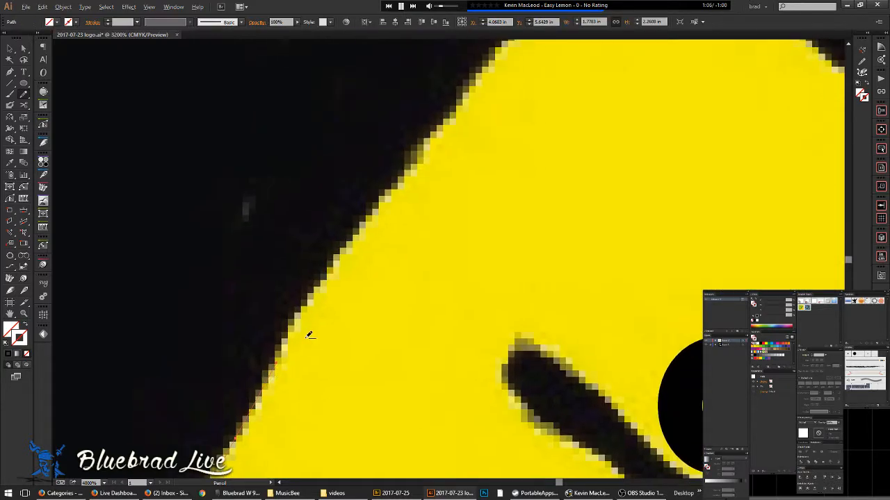
- Pencil-trace the black/yellow edge around the 88 marks
scroll(308, 337, down, 5)
drag(336, 419, 306, 125)
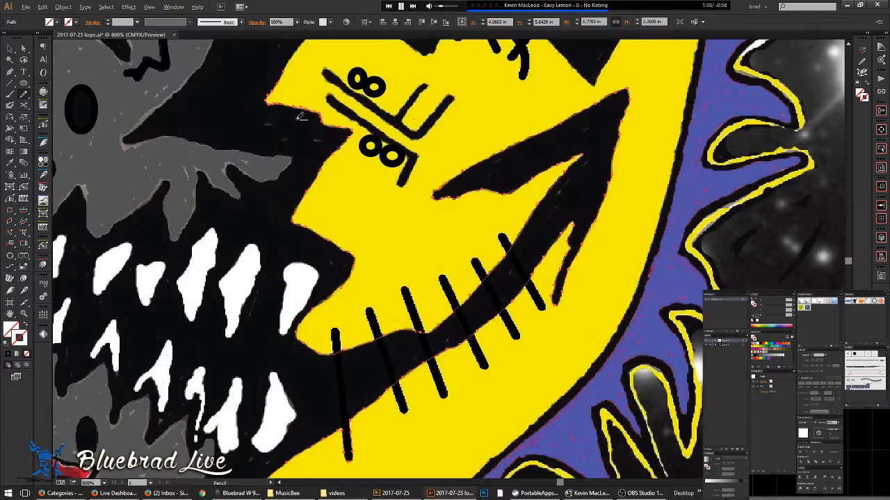
scroll(305, 118, up, 3)
scroll(332, 286, up, 5)
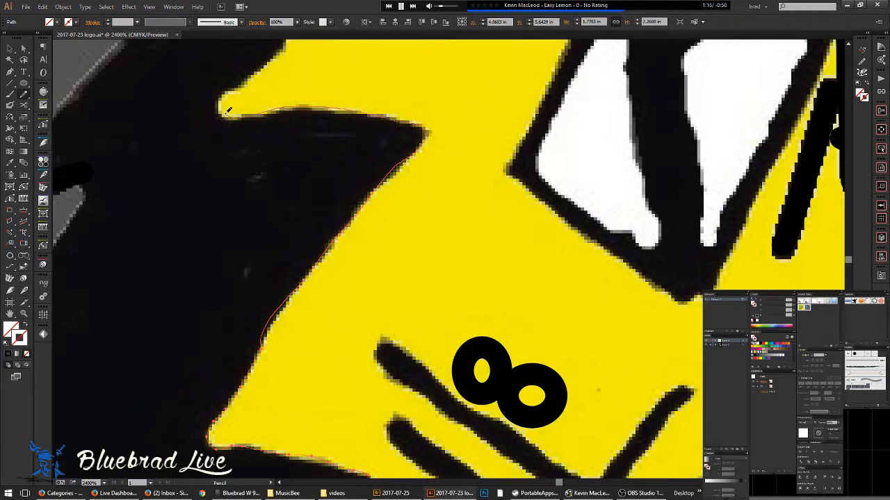
drag(270, 67, 277, 52)
drag(278, 127, 381, 263)
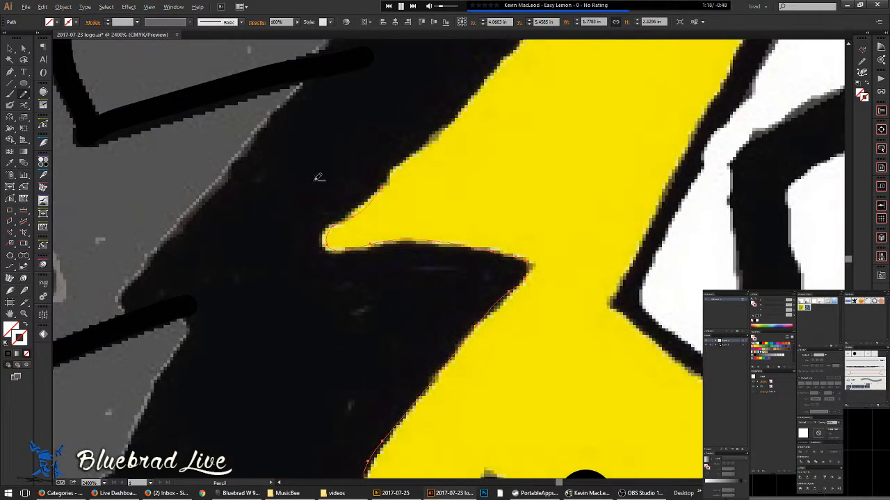
scroll(319, 176, up, 2)
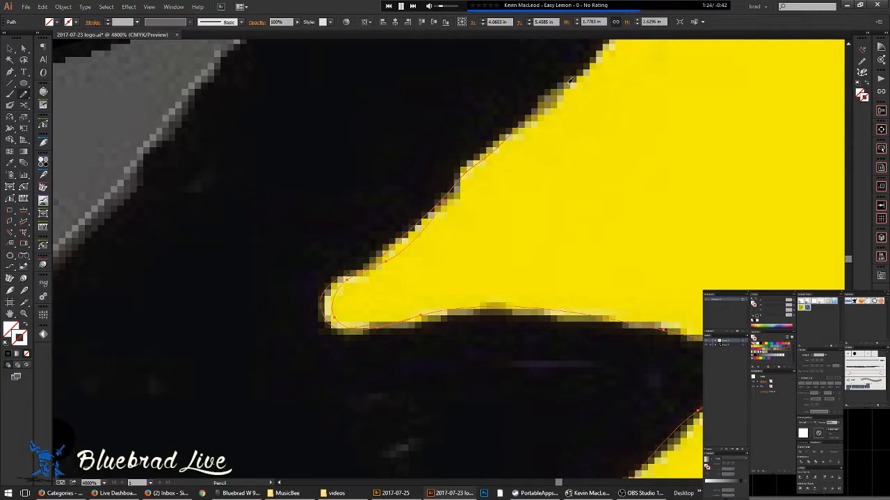
scroll(606, 126, down, 4)
drag(634, 198, 309, 420)
scroll(277, 341, up, 4)
mouse_move(239, 369)
mouse_down()
mouse_move(311, 306)
mouse_move(381, 213)
mouse_move(457, 135)
mouse_move(564, 57)
mouse_up()
- Extend the pencil path up-left along the yellow face's edge
scroll(524, 146, down, 2)
drag(507, 146, 415, 235)
scroll(417, 220, up, 2)
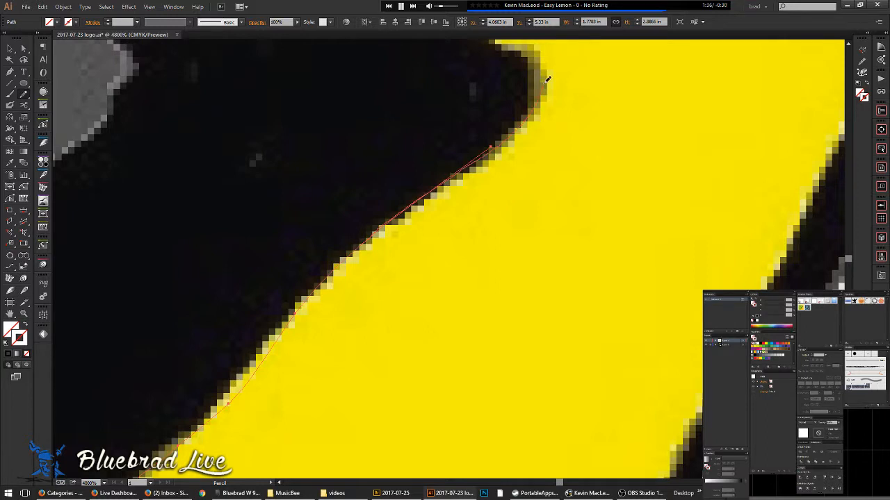
mouse_move(512, 70)
mouse_down()
mouse_move(646, 356)
mouse_move(688, 391)
mouse_up()
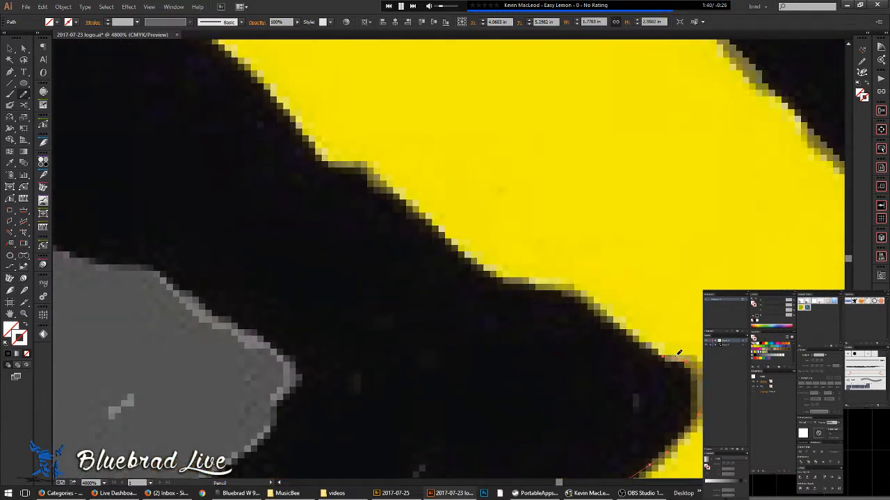
drag(484, 267, 419, 208)
mouse_move(367, 171)
mouse_down()
mouse_move(307, 139)
mouse_move(257, 74)
mouse_move(377, 211)
mouse_move(610, 417)
mouse_move(672, 373)
mouse_up()
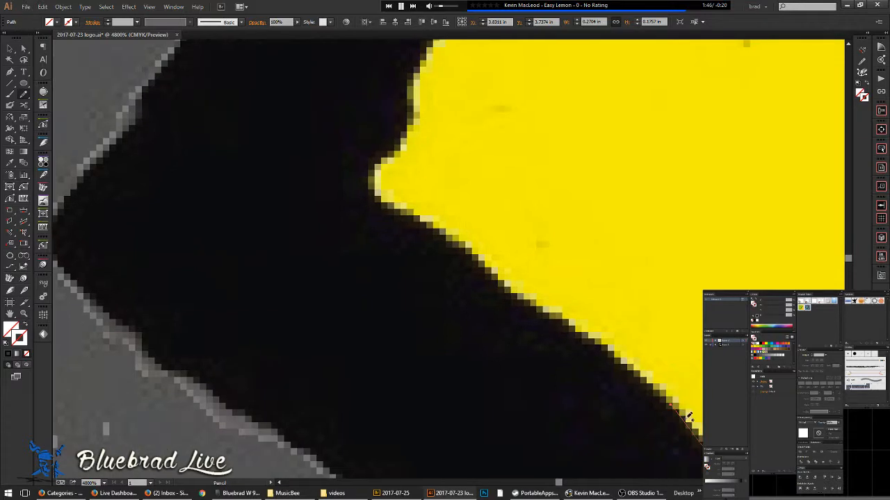
drag(614, 343, 473, 249)
mouse_move(423, 85)
mouse_down()
mouse_move(383, 256)
mouse_move(319, 342)
mouse_up()
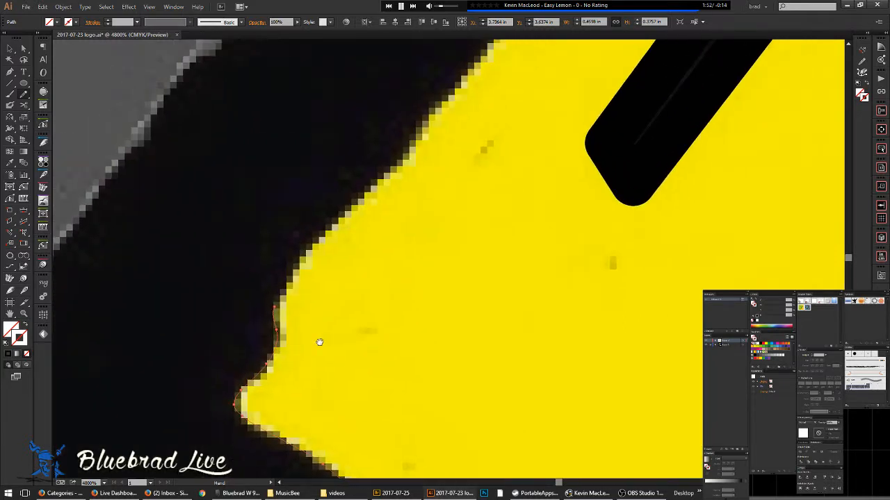
drag(329, 231, 422, 126)
- Finish the stroke up the edge to just below the grey crown band
scroll(425, 175, down, 1)
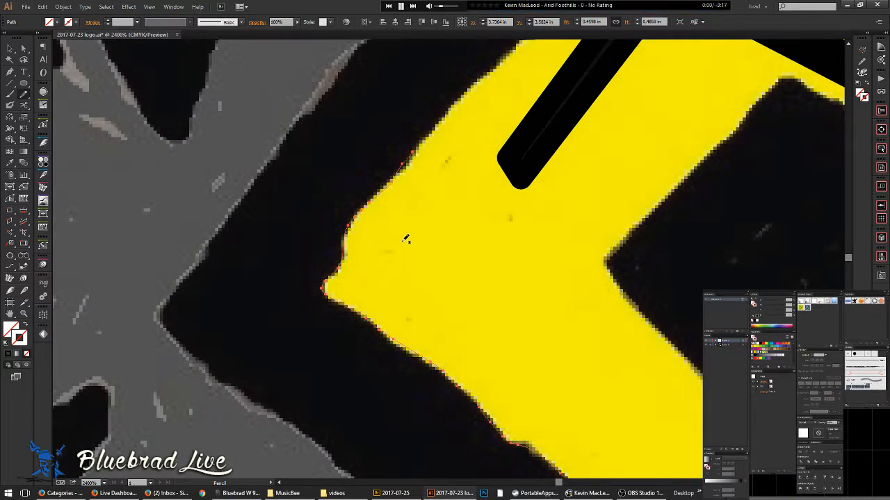
drag(469, 244, 287, 431)
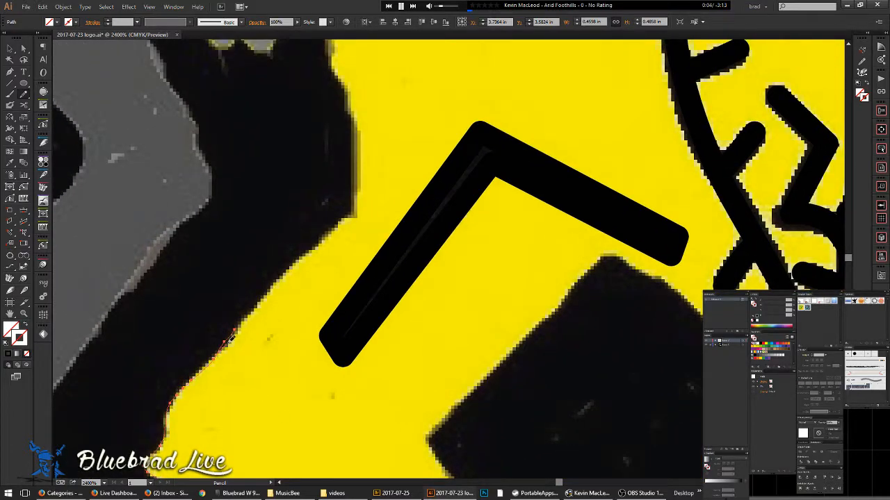
drag(284, 274, 331, 224)
drag(337, 64, 334, 59)
mouse_move(338, 63)
mouse_down()
mouse_move(399, 309)
mouse_move(397, 129)
mouse_up()
- Fit the artboard in view and inspect the traced left-edge and upper-edge paths by selecting them
key(ctrl+minus)
key(ctrl+0)
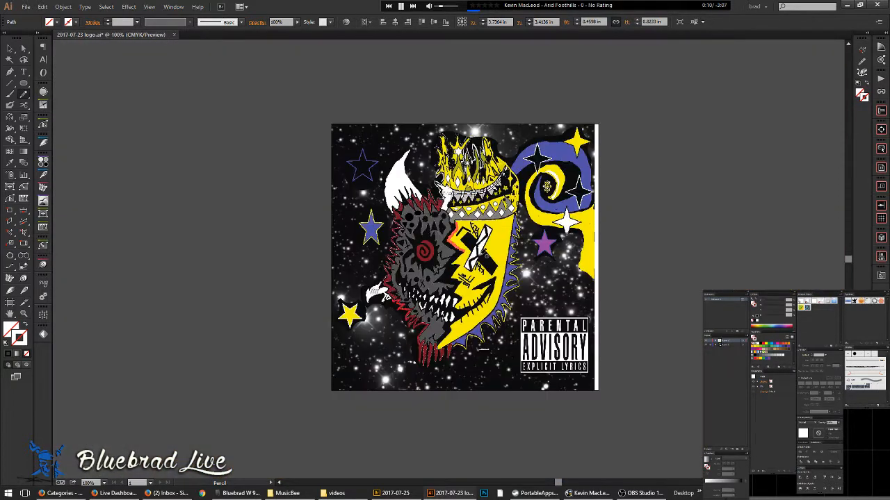
key(ctrl+plus)
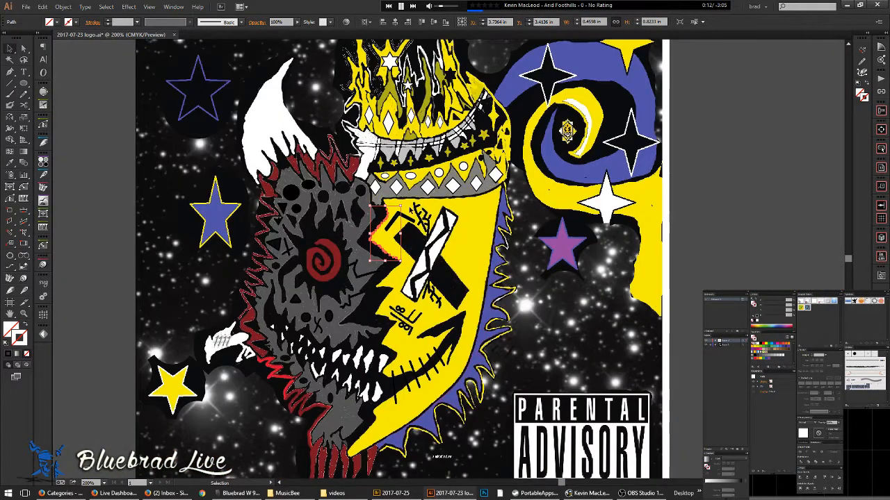
click(410, 208)
click(376, 246)
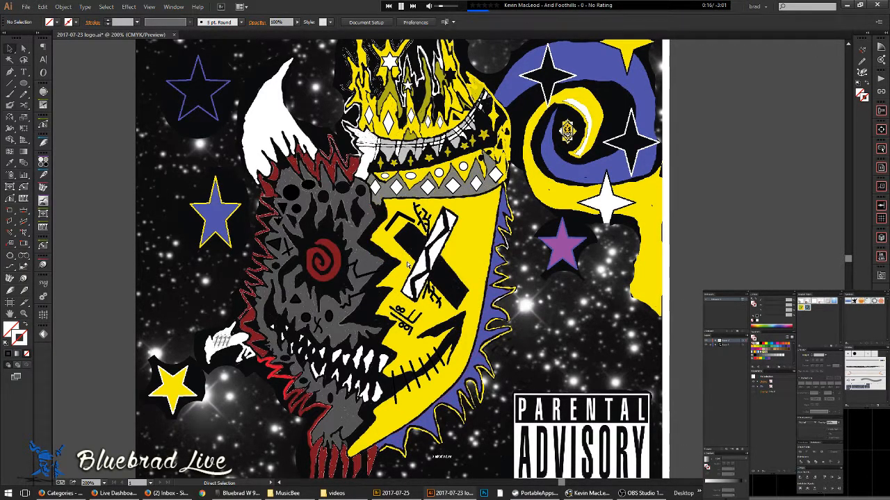
click(404, 266)
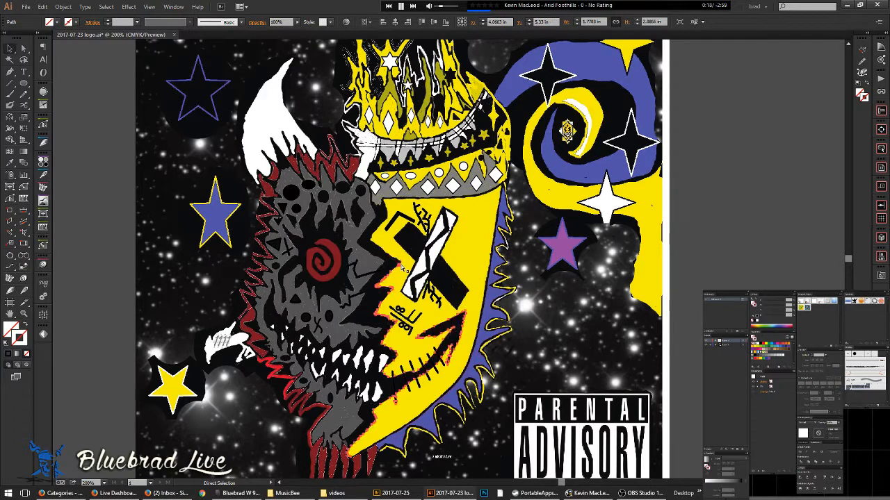
click(404, 271)
click(400, 259)
scroll(403, 257, up, 4)
drag(402, 264, 382, 295)
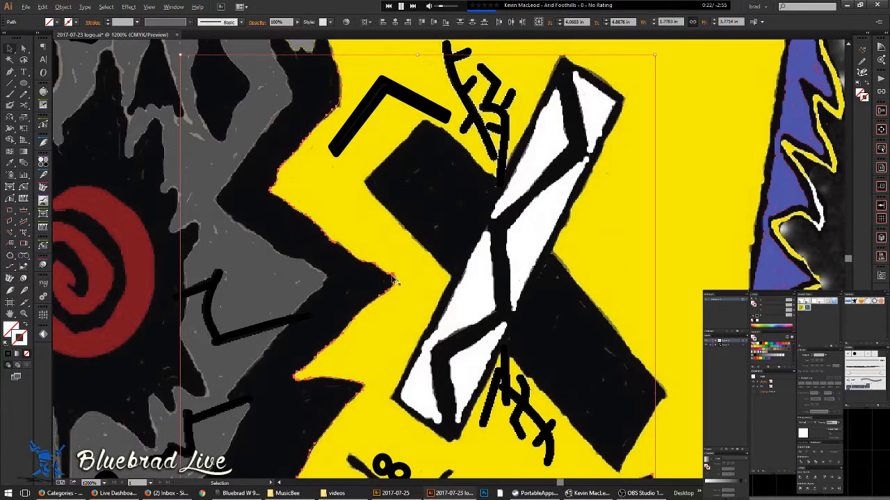
scroll(391, 279, up, 5)
- Pencil a new path around the yellow face's lower tip above the red drips
key(n)
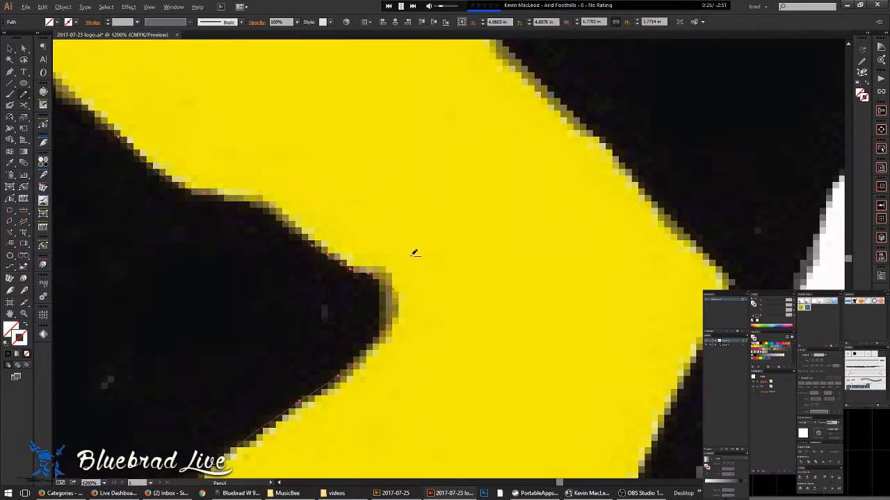
scroll(413, 253, down, 8)
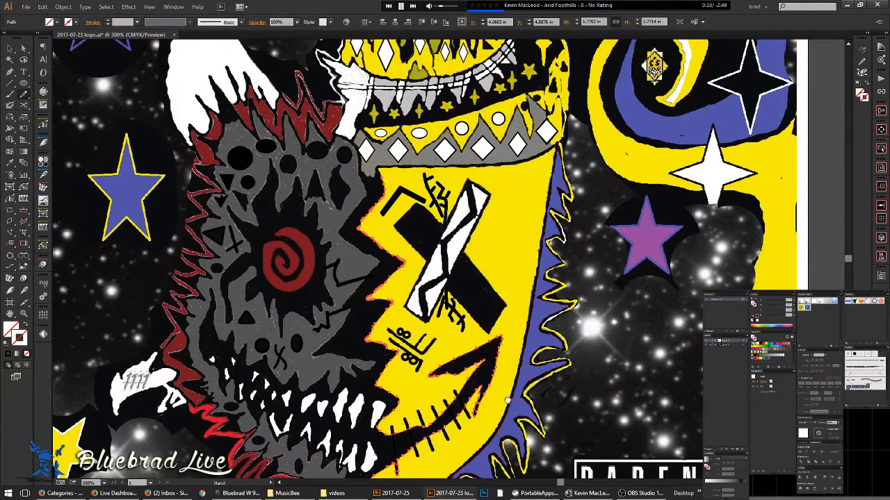
drag(508, 401, 408, 230)
scroll(267, 371, up, 4)
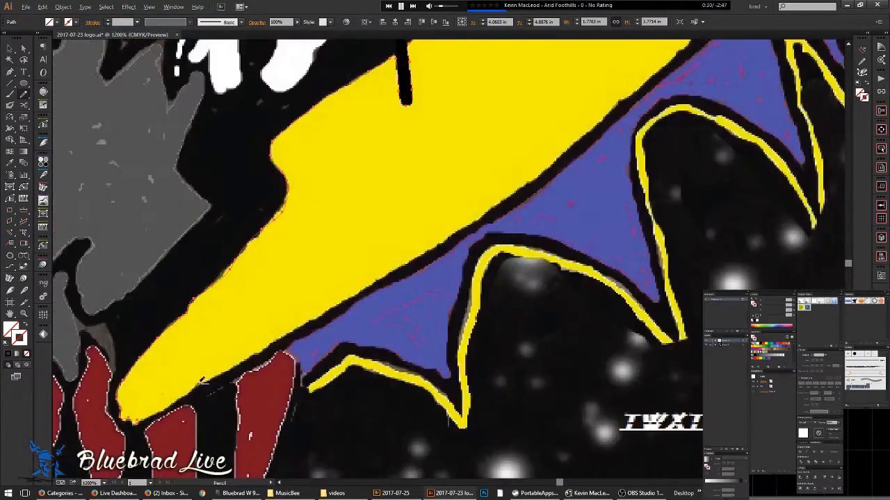
scroll(206, 381, up, 4)
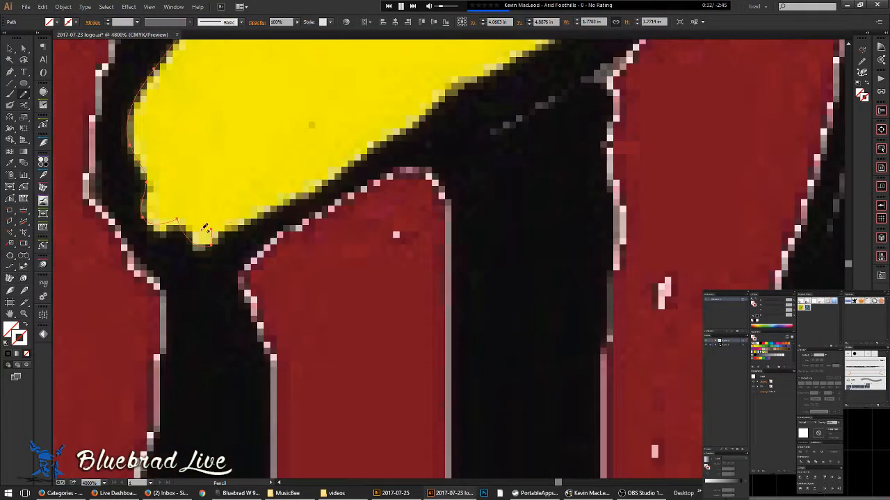
drag(245, 221, 353, 178)
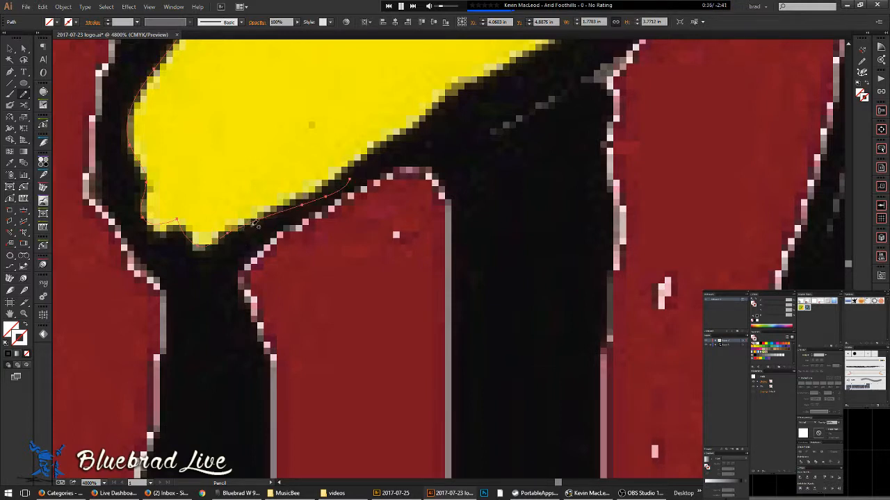
- With InkScribe, place curved anchors up the yellow face's diagonal black edge
key(p)
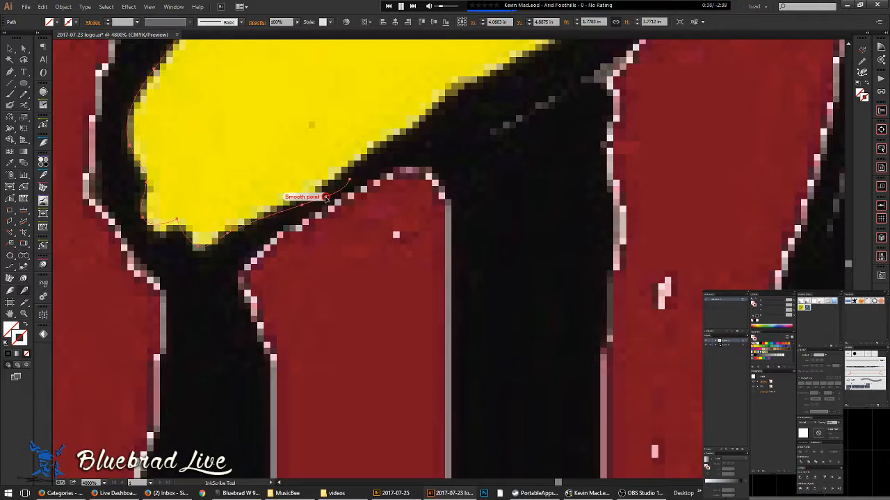
mouse_move(302, 205)
mouse_down()
mouse_move(295, 199)
mouse_move(350, 180)
mouse_move(395, 143)
mouse_move(280, 310)
mouse_move(396, 234)
mouse_move(298, 323)
mouse_up()
drag(425, 251, 320, 373)
drag(398, 274, 449, 248)
drag(516, 237, 309, 342)
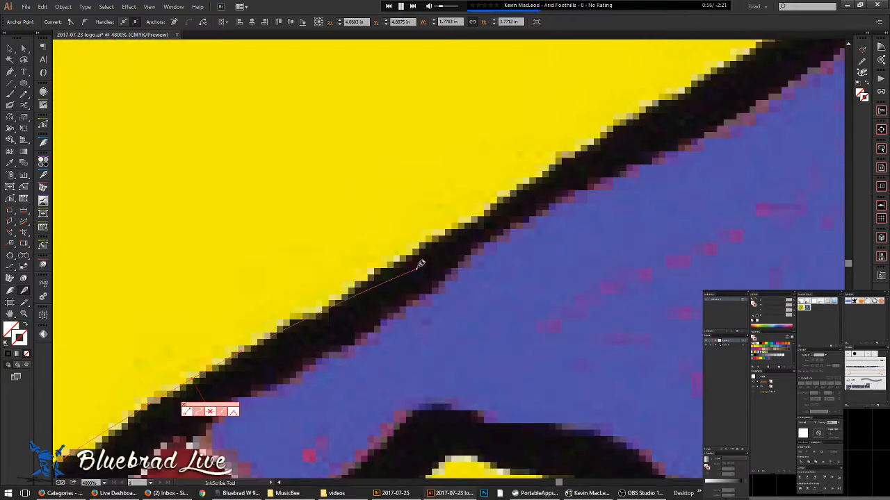
drag(409, 256, 445, 235)
drag(544, 182, 321, 301)
drag(410, 239, 302, 356)
drag(428, 250, 455, 231)
drag(493, 223, 271, 371)
- Continue curved anchors along the yellow/purple boundary further up the edge
drag(417, 264, 436, 255)
drag(349, 314, 376, 290)
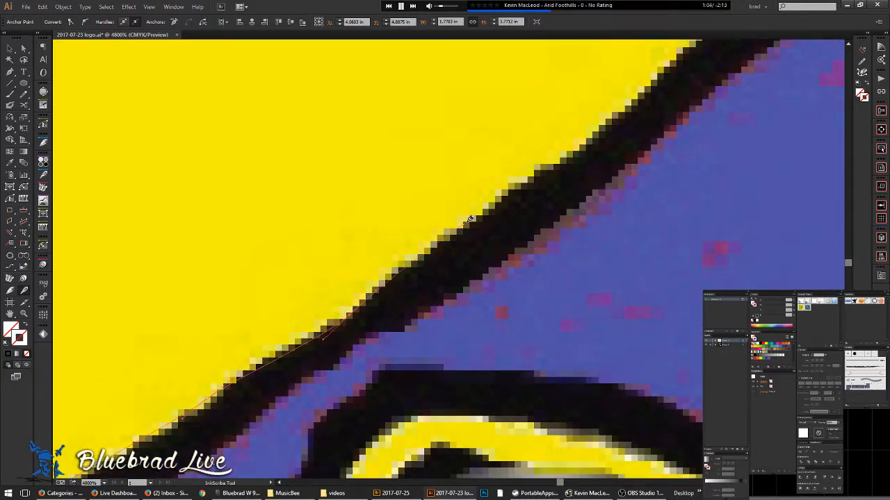
drag(484, 212, 225, 370)
drag(391, 238, 263, 385)
drag(411, 258, 444, 223)
drag(533, 157, 236, 383)
key(space)
drag(319, 285, 363, 255)
drag(467, 149, 366, 253)
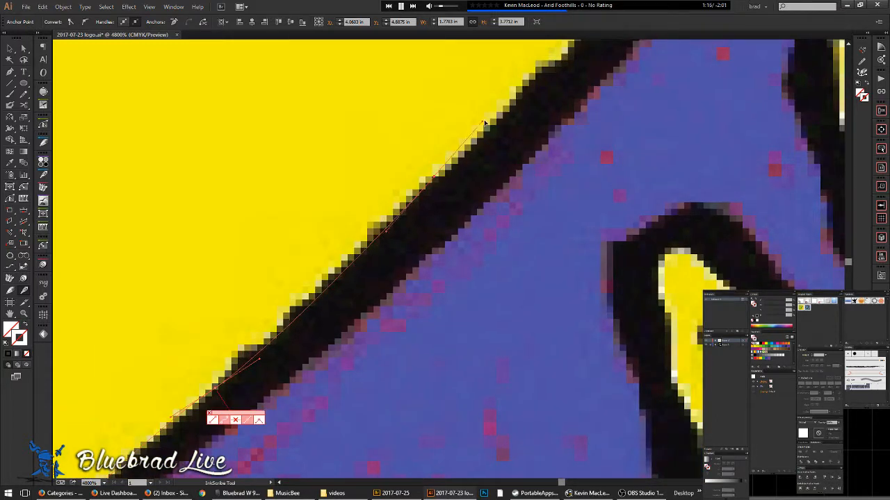
- Set anchors snugly on the edge down to the lower yellow curve, then end the path
click(438, 177)
drag(263, 348, 395, 256)
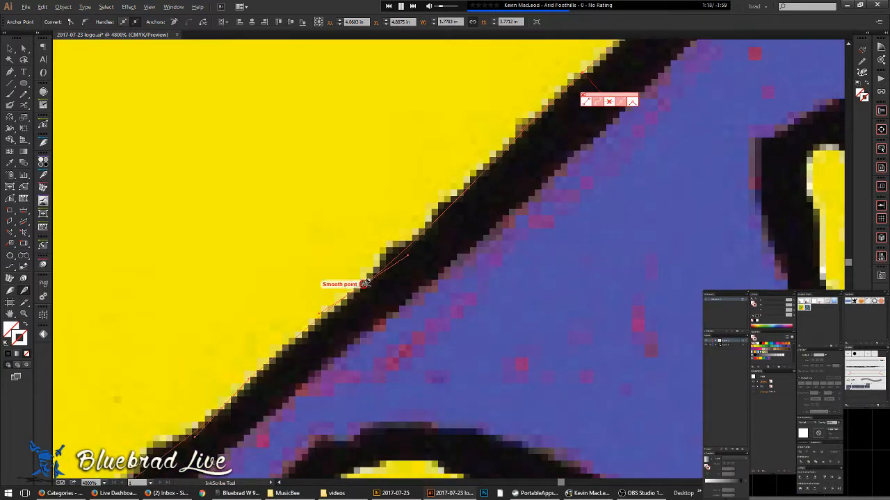
click(368, 277)
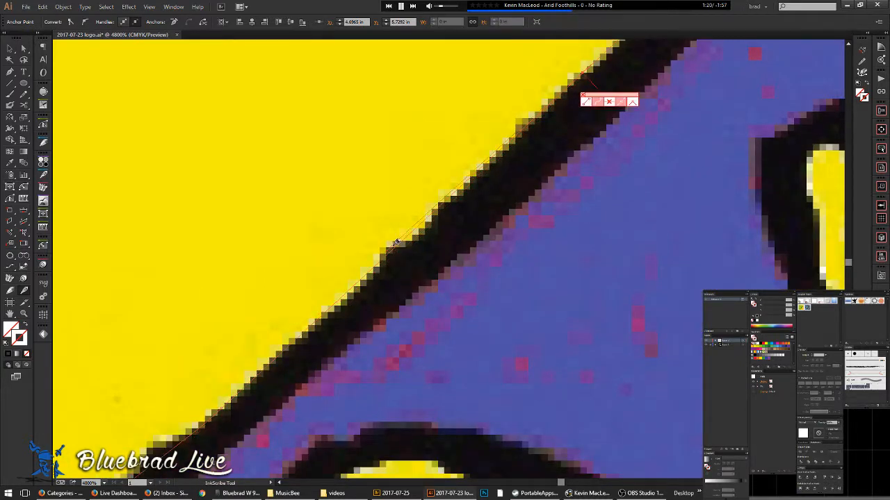
click(368, 278)
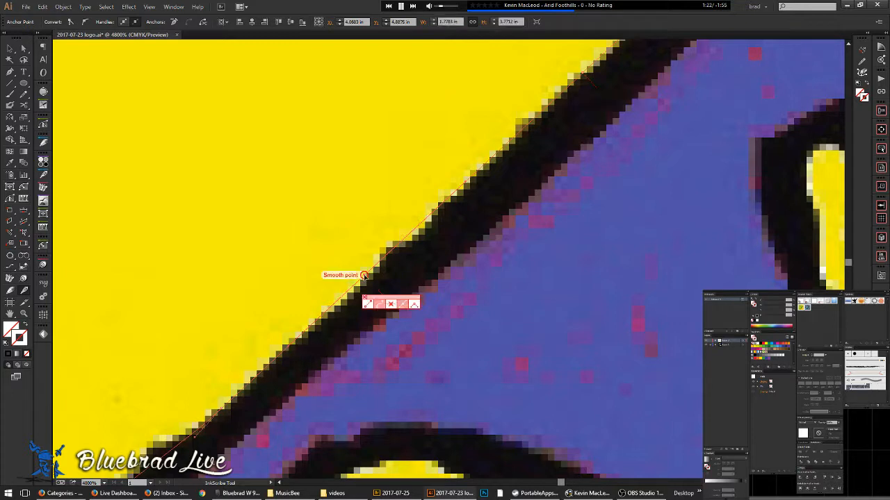
click(427, 224)
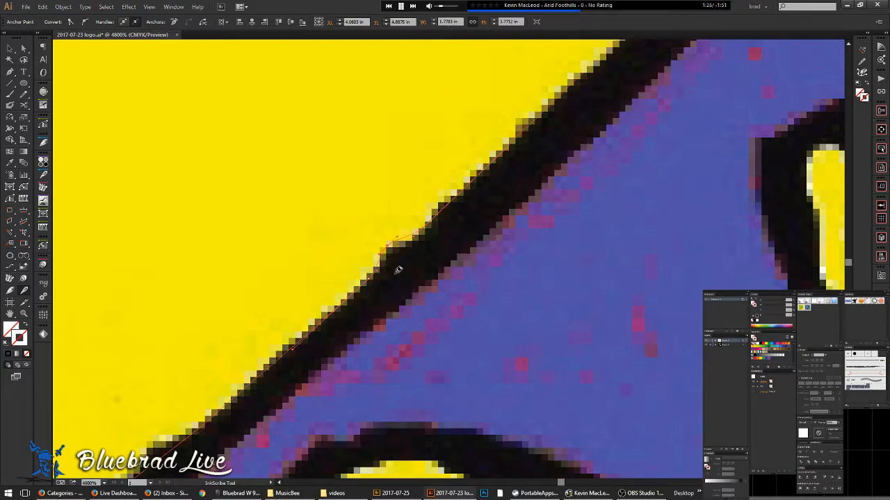
drag(393, 254, 459, 183)
drag(270, 316, 205, 361)
key(ctrl+shift+a)
- Reselect the lower anchor and add an anchor on the bump's corner
click(206, 361)
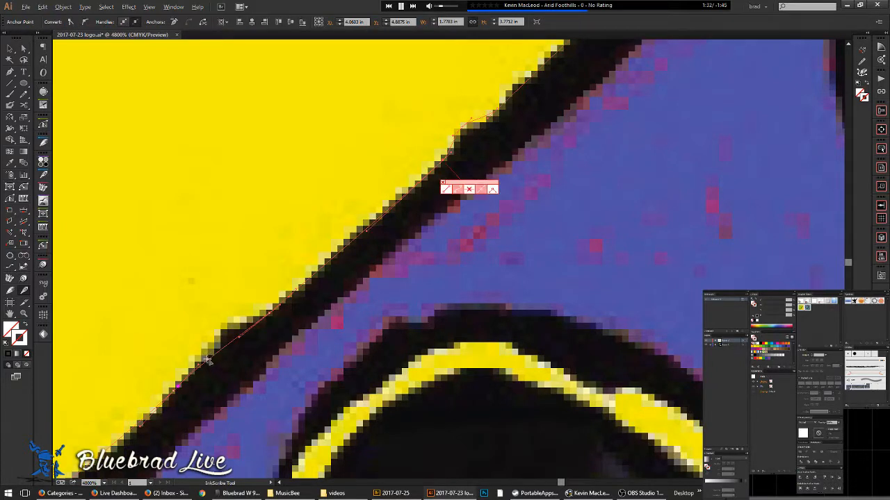
click(207, 360)
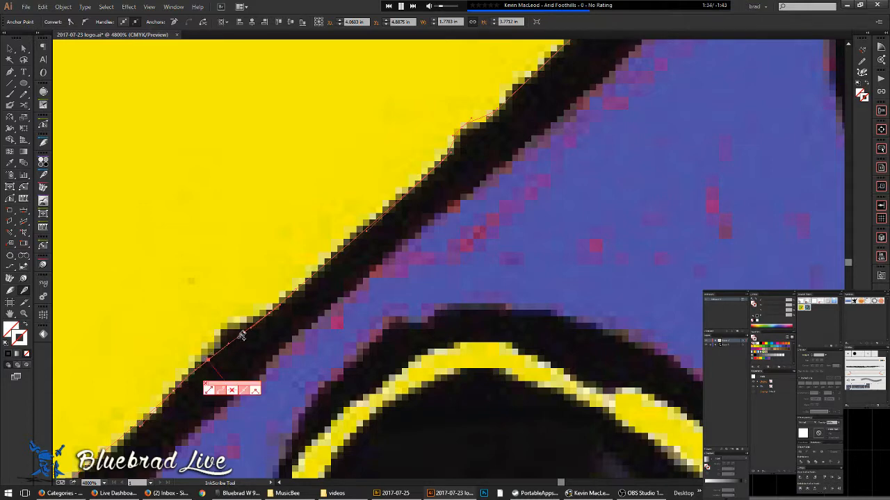
drag(237, 339, 221, 333)
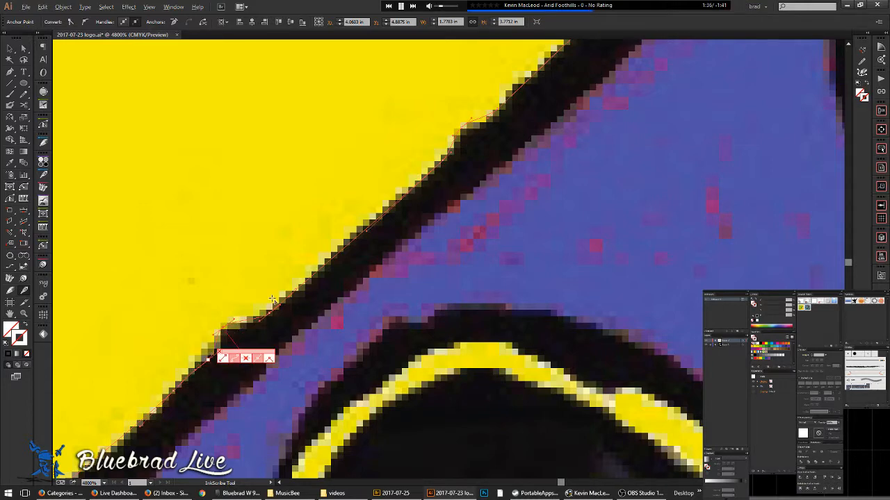
scroll(280, 301, down, 3)
drag(495, 44, 434, 220)
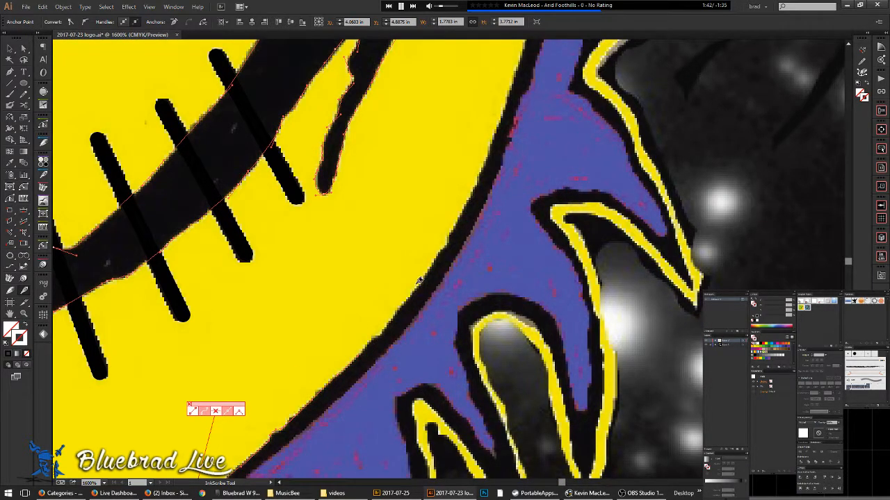
scroll(337, 372, up, 1)
drag(315, 407, 445, 208)
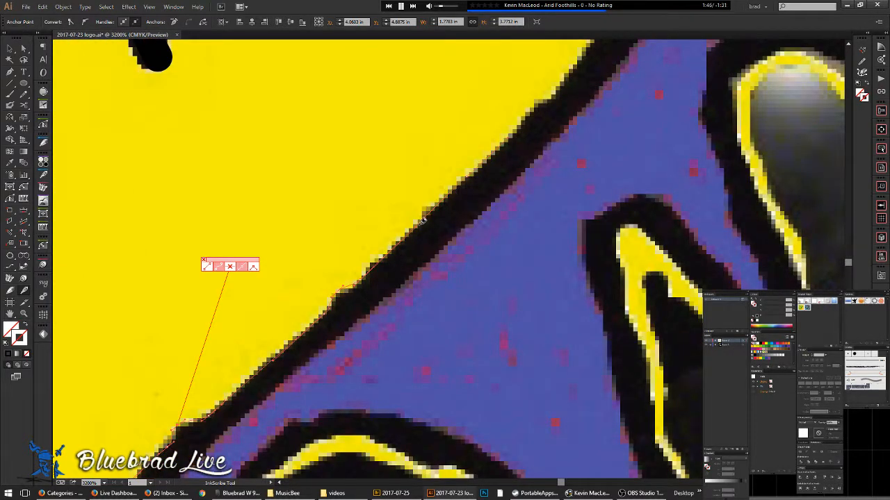
- Pencil-trace the black edge up-right along the yellow face beside the purple band
key(n)
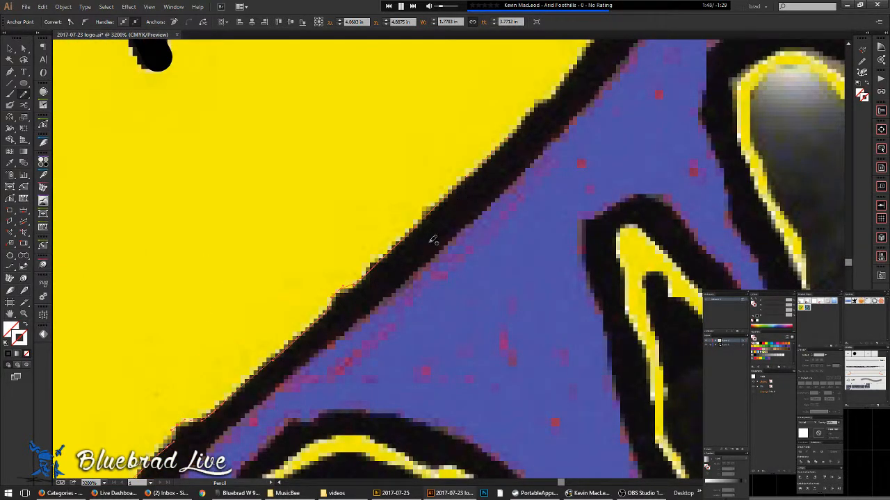
scroll(482, 198, up, 1)
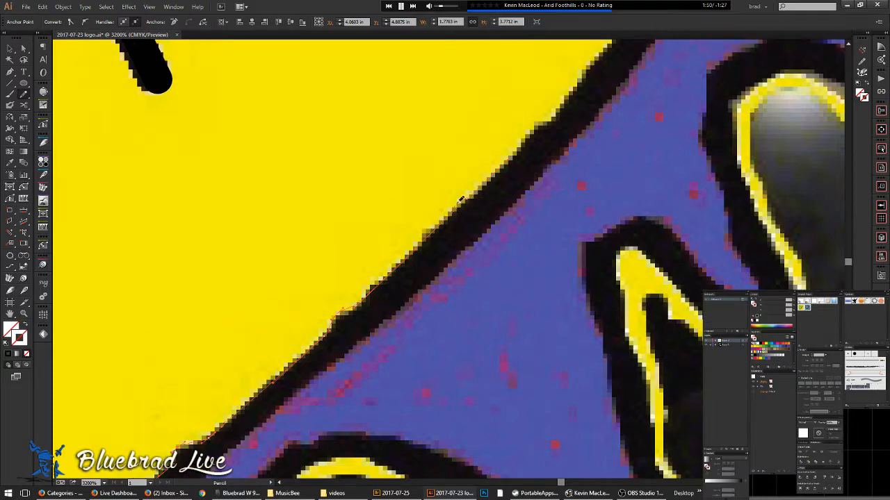
drag(491, 168, 549, 117)
drag(580, 84, 581, 83)
mouse_move(581, 83)
mouse_down()
mouse_move(358, 339)
mouse_move(402, 299)
mouse_up()
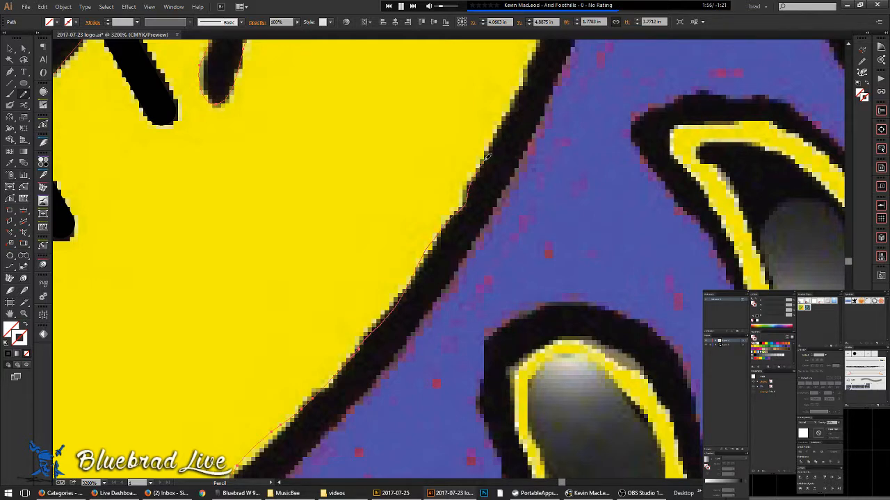
mouse_move(507, 114)
mouse_down()
mouse_move(525, 80)
mouse_move(525, 100)
mouse_move(348, 367)
mouse_up()
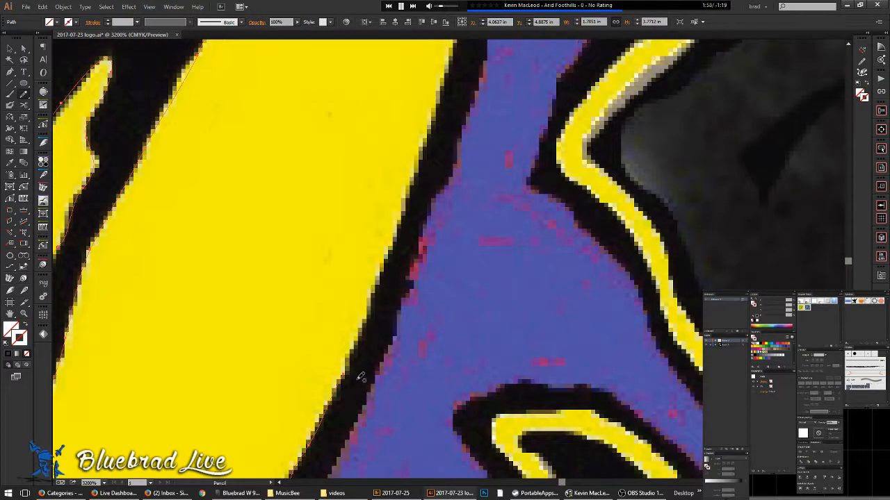
- Continue tracing the yellow/black boundary up toward the band's fork, then zoom out
drag(374, 310, 427, 150)
drag(435, 104, 436, 99)
mouse_move(444, 123)
mouse_down()
mouse_move(439, 177)
mouse_move(343, 433)
mouse_up()
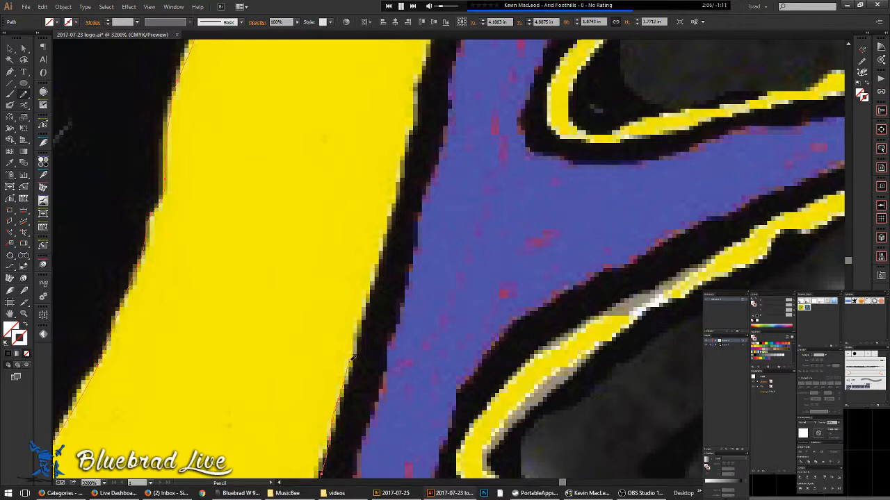
drag(368, 294, 386, 234)
mouse_move(398, 186)
mouse_down()
mouse_move(401, 174)
mouse_move(414, 208)
mouse_move(384, 292)
mouse_up()
scroll(419, 186, down, 6)
scroll(419, 187, down, 4)
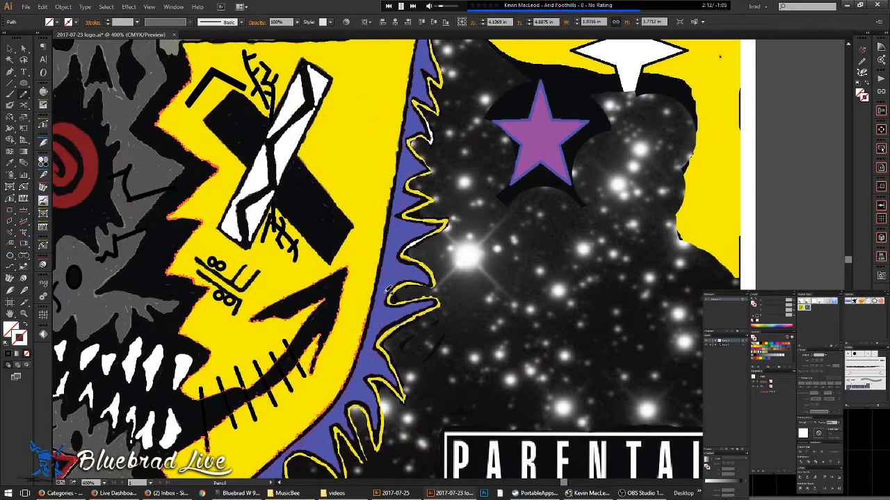
- Trace the left edge of the narrow black spike in the grey face with a pencil path
drag(323, 210, 409, 239)
drag(479, 371, 439, 299)
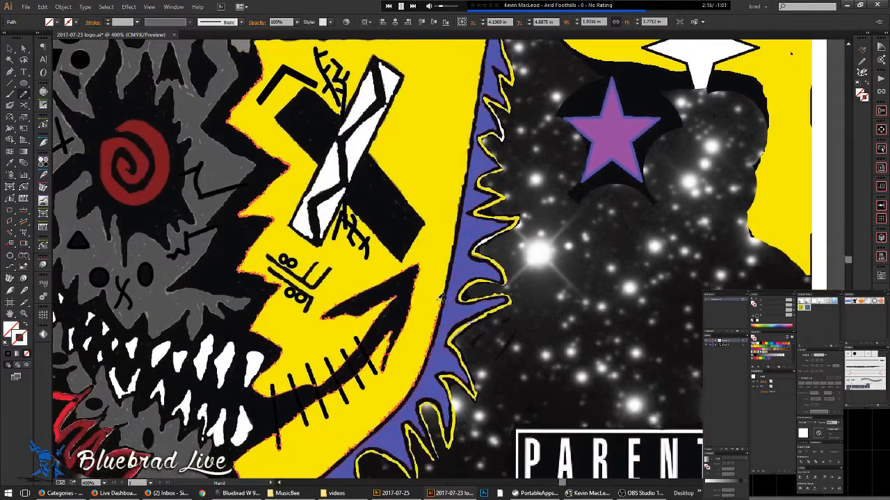
scroll(438, 286, down, 4)
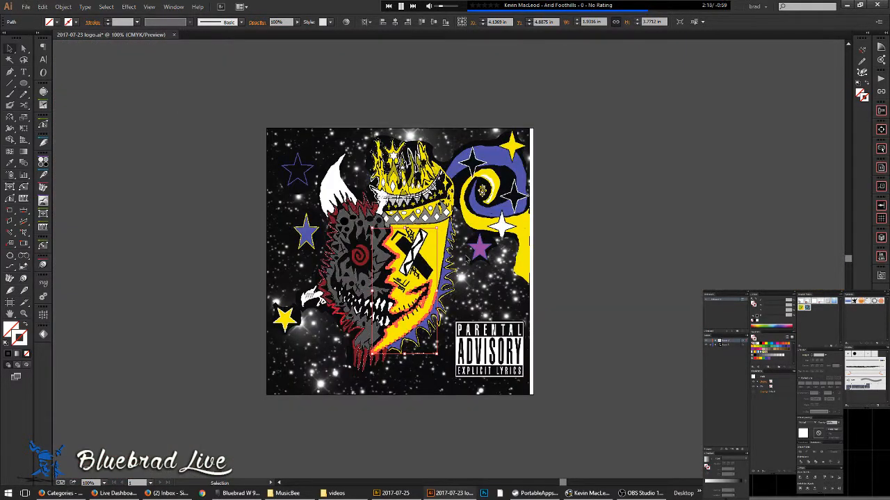
scroll(355, 267, up, 3)
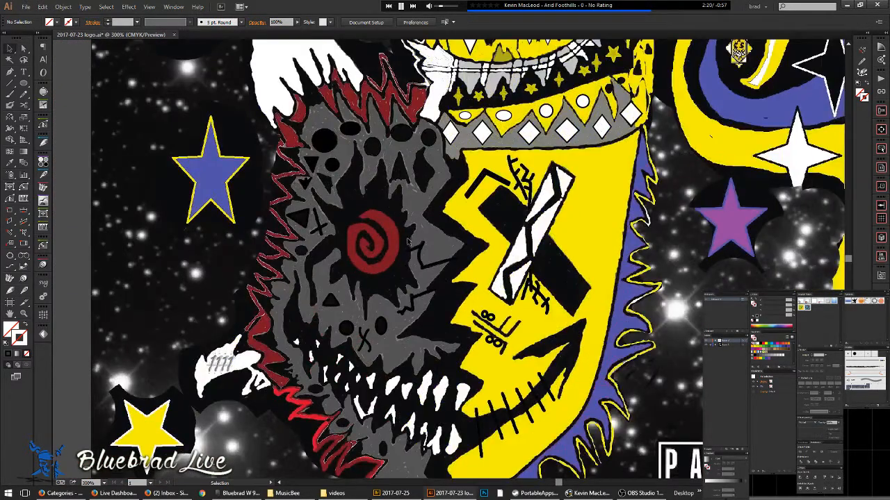
scroll(400, 169, up, 2)
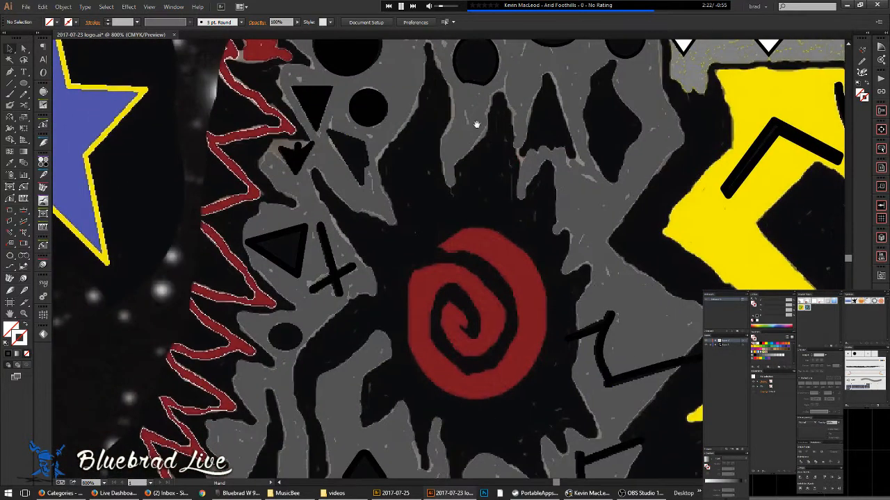
key(p)
key(n)
scroll(324, 175, up, 3)
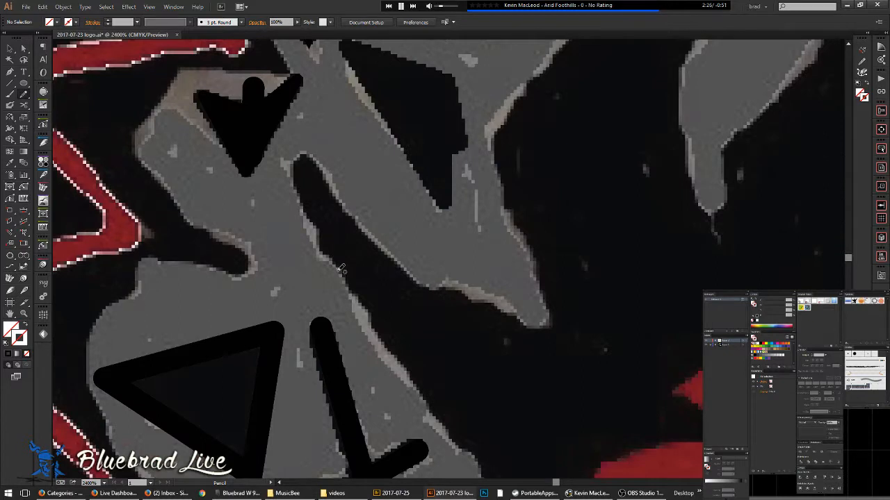
mouse_move(321, 244)
mouse_down()
mouse_move(298, 174)
mouse_move(311, 156)
mouse_up()
- Check the new path in Outline view, deselect it, and return to Preview
key(ctrl+y)
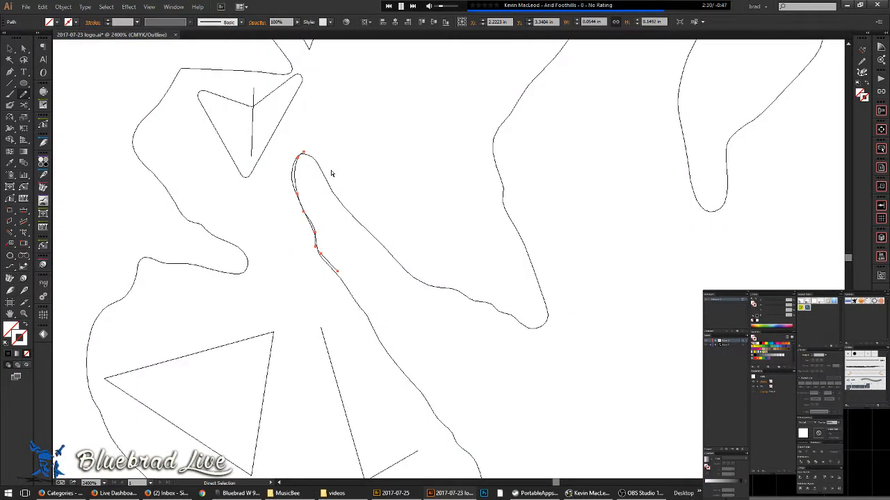
key(ctrl+shift+a)
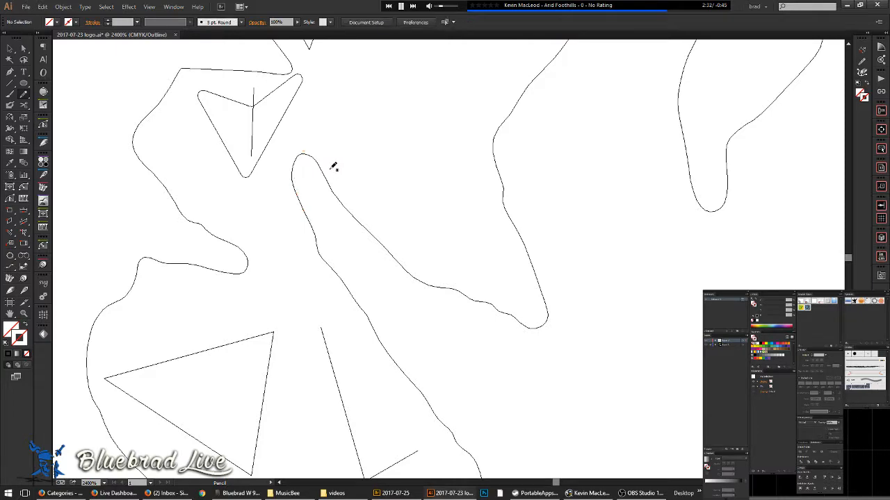
scroll(388, 191, down, 5)
scroll(424, 191, down, 1)
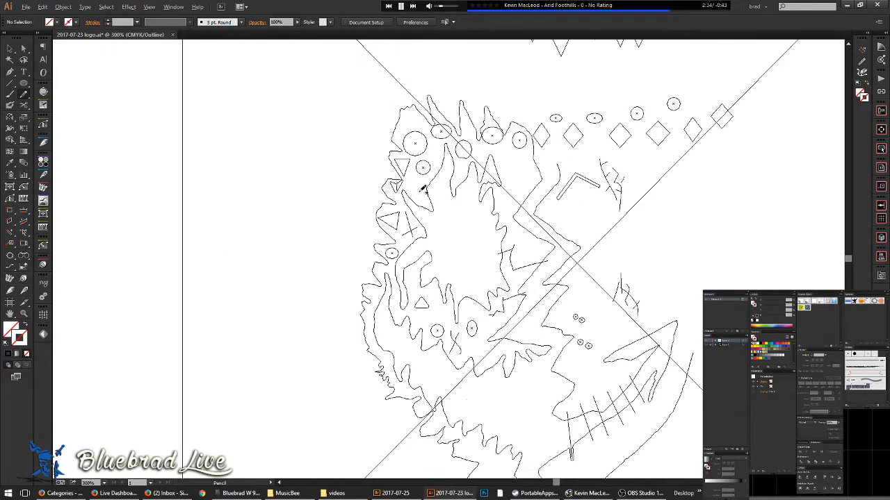
key(ctrl+y)
- Trace a pencil path around the red spiral's outline and select it
scroll(472, 239, up, 2)
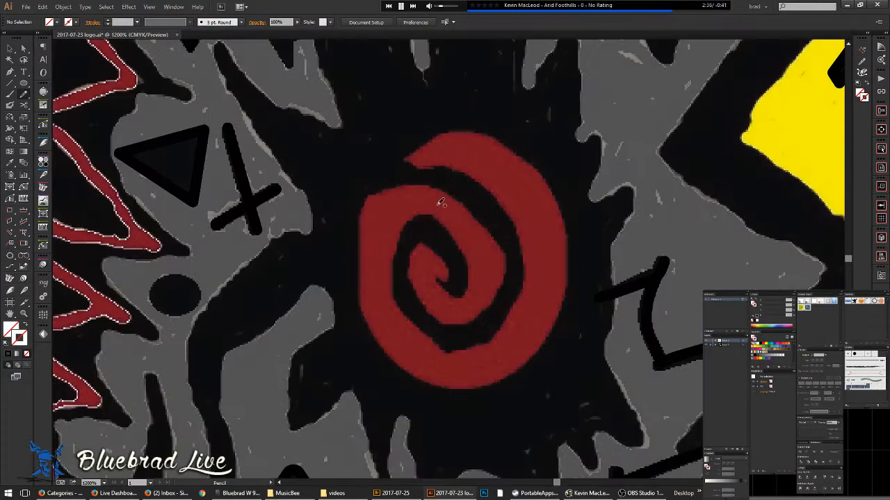
mouse_move(424, 161)
mouse_down()
mouse_move(458, 132)
mouse_move(503, 141)
mouse_move(556, 200)
mouse_move(568, 259)
mouse_move(556, 317)
mouse_move(527, 358)
mouse_move(488, 381)
mouse_move(438, 383)
mouse_move(399, 366)
mouse_move(360, 298)
mouse_move(361, 211)
mouse_move(372, 197)
mouse_move(420, 185)
mouse_move(474, 210)
mouse_move(509, 260)
mouse_move(505, 285)
mouse_move(478, 319)
mouse_move(432, 316)
mouse_move(412, 283)
mouse_move(411, 249)
mouse_move(429, 243)
mouse_move(452, 273)
mouse_move(437, 281)
mouse_move(455, 298)
mouse_move(470, 273)
mouse_move(449, 230)
mouse_move(419, 210)
mouse_move(397, 260)
mouse_move(399, 299)
mouse_move(421, 328)
mouse_move(469, 347)
mouse_move(498, 332)
mouse_move(520, 300)
mouse_move(526, 275)
mouse_move(500, 197)
mouse_move(473, 172)
mouse_move(431, 164)
mouse_up()
key(ctrl+a)
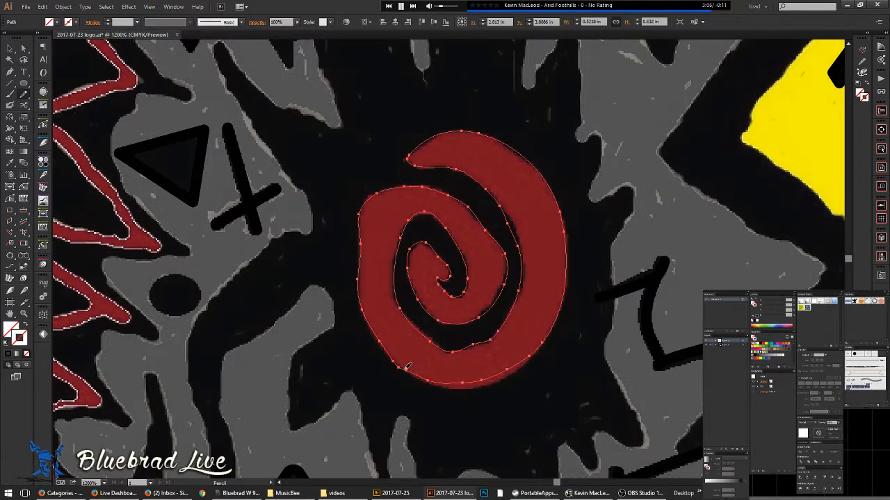
- Redraw the spiral's bottom and lower-right edges so the path hugs the shape
drag(464, 383, 497, 378)
drag(538, 345, 540, 343)
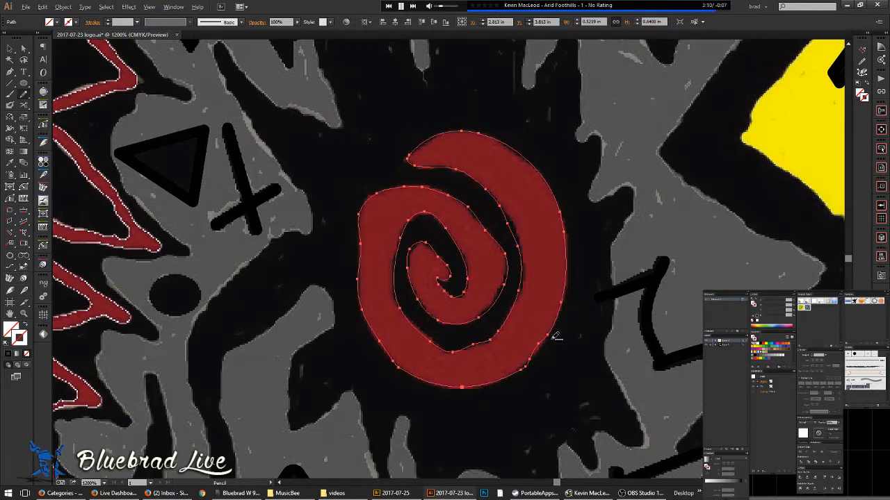
scroll(542, 364, up, 3)
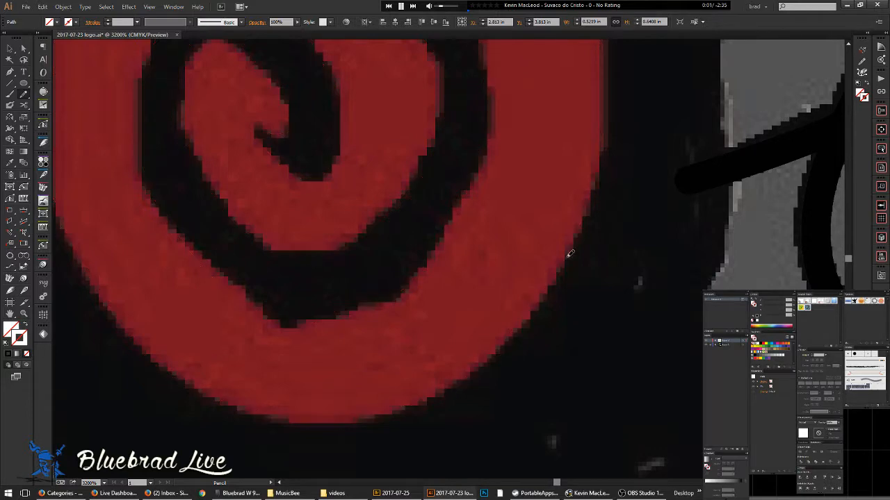
scroll(575, 244, down, 4)
drag(451, 200, 384, 269)
- Select the grey face shape, its jagged black inner shape and the red spiral together
key(v)
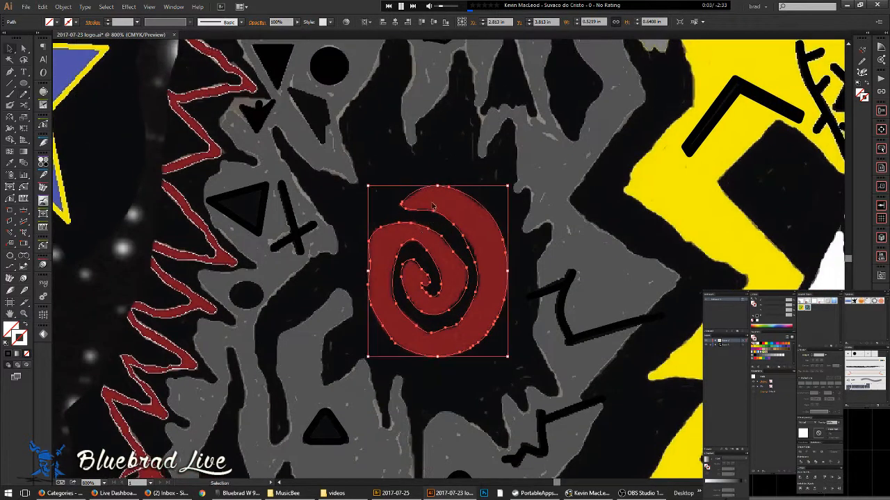
click(419, 176)
click(443, 198)
drag(484, 163, 444, 197)
scroll(497, 150, down, 3)
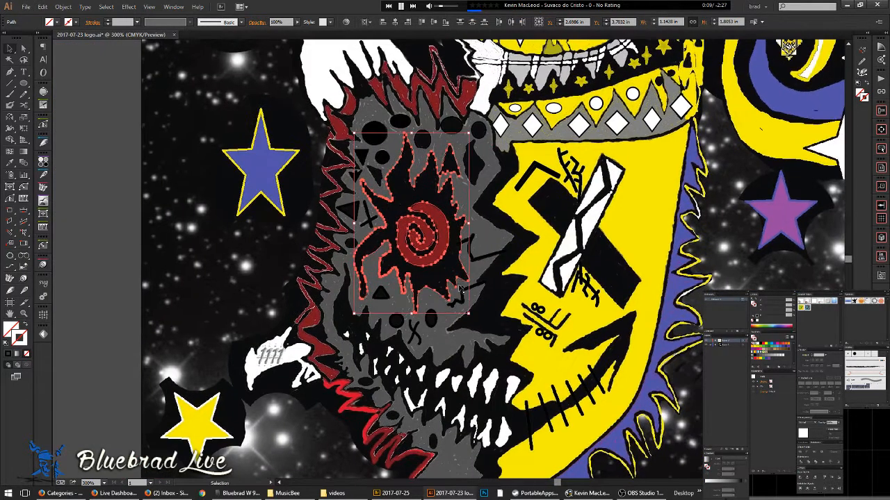
shift+click(486, 315)
click(493, 311)
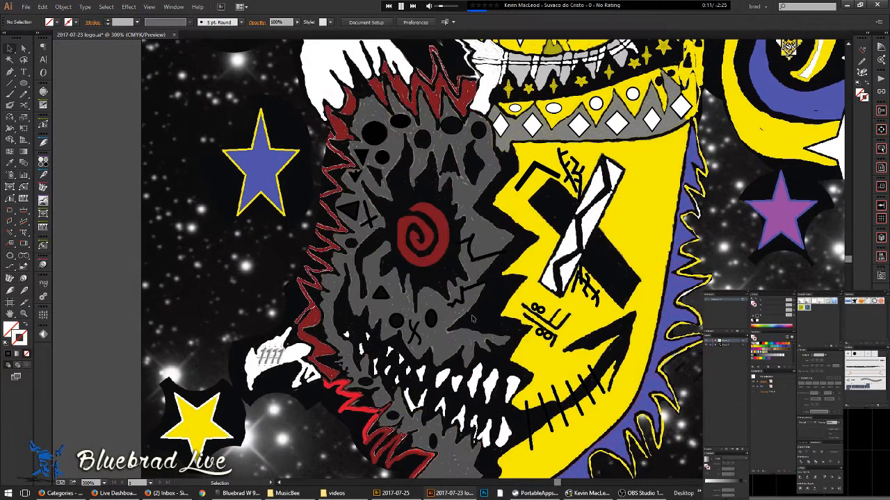
click(469, 314)
shift+click(445, 299)
shift+click(434, 262)
- Pan and zoom in on the white teeth in the black mouth
drag(421, 231, 268, 297)
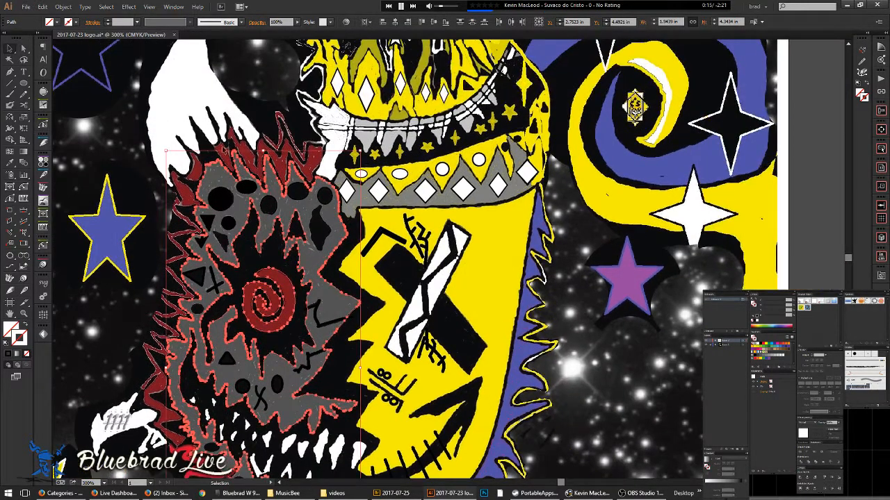
drag(340, 411, 300, 339)
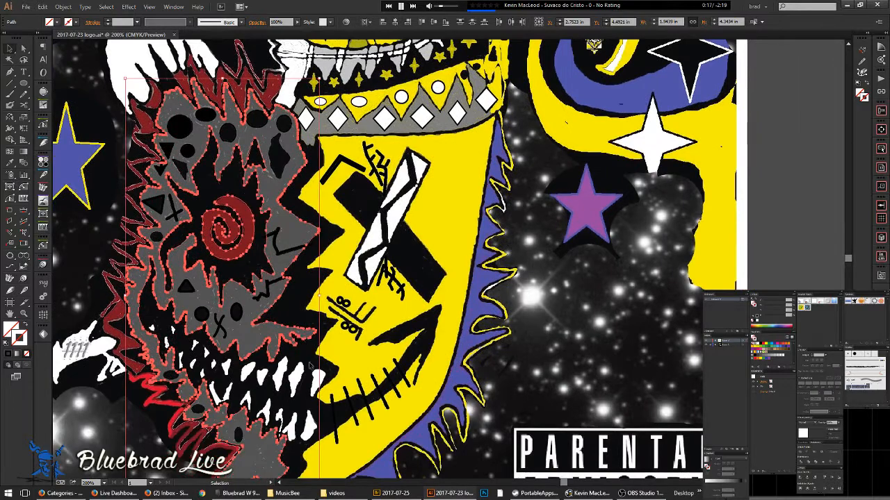
scroll(300, 340, down, 1)
drag(324, 387, 328, 349)
scroll(329, 349, down, 1)
scroll(303, 273, up, 4)
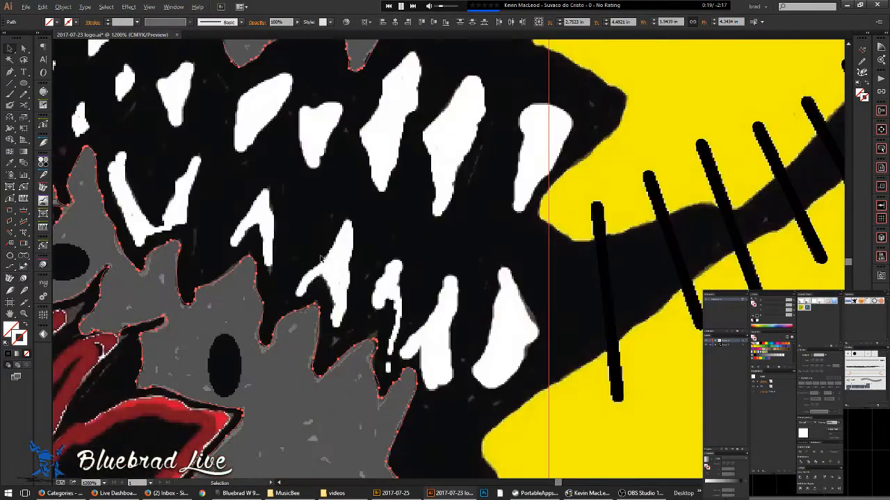
scroll(331, 267, up, 1)
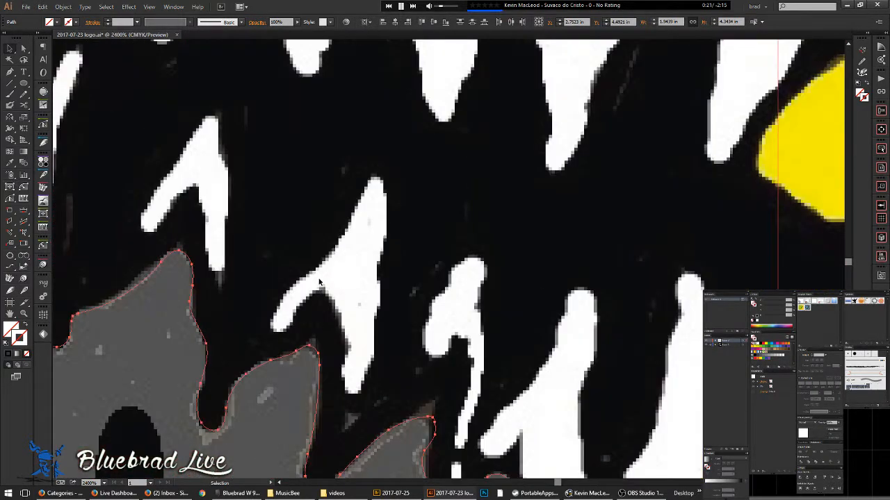
- Trace a closed pencil outline around the question-mark tooth's tip and left edge
key(n)
mouse_move(296, 314)
mouse_down()
mouse_move(292, 332)
mouse_move(275, 327)
mouse_up()
mouse_move(311, 273)
mouse_down()
mouse_move(334, 248)
mouse_move(371, 174)
mouse_move(381, 181)
mouse_move(390, 211)
mouse_move(378, 336)
mouse_move(362, 389)
mouse_move(354, 394)
mouse_move(344, 374)
mouse_up()
mouse_move(336, 308)
mouse_down()
mouse_move(314, 292)
mouse_move(292, 323)
mouse_up()
key(space)
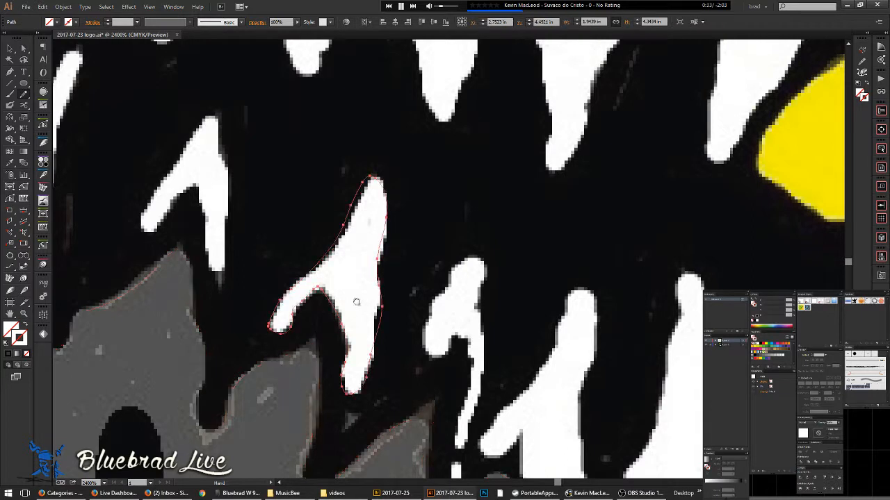
drag(373, 301, 223, 236)
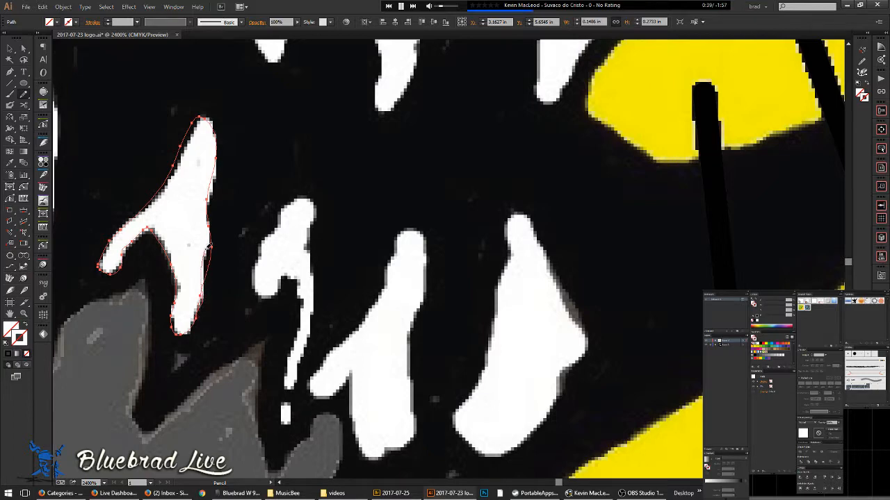
- Redraw the right and upper-right edges of the traced tooth path
drag(212, 230, 210, 225)
key(space)
drag(207, 182, 315, 221)
scroll(297, 200, up, 2)
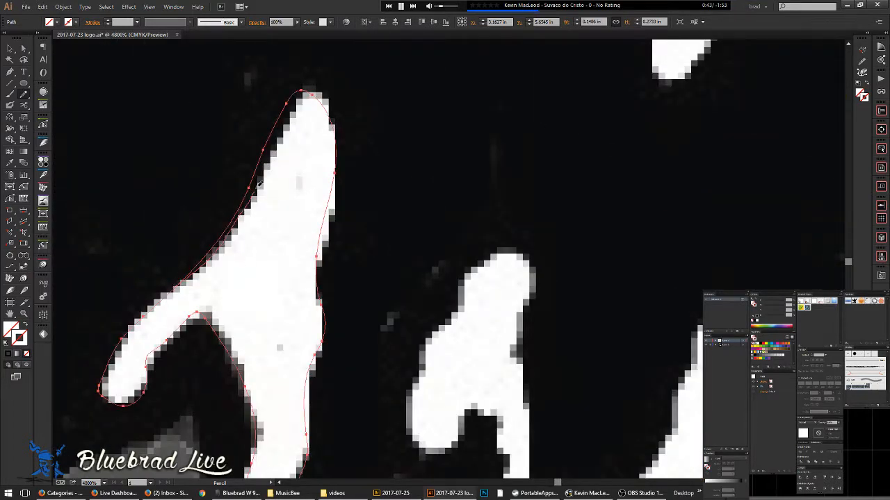
key(space)
mouse_move(361, 153)
mouse_down()
mouse_move(264, 78)
mouse_move(238, 102)
mouse_up()
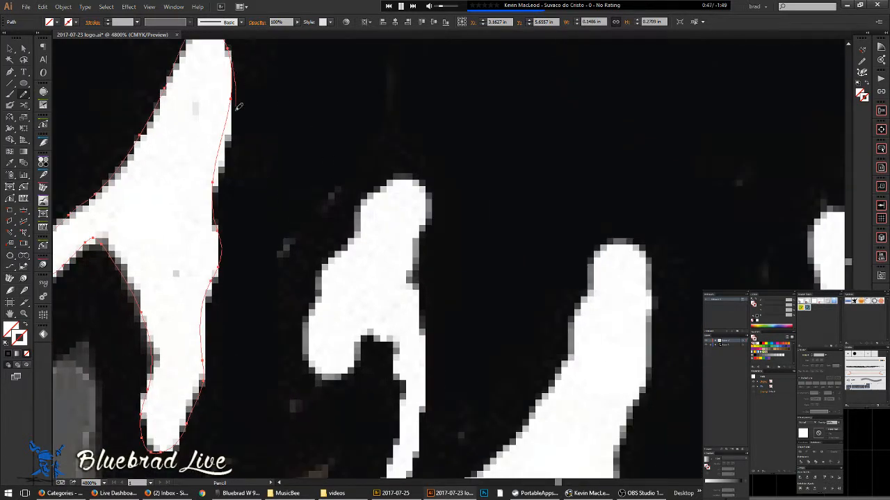
drag(215, 202, 214, 211)
key(space)
mouse_move(223, 197)
mouse_down()
mouse_move(222, 184)
mouse_move(178, 153)
mouse_up()
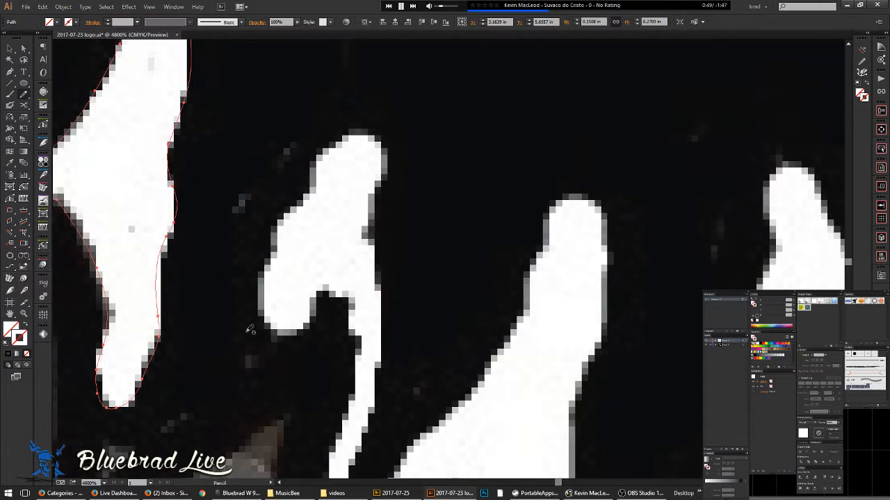
- Redraw the tooth's left edge, top and right side, merging the stroke into the path
mouse_move(278, 242)
mouse_down()
mouse_move(336, 138)
mouse_move(368, 134)
mouse_move(386, 178)
mouse_move(372, 239)
mouse_move(388, 310)
mouse_move(381, 406)
mouse_up()
key(space)
drag(381, 406, 387, 278)
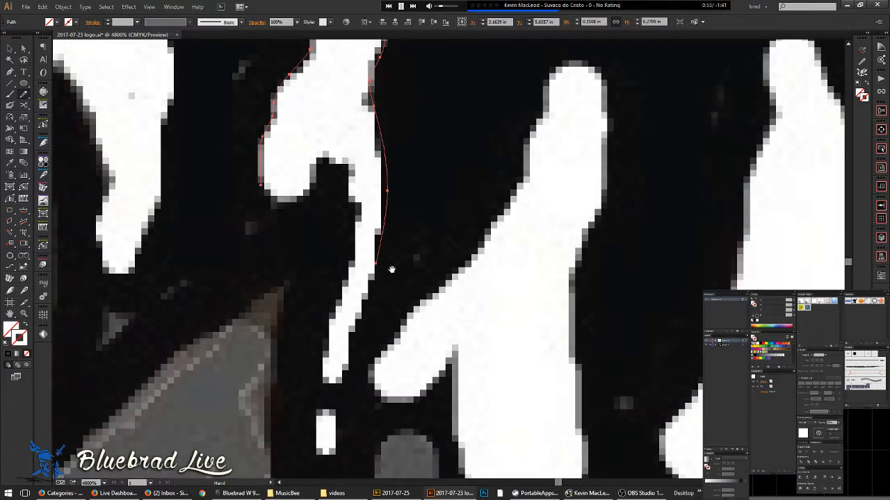
mouse_move(378, 111)
mouse_down()
mouse_move(378, 251)
mouse_move(346, 369)
mouse_up()
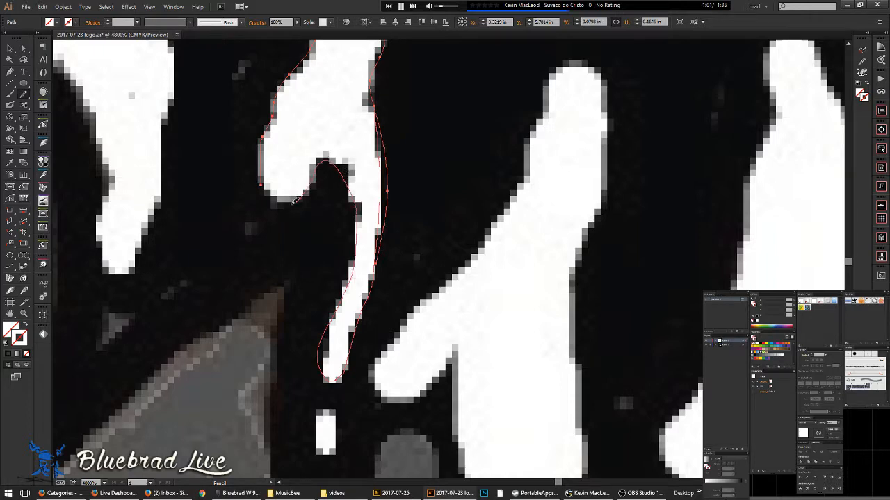
drag(264, 185, 263, 184)
- Draw a small closed pencil path around the white dot below the tooth, then zoom out
scroll(308, 157, down, 3)
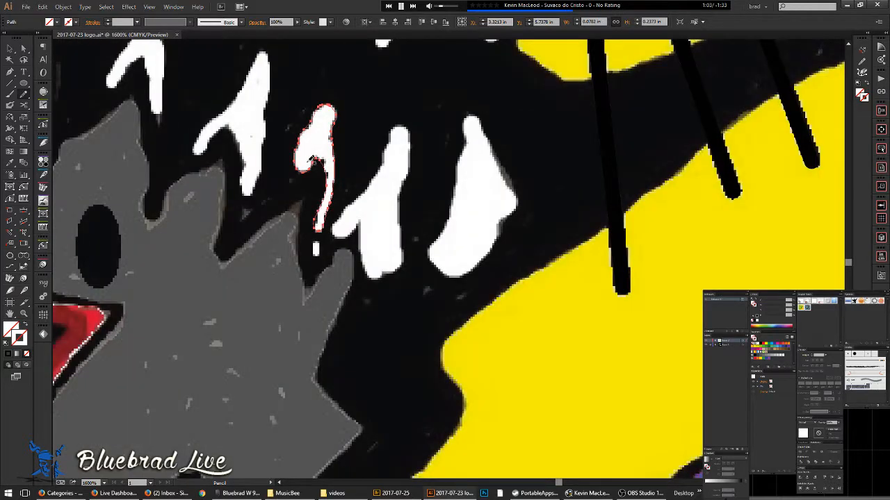
scroll(307, 273, down, 1)
scroll(306, 237, up, 5)
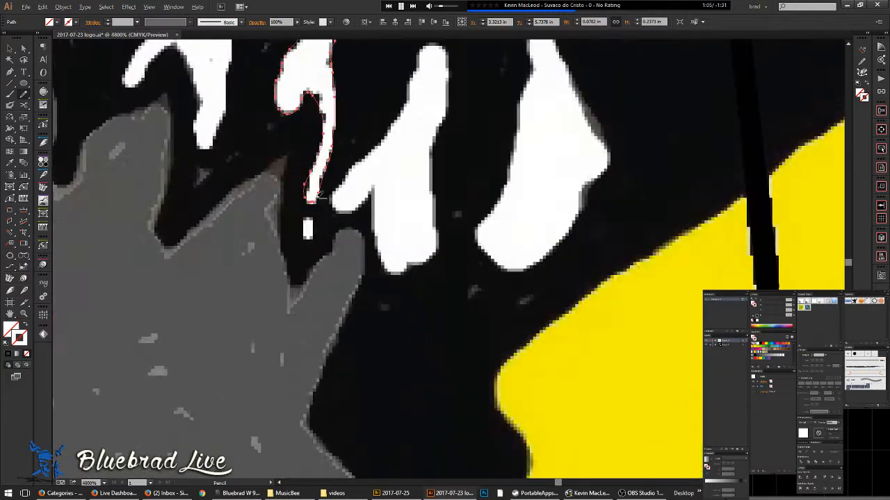
mouse_move(293, 270)
mouse_down()
mouse_move(301, 245)
mouse_move(313, 244)
mouse_move(322, 265)
mouse_move(316, 304)
mouse_move(302, 306)
mouse_move(295, 271)
mouse_up()
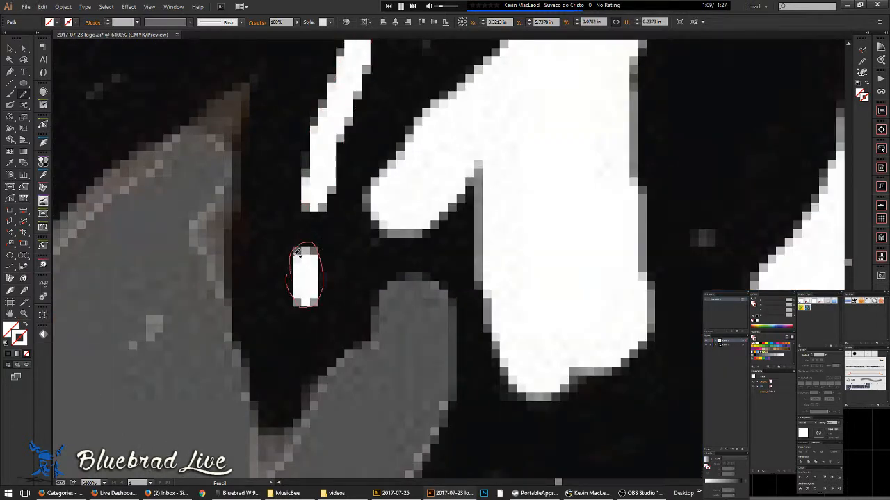
scroll(336, 254, down, 2)
scroll(327, 217, down, 7)
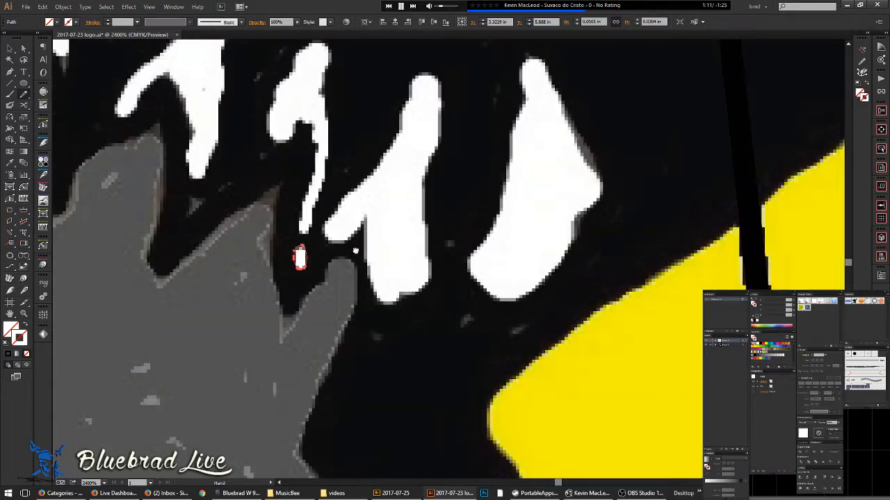
- Deselect the finished tooth path and switch to Outline view
key(v)
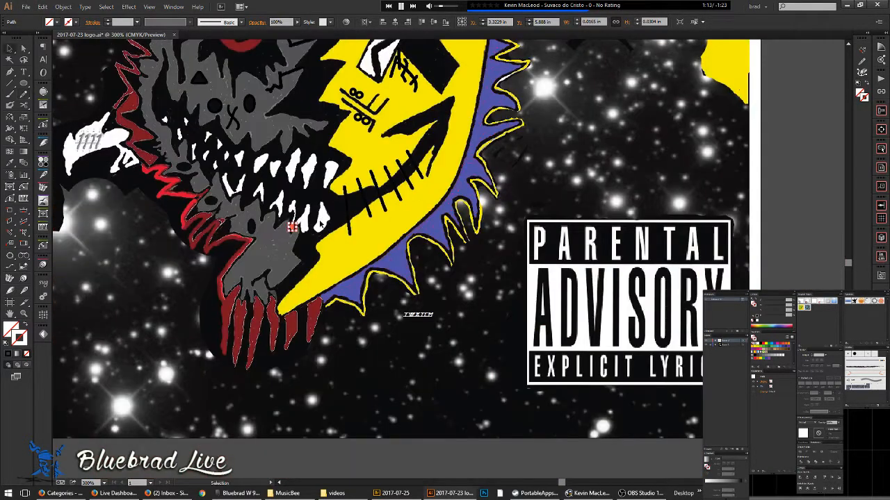
key(ctrl+shift+a)
key(ctrl+y)
key(ctrl+y)
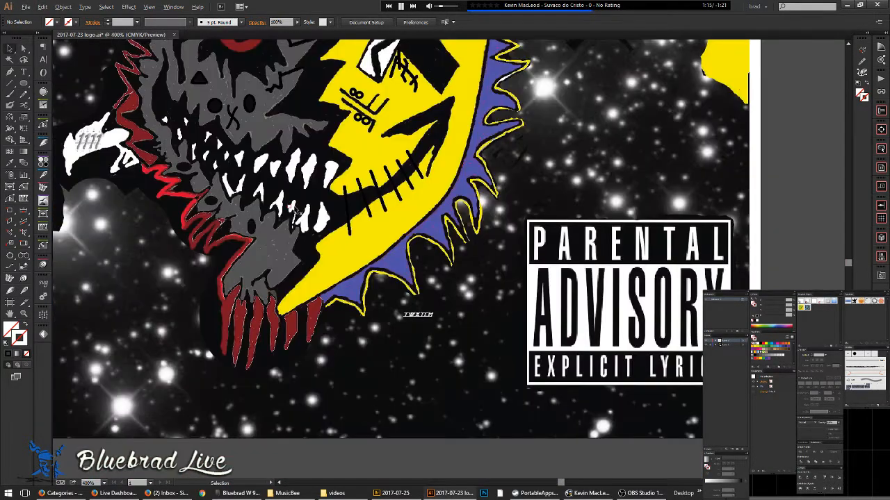
scroll(322, 258, up, 5)
- Trace the first tooth right of the question mark along its top and right edge
key(p)
key(n)
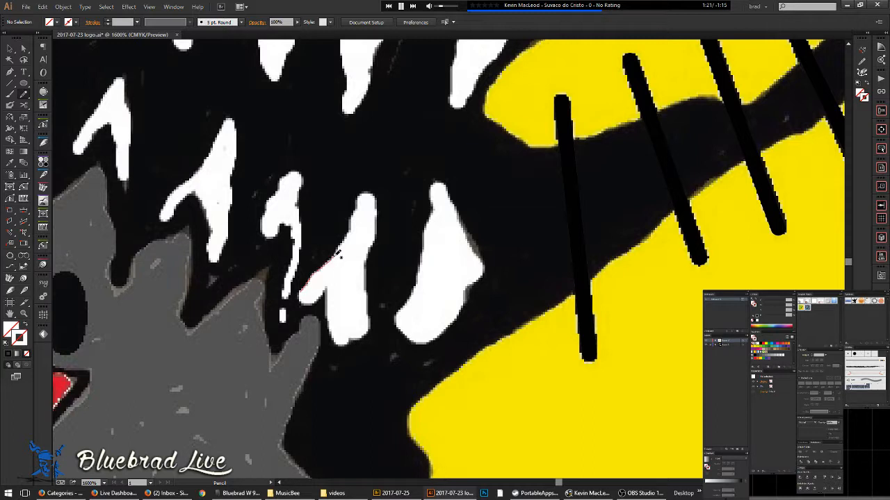
mouse_move(373, 189)
mouse_down()
mouse_move(365, 272)
mouse_move(373, 330)
mouse_move(352, 341)
mouse_up()
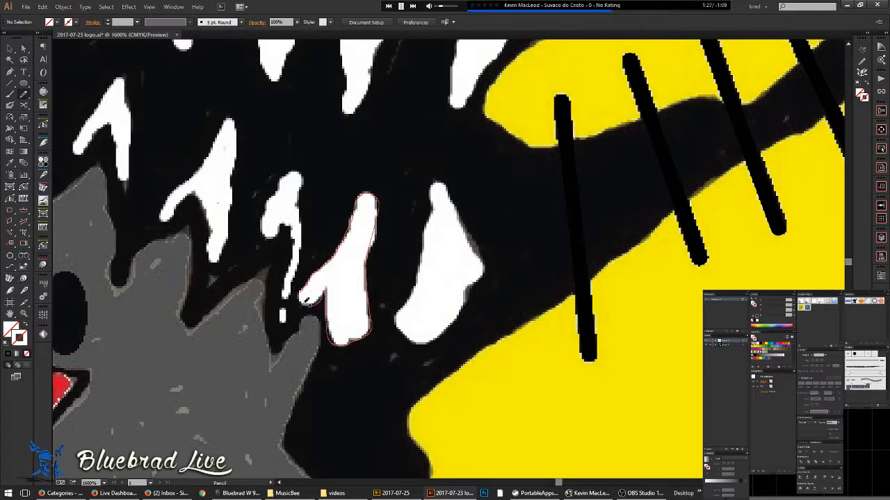
scroll(333, 261, down, 3)
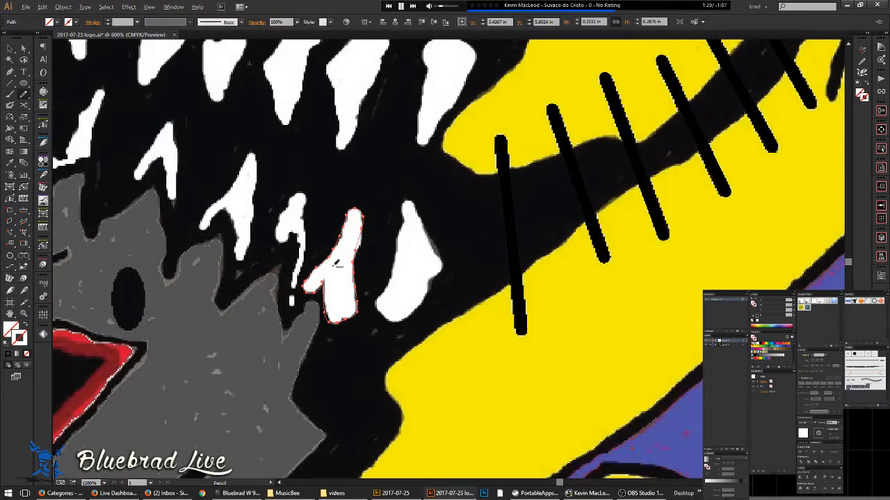
scroll(330, 259, down, 3)
scroll(257, 240, up, 3)
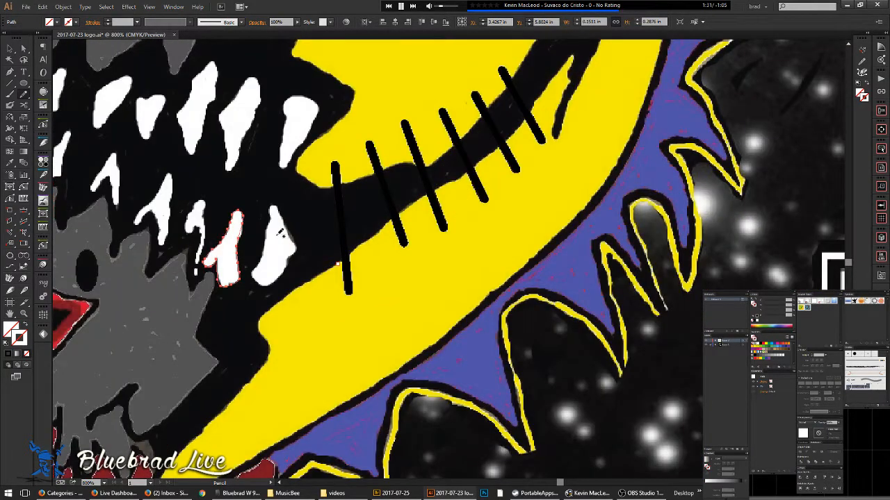
scroll(271, 205, up, 2)
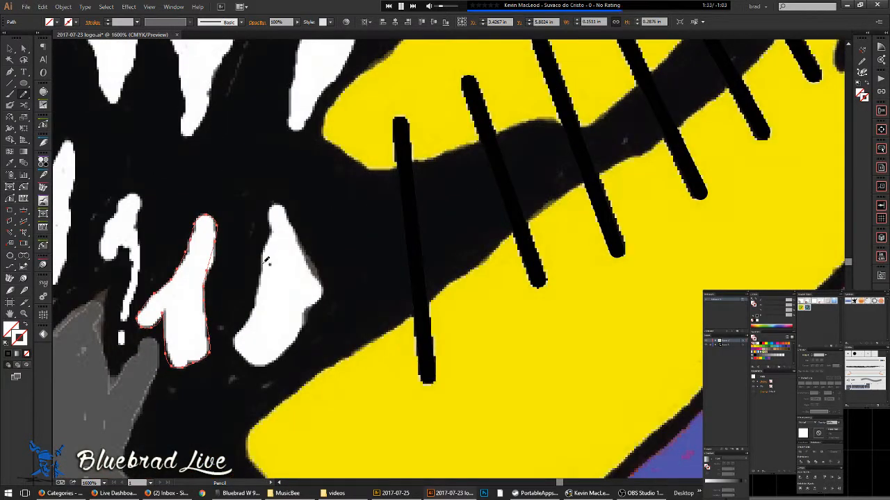
- Trace the next tooth's top and right edge with the Pencil
mouse_move(271, 228)
mouse_down()
mouse_move(271, 203)
mouse_move(280, 205)
mouse_move(323, 289)
mouse_move(323, 303)
mouse_move(260, 366)
mouse_up()
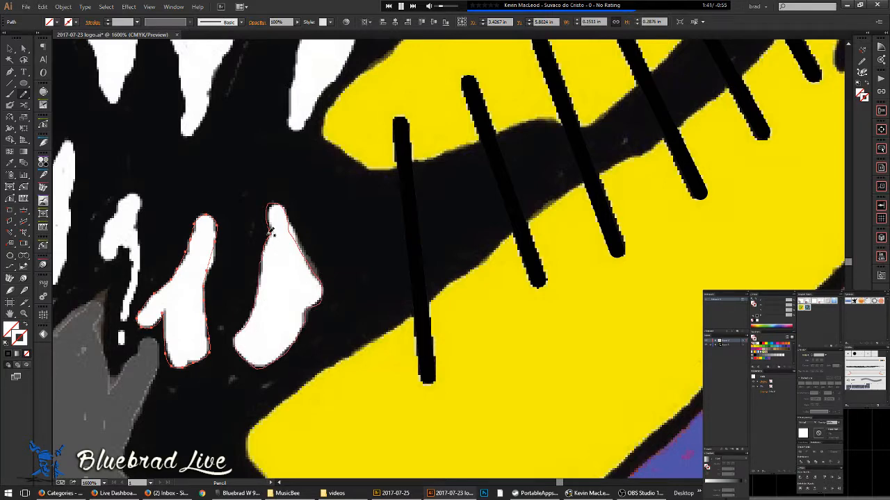
scroll(272, 235, down, 6)
scroll(341, 283, up, 5)
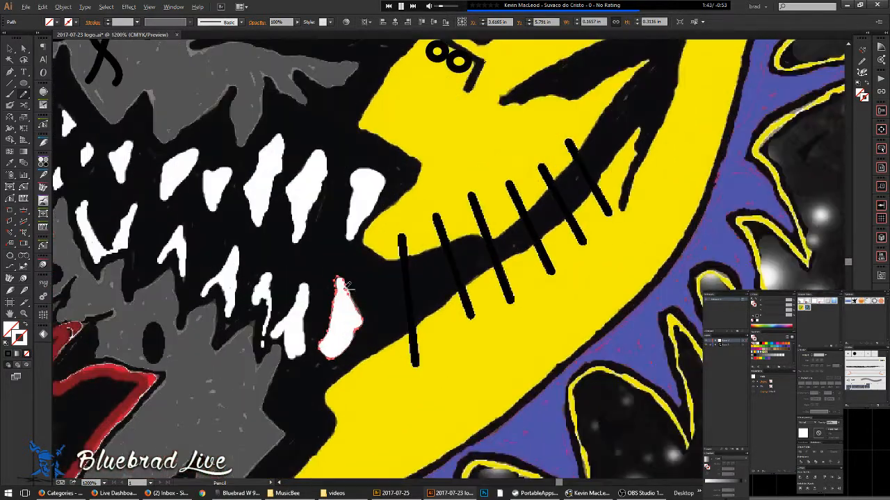
scroll(340, 284, up, 4)
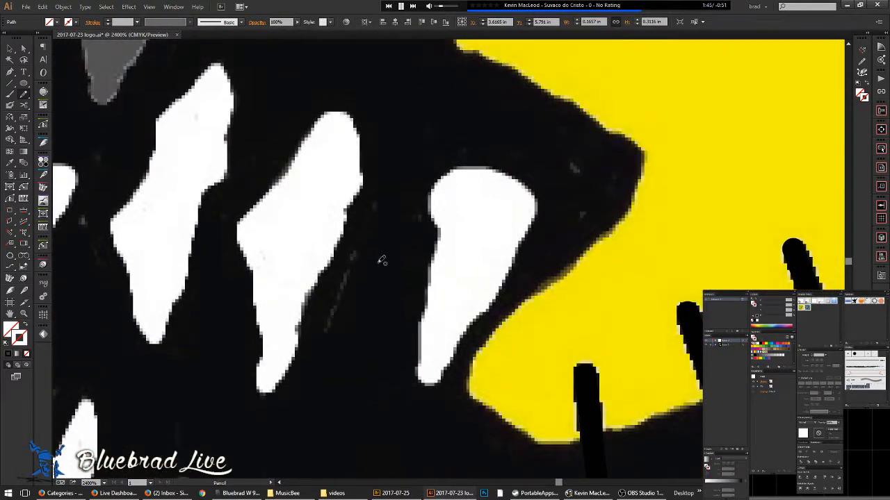
click(151, 7)
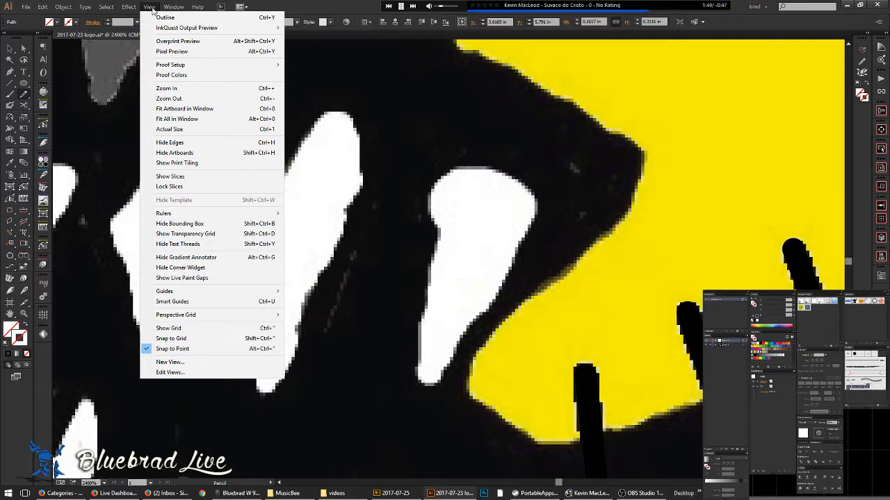
click(150, 6)
scroll(447, 248, down, 1)
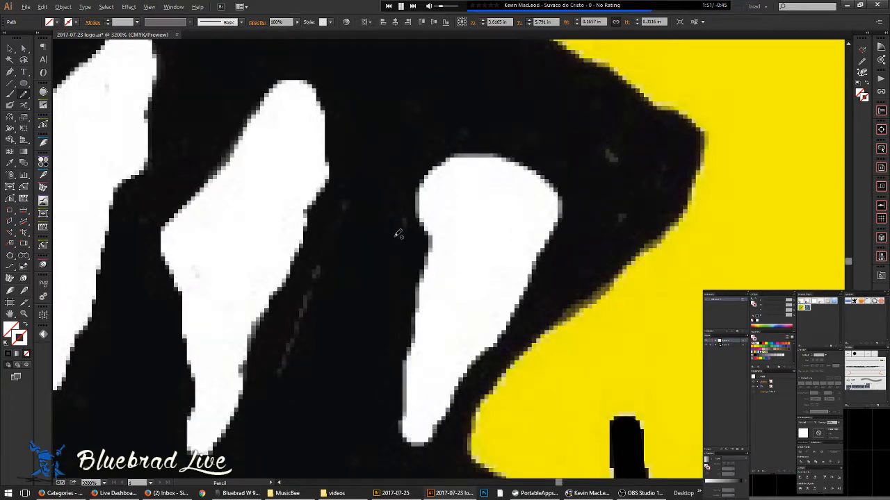
scroll(393, 240, down, 2)
- Back in Preview, close a pencil outline around the tooth beside the yellow area and smooth its left edge
key(ctrl+y)
key(ctrl+y)
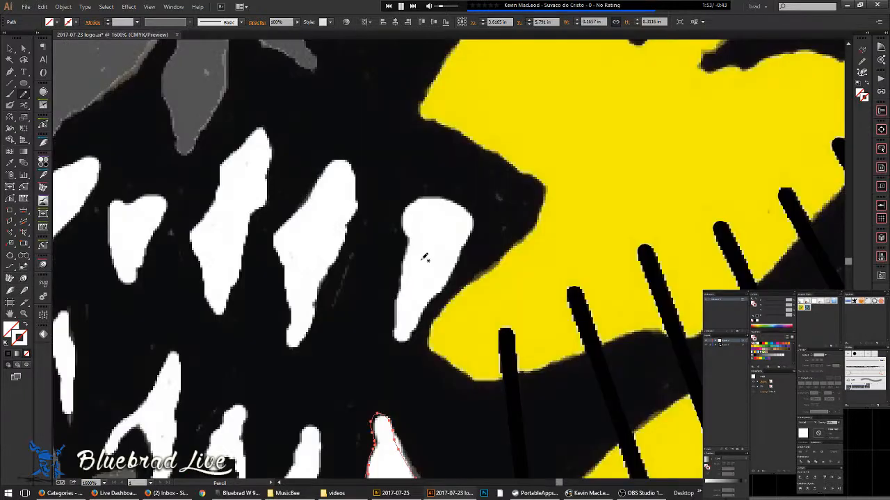
scroll(417, 265, up, 1)
drag(408, 245, 337, 206)
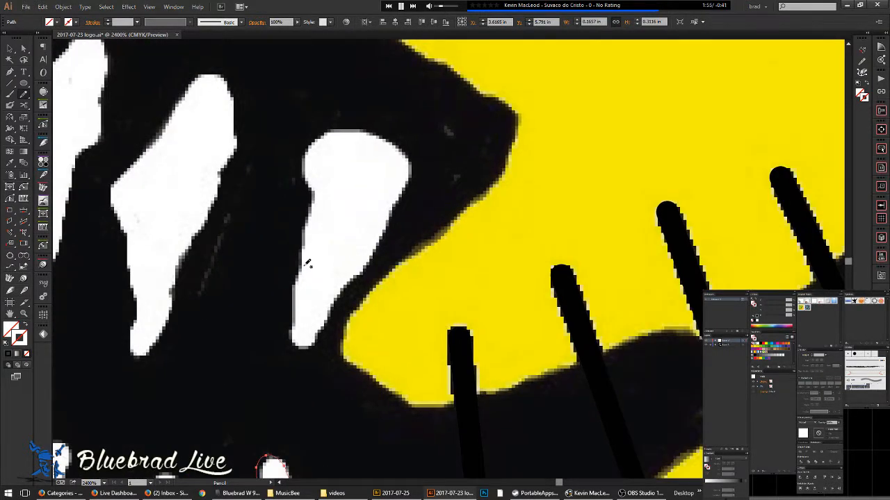
mouse_move(304, 155)
mouse_down()
mouse_move(341, 130)
mouse_move(360, 130)
mouse_move(399, 145)
mouse_move(413, 172)
mouse_move(377, 249)
mouse_move(296, 336)
mouse_up()
drag(293, 299, 301, 266)
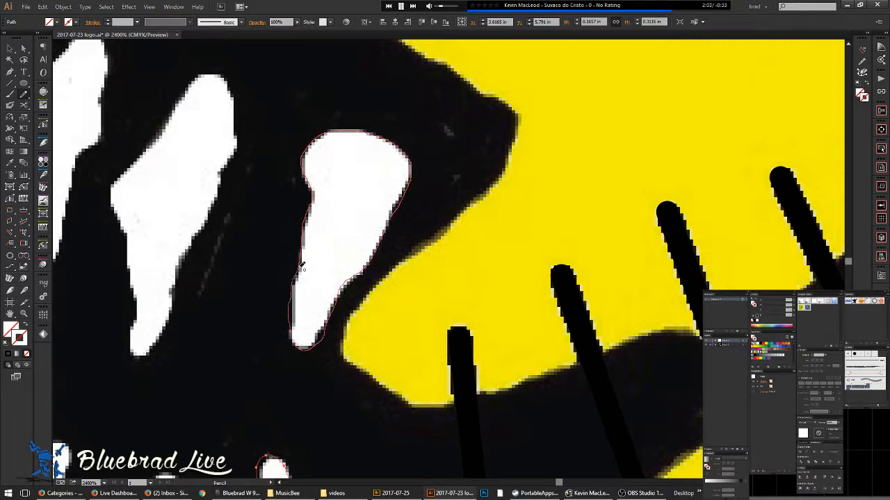
drag(302, 220, 305, 207)
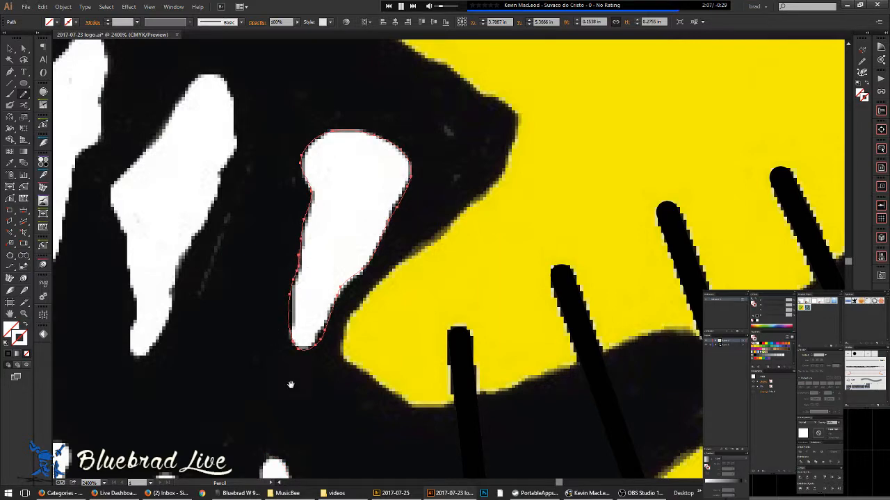
scroll(294, 383, left, 6)
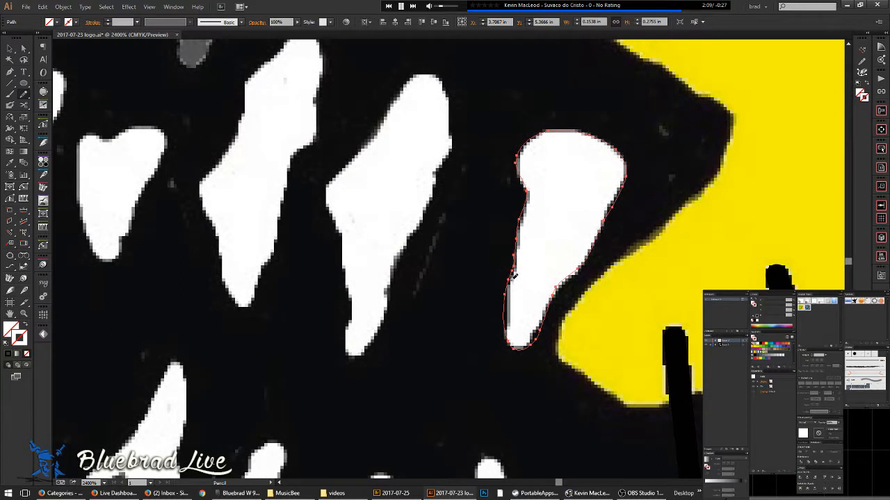
drag(511, 276, 519, 245)
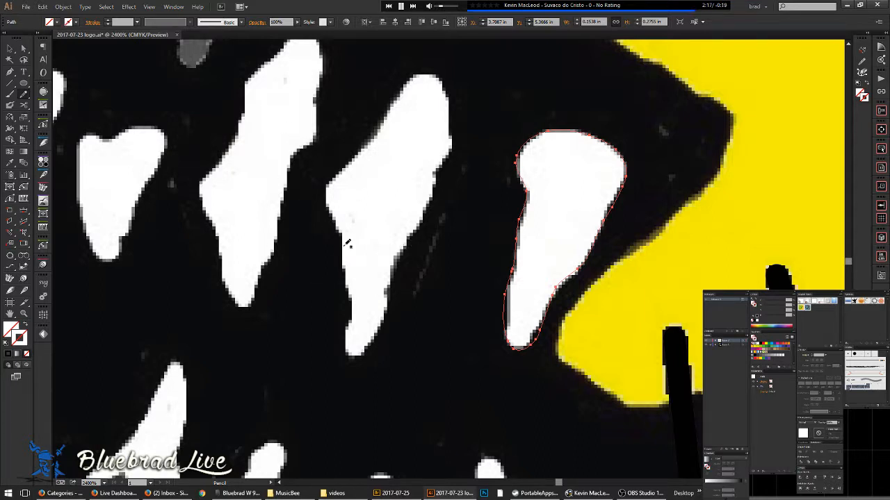
- Trace closed pencil outlines around a tooth and the neighbouring middle tooth
mouse_move(332, 207)
mouse_down()
mouse_move(342, 167)
mouse_move(404, 87)
mouse_move(450, 115)
mouse_move(449, 146)
mouse_move(379, 333)
mouse_move(363, 355)
mouse_move(350, 349)
mouse_up()
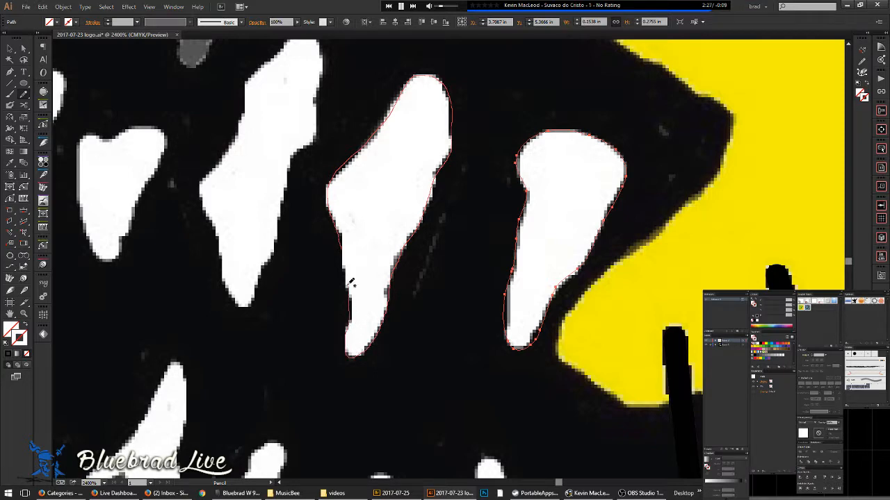
drag(347, 205, 346, 209)
mouse_move(345, 263)
mouse_down()
mouse_move(536, 355)
mouse_move(524, 389)
mouse_up()
mouse_move(467, 307)
mouse_down()
mouse_move(491, 267)
mouse_move(502, 194)
mouse_move(495, 159)
mouse_move(473, 160)
mouse_up()
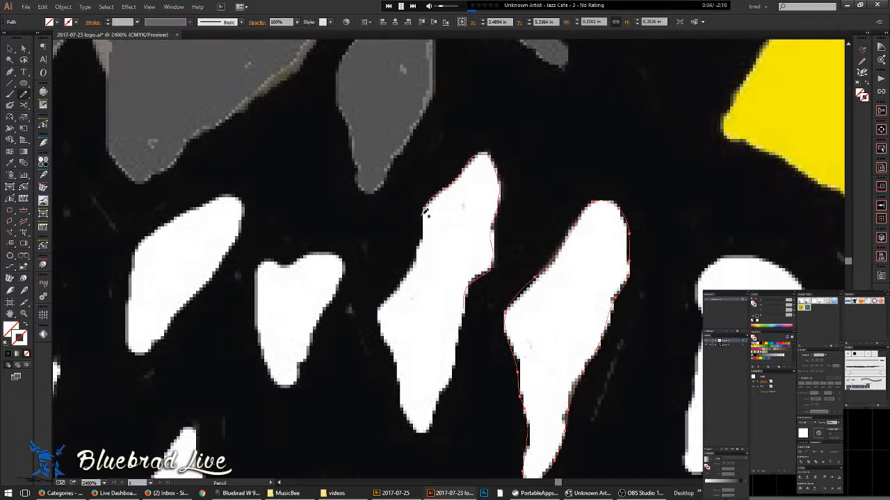
mouse_move(421, 256)
mouse_down()
mouse_move(376, 314)
mouse_move(388, 335)
mouse_up()
mouse_move(420, 427)
mouse_down()
mouse_move(437, 420)
mouse_move(449, 392)
mouse_up()
drag(457, 361, 476, 269)
- Redraw a tooth outline's bottom higher and rounder, and smooth its upper-left edge
scroll(479, 296, down, 4)
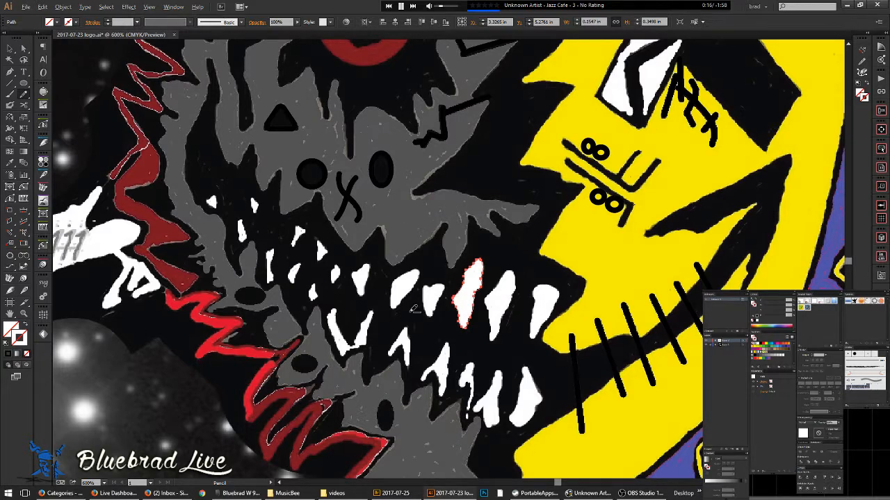
scroll(414, 310, up, 4)
mouse_move(481, 278)
mouse_down()
mouse_move(420, 276)
mouse_move(339, 244)
mouse_move(338, 218)
mouse_move(304, 186)
mouse_move(319, 172)
mouse_move(347, 178)
mouse_move(401, 163)
mouse_move(426, 174)
mouse_move(427, 195)
mouse_move(387, 264)
mouse_move(359, 344)
mouse_move(335, 337)
mouse_move(314, 289)
mouse_move(312, 186)
mouse_up()
scroll(368, 219, up, 1)
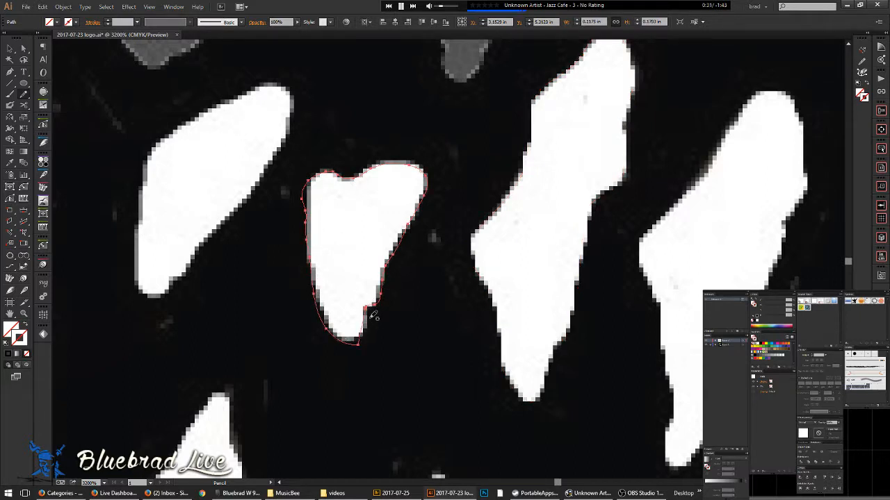
drag(314, 306, 334, 321)
drag(311, 186, 335, 166)
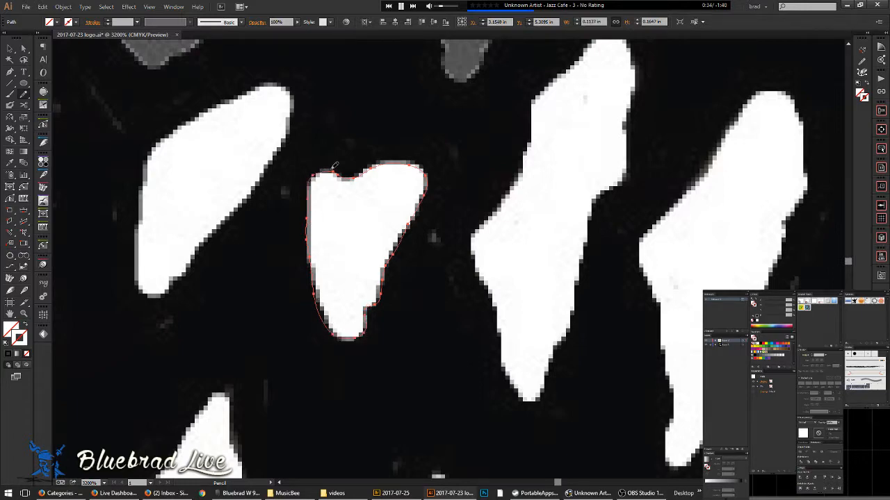
scroll(394, 184, down, 2)
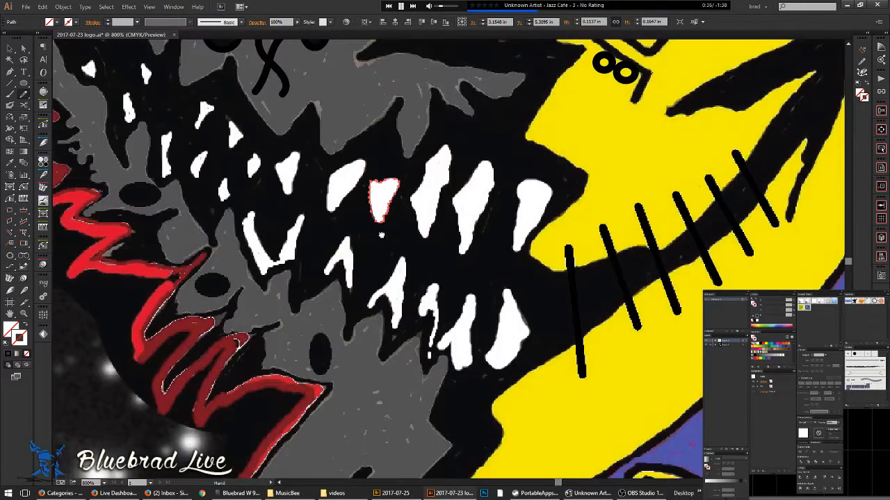
- Outline the next tooth's lower-right edge and close it around the bottom tip
scroll(426, 225, up, 3)
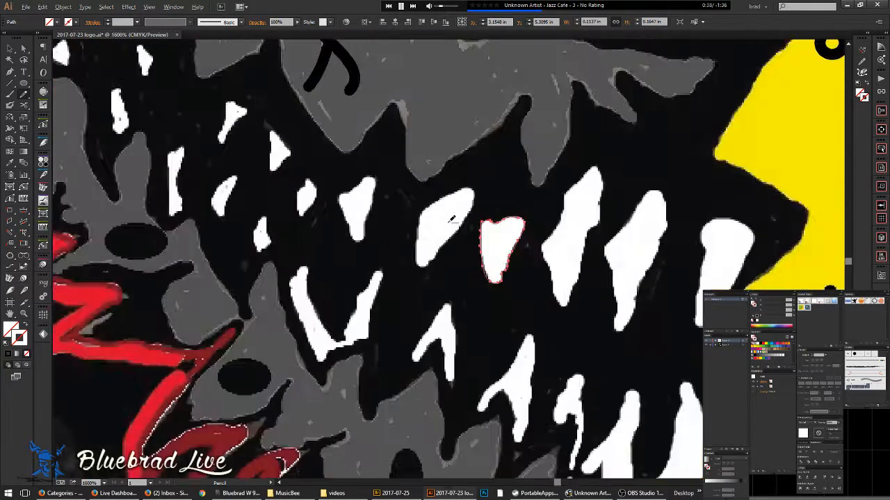
mouse_move(406, 310)
mouse_down()
mouse_move(464, 238)
mouse_move(493, 190)
mouse_move(495, 161)
mouse_move(488, 149)
mouse_move(471, 149)
mouse_move(399, 200)
mouse_up()
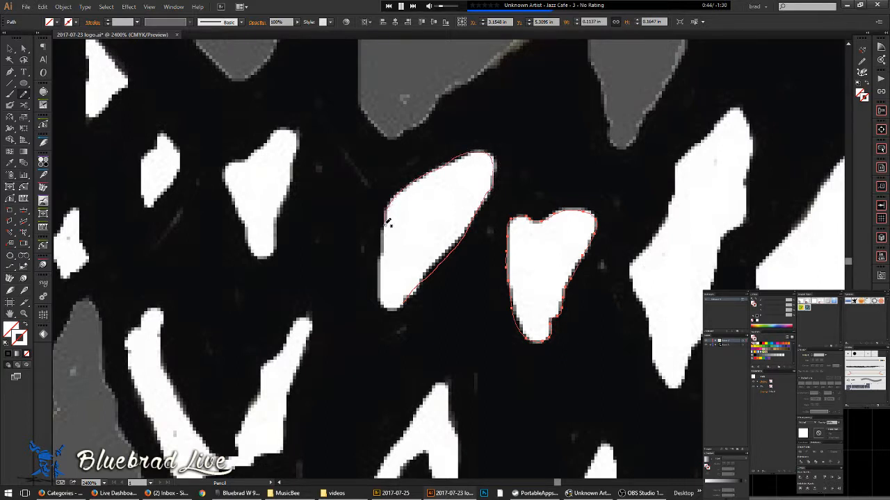
mouse_move(379, 287)
mouse_down()
mouse_move(392, 310)
mouse_move(417, 292)
mouse_up()
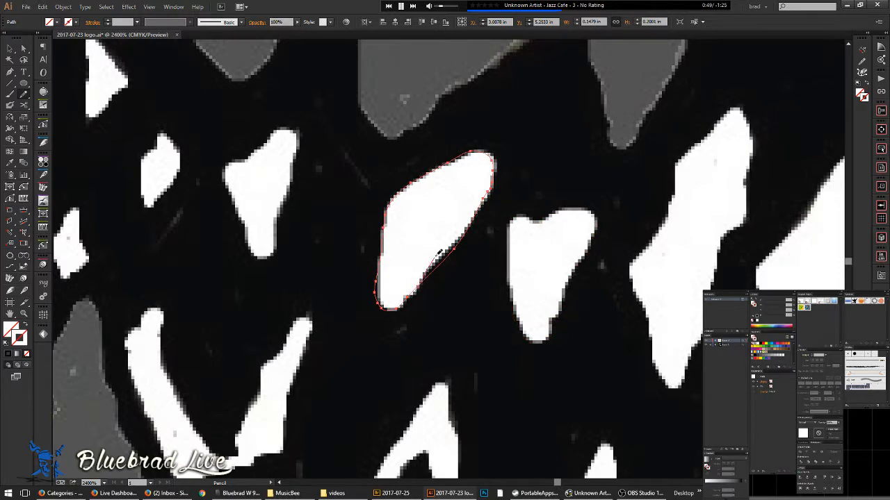
drag(476, 223, 479, 218)
- Pan to the upper teeth and trace the white tooth's left edge
key(space)
drag(377, 130, 355, 217)
scroll(354, 217, down, 4)
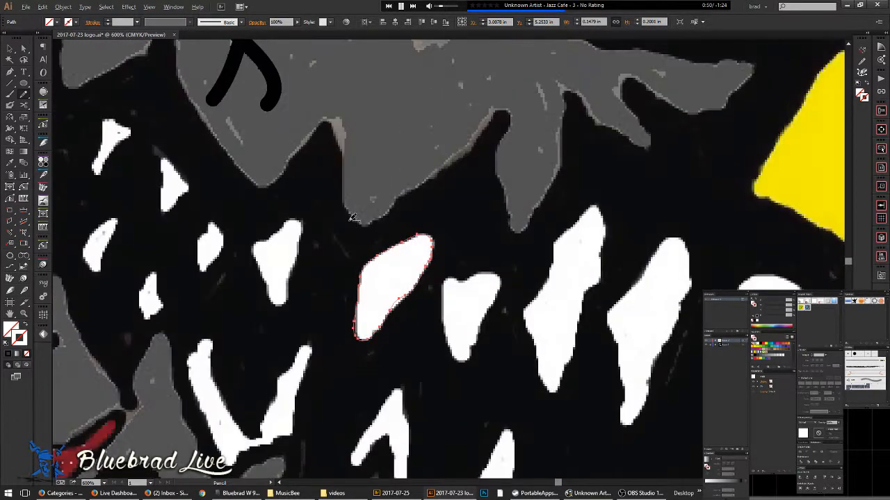
drag(446, 256, 513, 235)
scroll(429, 216, up, 3)
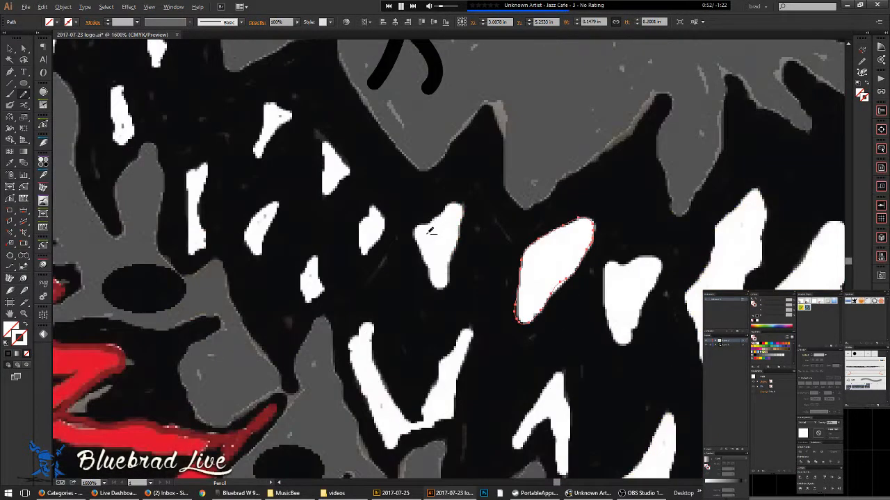
scroll(426, 251, up, 2)
mouse_move(417, 283)
mouse_down()
mouse_move(386, 224)
mouse_move(388, 207)
mouse_move(418, 195)
mouse_move(462, 153)
mouse_move(479, 157)
mouse_move(487, 170)
mouse_move(458, 264)
mouse_move(456, 322)
mouse_move(423, 312)
mouse_up()
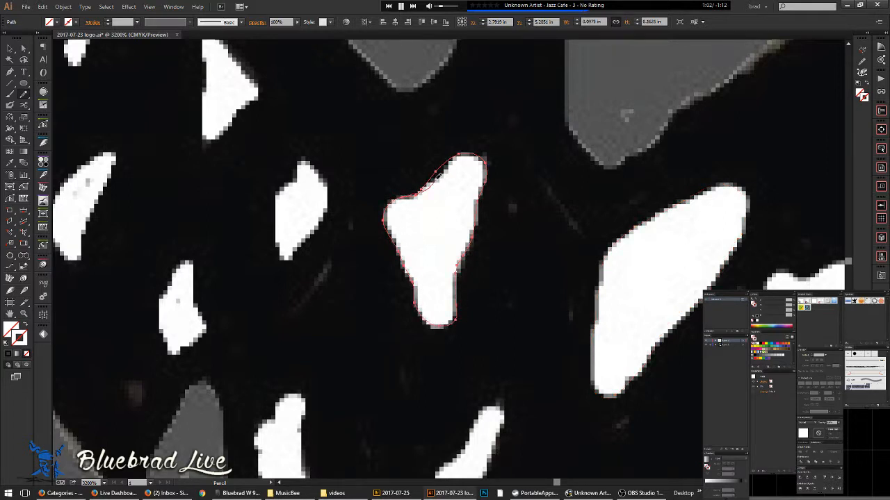
- Draw a closed outline around the small tooth and refine its right edge
drag(431, 260, 479, 227)
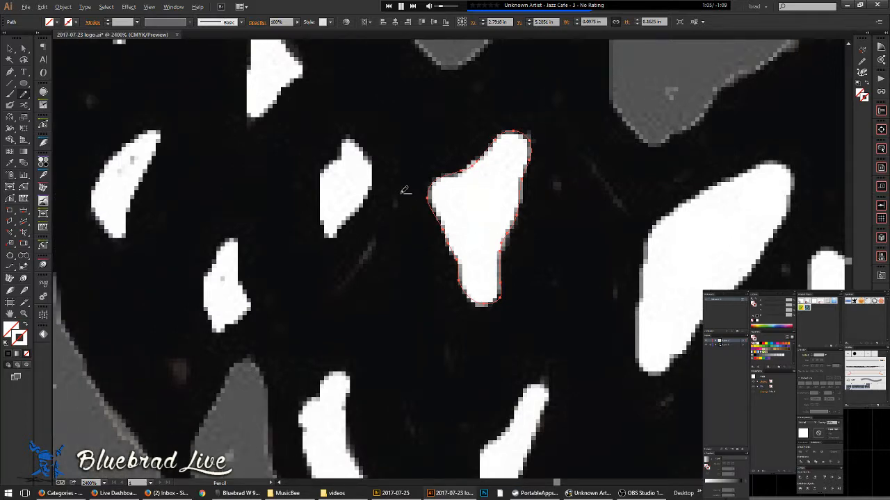
scroll(400, 195, down, 1)
scroll(362, 179, up, 2)
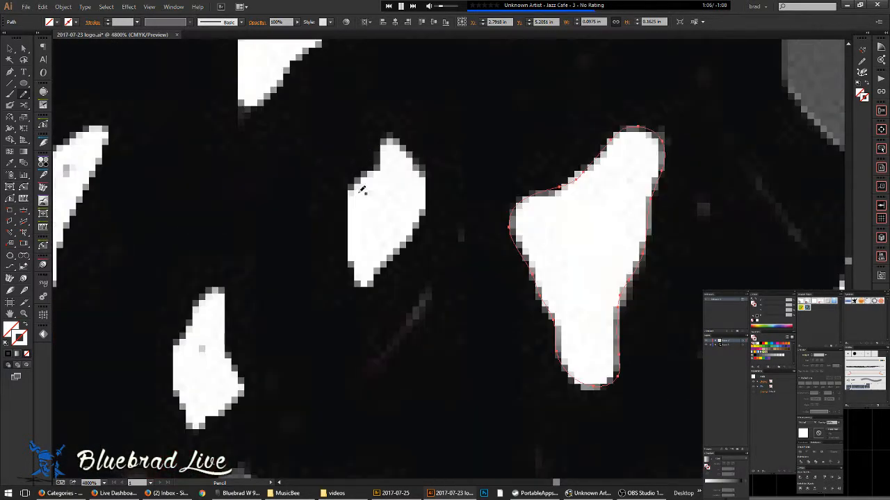
mouse_move(353, 265)
mouse_down()
mouse_move(354, 193)
mouse_move(365, 173)
mouse_up()
mouse_move(405, 142)
mouse_down()
mouse_move(426, 179)
mouse_move(407, 232)
mouse_move(371, 282)
mouse_move(353, 272)
mouse_up()
drag(361, 242, 363, 240)
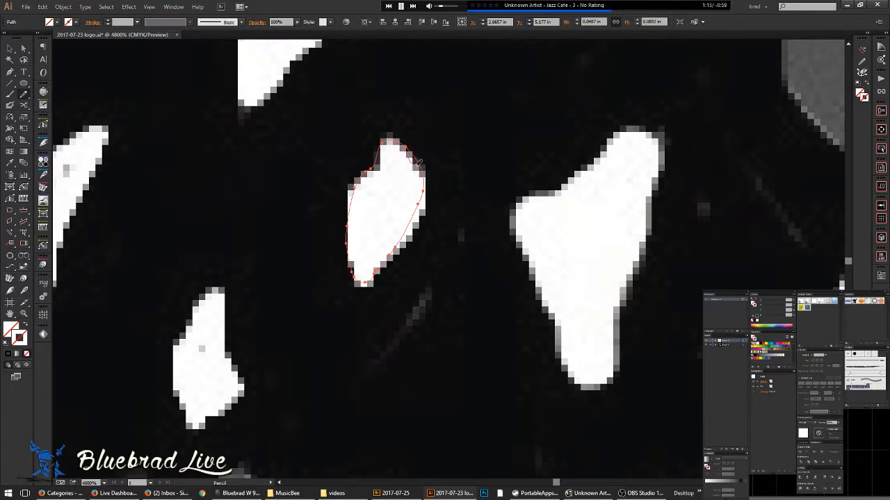
drag(391, 253, 389, 256)
- Trace the triangular tooth's right and left edges
scroll(408, 171, down, 4)
scroll(368, 139, up, 1)
scroll(369, 134, up, 2)
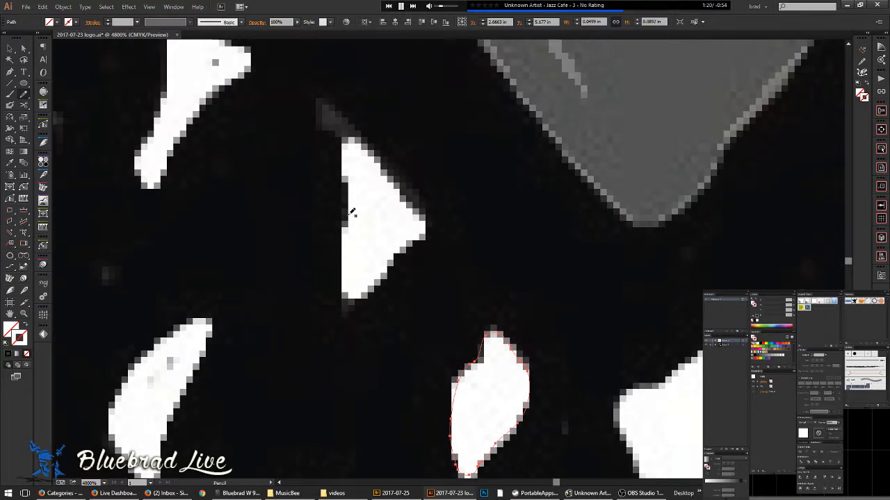
mouse_move(354, 138)
mouse_down()
mouse_move(415, 206)
mouse_move(417, 231)
mouse_move(391, 262)
mouse_up()
drag(343, 282, 349, 211)
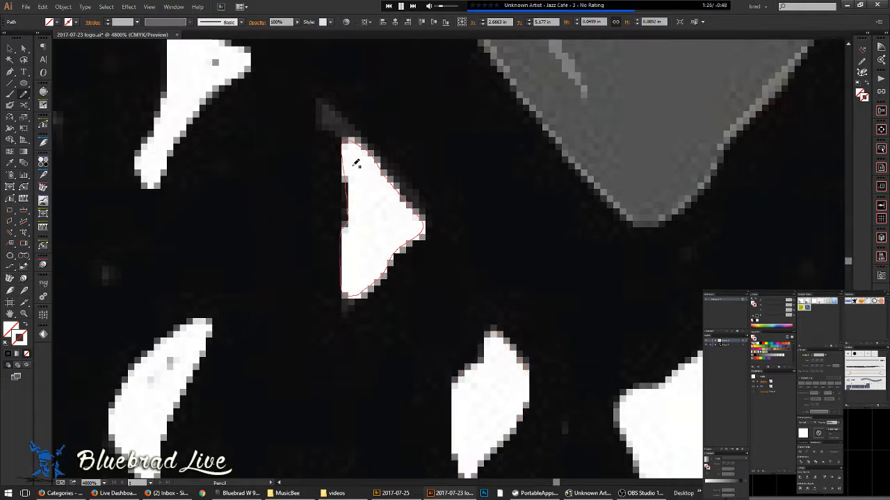
- Outline the thin tooth from its left edge over the top and around its tip
scroll(369, 182, down, 3)
drag(333, 180, 394, 231)
scroll(379, 231, up, 4)
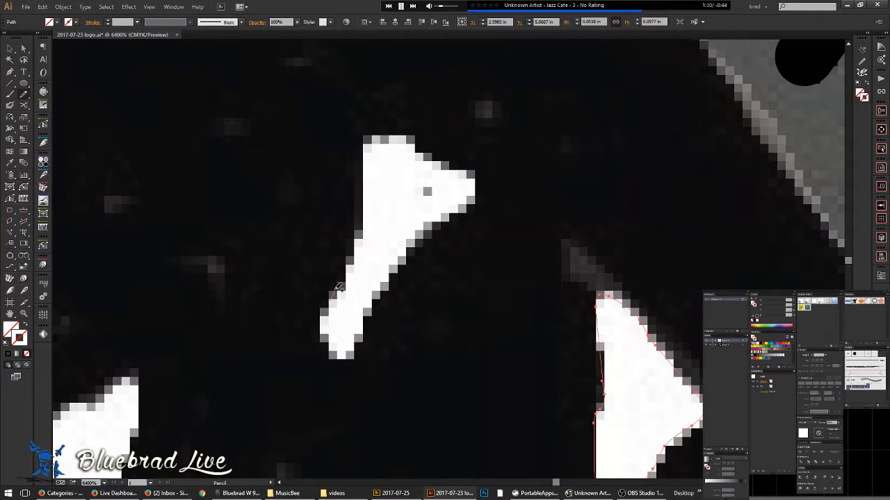
drag(334, 292, 362, 241)
mouse_move(367, 186)
mouse_down()
mouse_move(374, 139)
mouse_move(399, 142)
mouse_move(469, 177)
mouse_move(470, 207)
mouse_move(408, 255)
mouse_move(366, 318)
mouse_move(362, 345)
mouse_move(333, 346)
mouse_up()
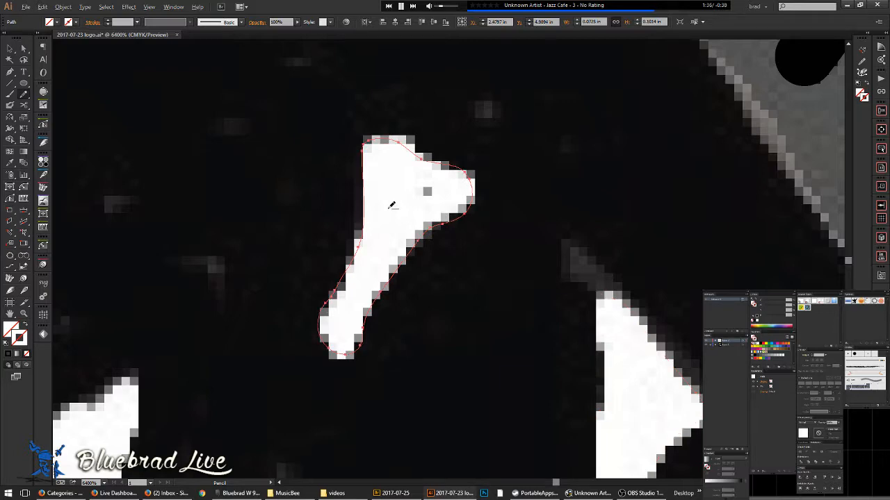
scroll(394, 201, down, 5)
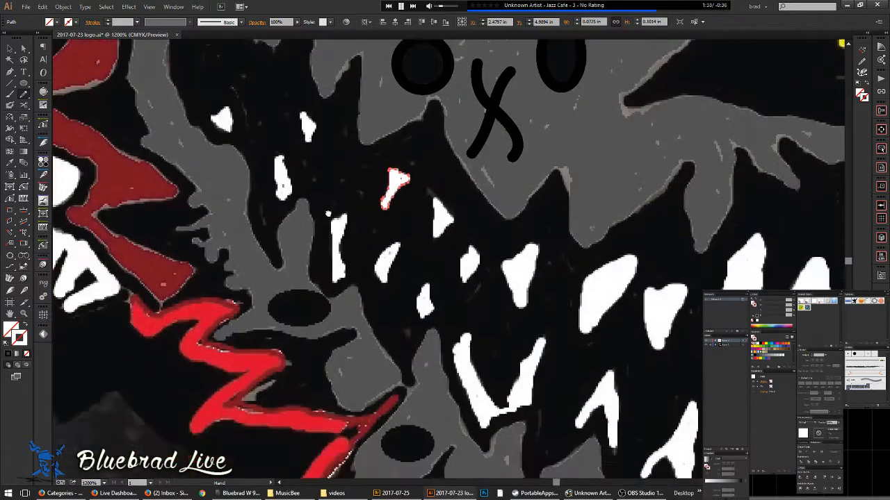
- Draw a closed outline around the first small tooth in the upper row
drag(328, 214, 253, 124)
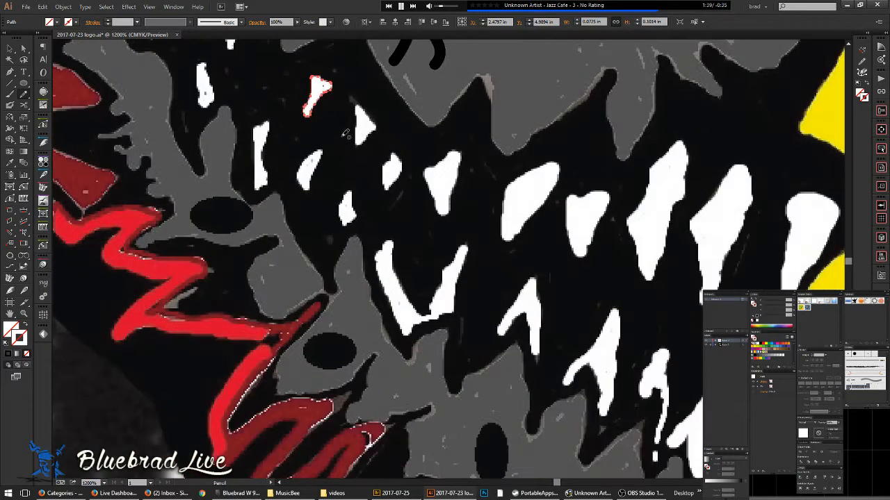
scroll(346, 154, up, 1)
scroll(360, 212, down, 1)
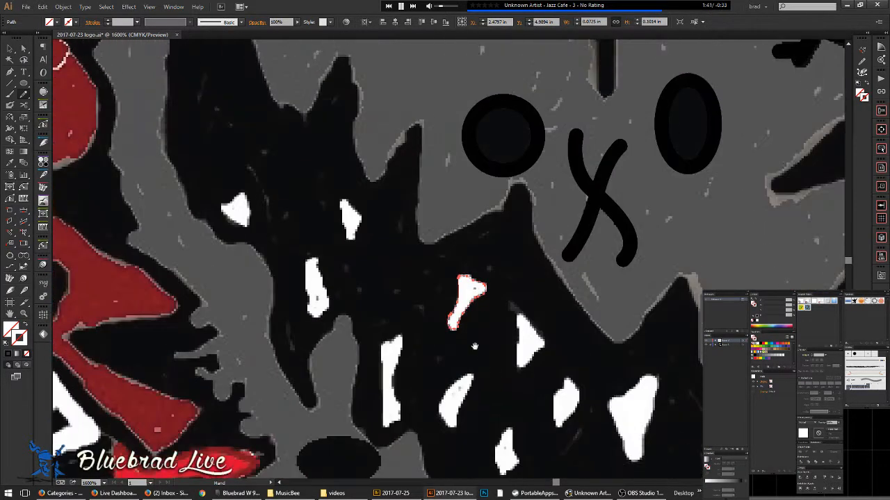
scroll(349, 202, up, 5)
mouse_move(347, 220)
mouse_down()
mouse_move(291, 170)
mouse_move(277, 169)
mouse_move(277, 203)
mouse_up()
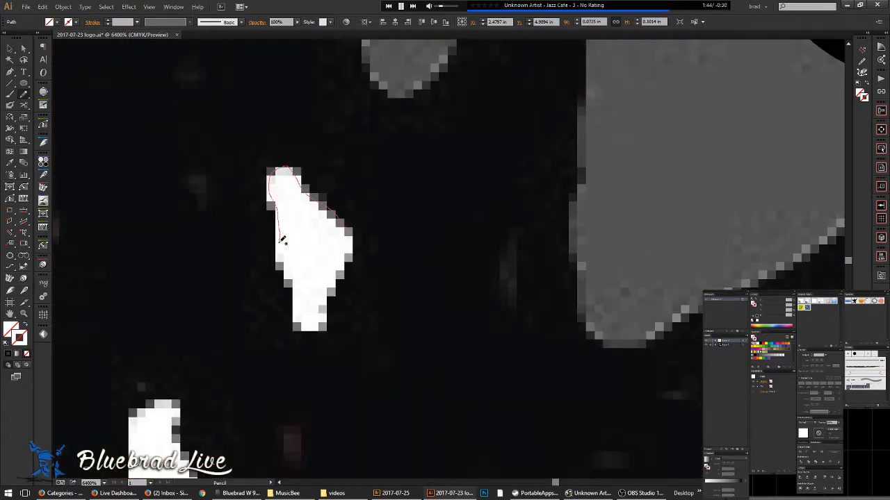
mouse_move(297, 316)
mouse_down()
mouse_move(322, 324)
mouse_move(358, 248)
mouse_move(348, 222)
mouse_up()
- Trace the next upper tooth over its top and down its right edge, closing the path
scroll(355, 221, down, 3)
mouse_move(336, 271)
mouse_down()
mouse_move(367, 235)
mouse_move(405, 148)
mouse_up()
scroll(324, 151, up, 1)
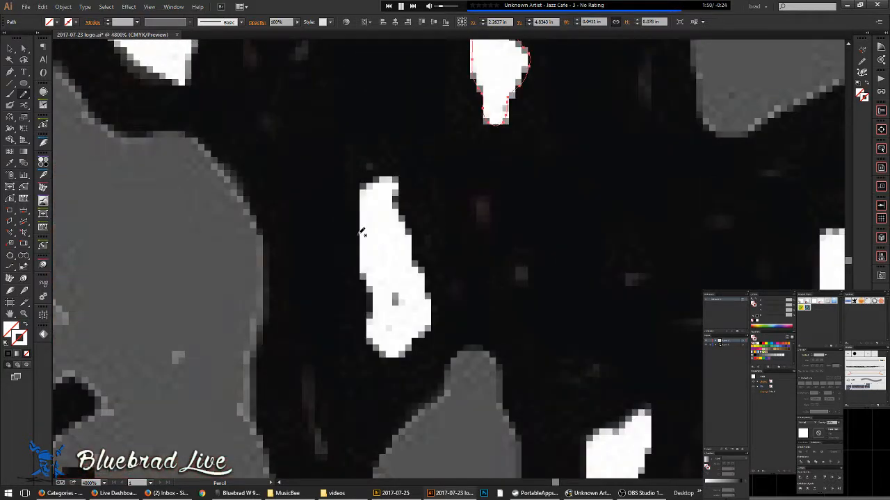
mouse_move(367, 187)
mouse_down()
mouse_move(401, 183)
mouse_move(434, 304)
mouse_move(423, 328)
mouse_move(389, 355)
mouse_move(371, 349)
mouse_move(369, 311)
mouse_up()
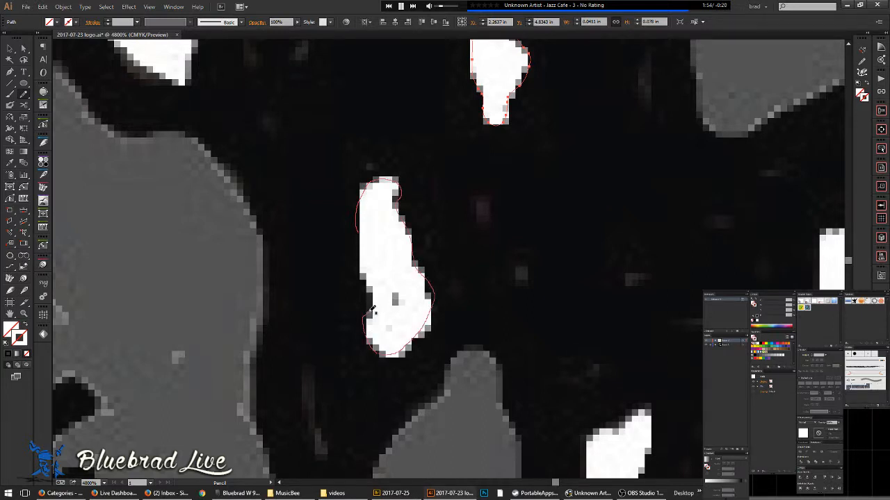
drag(354, 206, 356, 195)
- Outline another small tooth around its right edge, bottom and left tip
scroll(356, 194, down, 3)
drag(316, 145, 402, 242)
scroll(374, 226, up, 3)
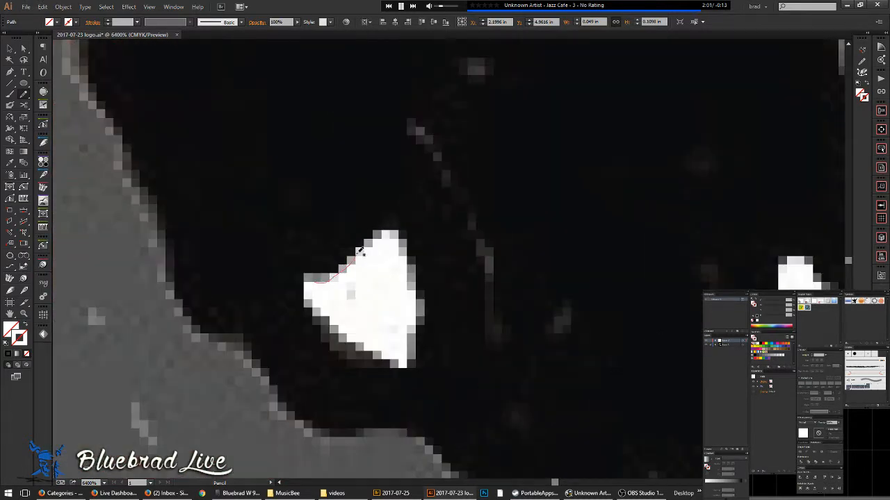
mouse_move(390, 233)
mouse_down()
mouse_move(418, 294)
mouse_move(409, 361)
mouse_move(378, 362)
mouse_move(339, 330)
mouse_up()
drag(304, 292, 317, 277)
drag(404, 255, 423, 260)
scroll(424, 262, down, 5)
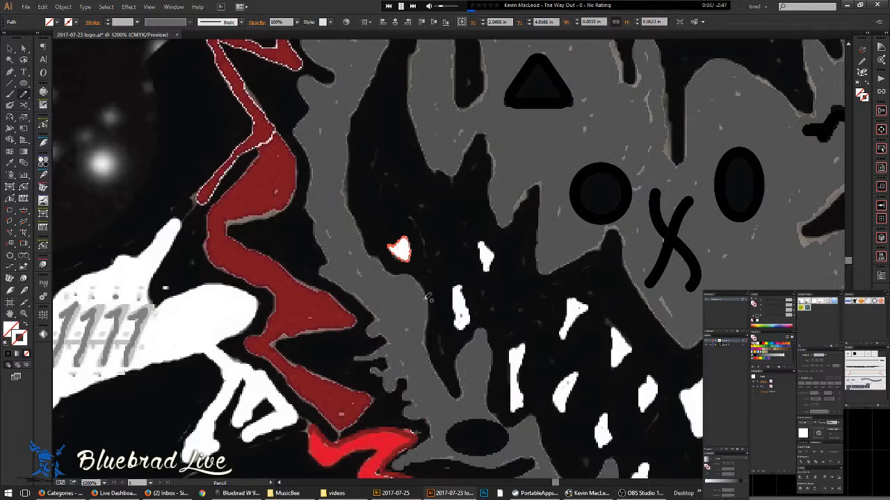
drag(423, 338, 345, 172)
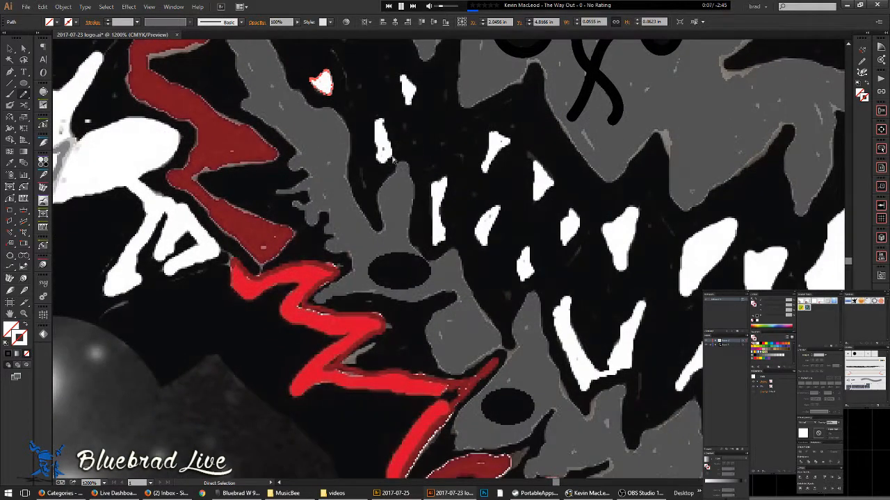
- Check paths in Outline view, then trace a closed outline around the next white tooth
key(ctrl+y)
scroll(467, 201, down, 6)
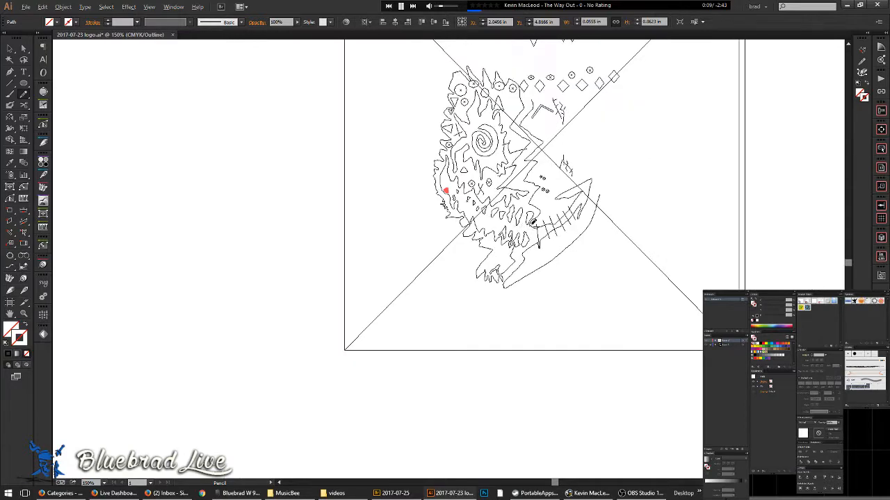
scroll(473, 200, up, 4)
scroll(274, 199, up, 2)
key(ctrl+y)
scroll(354, 256, up, 2)
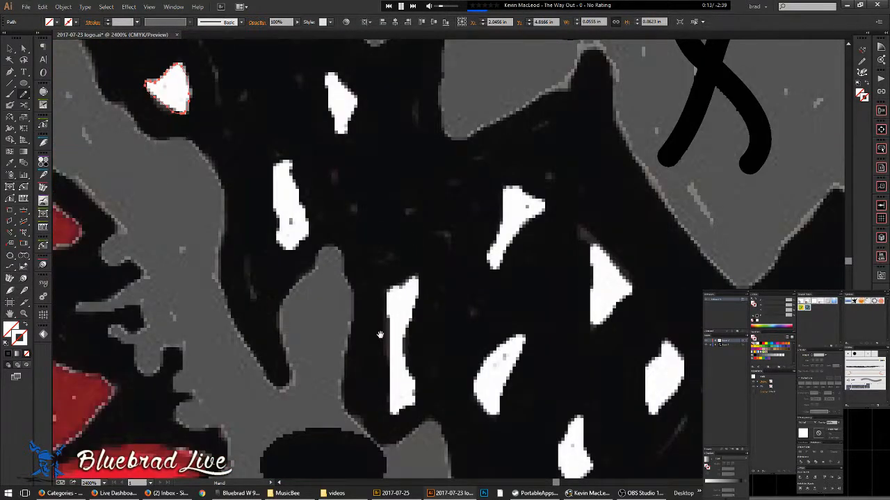
scroll(380, 248, down, 2)
scroll(390, 260, left, 1)
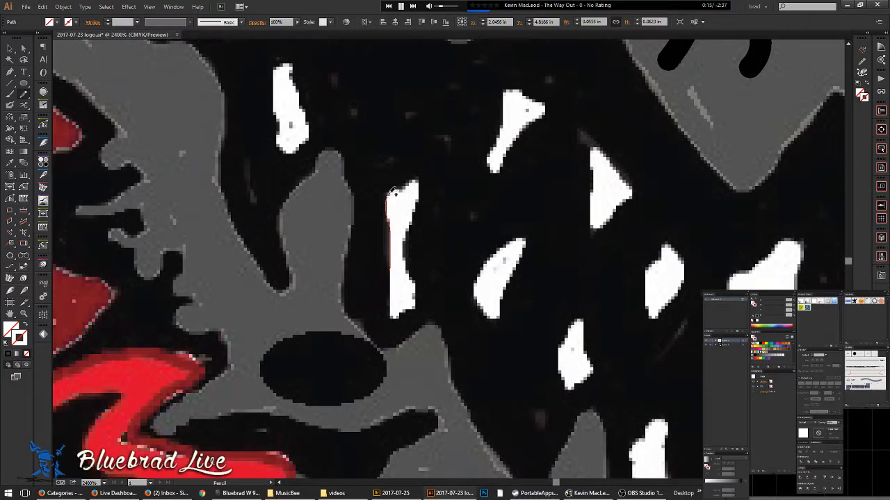
mouse_move(419, 183)
mouse_down()
mouse_move(403, 248)
mouse_move(416, 310)
mouse_move(395, 318)
mouse_move(381, 271)
mouse_move(354, 239)
mouse_move(369, 241)
mouse_move(374, 207)
mouse_move(415, 180)
mouse_move(393, 259)
mouse_move(371, 239)
mouse_move(387, 259)
mouse_up()
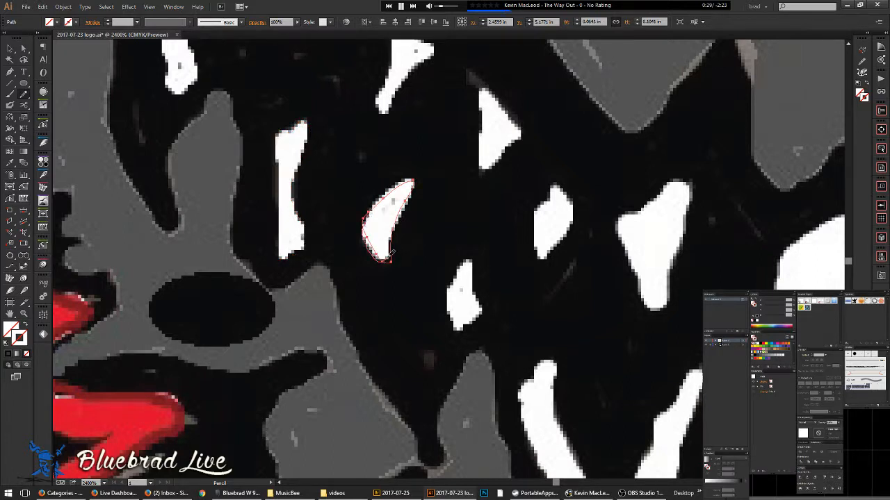
drag(432, 280, 306, 216)
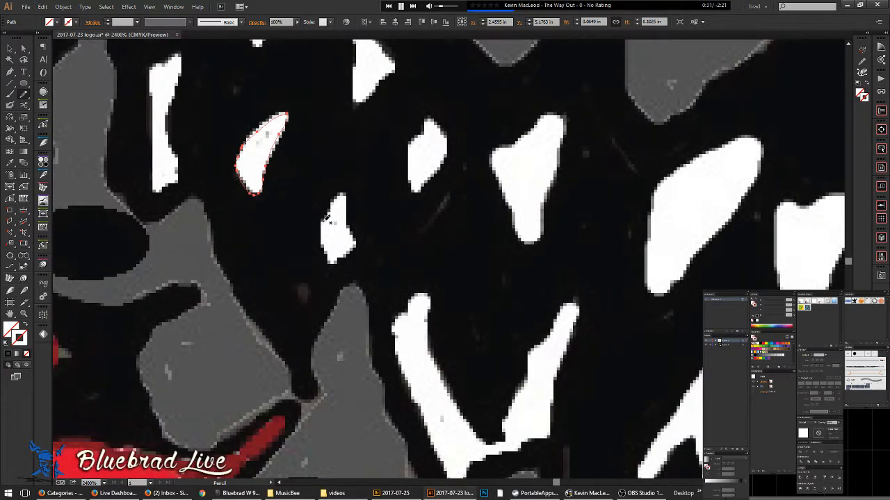
mouse_move(343, 193)
mouse_down()
mouse_move(356, 248)
mouse_move(335, 263)
mouse_move(323, 235)
mouse_move(337, 200)
mouse_up()
drag(394, 284, 311, 199)
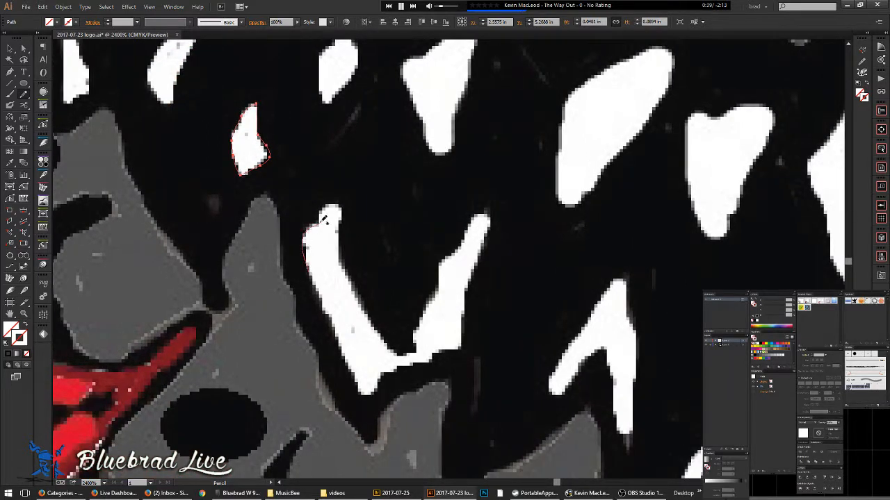
- Outline the V-shaped tooth's edges and redraw its lower edge zoomed in
mouse_move(332, 206)
mouse_down()
mouse_move(345, 264)
mouse_move(388, 343)
mouse_move(409, 358)
mouse_move(443, 264)
mouse_move(472, 222)
mouse_move(489, 216)
mouse_move(463, 344)
mouse_move(365, 388)
mouse_up()
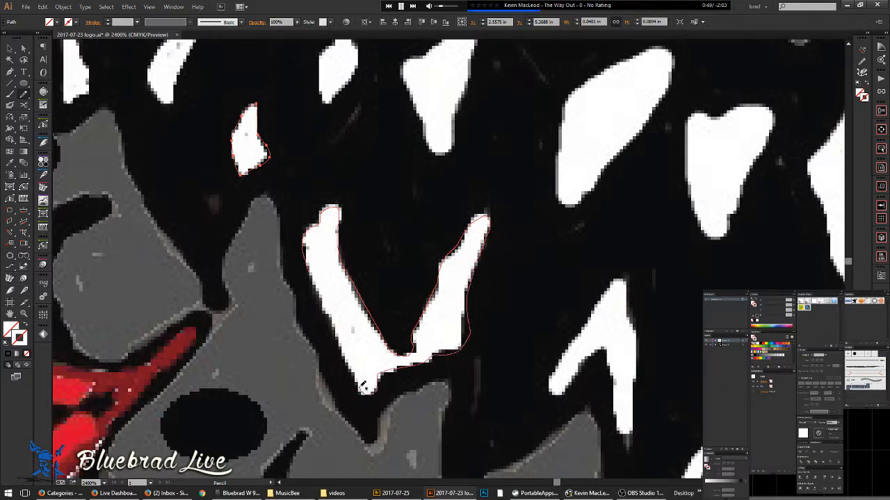
drag(347, 354, 315, 276)
drag(415, 310, 369, 221)
key(ctrl+equal)
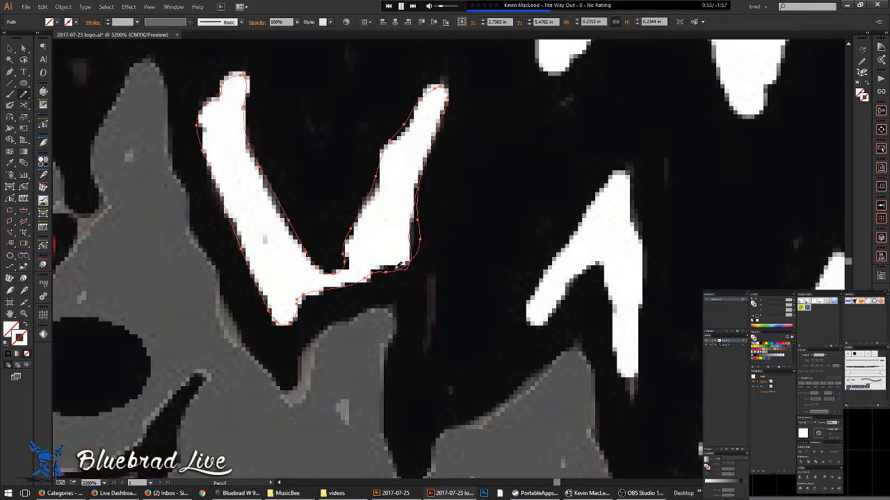
drag(346, 285, 302, 297)
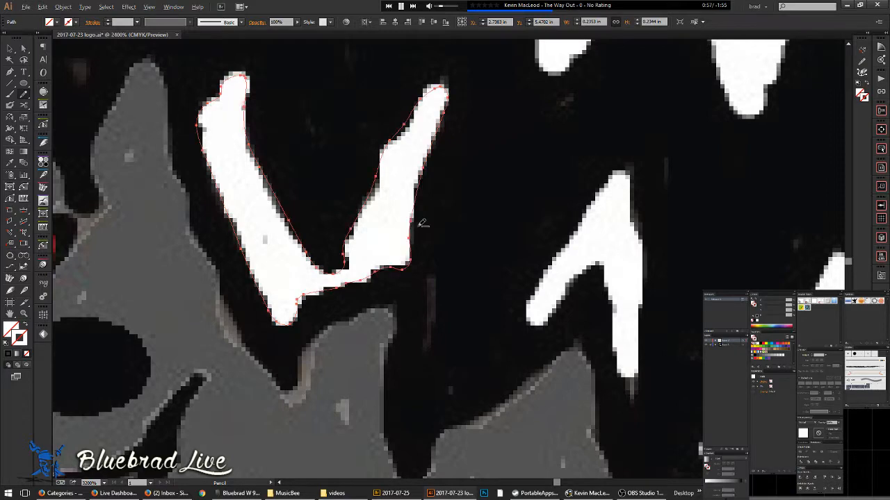
scroll(418, 224, down, 5)
drag(428, 264, 329, 248)
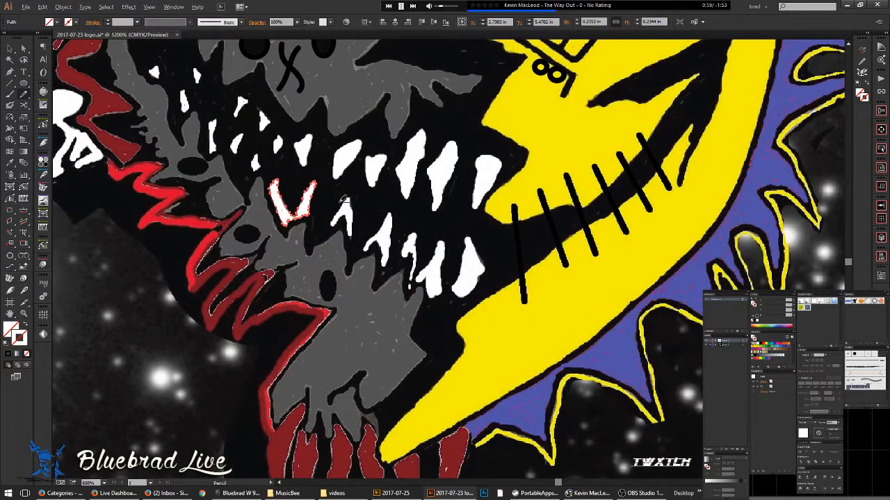
- Outline the hooked tooth and the neighbouring tooth around their tips and tops
scroll(345, 203, up, 4)
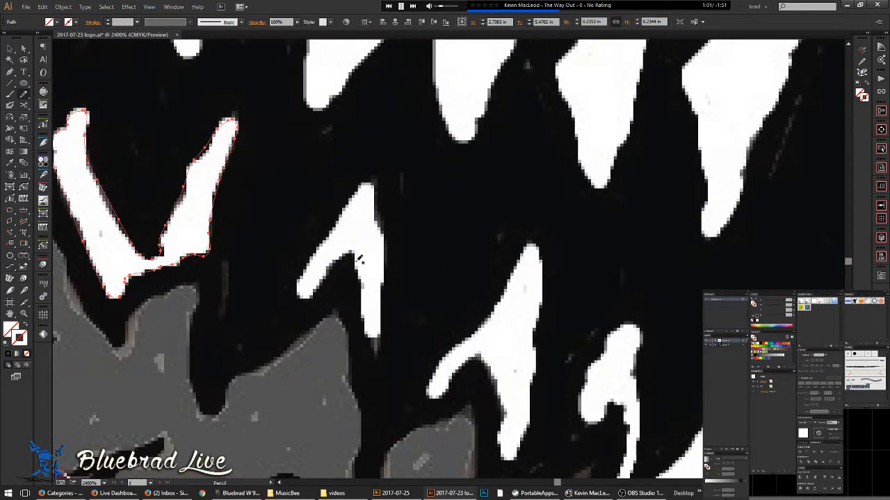
drag(348, 259, 325, 282)
mouse_move(371, 182)
mouse_down()
mouse_move(384, 234)
mouse_move(388, 310)
mouse_move(379, 338)
mouse_move(363, 313)
mouse_up()
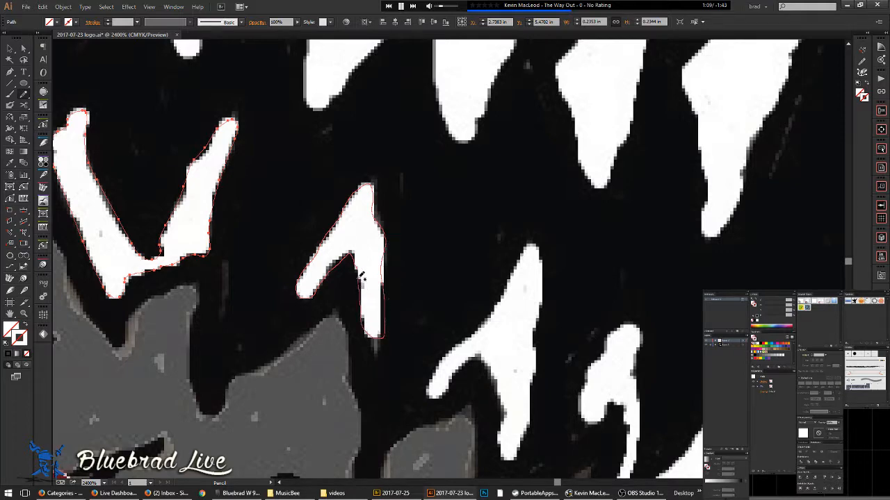
drag(360, 254, 354, 253)
drag(427, 303, 368, 197)
scroll(411, 223, down, 2)
drag(392, 241, 303, 222)
scroll(307, 174, up, 2)
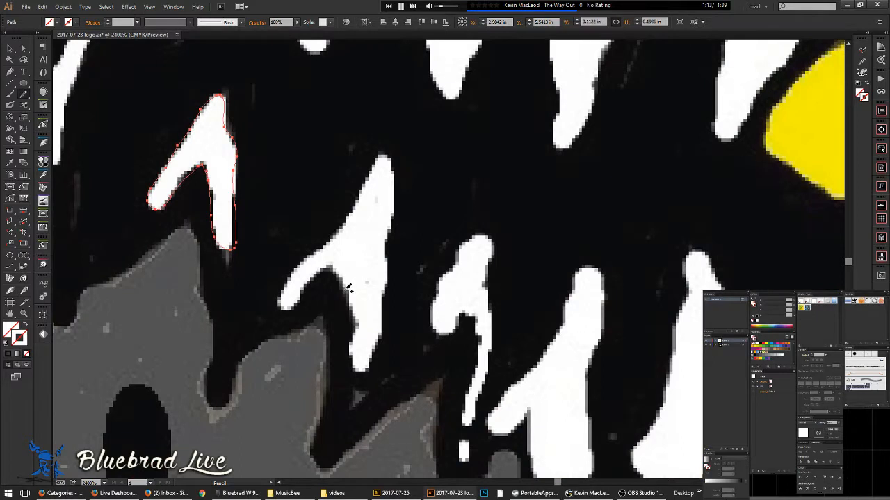
mouse_move(338, 267)
mouse_down()
mouse_move(281, 308)
mouse_move(291, 276)
mouse_up()
mouse_move(341, 227)
mouse_down()
mouse_move(379, 158)
mouse_move(393, 172)
mouse_move(396, 210)
mouse_move(381, 339)
mouse_up()
- Trace the next white tooth from its bottom tip and centre the whole artwork
mouse_move(369, 373)
mouse_down()
mouse_move(347, 349)
mouse_move(357, 324)
mouse_move(353, 294)
mouse_up()
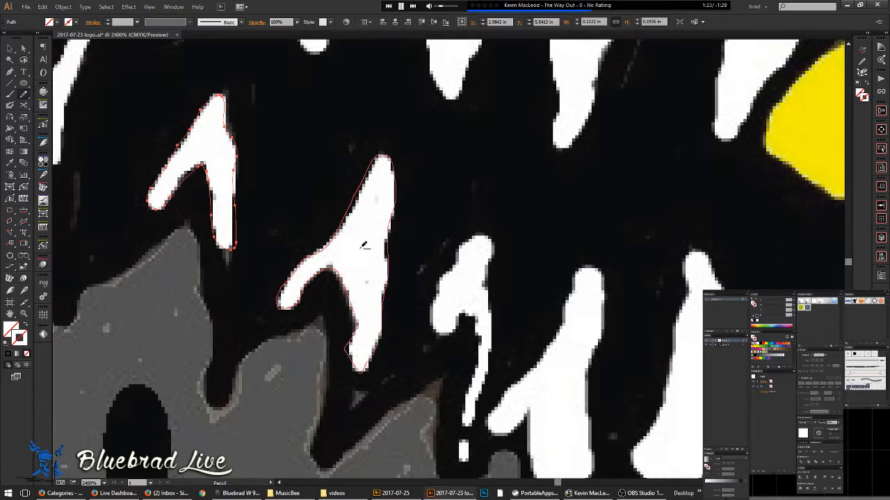
scroll(363, 246, down, 4)
scroll(384, 247, down, 4)
drag(400, 236, 379, 343)
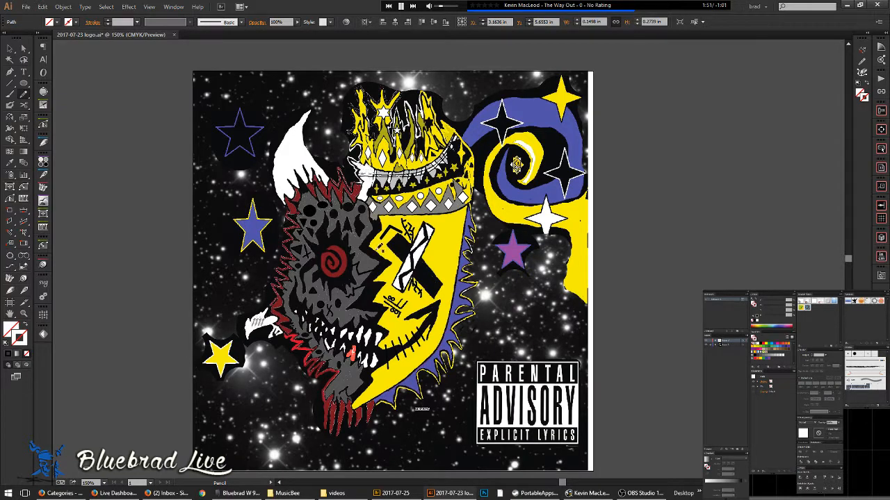
- Pan across the face and compare the traced paths in Outline and Preview views
scroll(395, 261, up, 5)
drag(467, 340, 391, 174)
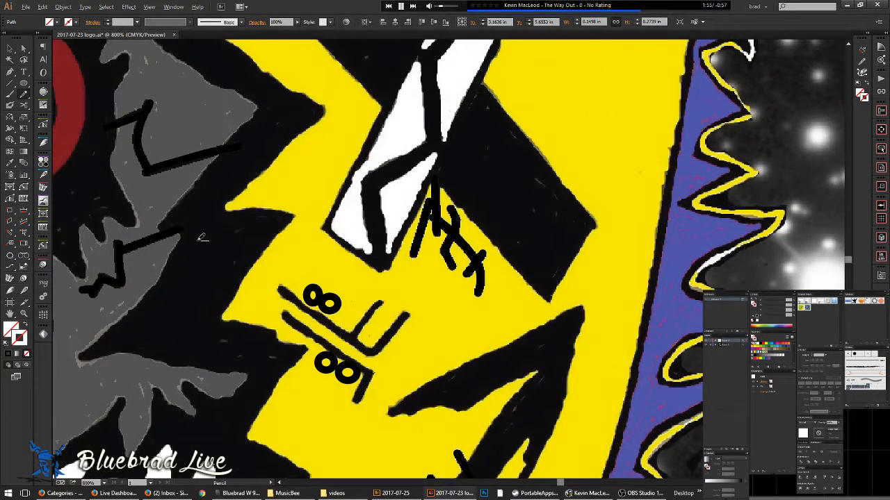
drag(183, 280, 327, 187)
key(ctrl+y)
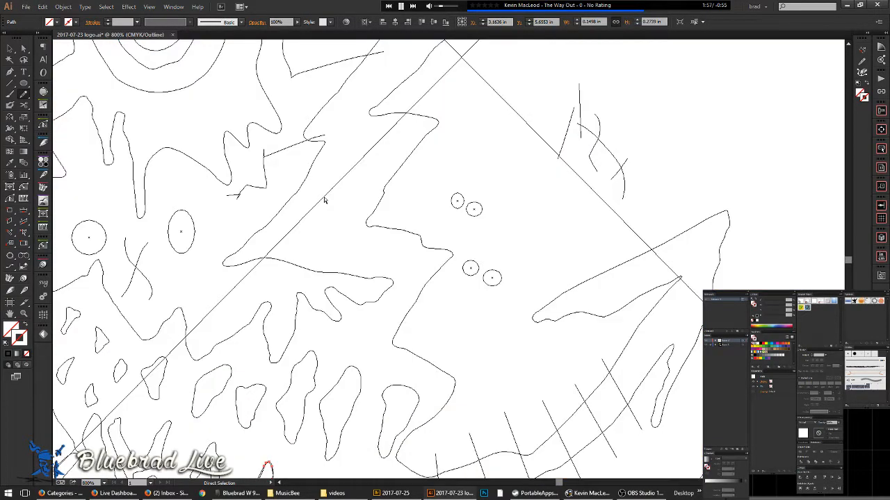
key(ctrl+y)
key(n)
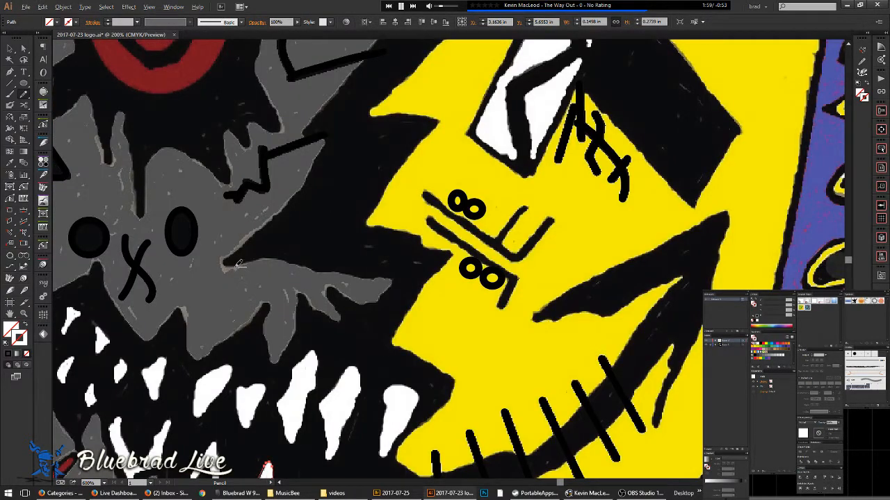
scroll(245, 275, down, 5)
scroll(339, 276, up, 3)
scroll(292, 295, up, 2)
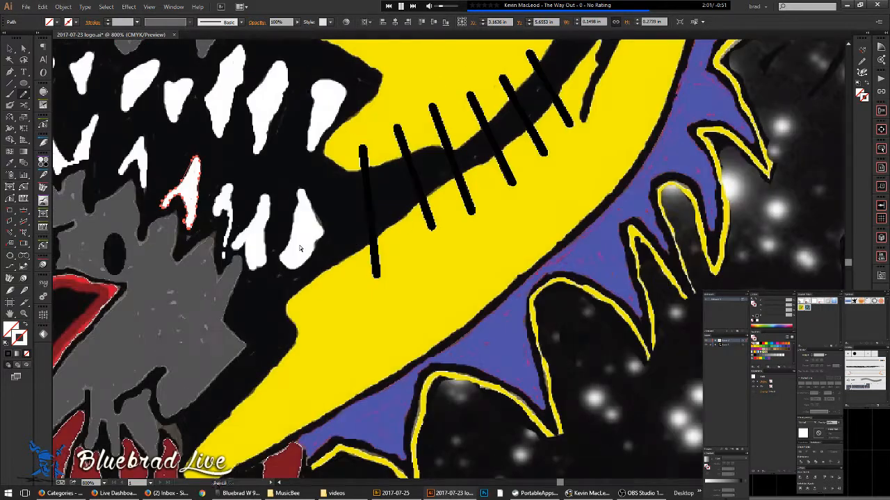
- Review outlines again, deselect the small traced path, and return to colour view
key(ctrl+y)
scroll(237, 210, down, 2)
drag(214, 209, 396, 268)
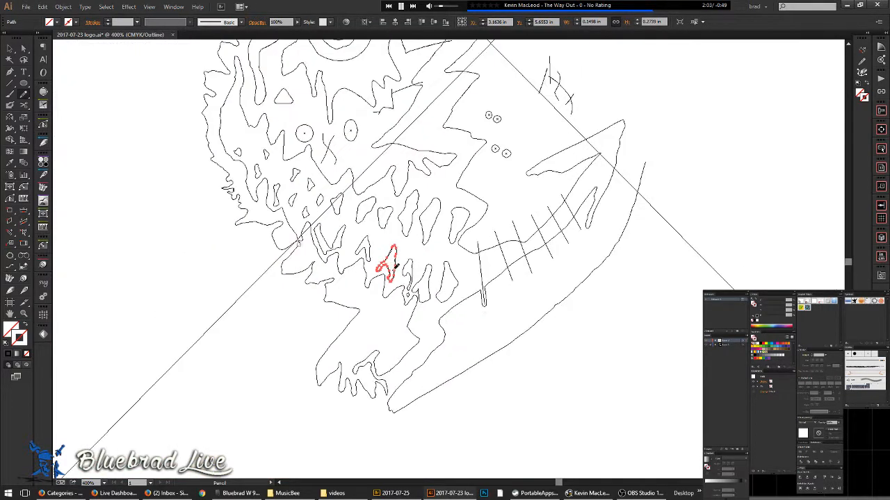
key(ctrl+shift+a)
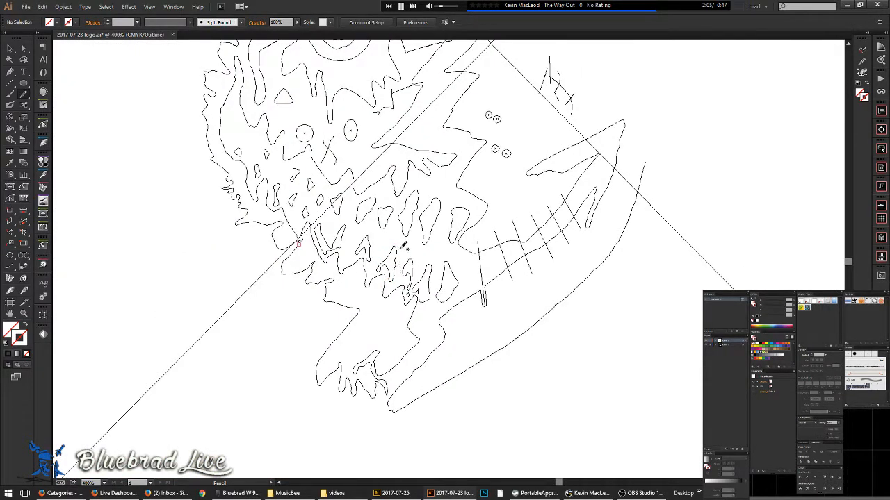
key(ctrl+y)
key(ctrl+y)
key(ctrl+y)
key(n)
scroll(356, 290, up, 5)
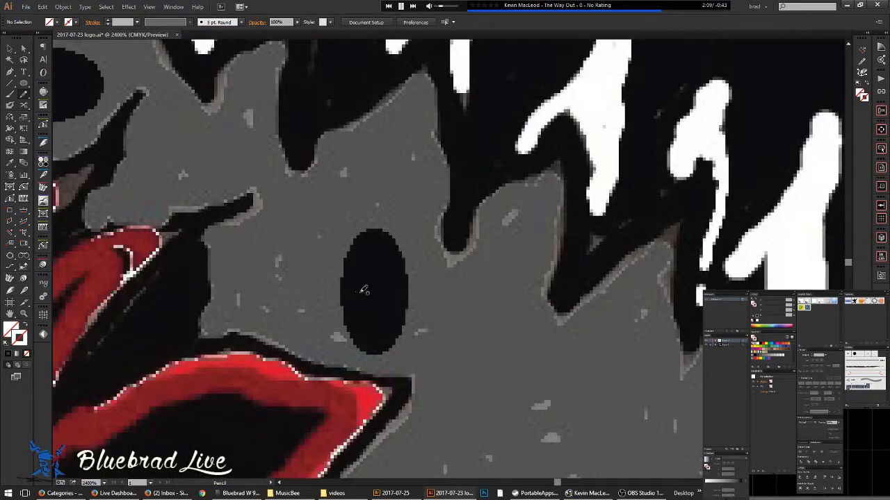
- Draw ellipses with the Ellipse tool (L) over the first two black ovals
key(l)
drag(371, 291, 407, 350)
key(space)
mouse_move(339, 243)
mouse_down()
mouse_move(524, 375)
mouse_move(539, 397)
mouse_up()
drag(249, 238, 306, 276)
scroll(313, 239, down, 3)
- Cover the upper black oval with an ellipse and check the ellipses in Outline view
key(space)
drag(306, 222, 423, 367)
scroll(339, 282, up, 2)
drag(331, 308, 374, 334)
scroll(379, 285, down, 1)
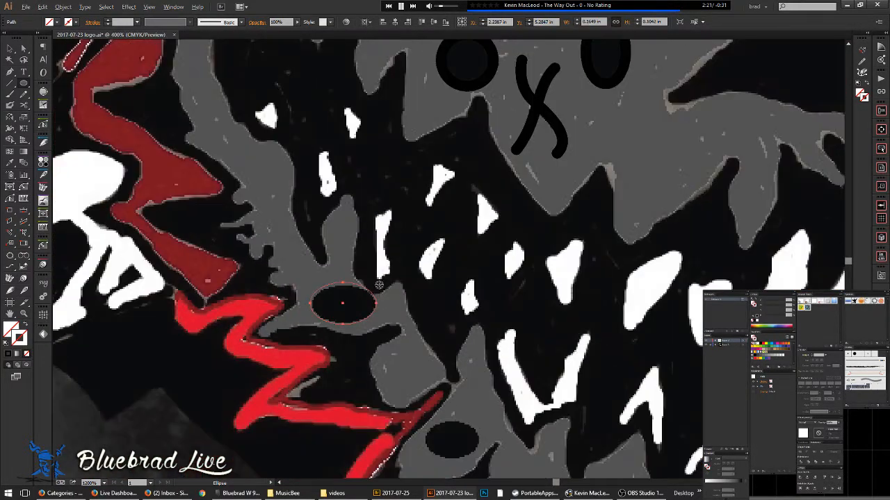
scroll(379, 285, down, 3)
scroll(417, 313, up, 2)
key(ctrl+y)
key(ctrl+y)
key(ctrl+y)
key(ctrl+y)
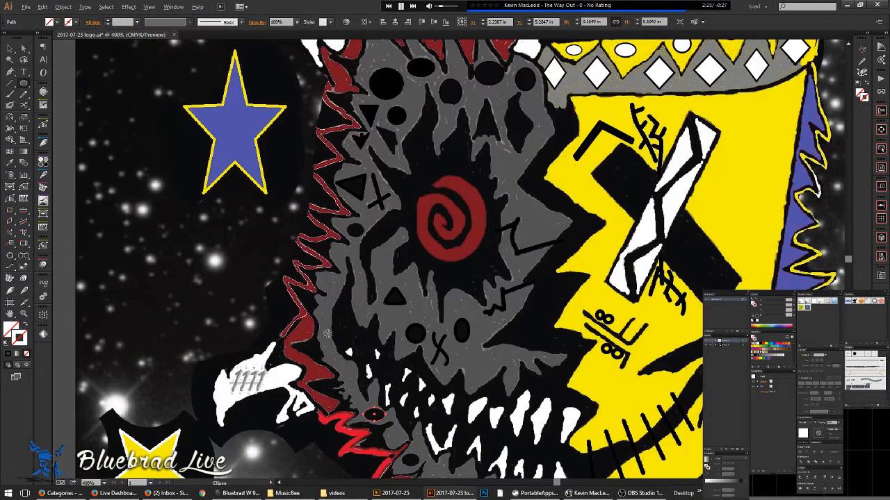
key(ctrl+1)
- Copy the leftmost white crown diamond up into the dark band
drag(453, 262, 414, 222)
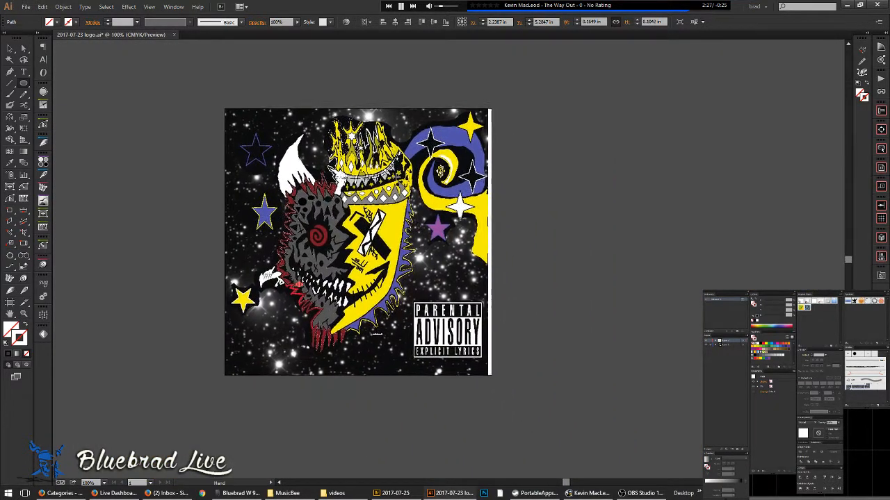
scroll(361, 194, up, 3)
scroll(361, 193, up, 1)
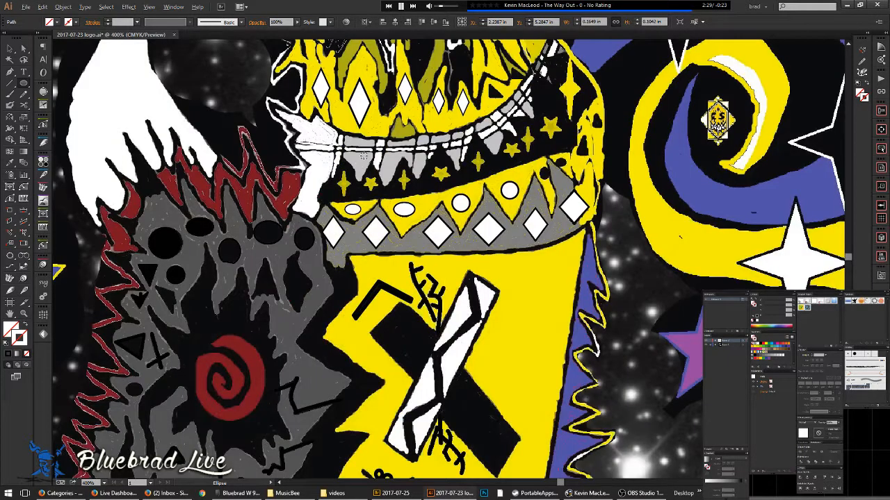
scroll(396, 164, up, 2)
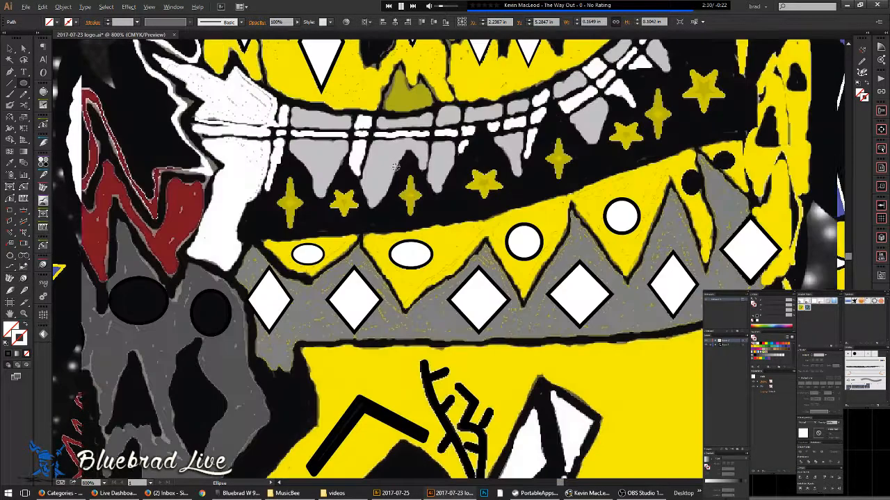
click(23, 82)
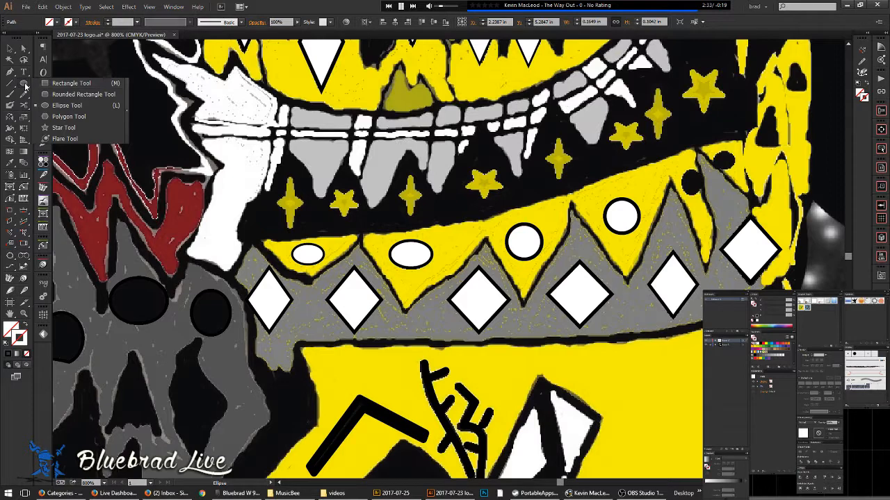
click(272, 299)
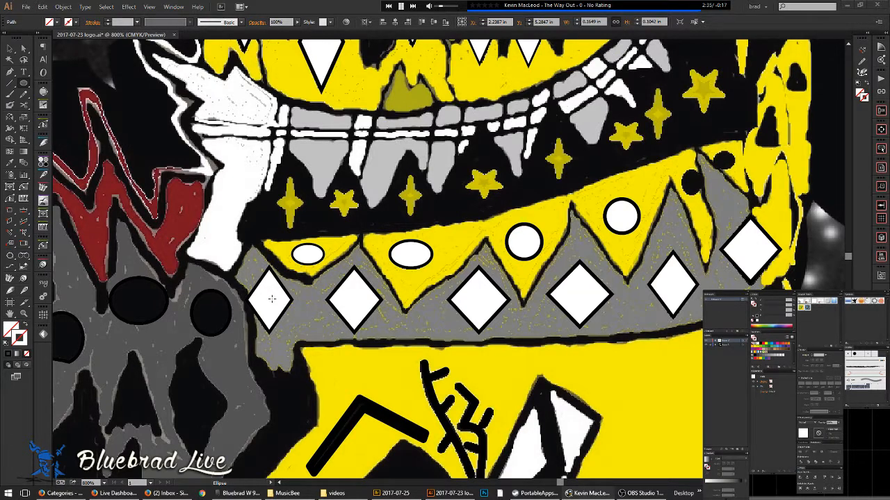
key(v)
click(270, 306)
key(ctrl+equal)
key(ctrl+equal)
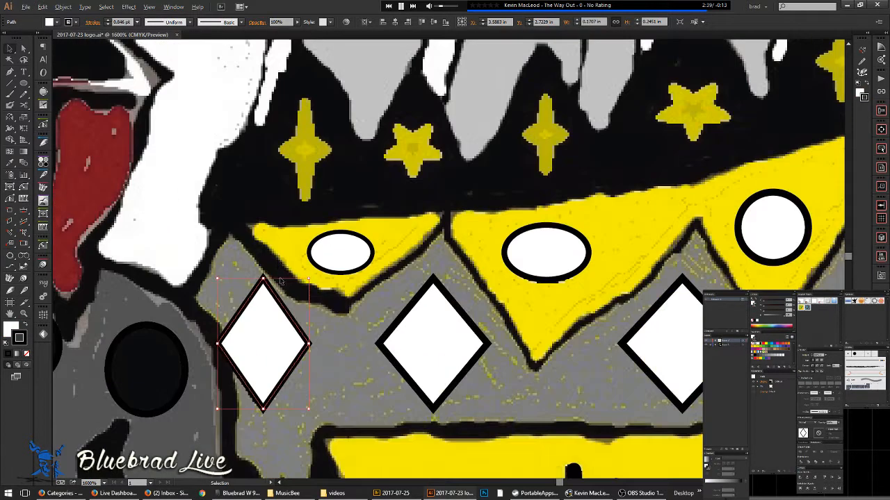
drag(330, 169, 329, 169)
- Resize the diamond copy into a wide, short diamond that crosses the other into a sparkle
key(a)
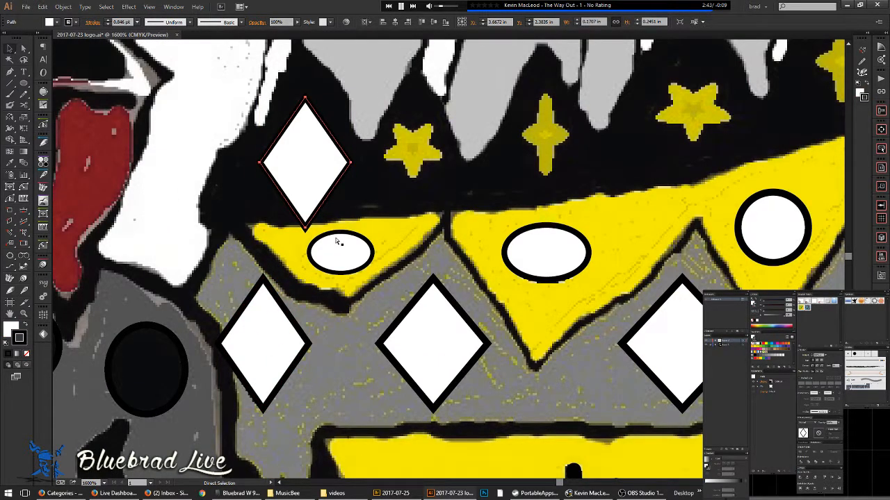
key(v)
drag(305, 230, 305, 202)
drag(342, 153, 322, 138)
scroll(320, 150, up, 1)
drag(334, 183, 345, 292)
key(a)
key(v)
drag(332, 143, 363, 207)
click(392, 284)
drag(393, 284, 292, 277)
scroll(380, 217, down, 5)
drag(419, 221, 396, 334)
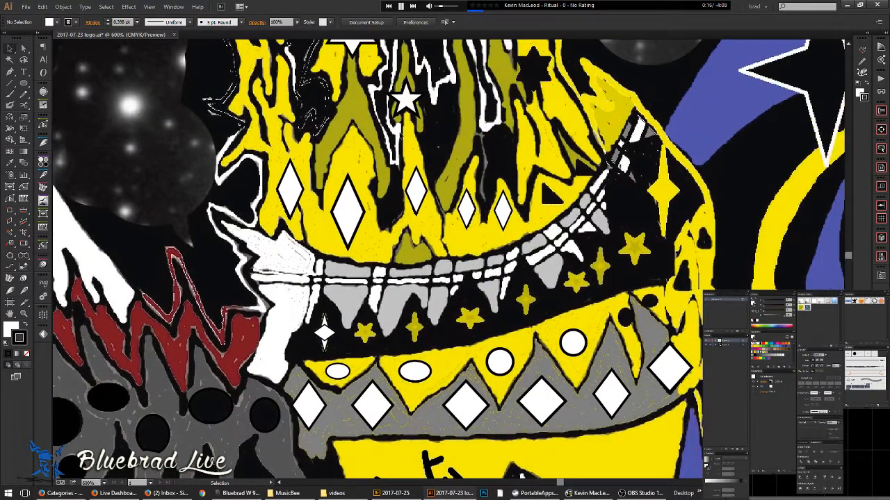
- Move the white four-point star onto the small yellow star and scale it down to fit
drag(407, 96, 401, 231)
scroll(375, 323, up, 3)
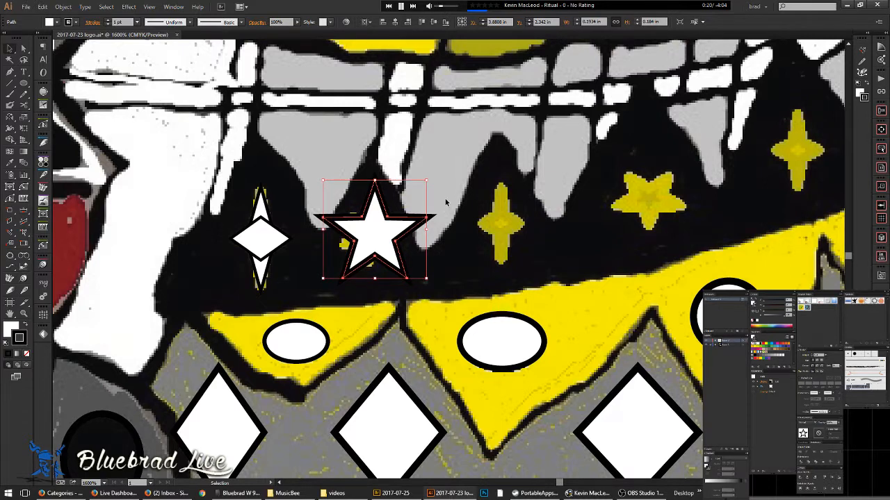
drag(431, 180, 433, 260)
key(ctrl+z)
drag(427, 180, 364, 277)
key(space)
click(363, 277)
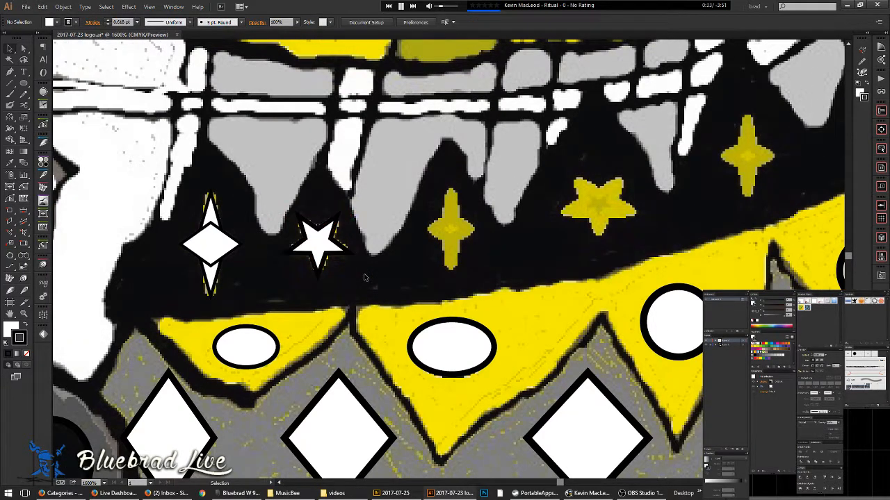
- Make the white star a compound path, then copy it onto the next yellow stars, stretched taller
click(210, 233)
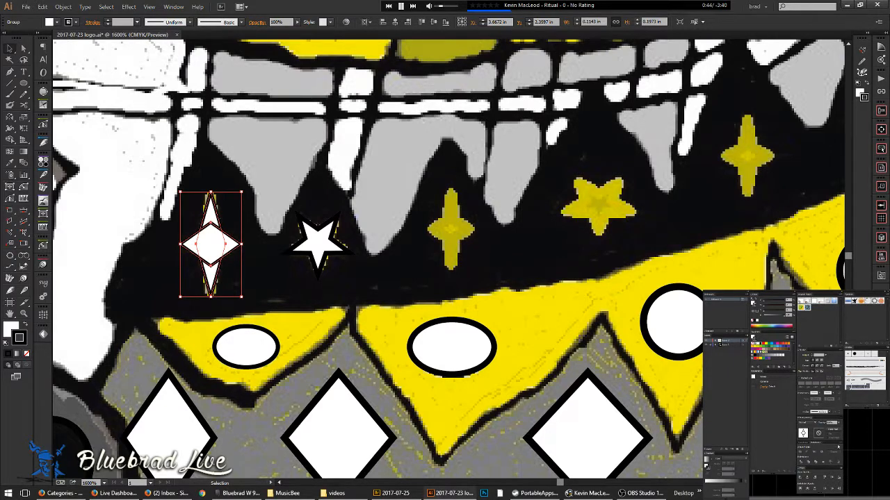
key(ctrl+8)
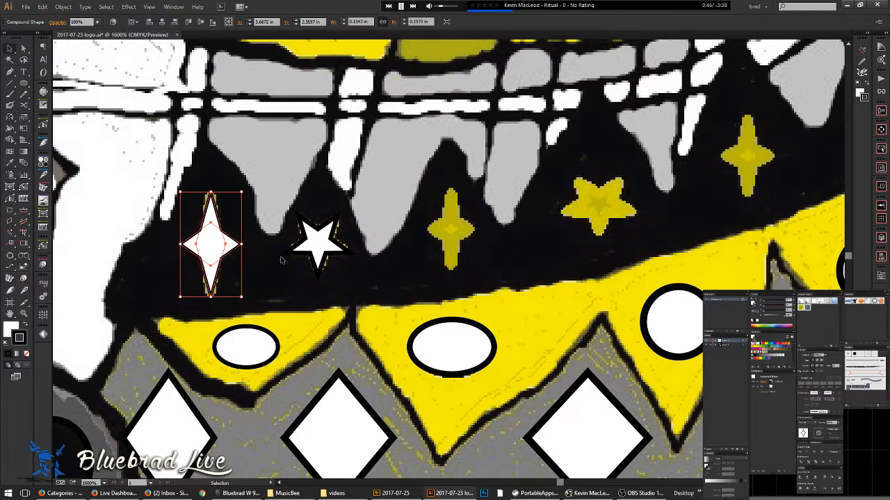
drag(208, 247, 453, 276)
drag(503, 251, 353, 306)
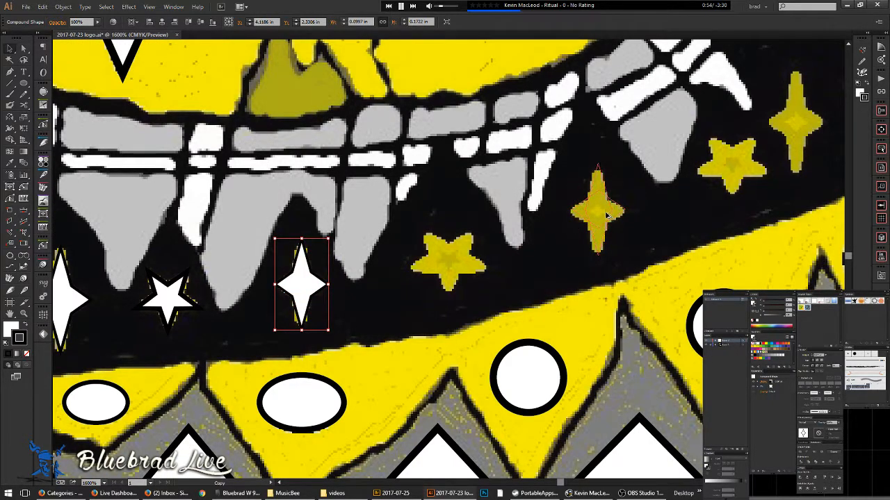
drag(605, 216, 605, 216)
drag(638, 228, 643, 150)
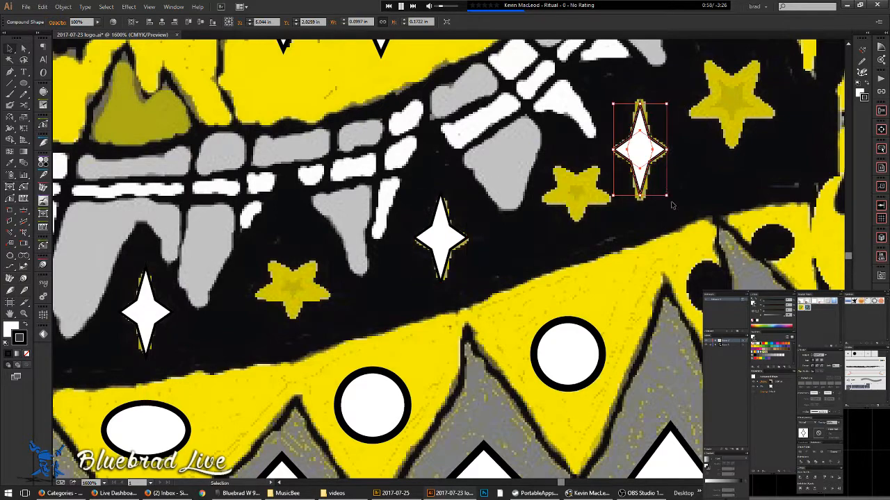
- Copy the white four-point star onto the tall yellow star near the band's upper end
key(ctrl+shift+a)
scroll(725, 165, down, 2)
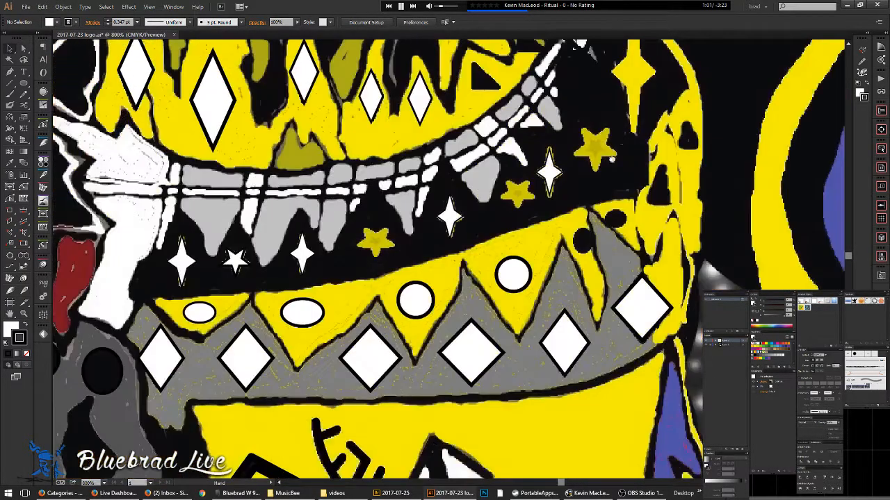
drag(612, 160, 479, 274)
drag(412, 305, 529, 207)
click(554, 220)
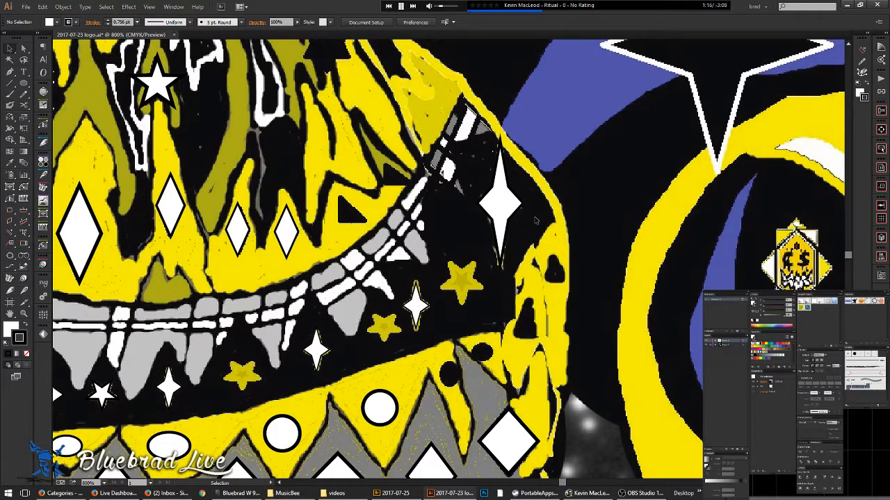
- Paste a white star over a yellow five-point star by the teeth, enlarge it to cover, and place another copy
drag(445, 330, 517, 216)
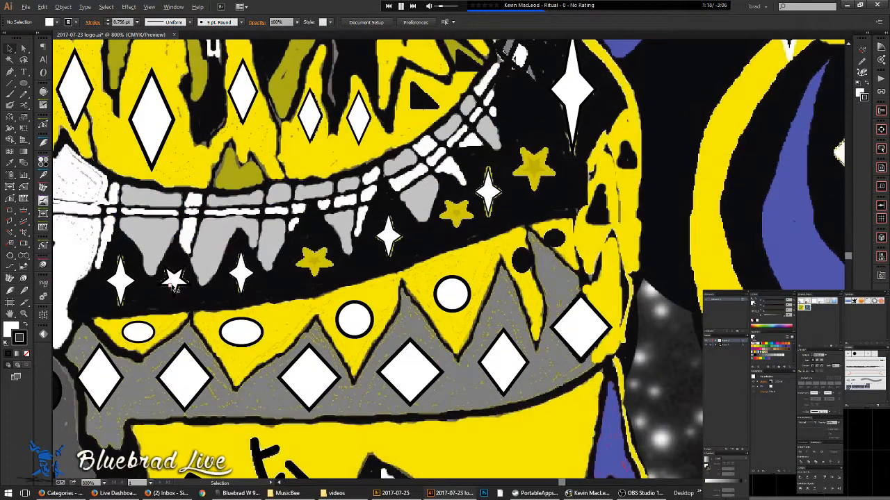
scroll(174, 281, up, 2)
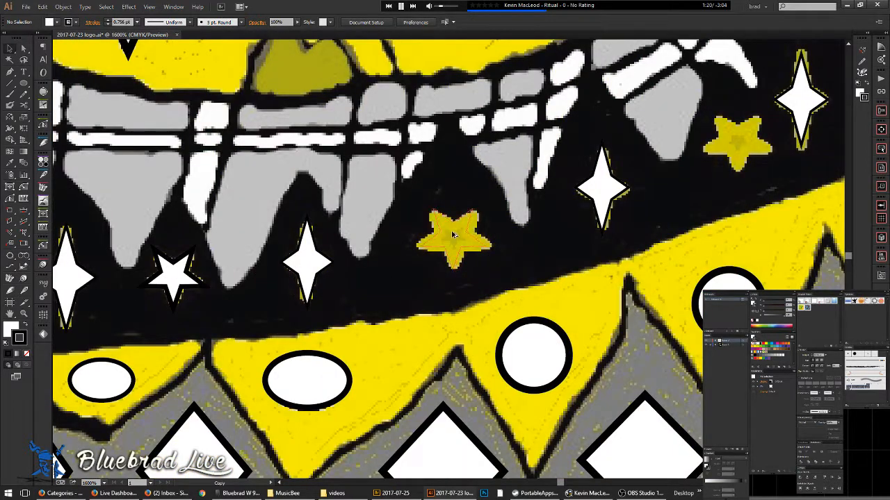
key(ctrl+v)
drag(482, 272, 492, 283)
drag(456, 246, 454, 238)
drag(486, 266, 214, 289)
drag(465, 170, 339, 248)
click(521, 189)
- Copy the white star onto the next yellow star and rotate it to match
scroll(522, 186, down, 2)
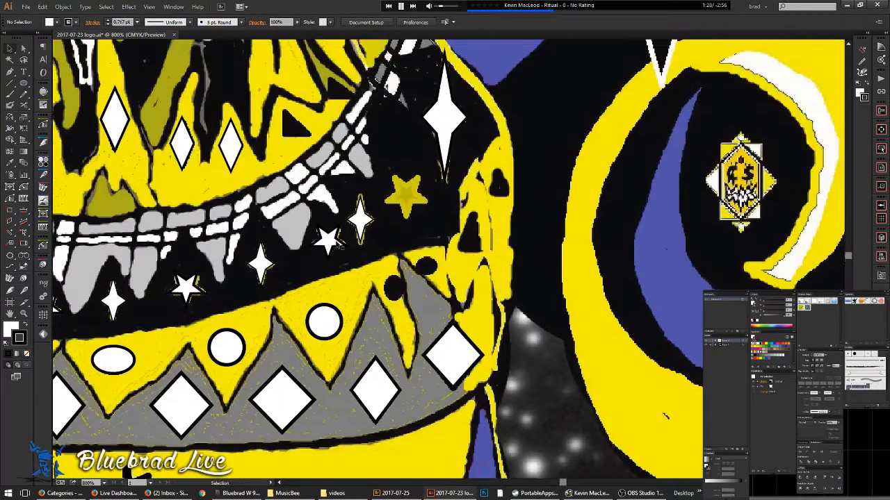
scroll(412, 217, up, 1)
scroll(360, 217, up, 1)
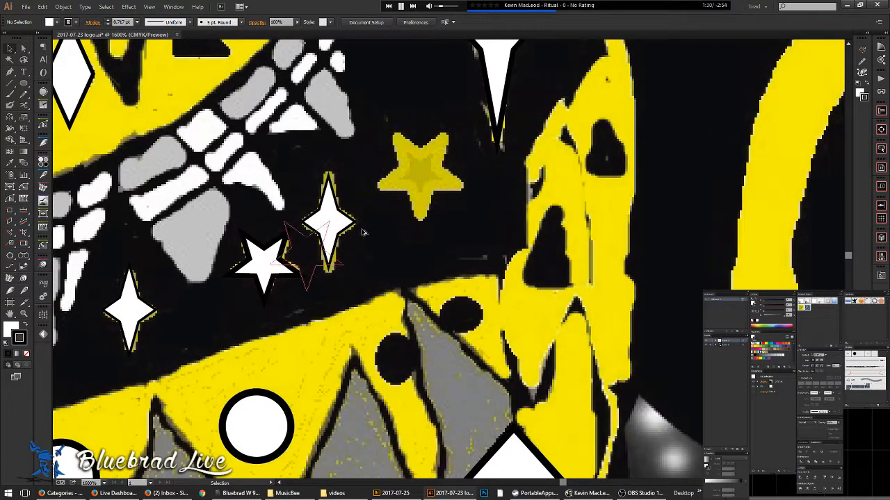
drag(408, 183, 407, 184)
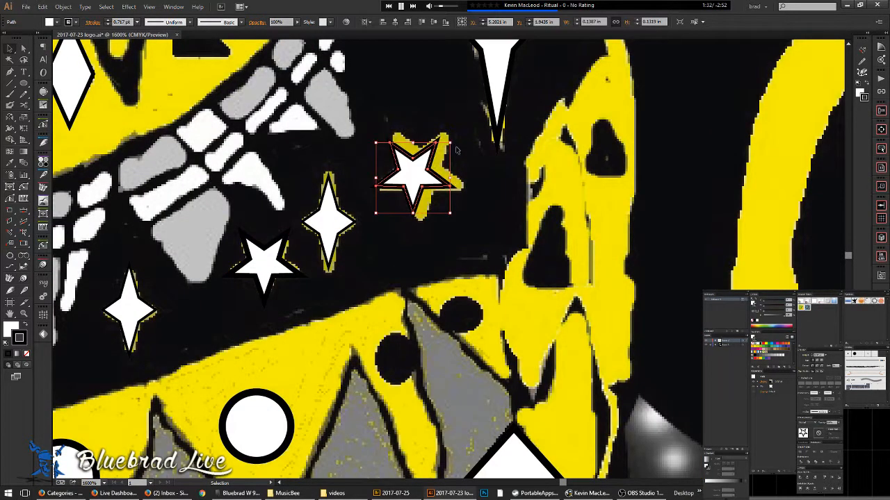
drag(453, 144, 452, 183)
click(470, 234)
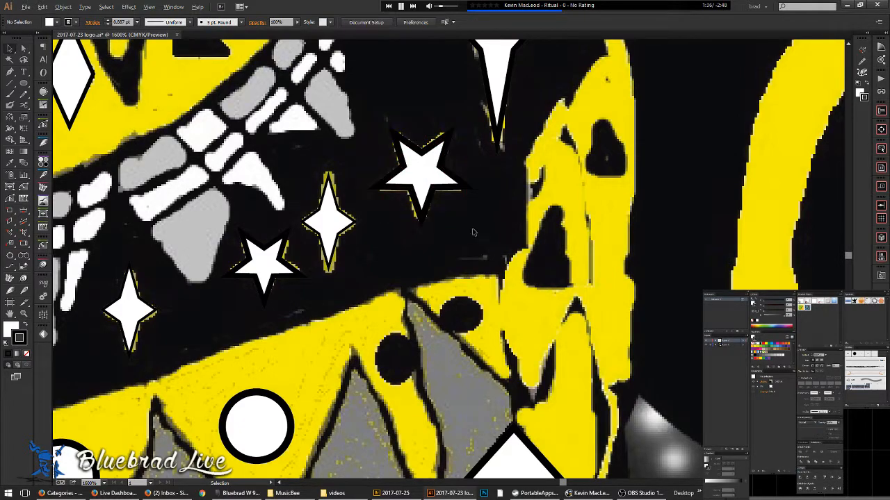
scroll(471, 235, down, 3)
scroll(480, 244, down, 5)
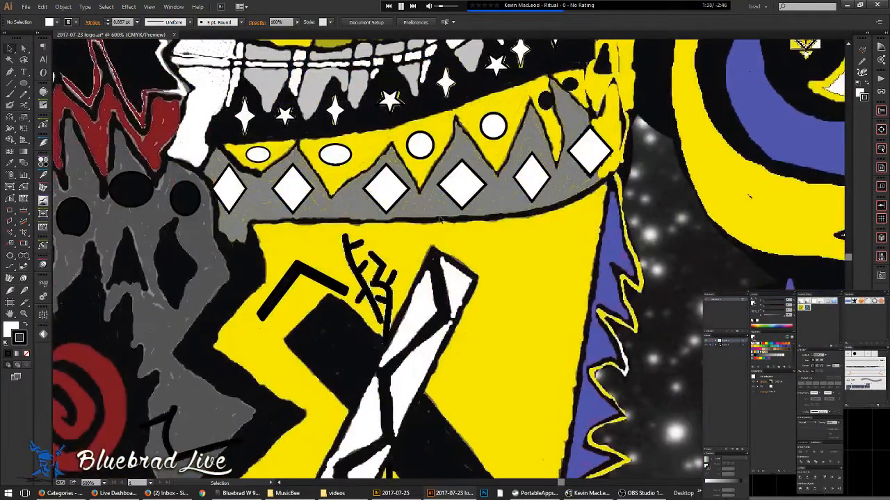
key(ctrl+y)
key(ctrl+y)
- With the Pencil tool, trace the crown band's upper zigzag edge along the yellow shape
scroll(488, 207, down, 1)
scroll(335, 193, up, 1)
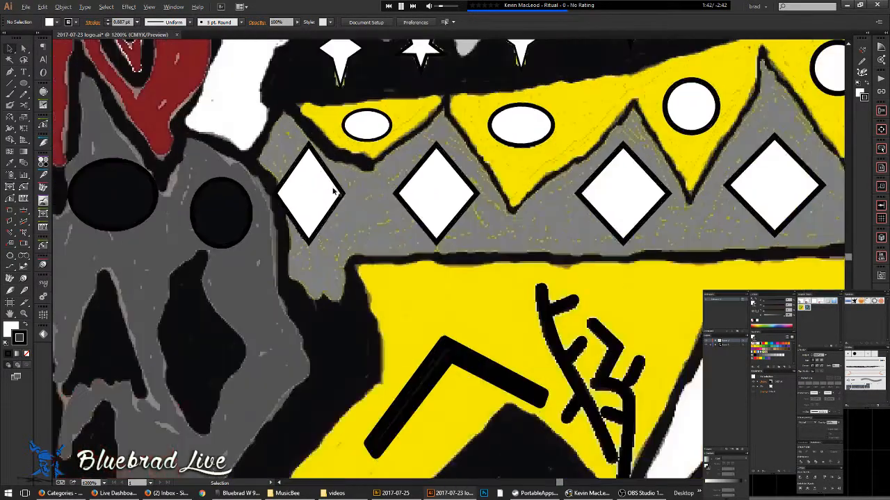
scroll(354, 179, up, 1)
key(p)
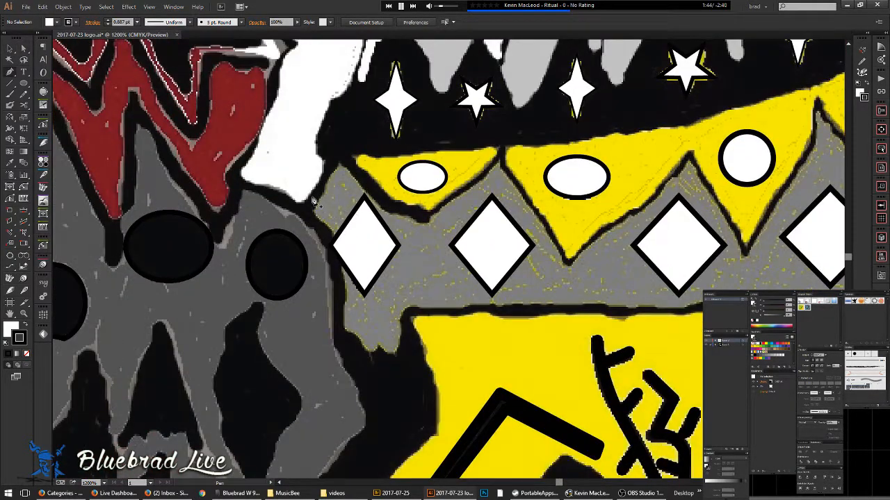
key(n)
scroll(313, 199, up, 3)
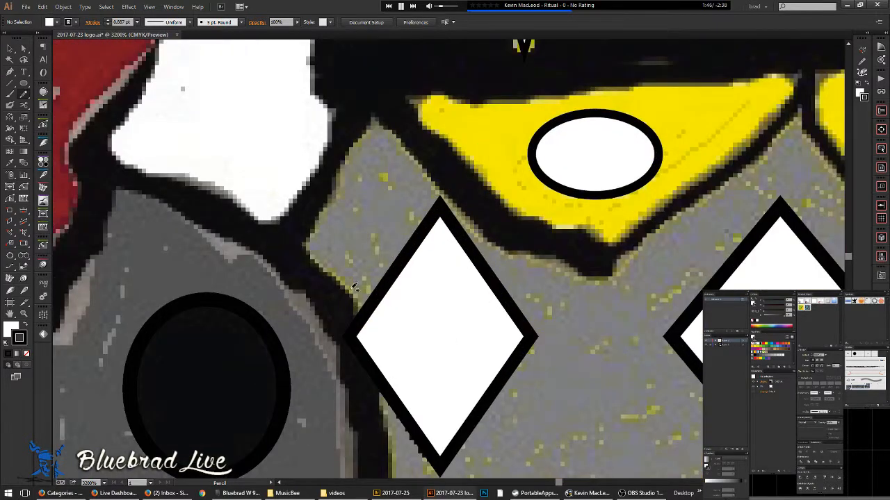
mouse_move(363, 320)
mouse_down()
mouse_move(331, 266)
mouse_move(325, 207)
mouse_move(372, 126)
mouse_move(412, 146)
mouse_move(491, 233)
mouse_move(598, 278)
mouse_up()
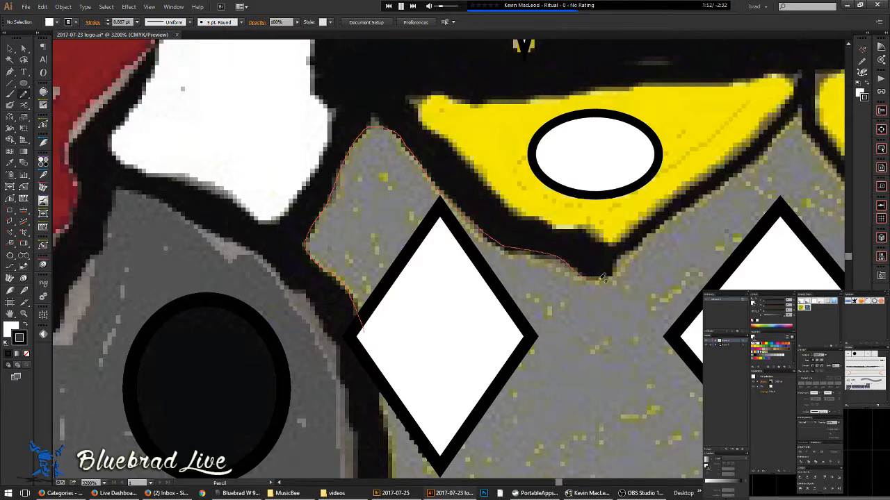
mouse_move(640, 240)
mouse_down()
mouse_move(803, 117)
mouse_move(825, 149)
mouse_move(820, 167)
mouse_up()
drag(605, 125, 494, 91)
mouse_move(356, 148)
mouse_down()
mouse_move(378, 160)
mouse_move(447, 256)
mouse_move(512, 375)
mouse_up()
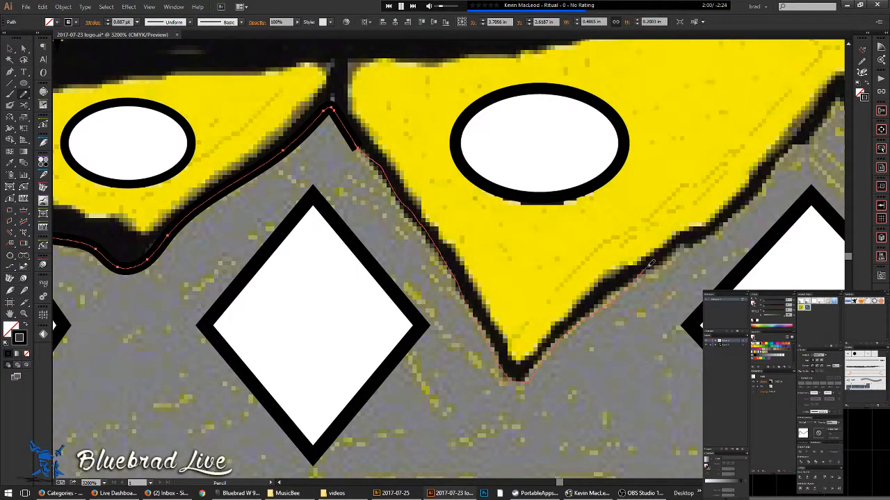
drag(688, 243, 691, 241)
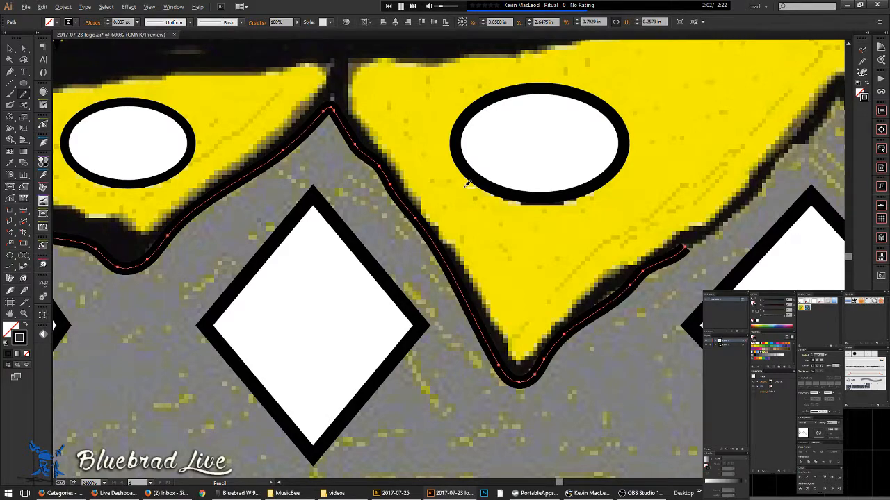
scroll(467, 185, down, 5)
scroll(470, 184, up, 4)
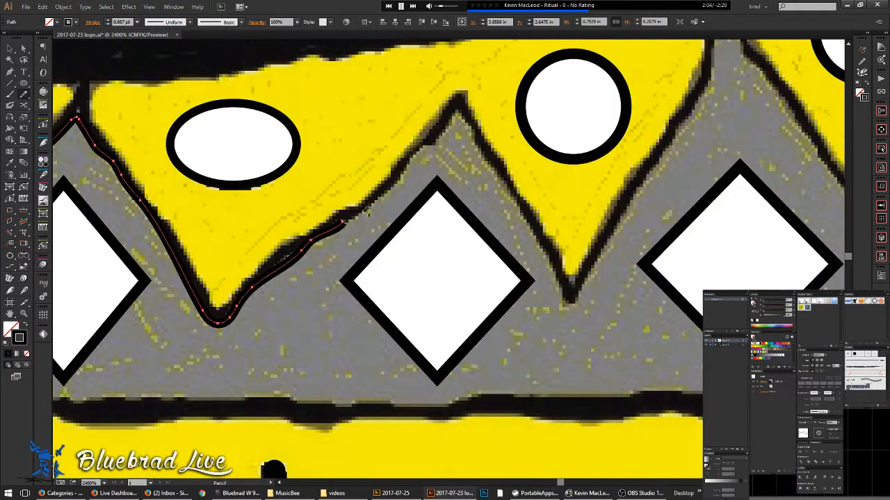
drag(345, 221, 352, 218)
scroll(422, 261, down, 4)
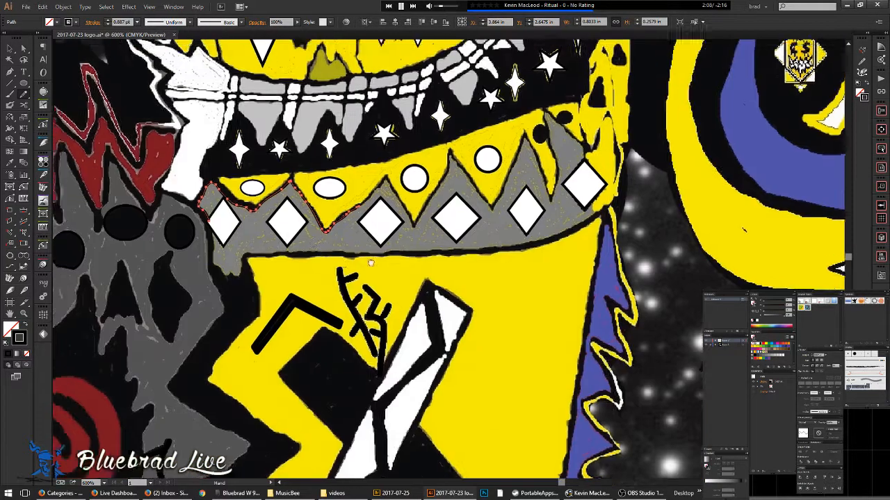
- Continue the zigzag trace down the slope and over the next peak
key(a)
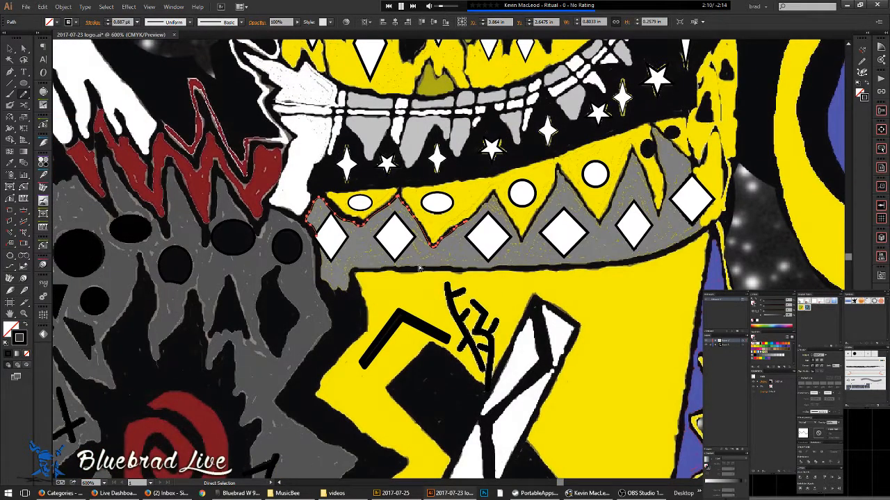
key(n)
scroll(479, 203, up, 4)
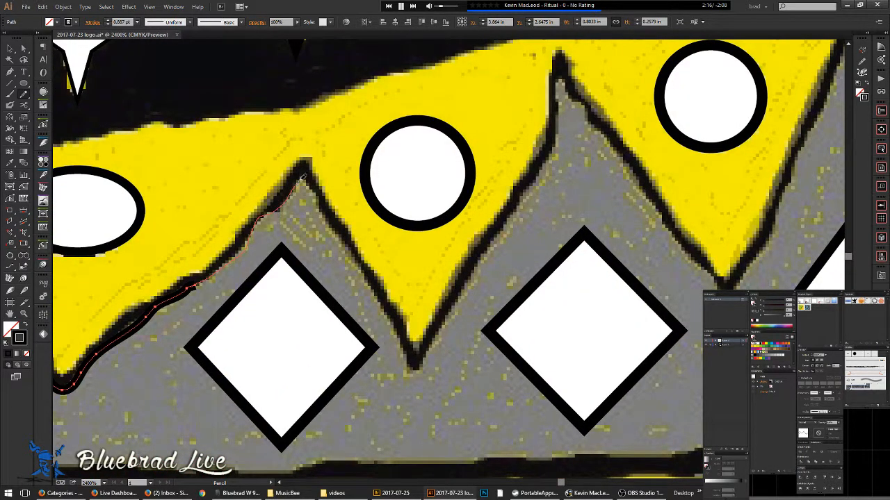
drag(317, 188, 360, 259)
drag(516, 204, 543, 168)
drag(563, 87, 633, 170)
drag(656, 212, 299, 233)
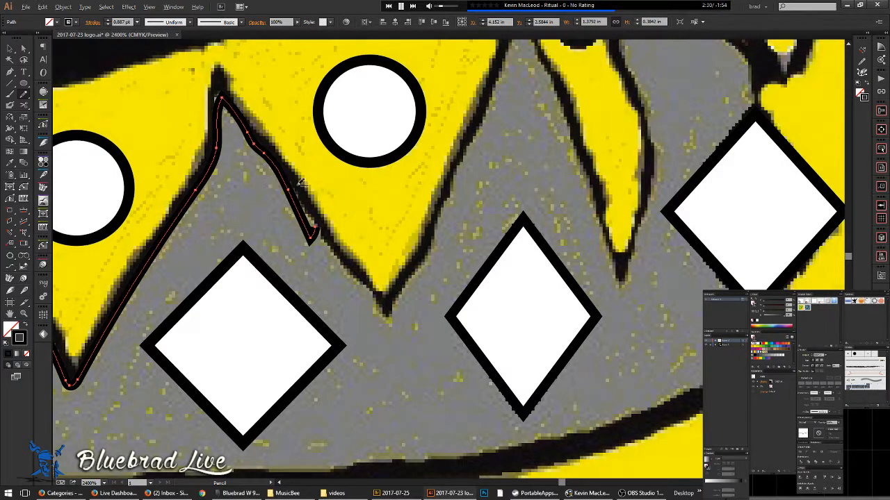
- Trace the next zigzag along the black edge, joining it to the path, down past the rightmost diamond
scroll(309, 180, up, 1)
drag(265, 166, 348, 290)
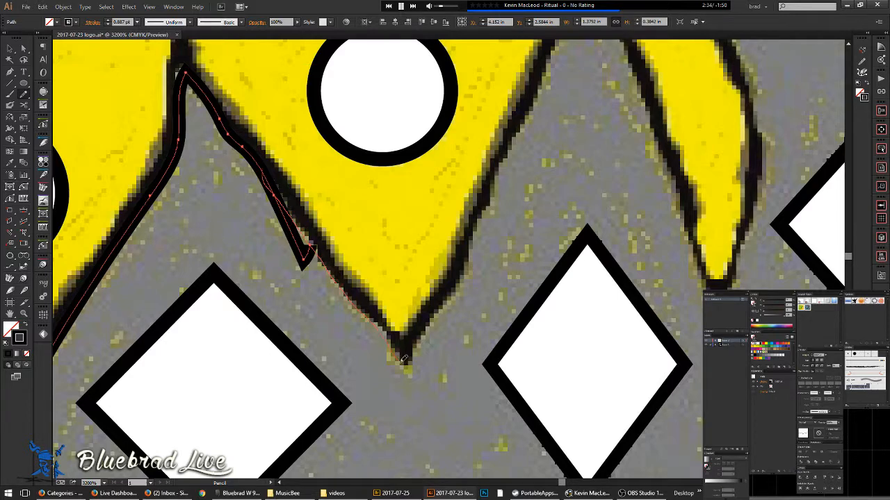
drag(477, 241, 496, 185)
mouse_move(513, 138)
mouse_down()
mouse_move(549, 65)
mouse_move(495, 162)
mouse_up()
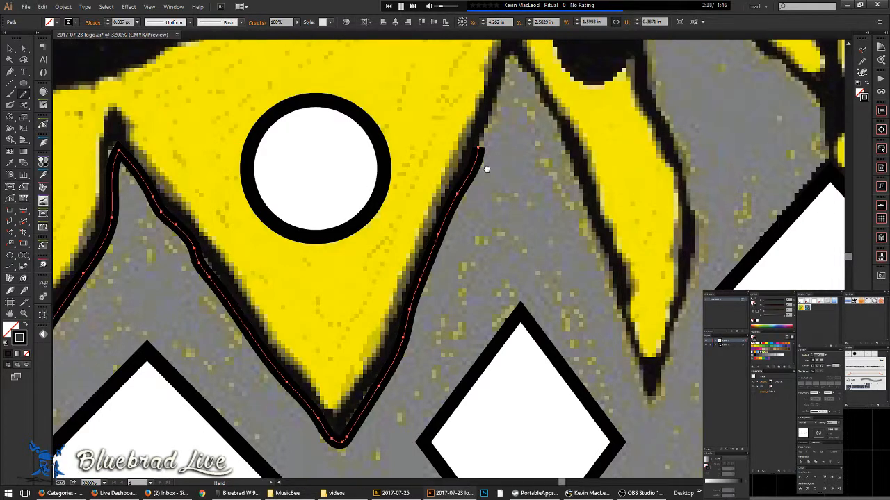
scroll(468, 142, down, 6)
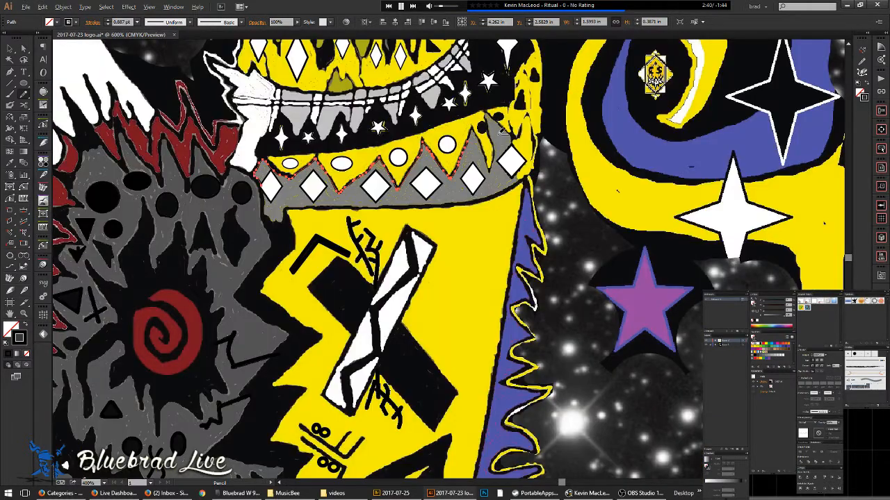
scroll(499, 135, up, 5)
drag(401, 102, 357, 266)
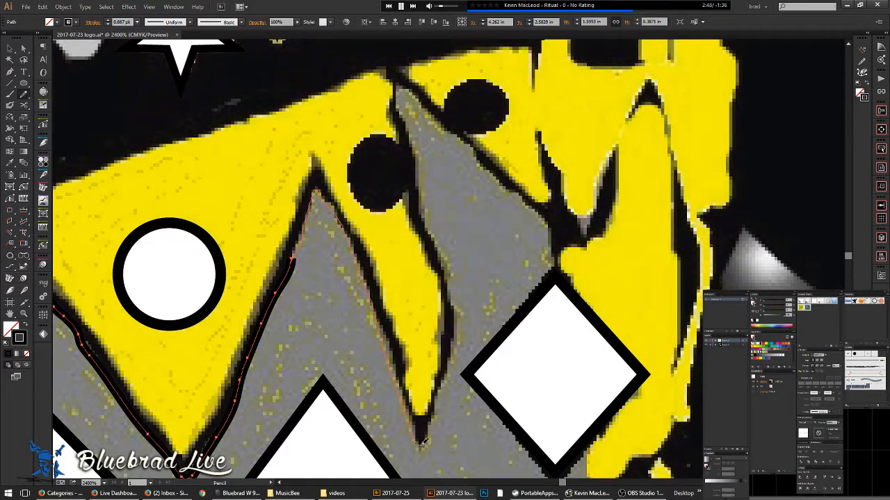
drag(432, 420, 453, 353)
mouse_move(559, 279)
mouse_down()
mouse_move(586, 342)
mouse_move(591, 460)
mouse_move(603, 469)
mouse_move(568, 214)
mouse_move(571, 251)
mouse_move(458, 305)
mouse_up()
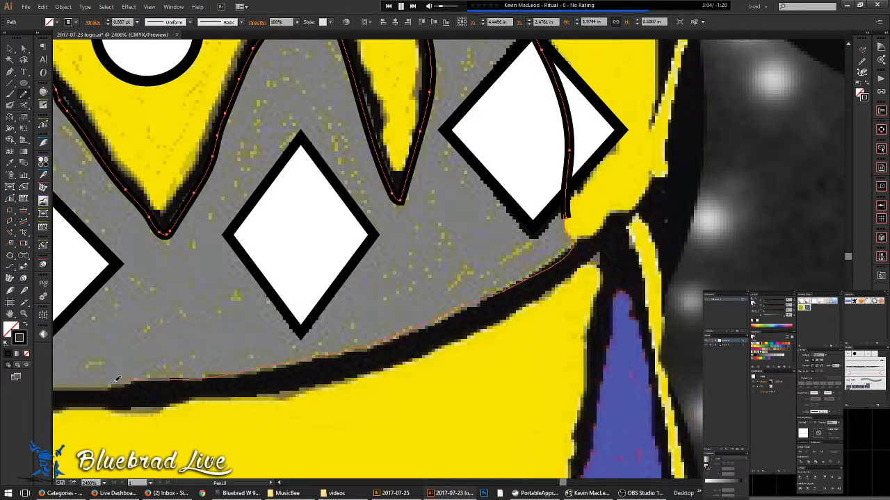
- Trace the crown band's lower edge leftward to its left end and up to the leftmost diamond
mouse_move(96, 386)
mouse_down()
mouse_move(617, 341)
mouse_move(490, 345)
mouse_up()
drag(366, 347, 226, 356)
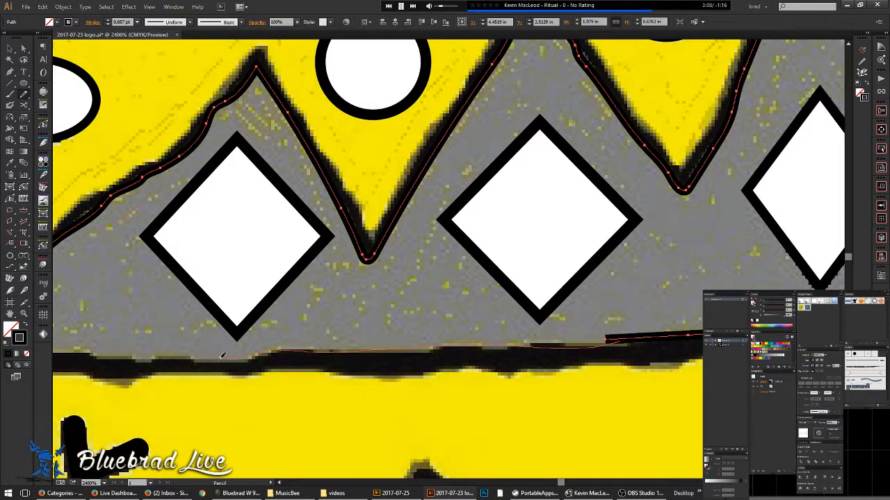
drag(165, 351, 76, 348)
mouse_move(118, 350)
mouse_down()
mouse_move(403, 346)
mouse_move(673, 370)
mouse_move(841, 277)
mouse_move(599, 276)
mouse_up()
drag(479, 287, 422, 280)
drag(394, 342, 382, 372)
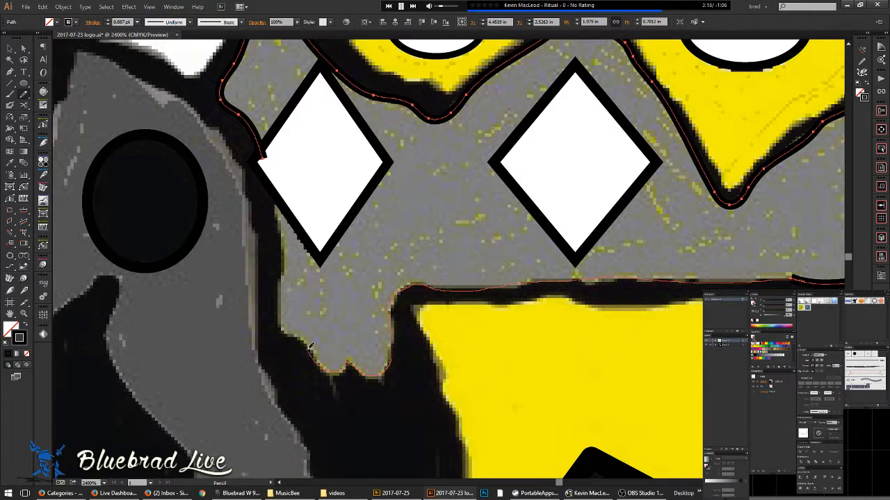
mouse_move(289, 331)
mouse_down()
mouse_move(286, 256)
mouse_move(265, 148)
mouse_up()
- Undo and redo the lower-left traced path to compare, keeping it
scroll(295, 135, down, 2)
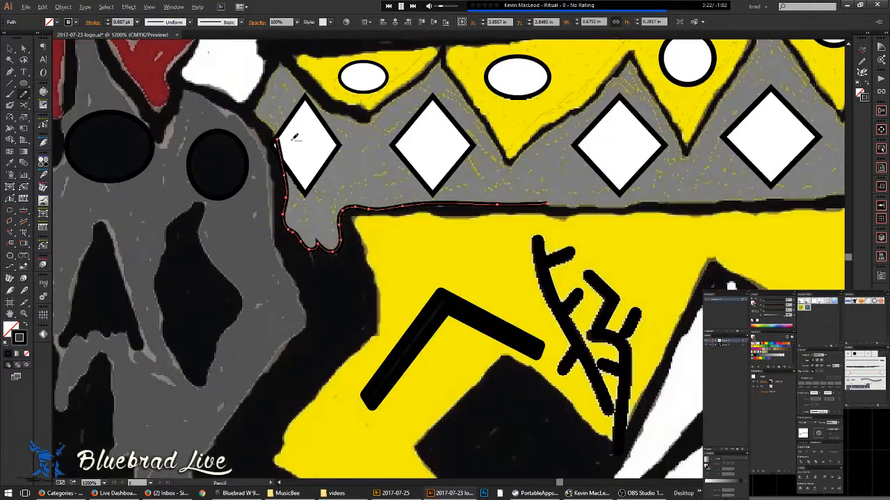
key(ctrl+z)
key(ctrl+shift+z)
key(ctrl+x)
key(ctrl+z)
key(ctrl+z)
key(ctrl+shift+z)
scroll(555, 196, up, 2)
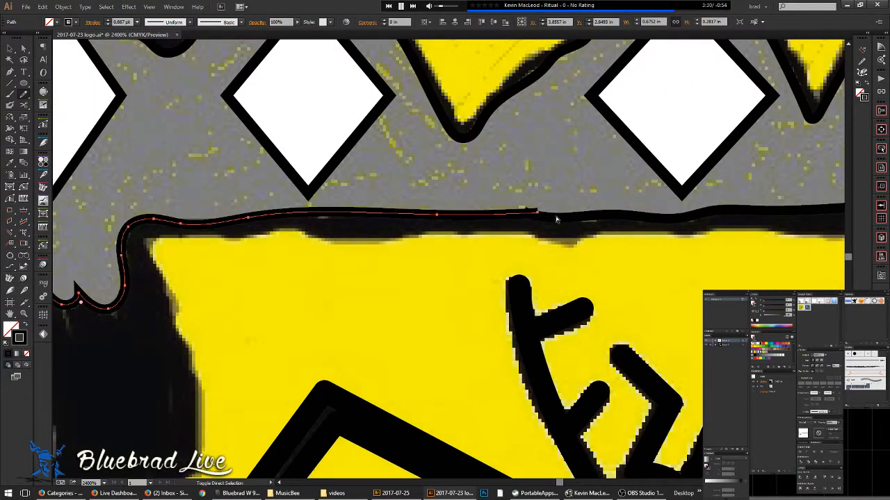
- Select both crown paths and join them into one outline
ctrl+shift+click(558, 218)
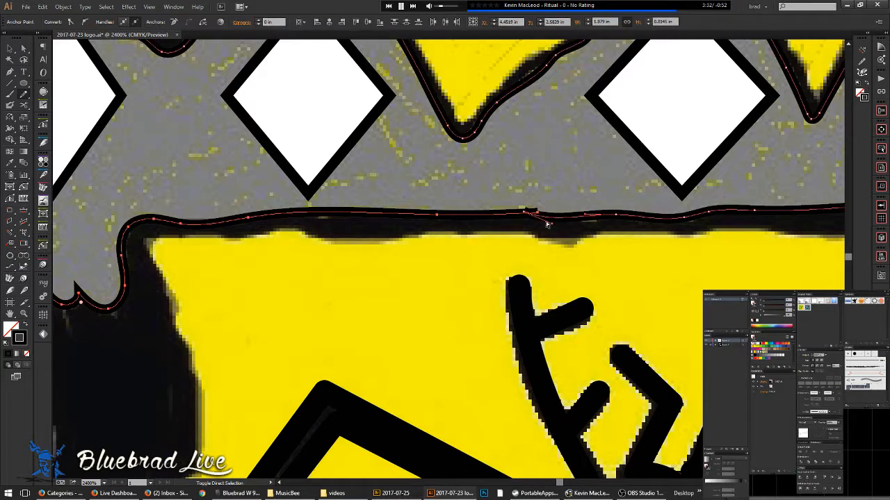
mouse_move(520, 214)
mouse_down()
mouse_move(538, 214)
mouse_move(428, 194)
mouse_move(754, 257)
mouse_up()
ctrl+shift+click(489, 202)
mouse_move(213, 183)
mouse_down()
mouse_move(465, 228)
mouse_move(532, 270)
mouse_up()
scroll(499, 214, up, 2)
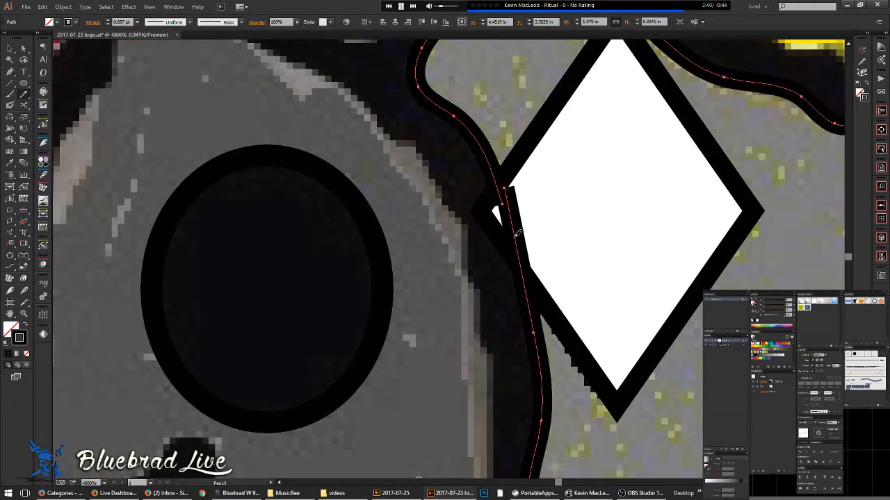
scroll(506, 161, down, 7)
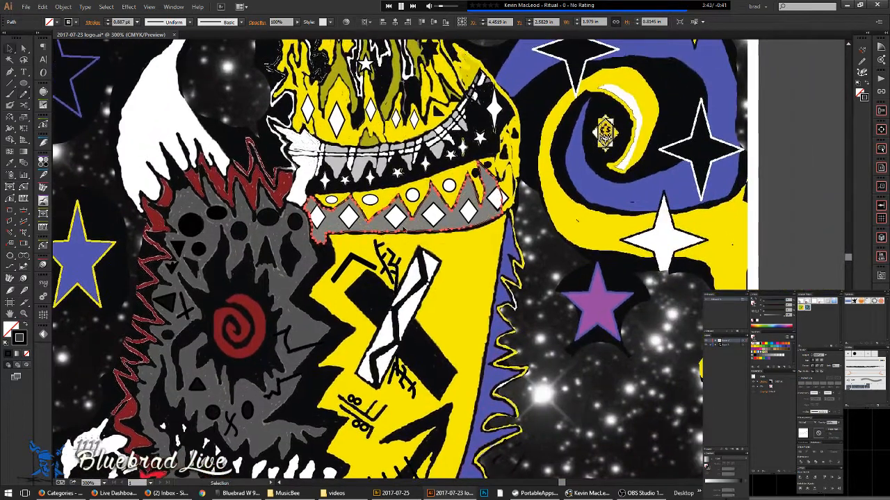
click(513, 247)
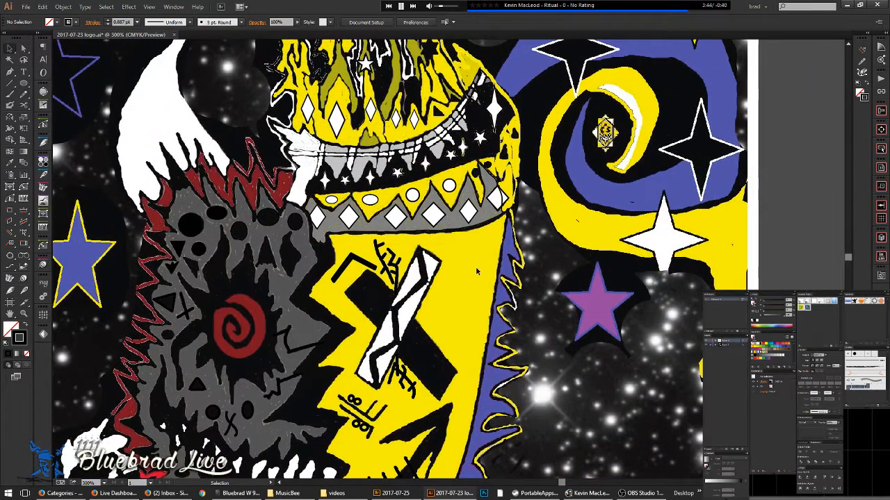
scroll(476, 267, down, 2)
scroll(420, 215, up, 3)
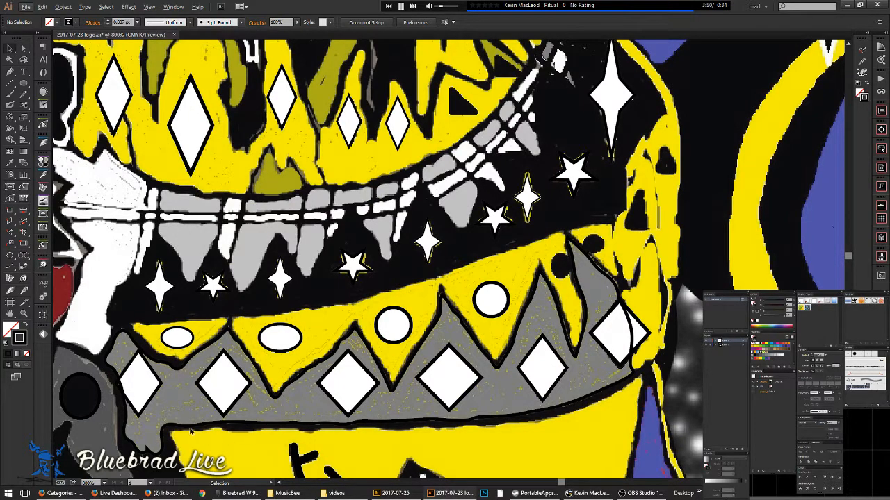
scroll(445, 315, down, 10)
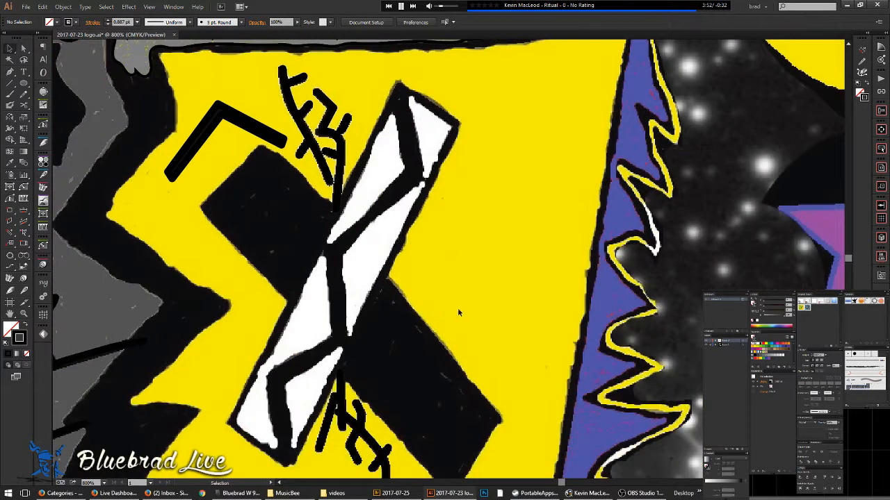
scroll(490, 311, down, 2)
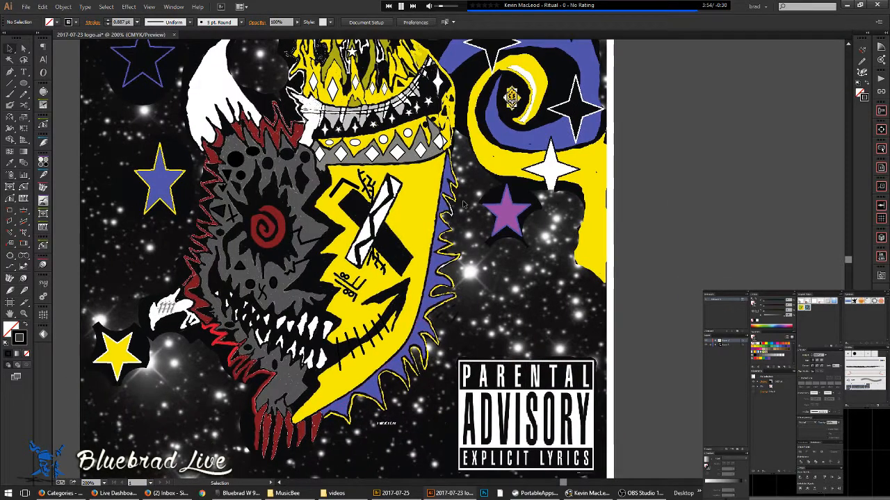
scroll(575, 230, down, 2)
drag(540, 238, 460, 281)
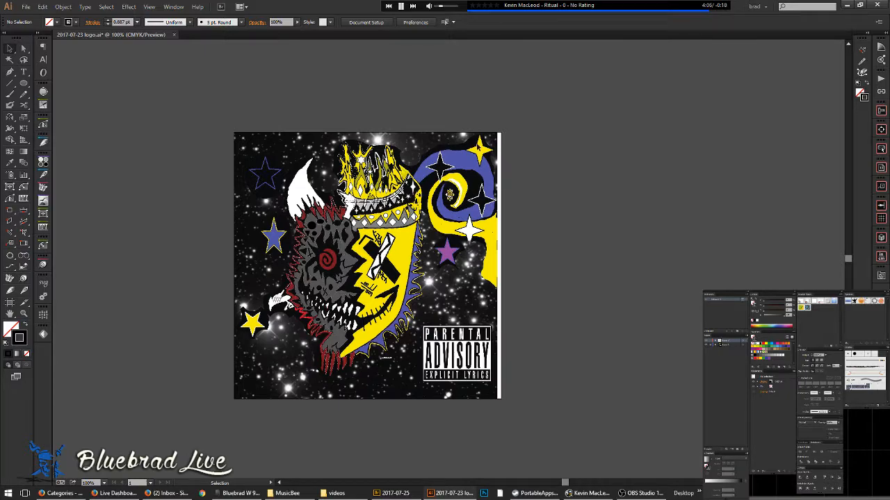
scroll(477, 149, up, 3)
scroll(477, 157, down, 1)
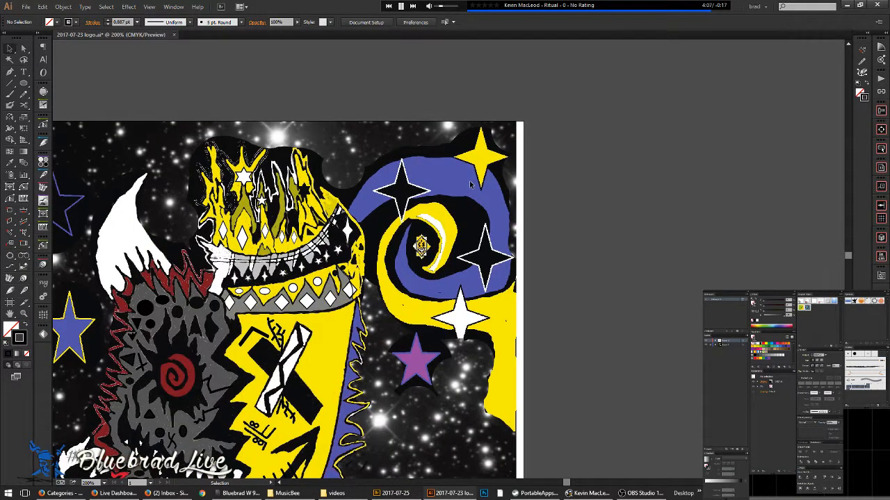
drag(471, 184, 431, 133)
scroll(431, 245, down, 1)
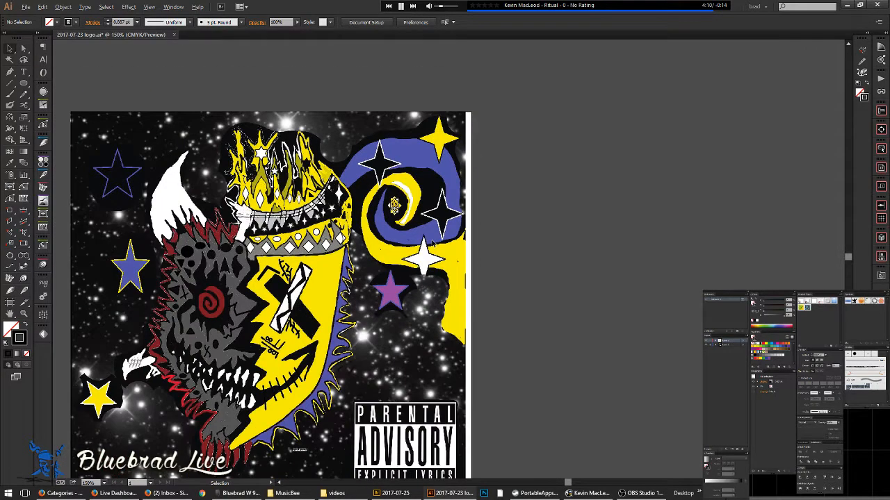
scroll(450, 243, up, 3)
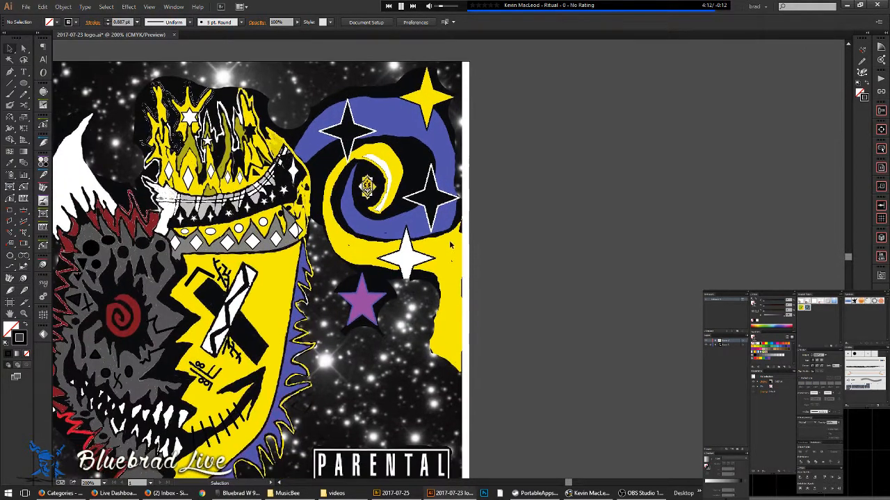
key(p)
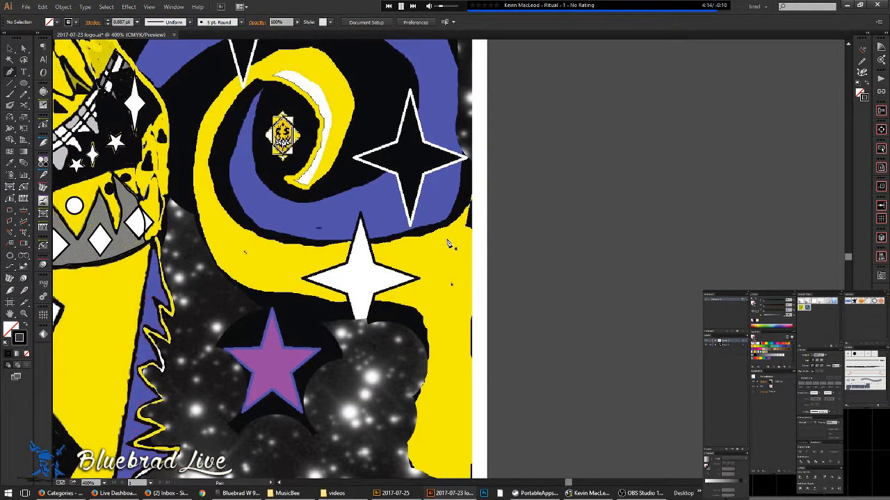
key(n)
- Pencil-trace the swirl's outer edge from beneath the star down to its curled tail, undoing the last redraw
mouse_move(470, 206)
mouse_down()
mouse_move(443, 225)
mouse_move(333, 240)
mouse_move(289, 241)
mouse_move(235, 214)
mouse_move(214, 178)
mouse_move(221, 129)
mouse_move(242, 92)
mouse_move(270, 77)
mouse_move(301, 87)
mouse_move(316, 111)
mouse_move(321, 134)
mouse_move(287, 181)
mouse_move(306, 186)
mouse_move(334, 167)
mouse_move(351, 132)
mouse_move(354, 89)
mouse_move(337, 57)
mouse_move(307, 43)
mouse_move(268, 50)
mouse_move(212, 103)
mouse_move(197, 147)
mouse_move(202, 207)
mouse_move(227, 263)
mouse_move(277, 295)
mouse_move(422, 306)
mouse_move(438, 326)
mouse_move(426, 362)
mouse_move(402, 356)
mouse_move(408, 347)
mouse_move(400, 338)
mouse_move(381, 355)
mouse_move(393, 374)
mouse_move(452, 374)
mouse_move(473, 324)
mouse_move(465, 247)
mouse_up()
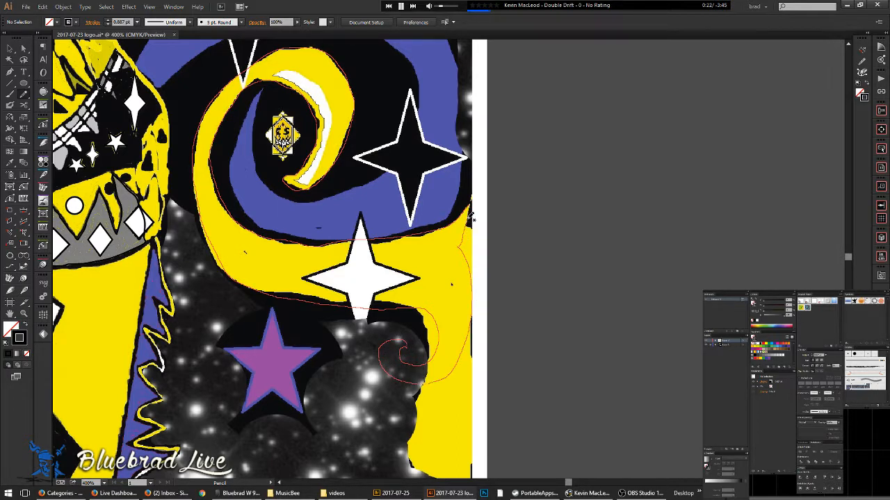
drag(471, 205, 473, 204)
drag(480, 288, 495, 336)
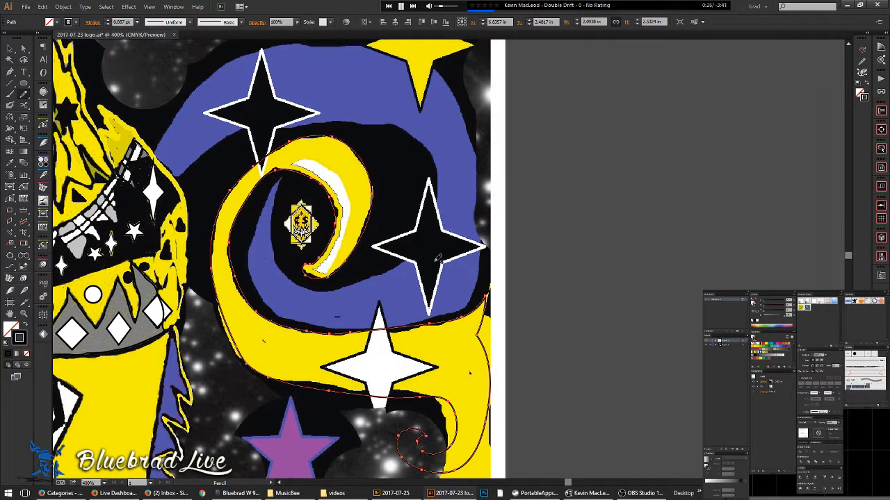
scroll(438, 401, up, 1)
drag(428, 432, 450, 351)
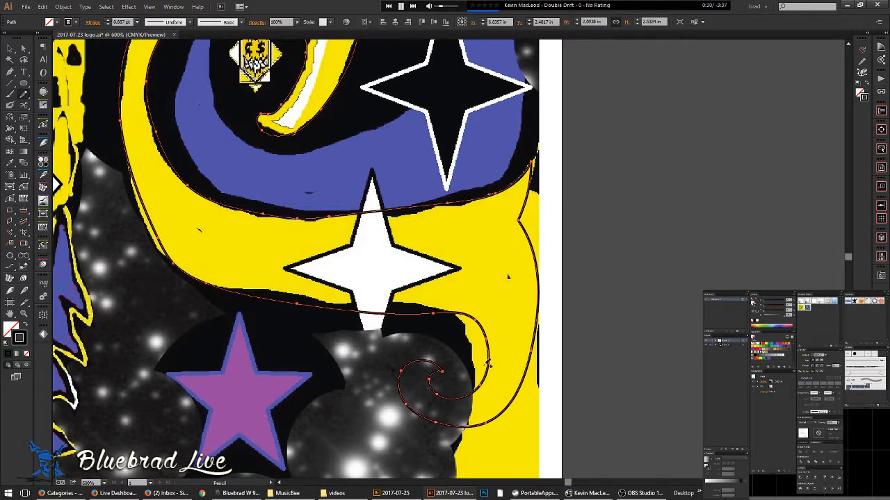
mouse_move(442, 309)
mouse_down()
mouse_move(218, 286)
mouse_move(178, 265)
mouse_move(259, 314)
mouse_up()
key(ctrl+z)
- Redraw the swirl's lower edge, move a lower-left anchor onto the yellow edge, and delete a stray anchor
mouse_move(545, 373)
mouse_down()
mouse_move(448, 353)
mouse_move(299, 347)
mouse_move(247, 328)
mouse_move(206, 236)
mouse_move(212, 223)
mouse_up()
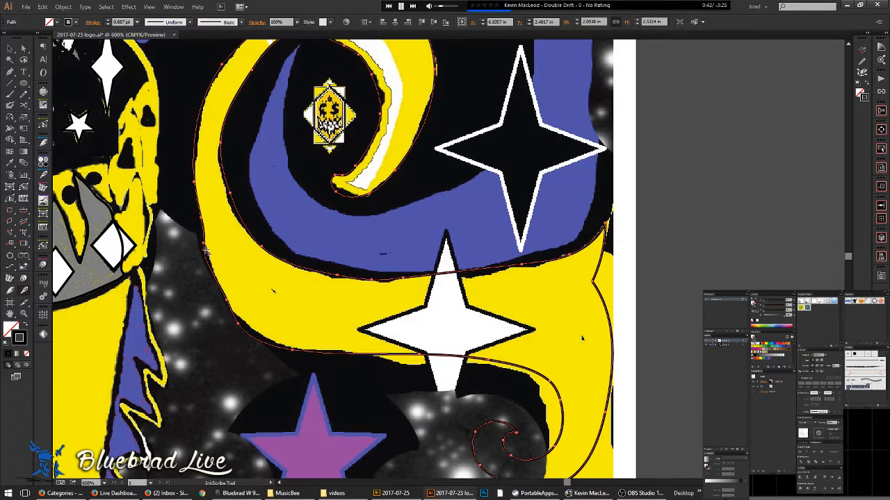
key(a)
click(240, 324)
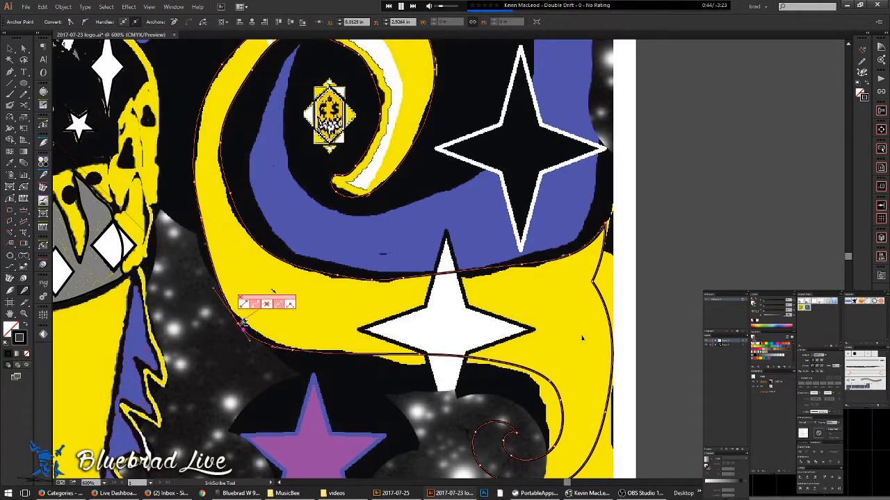
drag(240, 323, 292, 348)
alt+shift+click(294, 348)
- Adjust the bottom anchor and pull its handle so the curve hugs the yellow edge
click(419, 355)
drag(324, 319, 355, 369)
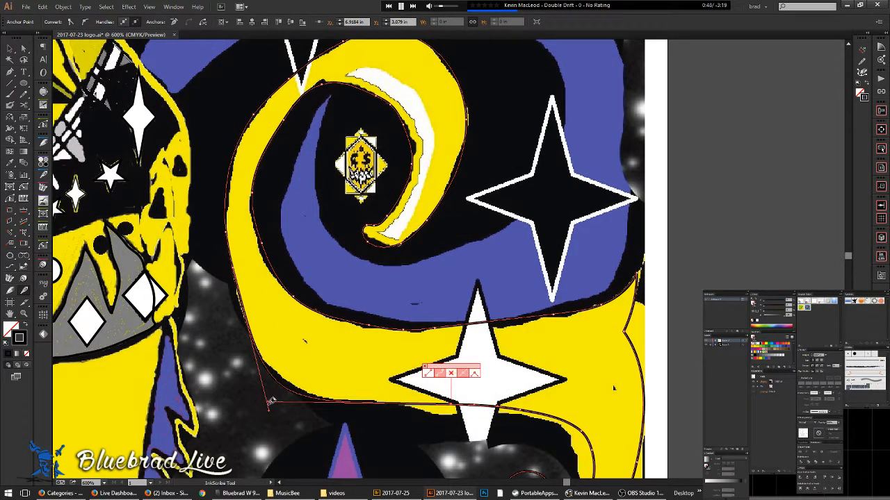
drag(269, 402, 317, 407)
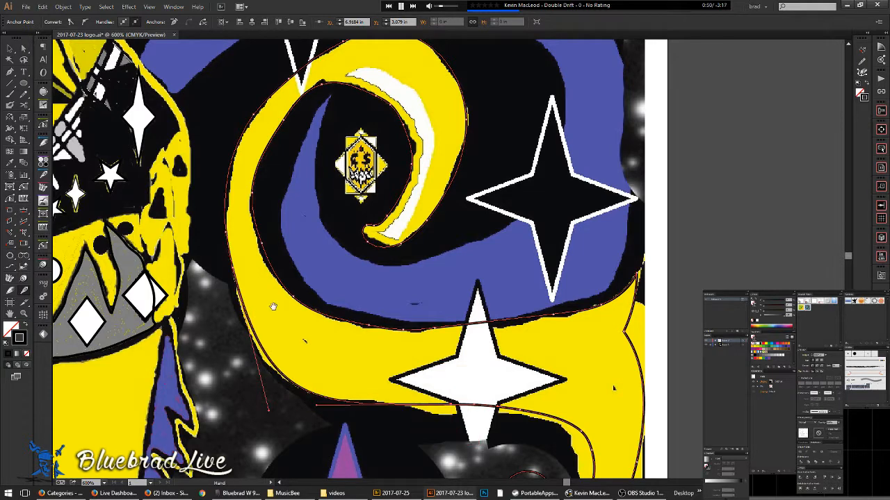
scroll(273, 307, up, 2)
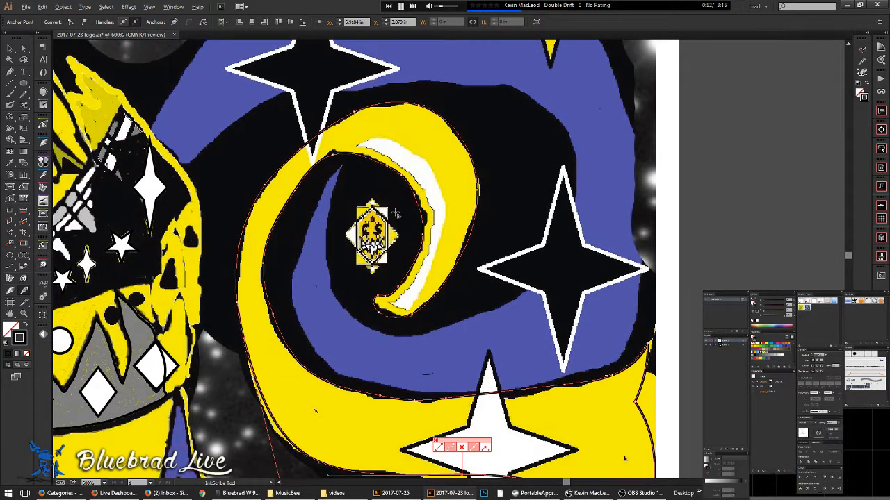
scroll(406, 212, up, 3)
drag(351, 359, 407, 269)
key(v)
click(395, 317)
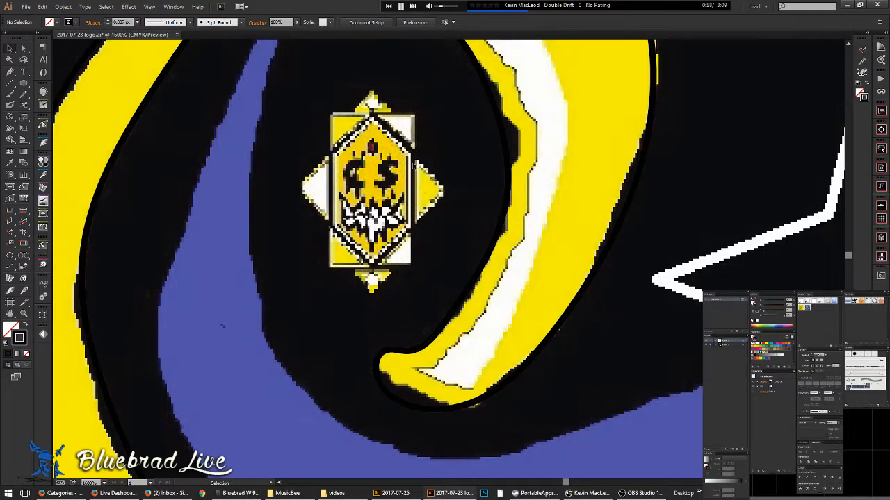
scroll(424, 212, down, 5)
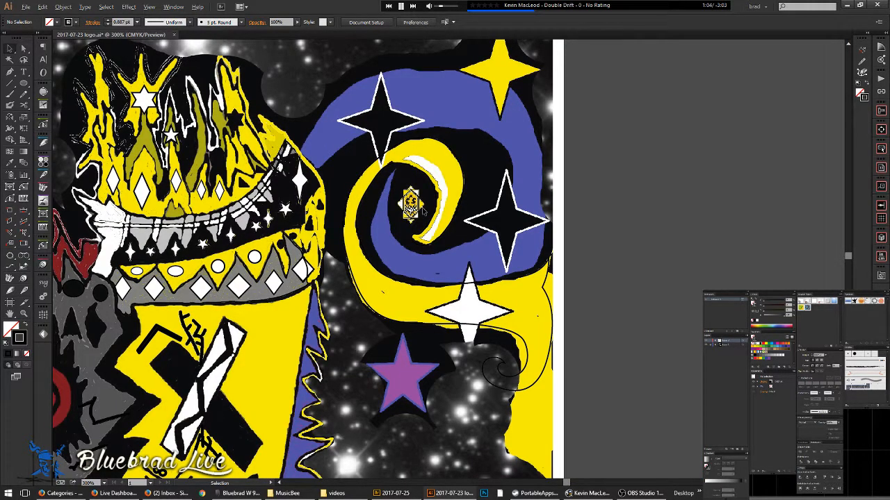
key(space)
drag(332, 310, 482, 290)
scroll(471, 166, down, 2)
key(space)
drag(471, 167, 493, 206)
scroll(423, 154, up, 4)
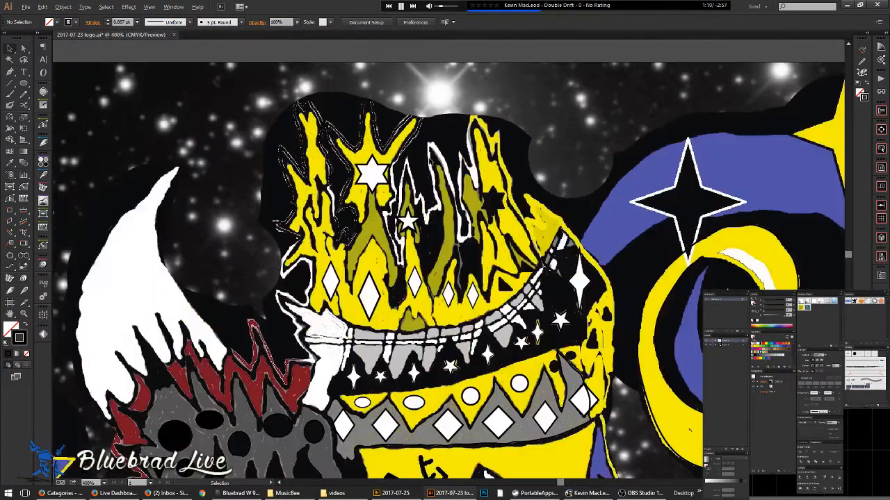
key(space)
mouse_move(105, 414)
mouse_down()
mouse_move(469, 313)
mouse_move(477, 221)
mouse_up()
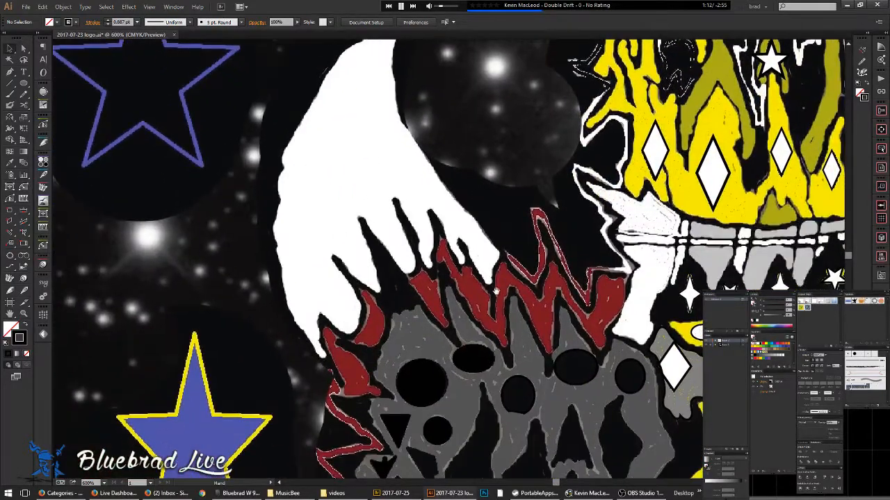
drag(494, 287, 386, 168)
drag(451, 282, 406, 179)
drag(411, 229, 370, 130)
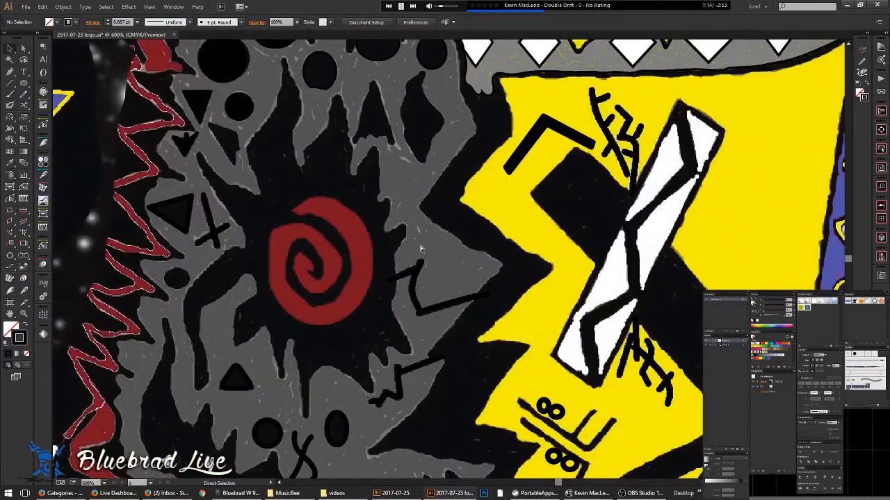
key(ctrl+y)
scroll(462, 274, down, 3)
drag(552, 376, 490, 332)
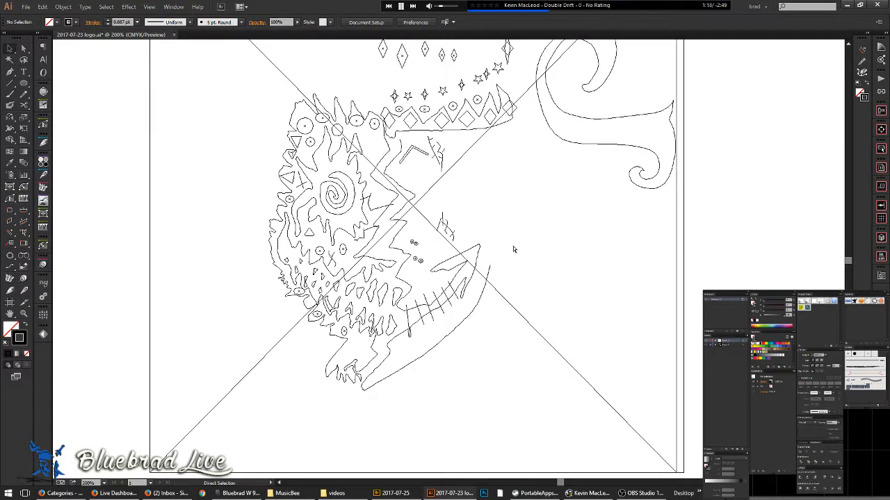
key(ctrl+y)
key(ctrl+y)
key(ctrl+y)
key(ctrl+y)
key(ctrl+y)
key(ctrl+y)
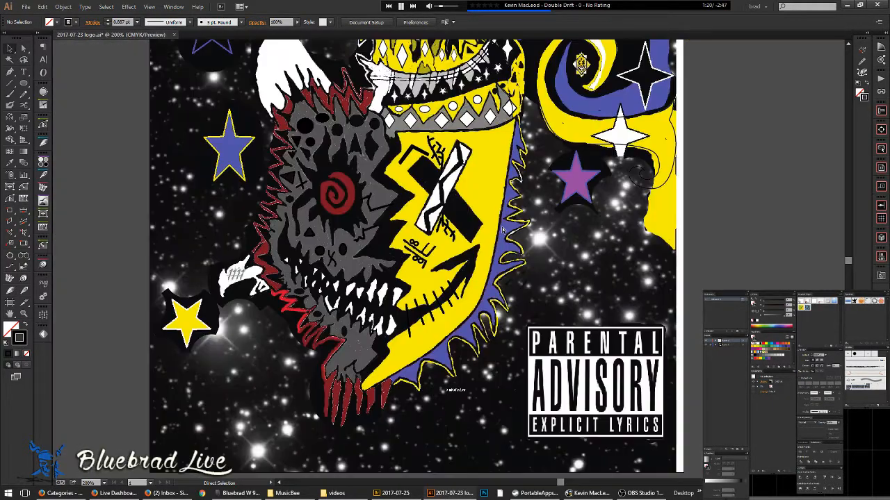
key(ctrl+y)
key(ctrl+y)
key(ctrl+y)
key(ctrl+y)
key(ctrl+y)
key(ctrl+y)
key(ctrl+y)
key(ctrl+y)
key(ctrl+y)
key(v)
scroll(445, 171, up, 4)
drag(441, 193, 413, 213)
key(a)
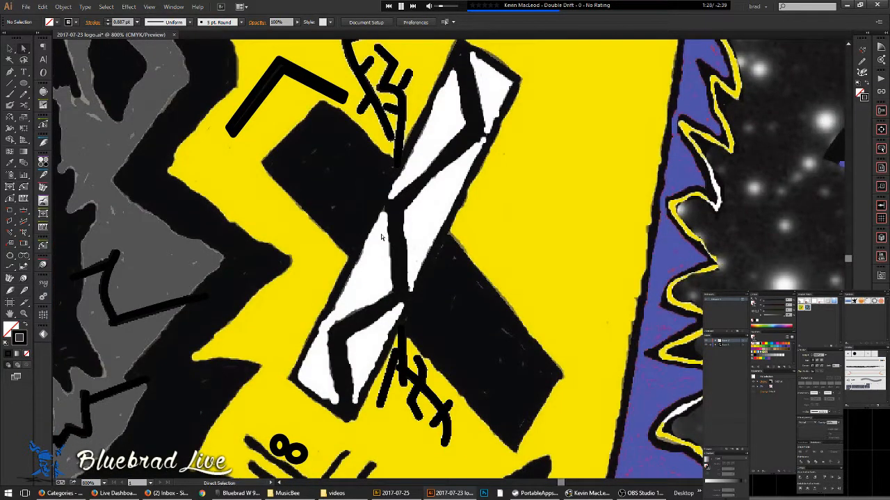
key(p)
scroll(307, 378, up, 1)
drag(340, 395, 315, 309)
key(n)
- Outline the first white shard with the Pencil, smooth its inner edge, and close the lower shard's tip
mouse_move(323, 278)
mouse_down()
mouse_move(334, 328)
mouse_move(288, 306)
mouse_move(275, 283)
mouse_move(341, 175)
mouse_up()
drag(376, 93, 373, 95)
mouse_move(379, 99)
mouse_down()
mouse_move(366, 181)
mouse_move(336, 273)
mouse_up()
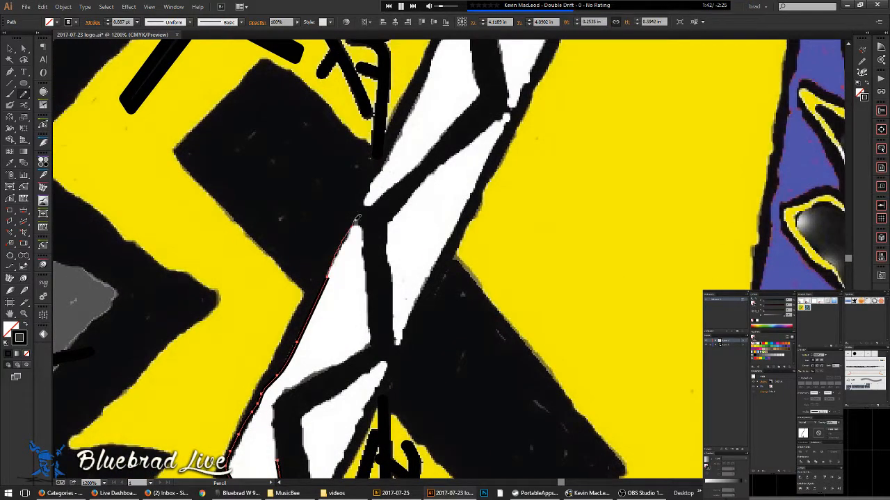
drag(363, 231, 371, 322)
drag(321, 371, 276, 397)
mouse_move(277, 464)
mouse_down()
mouse_move(285, 389)
mouse_move(288, 400)
mouse_move(280, 335)
mouse_up()
drag(340, 337, 285, 341)
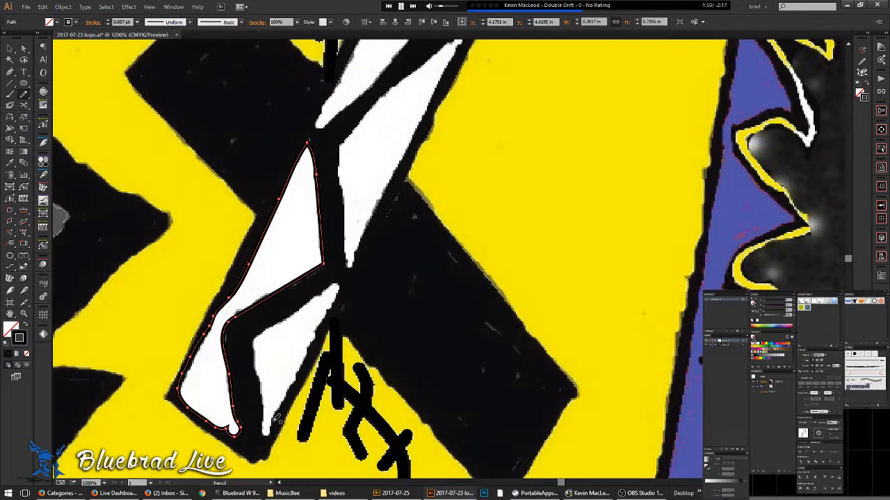
mouse_move(278, 416)
mouse_down()
mouse_move(340, 286)
mouse_move(256, 342)
mouse_move(266, 382)
mouse_up()
mouse_move(267, 420)
mouse_down()
mouse_move(264, 433)
mouse_move(277, 416)
mouse_up()
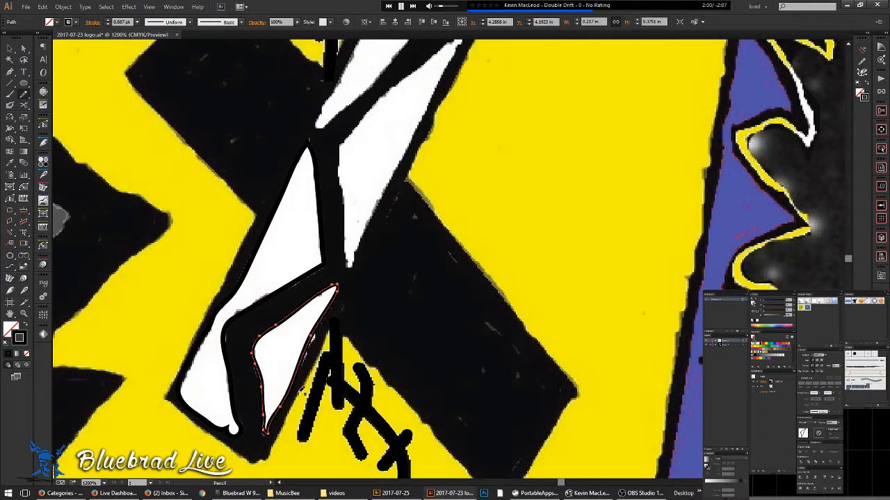
- Outline the upper white shard from its tip down the left edge and back up the right
scroll(327, 313, up, 3)
scroll(320, 317, up, 1)
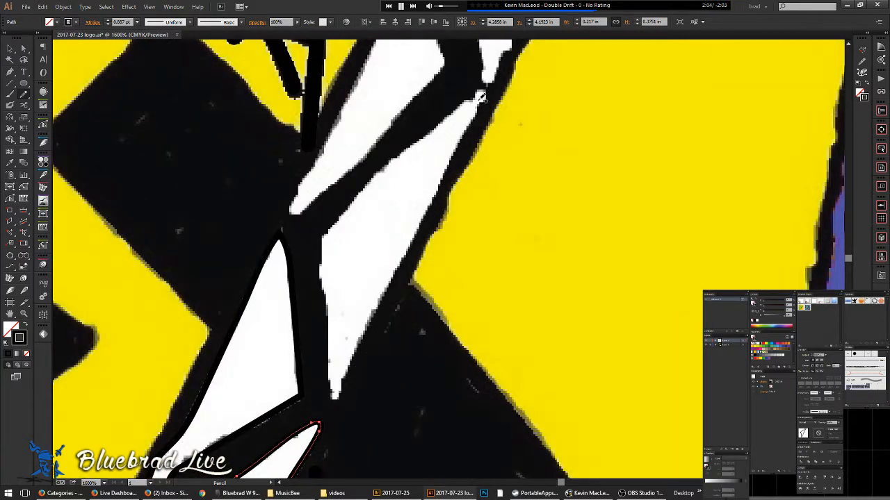
mouse_move(456, 112)
mouse_down()
mouse_move(396, 155)
mouse_move(364, 194)
mouse_up()
mouse_move(339, 229)
mouse_down()
mouse_move(327, 266)
mouse_move(333, 362)
mouse_up()
mouse_move(334, 392)
mouse_down()
mouse_move(372, 335)
mouse_move(485, 90)
mouse_move(434, 132)
mouse_up()
- Smooth the shard's upper-left edge, undo a botched left-edge redraw, and retrace it
drag(448, 181, 426, 247)
drag(399, 202, 427, 181)
drag(351, 244, 326, 273)
drag(305, 332, 304, 335)
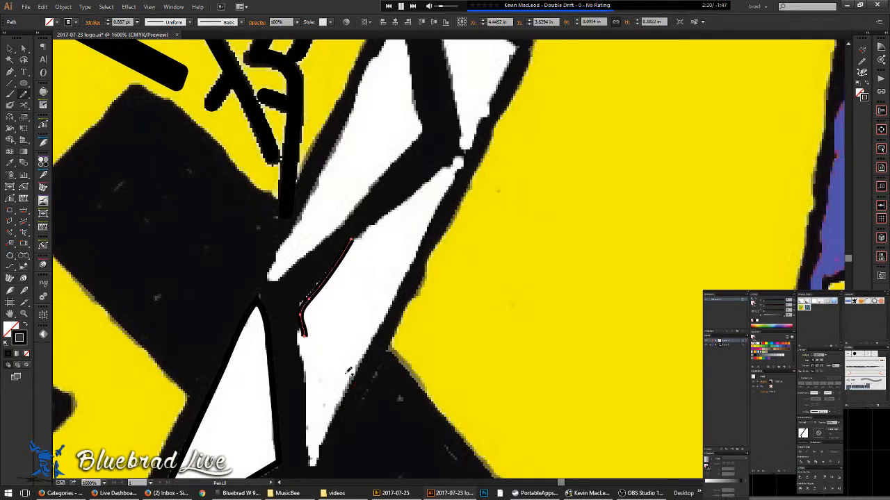
key(ctrl+z)
drag(351, 245, 324, 272)
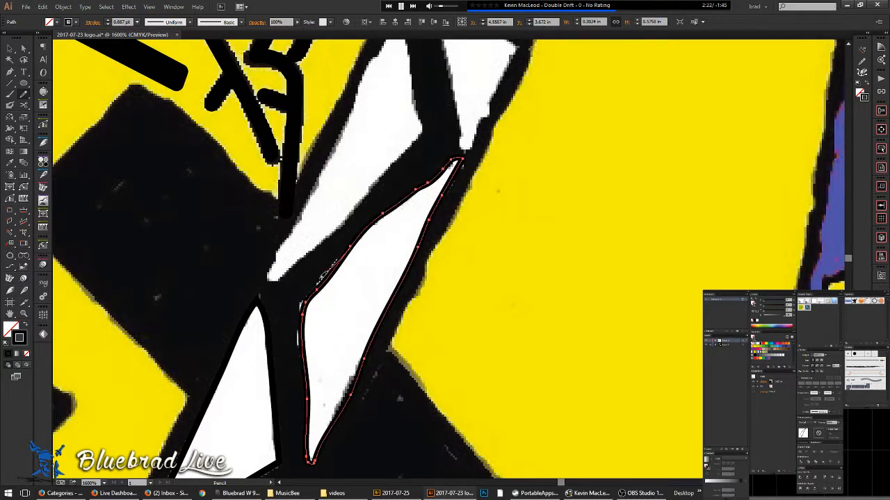
drag(306, 306, 303, 335)
- Trace the white sliver down its left edge, back up its right, and along the upper shape's top
scroll(352, 304, down, 2)
drag(384, 287, 374, 313)
scroll(361, 242, up, 1)
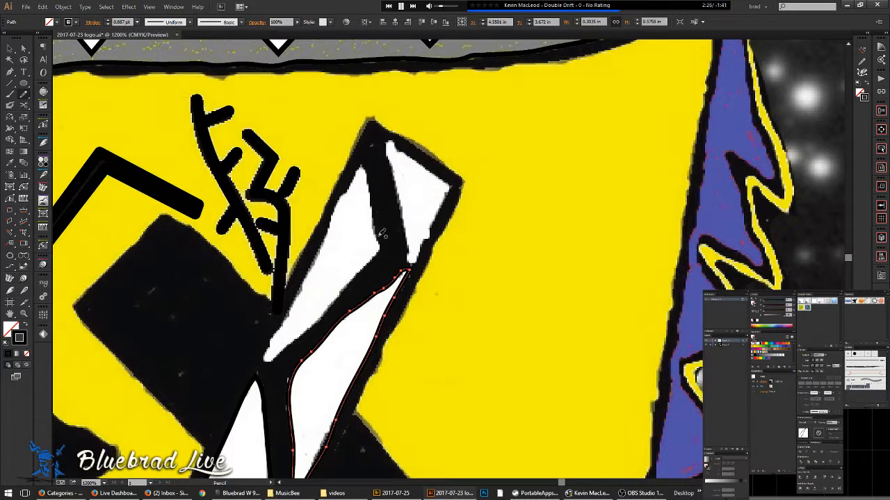
mouse_move(376, 209)
mouse_down()
mouse_move(363, 168)
mouse_move(335, 217)
mouse_up()
drag(322, 255, 289, 320)
mouse_move(275, 355)
mouse_down()
mouse_move(379, 261)
mouse_move(377, 230)
mouse_move(334, 235)
mouse_up()
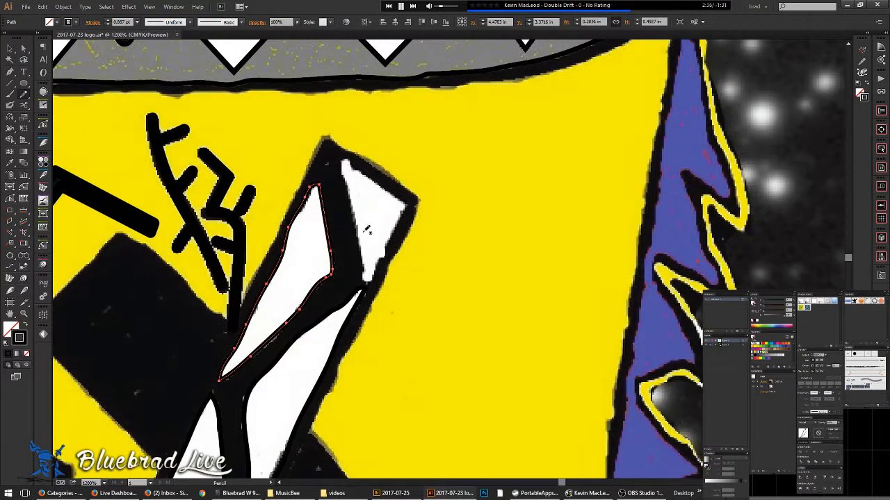
mouse_move(344, 157)
mouse_down()
mouse_move(406, 205)
mouse_move(370, 282)
mouse_up()
- Frame the crossed eye, then trace the black bar's lower-left edge and the white bar's left edge upward
scroll(383, 226, down, 1)
drag(378, 299, 465, 177)
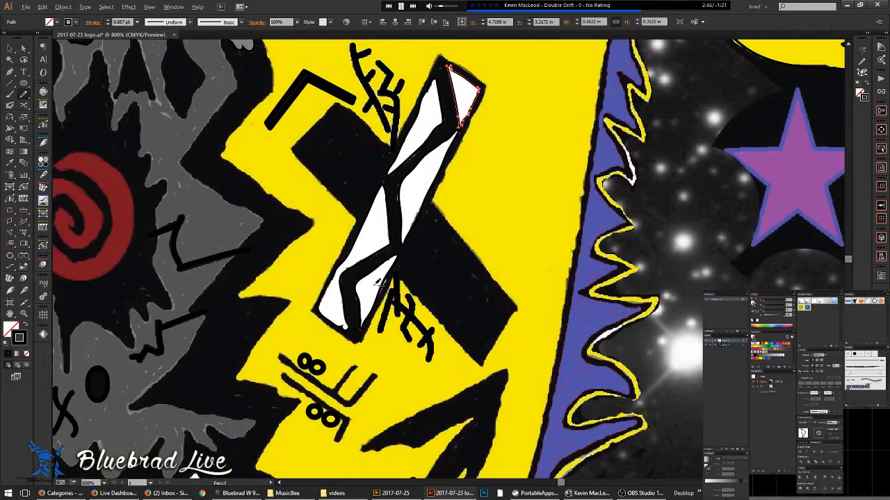
scroll(379, 283, up, 2)
drag(369, 163, 389, 264)
scroll(387, 257, down, 2)
drag(386, 182, 376, 288)
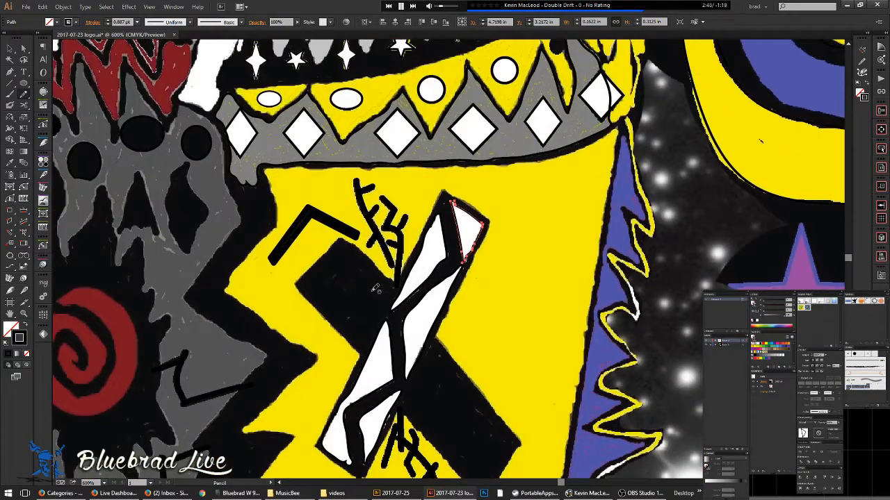
drag(424, 317, 351, 289)
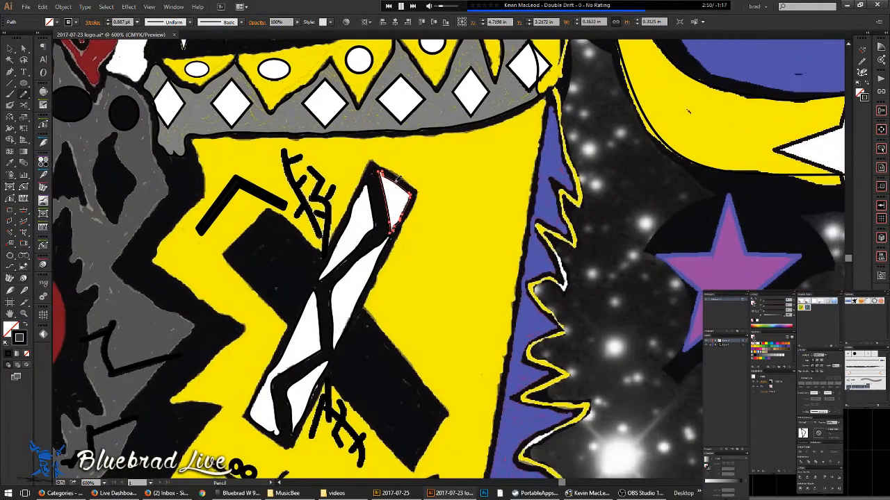
drag(404, 407, 361, 347)
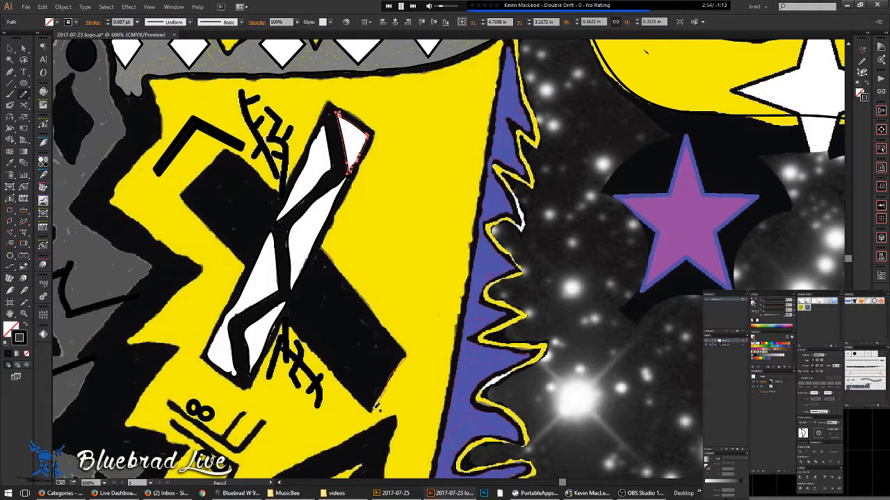
mouse_move(371, 408)
mouse_down()
mouse_move(292, 322)
mouse_move(253, 387)
mouse_move(207, 358)
mouse_up()
mouse_move(222, 322)
mouse_down()
mouse_move(248, 263)
mouse_move(198, 216)
mouse_move(185, 189)
mouse_move(235, 146)
mouse_move(279, 191)
mouse_move(297, 176)
mouse_move(332, 97)
mouse_up()
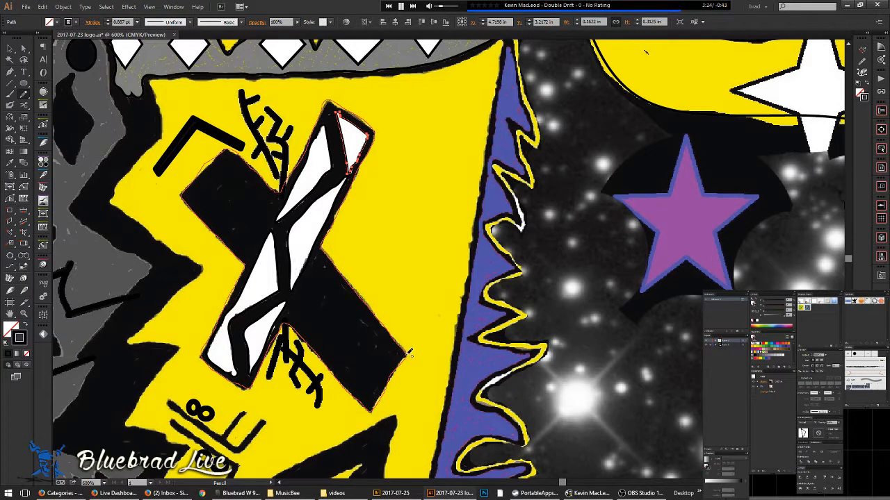
- Select the outer X path and redraw it from the lower-left corner along the top edge
ctrl+click(207, 223)
scroll(249, 224, up, 2)
drag(247, 235, 395, 371)
scroll(304, 261, up, 2)
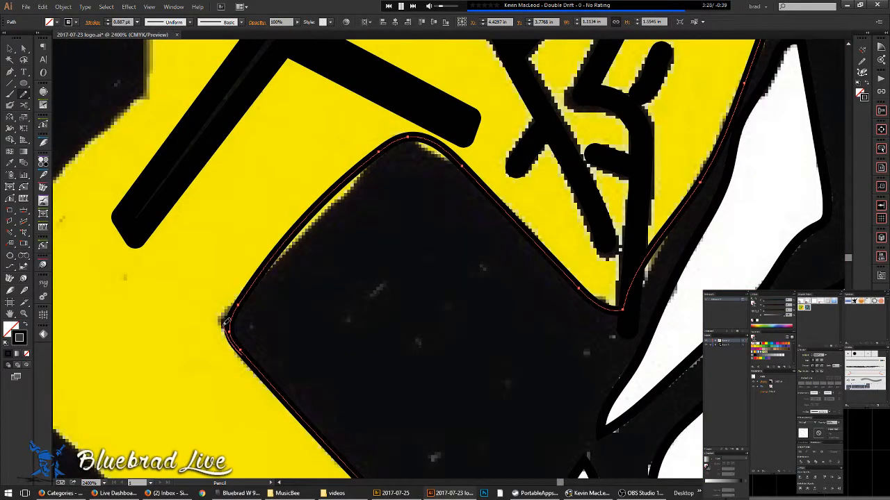
drag(237, 302, 276, 265)
mouse_move(347, 188)
mouse_down()
mouse_move(383, 151)
mouse_move(443, 151)
mouse_move(499, 208)
mouse_up()
- Redraw the black shape's edge down to its lower tip and its right edge up to the corner
scroll(489, 211, down, 3)
drag(384, 224, 260, 65)
scroll(415, 266, up, 3)
mouse_move(466, 334)
mouse_down()
mouse_move(447, 293)
mouse_move(404, 252)
mouse_move(494, 316)
mouse_up()
mouse_move(460, 323)
mouse_down()
mouse_move(433, 268)
mouse_move(349, 205)
mouse_up()
scroll(533, 317, down, 2)
scroll(515, 292, up, 3)
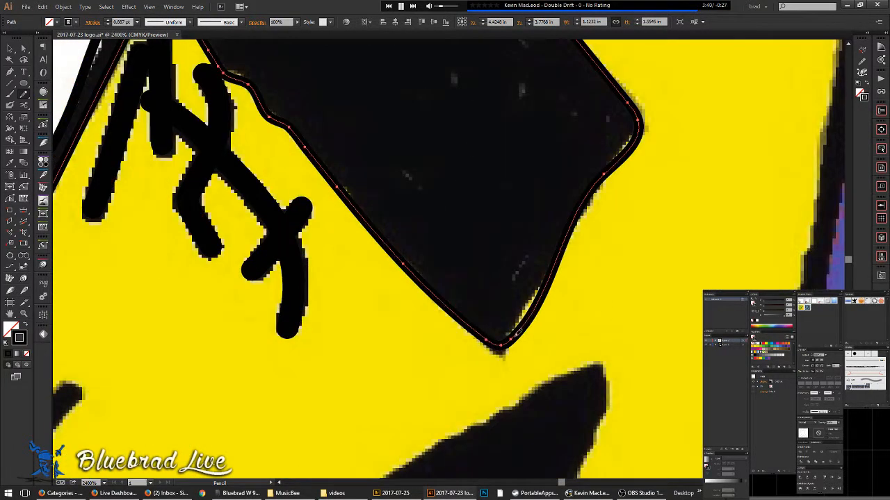
drag(545, 278, 573, 234)
mouse_move(602, 184)
mouse_down()
mouse_move(630, 137)
mouse_move(609, 74)
mouse_up()
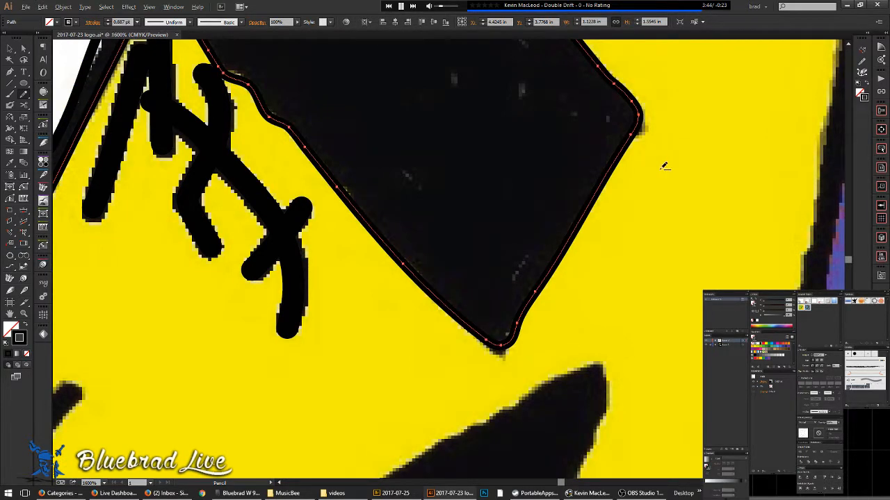
- Redraw the eye shape's lower-left edge from its bottom corner
scroll(665, 166, down, 2)
drag(496, 306, 657, 407)
scroll(470, 309, up, 1)
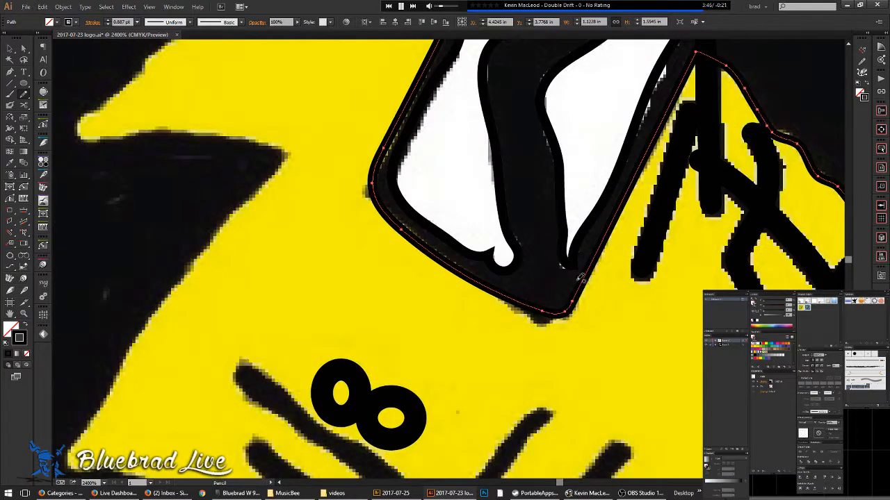
mouse_move(541, 322)
mouse_down()
mouse_move(506, 305)
mouse_move(384, 200)
mouse_move(394, 142)
mouse_move(417, 87)
mouse_up()
scroll(430, 87, down, 2)
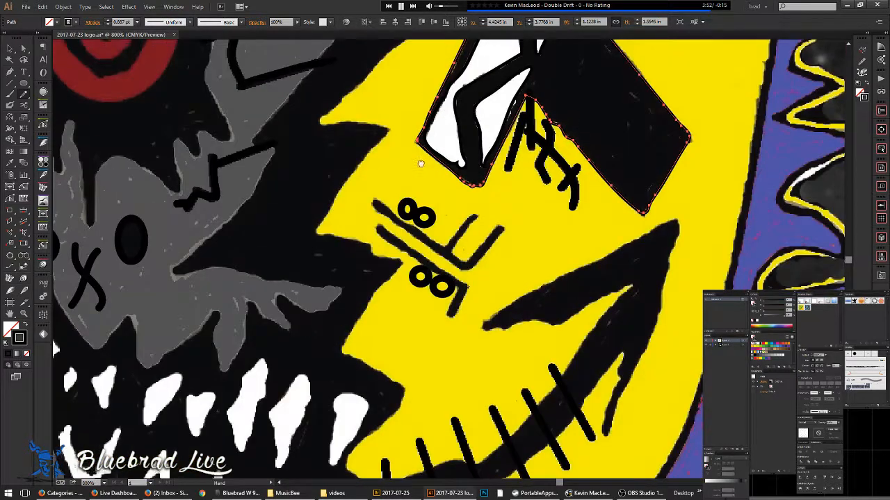
scroll(431, 139, down, 5)
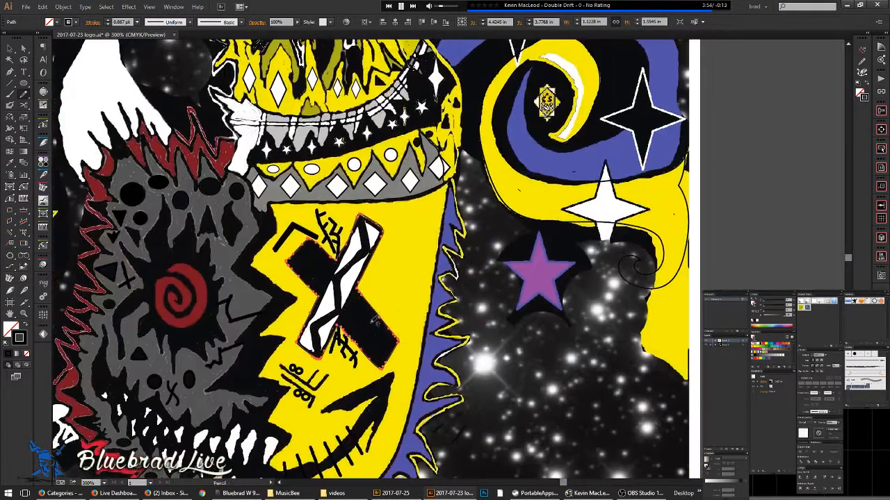
- Check the paths in Outline view and select the yellow face path
key(v)
click(450, 330)
key(ctrl+y)
key(ctrl+y)
key(ctrl+y)
key(ctrl+y)
key(ctrl+y)
click(433, 192)
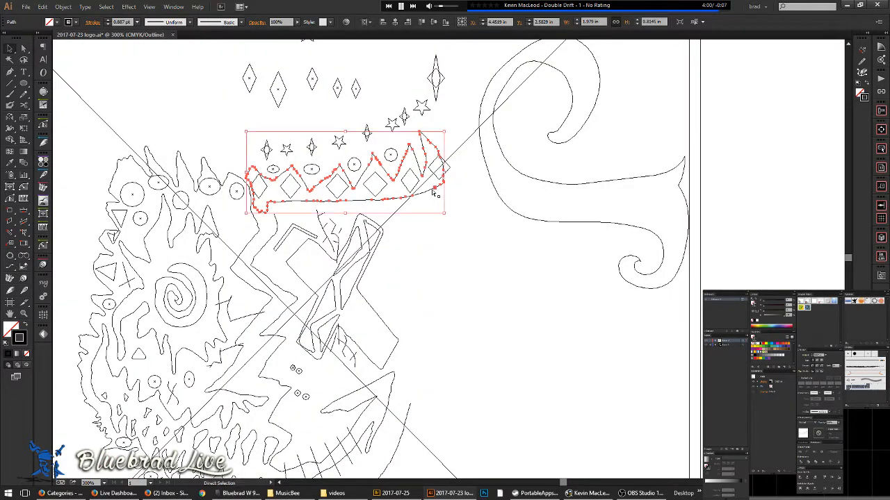
click(277, 228)
key(ctrl+y)
- Extend the face outline with the Pencil down the blue border and along the black edge
scroll(276, 208, up, 4)
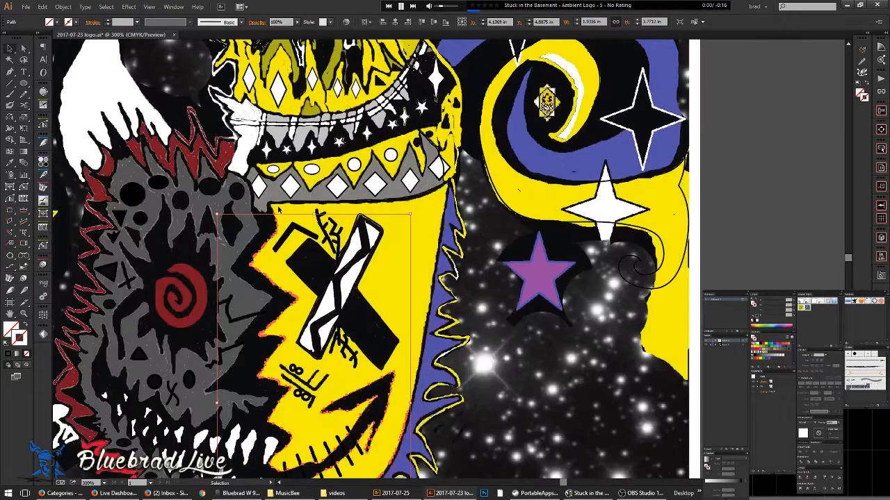
key(n)
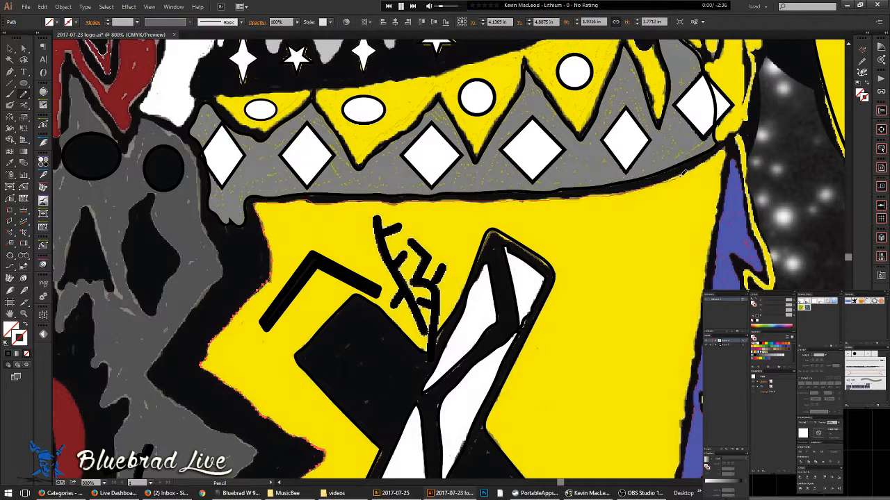
drag(726, 189, 715, 242)
mouse_move(687, 434)
mouse_down()
mouse_move(684, 306)
mouse_move(582, 93)
mouse_up()
mouse_move(568, 145)
mouse_down()
mouse_move(538, 321)
mouse_move(569, 167)
mouse_up()
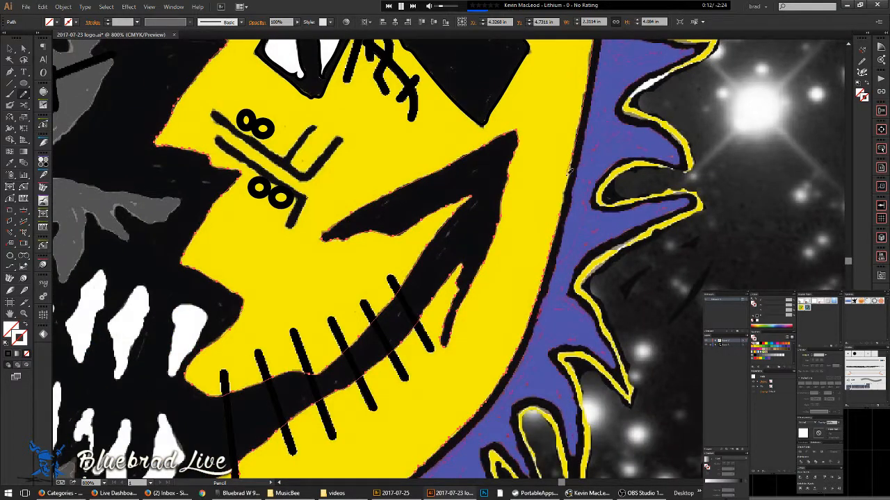
scroll(565, 209, down, 1)
scroll(582, 160, down, 1)
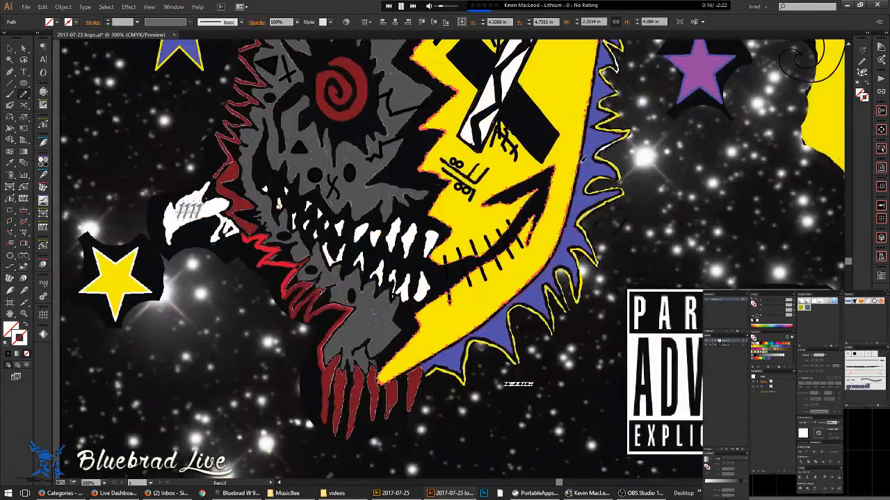
- Review the face's full outline in Outline view, then return to colour preview
key(ctrl+y)
scroll(581, 194, up, 2)
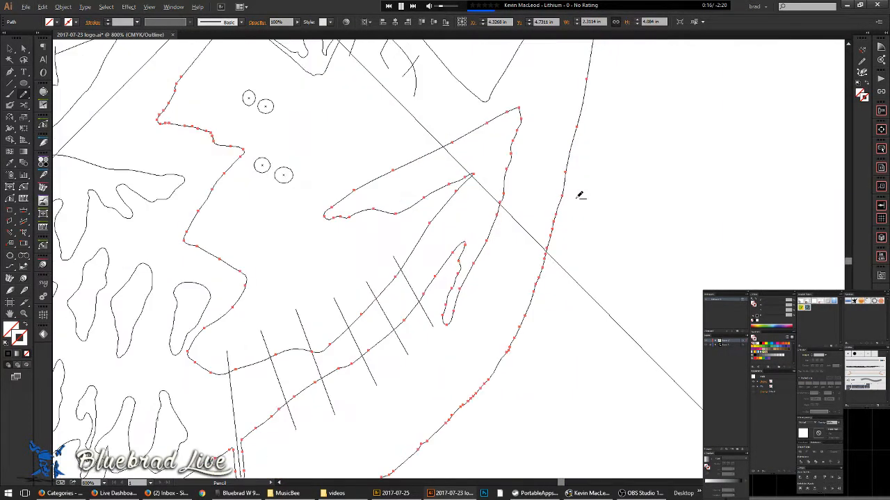
scroll(579, 196, down, 2)
drag(577, 141, 493, 343)
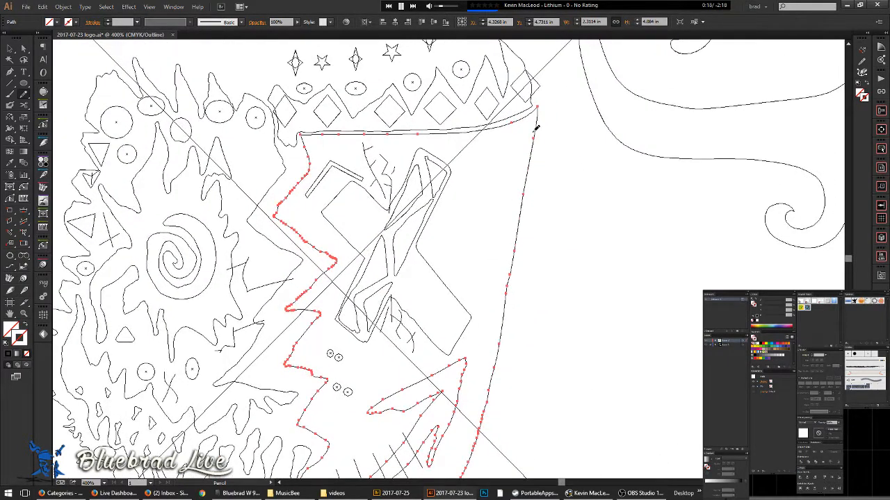
key(ctrl+y)
- Delete two stray anchors and bend the curve at the face outline's top-right corner
scroll(535, 132, up, 1)
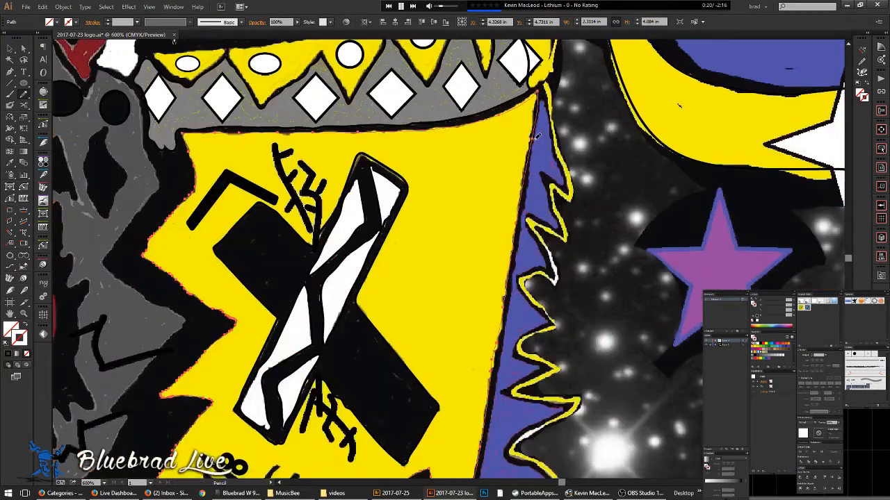
key(n)
click(499, 116)
click(532, 140)
click(534, 123)
drag(505, 131, 514, 122)
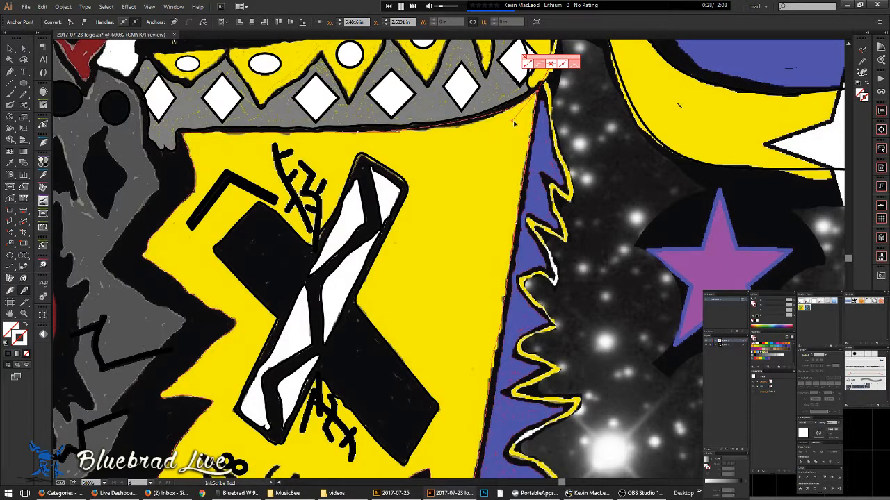
- Add an anchor on the face's top edge and recentre on the corner under the crown
key(v)
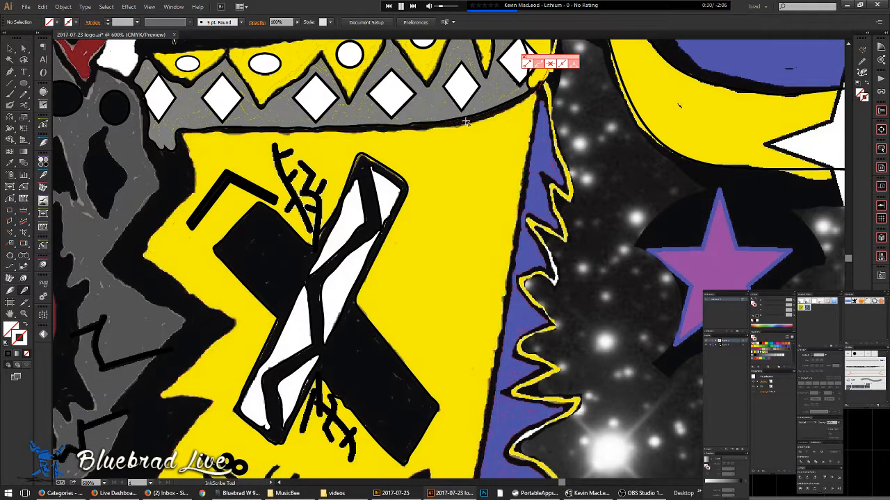
click(467, 123)
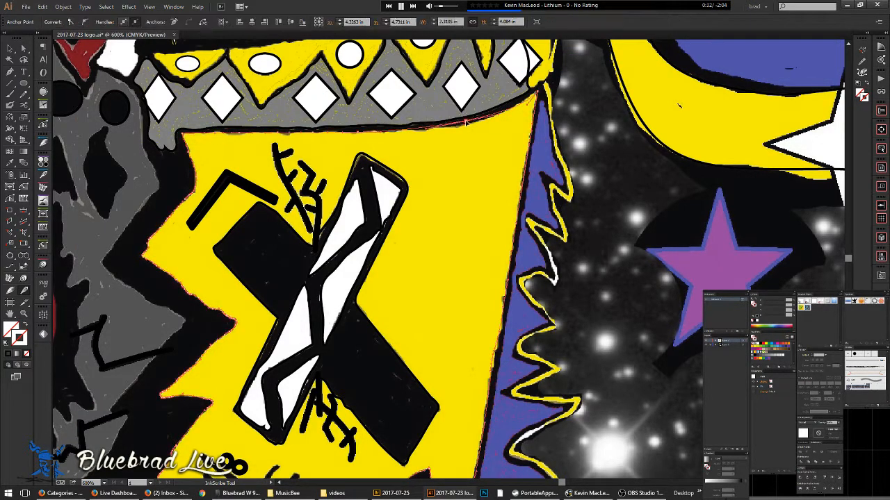
drag(479, 157, 410, 207)
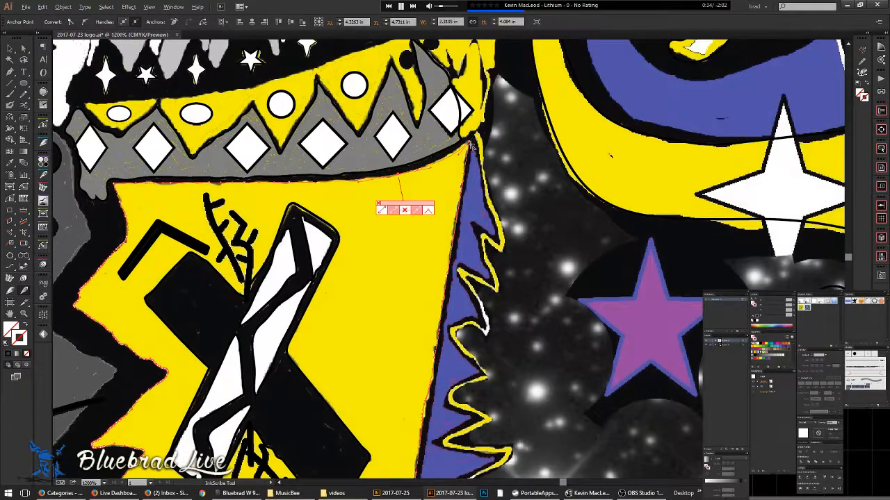
scroll(466, 142, up, 2)
drag(482, 146, 325, 157)
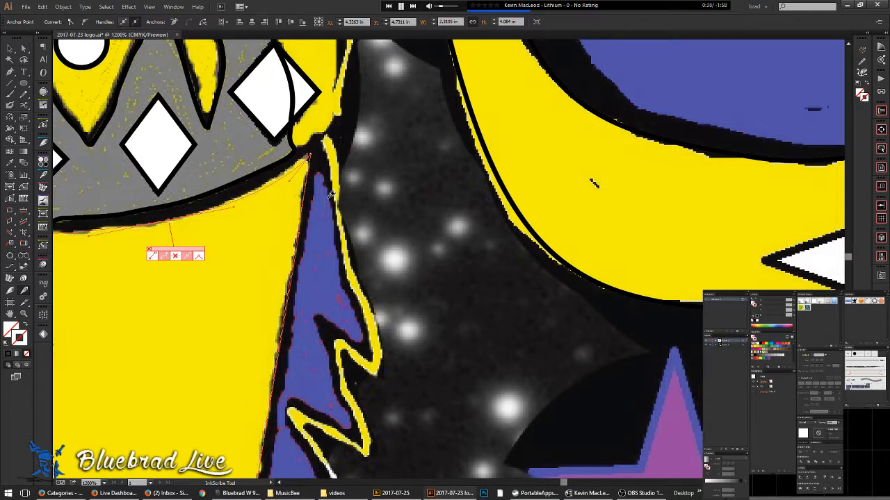
key(a)
key(p)
key(n)
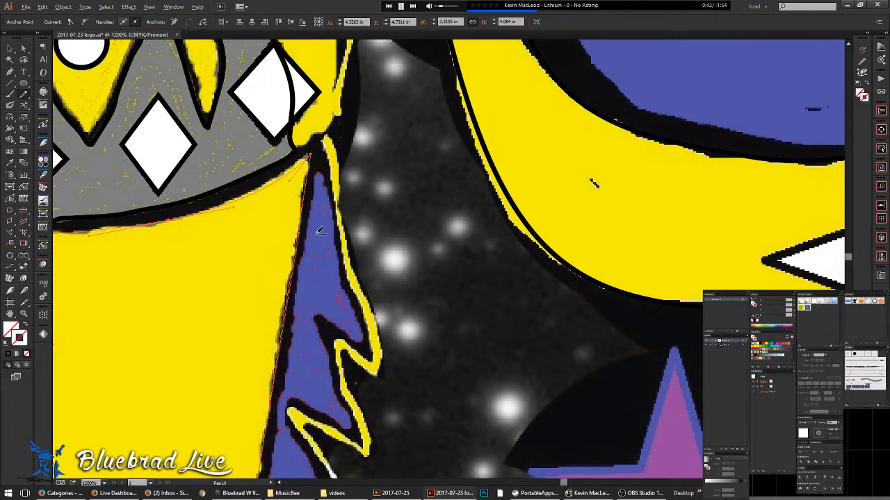
scroll(318, 227, up, 2)
scroll(318, 227, down, 9)
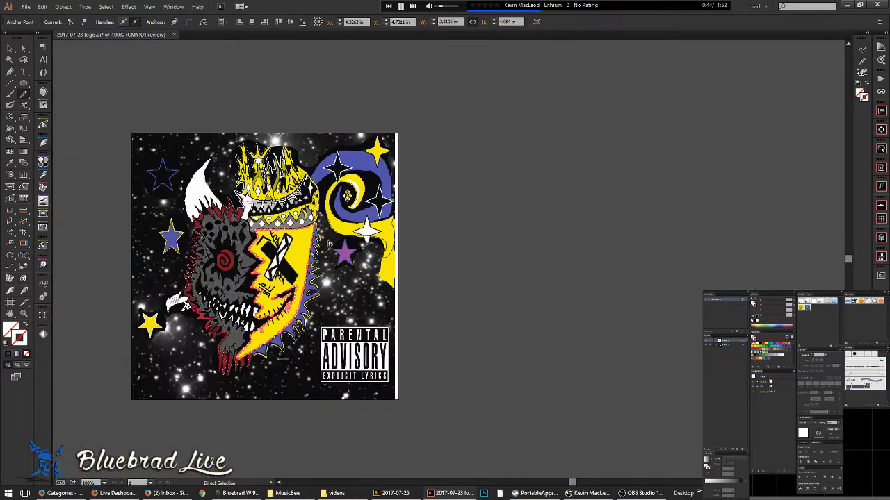
- Fit the cover in the window, check outlines, then begin a Pencil path along the zigzag's right side
key(ctrl+0)
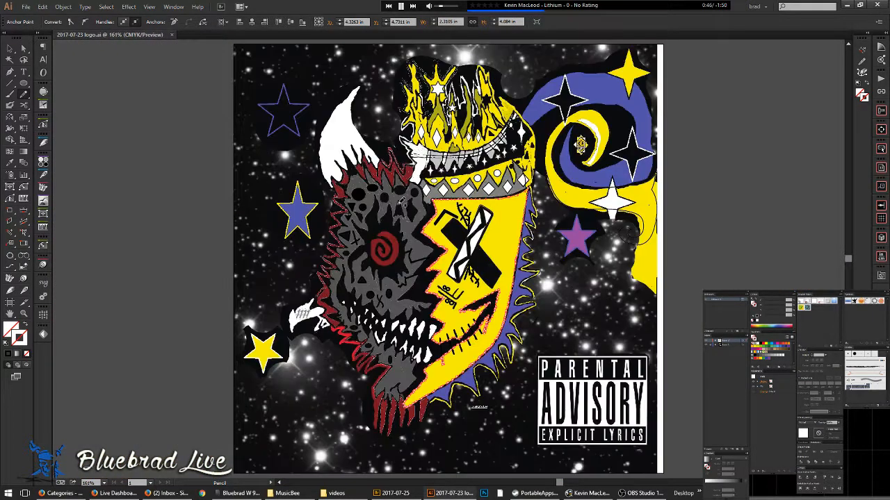
key(ctrl+y)
key(ctrl+y)
key(ctrl+y)
key(ctrl+y)
key(n)
scroll(518, 212, up, 4)
scroll(509, 221, down, 1)
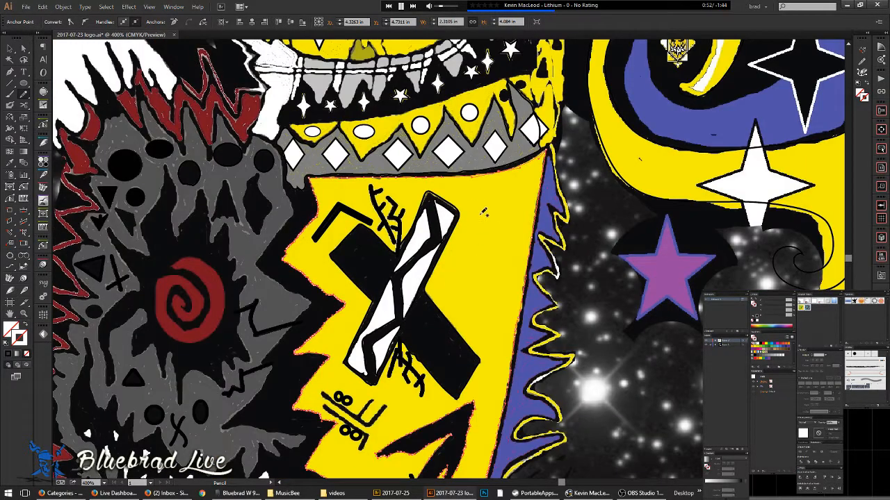
mouse_move(546, 211)
mouse_down()
mouse_move(407, 168)
mouse_move(400, 144)
mouse_move(410, 228)
mouse_move(454, 335)
mouse_up()
scroll(419, 119, up, 4)
mouse_move(402, 124)
mouse_down()
mouse_move(432, 247)
mouse_move(474, 367)
mouse_move(475, 433)
mouse_move(431, 402)
mouse_move(433, 435)
mouse_move(410, 255)
mouse_move(383, 176)
mouse_move(372, 174)
mouse_move(400, 251)
mouse_move(402, 288)
mouse_move(366, 261)
mouse_move(318, 249)
mouse_move(376, 358)
mouse_move(378, 393)
mouse_move(372, 404)
mouse_move(339, 376)
mouse_move(311, 378)
mouse_move(291, 396)
mouse_move(296, 419)
mouse_move(285, 186)
mouse_up()
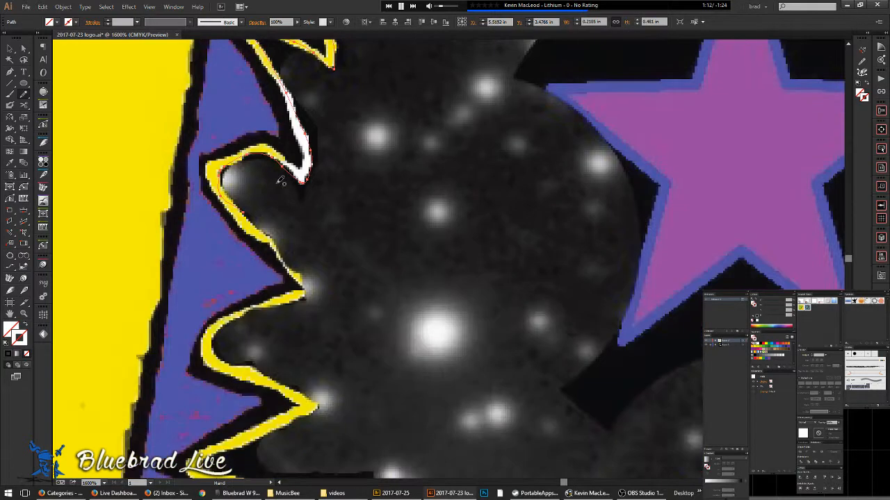
- Trace the zigzag arm down to its corner, along its lower edge, and across the bottom yellow arm
scroll(224, 148, up, 1)
mouse_move(234, 216)
mouse_down()
mouse_move(264, 268)
mouse_move(317, 316)
mouse_up()
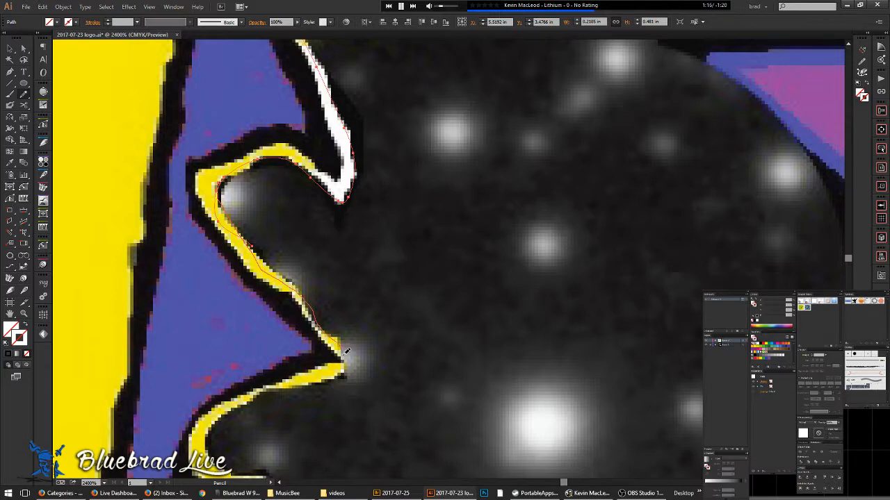
drag(341, 375, 248, 398)
mouse_move(236, 470)
mouse_down()
mouse_move(200, 235)
mouse_move(321, 294)
mouse_up()
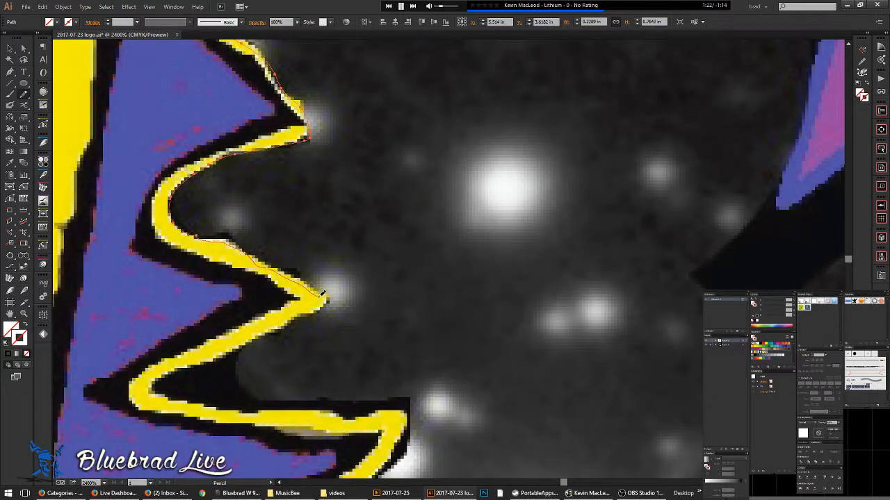
mouse_move(156, 381)
mouse_down()
mouse_move(199, 401)
mouse_move(402, 415)
mouse_move(409, 420)
mouse_move(394, 465)
mouse_move(490, 118)
mouse_up()
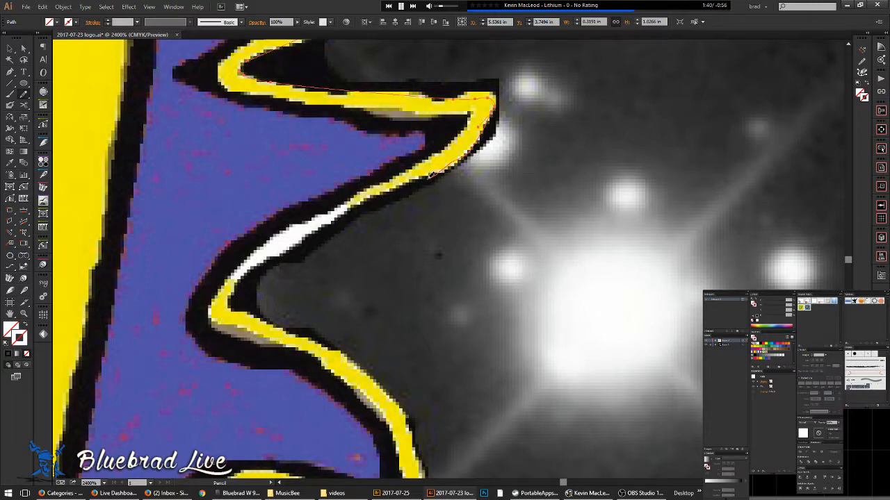
- Continue the trace down-left along the yellow edge's inner border
mouse_move(423, 178)
mouse_down()
mouse_move(342, 213)
mouse_move(314, 240)
mouse_move(279, 250)
mouse_up()
drag(241, 308, 305, 333)
drag(368, 369, 394, 393)
mouse_move(424, 347)
mouse_down()
mouse_move(312, 146)
mouse_move(292, 79)
mouse_up()
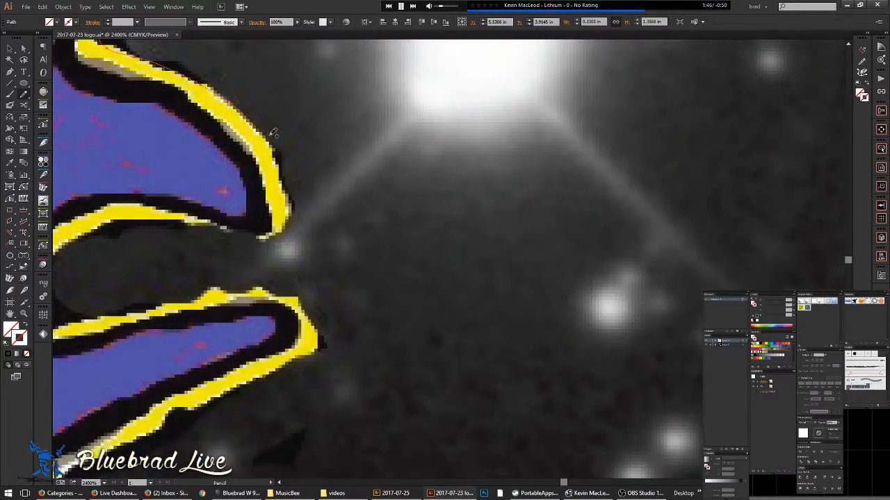
- Trace a new path along the outer yellow edge to its tip and back along the lower edge
drag(273, 144, 292, 217)
mouse_move(251, 238)
mouse_down()
mouse_move(138, 213)
mouse_move(106, 214)
mouse_up()
mouse_move(105, 214)
mouse_down()
mouse_move(347, 133)
mouse_move(389, 101)
mouse_up()
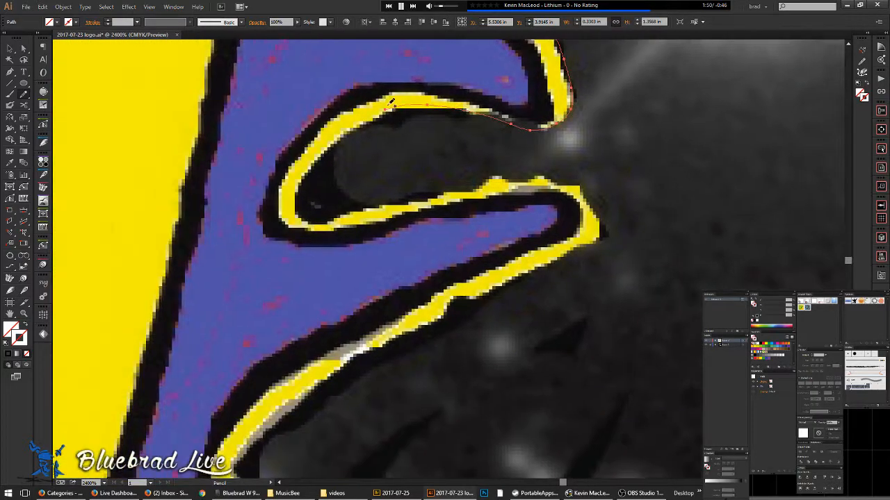
mouse_move(322, 221)
mouse_down()
mouse_move(449, 189)
mouse_move(555, 183)
mouse_move(581, 190)
mouse_move(595, 211)
mouse_move(602, 230)
mouse_move(574, 246)
mouse_move(456, 296)
mouse_move(402, 342)
mouse_move(360, 346)
mouse_up()
drag(420, 268, 309, 189)
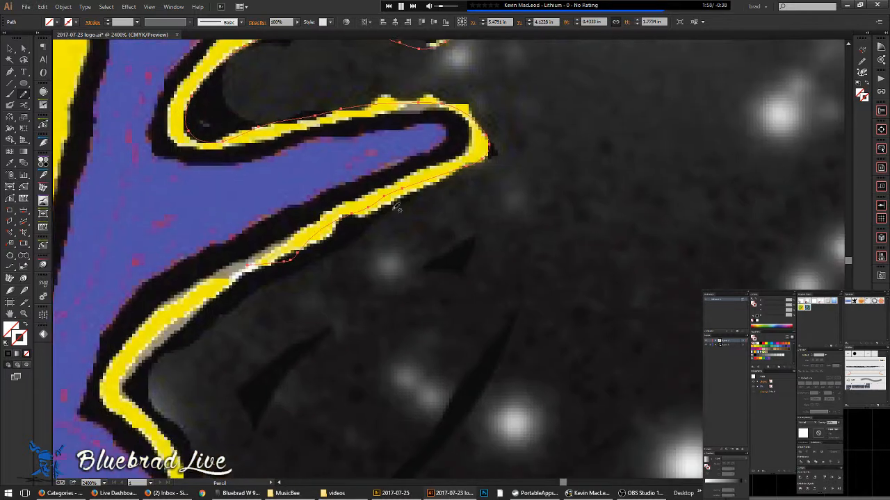
drag(462, 170, 351, 216)
drag(213, 290, 200, 301)
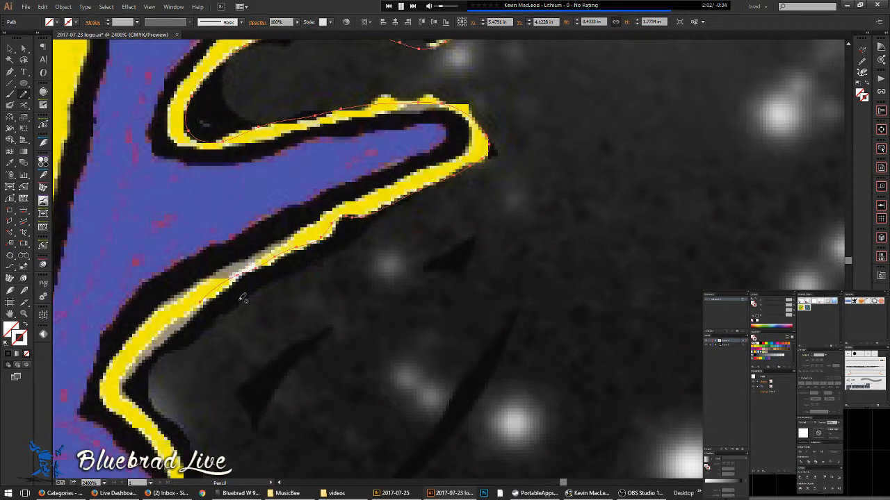
scroll(251, 299, down, 2)
mouse_move(285, 75)
mouse_down()
mouse_move(352, 233)
mouse_move(469, 310)
mouse_up()
scroll(513, 281, up, 2)
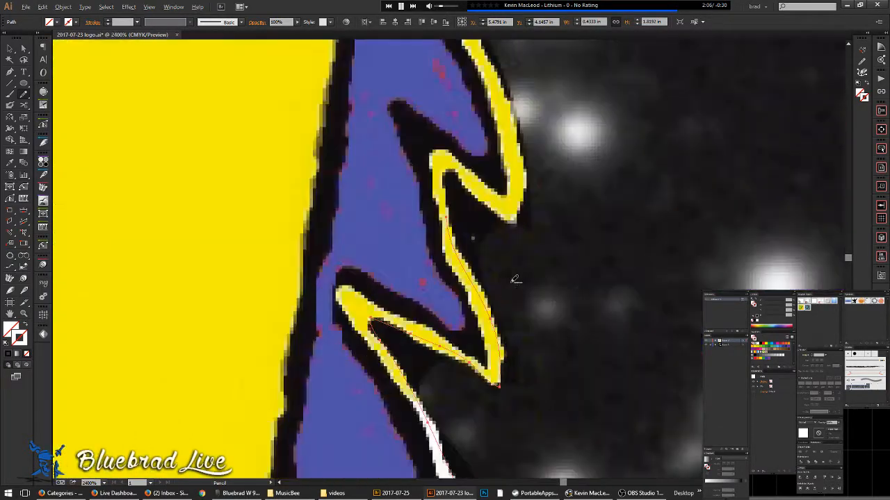
scroll(471, 226, down, 4)
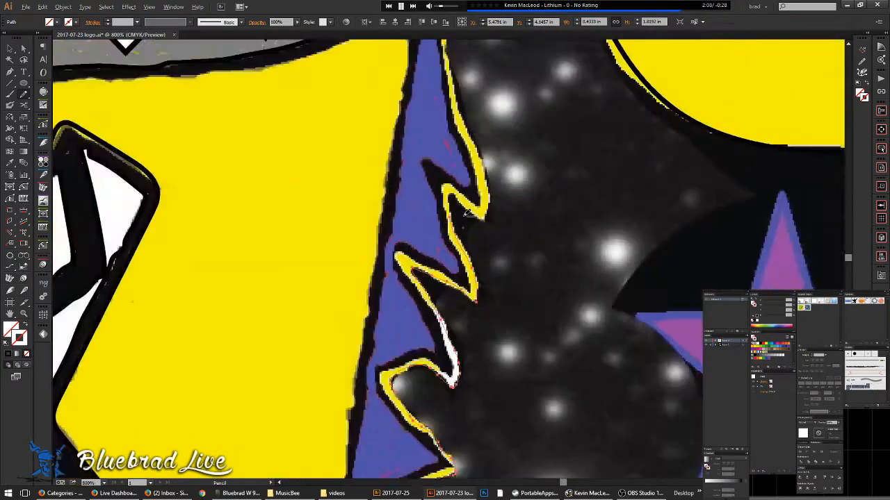
- Select the traced zigzag path and redraw it with the Pencil along the yellow edge
key(v)
ctrl+click(500, 248)
ctrl+click(474, 216)
ctrl+click(488, 224)
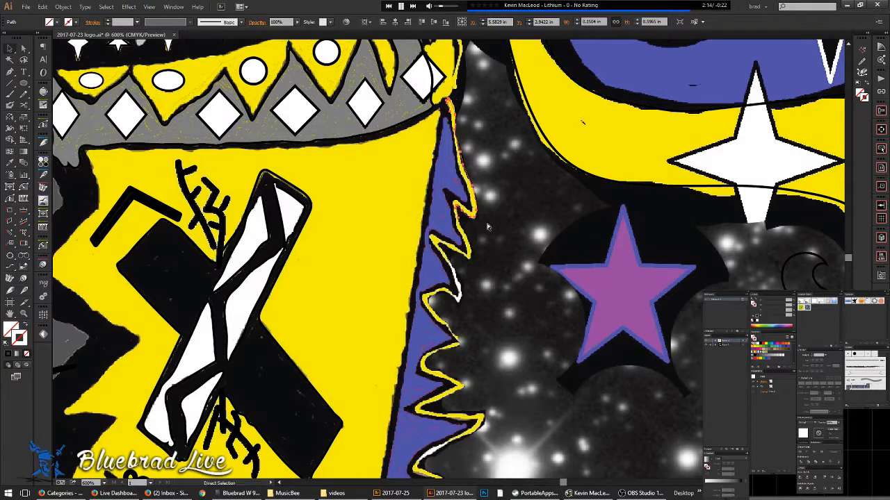
click(485, 225)
key(v)
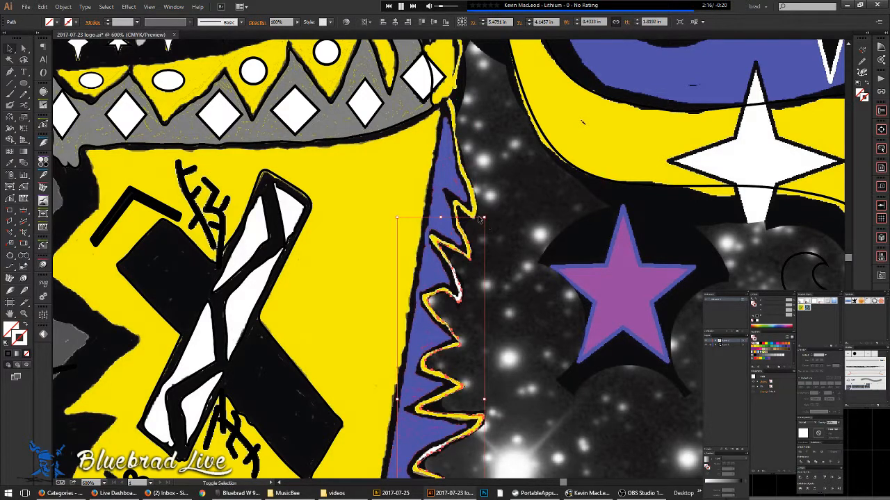
shift+click(475, 210)
scroll(466, 206, up, 4)
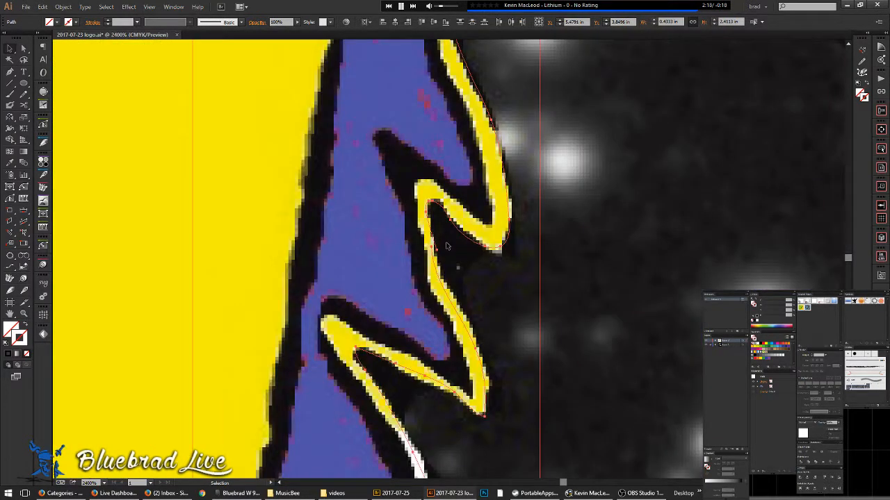
key(n)
mouse_move(434, 224)
mouse_down()
mouse_move(446, 280)
mouse_move(479, 337)
mouse_move(485, 401)
mouse_up()
- Refit the path around the yellow loops, following their inner and outer edges down to the tips
scroll(444, 174, down, 2)
scroll(438, 202, down, 3)
drag(431, 354, 459, 171)
scroll(458, 171, up, 1)
drag(424, 473, 403, 318)
scroll(304, 142, up, 1)
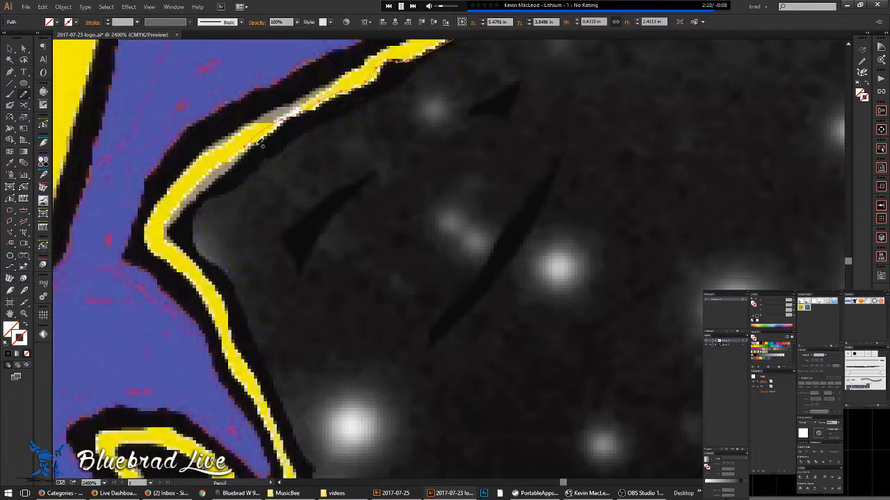
mouse_move(170, 224)
mouse_down()
mouse_move(226, 304)
mouse_move(291, 436)
mouse_move(309, 325)
mouse_move(391, 184)
mouse_move(377, 218)
mouse_move(416, 311)
mouse_move(400, 342)
mouse_move(303, 230)
mouse_move(252, 203)
mouse_move(209, 203)
mouse_move(242, 262)
mouse_move(287, 396)
mouse_move(404, 175)
mouse_move(442, 128)
mouse_up()
mouse_move(440, 197)
mouse_down()
mouse_move(402, 339)
mouse_move(361, 271)
mouse_move(340, 156)
mouse_up()
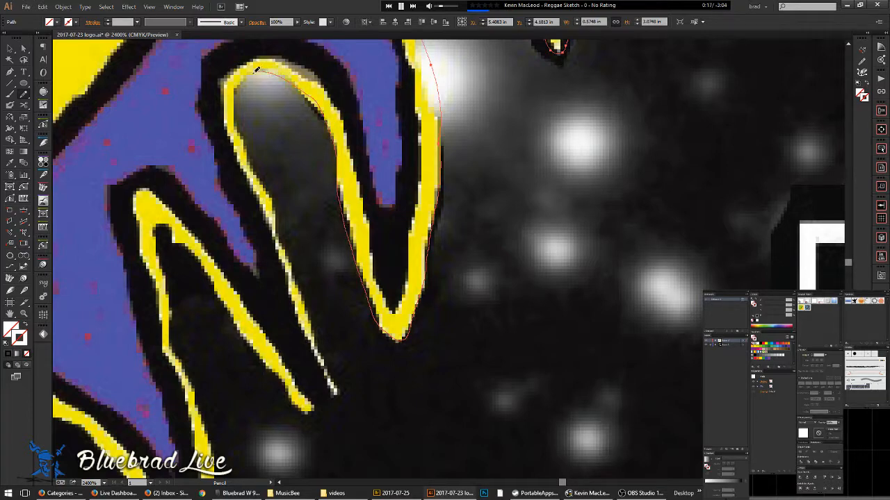
mouse_move(250, 153)
mouse_down()
mouse_move(345, 395)
mouse_move(329, 385)
mouse_move(300, 305)
mouse_up()
drag(254, 180, 232, 132)
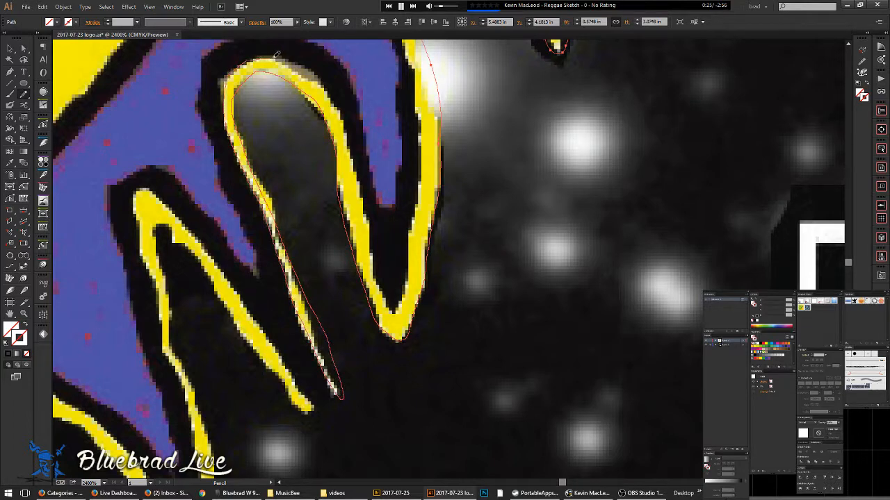
drag(333, 96, 380, 276)
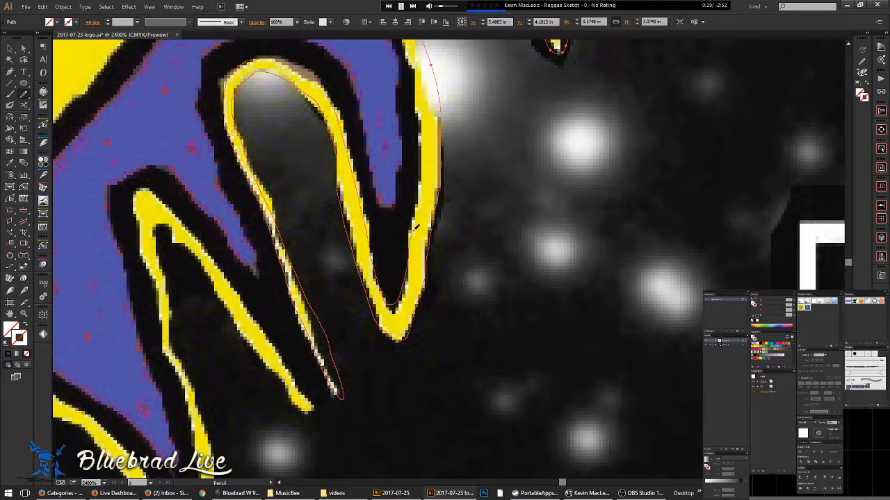
mouse_move(426, 175)
mouse_down()
mouse_move(426, 112)
mouse_move(415, 54)
mouse_move(463, 287)
mouse_up()
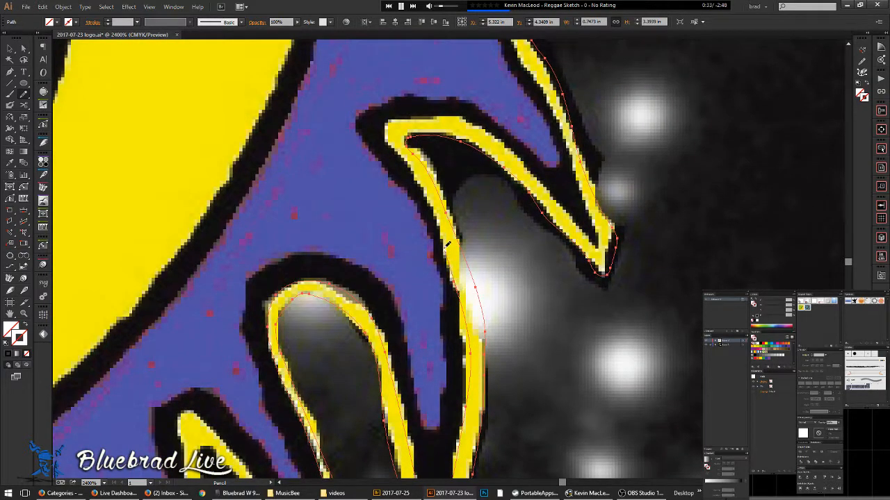
mouse_move(387, 115)
mouse_down()
mouse_move(443, 112)
mouse_move(502, 140)
mouse_move(595, 239)
mouse_up()
- Extend the pencil trace up the yellow outline's outer edge toward the upper loops
drag(533, 65, 507, 319)
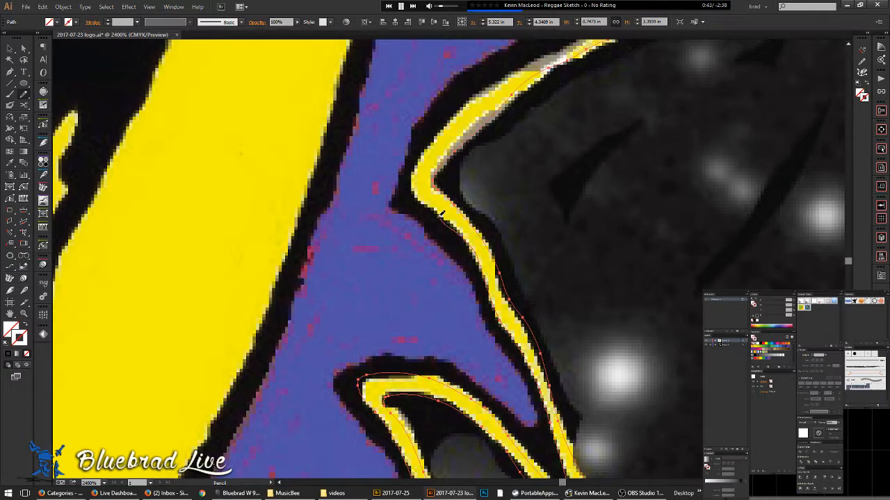
mouse_move(417, 160)
mouse_down()
mouse_move(445, 119)
mouse_move(563, 43)
mouse_up()
mouse_move(535, 76)
mouse_down()
mouse_move(520, 76)
mouse_move(335, 235)
mouse_move(194, 299)
mouse_up()
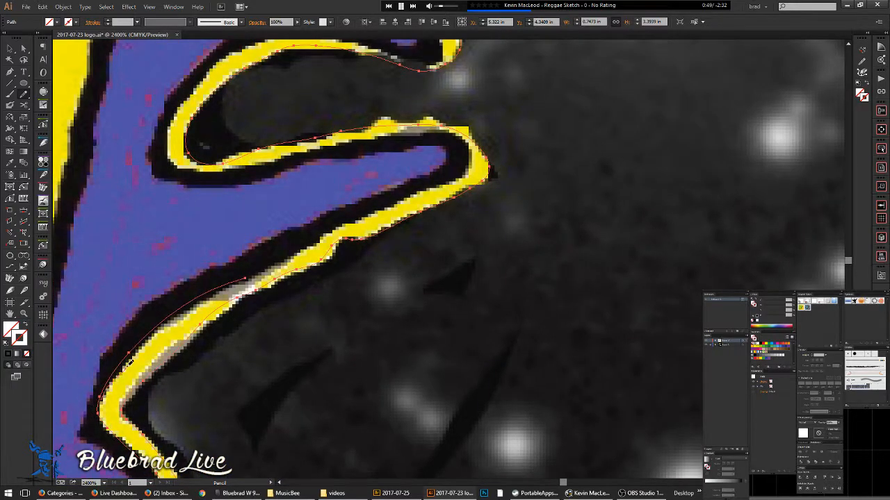
drag(264, 265, 316, 240)
mouse_move(404, 131)
mouse_down()
mouse_move(233, 166)
mouse_move(189, 165)
mouse_up()
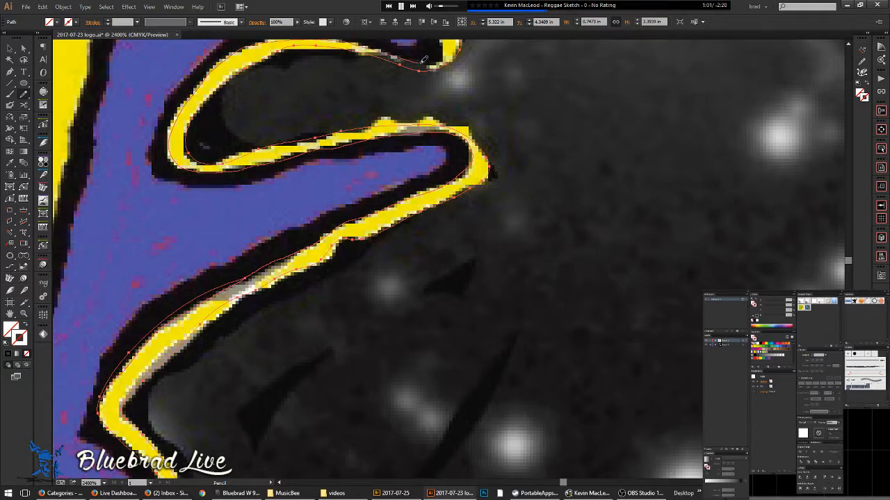
drag(447, 43, 468, 325)
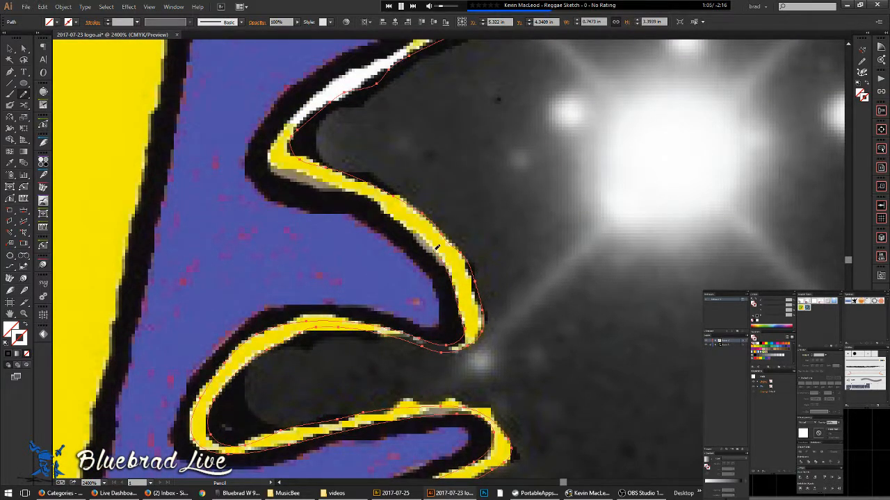
drag(287, 175, 272, 147)
mouse_move(333, 78)
mouse_down()
mouse_move(257, 236)
mouse_move(400, 156)
mouse_move(437, 124)
mouse_move(384, 113)
mouse_up()
drag(316, 101, 243, 95)
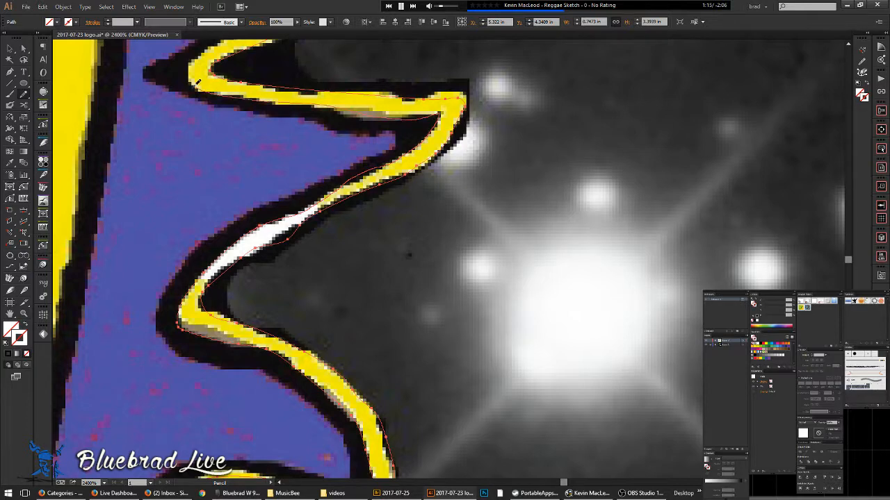
- Redraw the narrow upper stretch along both yellow edges up to the tip beneath the grey crown
mouse_move(195, 61)
mouse_down()
mouse_move(212, 303)
mouse_move(296, 255)
mouse_up()
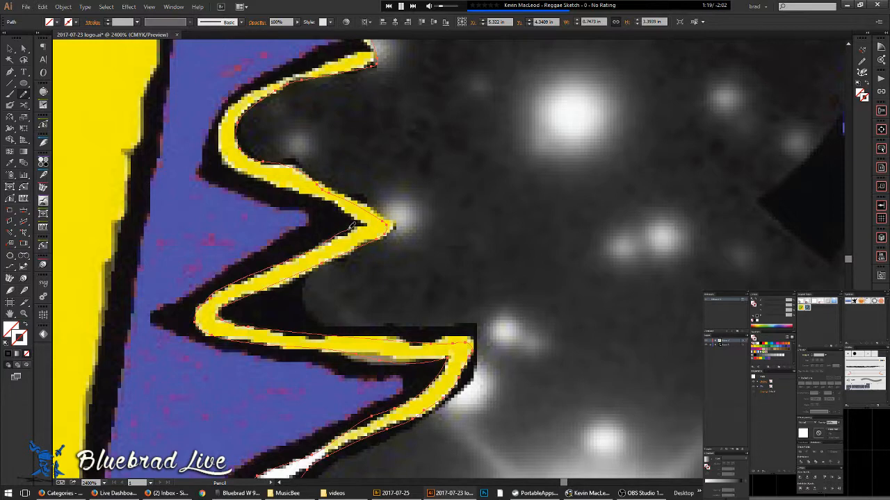
mouse_move(311, 187)
mouse_down()
mouse_move(262, 175)
mouse_move(223, 126)
mouse_up()
mouse_move(250, 89)
mouse_down()
mouse_move(347, 56)
mouse_move(398, 278)
mouse_up()
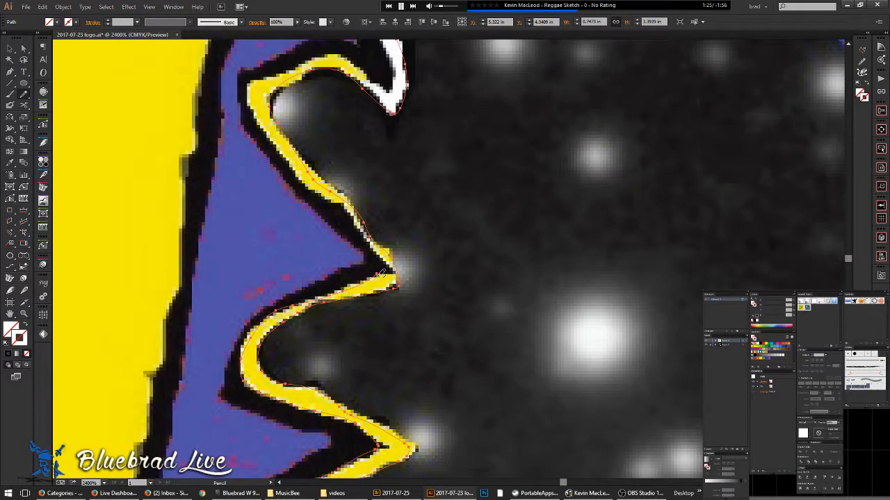
drag(362, 224, 296, 166)
mouse_move(317, 55)
mouse_down()
mouse_move(382, 86)
mouse_move(390, 88)
mouse_move(396, 68)
mouse_move(390, 61)
mouse_move(420, 139)
mouse_move(462, 367)
mouse_move(428, 268)
mouse_move(348, 159)
mouse_move(346, 139)
mouse_move(351, 132)
mouse_move(444, 182)
mouse_move(487, 210)
mouse_up()
mouse_move(459, 123)
mouse_down()
mouse_move(450, 83)
mouse_move(488, 343)
mouse_move(479, 262)
mouse_move(536, 298)
mouse_up()
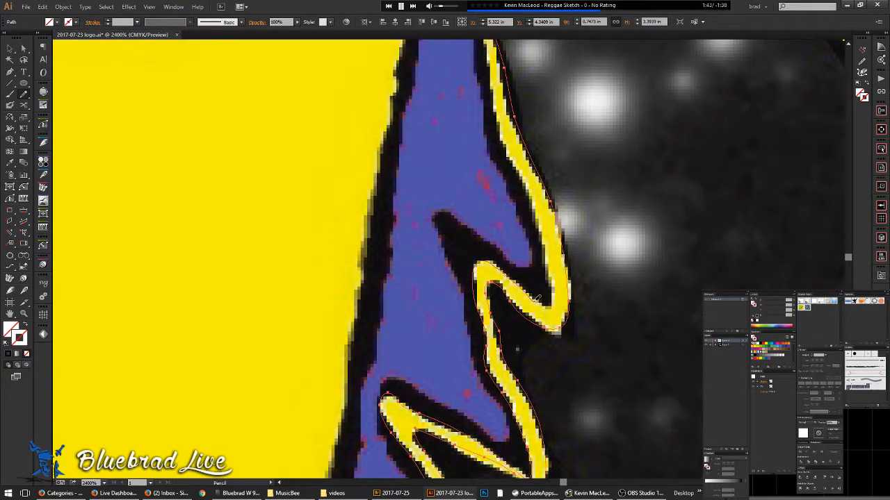
mouse_move(541, 243)
mouse_down()
mouse_move(495, 121)
mouse_move(489, 357)
mouse_move(394, 383)
mouse_move(286, 381)
mouse_move(274, 319)
mouse_up()
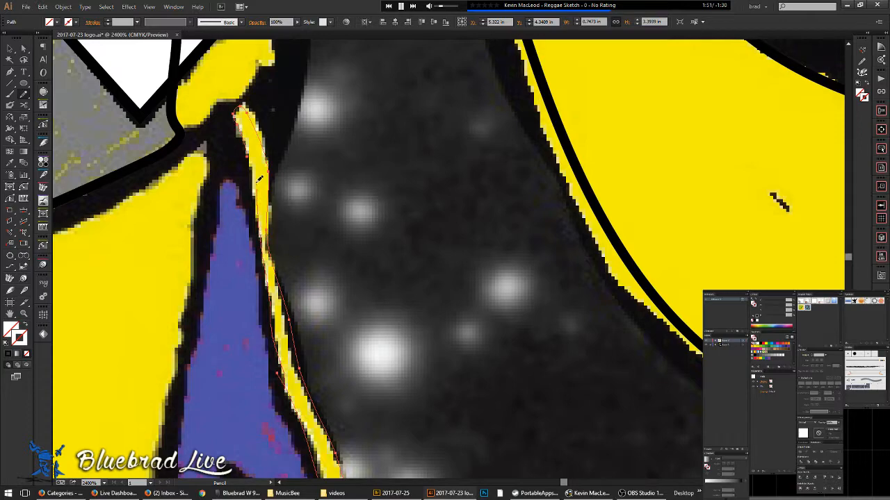
- Zoom in on the lower loops and pencil a new path along their yellow edges
scroll(335, 205, down, 5)
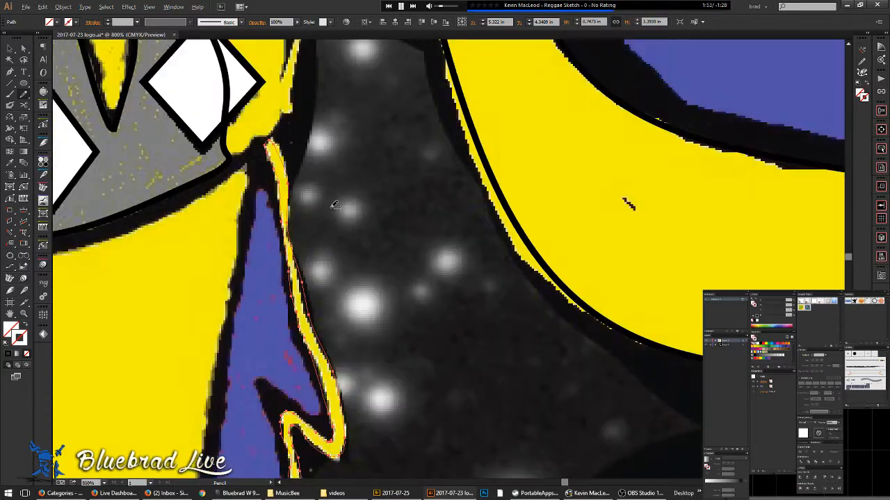
drag(345, 325, 329, 163)
drag(312, 408, 353, 197)
scroll(312, 294, up, 3)
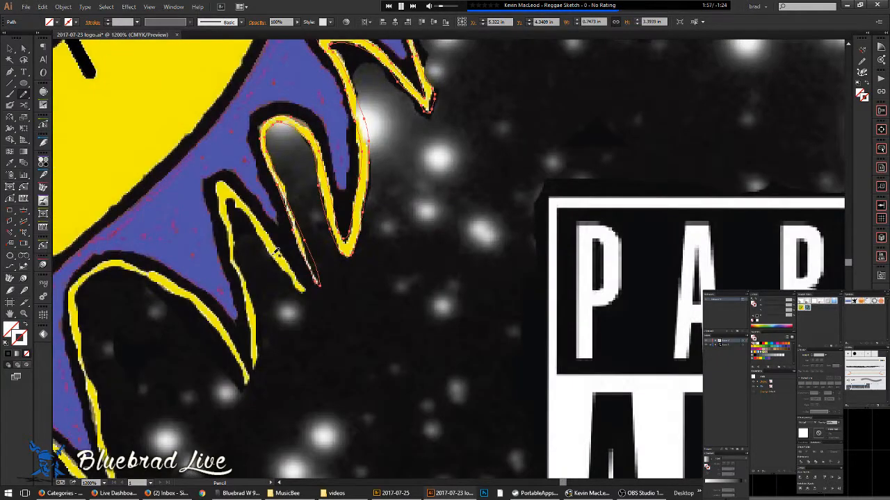
scroll(297, 297, up, 1)
scroll(410, 254, up, 1)
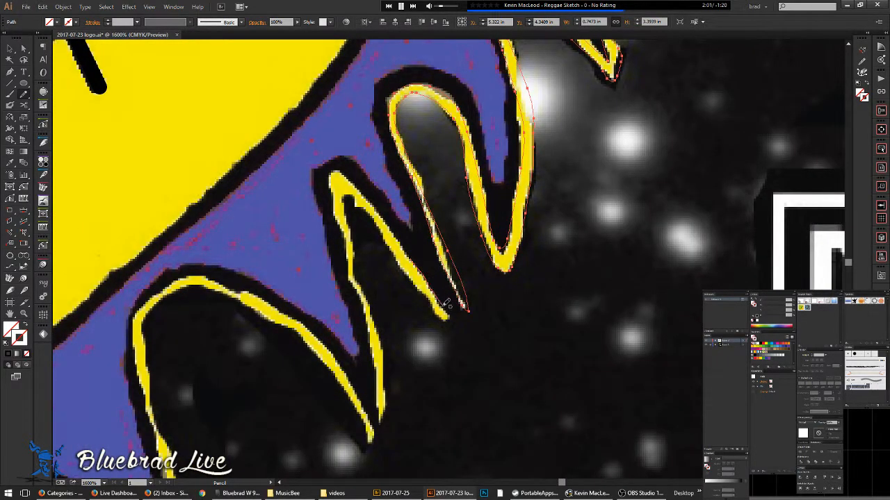
drag(439, 311, 402, 260)
mouse_move(363, 284)
mouse_down()
mouse_move(386, 355)
mouse_move(384, 419)
mouse_move(336, 203)
mouse_up()
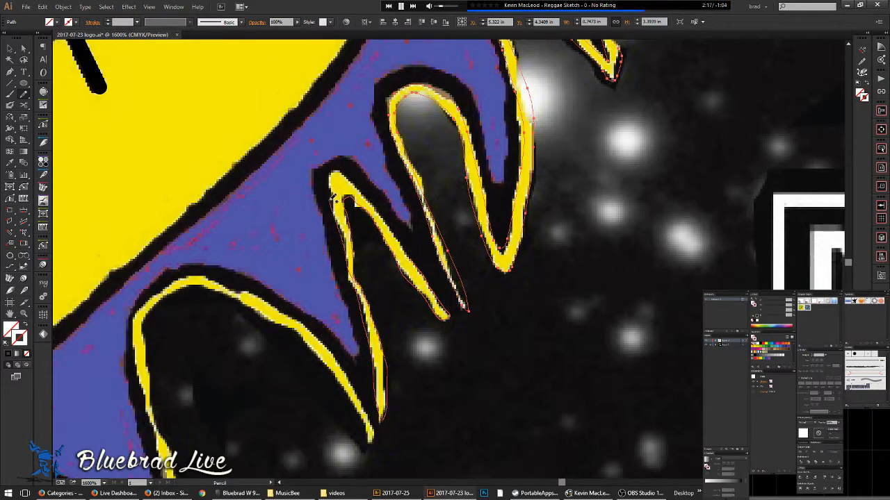
mouse_move(334, 171)
mouse_down()
mouse_move(381, 210)
mouse_move(432, 281)
mouse_up()
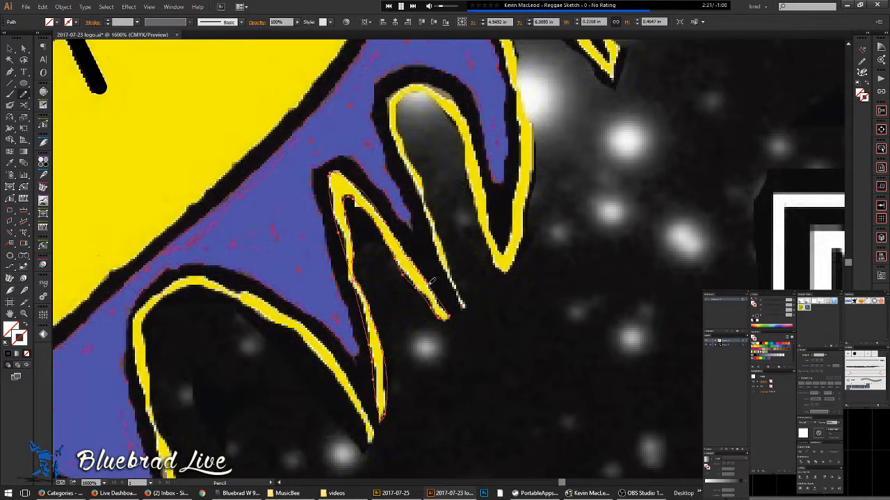
- Check the new path in Outline view, then redraw its right edge along the central yellow stroke
key(v)
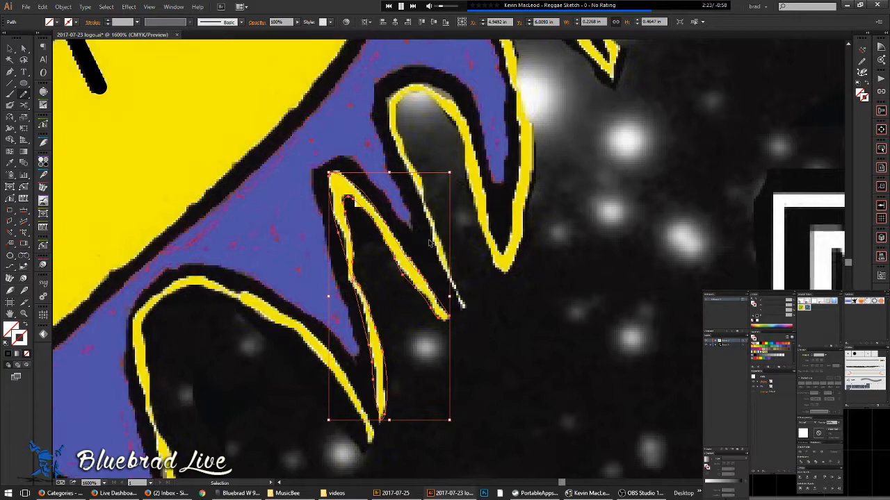
key(ctrl+y)
key(ctrl+y)
key(n)
drag(429, 282, 391, 228)
scroll(419, 255, down, 2)
drag(497, 290, 593, 227)
scroll(459, 244, up, 1)
mouse_move(510, 296)
mouse_down()
mouse_move(505, 304)
mouse_move(463, 226)
mouse_move(366, 186)
mouse_move(341, 204)
mouse_move(339, 241)
mouse_move(381, 384)
mouse_move(376, 422)
mouse_move(360, 419)
mouse_move(282, 349)
mouse_move(207, 326)
mouse_move(184, 351)
mouse_move(172, 400)
mouse_move(456, 123)
mouse_move(441, 219)
mouse_up()
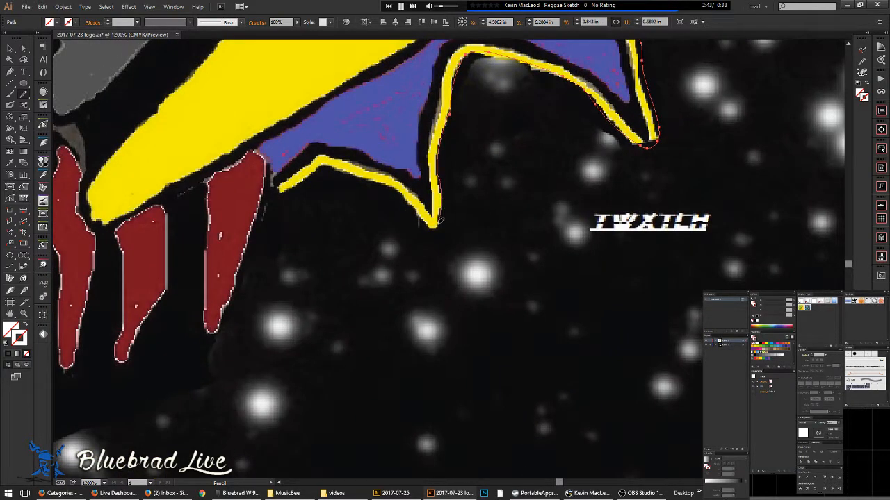
- Redraw the path along the yellow stroke's right edge, the tooth top and tip, and the band's lower edge
drag(338, 163, 303, 179)
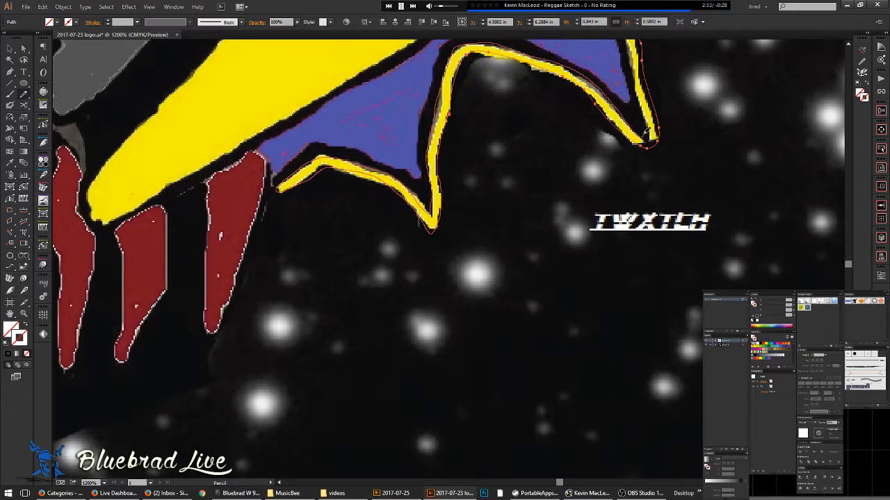
drag(632, 60, 647, 142)
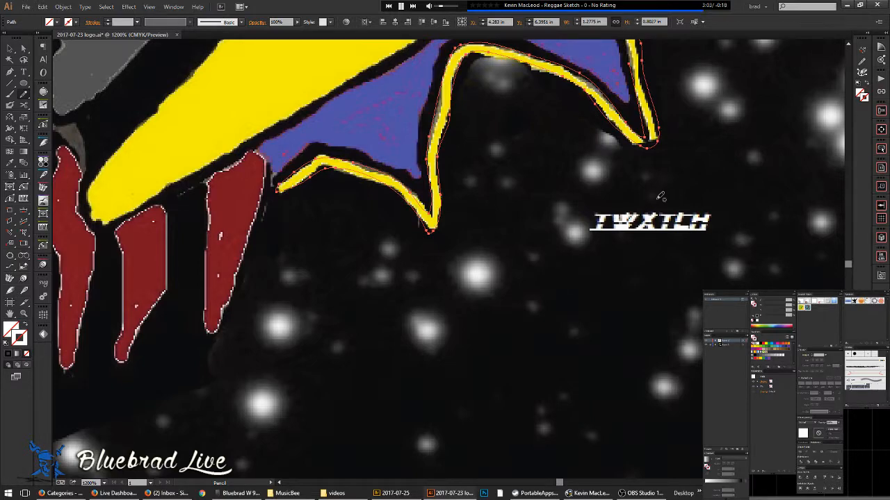
drag(676, 168, 562, 417)
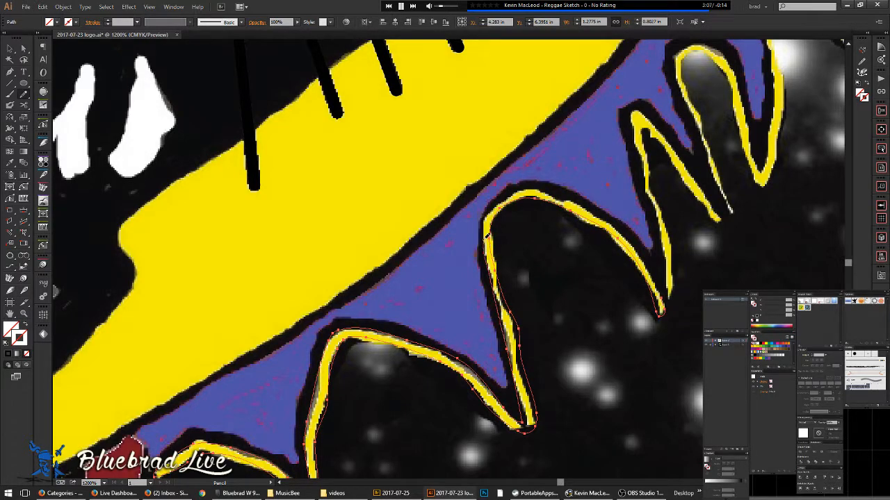
mouse_move(498, 202)
mouse_down()
mouse_move(545, 185)
mouse_move(589, 204)
mouse_move(634, 239)
mouse_move(668, 303)
mouse_up()
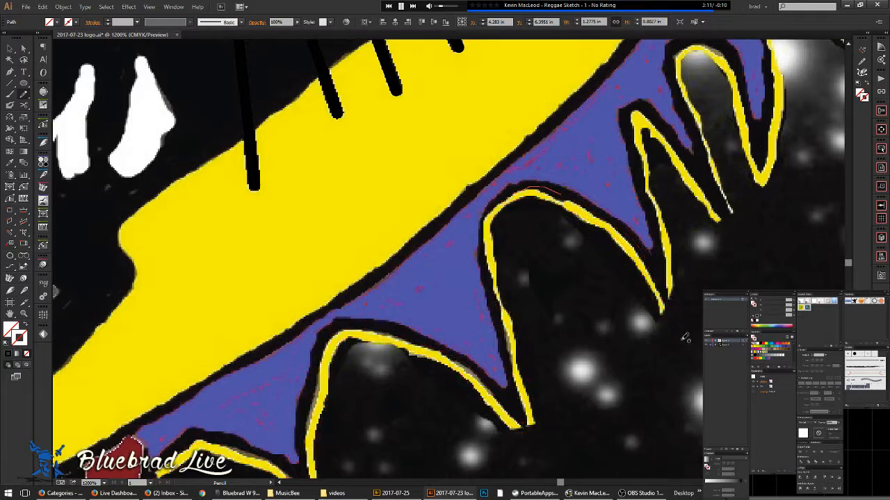
scroll(673, 295, up, 4)
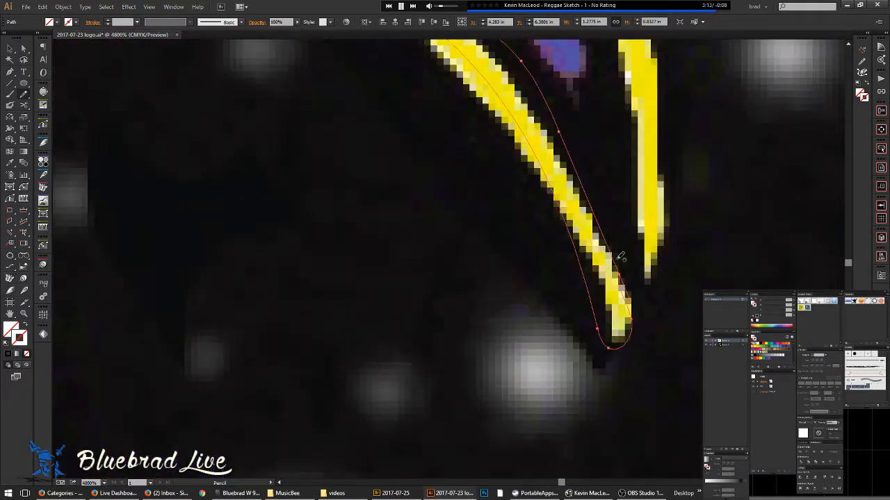
mouse_move(616, 255)
mouse_down()
mouse_move(630, 332)
mouse_move(613, 346)
mouse_move(603, 274)
mouse_move(564, 208)
mouse_move(612, 351)
mouse_move(524, 221)
mouse_move(484, 183)
mouse_up()
drag(456, 149, 444, 134)
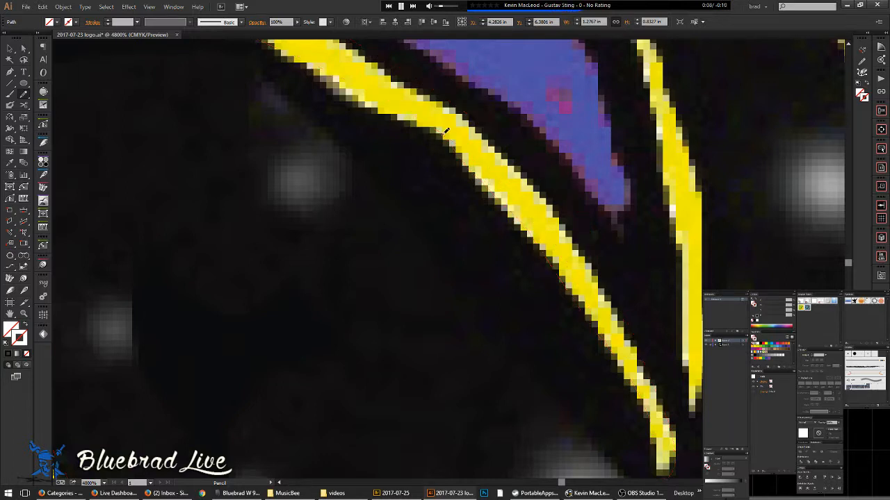
drag(547, 266, 547, 281)
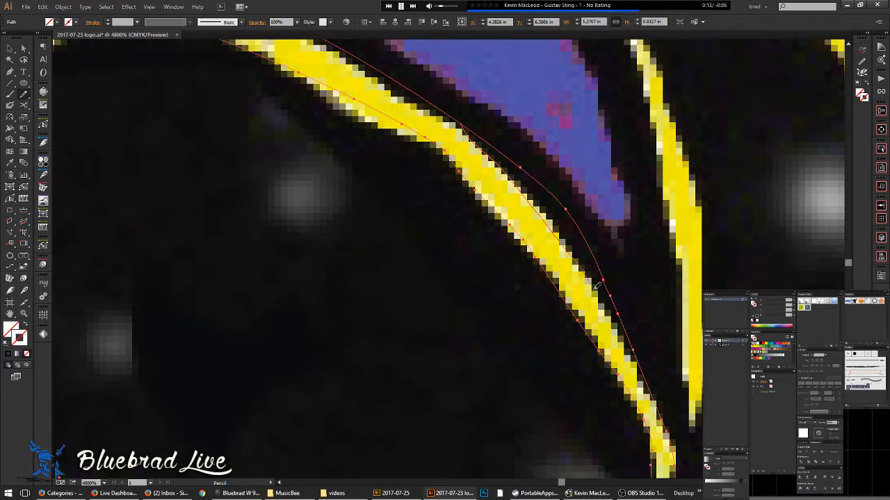
- Reshape the path's upper, inner and outer edges along the arching top of the yellow band
drag(520, 229, 654, 357)
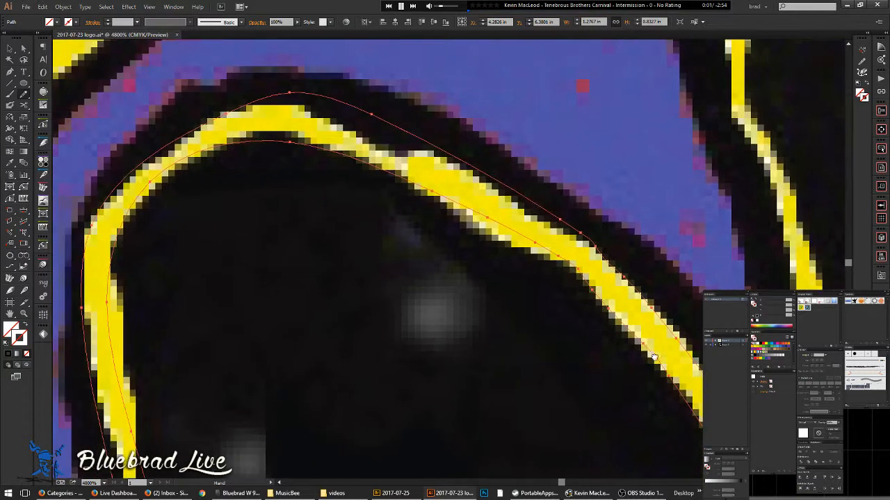
mouse_move(486, 179)
mouse_down()
mouse_move(462, 161)
mouse_move(384, 151)
mouse_move(289, 102)
mouse_up()
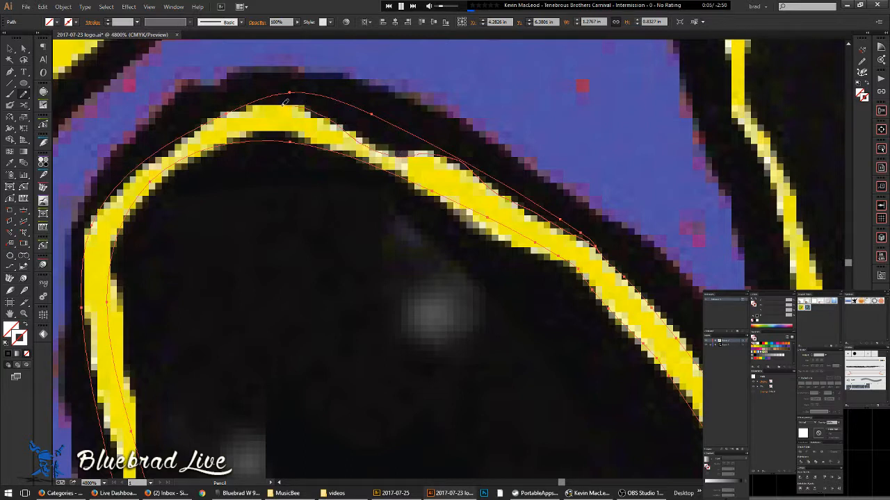
drag(222, 114, 224, 115)
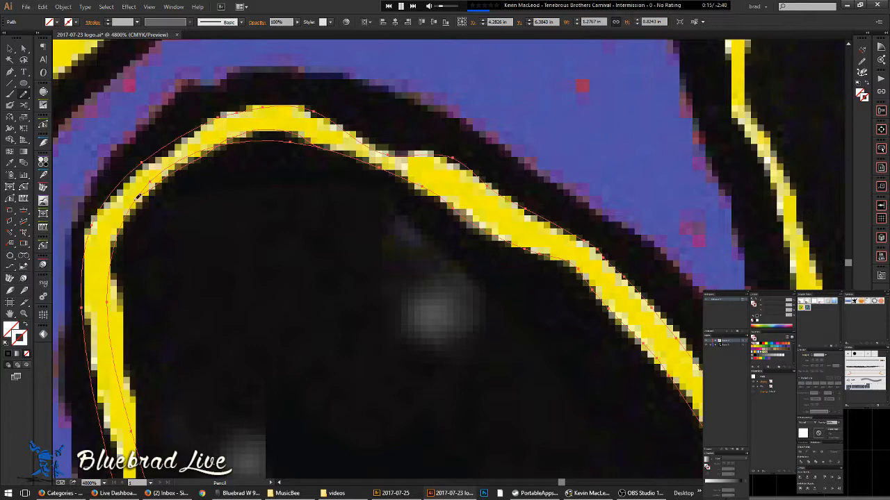
drag(121, 221, 120, 224)
drag(168, 238, 391, 195)
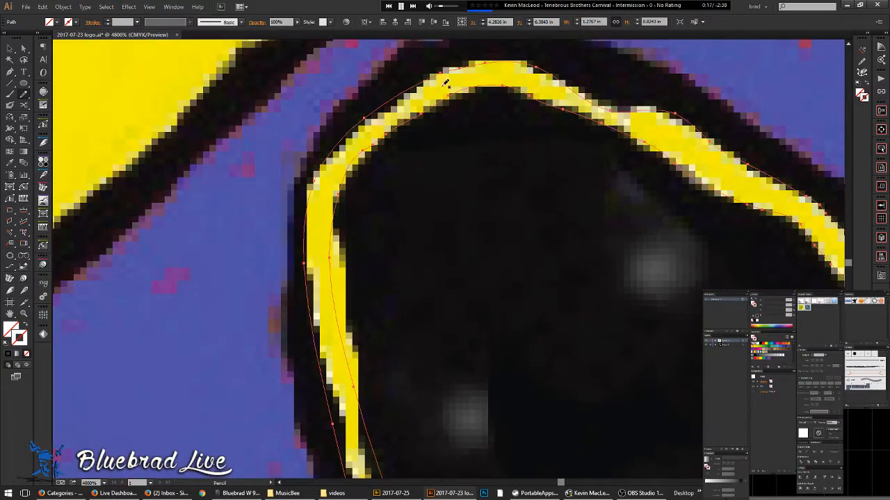
mouse_move(394, 101)
mouse_down()
mouse_move(349, 136)
mouse_move(318, 197)
mouse_up()
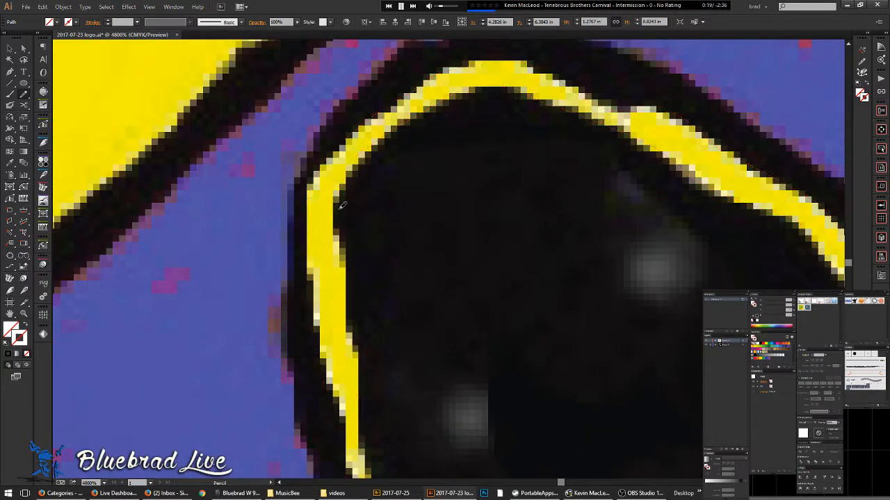
- Retrace the path along the yellow spikes' edges, moving down through the neighbouring teeth
scroll(458, 174, down, 4)
drag(500, 267, 451, 190)
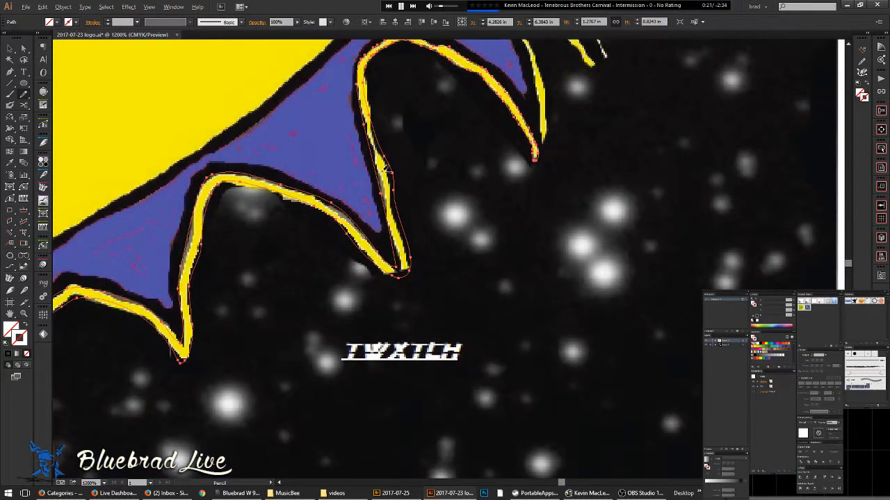
scroll(381, 171, up, 1)
drag(372, 105, 390, 155)
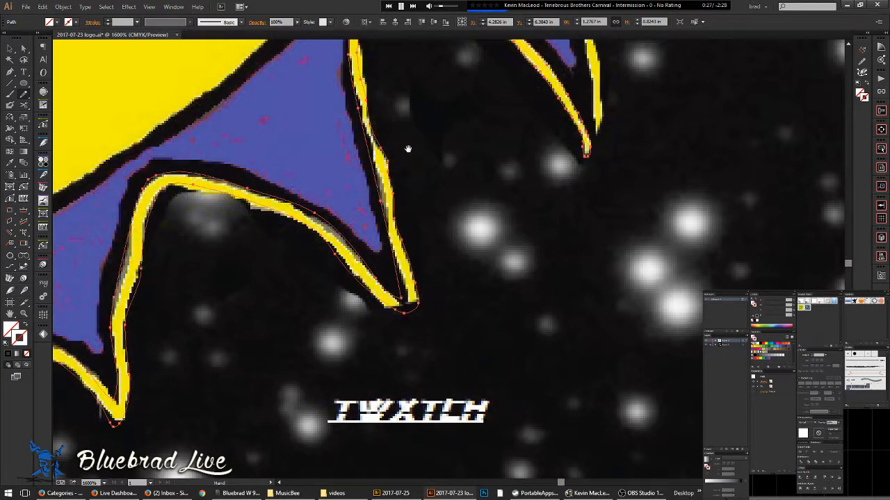
drag(408, 147, 444, 272)
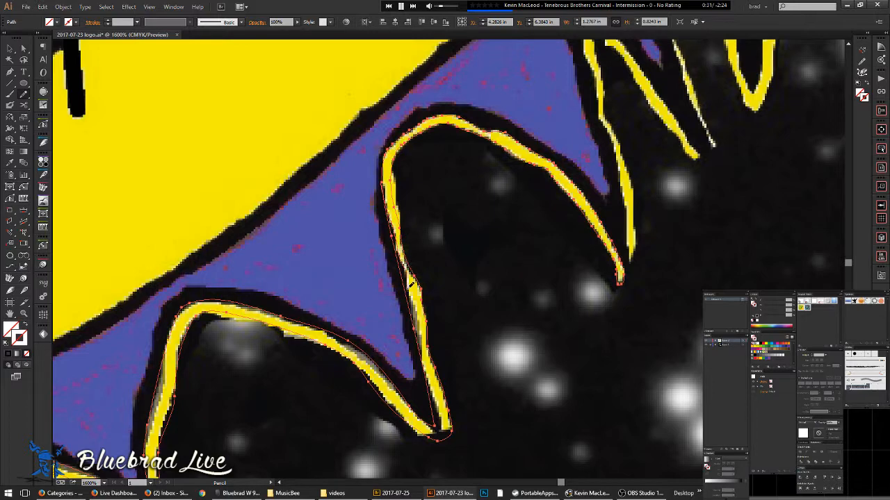
drag(410, 310, 409, 313)
drag(445, 340, 545, 240)
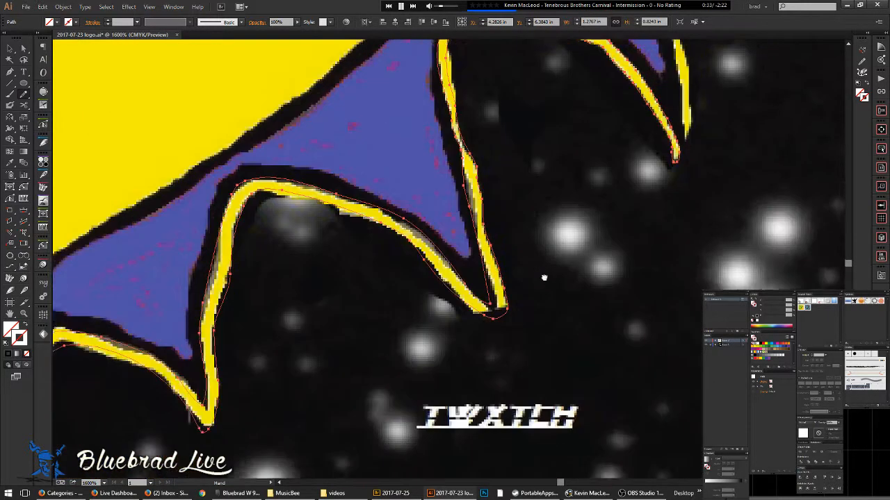
mouse_move(250, 341)
mouse_down()
mouse_move(474, 163)
mouse_move(612, 97)
mouse_up()
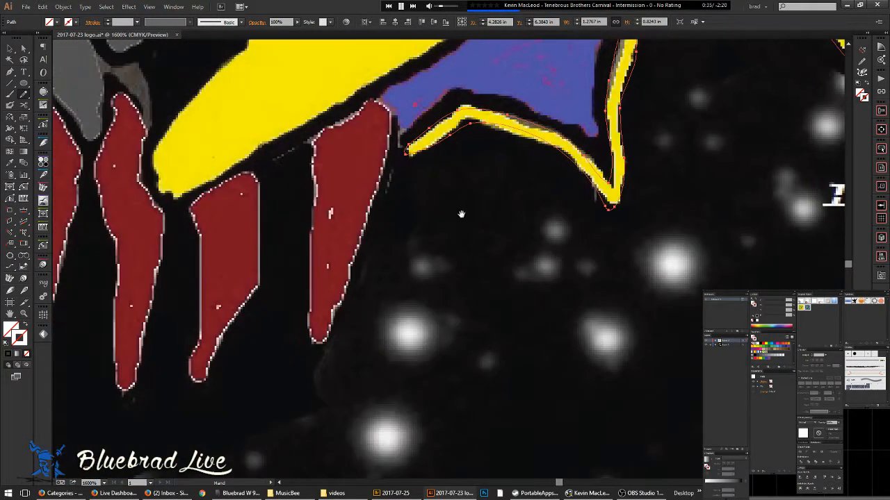
scroll(410, 166, down, 7)
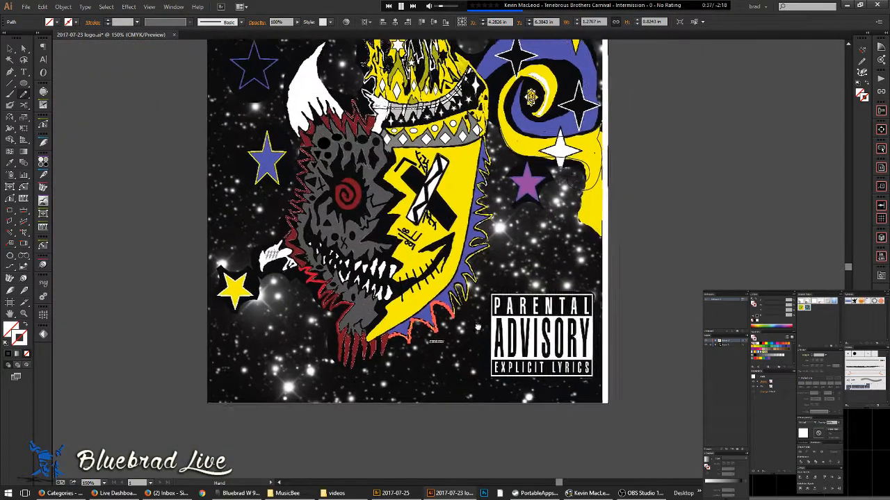
- Deselect everything, toggle Outline view and back to Preview, and zoom to the zigzag beside the face
key(ctrl+shift+a)
key(ctrl+y)
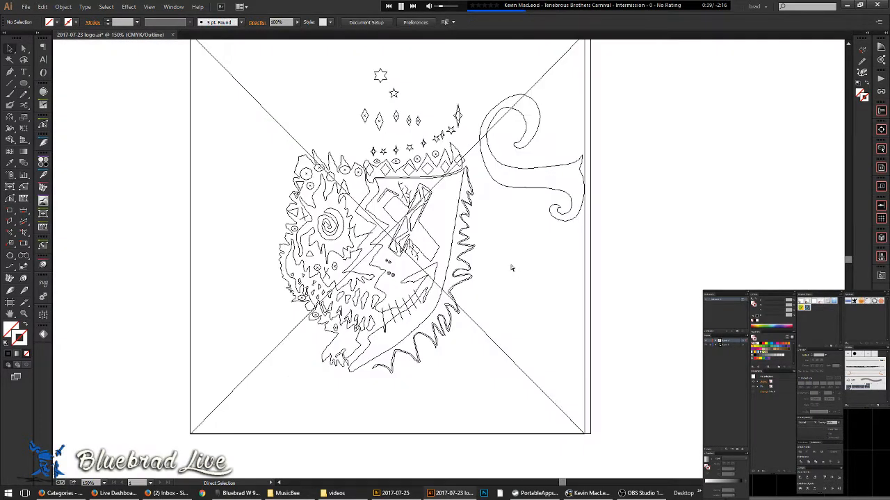
key(ctrl+y)
scroll(468, 175, up, 6)
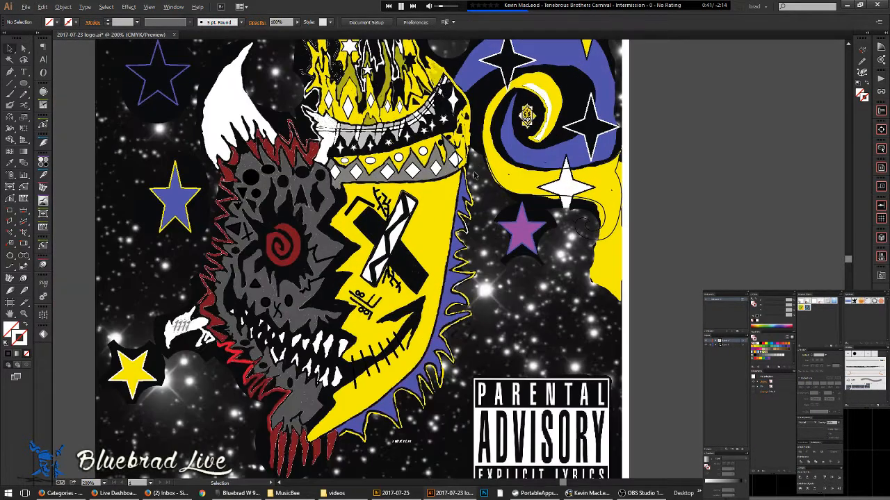
drag(404, 275, 430, 191)
key(a)
key(p)
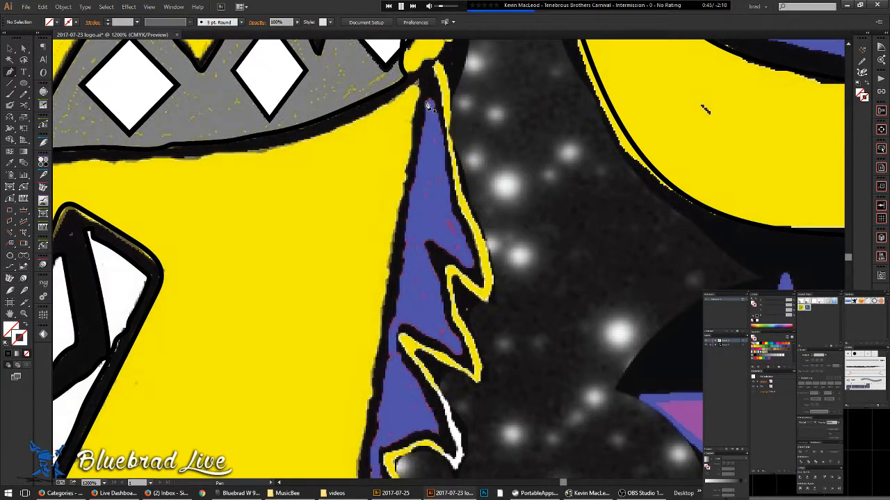
- Pencil a new path down the yellow zigzag's blue-facing edge, following the spikes toward the lettering
key(n)
mouse_move(425, 129)
mouse_down()
mouse_move(430, 99)
mouse_move(454, 213)
mouse_move(478, 257)
mouse_move(471, 266)
mouse_move(428, 243)
mouse_move(464, 351)
mouse_move(406, 321)
mouse_move(405, 361)
mouse_move(441, 427)
mouse_move(395, 441)
mouse_move(382, 460)
mouse_move(399, 436)
mouse_move(414, 220)
mouse_up()
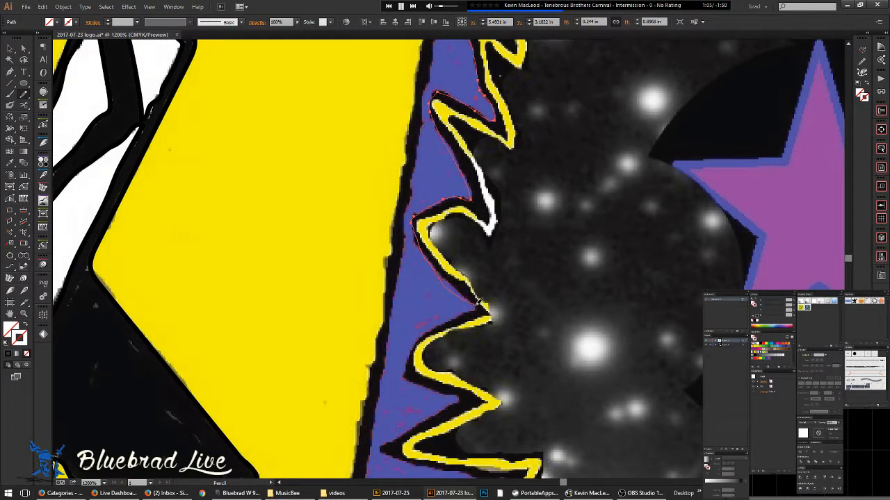
mouse_move(407, 375)
mouse_down()
mouse_move(462, 397)
mouse_move(429, 413)
mouse_up()
mouse_move(382, 448)
mouse_down()
mouse_move(454, 469)
mouse_move(496, 459)
mouse_move(407, 271)
mouse_move(354, 189)
mouse_move(322, 202)
mouse_move(302, 196)
mouse_move(368, 204)
mouse_move(269, 257)
mouse_up()
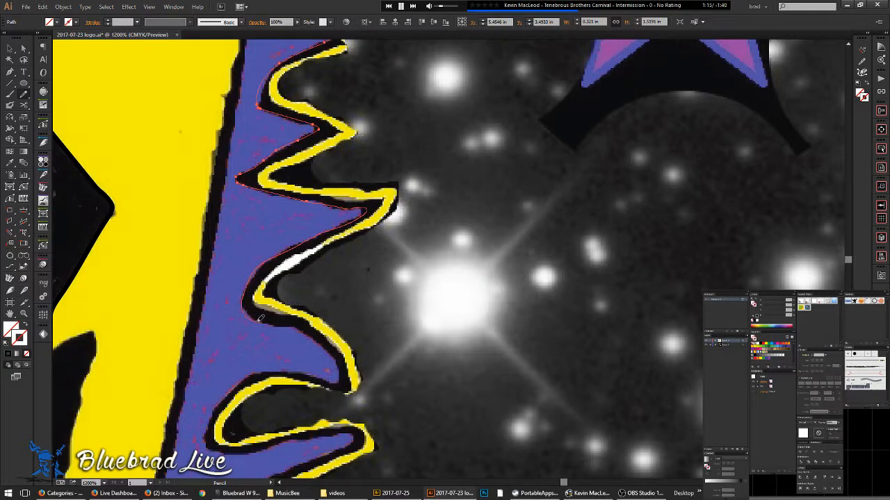
drag(303, 329, 341, 357)
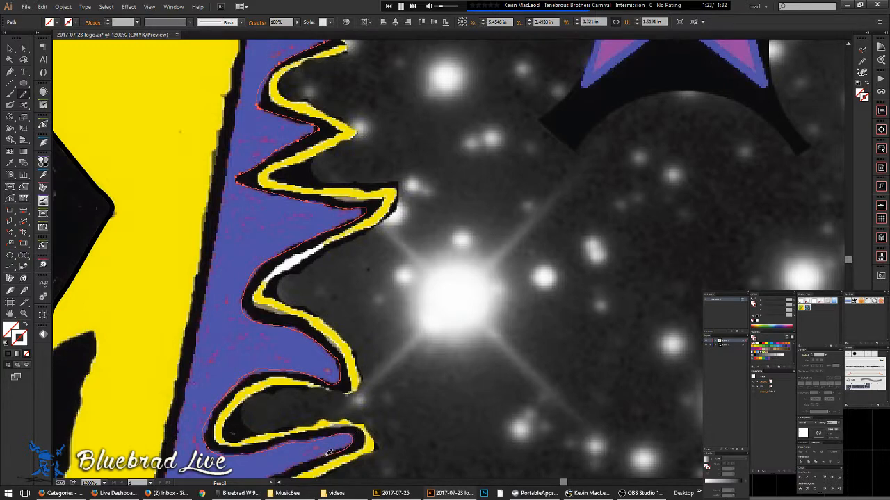
drag(368, 412, 546, 178)
mouse_move(506, 221)
mouse_down()
mouse_move(380, 281)
mouse_move(353, 331)
mouse_up()
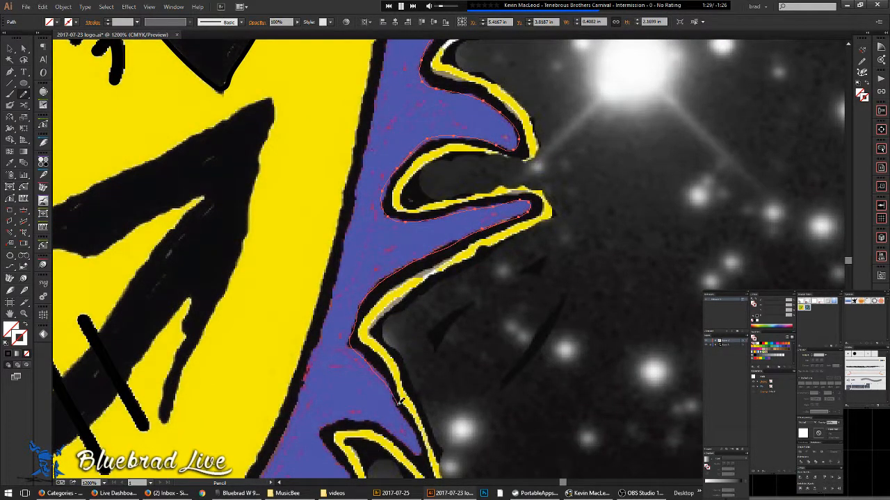
drag(412, 448, 386, 427)
scroll(323, 192, down, 5)
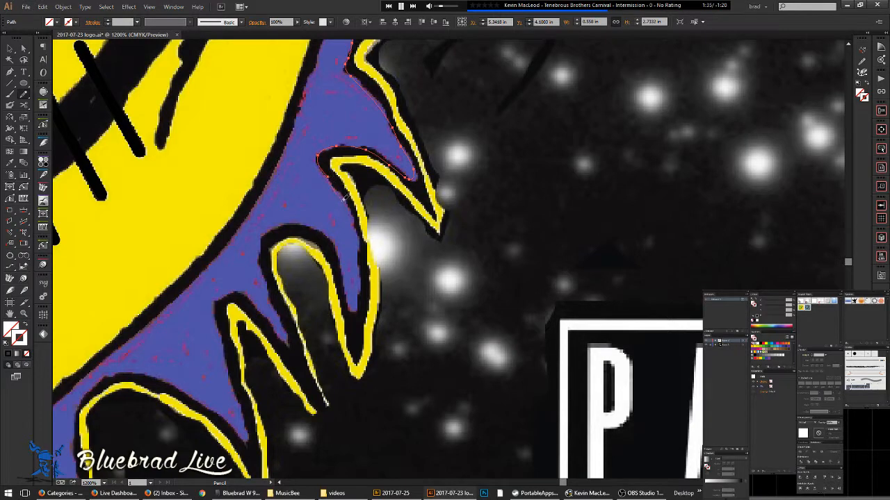
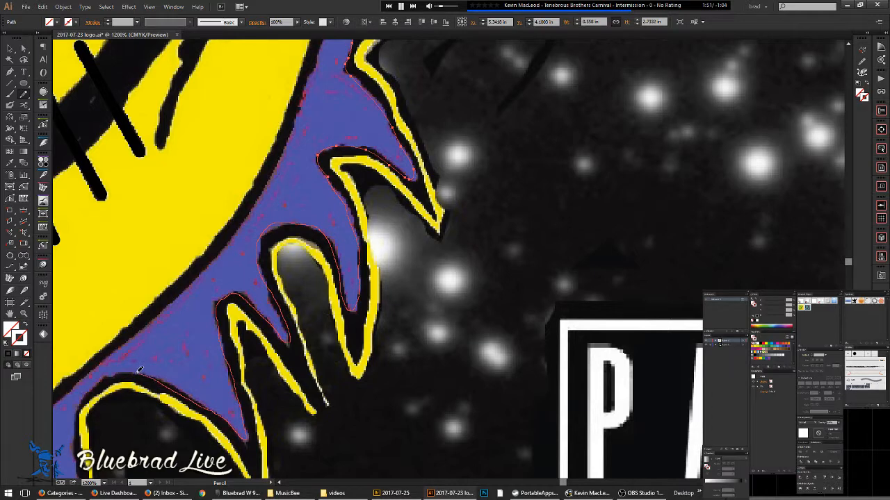
- Pencil-trace the purple band's spiky yellow edge down to its end near the red shapes
drag(84, 393, 81, 401)
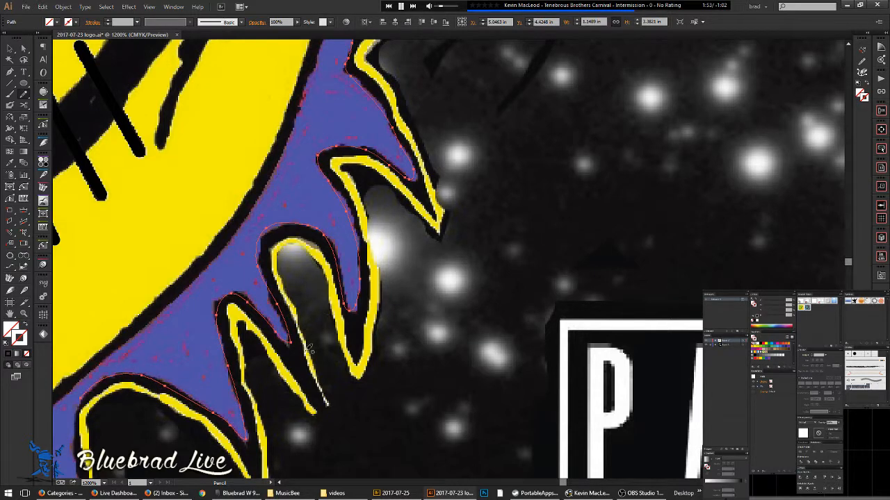
mouse_move(223, 336)
mouse_down()
mouse_move(381, 179)
mouse_move(479, 109)
mouse_up()
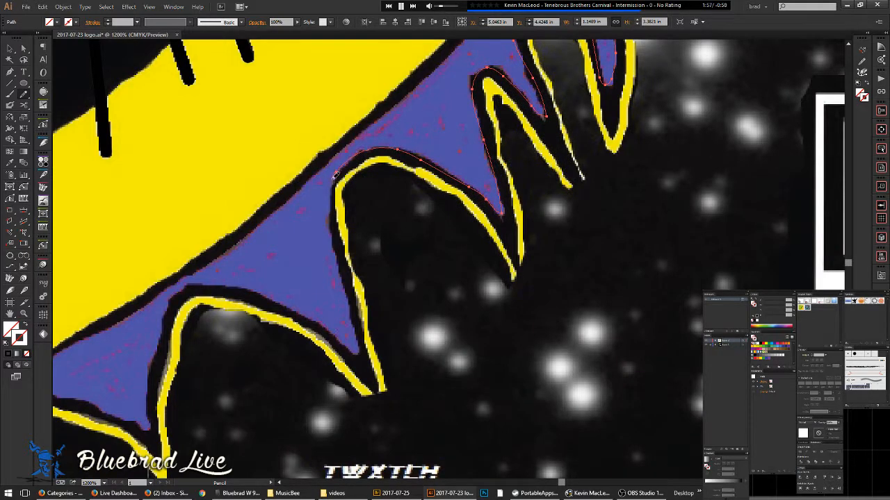
mouse_move(333, 210)
mouse_down()
mouse_move(362, 349)
mouse_move(298, 309)
mouse_move(214, 277)
mouse_up()
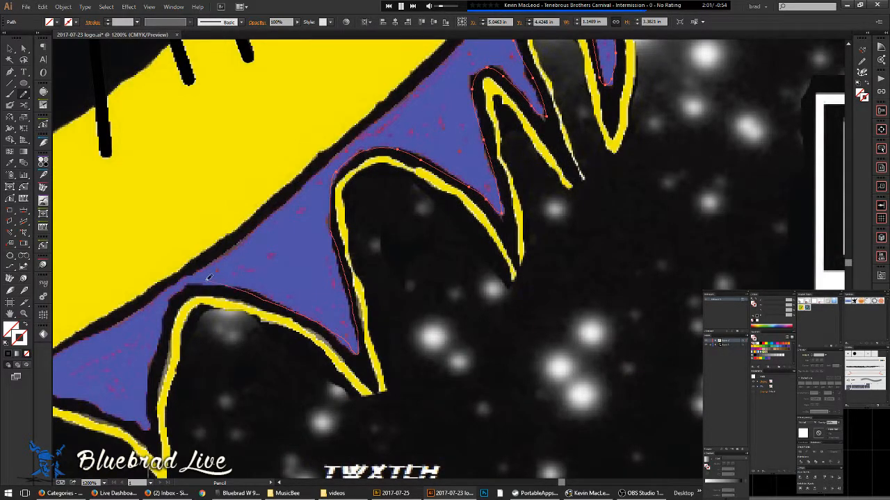
drag(165, 328, 146, 375)
drag(171, 343, 246, 287)
scroll(427, 235, down, 6)
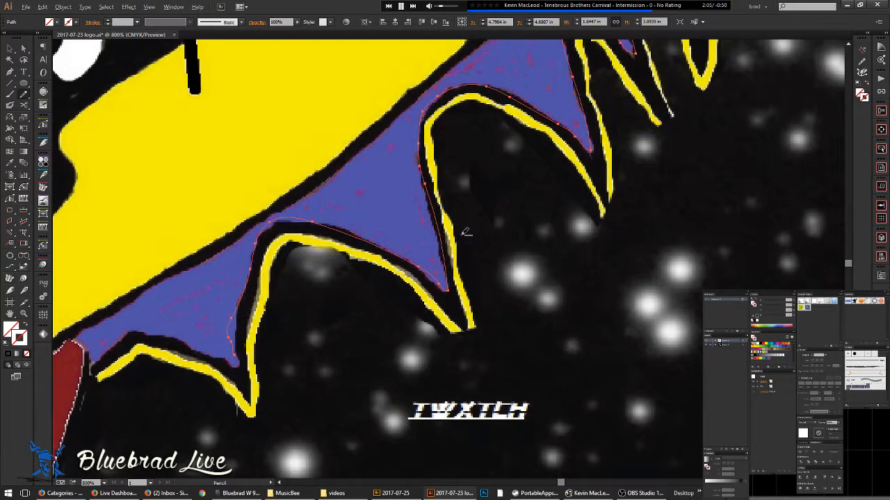
scroll(405, 265, up, 6)
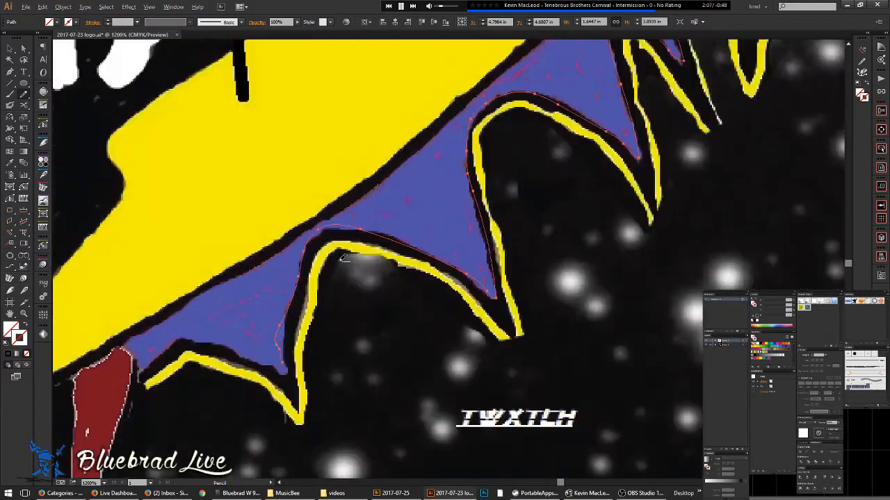
drag(355, 281, 446, 224)
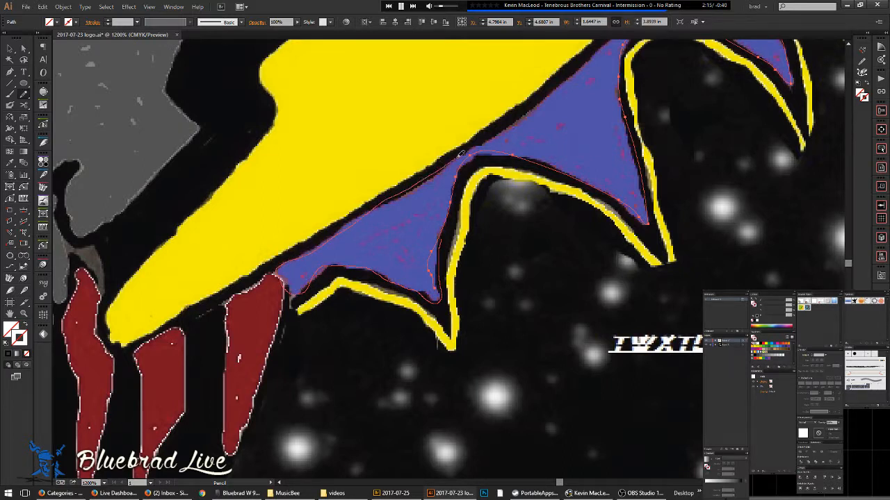
drag(552, 96, 551, 97)
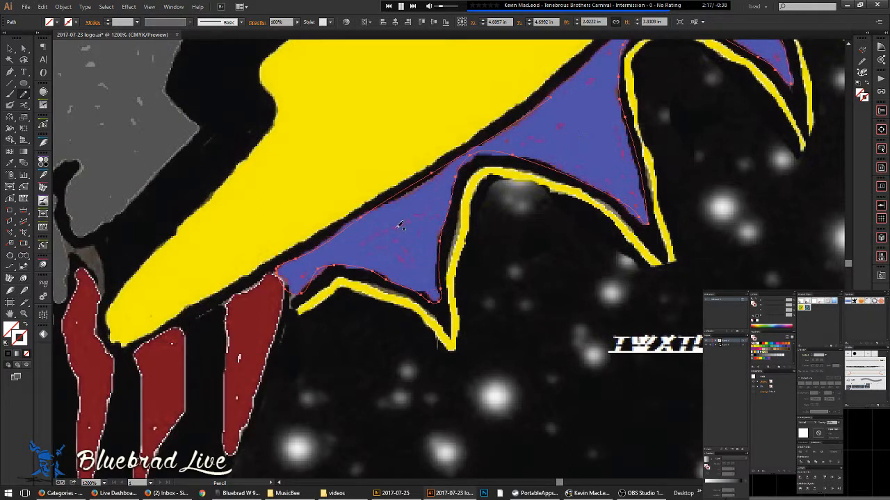
drag(446, 175, 427, 238)
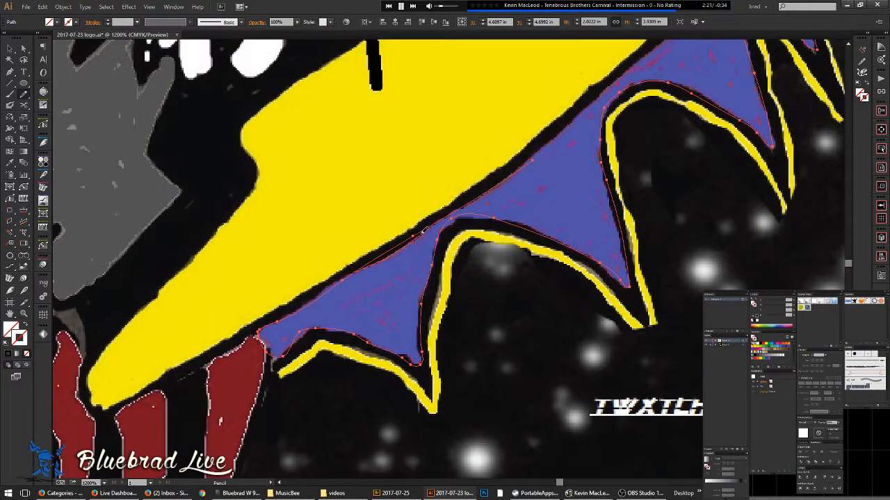
mouse_move(484, 228)
mouse_down()
mouse_move(363, 262)
mouse_move(285, 392)
mouse_up()
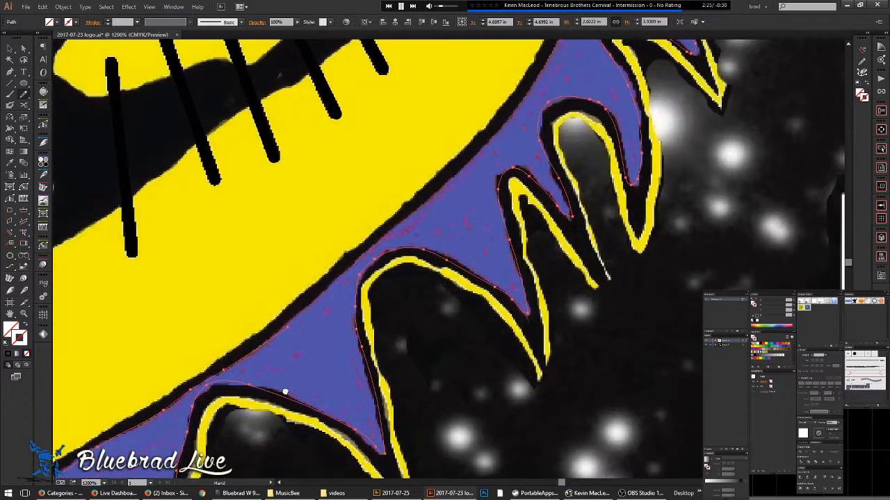
- Place Pen anchors up the band's left edge to its top and close the outline
key(p)
click(288, 329)
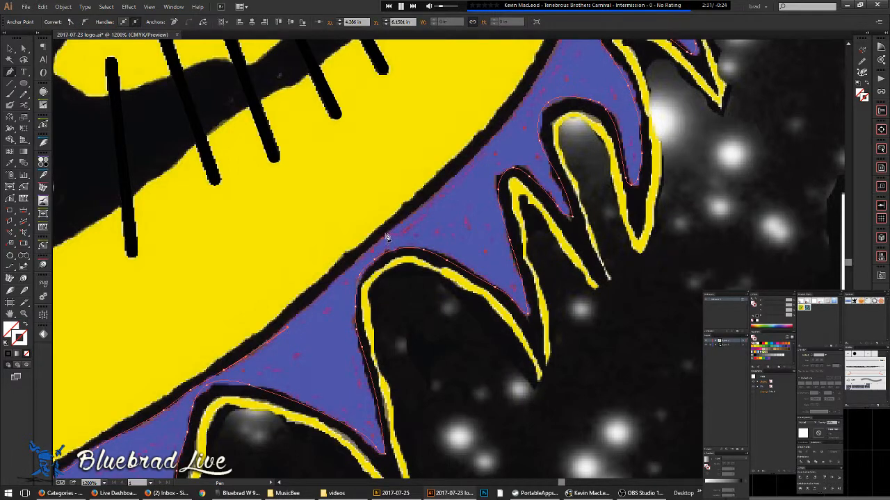
drag(414, 271, 416, 329)
drag(452, 245, 413, 410)
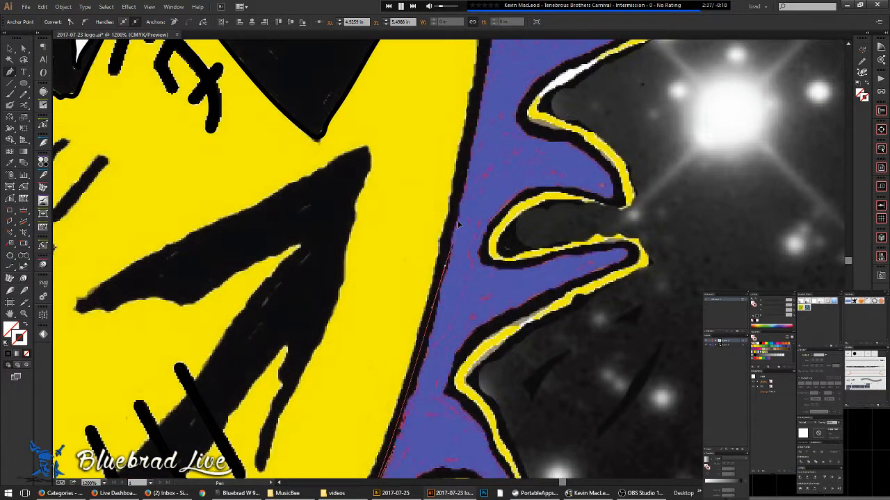
drag(473, 167, 447, 406)
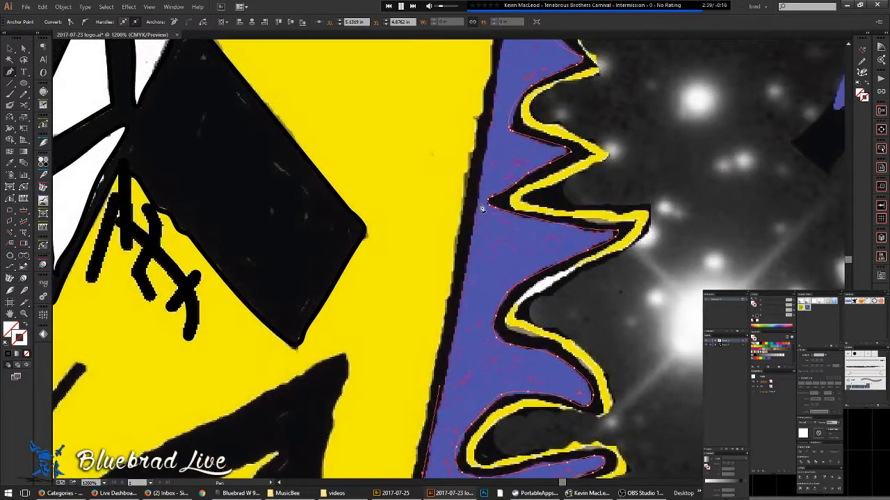
click(489, 126)
drag(485, 165, 443, 420)
click(484, 144)
drag(484, 143, 467, 262)
drag(460, 218, 467, 175)
click(473, 148)
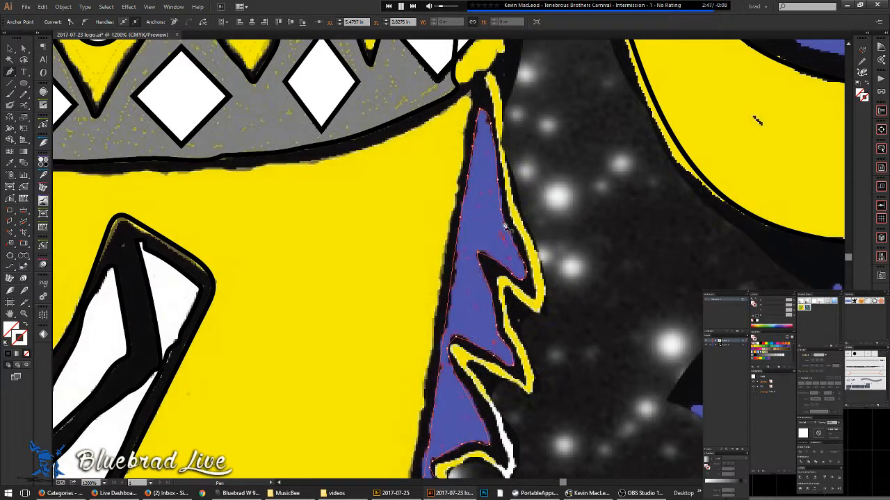
- Deselect, then select the finished purple band path to check it
scroll(489, 281, down, 5)
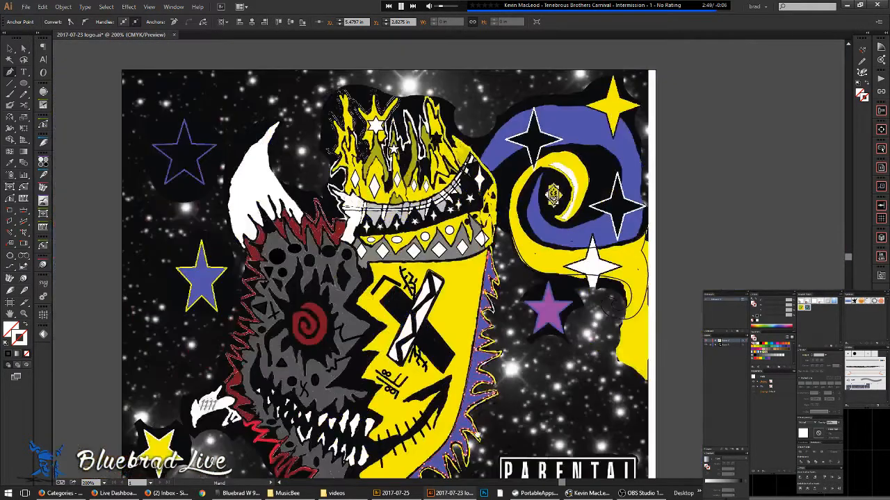
drag(489, 280, 493, 71)
key(v)
click(399, 344)
scroll(376, 301, up, 3)
click(376, 301)
drag(377, 301, 435, 314)
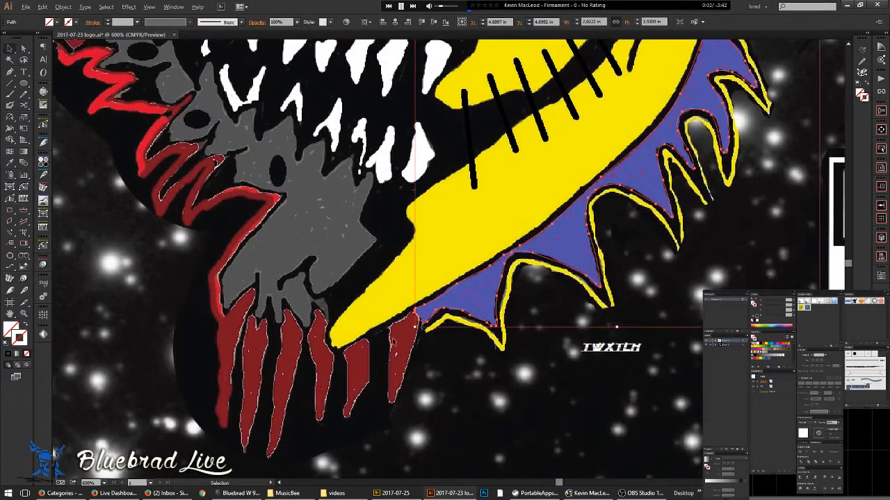
scroll(383, 333, up, 2)
scroll(510, 285, down, 5)
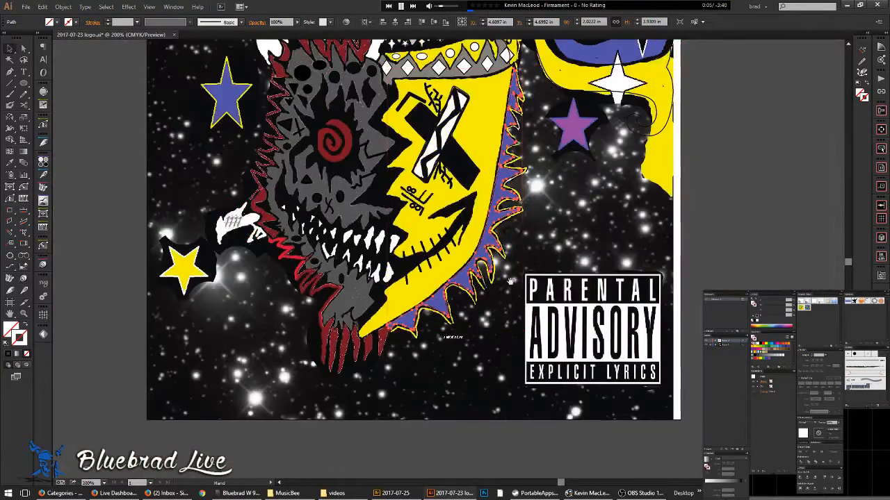
drag(510, 286, 465, 422)
click(497, 222)
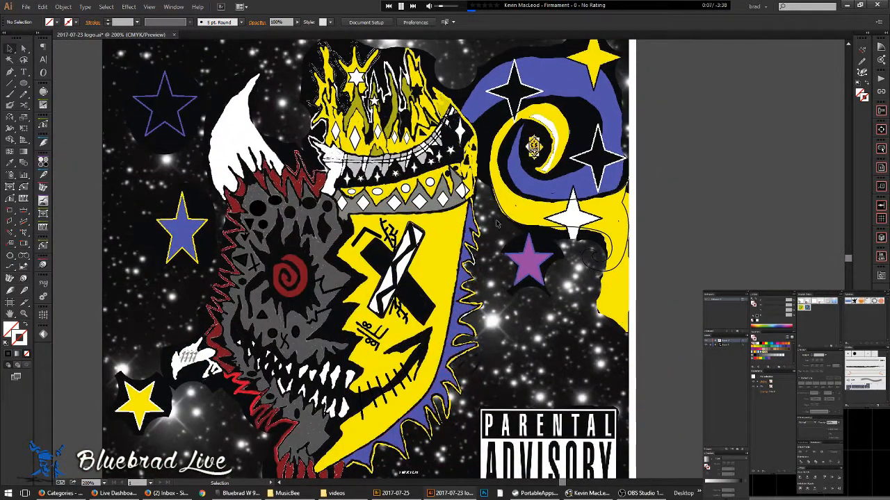
key(ctrl+1)
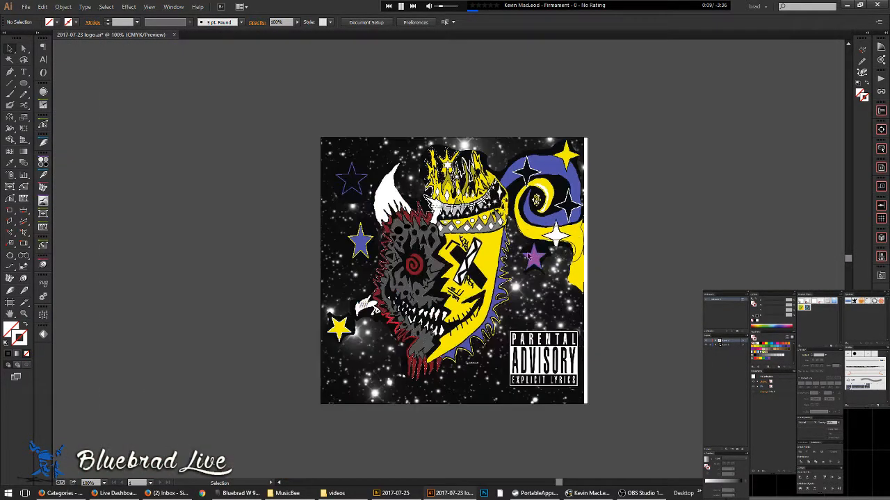
key(ctrl+y)
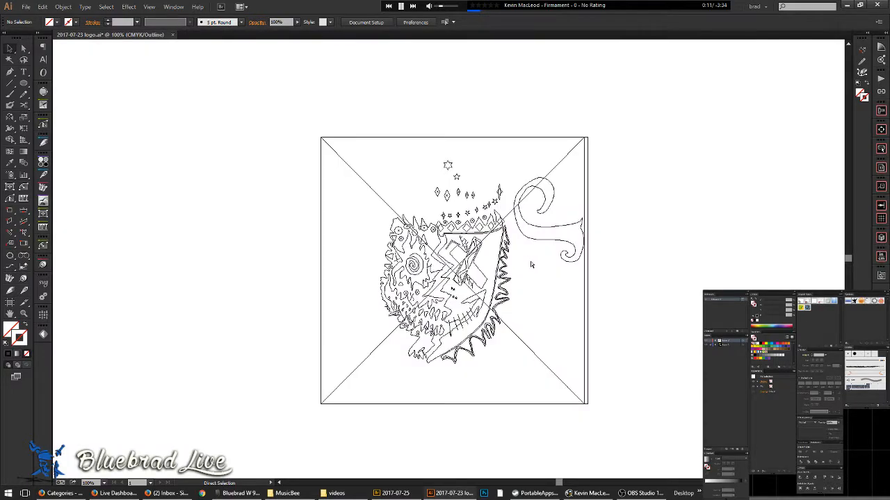
key(ctrl+y)
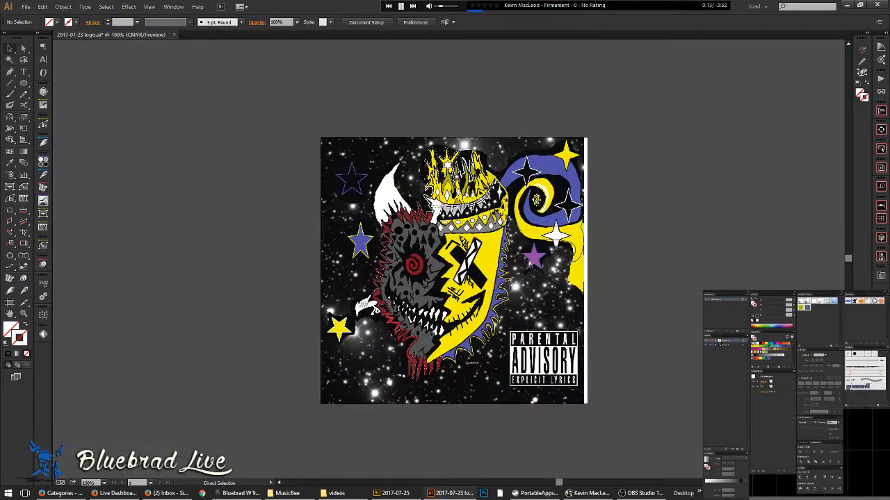
key(ctrl+equal)
key(ctrl+equal)
key(ctrl+equal)
key(ctrl+equal)
drag(391, 457, 393, 377)
scroll(415, 202, up, 2)
key(a)
key(p)
key(n)
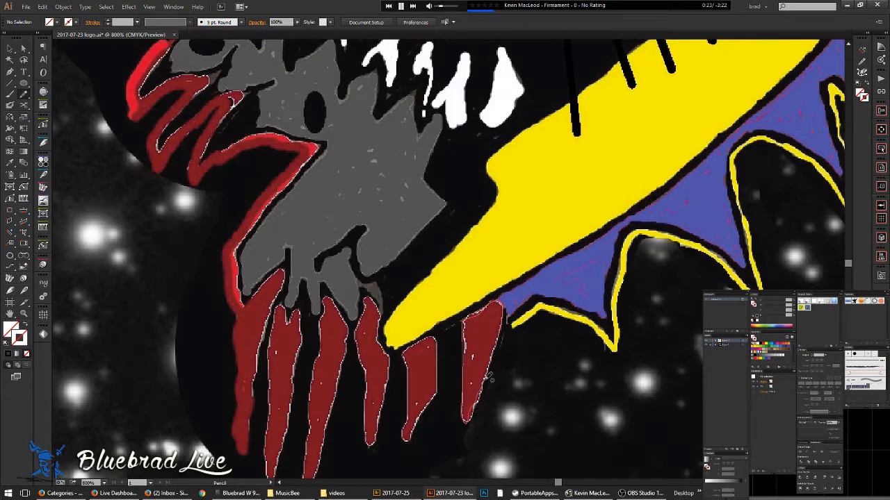
- Pencil closed outlines around the rightmost red tooth and the middle tooth's tip
drag(504, 327, 503, 321)
mouse_move(453, 406)
mouse_down()
mouse_move(578, 339)
mouse_move(470, 326)
mouse_up()
scroll(542, 316, up, 2)
mouse_move(472, 291)
mouse_down()
mouse_move(463, 251)
mouse_move(506, 213)
mouse_move(538, 224)
mouse_move(542, 275)
mouse_move(527, 335)
mouse_move(489, 380)
mouse_move(478, 417)
mouse_move(465, 402)
mouse_move(477, 356)
mouse_move(473, 279)
mouse_up()
drag(461, 357, 560, 341)
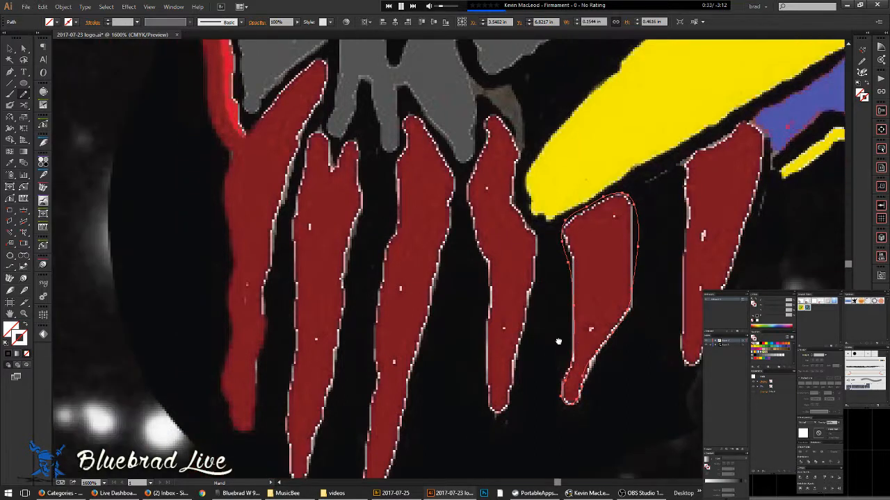
mouse_move(517, 370)
mouse_down()
mouse_move(502, 411)
mouse_move(490, 407)
mouse_move(488, 273)
mouse_move(470, 208)
mouse_move(495, 114)
mouse_move(516, 146)
mouse_move(518, 196)
mouse_move(540, 242)
mouse_move(514, 394)
mouse_up()
scroll(515, 394, up, 3)
- Check the traced paths in Outline view, then return to Preview with the Pencil
key(a)
key(ctrl+y)
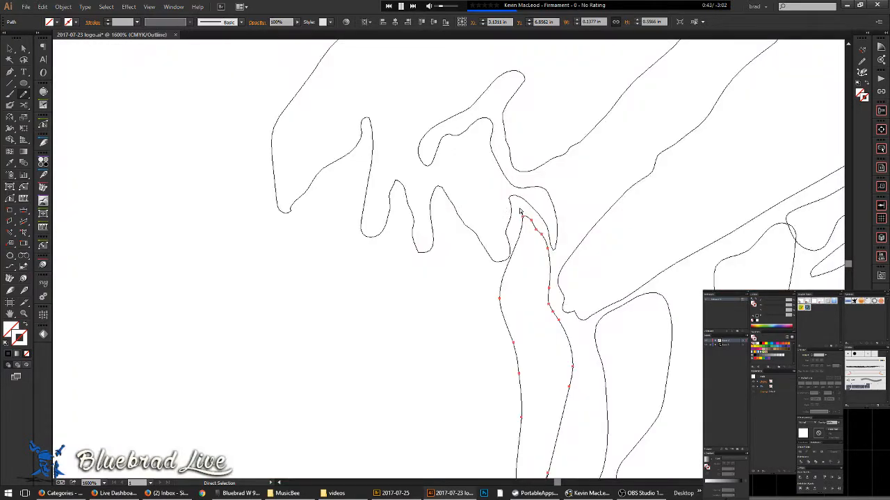
key(ctrl+y)
key(n)
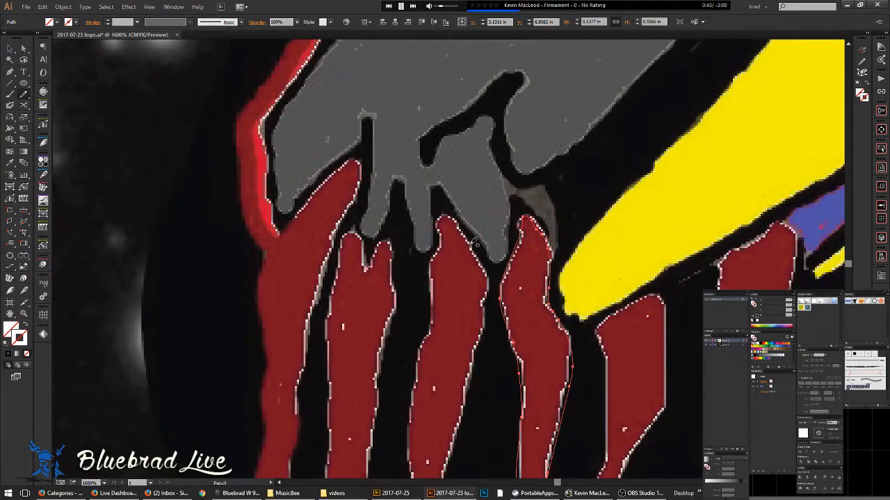
- Trace a red tooth down its left edge to the tip and back up the right
mouse_move(442, 216)
mouse_down()
mouse_move(435, 331)
mouse_move(416, 392)
mouse_move(458, 236)
mouse_up()
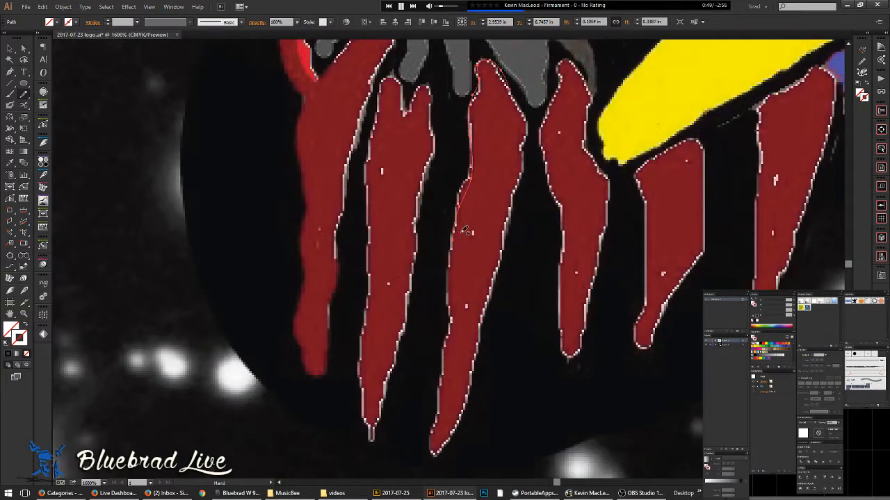
drag(454, 270, 452, 319)
drag(443, 375, 427, 437)
drag(469, 390, 488, 326)
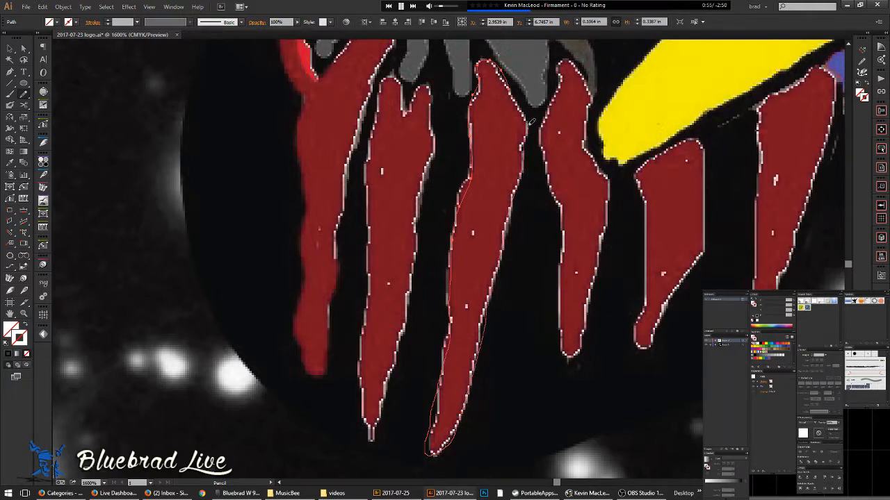
- Outline the second red tooth and the tip of the left red drip
drag(512, 91, 643, 105)
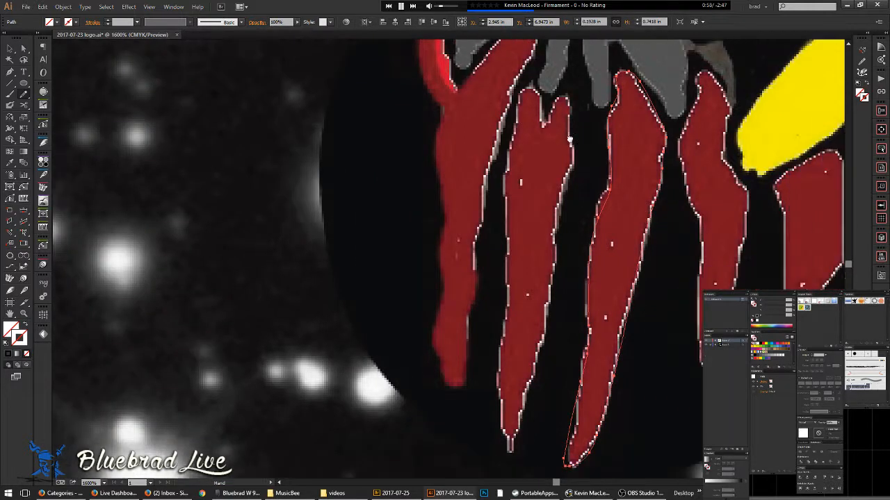
drag(570, 139, 564, 127)
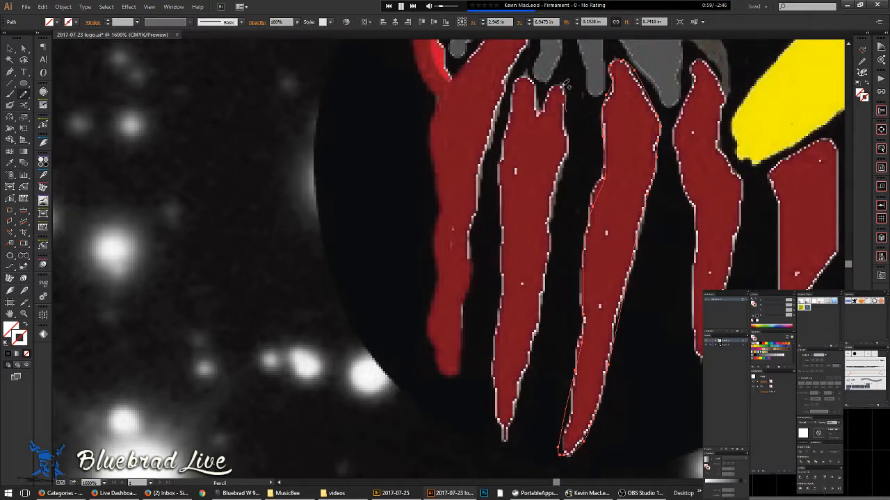
mouse_move(539, 100)
mouse_down()
mouse_move(535, 78)
mouse_move(519, 79)
mouse_move(506, 132)
mouse_move(498, 370)
mouse_move(506, 426)
mouse_move(547, 285)
mouse_move(566, 104)
mouse_up()
drag(567, 220, 589, 375)
mouse_move(522, 210)
mouse_down()
mouse_move(520, 115)
mouse_move(545, 99)
mouse_move(550, 114)
mouse_move(509, 235)
mouse_move(501, 322)
mouse_up()
key(ctrl+minus)
mouse_move(498, 357)
mouse_down()
mouse_move(485, 381)
mouse_move(478, 374)
mouse_move(466, 336)
mouse_move(479, 165)
mouse_move(459, 121)
mouse_move(461, 61)
mouse_up()
- Trace the red zigzag's inner edge upward to its upper-left strand
key(space)
mouse_move(460, 62)
mouse_down()
mouse_move(448, 126)
mouse_move(315, 310)
mouse_up()
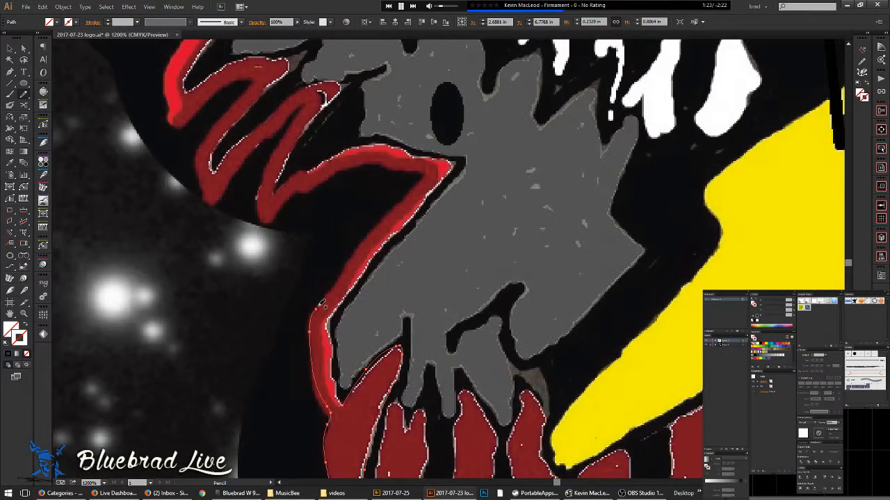
drag(338, 282, 400, 201)
drag(399, 163, 364, 159)
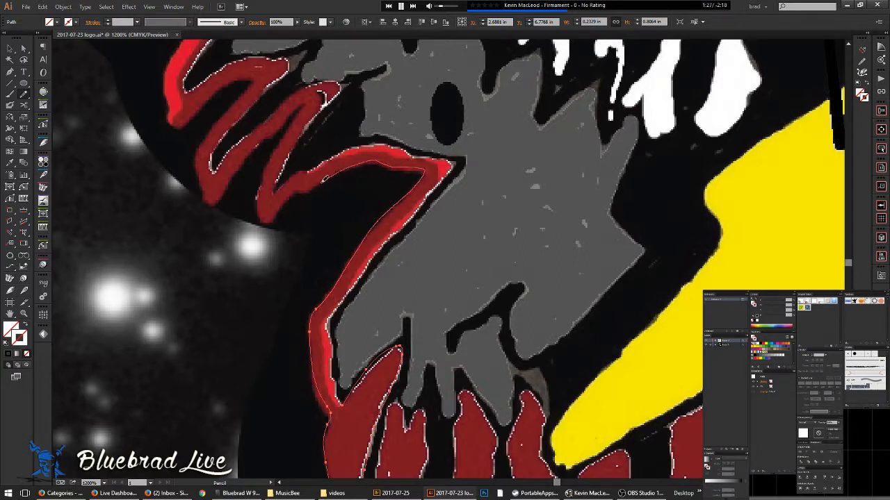
mouse_move(275, 215)
mouse_down()
mouse_move(263, 203)
mouse_move(297, 119)
mouse_move(269, 132)
mouse_move(216, 201)
mouse_move(201, 143)
mouse_up()
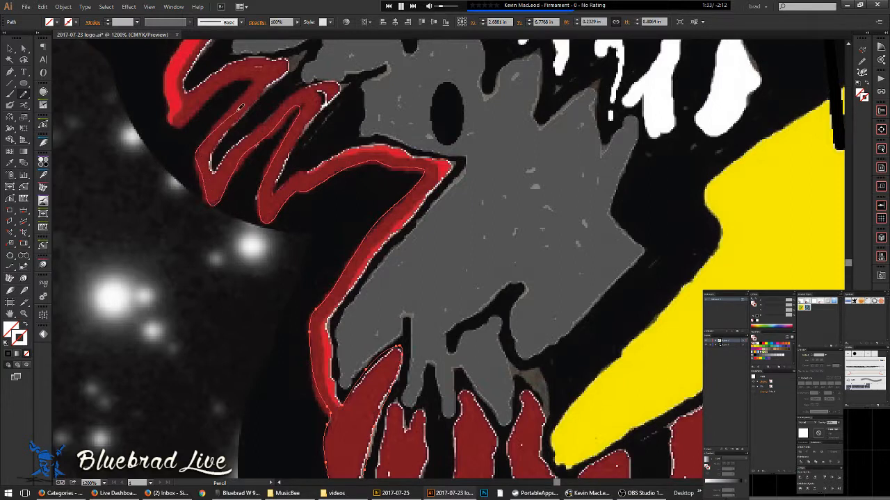
mouse_move(260, 78)
mouse_down()
mouse_move(236, 78)
mouse_move(197, 109)
mouse_move(171, 94)
mouse_move(169, 68)
mouse_move(186, 69)
mouse_up()
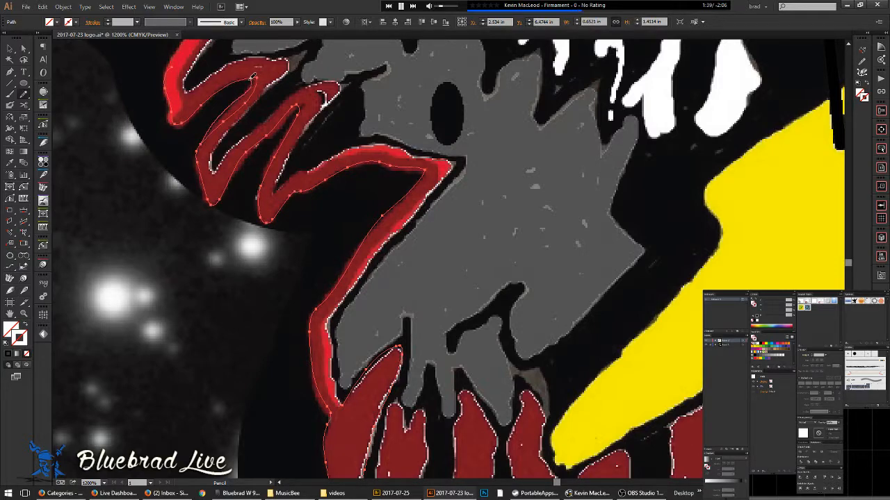
- Retrace both edges of the upper red strand and its left edge downward
drag(322, 98, 438, 376)
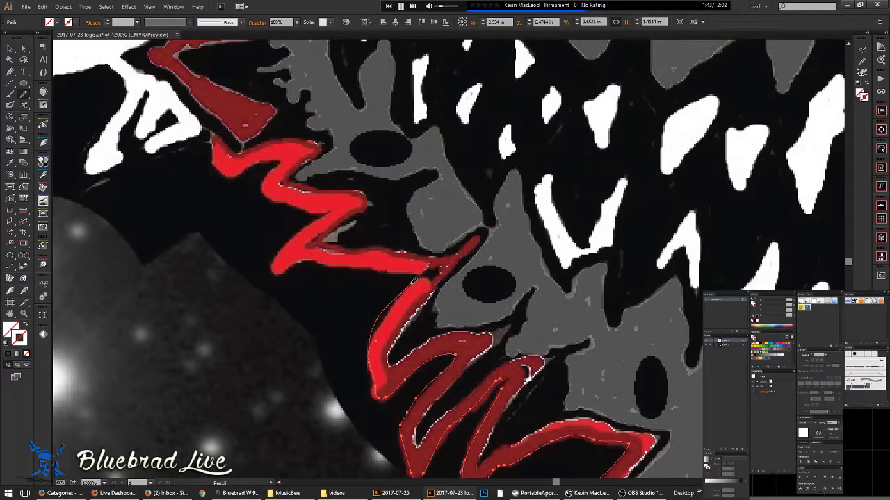
mouse_move(384, 266)
mouse_down()
mouse_move(315, 259)
mouse_move(276, 267)
mouse_move(330, 208)
mouse_move(264, 188)
mouse_up()
mouse_move(282, 152)
mouse_down()
mouse_move(241, 167)
mouse_move(212, 138)
mouse_move(251, 146)
mouse_move(313, 137)
mouse_move(299, 167)
mouse_move(310, 184)
mouse_move(346, 188)
mouse_move(331, 224)
mouse_move(377, 241)
mouse_move(453, 250)
mouse_move(486, 231)
mouse_move(439, 281)
mouse_up()
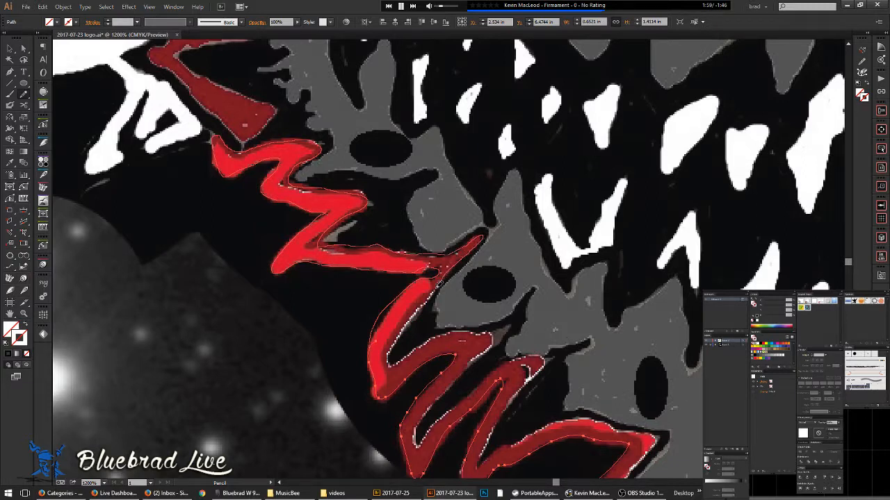
mouse_move(415, 318)
mouse_down()
mouse_move(392, 358)
mouse_move(443, 331)
mouse_move(513, 319)
mouse_move(488, 374)
mouse_move(527, 375)
mouse_move(524, 359)
mouse_move(548, 354)
mouse_move(517, 436)
mouse_move(552, 419)
mouse_move(590, 415)
mouse_move(666, 437)
mouse_move(643, 459)
mouse_up()
mouse_move(695, 442)
mouse_down()
mouse_move(498, 227)
mouse_move(439, 185)
mouse_move(441, 174)
mouse_move(362, 221)
mouse_move(328, 262)
mouse_up()
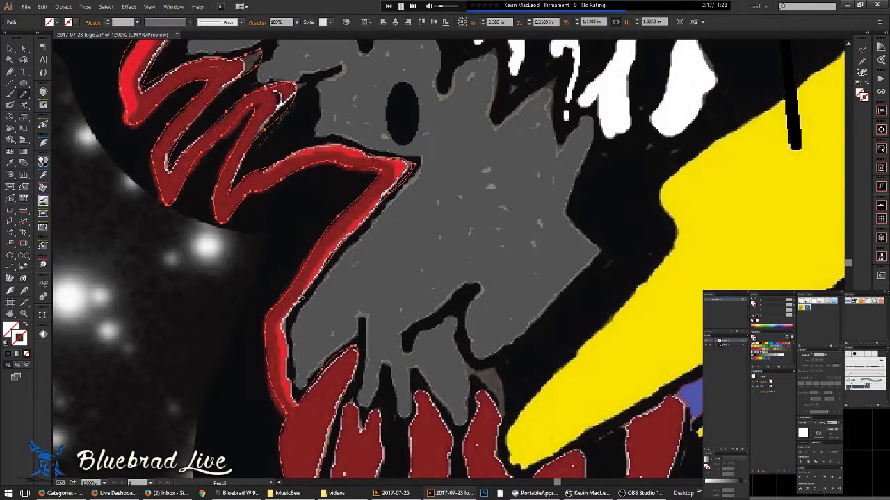
mouse_move(289, 349)
mouse_down()
mouse_move(296, 394)
mouse_move(328, 382)
mouse_move(365, 315)
mouse_move(395, 399)
mouse_up()
scroll(342, 341, down, 4)
drag(394, 324, 422, 364)
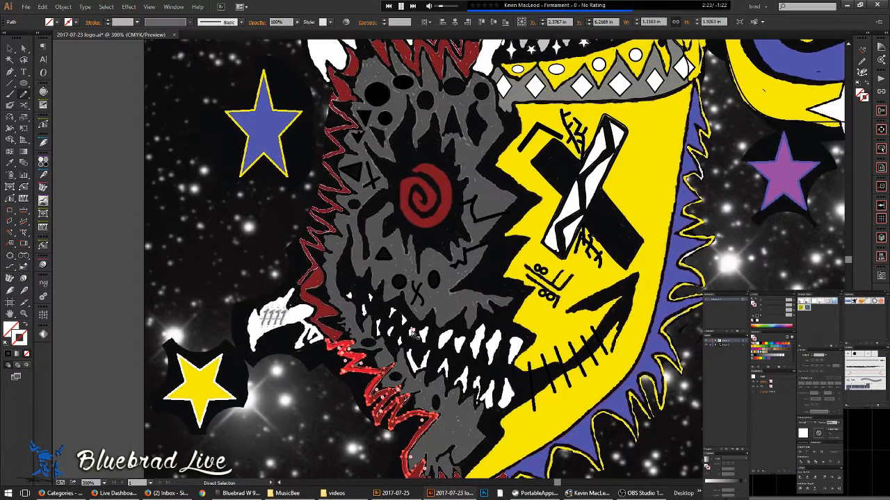
- Check the artwork in Outline view, then return to Preview
key(ctrl+y)
scroll(497, 305, down, 2)
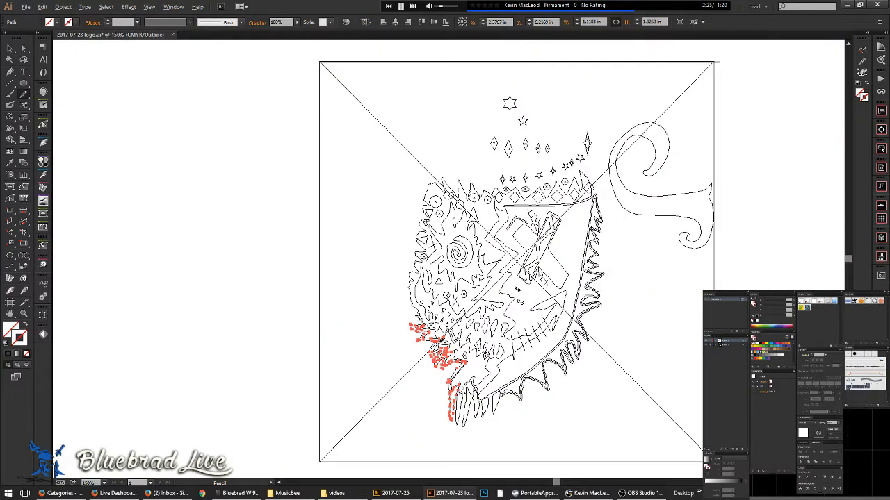
scroll(438, 340, up, 4)
key(ctrl+y)
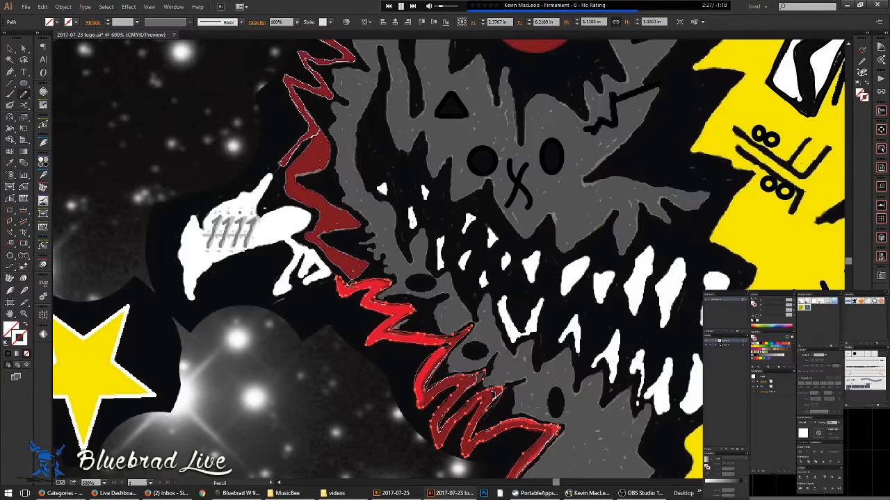
scroll(320, 269, up, 3)
- Pencil a clean outline around the white 1111 shape's edges and tips
mouse_move(352, 232)
mouse_down()
mouse_move(353, 255)
mouse_move(452, 349)
mouse_move(587, 274)
mouse_move(577, 234)
mouse_up()
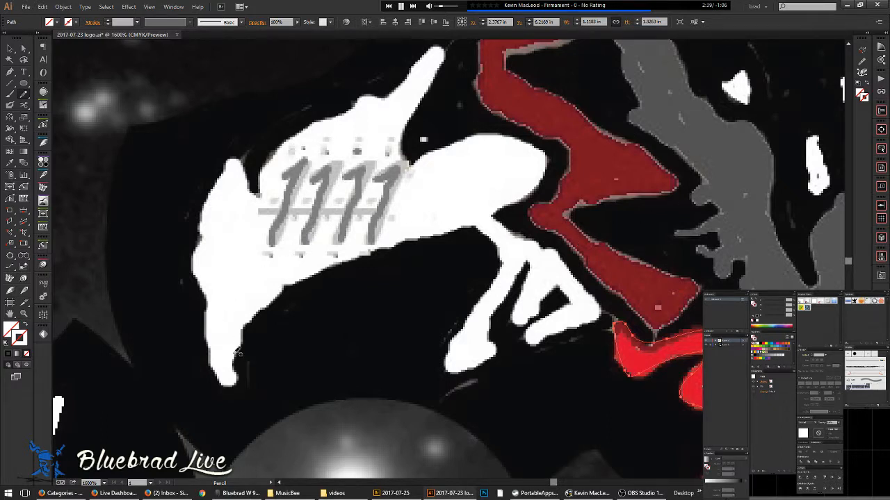
mouse_move(233, 371)
mouse_down()
mouse_move(252, 315)
mouse_move(295, 278)
mouse_move(424, 230)
mouse_move(481, 226)
mouse_move(502, 246)
mouse_up()
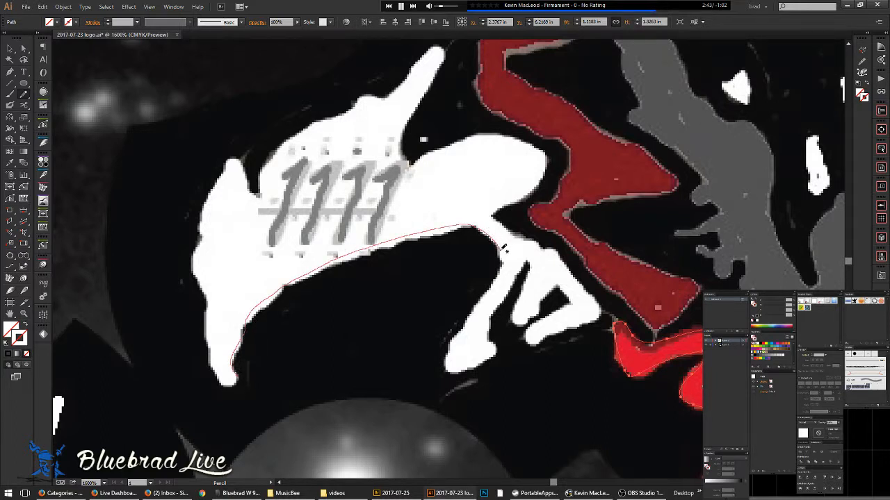
mouse_move(466, 325)
mouse_down()
mouse_move(441, 365)
mouse_move(458, 371)
mouse_move(498, 356)
mouse_move(494, 319)
mouse_move(527, 262)
mouse_move(519, 321)
mouse_move(538, 313)
mouse_move(558, 281)
mouse_move(573, 298)
mouse_move(528, 328)
mouse_move(527, 342)
mouse_move(547, 342)
mouse_move(605, 311)
mouse_move(556, 255)
mouse_move(494, 215)
mouse_move(547, 153)
mouse_move(489, 135)
mouse_move(416, 161)
mouse_move(402, 150)
mouse_move(440, 45)
mouse_move(388, 92)
mouse_move(363, 92)
mouse_up()
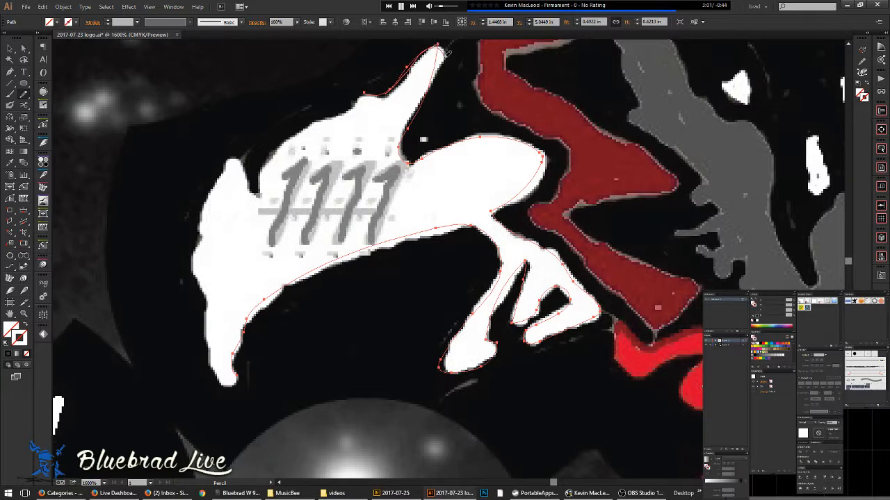
mouse_move(427, 90)
mouse_down()
mouse_move(419, 111)
mouse_move(470, 173)
mouse_move(459, 283)
mouse_up()
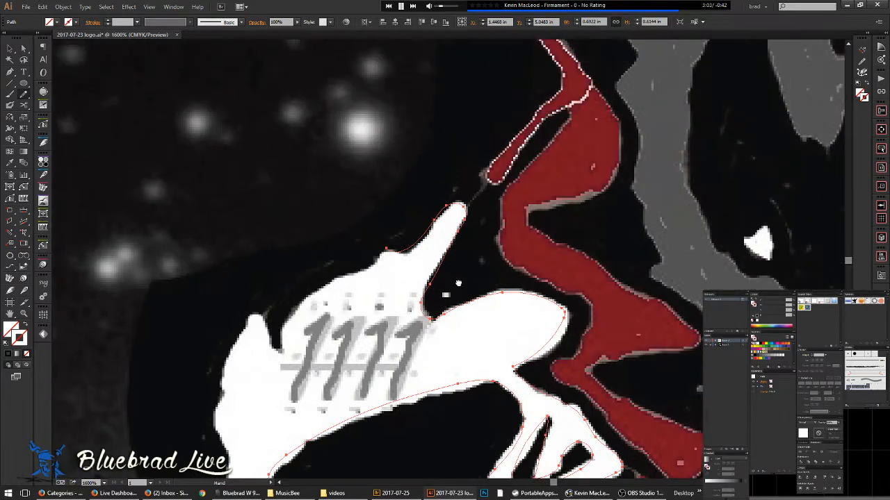
scroll(482, 318, down, 3)
drag(510, 266, 338, 321)
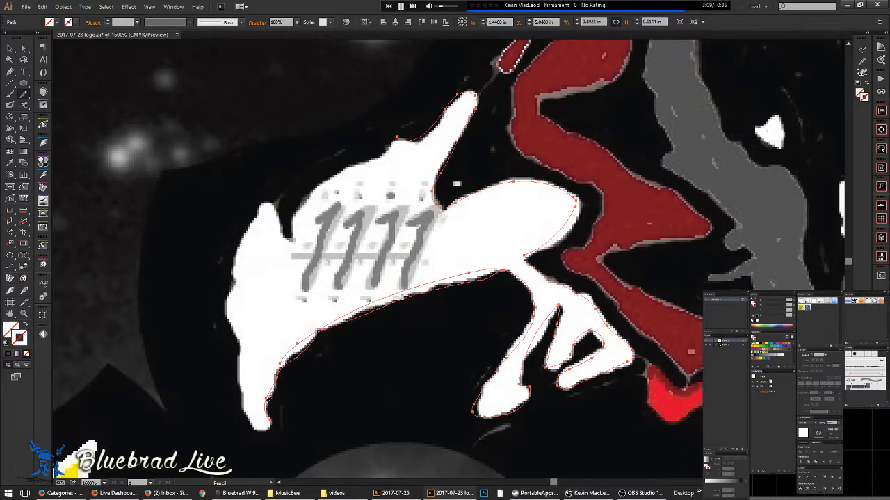
mouse_move(236, 371)
mouse_down()
mouse_move(228, 292)
mouse_move(241, 241)
mouse_move(270, 200)
mouse_up()
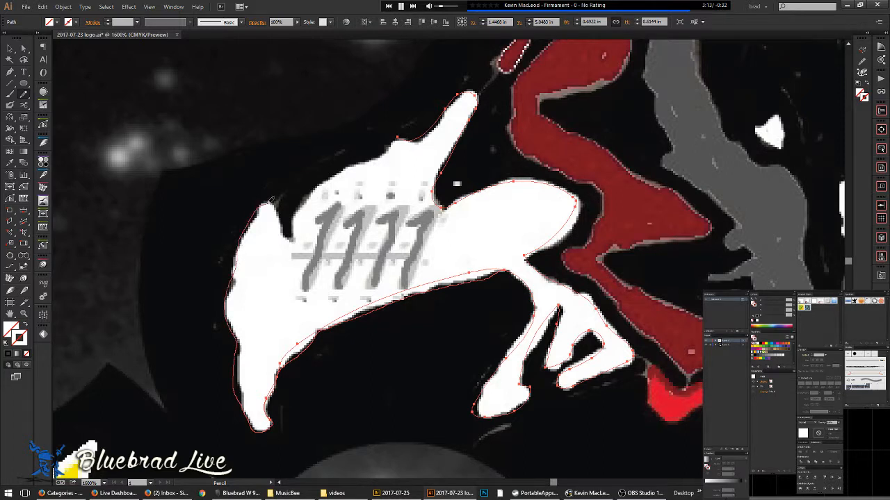
drag(341, 175, 415, 137)
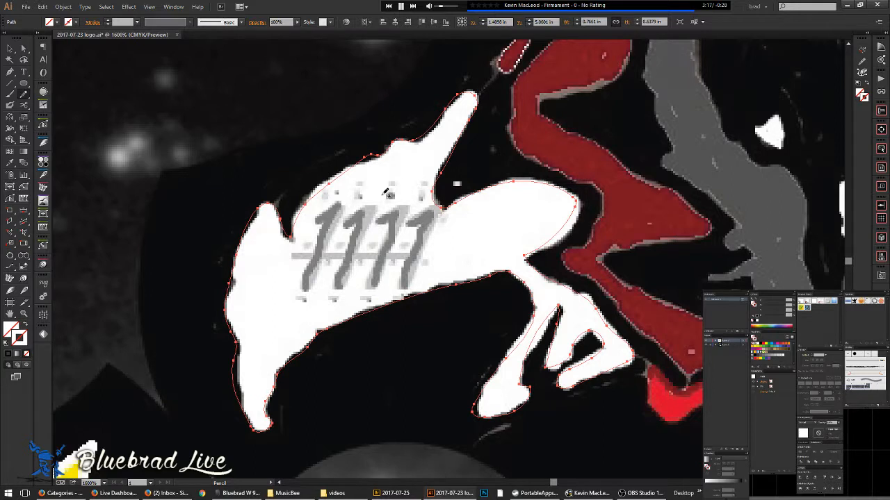
drag(373, 248, 347, 240)
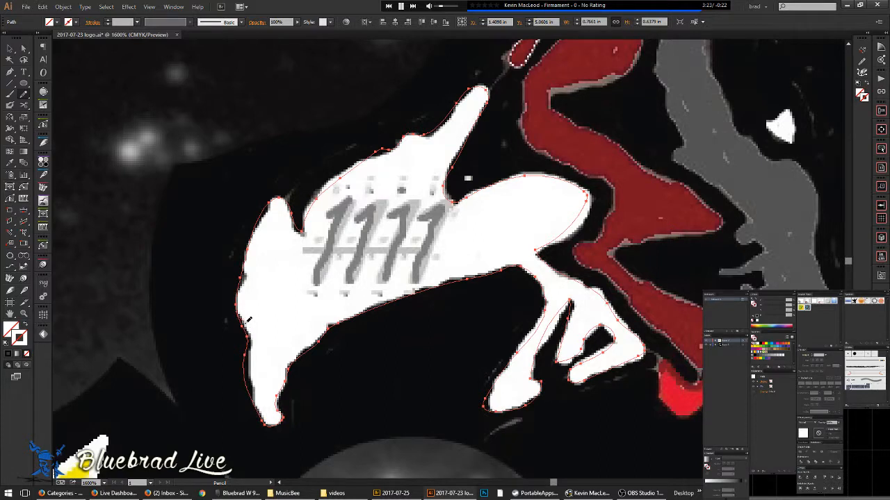
drag(255, 377, 256, 403)
- Create a text object reading 11:11 on the canvas
click(23, 72)
click(218, 102)
text(1111)
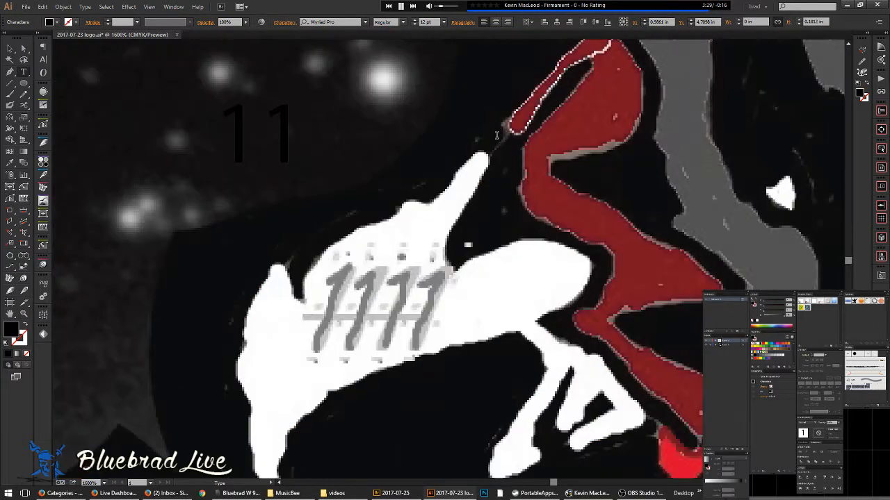
key(Left)
key(Left)
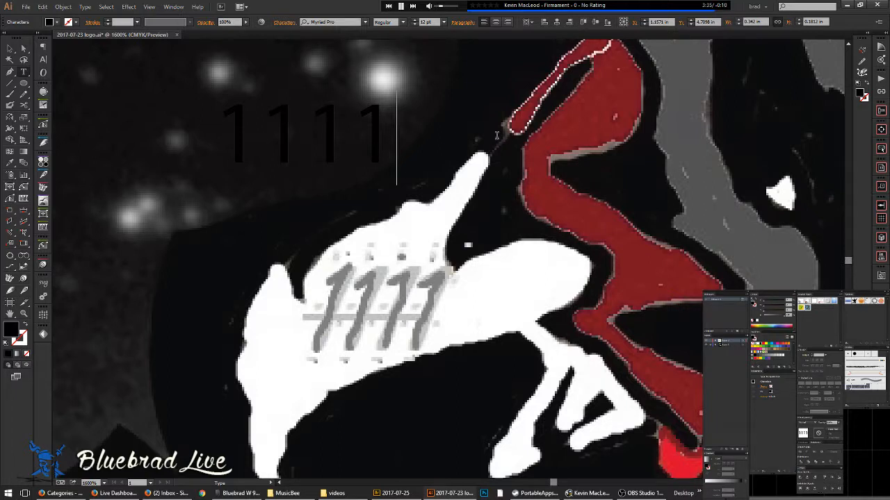
text(:)
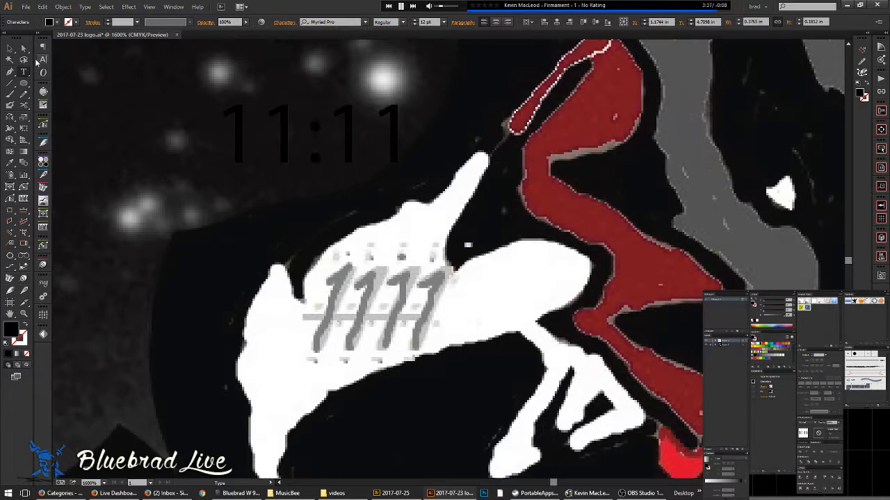
click(10, 48)
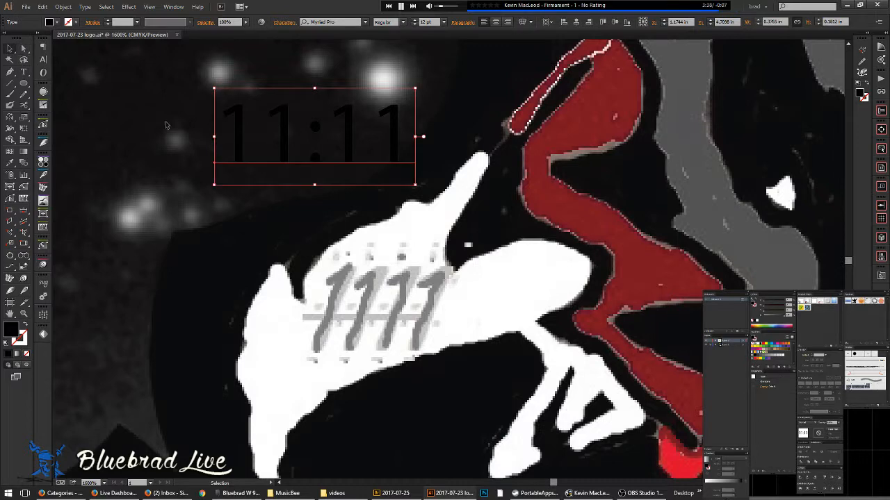
- Set the 11:11 text's font to Kristen ITC
click(317, 22)
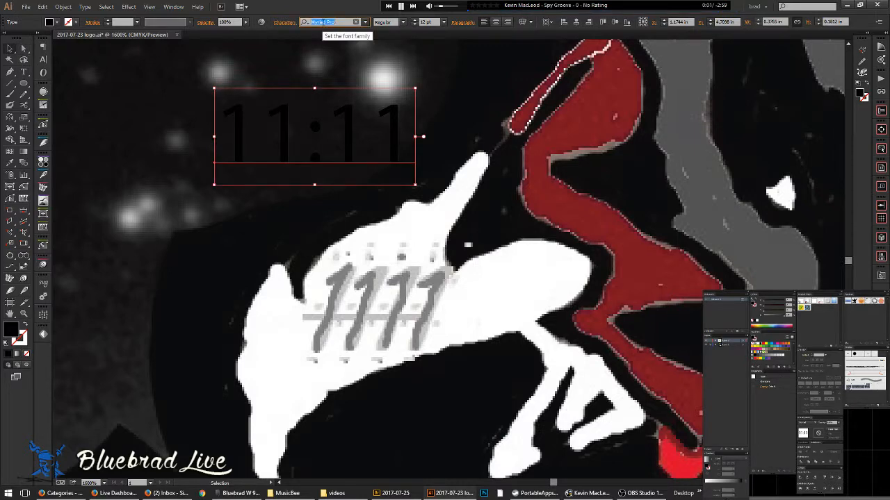
text(ke)
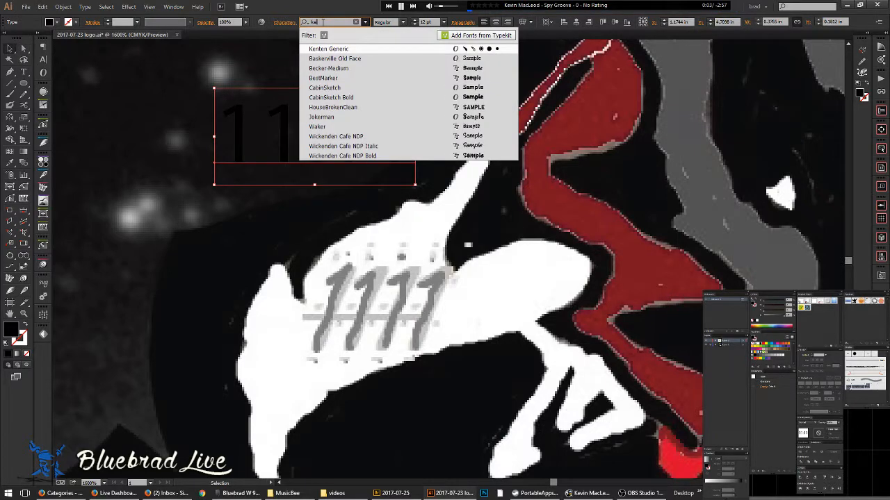
key(BackSpace)
text(r)
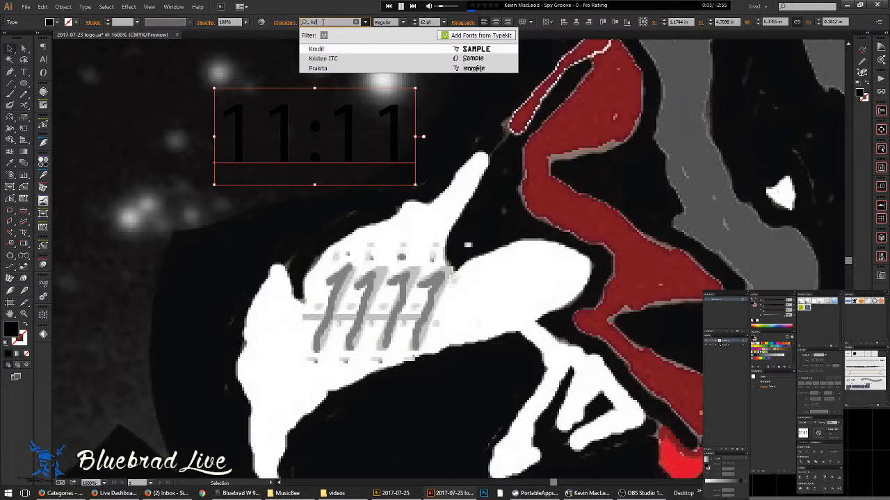
key(Down)
key(Return)
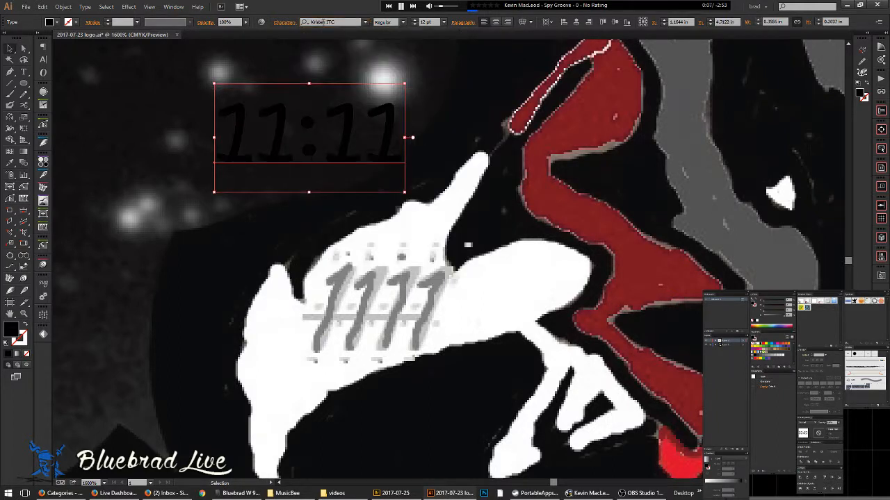
- Move the 11:11 onto the white shape's 1111, making it narrower and taller
drag(363, 147, 452, 335)
drag(495, 271, 453, 239)
drag(422, 334, 421, 342)
click(462, 427)
scroll(489, 381, down, 1)
drag(547, 383, 313, 306)
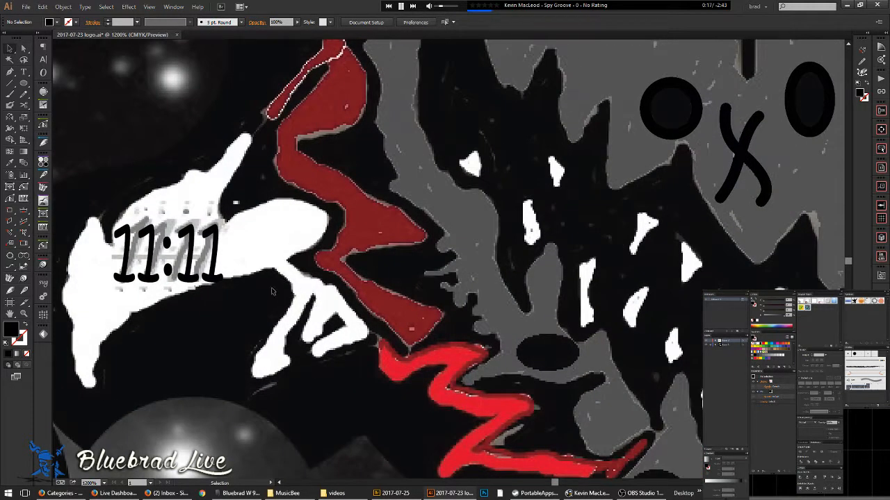
scroll(271, 296, down, 3)
drag(328, 287, 308, 270)
scroll(279, 302, up, 2)
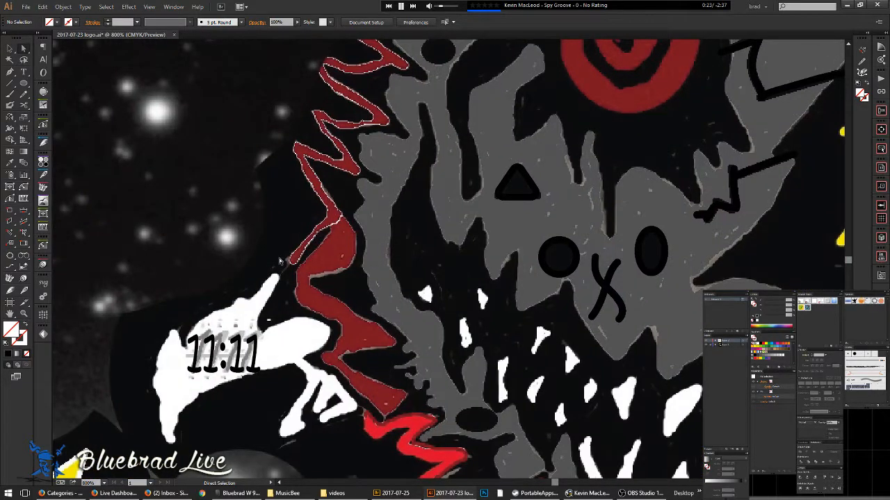
- Change the 11:11 font from Microsoft Himalaya to Times New Roman Bold Italic
key(v)
click(249, 344)
click(365, 22)
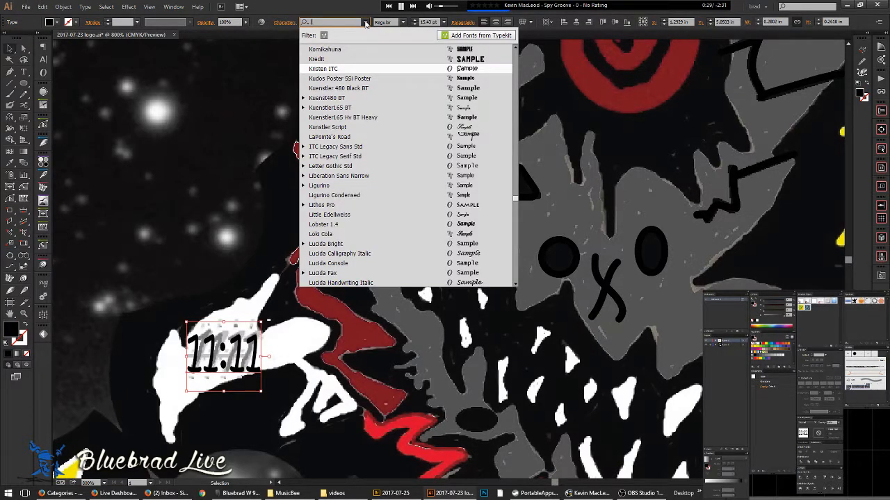
scroll(403, 165, down, 9)
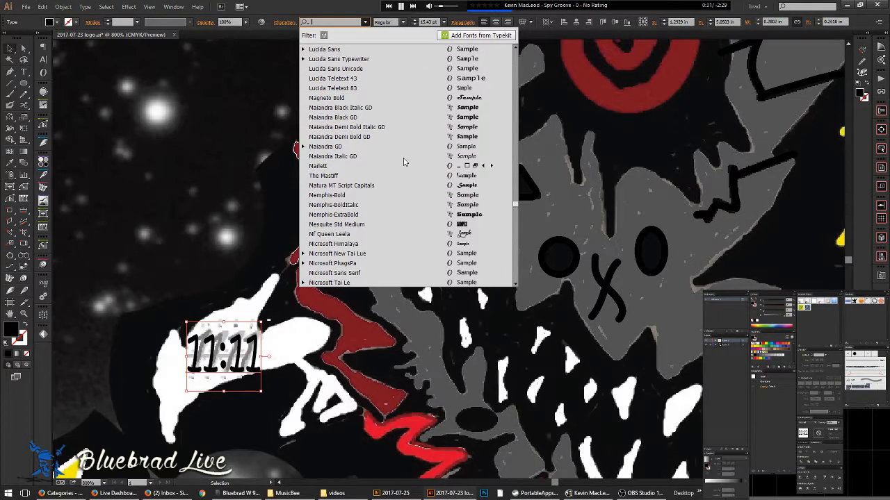
click(408, 245)
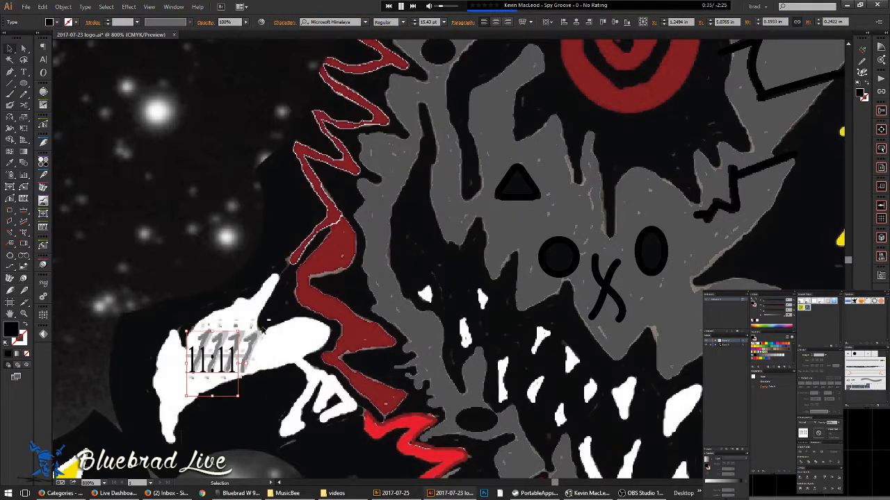
scroll(218, 365, up, 3)
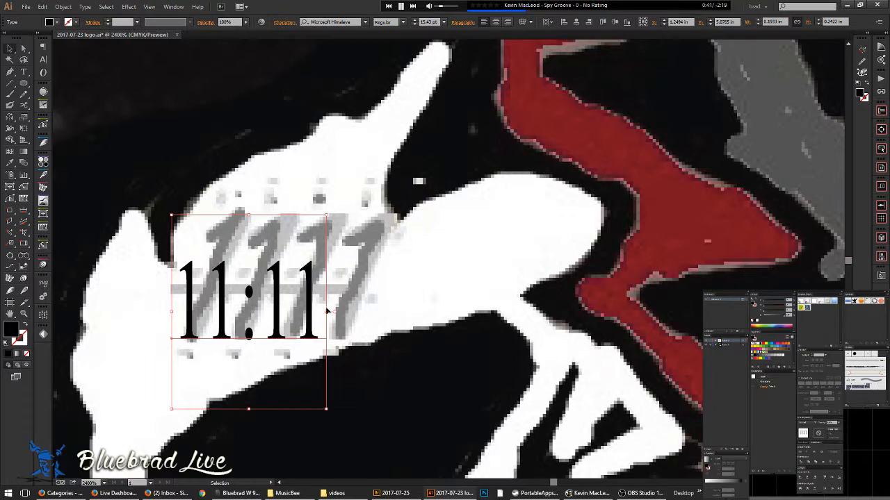
click(359, 25)
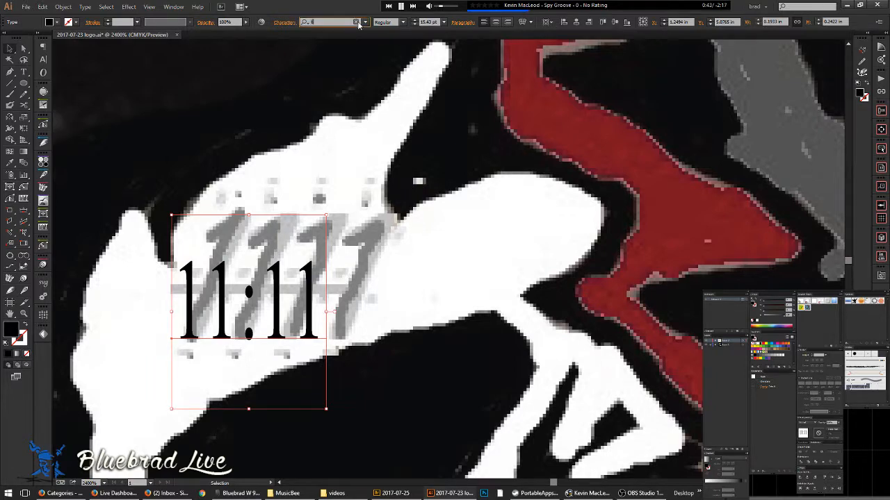
text(time)
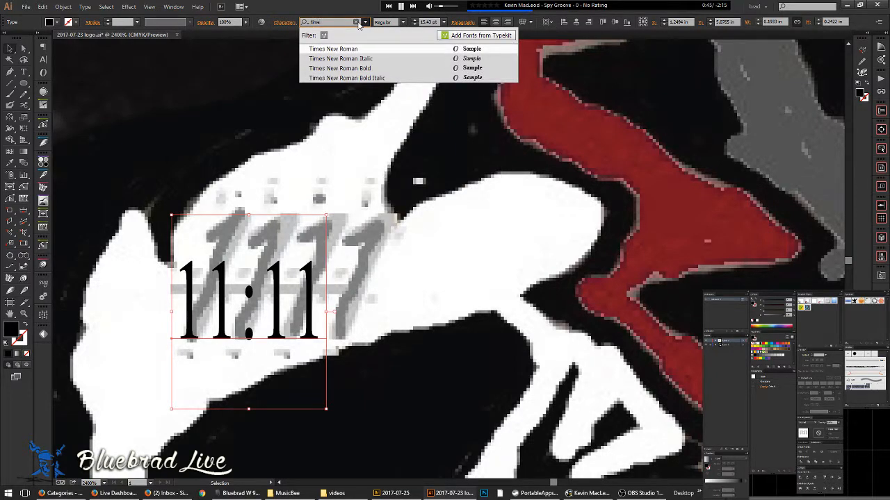
key(Down)
key(Down)
key(Down)
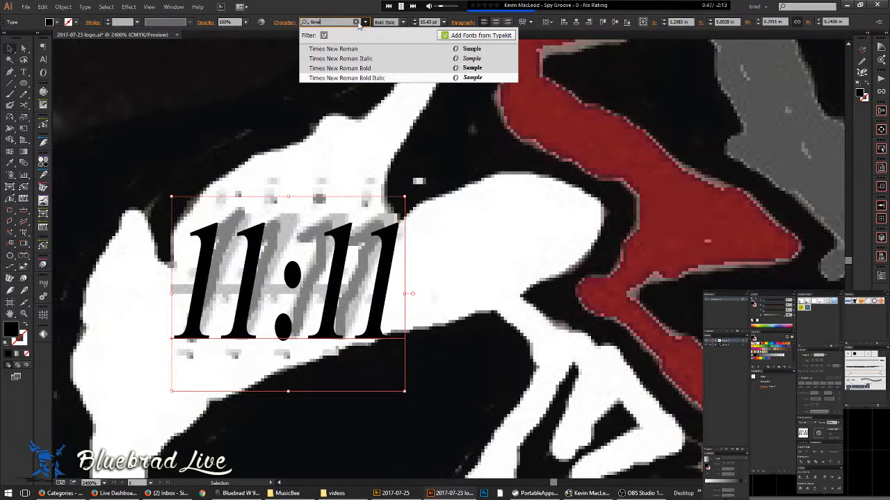
key(Return)
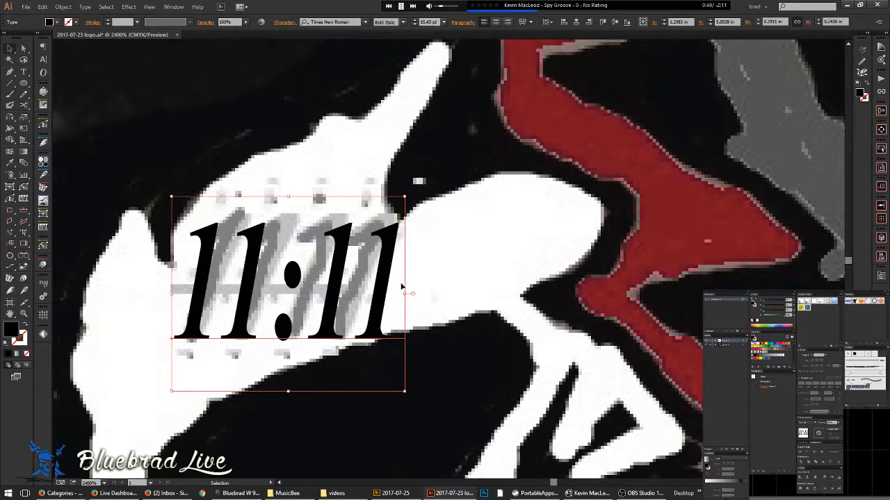
- Condense the text, delete the colon so it reads 1111, then widen it
drag(404, 293, 384, 293)
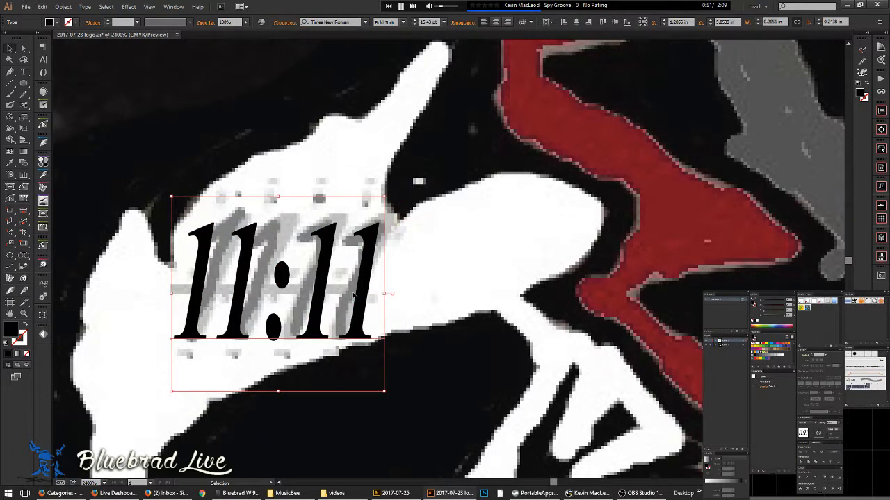
double_click(287, 280)
key(BackSpace)
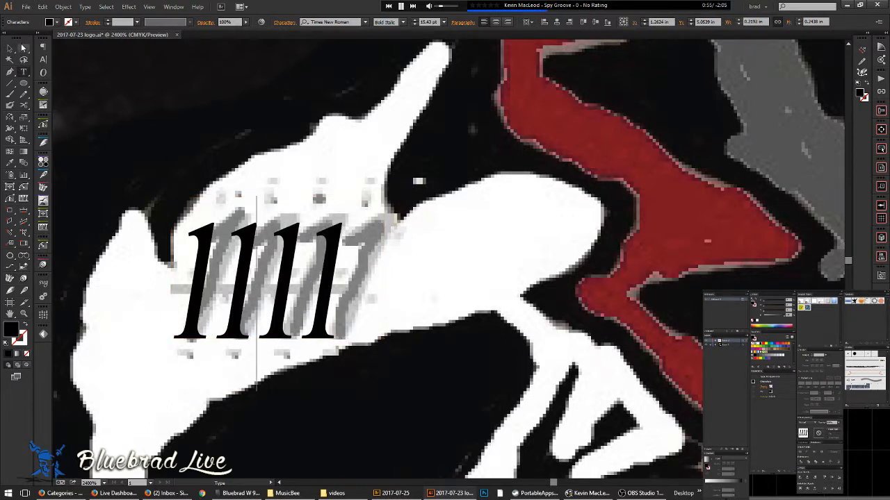
key(Escape)
drag(348, 295, 373, 295)
click(395, 412)
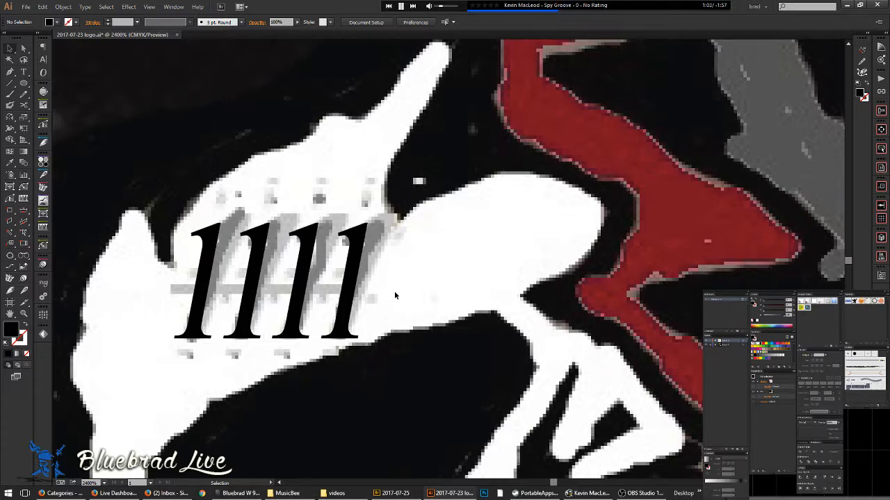
scroll(394, 295, down, 4)
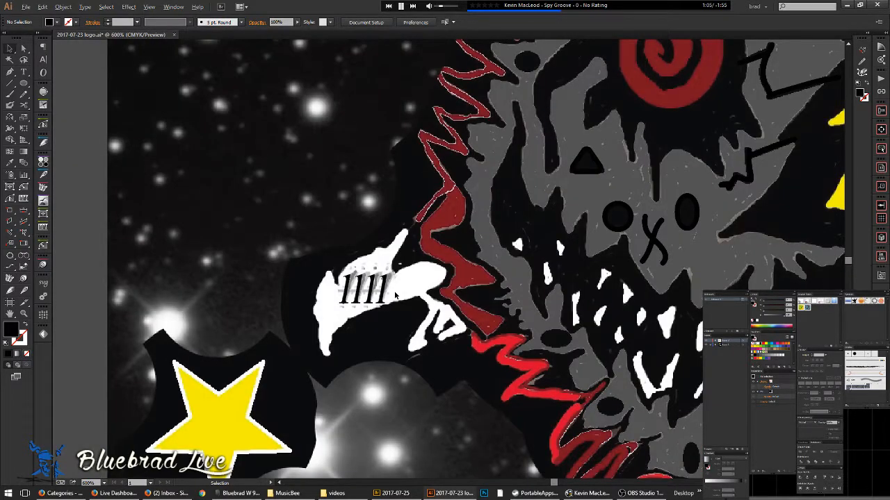
- Pencil-trace the red zigzag's outer edge up the right side and down to its tip
key(space)
drag(408, 323, 291, 403)
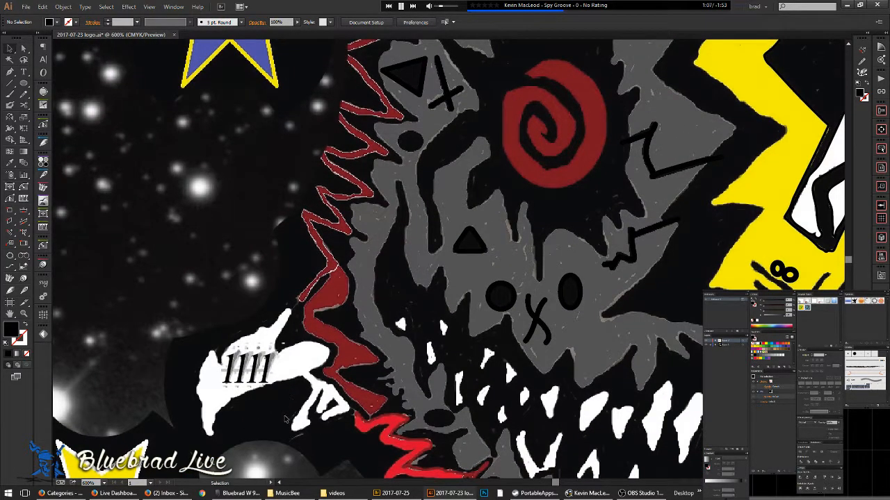
key(space)
drag(362, 349, 334, 304)
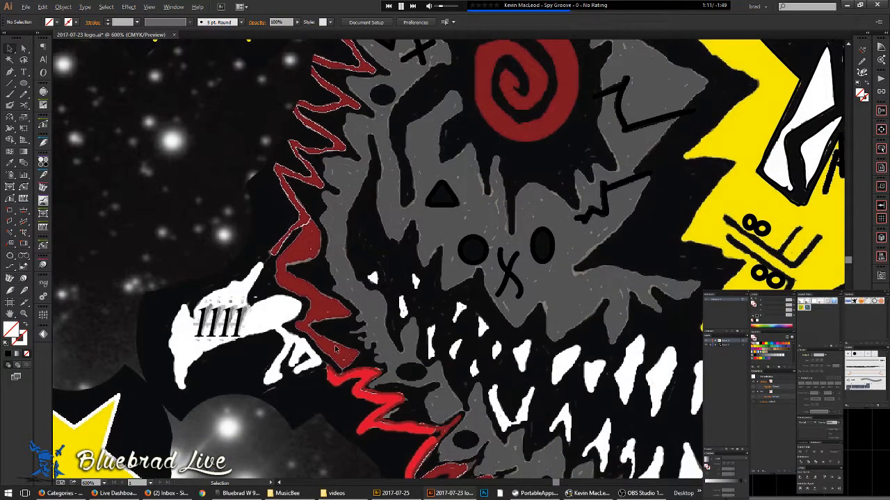
scroll(337, 349, up, 2)
key(n)
scroll(306, 351, up, 1)
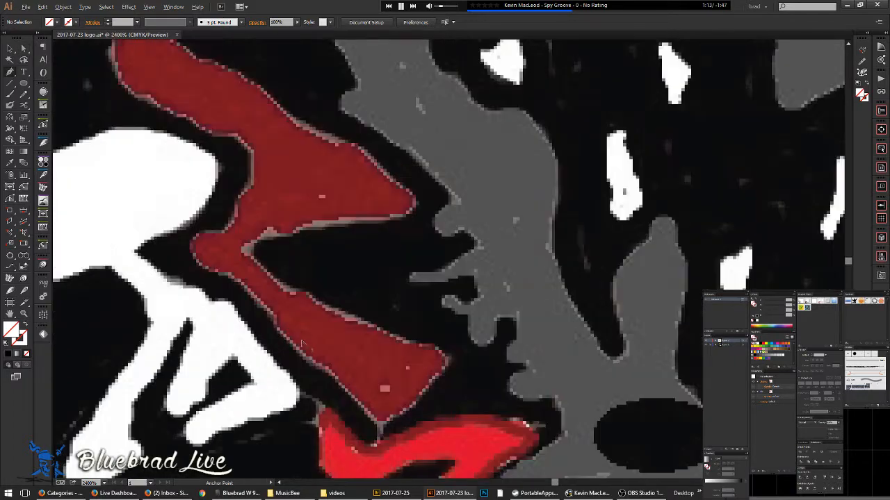
mouse_move(301, 347)
mouse_down()
mouse_move(362, 404)
mouse_move(402, 415)
mouse_move(445, 381)
mouse_move(443, 349)
mouse_move(302, 291)
mouse_move(265, 262)
mouse_move(268, 236)
mouse_move(410, 211)
mouse_move(415, 184)
mouse_move(255, 78)
mouse_move(186, 50)
mouse_up()
mouse_move(225, 78)
mouse_down()
mouse_move(494, 345)
mouse_move(455, 315)
mouse_up()
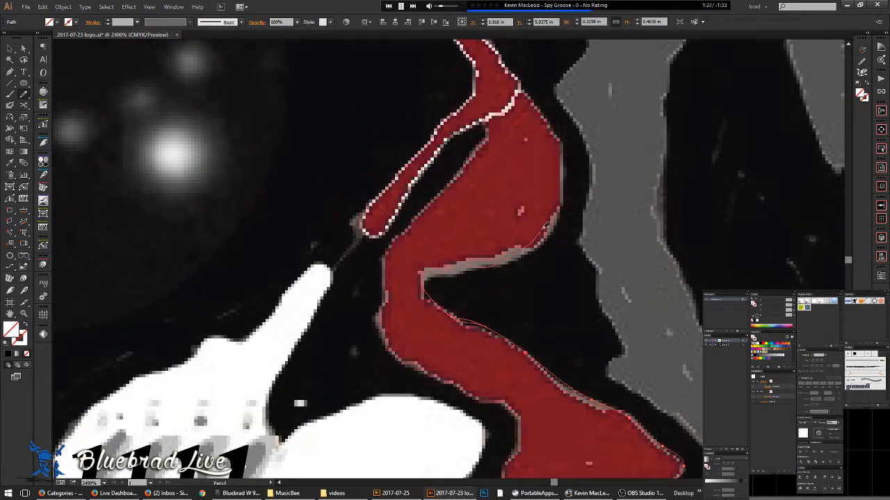
mouse_move(565, 174)
mouse_down()
mouse_move(551, 119)
mouse_move(514, 74)
mouse_move(547, 163)
mouse_move(574, 310)
mouse_move(575, 381)
mouse_move(593, 403)
mouse_move(483, 231)
mouse_move(483, 222)
mouse_move(623, 273)
mouse_move(641, 269)
mouse_move(642, 251)
mouse_move(586, 176)
mouse_move(543, 142)
mouse_move(536, 116)
mouse_move(585, 136)
mouse_up()
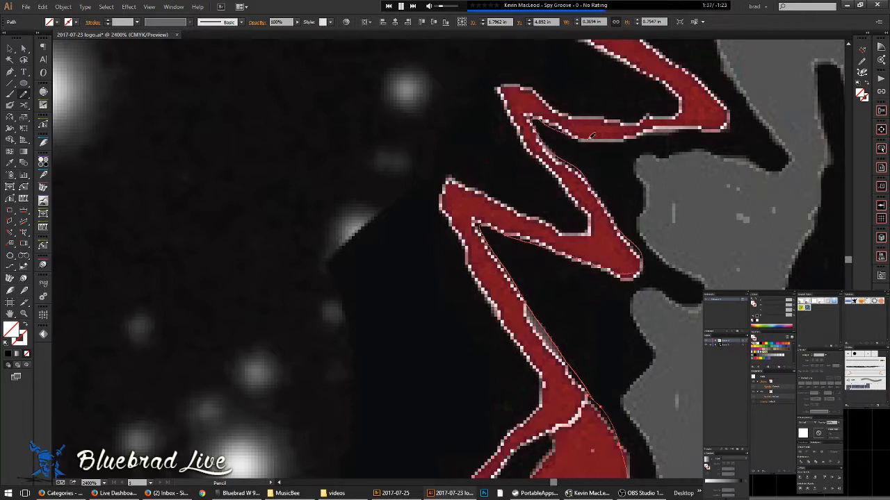
mouse_move(641, 129)
mouse_down()
mouse_move(727, 130)
mouse_move(736, 121)
mouse_move(730, 104)
mouse_move(686, 76)
mouse_move(705, 90)
mouse_move(699, 186)
mouse_move(517, 292)
mouse_move(454, 369)
mouse_move(361, 404)
mouse_up()
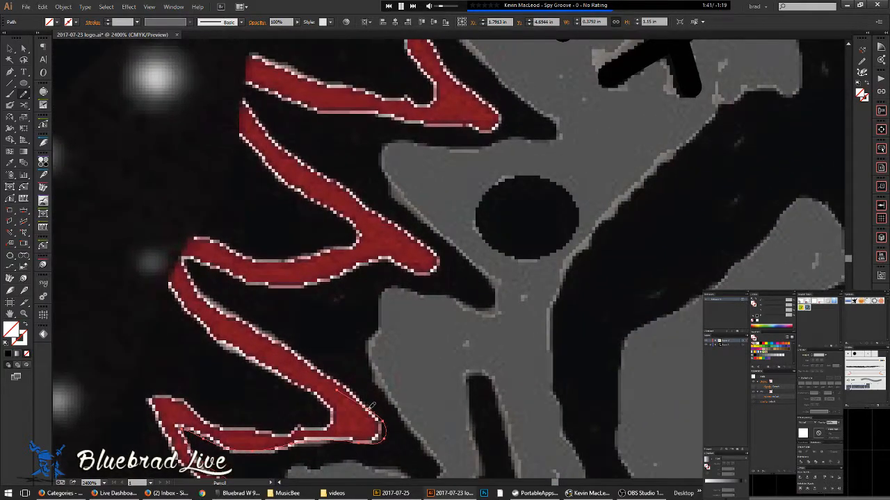
- Trace the zigzag's inner edge, around its tips and back up
drag(215, 297, 189, 251)
mouse_move(364, 263)
mouse_down()
mouse_move(389, 260)
mouse_move(424, 275)
mouse_move(442, 266)
mouse_move(442, 252)
mouse_move(294, 159)
mouse_move(238, 90)
mouse_move(254, 84)
mouse_move(357, 109)
mouse_up()
mouse_move(427, 123)
mouse_down()
mouse_move(508, 117)
mouse_move(479, 91)
mouse_move(490, 117)
mouse_move(393, 257)
mouse_up()
mouse_move(330, 263)
mouse_down()
mouse_move(412, 263)
mouse_move(410, 249)
mouse_move(352, 205)
mouse_move(296, 123)
mouse_move(264, 89)
mouse_up()
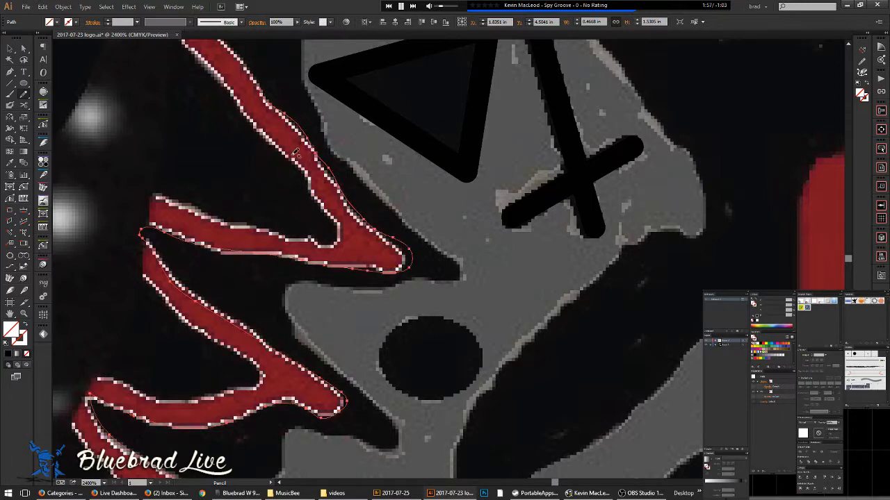
scroll(427, 252, up, 2)
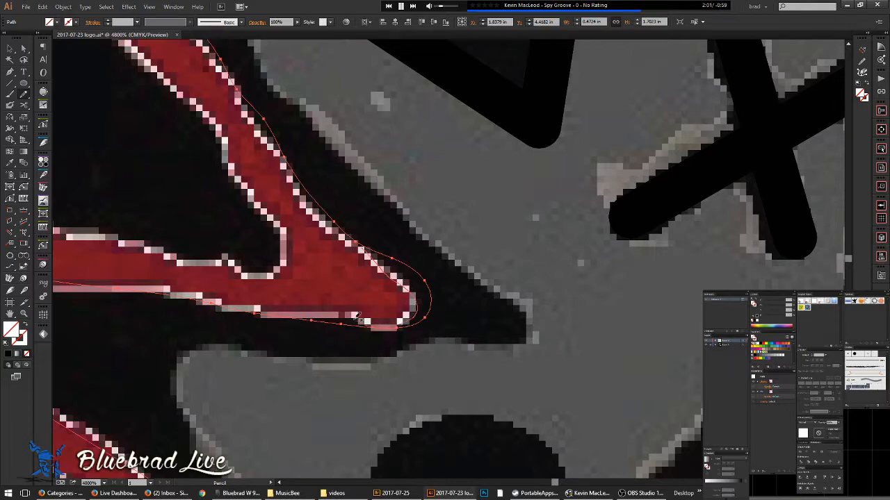
scroll(303, 316, down, 2)
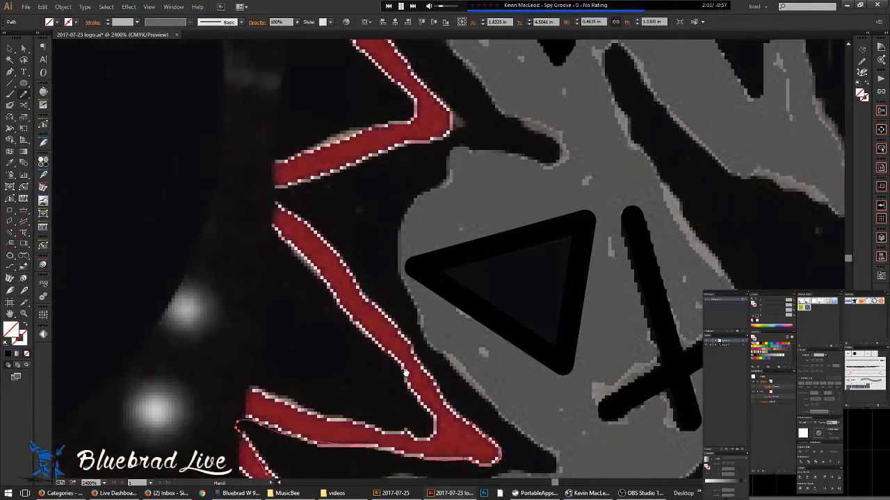
scroll(411, 373, down, 3)
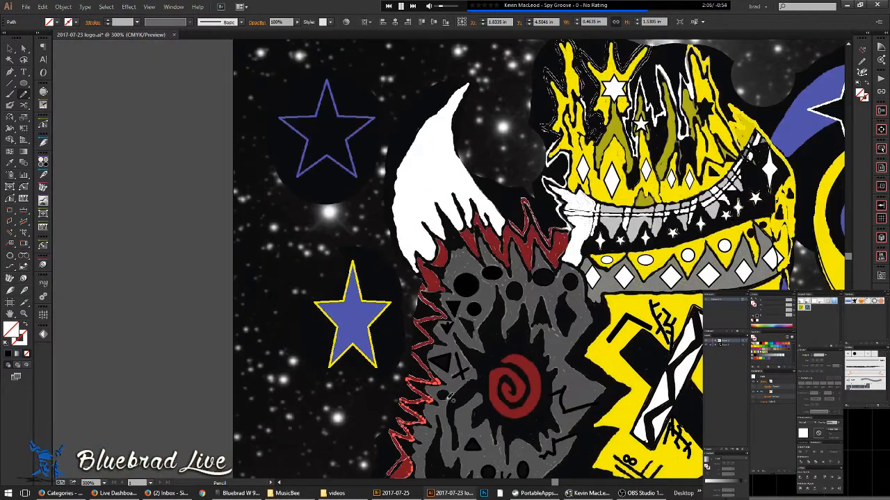
drag(448, 397, 364, 210)
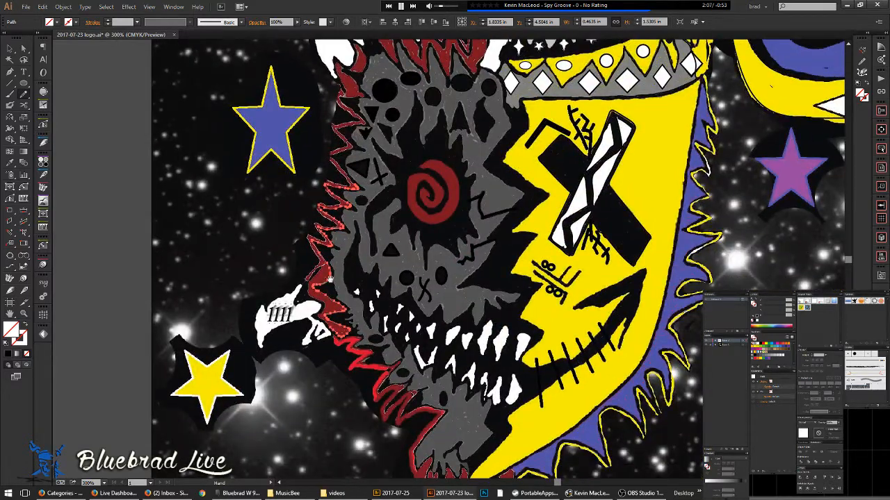
- Redraw the red path's left edge from the bend up around its upper-left tip
scroll(359, 321, up, 3)
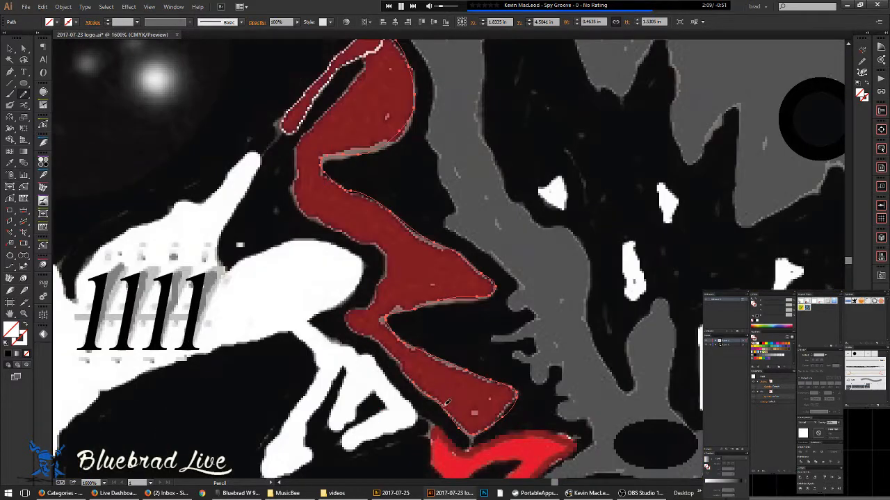
mouse_move(387, 343)
mouse_down()
mouse_move(346, 317)
mouse_move(354, 303)
mouse_move(379, 292)
mouse_up()
mouse_move(375, 240)
mouse_down()
mouse_move(352, 237)
mouse_move(300, 202)
mouse_move(300, 143)
mouse_up()
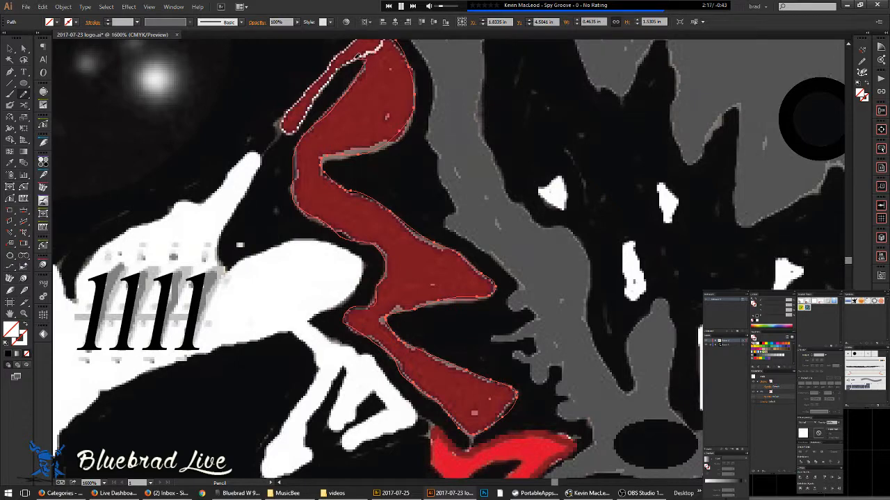
drag(278, 125, 304, 89)
drag(332, 60, 327, 63)
scroll(296, 104, up, 2)
- Reshape the path's lower-left edge and the zigzag limb's left edge
drag(334, 122, 333, 263)
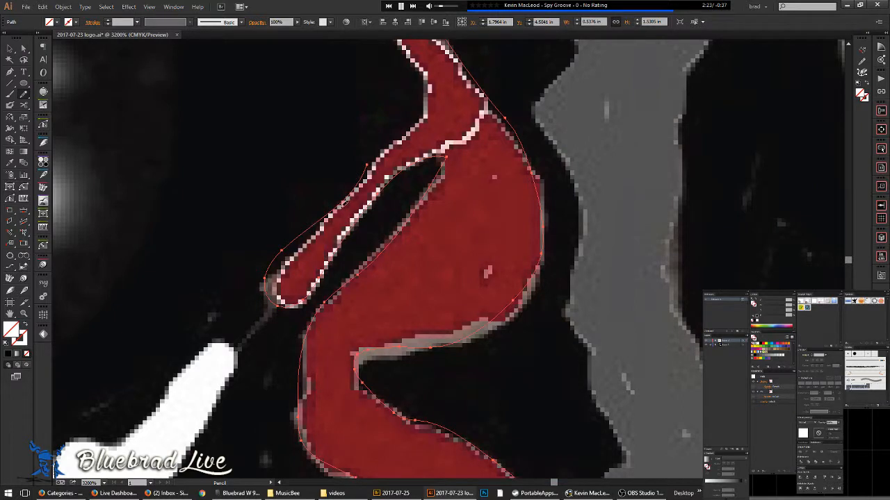
drag(287, 264, 278, 303)
mouse_move(347, 199)
mouse_down()
mouse_move(346, 222)
mouse_move(270, 343)
mouse_up()
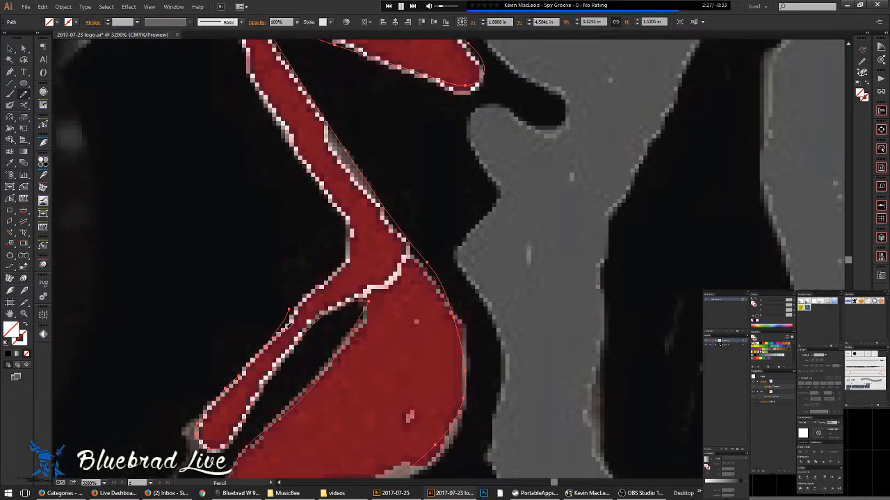
mouse_move(338, 269)
mouse_down()
mouse_move(340, 206)
mouse_move(268, 107)
mouse_up()
drag(246, 60, 342, 267)
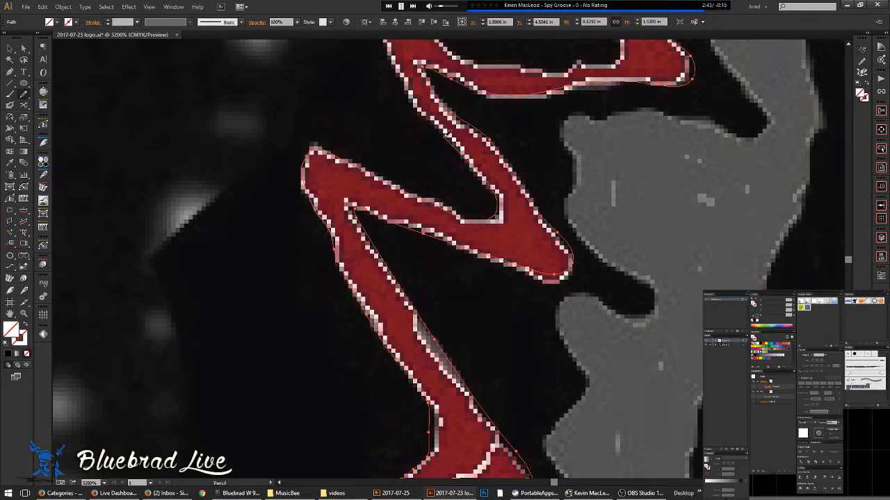
- Trace the next arm's lower inner edge up the right red arm and back along its lower edge
drag(401, 63, 354, 291)
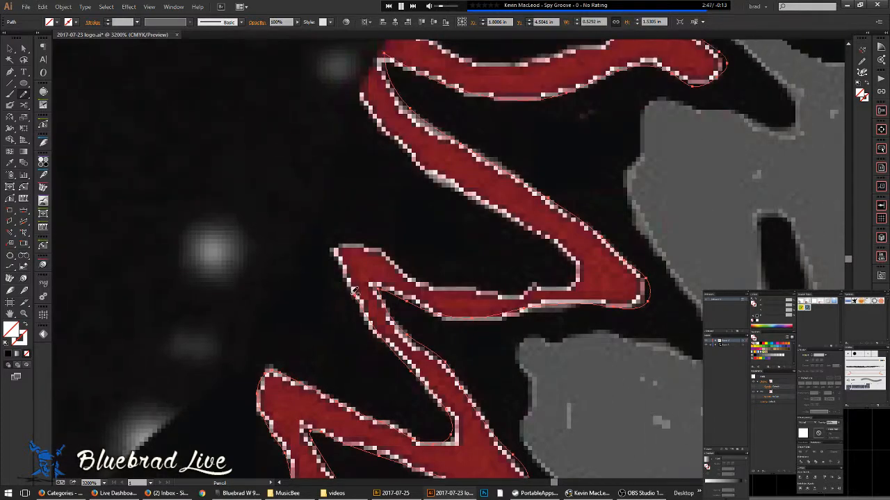
mouse_move(375, 253)
mouse_down()
mouse_move(420, 282)
mouse_move(488, 294)
mouse_move(582, 282)
mouse_move(578, 262)
mouse_move(555, 239)
mouse_move(408, 147)
mouse_move(368, 97)
mouse_move(367, 52)
mouse_move(370, 267)
mouse_move(355, 234)
mouse_move(361, 197)
mouse_move(371, 182)
mouse_move(403, 193)
mouse_up()
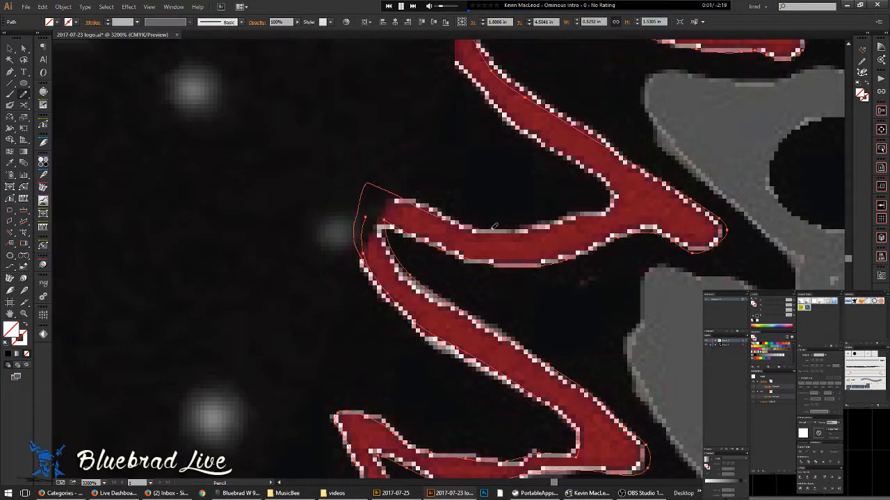
mouse_move(586, 212)
mouse_down()
mouse_move(616, 199)
mouse_move(615, 182)
mouse_move(494, 93)
mouse_move(462, 59)
mouse_move(488, 256)
mouse_move(442, 208)
mouse_move(426, 145)
mouse_move(439, 120)
mouse_move(590, 176)
mouse_move(714, 200)
mouse_move(727, 186)
mouse_move(723, 164)
mouse_move(682, 100)
mouse_move(635, 61)
mouse_up()
mouse_move(648, 124)
mouse_down()
mouse_move(673, 213)
mouse_move(695, 403)
mouse_up()
mouse_move(681, 336)
mouse_down()
mouse_move(614, 246)
mouse_move(502, 145)
mouse_move(480, 84)
mouse_move(577, 103)
mouse_up()
- Trace the upper red arm's inner edge, looping over its top, then select the stray traced path
drag(697, 63, 467, 234)
drag(515, 199, 365, 53)
mouse_move(409, 130)
mouse_down()
mouse_move(499, 376)
mouse_move(447, 280)
mouse_move(446, 245)
mouse_move(483, 272)
mouse_up()
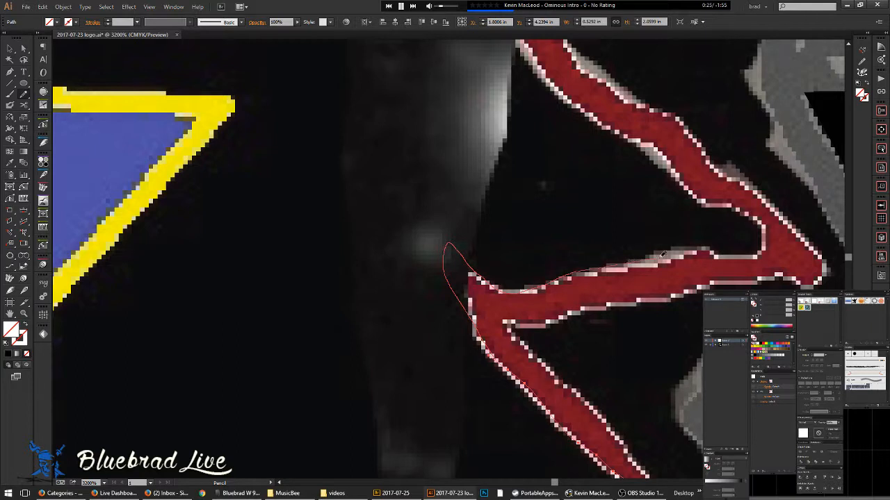
mouse_move(765, 237)
mouse_down()
mouse_move(746, 210)
mouse_move(699, 198)
mouse_move(641, 147)
mouse_move(585, 115)
mouse_move(536, 67)
mouse_move(575, 154)
mouse_move(605, 279)
mouse_move(604, 373)
mouse_move(570, 293)
mouse_move(565, 234)
mouse_up()
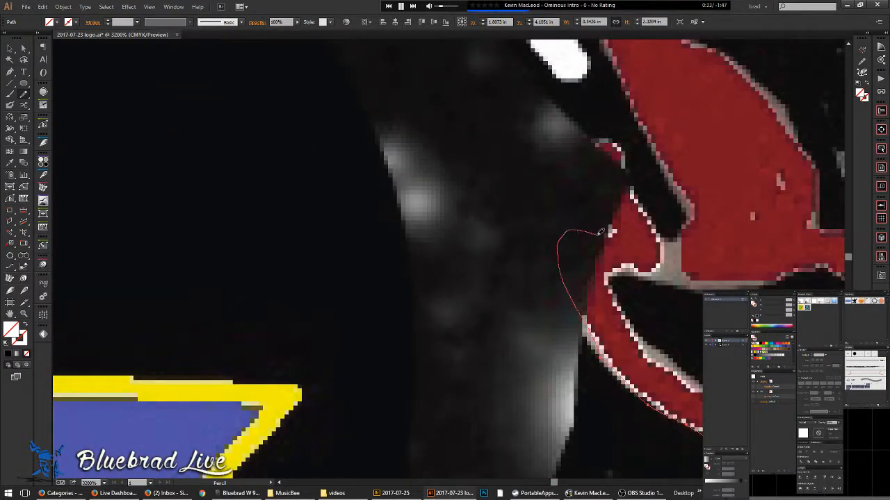
mouse_move(617, 210)
mouse_down()
mouse_move(577, 158)
mouse_move(573, 137)
mouse_move(616, 143)
mouse_move(660, 252)
mouse_up()
drag(617, 301, 678, 379)
drag(701, 430, 702, 431)
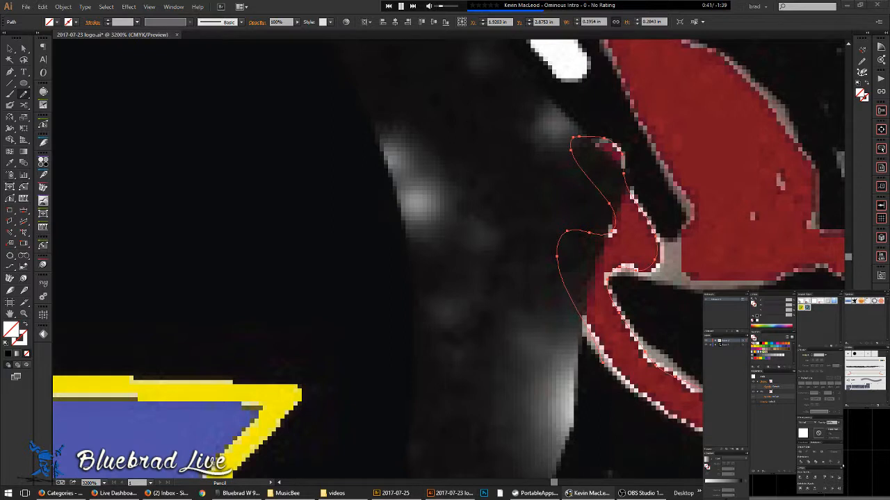
click(497, 6)
click(10, 48)
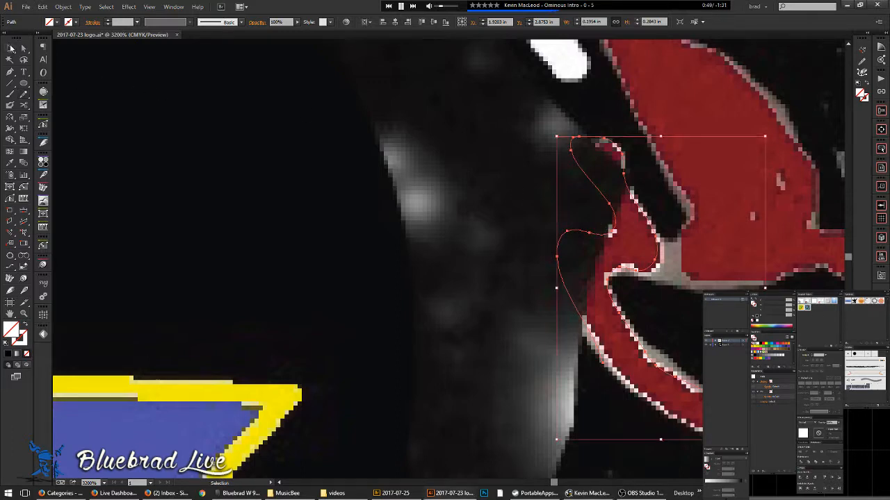
- Delete the stray traced path and bring the whole artwork into view
key(Delete)
scroll(545, 200, down, 6)
drag(587, 326, 452, 203)
- Select the long zigzag path, checking it against the small squiggle in outline view
click(485, 193)
key(ctrl+y)
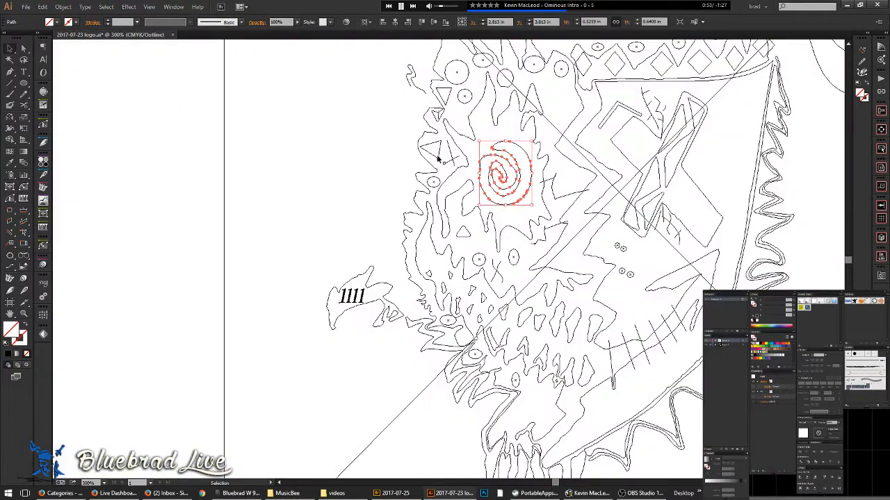
key(a)
click(421, 94)
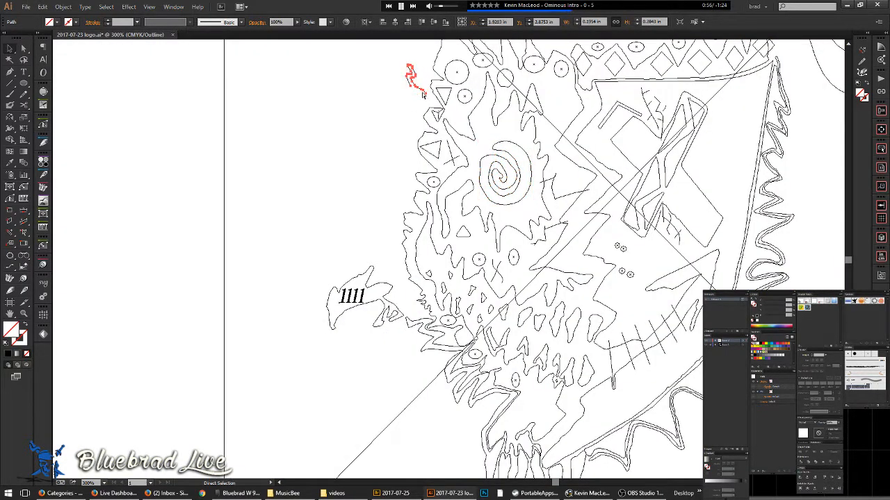
click(436, 161)
key(v)
click(413, 76)
drag(431, 79, 395, 77)
scroll(400, 82, up, 2)
scroll(401, 84, up, 1)
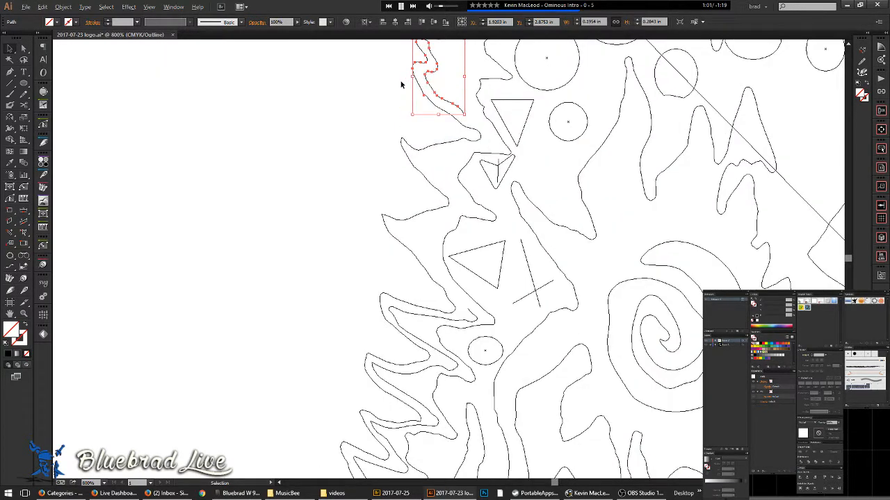
click(442, 110)
scroll(424, 92, up, 6)
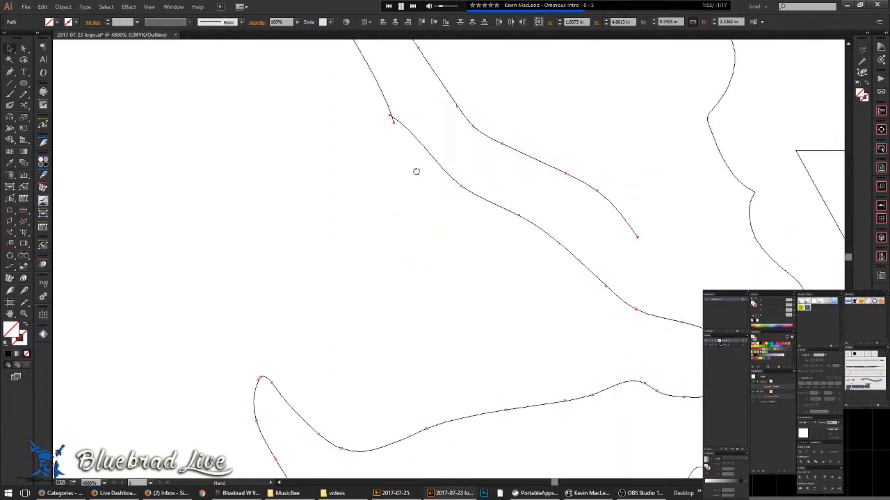
- With the Pencil, redraw the zigzag path along the red arm's lower edge and down the lower shape
key(n)
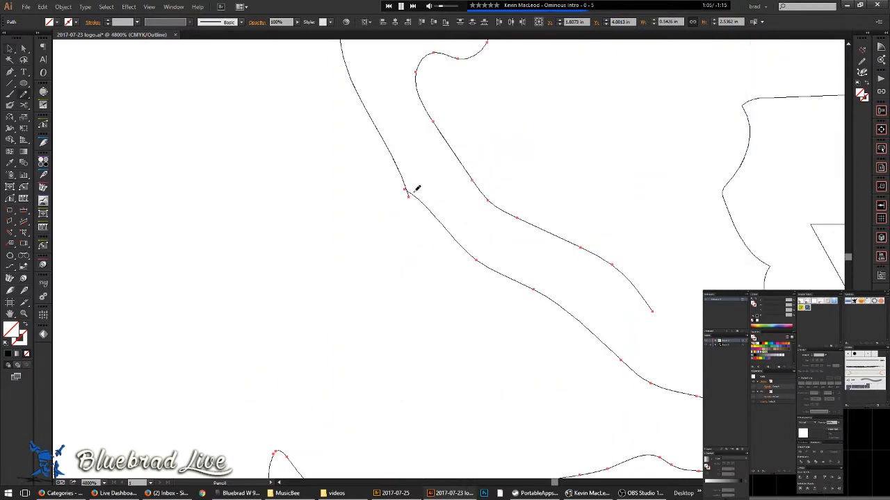
key(v)
scroll(407, 173, down, 6)
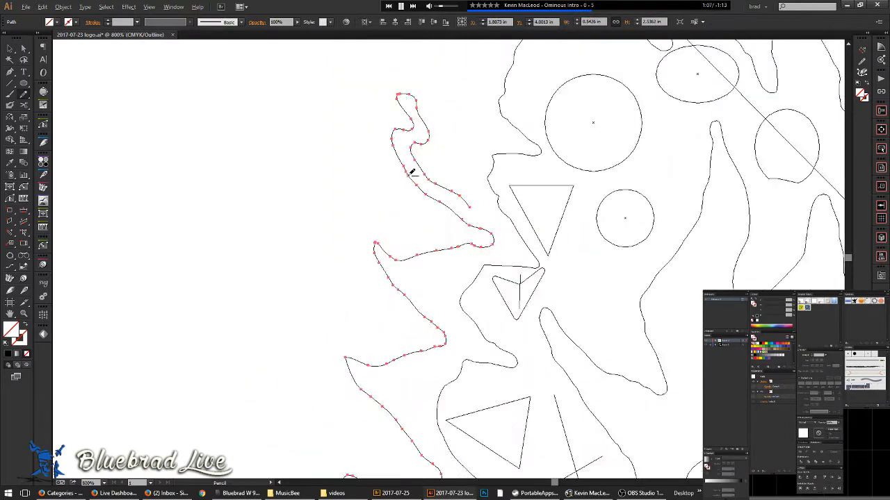
key(n)
key(ctrl+y)
scroll(440, 189, up, 3)
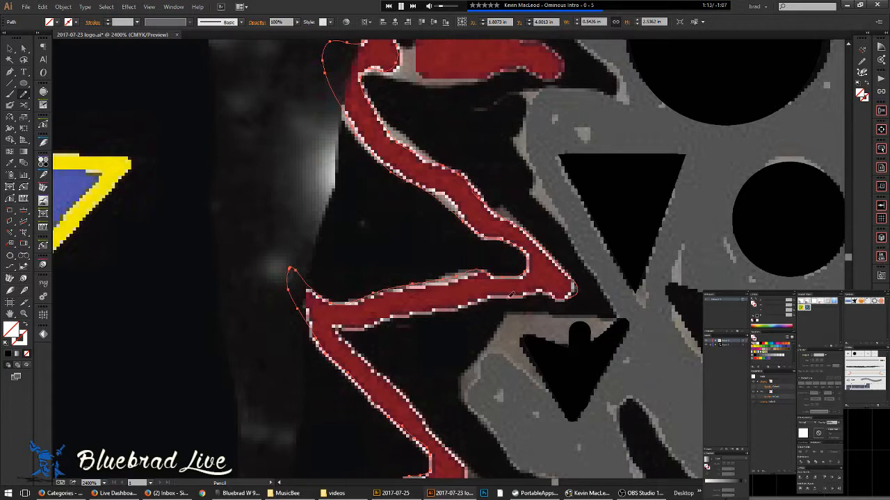
drag(455, 304, 340, 324)
drag(445, 442, 276, 135)
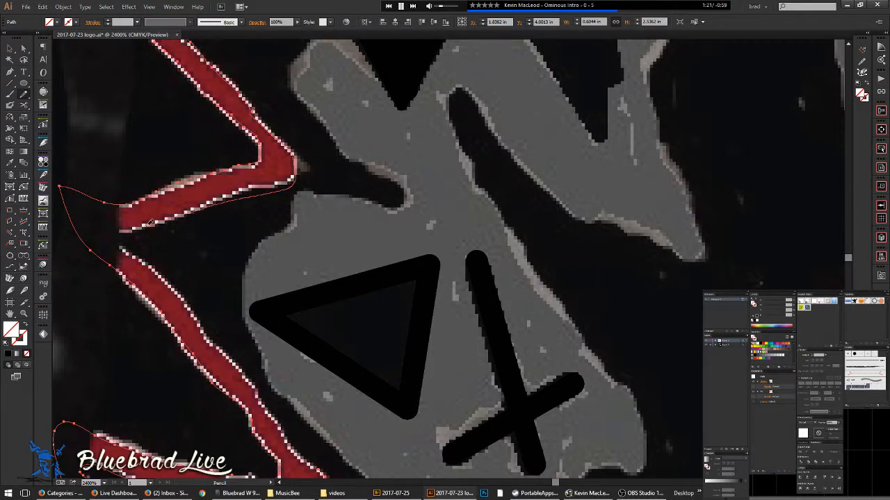
drag(115, 231, 193, 306)
drag(266, 381, 375, 377)
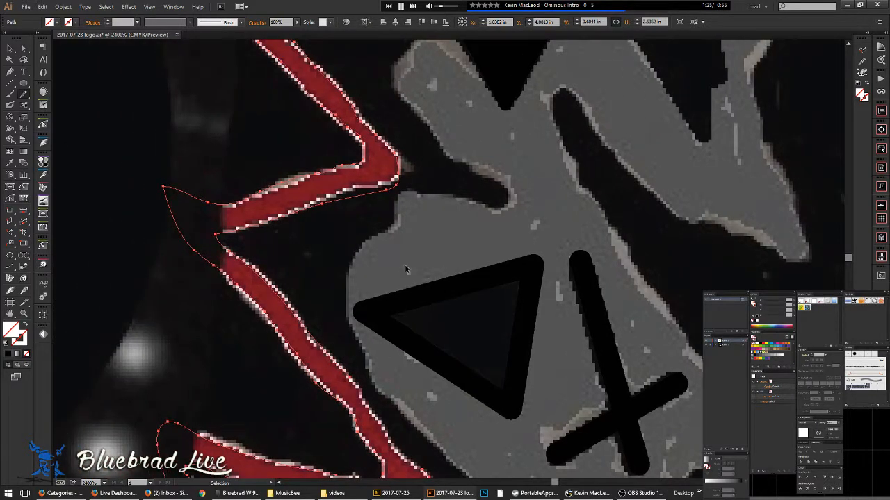
- Redraw the path along the red shape's lower edge and move on to the lower zigzag
key(ctrl+y)
key(ctrl+y)
drag(382, 186, 397, 180)
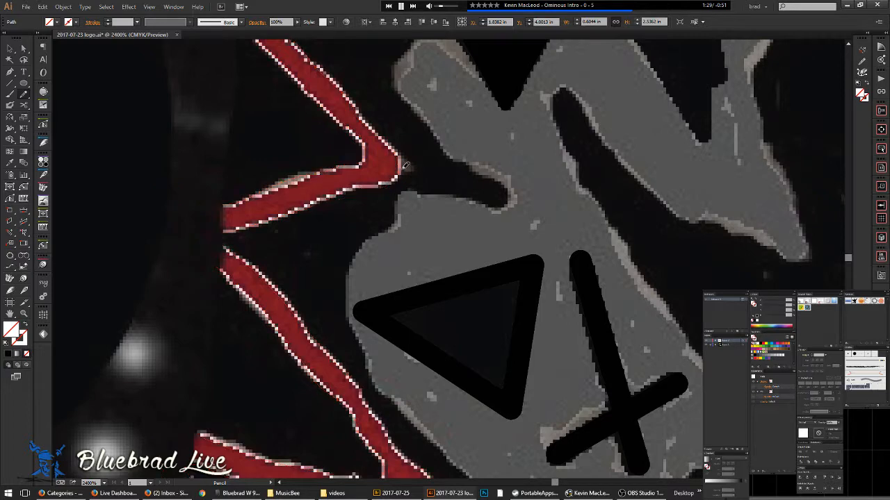
key(alt+space)
click(397, 26)
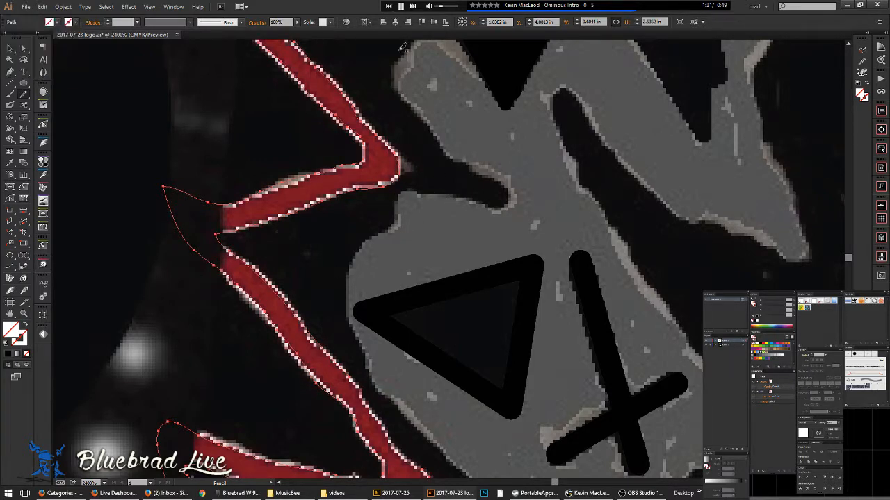
drag(354, 337, 465, 137)
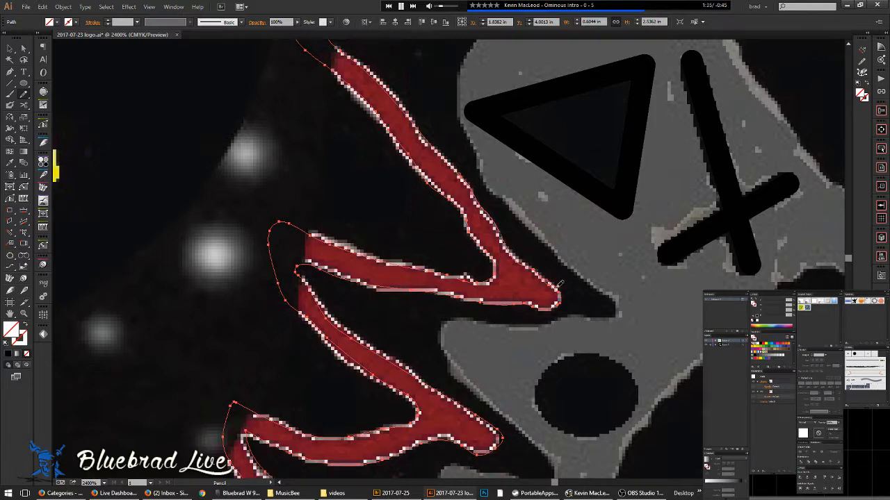
scroll(549, 247, down, 5)
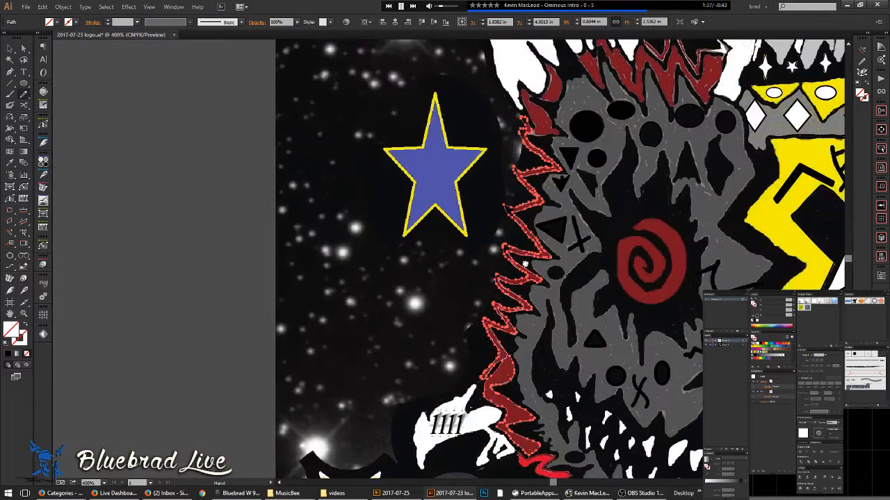
drag(545, 266, 446, 251)
- Deselect the zigzag path and check the tracing in outline view, centring the album cover
key(v)
click(476, 258)
key(ctrl+y)
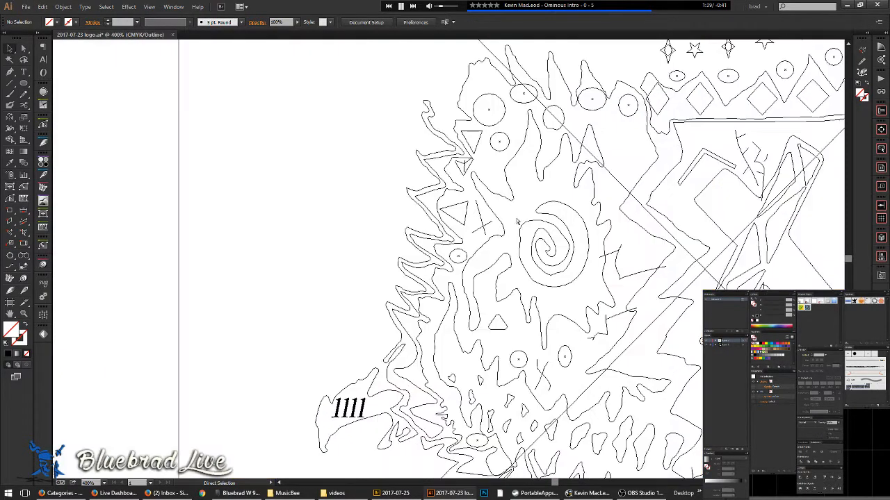
drag(507, 185, 432, 247)
key(ctrl+y)
scroll(502, 217, down, 3)
drag(561, 360, 464, 289)
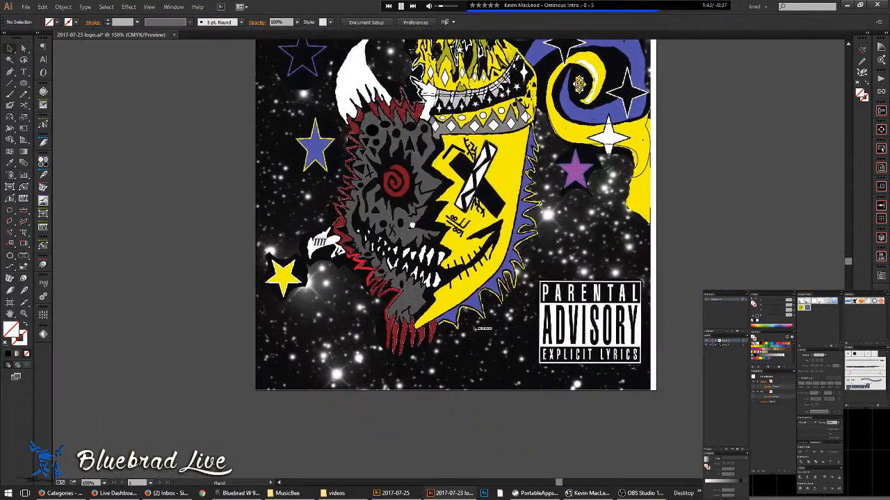
- Select all traced artwork, zoom in, and navigate down to the dark wedge on the grey face
drag(611, 382, 304, 102)
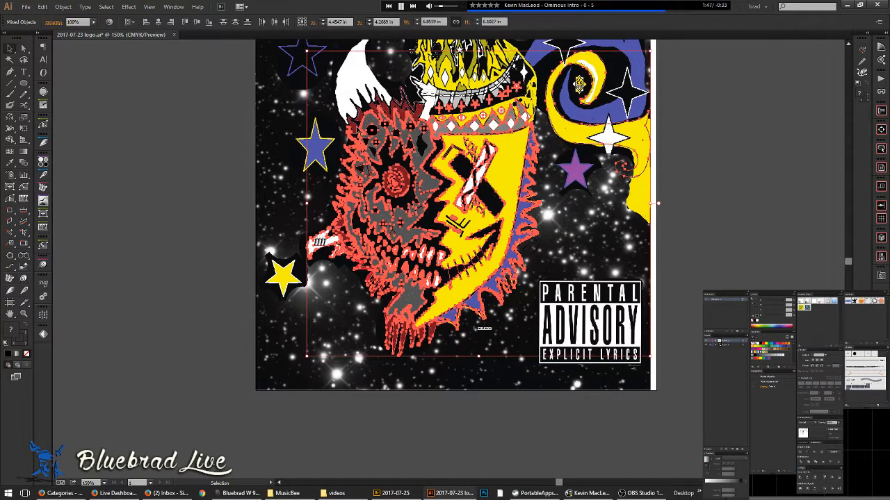
scroll(575, 236, up, 2)
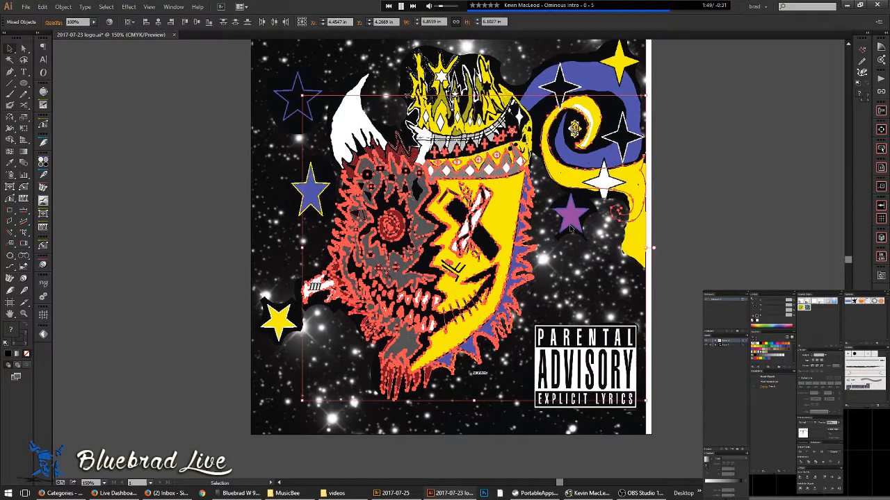
key(ctrl+equal)
key(ctrl+equal)
key(ctrl+equal)
key(ctrl+equal)
drag(316, 414, 532, 151)
drag(474, 374, 496, 250)
key(ctrl+minus)
drag(289, 46, 414, 310)
drag(390, 87, 406, 180)
drag(471, 118, 460, 242)
click(389, 281)
scroll(312, 222, up, 2)
scroll(320, 228, up, 1)
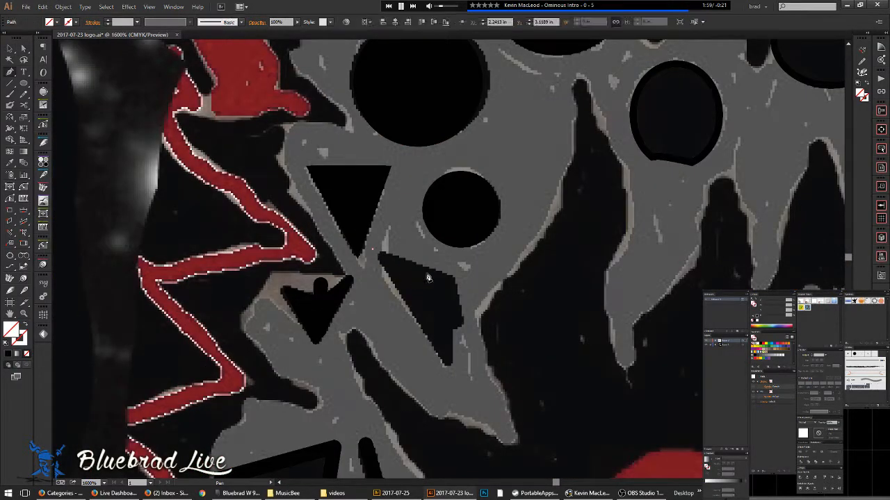
- Continue the wedge path down its right edge to the bottom tip and close it
click(456, 276)
click(452, 330)
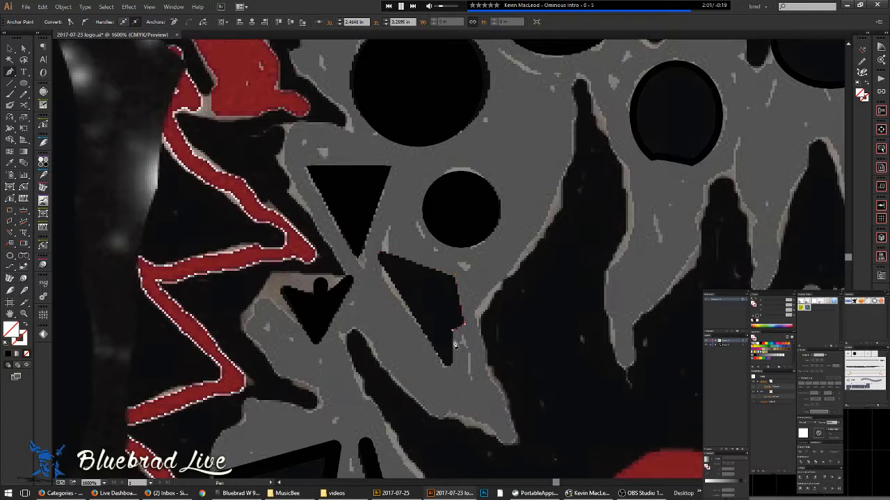
click(452, 371)
click(374, 252)
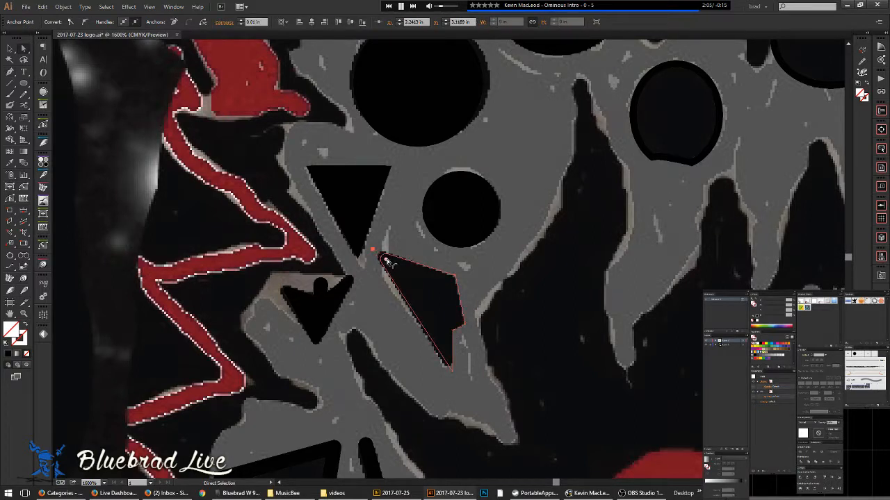
- Nudge the wedge's bottom corner anchor up to fit the dark shape, then deselect
click(382, 258)
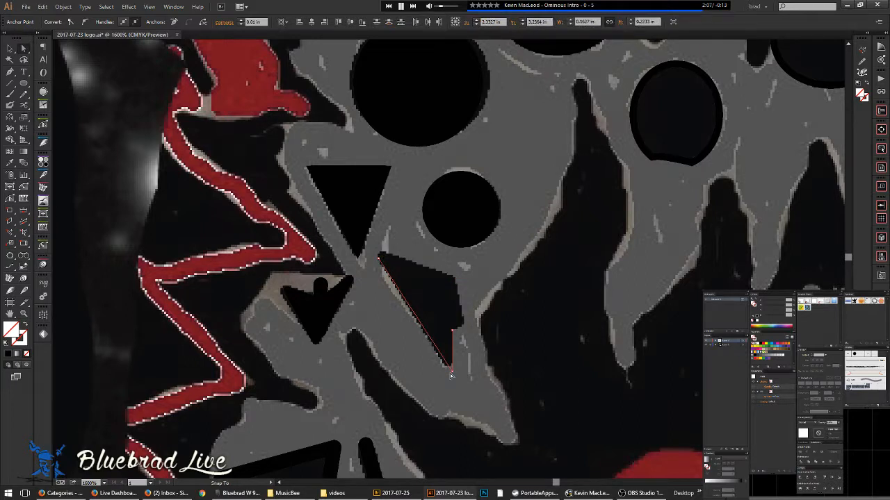
click(450, 371)
drag(451, 373, 448, 365)
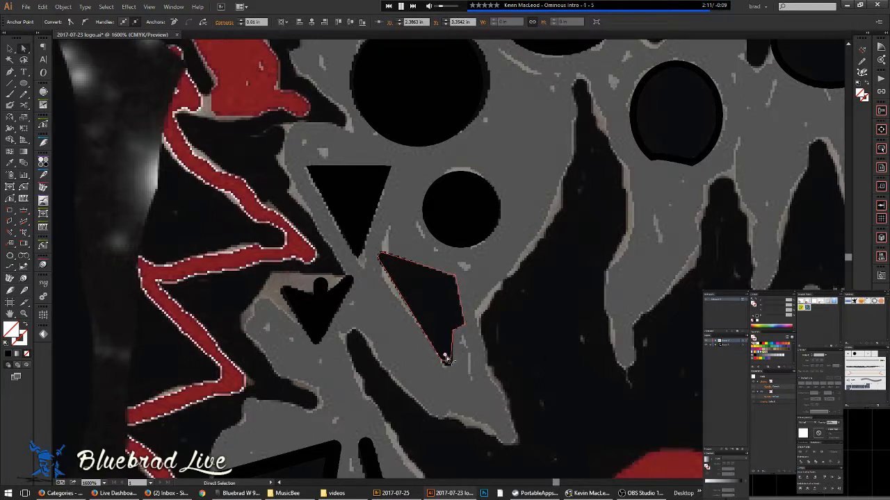
alt+click(445, 359)
scroll(491, 299, down, 3)
key(v)
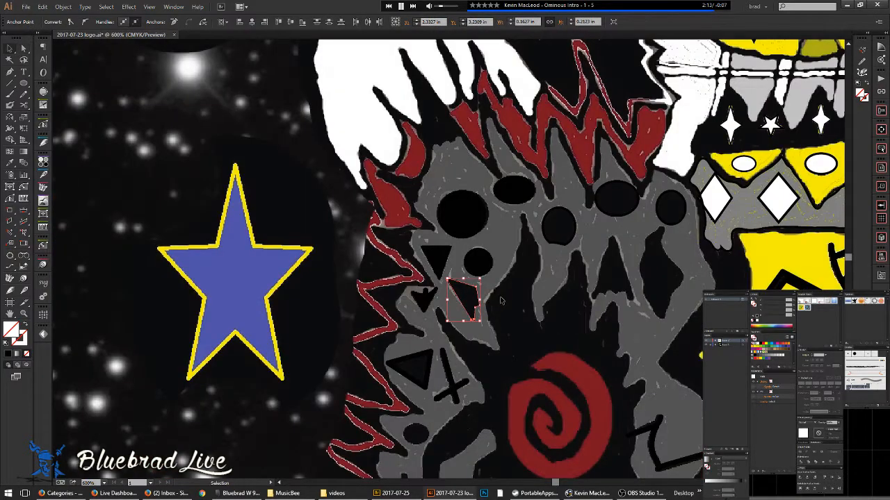
click(513, 303)
drag(520, 306, 317, 291)
scroll(374, 281, down, 2)
- Bring the face markings into view and select the small stroke beside the cross
scroll(374, 281, down, 1)
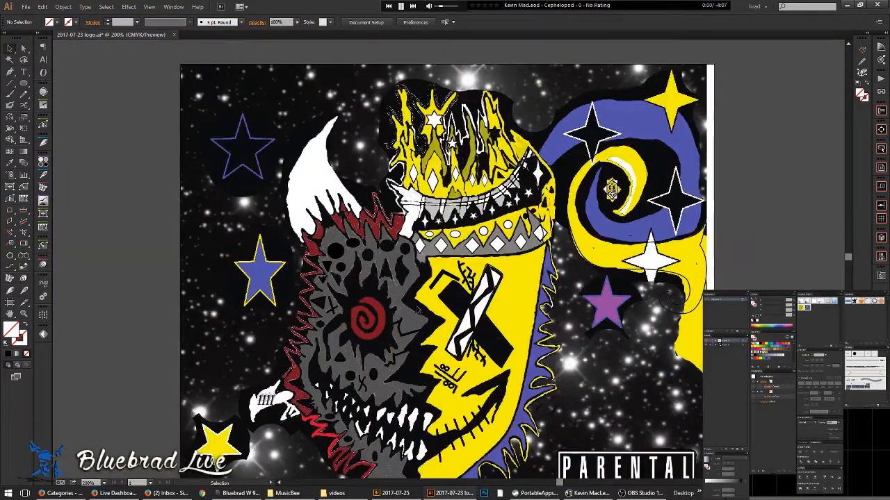
key(ctrl+a)
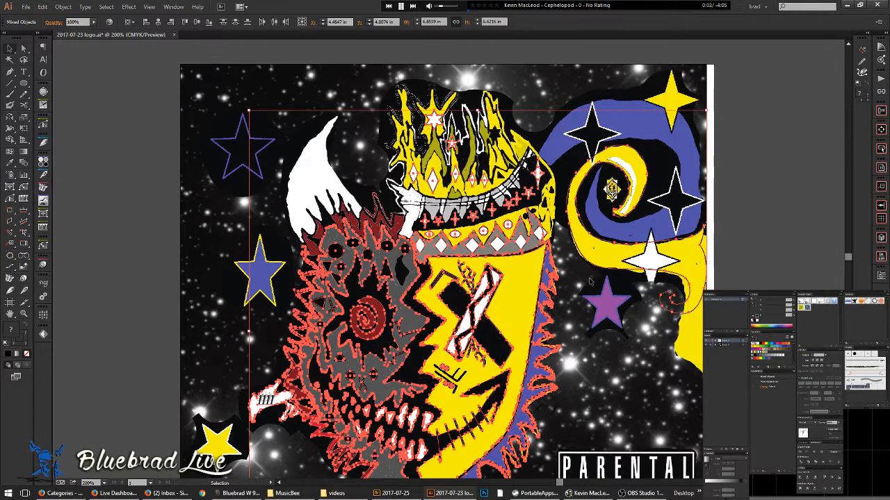
click(565, 305)
scroll(489, 279, up, 2)
drag(460, 406, 489, 241)
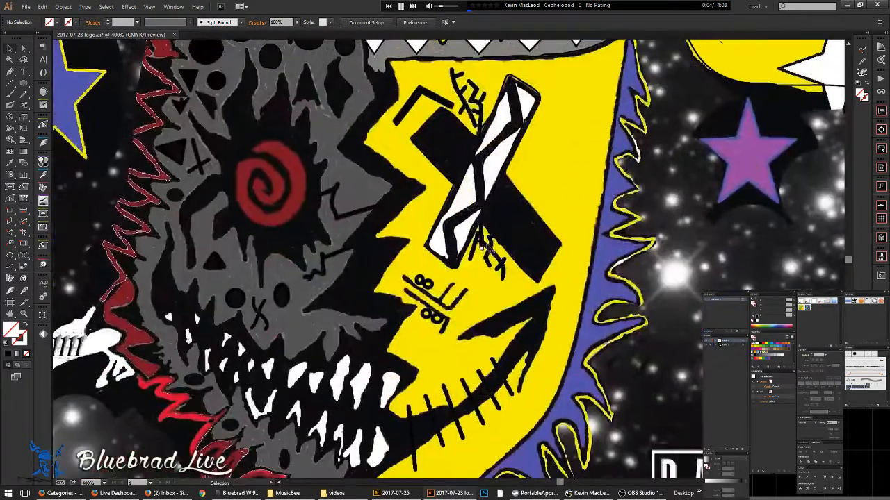
click(496, 254)
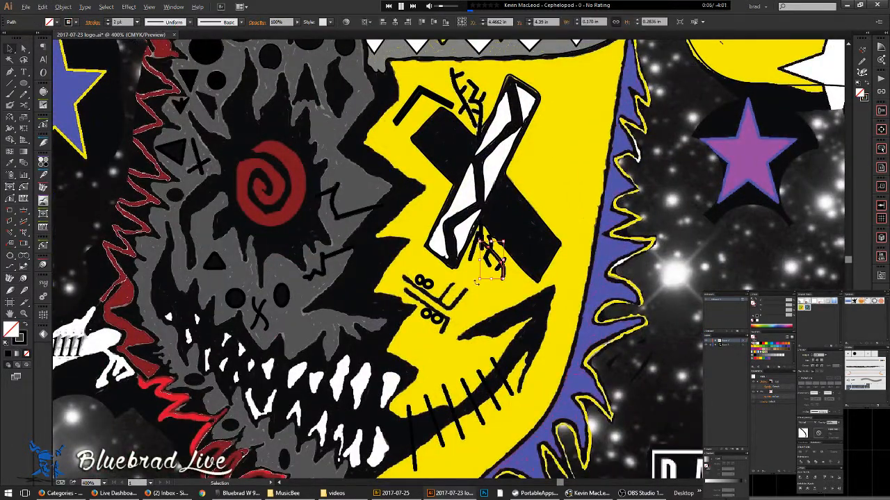
scroll(473, 286, up, 3)
drag(388, 313, 381, 273)
- Trace the long black line and the short black mark on the face with the Pen
key(a)
key(p)
click(263, 222)
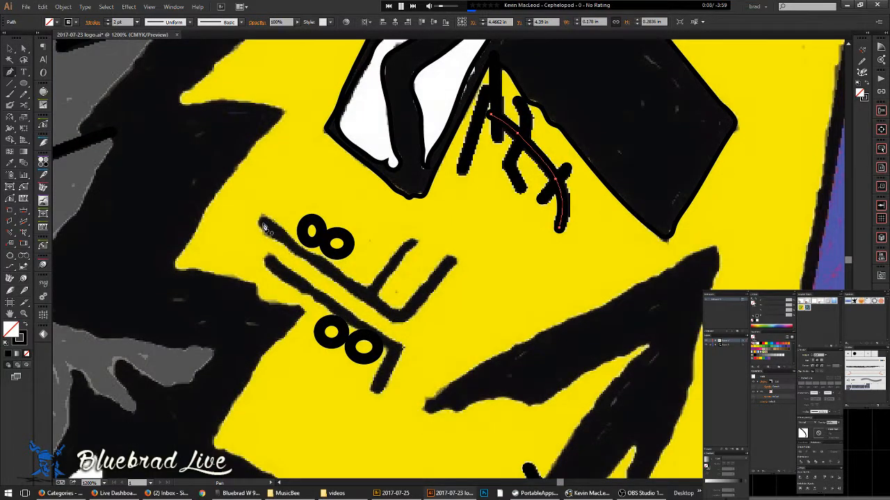
click(401, 321)
click(451, 262)
key(ctrl+shift+a)
click(372, 293)
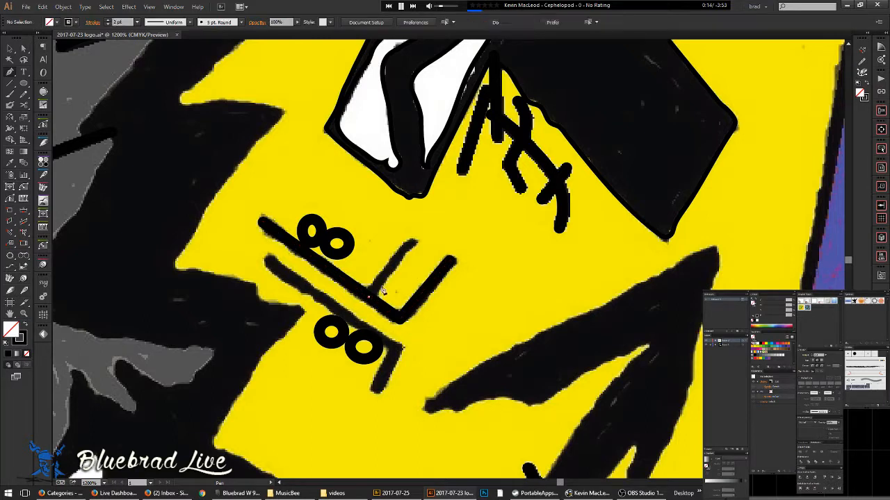
click(413, 244)
ctrl+click(434, 252)
key(space)
- Trace the lower long black line ending at its short downward tick
drag(390, 315, 436, 270)
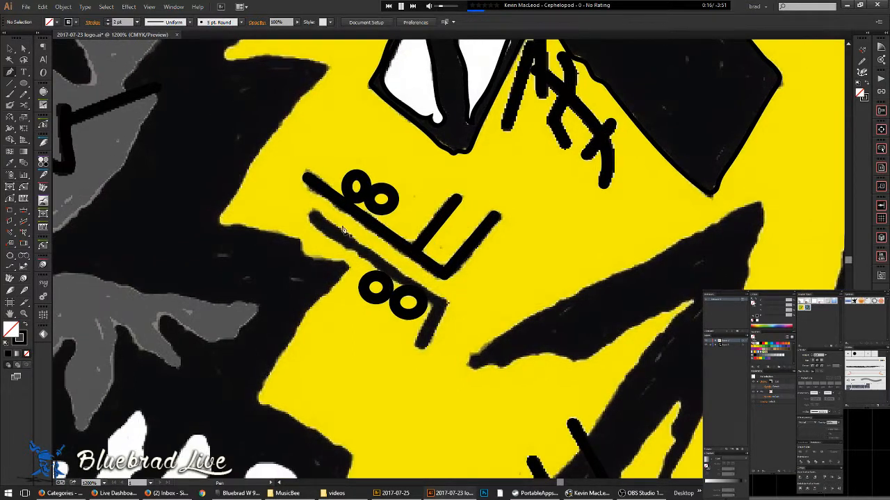
click(312, 216)
click(441, 305)
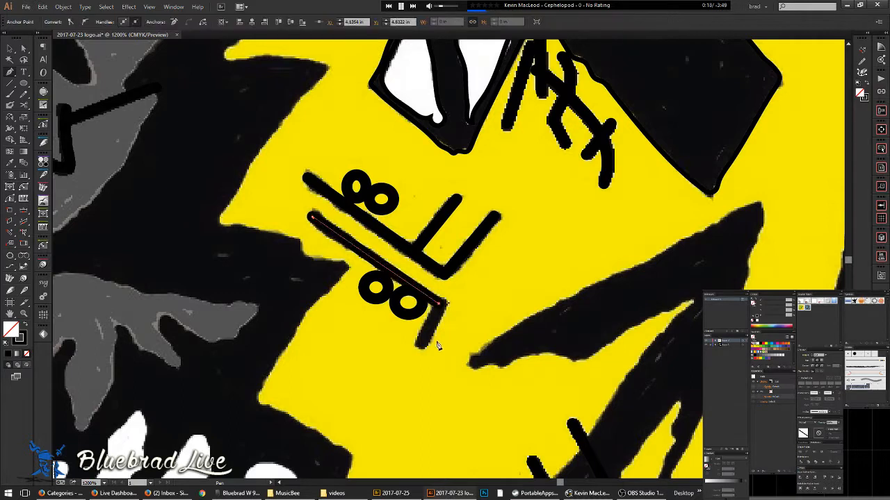
click(421, 347)
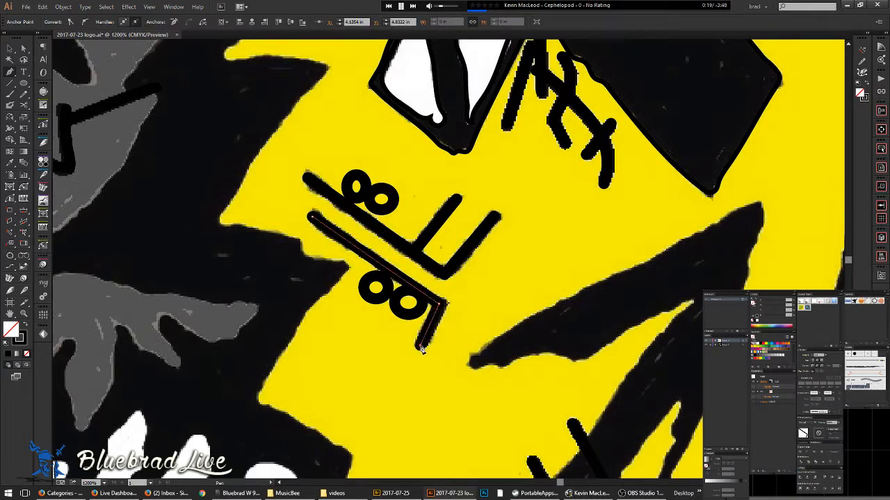
ctrl+click(370, 353)
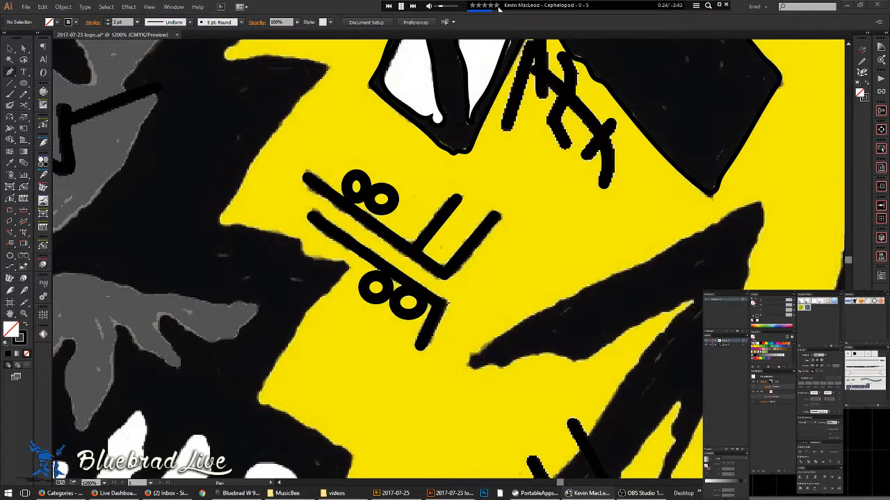
click(10, 49)
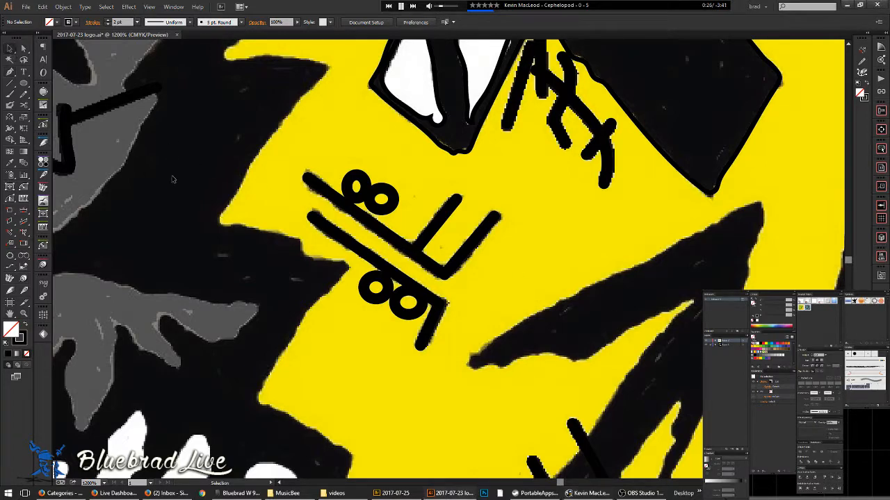
- Compare the traced outlines with the coloured artwork and bring the crown band into view
scroll(542, 275, down, 2)
drag(540, 274, 483, 314)
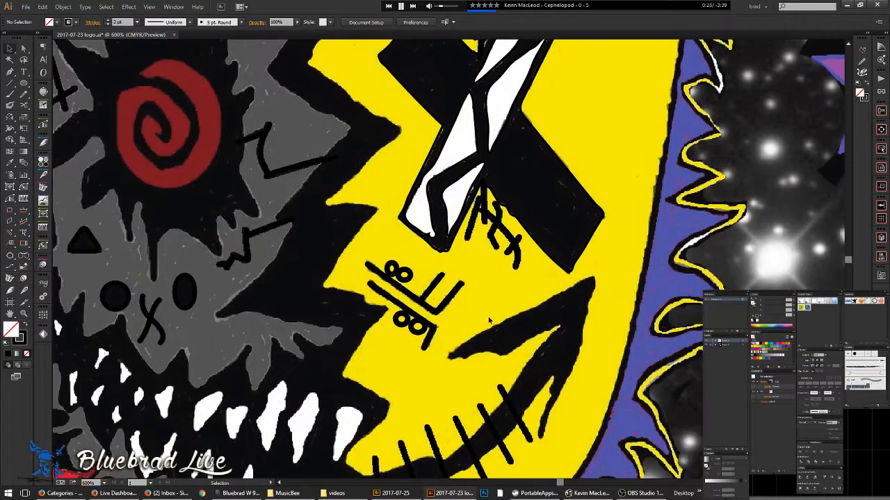
key(ctrl+y)
key(ctrl+y)
key(ctrl+y)
key(ctrl+y)
key(ctrl+y)
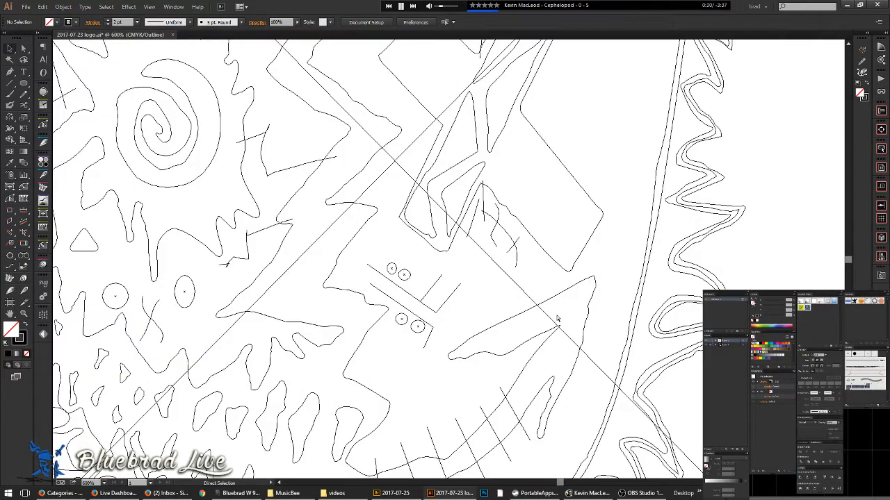
key(ctrl+y)
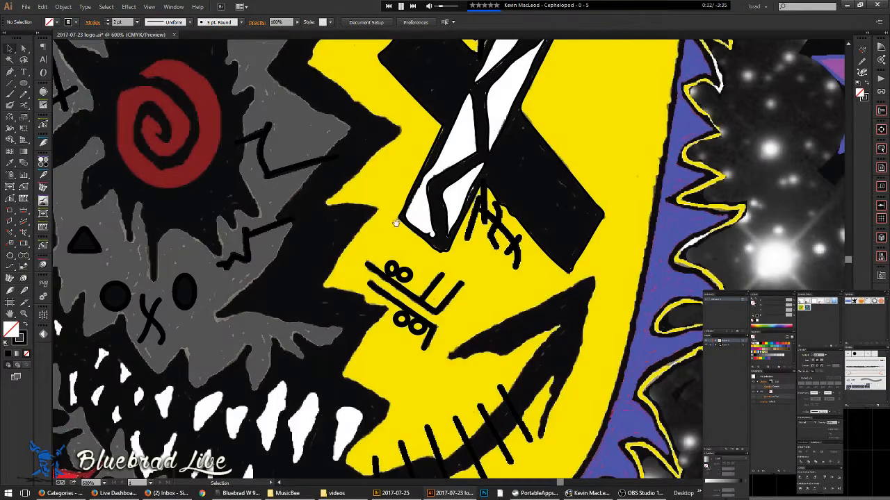
scroll(374, 223, down, 2)
scroll(373, 223, down, 2)
drag(606, 67, 629, 190)
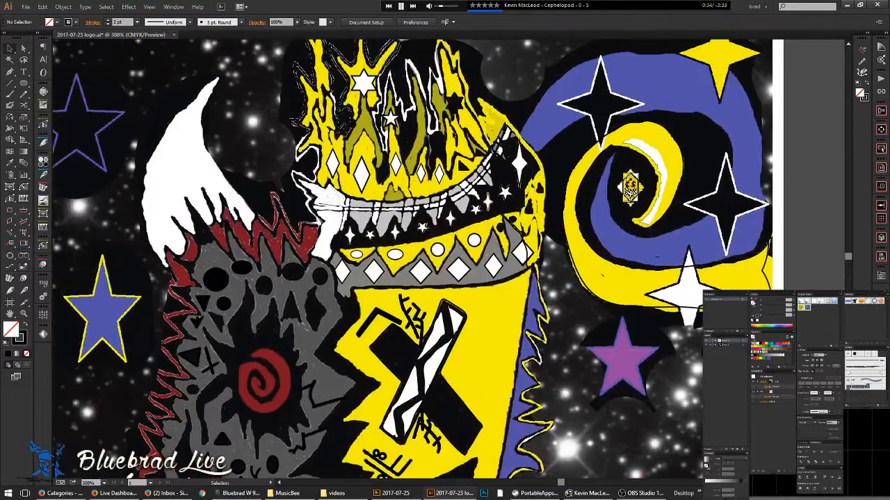
scroll(511, 232, up, 5)
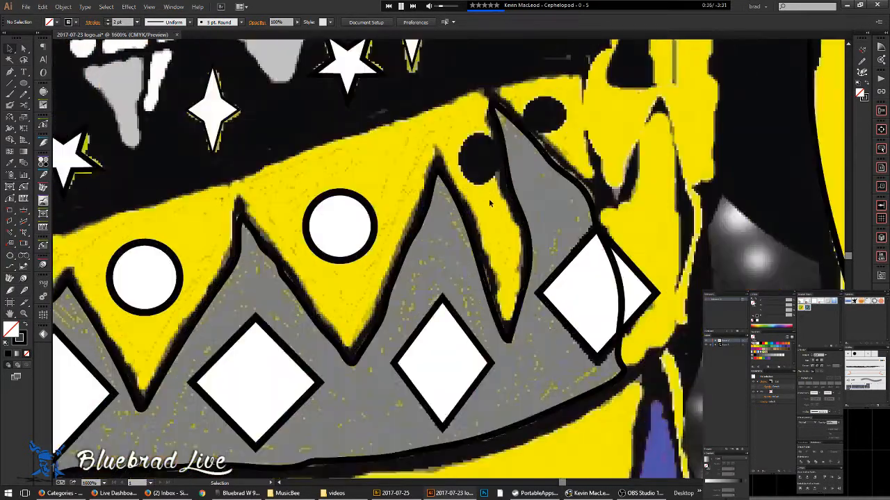
- Draw an ellipse fitted over the black dot at the crown band's right end
key(l)
mouse_move(434, 203)
mouse_down()
mouse_move(457, 238)
mouse_move(457, 228)
mouse_up()
mouse_move(521, 155)
mouse_down()
mouse_move(444, 194)
mouse_move(445, 217)
mouse_up()
- Draw an ellipse over the second black dot and a closed triangular path over the black triangle
drag(502, 154, 430, 219)
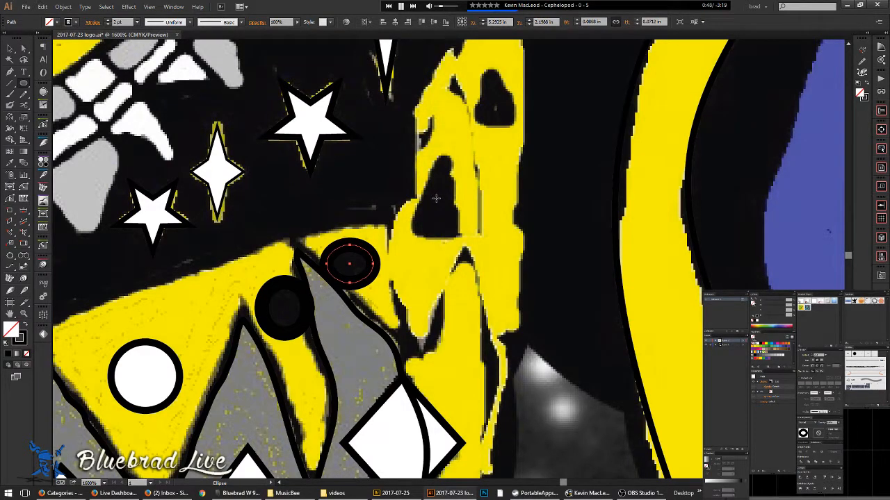
scroll(436, 198, up, 2)
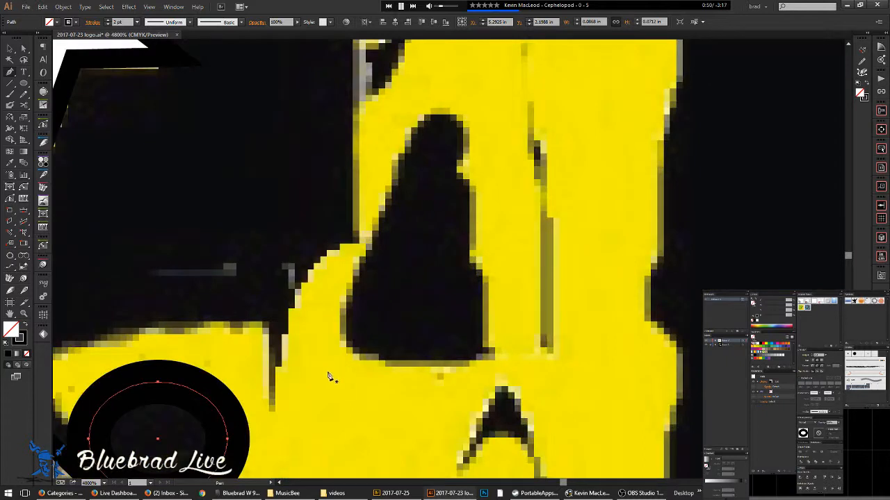
click(442, 89)
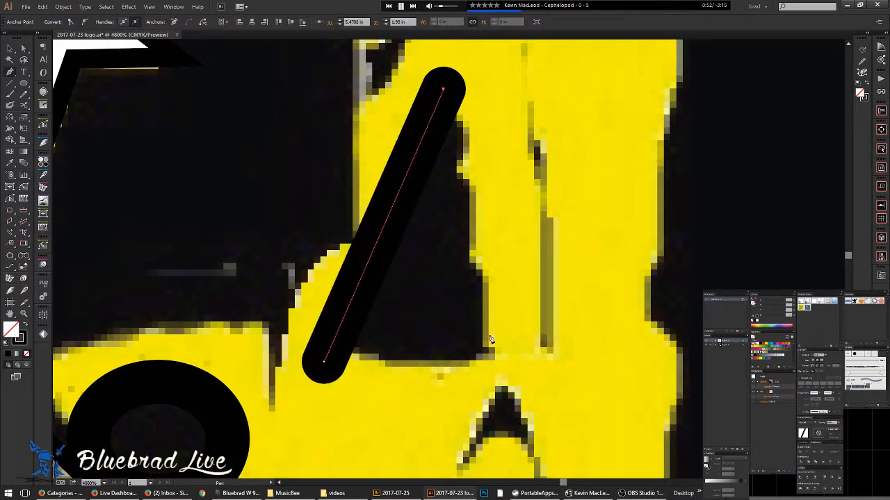
click(494, 358)
click(324, 365)
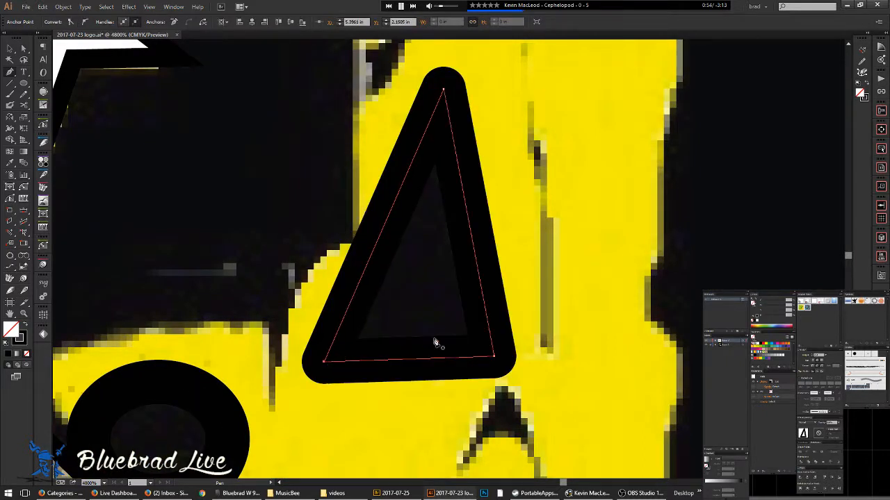
- Zoom around the new paths to inspect them in outline view
scroll(441, 258, down, 4)
scroll(411, 311, down, 1)
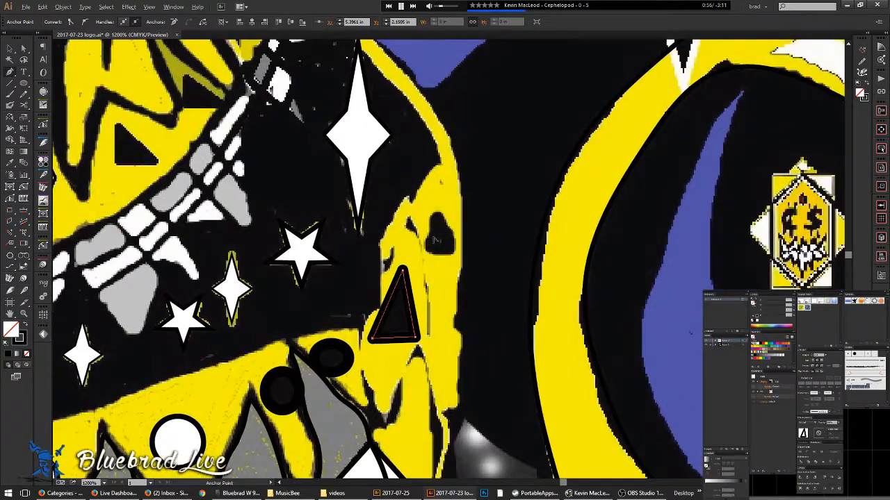
scroll(421, 264, up, 2)
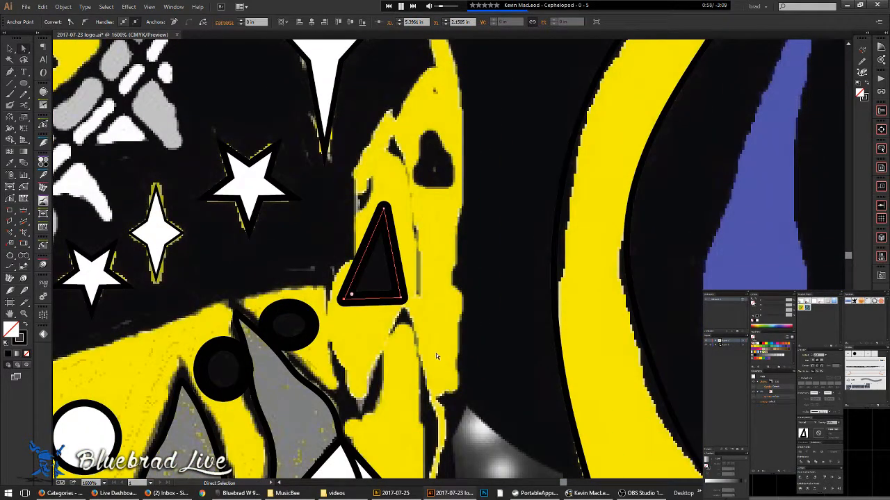
scroll(351, 383, up, 3)
scroll(422, 331, down, 5)
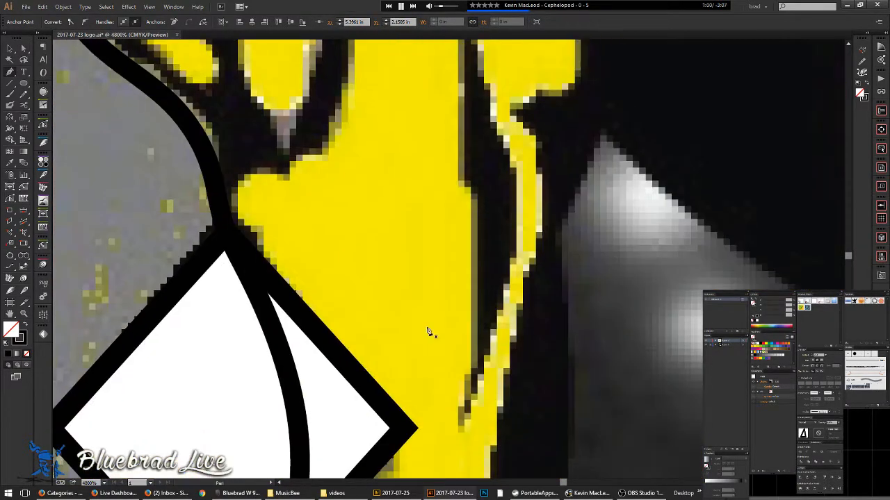
scroll(414, 300, up, 1)
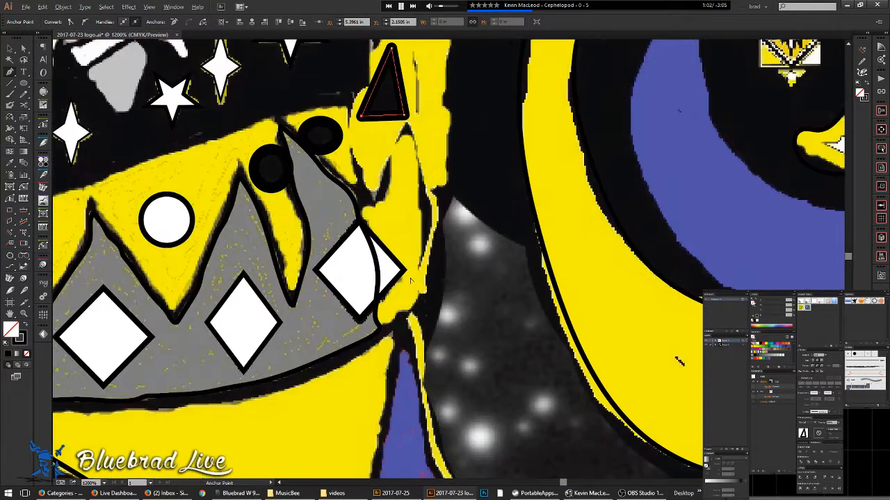
scroll(412, 282, up, 1)
key(ctrl+y)
key(ctrl+y)
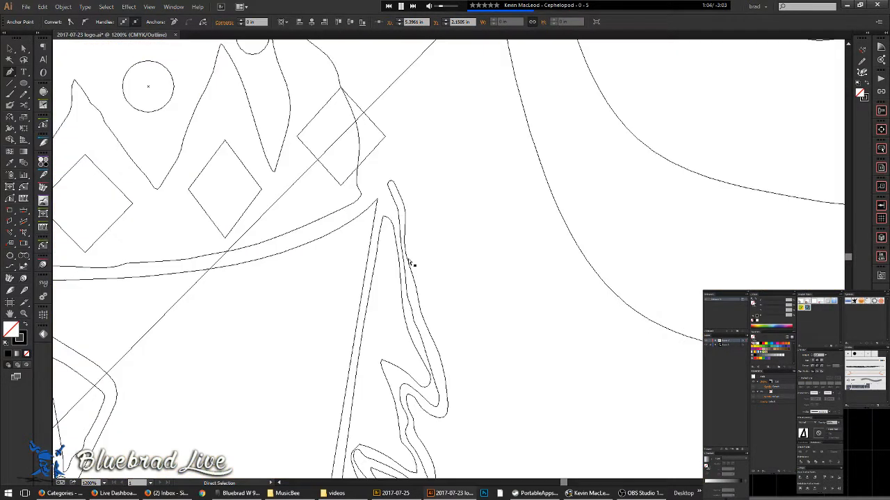
key(n)
scroll(376, 184, up, 2)
- Trace the yellow edge beside the crown tip with a Pencil path that has no stroke
mouse_move(336, 280)
mouse_down()
mouse_move(411, 224)
mouse_move(415, 209)
mouse_move(426, 212)
mouse_move(457, 61)
mouse_move(468, 145)
mouse_move(446, 262)
mouse_move(456, 291)
mouse_up()
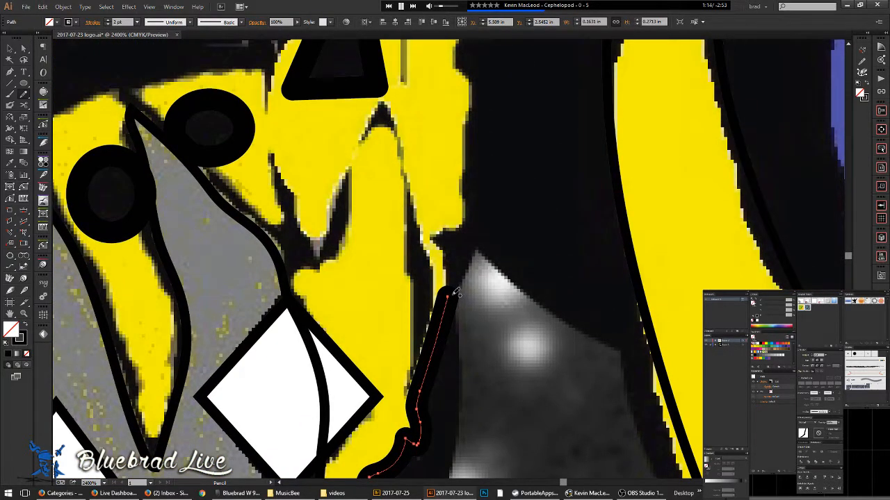
key(x)
key(slash)
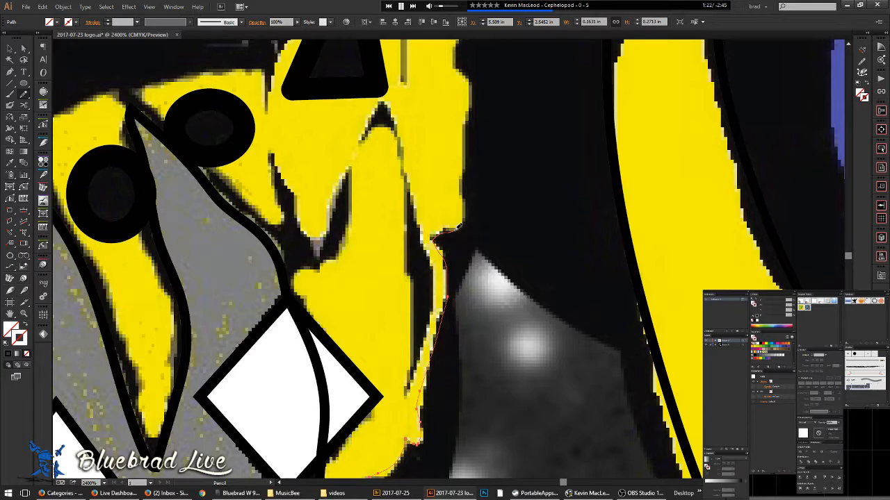
- Extend the pencil path up the yellow edge and join it to the existing trace
drag(467, 197, 469, 139)
drag(462, 67, 470, 306)
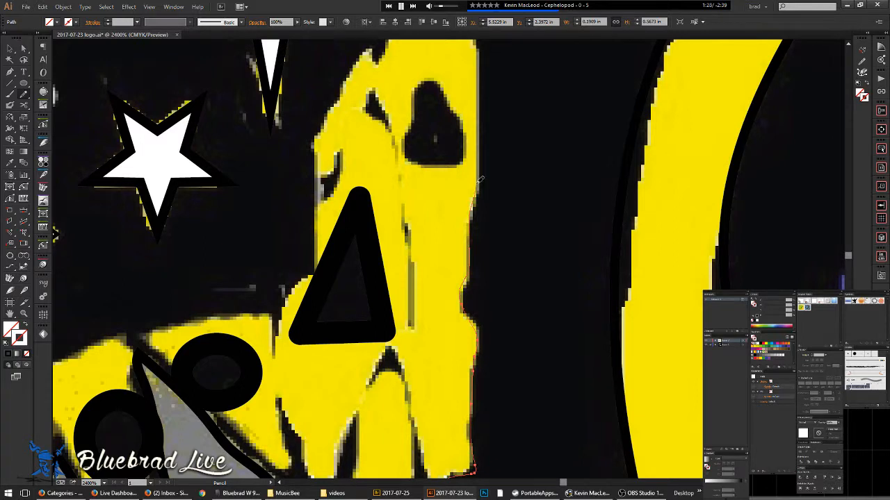
drag(482, 146, 467, 306)
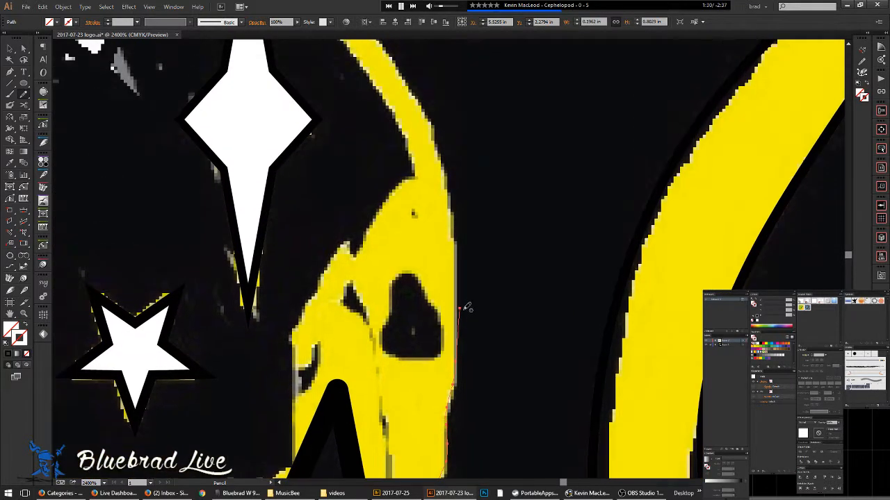
drag(456, 250, 450, 182)
mouse_move(431, 125)
mouse_down()
mouse_move(542, 375)
mouse_move(483, 252)
mouse_move(398, 173)
mouse_up()
mouse_move(368, 135)
mouse_down()
mouse_move(345, 94)
mouse_move(456, 221)
mouse_up()
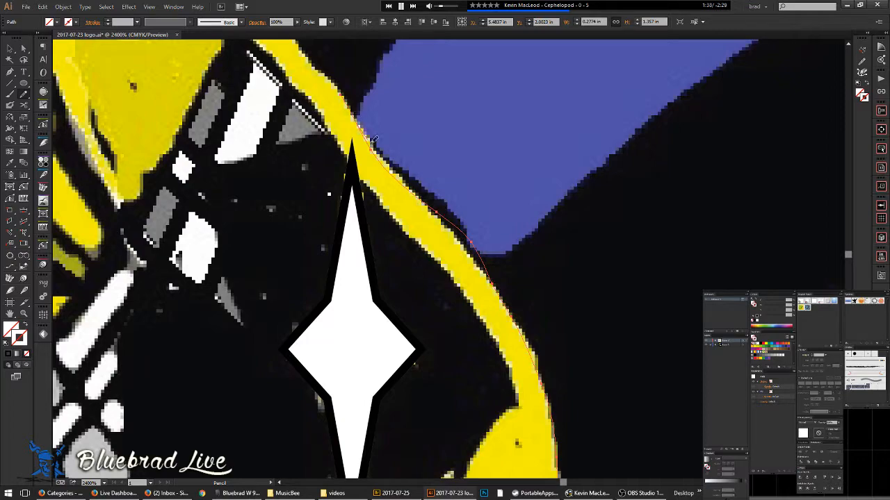
drag(404, 172, 436, 211)
mouse_move(492, 283)
mouse_down()
mouse_move(539, 359)
mouse_move(512, 267)
mouse_move(561, 390)
mouse_up()
scroll(506, 284, down, 2)
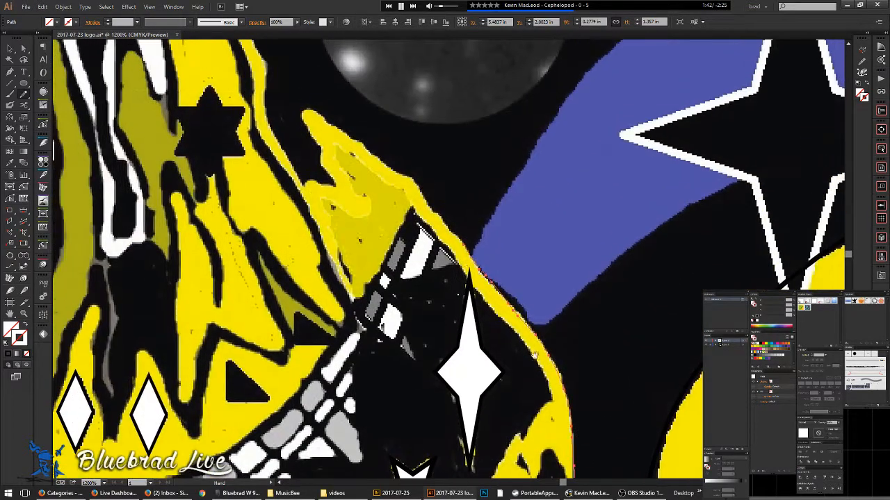
scroll(560, 390, up, 3)
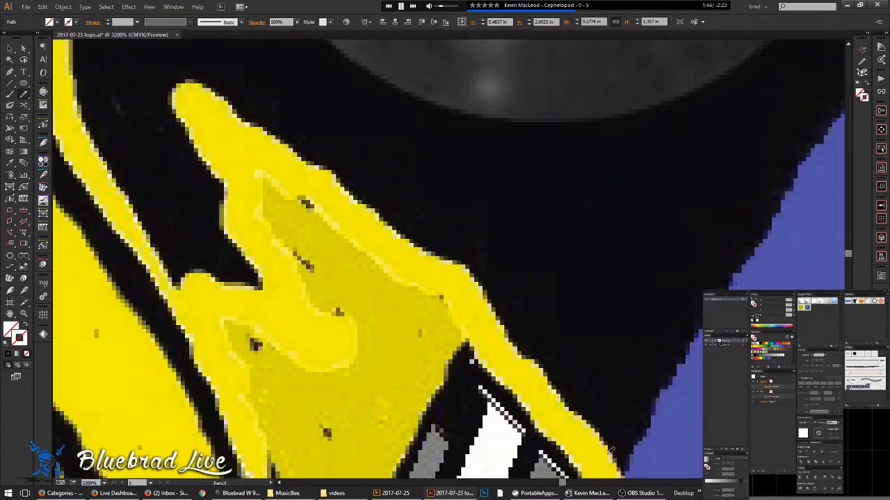
- Outline the yellow flame shape's outer edge up to its tip
drag(576, 409, 498, 307)
mouse_move(469, 265)
mouse_down()
mouse_move(355, 205)
mouse_move(209, 85)
mouse_up()
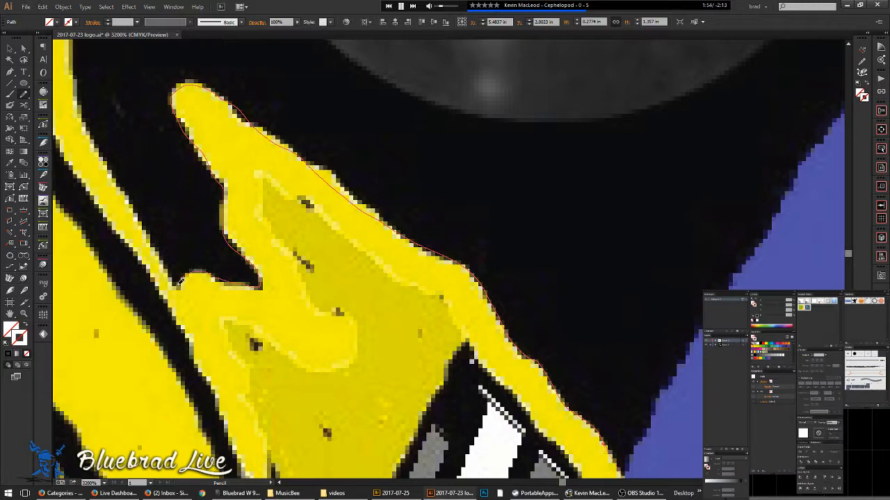
drag(165, 260, 84, 110)
mouse_move(156, 122)
mouse_down()
mouse_move(524, 334)
mouse_move(562, 329)
mouse_up()
drag(582, 380, 530, 292)
mouse_move(521, 179)
mouse_down()
mouse_move(525, 128)
mouse_move(629, 298)
mouse_up()
- Frame the whole flame shape, then cut and delete the stray traced segment
key(ctrl+minus)
drag(520, 258, 660, 267)
scroll(662, 266, down, 2)
drag(777, 364, 478, 282)
key(v)
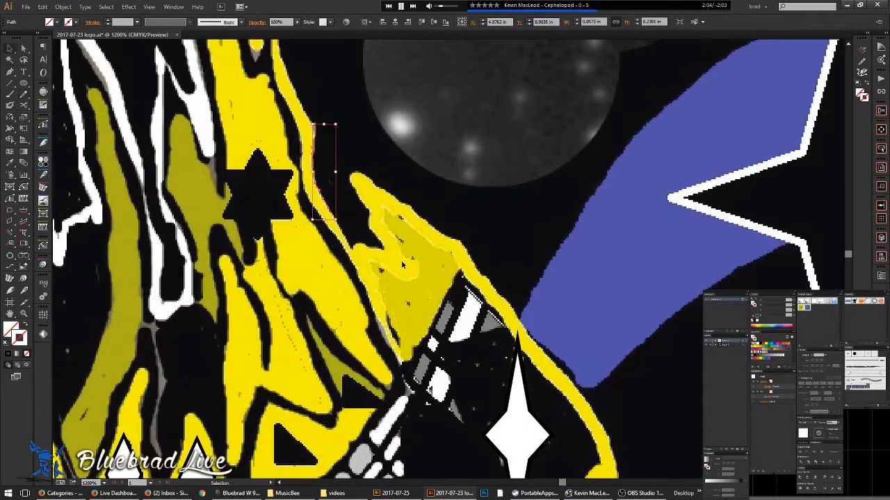
key(c)
key(v)
key(Delete)
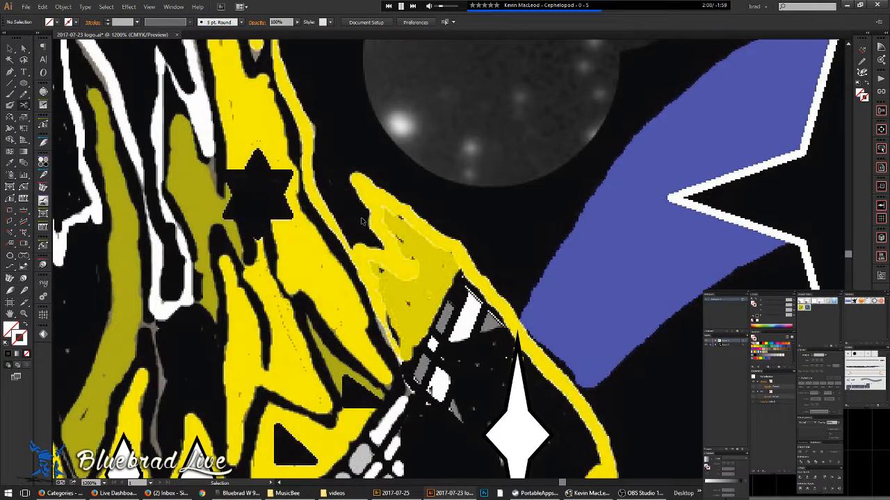
- Cut the traced yellow-edge path with Scissors and select the larger remaining piece
click(360, 217)
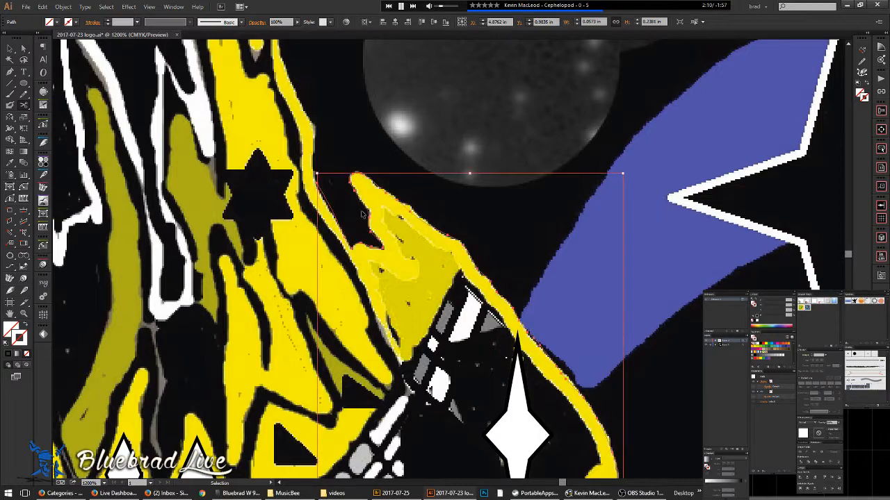
key(c)
scroll(361, 212, down, 2)
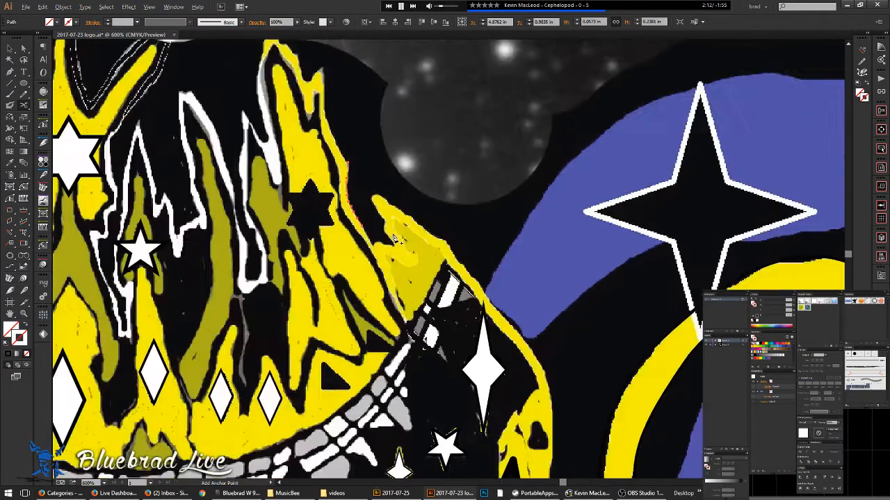
key(v)
scroll(383, 217, up, 4)
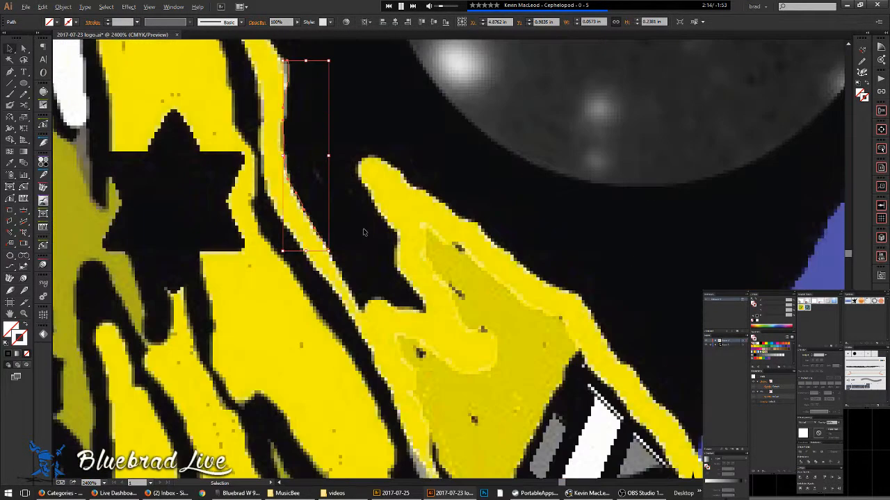
click(330, 244)
key(p)
key(n)
scroll(328, 230, up, 2)
- Reshape the flame outline and extend it up the yellow edge toward the top
drag(327, 250, 360, 304)
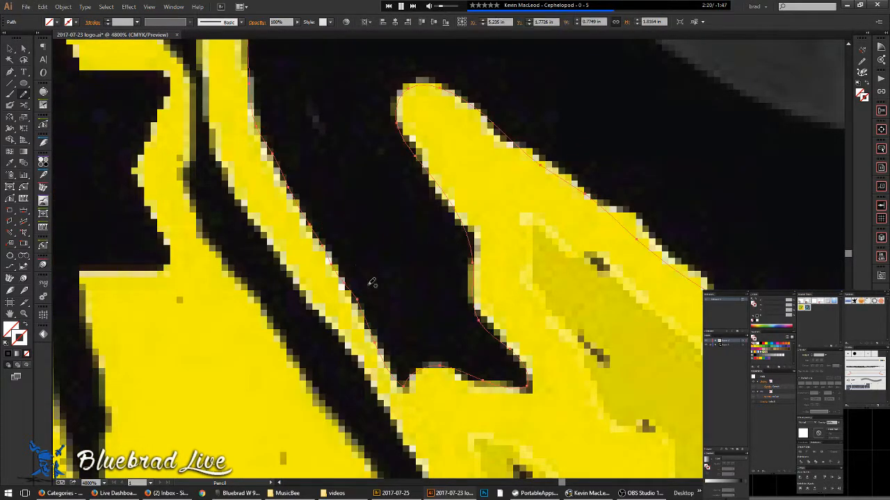
drag(328, 165, 399, 298)
scroll(349, 195, down, 3)
scroll(350, 192, down, 2)
scroll(369, 242, up, 3)
mouse_move(413, 321)
mouse_down()
mouse_move(357, 237)
mouse_move(320, 122)
mouse_up()
mouse_move(320, 71)
mouse_down()
mouse_move(404, 314)
mouse_move(397, 328)
mouse_move(382, 188)
mouse_move(331, 246)
mouse_move(313, 234)
mouse_move(292, 141)
mouse_move(198, 67)
mouse_move(159, 67)
mouse_move(149, 82)
mouse_move(137, 165)
mouse_up()
scroll(207, 240, down, 4)
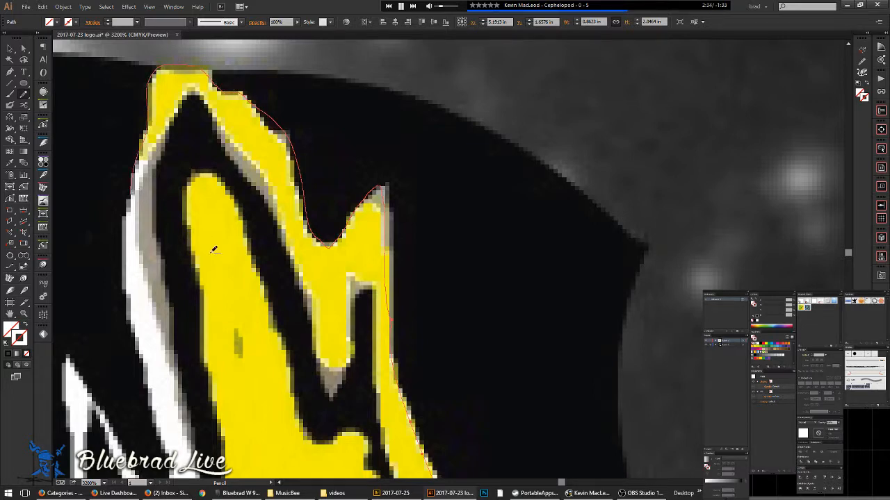
scroll(190, 242, up, 4)
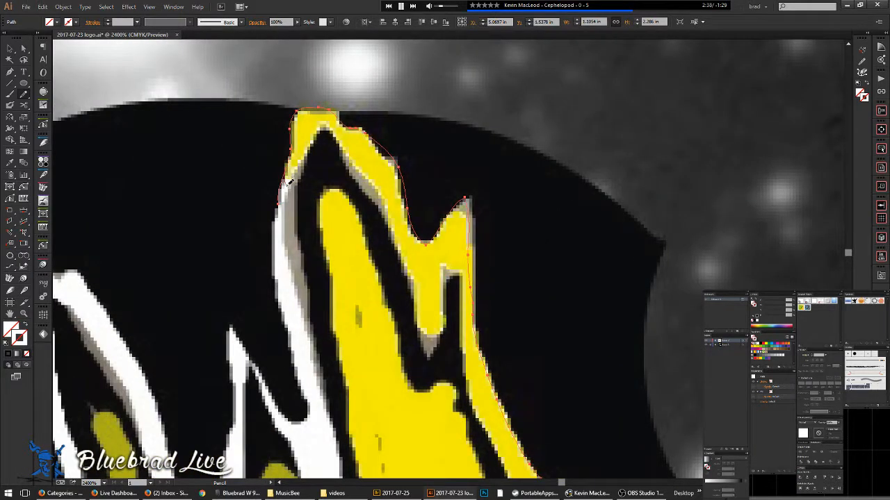
- Trace the yellow shape's inner and left edges downward
mouse_move(337, 121)
mouse_down()
mouse_move(432, 356)
mouse_move(459, 292)
mouse_up()
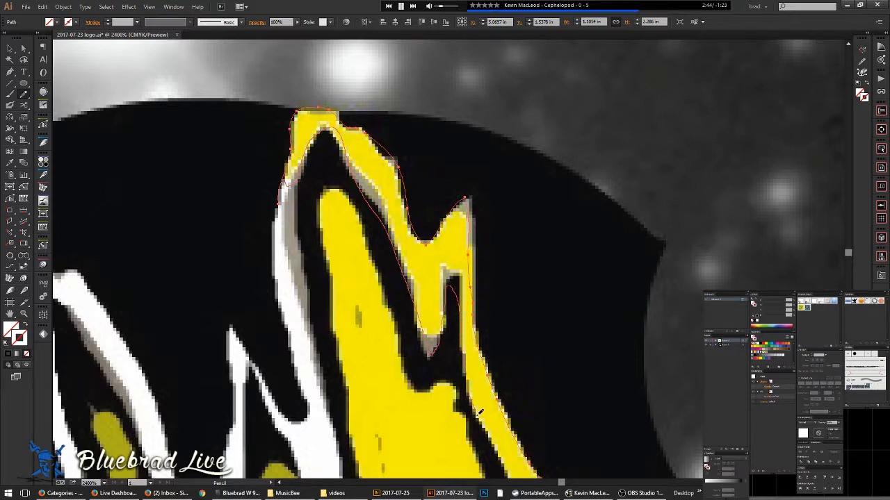
drag(478, 409, 478, 409)
scroll(417, 292, down, 5)
drag(320, 139, 350, 201)
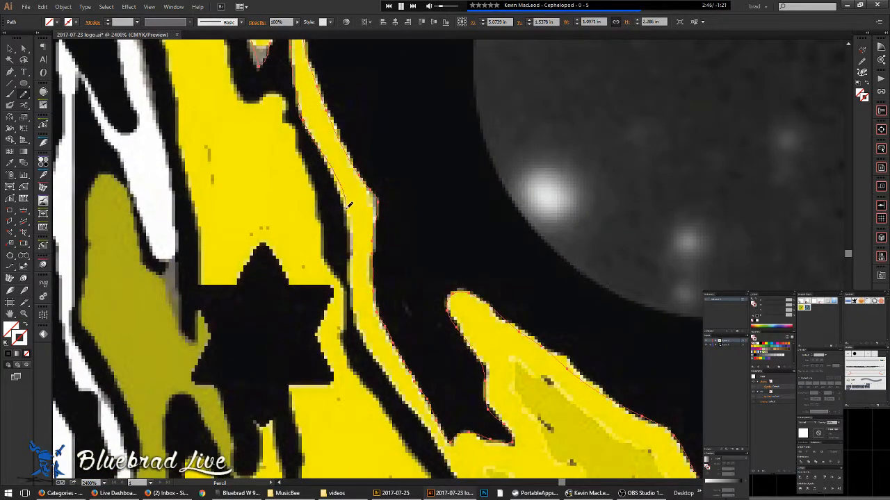
mouse_move(356, 266)
mouse_down()
mouse_move(362, 330)
mouse_move(425, 432)
mouse_move(273, 138)
mouse_move(311, 182)
mouse_move(379, 331)
mouse_up()
drag(413, 393, 435, 394)
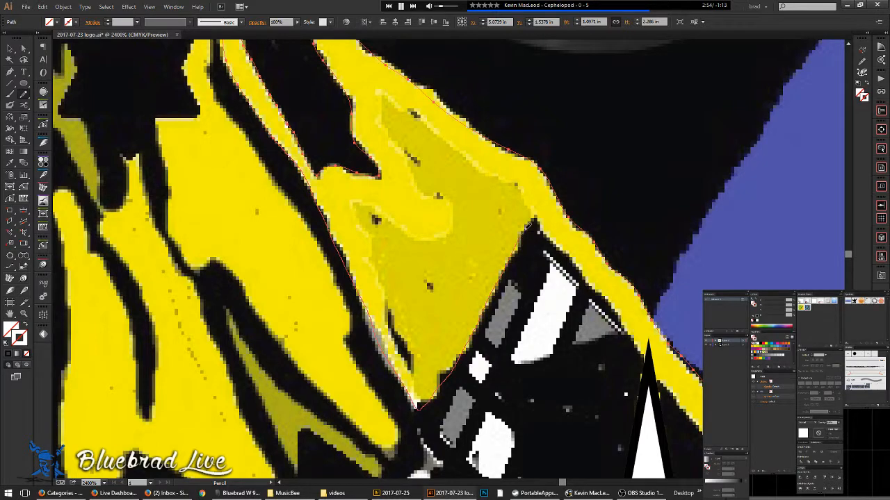
- Trace the yellow shape's right edge and the crown band's upper edge beneath the white stars
drag(590, 280, 702, 434)
mouse_move(624, 388)
mouse_down()
mouse_move(484, 204)
mouse_move(225, 54)
mouse_up()
mouse_move(305, 92)
mouse_down()
mouse_move(356, 150)
mouse_move(412, 243)
mouse_up()
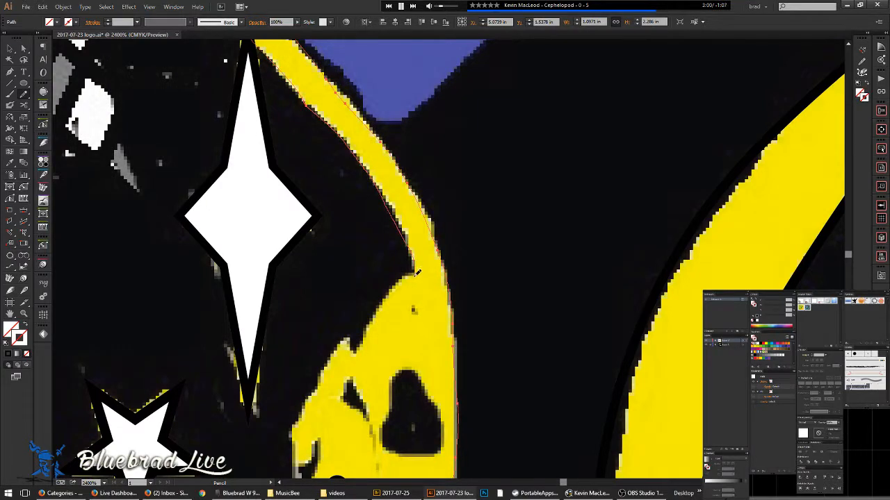
mouse_move(388, 298)
mouse_down()
mouse_move(360, 343)
mouse_move(349, 338)
mouse_move(337, 350)
mouse_move(310, 403)
mouse_move(387, 251)
mouse_move(410, 125)
mouse_move(391, 167)
mouse_up()
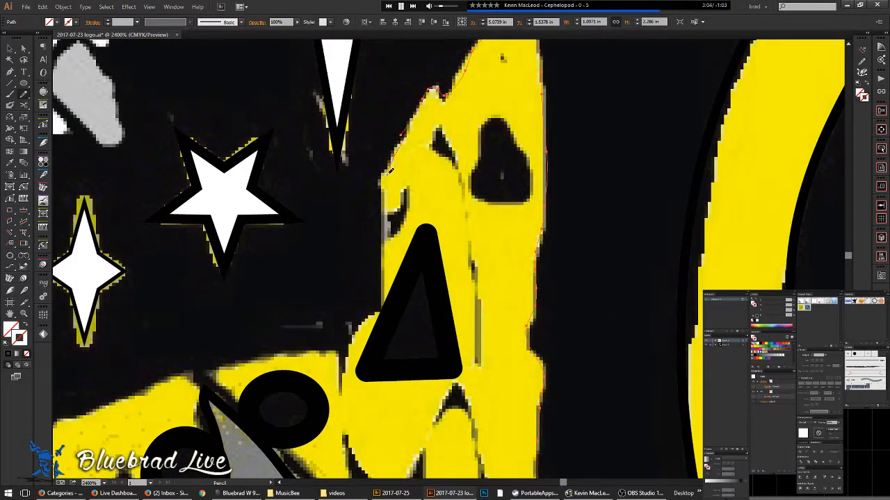
mouse_move(394, 243)
mouse_down()
mouse_move(379, 308)
mouse_move(343, 375)
mouse_move(339, 351)
mouse_move(306, 350)
mouse_move(156, 373)
mouse_move(480, 258)
mouse_move(590, 142)
mouse_move(553, 162)
mouse_move(329, 225)
mouse_move(266, 260)
mouse_move(131, 296)
mouse_up()
key(space)
- Redraw the path's lower part and trace the yellow band's top edge down-left
scroll(446, 199, down, 4)
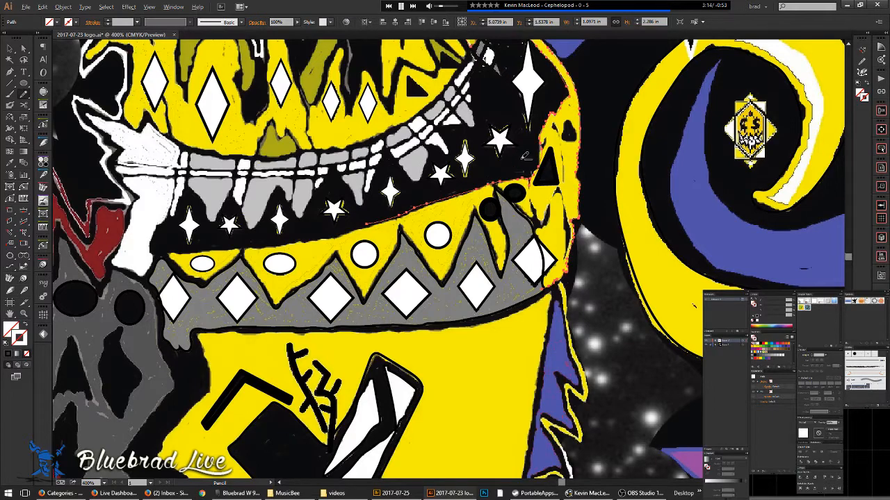
scroll(526, 157, down, 2)
scroll(551, 166, up, 6)
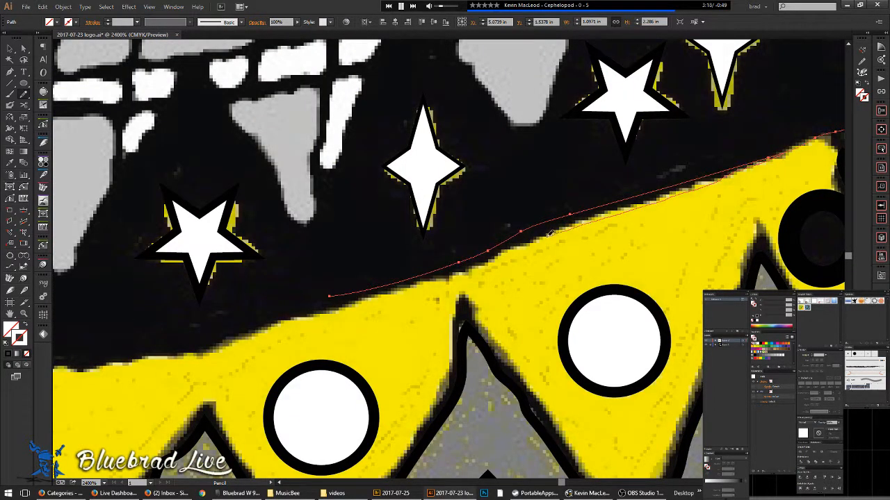
drag(461, 271, 274, 317)
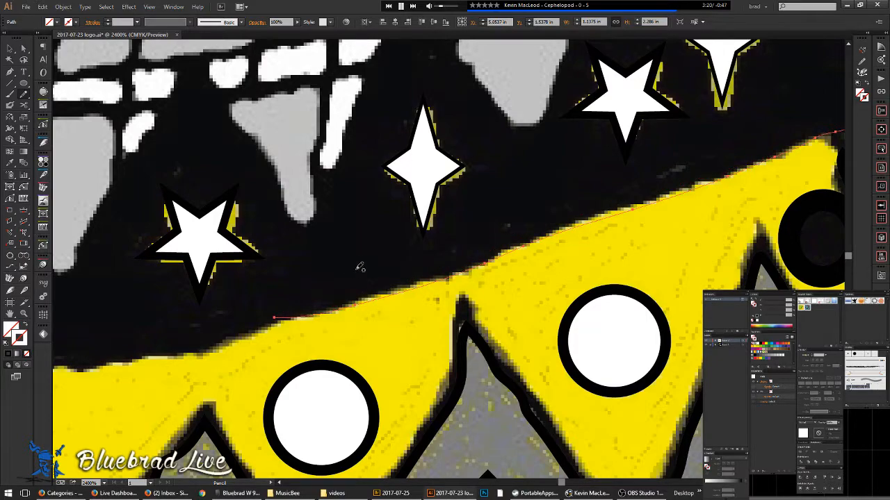
drag(356, 265, 570, 187)
scroll(555, 206, up, 2)
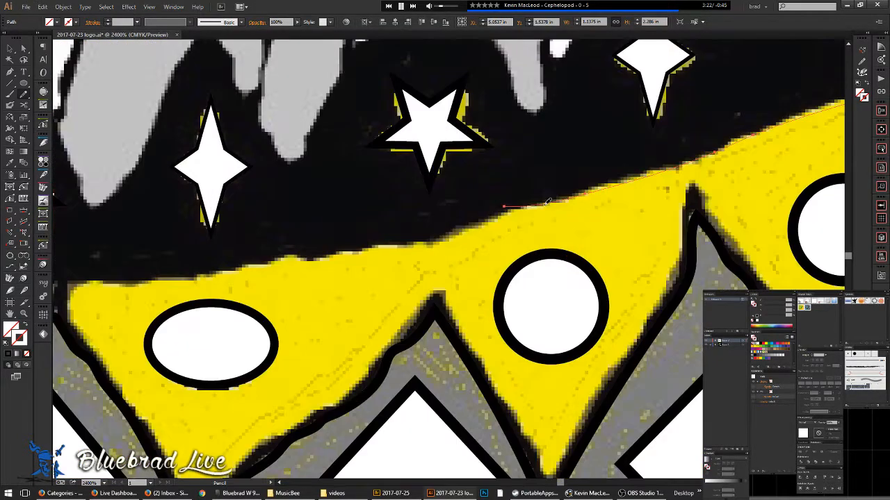
mouse_move(504, 212)
mouse_down()
mouse_move(412, 245)
mouse_move(183, 279)
mouse_move(69, 284)
mouse_move(79, 326)
mouse_move(135, 399)
mouse_up()
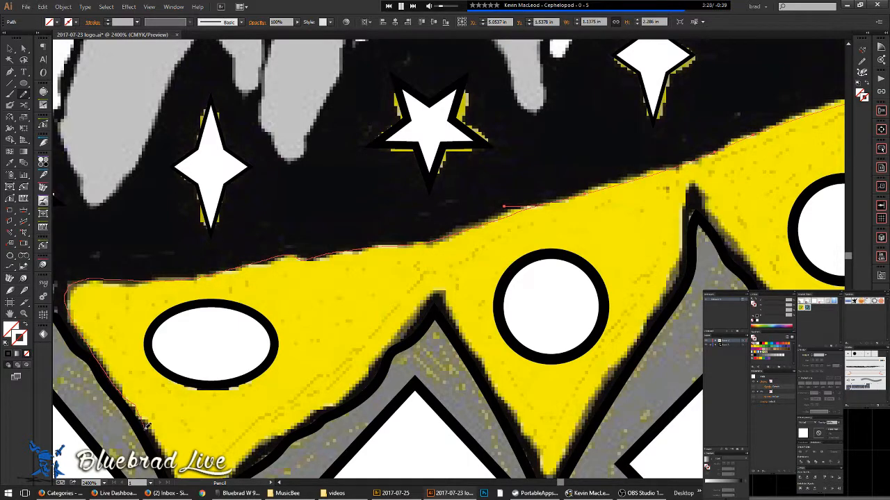
drag(155, 442, 165, 463)
- Trace the band's zigzag peaks up and down, climbing to the grey spike's edge
mouse_move(167, 404)
mouse_down()
mouse_move(159, 262)
mouse_move(137, 203)
mouse_up()
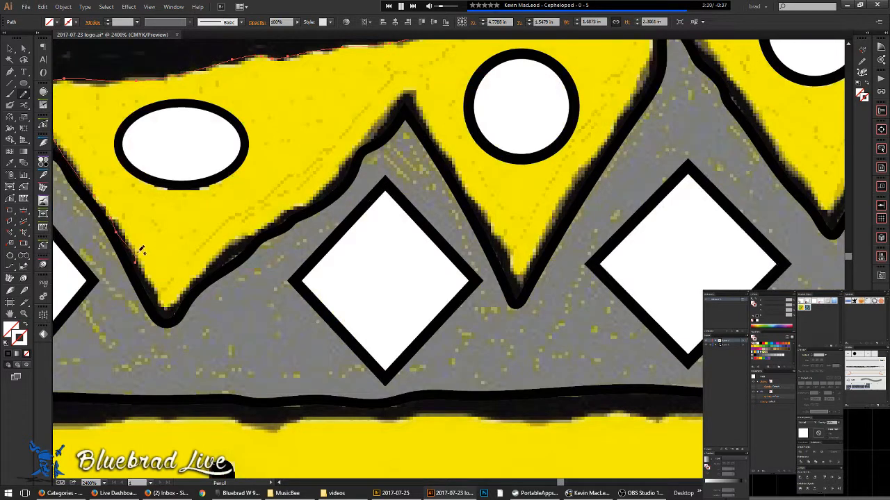
drag(188, 292, 225, 252)
mouse_move(262, 226)
mouse_down()
mouse_move(327, 186)
mouse_move(381, 122)
mouse_up()
drag(436, 134, 460, 171)
mouse_move(479, 207)
mouse_down()
mouse_move(519, 278)
mouse_move(592, 158)
mouse_up()
mouse_move(625, 114)
mouse_down()
mouse_move(656, 47)
mouse_move(663, 72)
mouse_move(648, 224)
mouse_move(636, 216)
mouse_move(654, 151)
mouse_move(696, 227)
mouse_move(734, 263)
mouse_up()
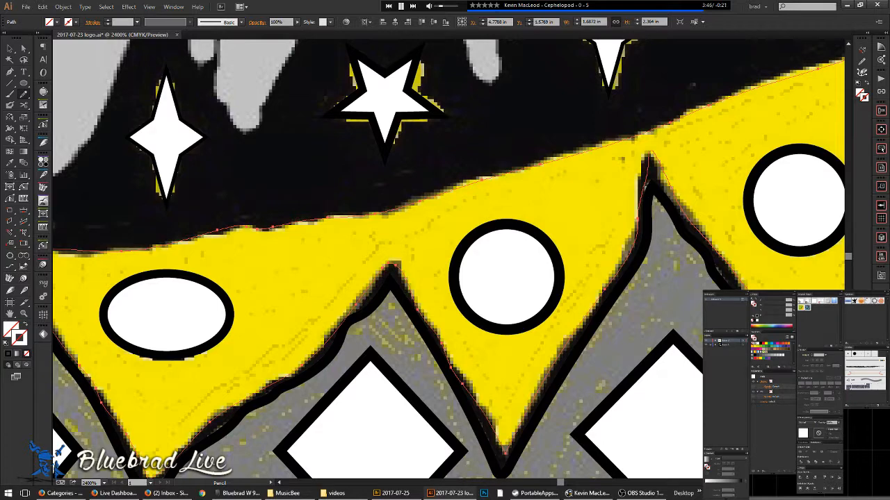
drag(531, 445, 269, 391)
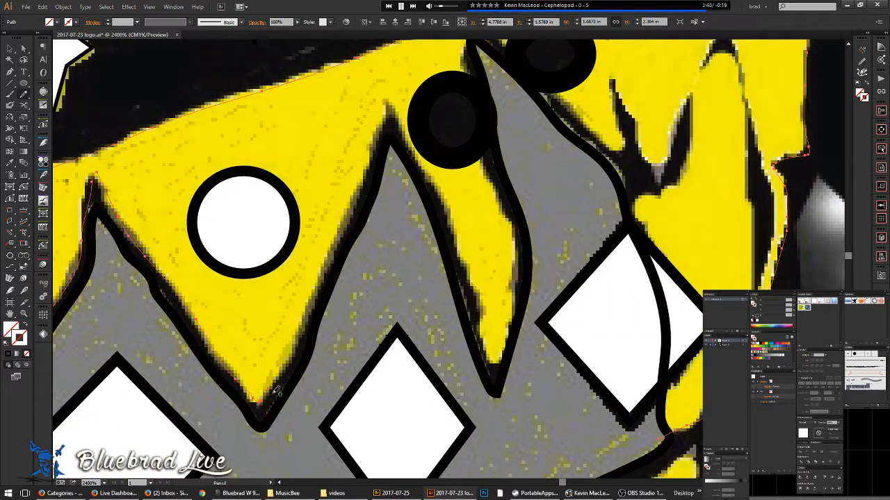
drag(306, 327, 331, 263)
drag(352, 205, 374, 144)
mouse_move(395, 104)
mouse_down()
mouse_move(493, 354)
mouse_move(503, 357)
mouse_move(520, 292)
mouse_move(518, 258)
mouse_move(481, 136)
mouse_move(470, 41)
mouse_up()
- Extend the trace past the black circle to the grey tip and down the white diamond's edge
drag(464, 73, 398, 251)
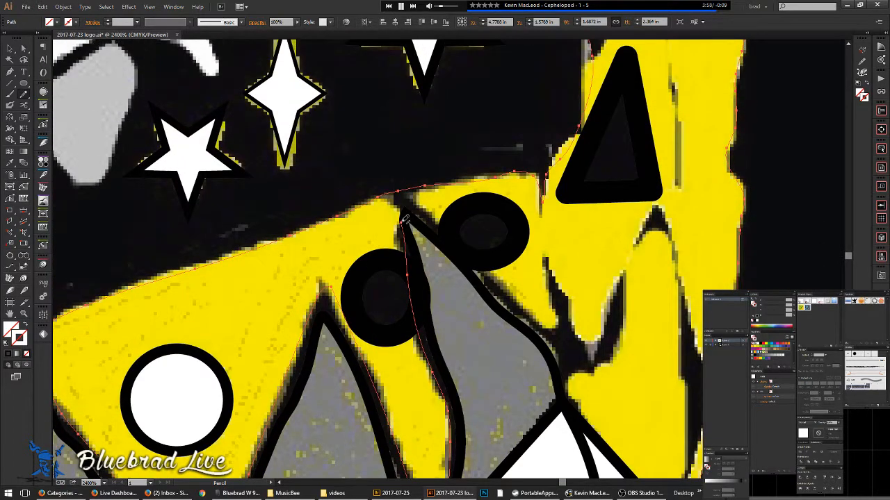
mouse_move(398, 200)
mouse_down()
mouse_move(421, 201)
mouse_move(529, 307)
mouse_move(557, 322)
mouse_move(543, 232)
mouse_move(571, 305)
mouse_up()
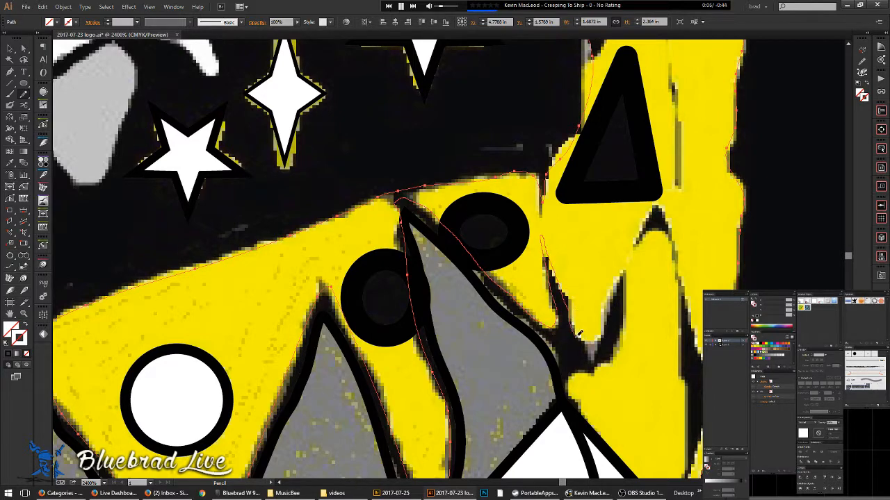
mouse_move(599, 336)
mouse_down()
mouse_move(620, 285)
mouse_move(623, 316)
mouse_move(606, 351)
mouse_move(575, 376)
mouse_move(593, 432)
mouse_move(615, 457)
mouse_up()
drag(599, 396, 457, 243)
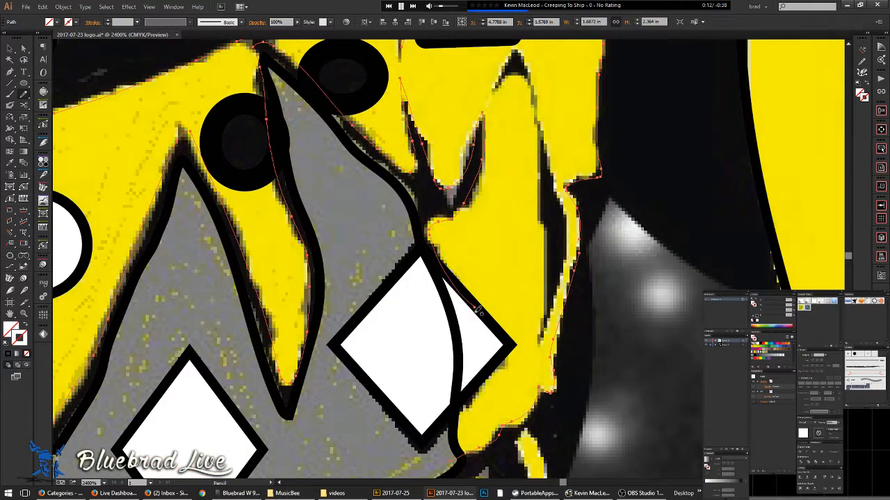
mouse_move(477, 306)
mouse_down()
mouse_move(491, 356)
mouse_move(461, 401)
mouse_move(458, 455)
mouse_up()
- Deselect, then draw a new pencil path along the yellow notch's edge
drag(529, 246, 470, 314)
key(ctrl+shift+a)
mouse_move(452, 157)
mouse_down()
mouse_move(433, 157)
mouse_move(460, 111)
mouse_move(483, 159)
mouse_move(509, 332)
mouse_move(479, 411)
mouse_up()
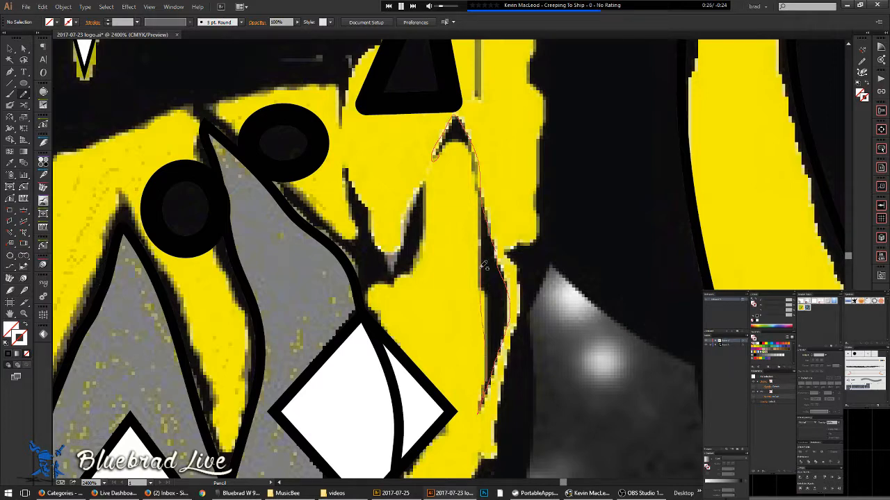
drag(447, 148, 433, 159)
drag(358, 352, 471, 152)
drag(186, 364, 556, 282)
drag(307, 320, 511, 364)
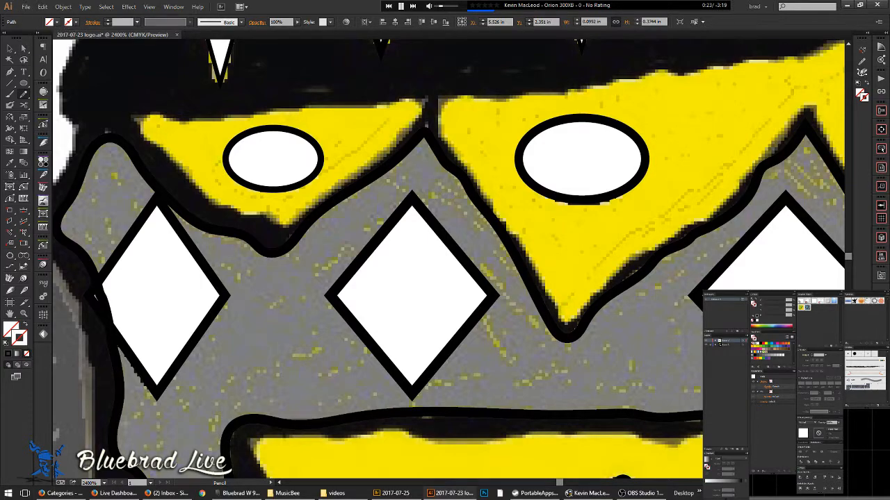
- Switch to the Selection tool, deselect the traced path and zoom out
click(10, 50)
click(145, 98)
scroll(149, 99, down, 4)
drag(262, 175, 641, 202)
- Direct-select the thin line over the 1111 numerals and give it a black stroke
drag(234, 262, 493, 188)
drag(348, 417, 510, 204)
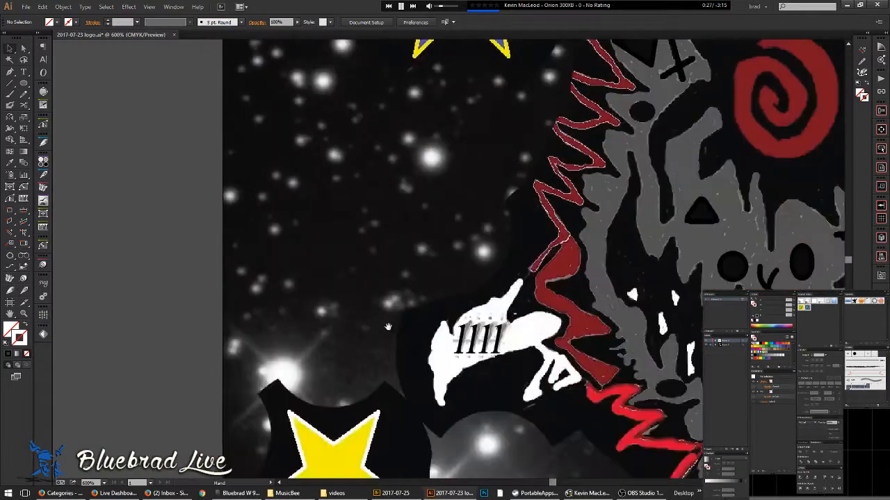
drag(373, 287, 329, 151)
scroll(401, 217, up, 3)
key(a)
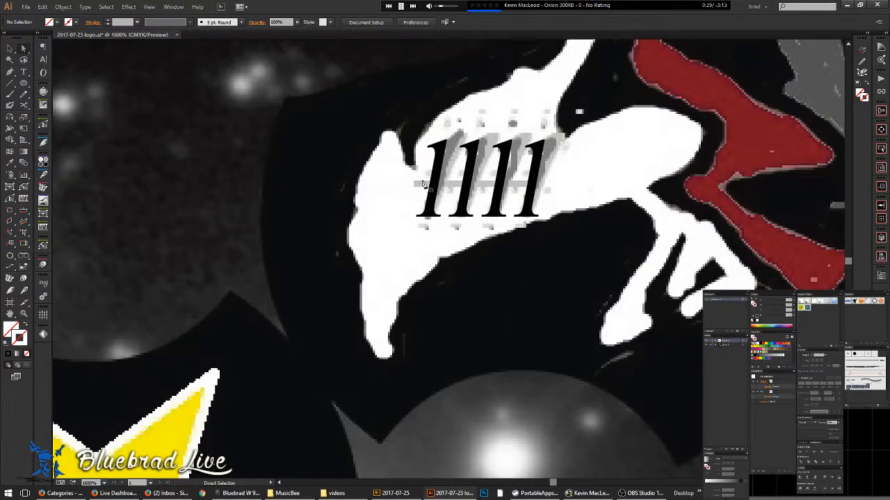
click(420, 183)
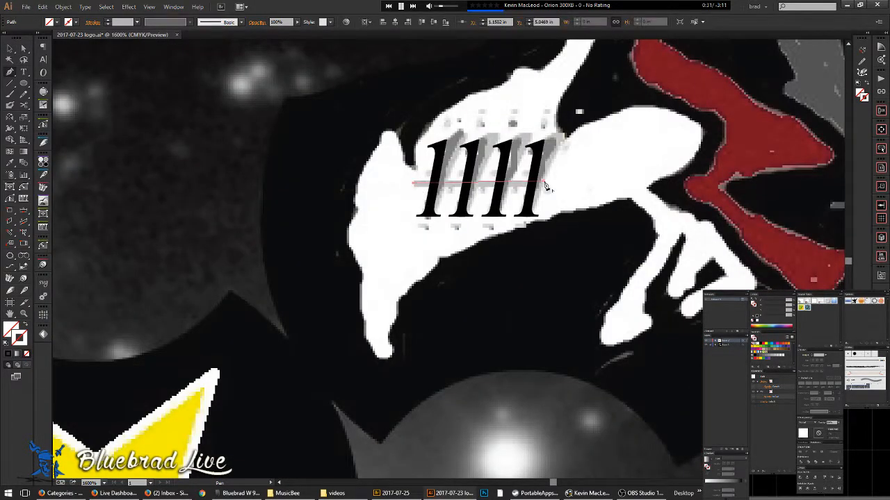
click(545, 183)
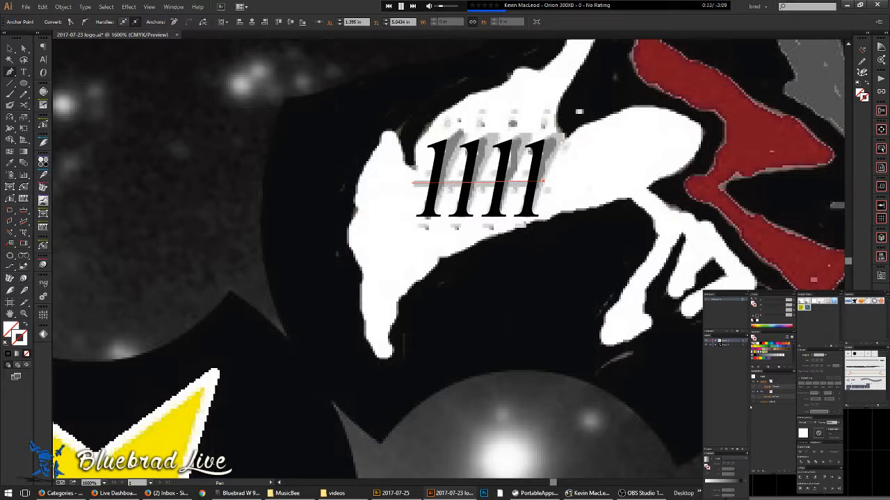
click(769, 382)
click(762, 344)
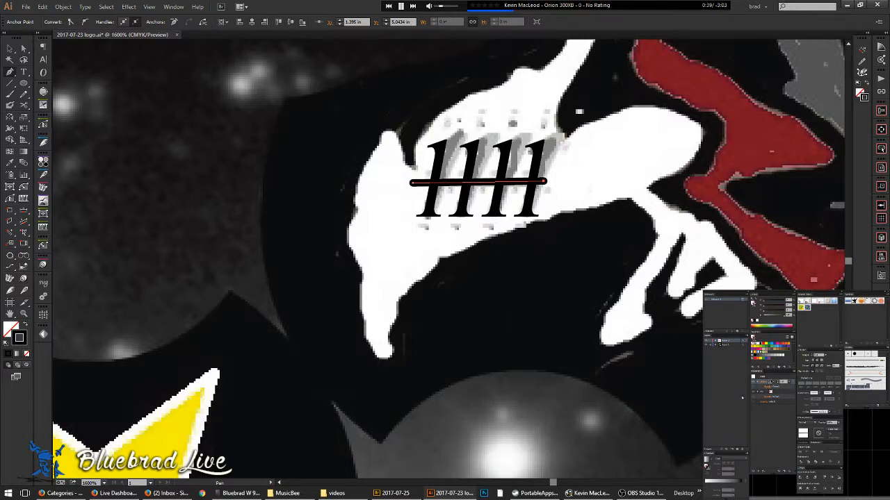
- Undo the accidental extra segment, deselect, and zoom out to show the whole cover
click(107, 106)
key(ctrl+z)
ctrl+click(153, 148)
scroll(153, 148, down, 2)
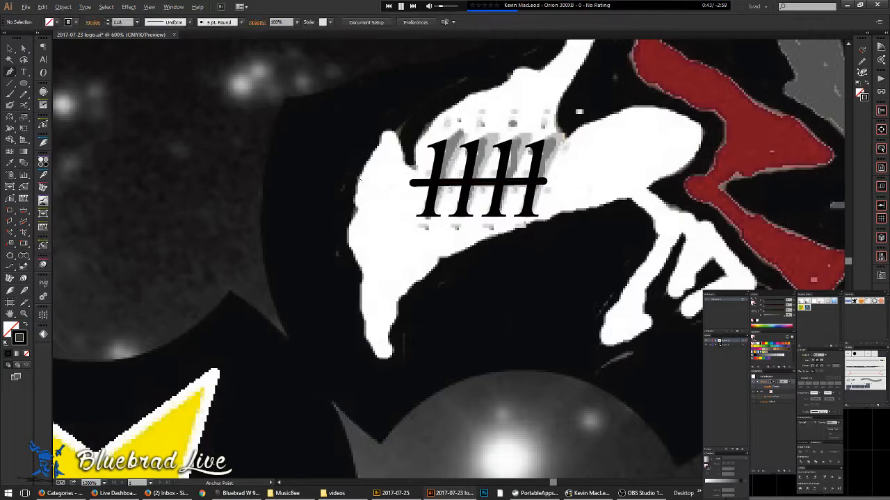
scroll(221, 379, down, 3)
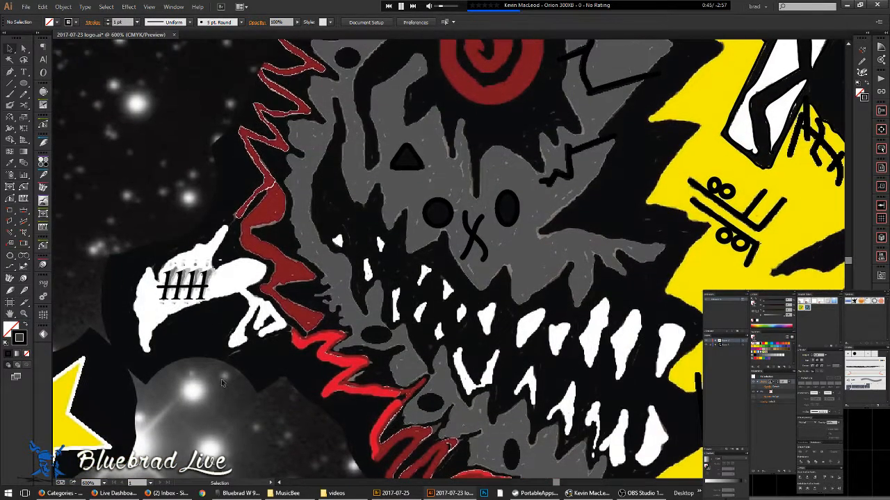
scroll(221, 379, down, 5)
drag(269, 364, 279, 392)
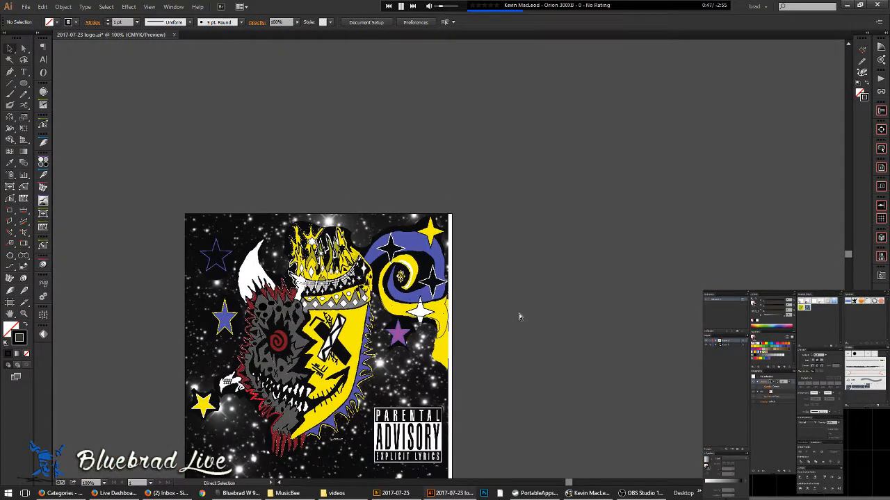
key(ctrl+y)
scroll(374, 362, up, 3)
drag(375, 360, 623, 417)
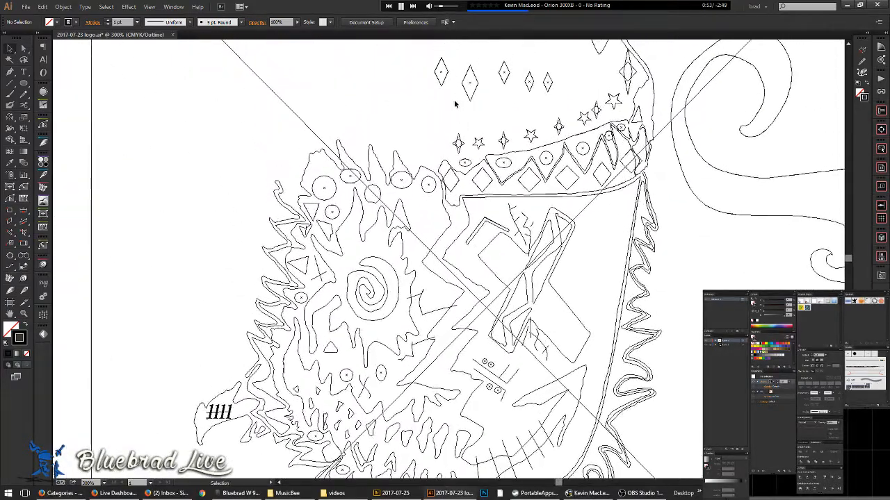
key(ctrl+y)
key(ctrl+y)
key(ctrl+y)
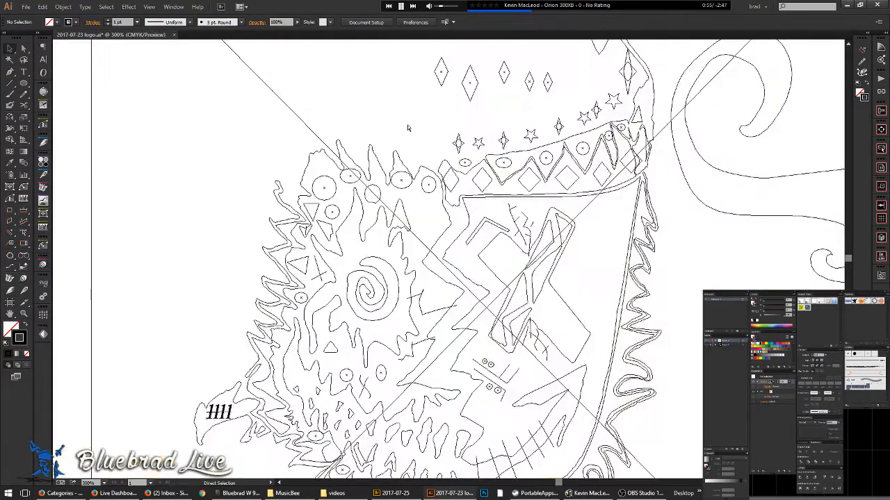
key(ctrl+y)
key(ctrl+y)
scroll(490, 154, up, 2)
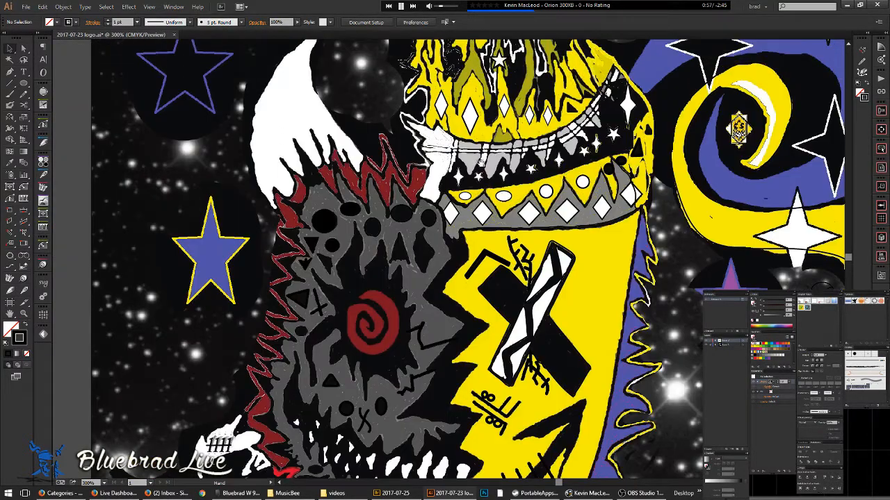
scroll(472, 216, up, 5)
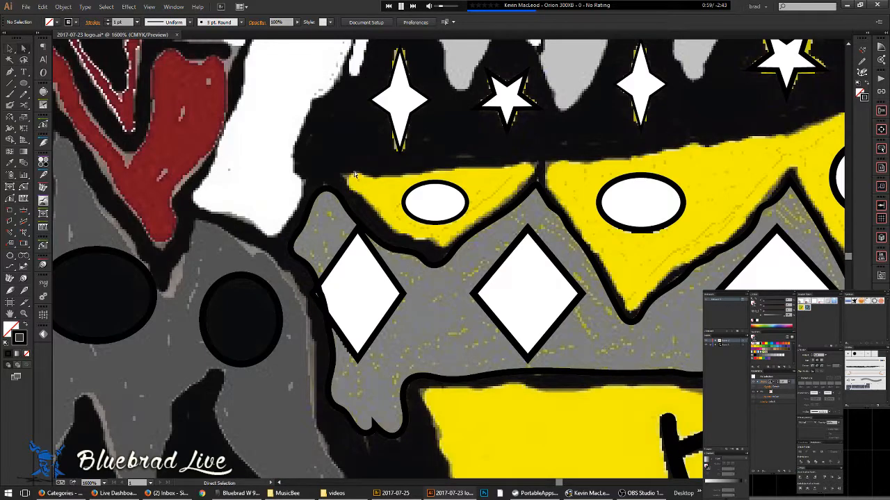
- Trace the yellow eye shape's corner and top edge, then select that path
scroll(358, 181, up, 1)
mouse_move(366, 202)
mouse_down()
mouse_move(342, 168)
mouse_move(615, 151)
mouse_move(618, 178)
mouse_move(499, 271)
mouse_move(447, 260)
mouse_up()
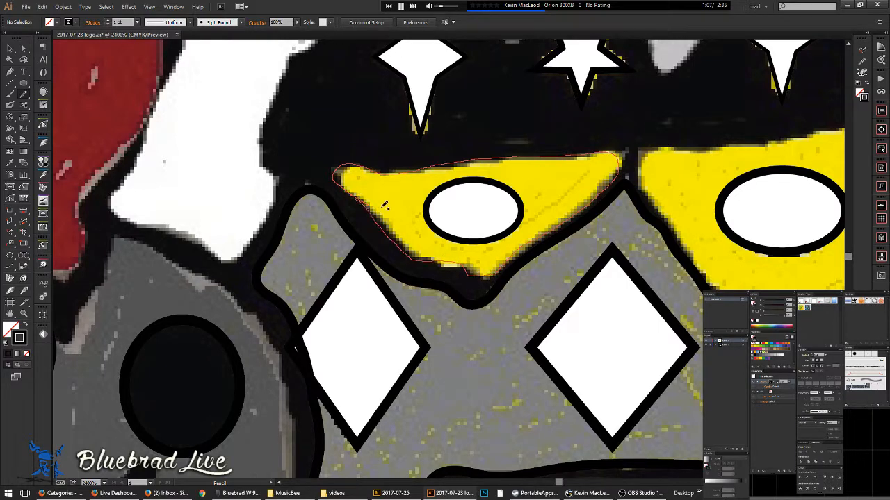
click(416, 180)
scroll(416, 179, down, 4)
scroll(487, 162, down, 1)
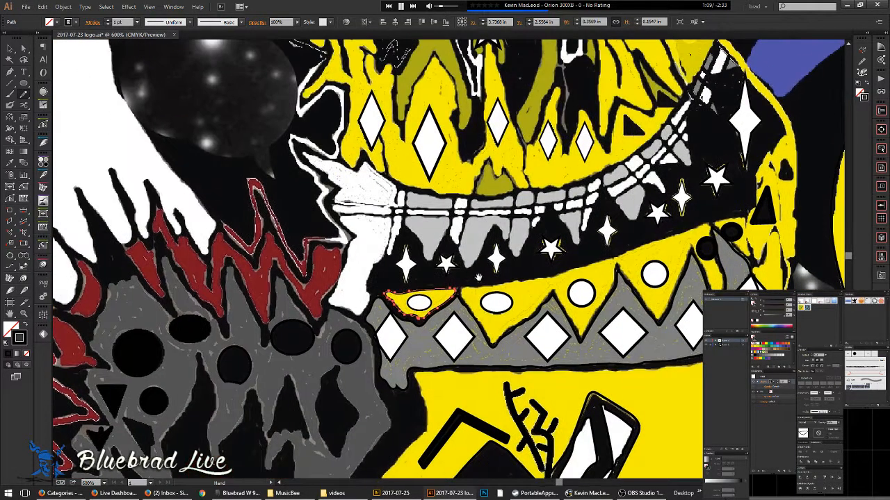
scroll(397, 300, up, 5)
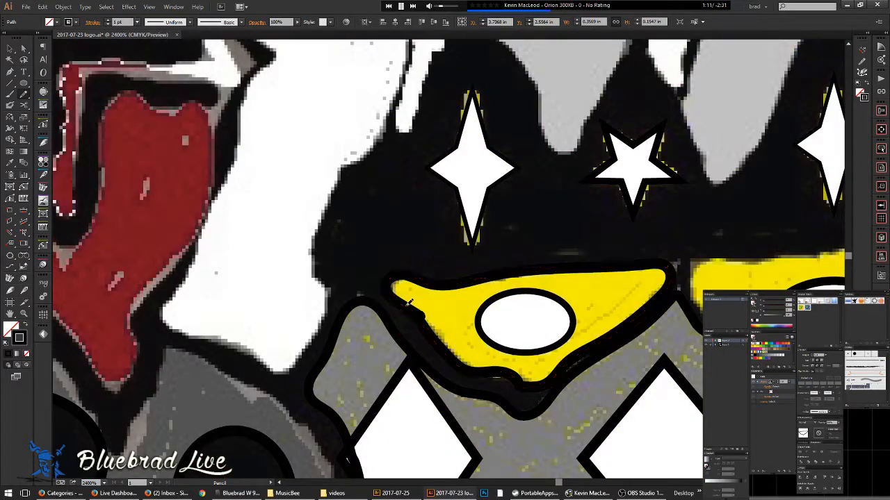
scroll(470, 288, down, 2)
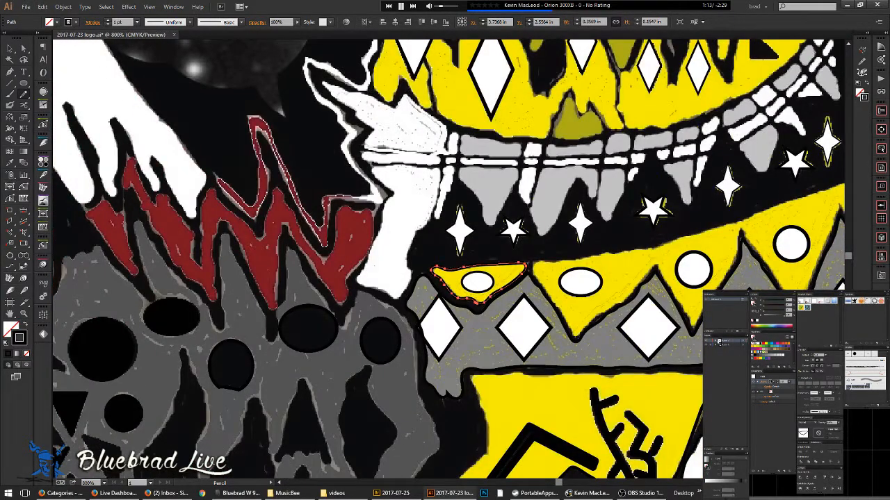
- Expand Layer 2 in the Layers panel and zoom in on the left side of the mouth
click(717, 341)
scroll(733, 372, down, 15)
scroll(733, 372, down, 3)
drag(481, 162, 255, 182)
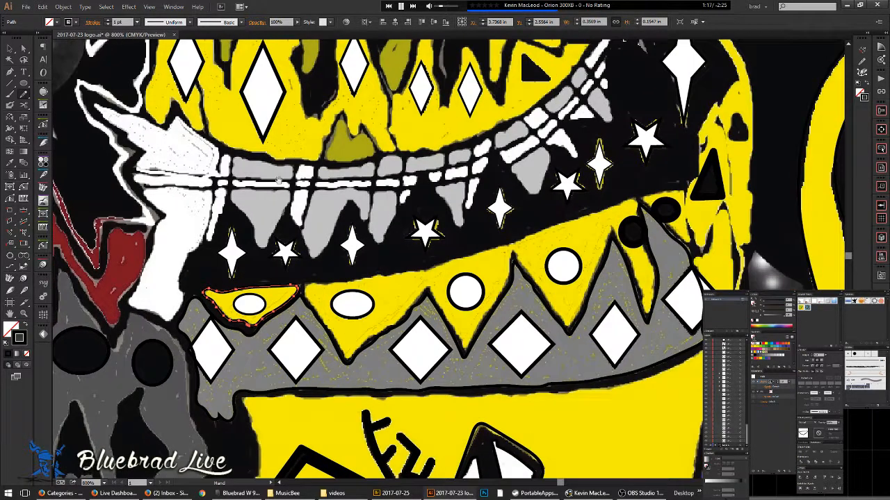
scroll(526, 116, up, 2)
drag(524, 193, 367, 281)
drag(586, 118, 479, 180)
scroll(493, 167, down, 4)
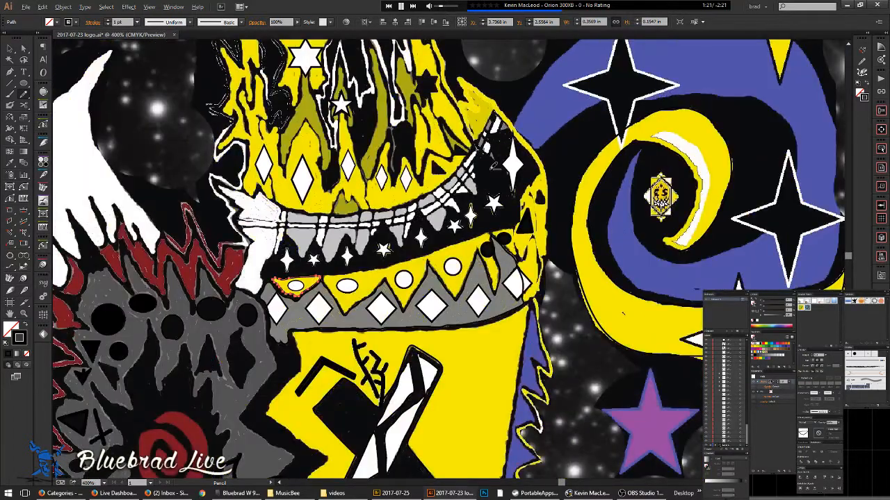
scroll(492, 166, down, 1)
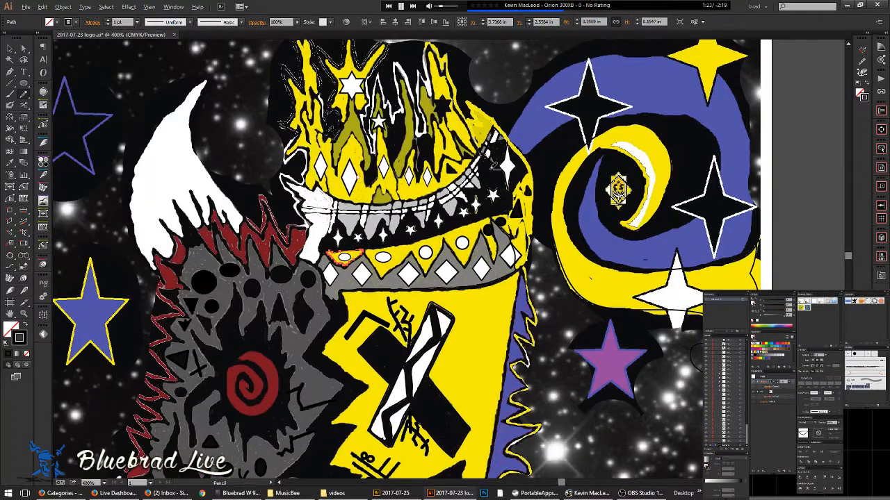
scroll(492, 164, up, 3)
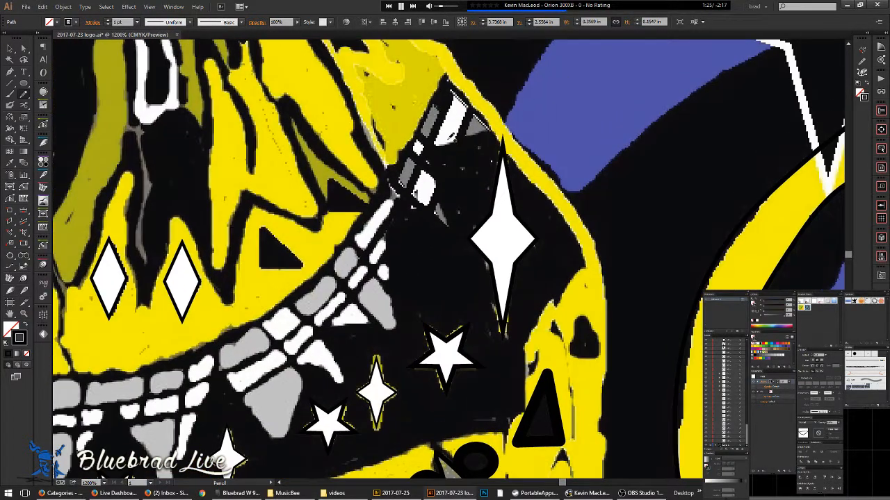
drag(373, 271, 766, 73)
drag(239, 272, 429, 217)
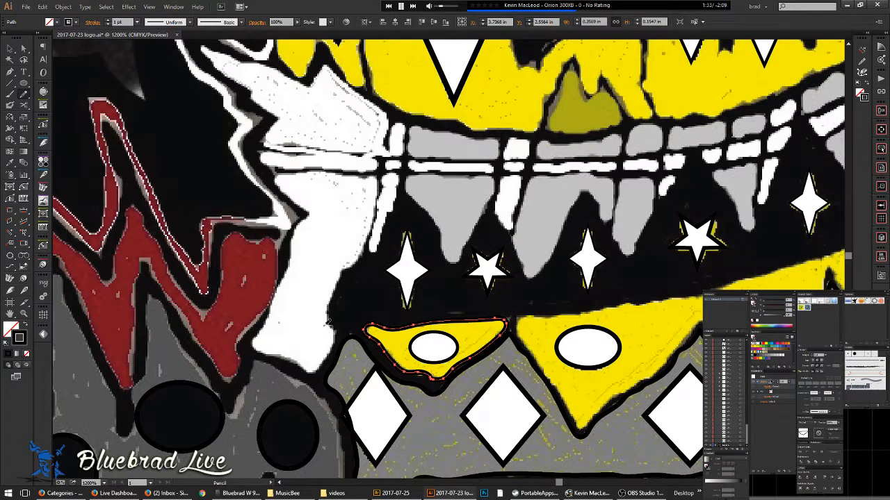
- Draw closed outlines around the white fang and the first tooth
mouse_move(338, 342)
mouse_down()
mouse_move(341, 282)
mouse_move(377, 190)
mouse_move(318, 171)
mouse_move(278, 173)
mouse_up()
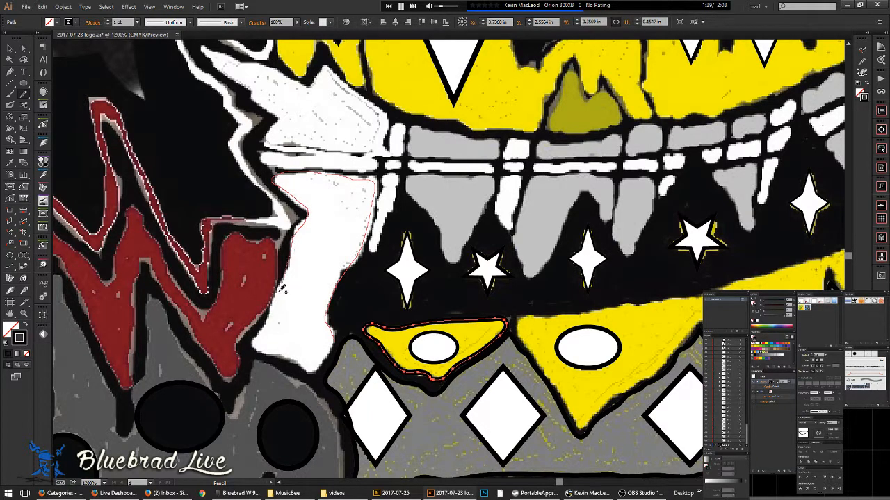
mouse_move(261, 324)
mouse_down()
mouse_move(257, 352)
mouse_move(297, 364)
mouse_move(327, 358)
mouse_move(344, 296)
mouse_move(244, 340)
mouse_up()
drag(276, 272, 267, 304)
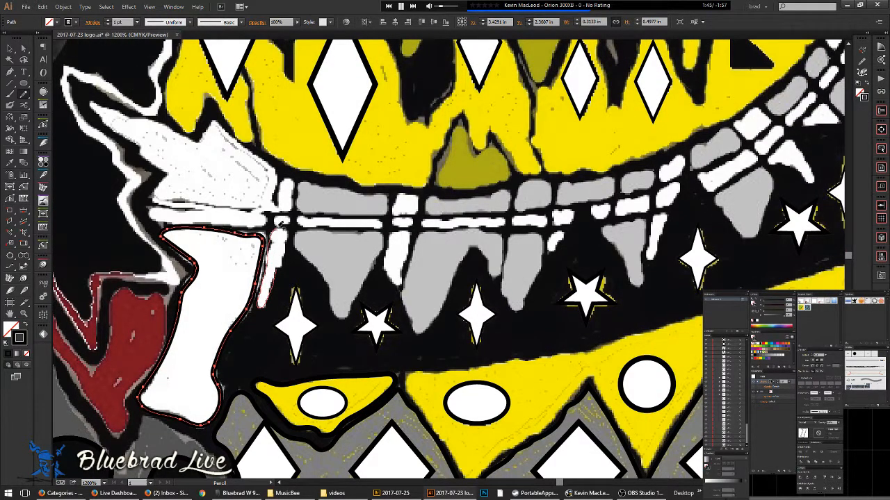
drag(291, 233, 277, 273)
mouse_move(320, 250)
mouse_down()
mouse_move(271, 257)
mouse_move(296, 239)
mouse_move(322, 290)
mouse_move(265, 270)
mouse_move(245, 246)
mouse_up()
- Outline the next white tooth and the grey tooth beside it
drag(383, 279, 258, 272)
drag(278, 232, 266, 273)
drag(255, 232, 249, 260)
drag(294, 270, 217, 244)
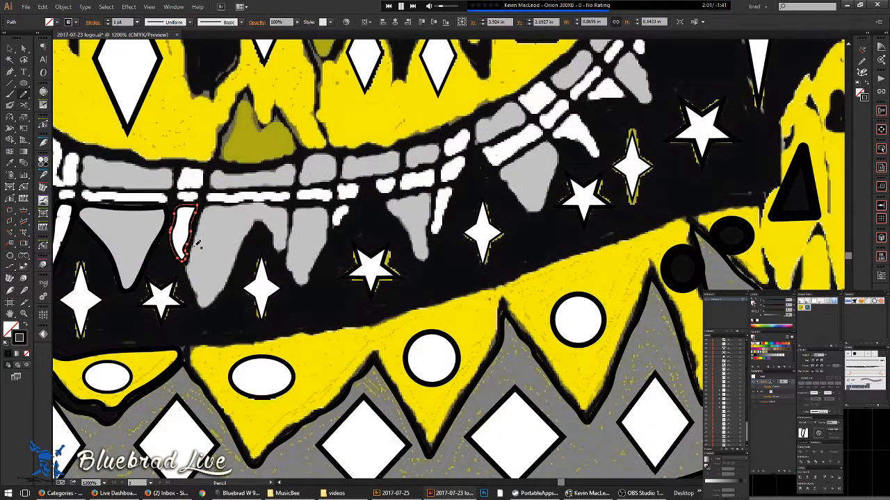
drag(216, 299, 247, 230)
drag(291, 206, 235, 203)
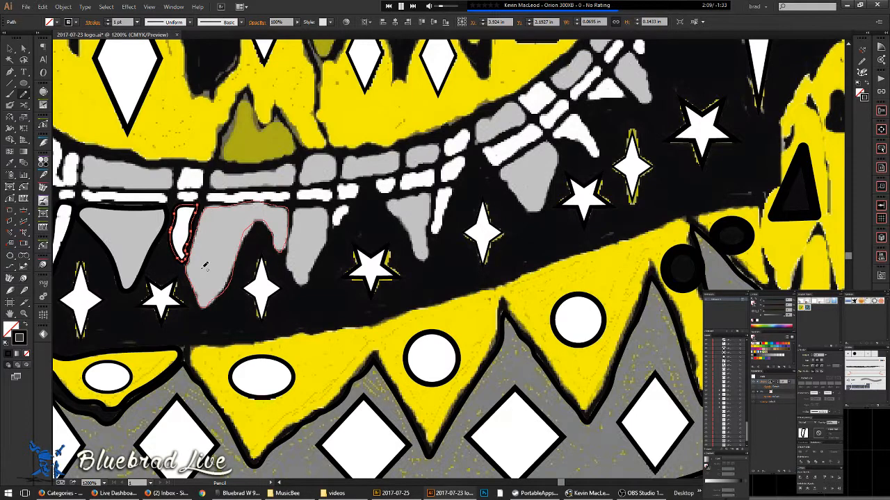
mouse_move(319, 222)
mouse_down()
mouse_move(252, 244)
mouse_move(245, 227)
mouse_move(263, 226)
mouse_move(254, 274)
mouse_move(244, 296)
mouse_move(231, 301)
mouse_up()
drag(283, 240, 232, 266)
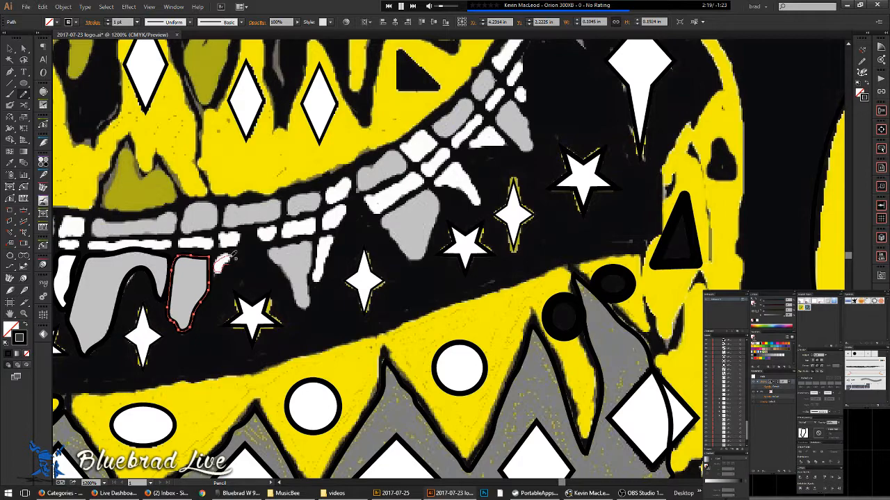
- Trace closed pencil outlines around the small white tooth and the grey tooth
mouse_move(222, 263)
mouse_down()
mouse_move(311, 292)
mouse_move(351, 285)
mouse_move(356, 268)
mouse_move(330, 265)
mouse_move(304, 286)
mouse_up()
scroll(312, 292, up, 2)
mouse_move(303, 285)
mouse_down()
mouse_move(419, 280)
mouse_move(366, 268)
mouse_move(371, 259)
mouse_move(431, 259)
mouse_move(434, 245)
mouse_move(376, 271)
mouse_move(372, 238)
mouse_up()
scroll(400, 266, up, 1)
mouse_move(394, 207)
mouse_down()
mouse_move(442, 217)
mouse_move(444, 232)
mouse_move(433, 264)
mouse_move(381, 274)
mouse_up()
mouse_move(245, 265)
mouse_down()
mouse_move(407, 265)
mouse_move(375, 236)
mouse_move(517, 227)
mouse_move(520, 264)
mouse_move(385, 273)
mouse_up()
- Outline the white bar between the teeth and the white block in the upper teeth
mouse_move(387, 288)
mouse_down()
mouse_move(341, 269)
mouse_move(306, 277)
mouse_move(310, 264)
mouse_move(462, 262)
mouse_move(465, 273)
mouse_move(456, 277)
mouse_move(312, 283)
mouse_up()
mouse_move(292, 271)
mouse_down()
mouse_move(536, 244)
mouse_move(559, 265)
mouse_move(506, 262)
mouse_move(509, 240)
mouse_move(480, 230)
mouse_move(460, 257)
mouse_move(508, 264)
mouse_up()
mouse_move(438, 240)
mouse_down()
mouse_move(547, 240)
mouse_move(561, 261)
mouse_move(504, 270)
mouse_move(380, 260)
mouse_move(385, 208)
mouse_move(560, 239)
mouse_up()
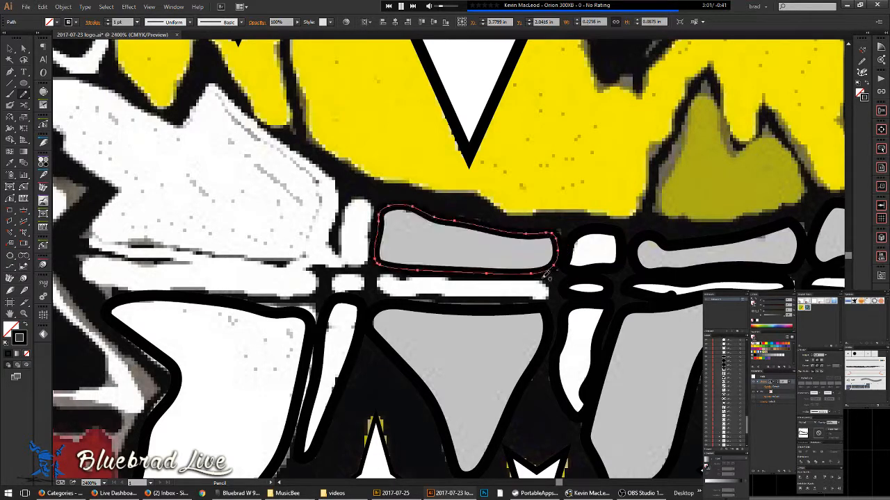
mouse_move(551, 285)
mouse_down()
mouse_move(524, 300)
mouse_move(445, 301)
mouse_move(376, 286)
mouse_move(388, 273)
mouse_move(479, 282)
mouse_move(550, 278)
mouse_up()
scroll(547, 284, left, 3)
- Outline the small white block and the white jaw shape up to its tip
mouse_move(451, 283)
mouse_down()
mouse_move(512, 288)
mouse_move(476, 289)
mouse_move(475, 272)
mouse_move(509, 267)
mouse_move(484, 253)
mouse_move(478, 232)
mouse_move(494, 196)
mouse_move(519, 208)
mouse_move(513, 259)
mouse_up()
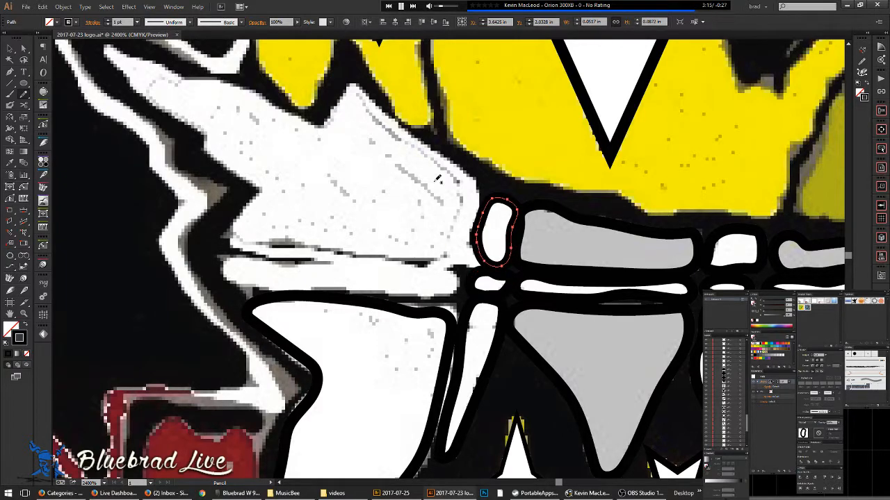
mouse_move(474, 241)
mouse_down()
mouse_move(481, 262)
mouse_move(448, 264)
mouse_move(252, 243)
mouse_move(229, 224)
mouse_up()
mouse_move(254, 197)
mouse_down()
mouse_move(200, 125)
mouse_move(144, 91)
mouse_move(115, 59)
mouse_move(156, 60)
mouse_move(318, 123)
mouse_move(343, 95)
mouse_move(368, 90)
mouse_move(461, 164)
mouse_move(478, 192)
mouse_move(477, 250)
mouse_move(497, 257)
mouse_up()
scroll(429, 219, down, 4)
drag(409, 217, 402, 251)
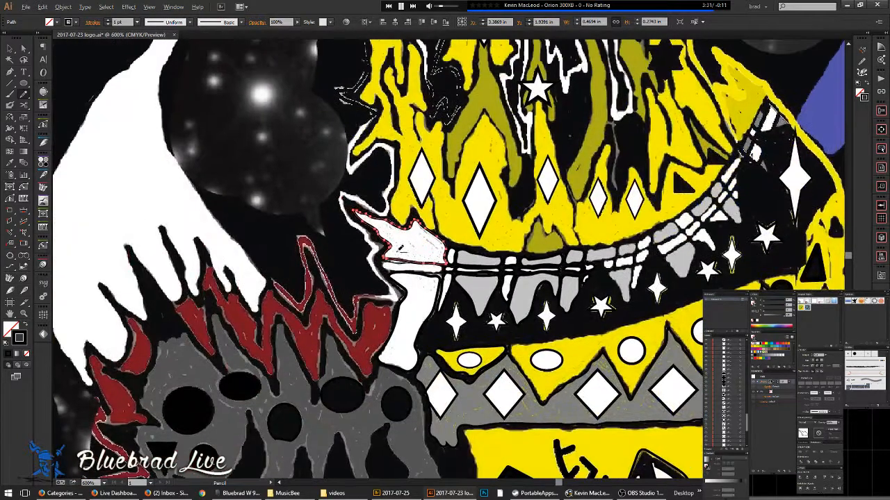
scroll(399, 264, up, 3)
scroll(393, 263, up, 2)
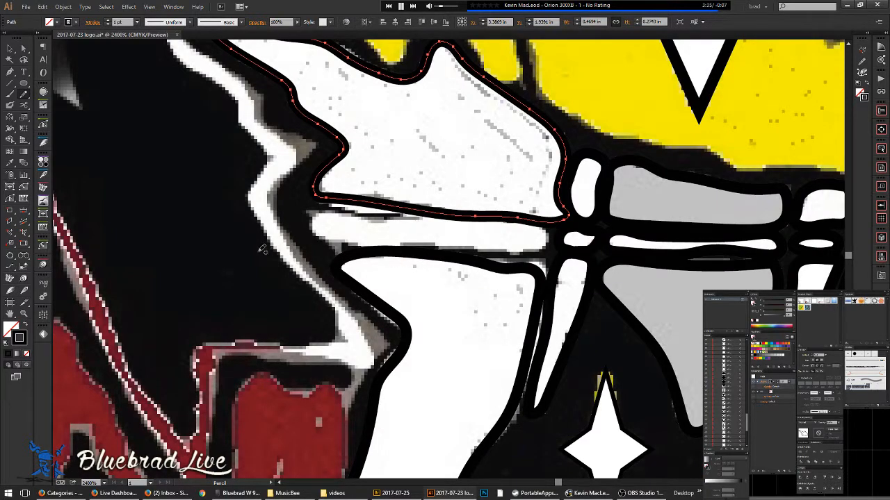
- Outline the white band at the mouth's left corner, beside the white fang
mouse_move(314, 224)
mouse_down()
mouse_move(347, 214)
mouse_move(550, 227)
mouse_move(547, 244)
mouse_move(341, 241)
mouse_up()
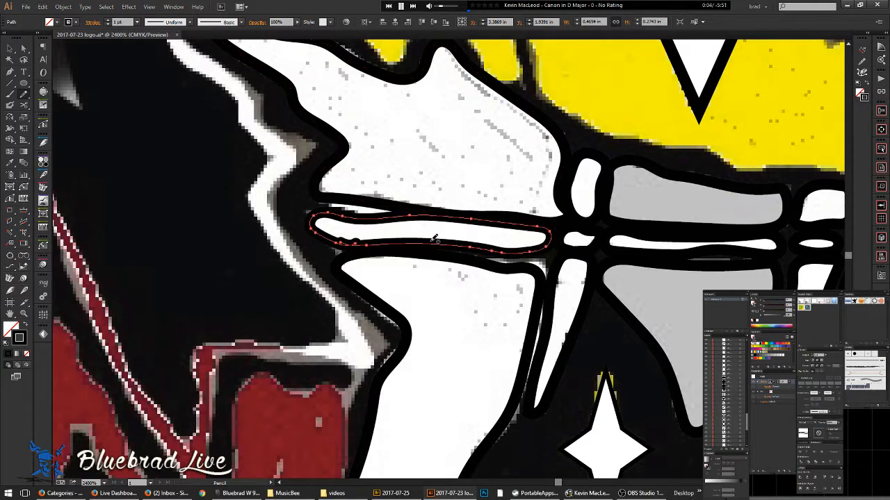
scroll(433, 241, down, 2)
scroll(399, 241, up, 3)
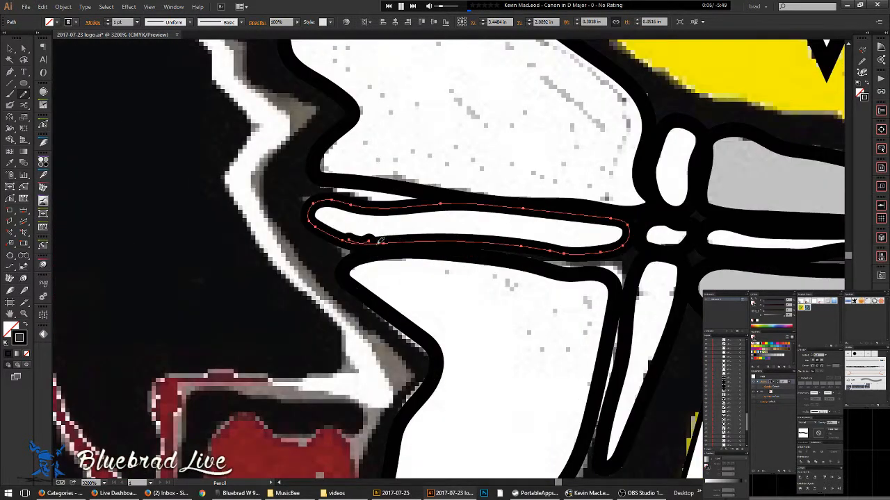
scroll(497, 234, down, 3)
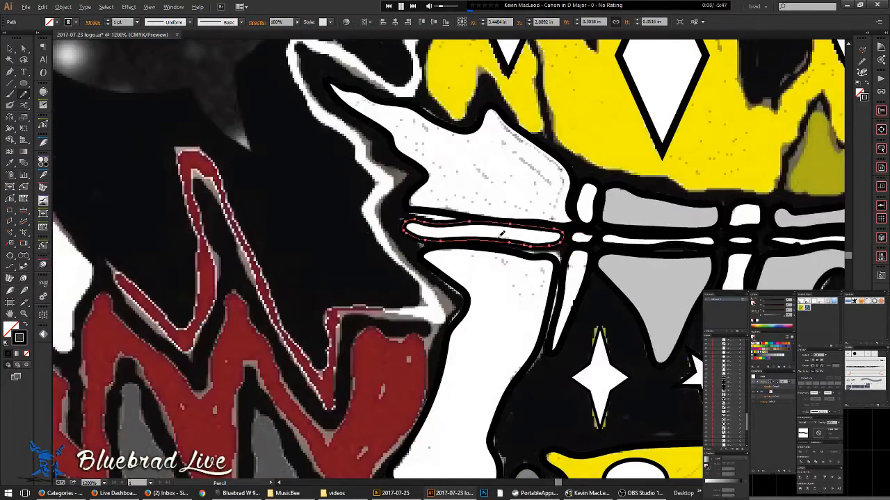
scroll(414, 249, up, 6)
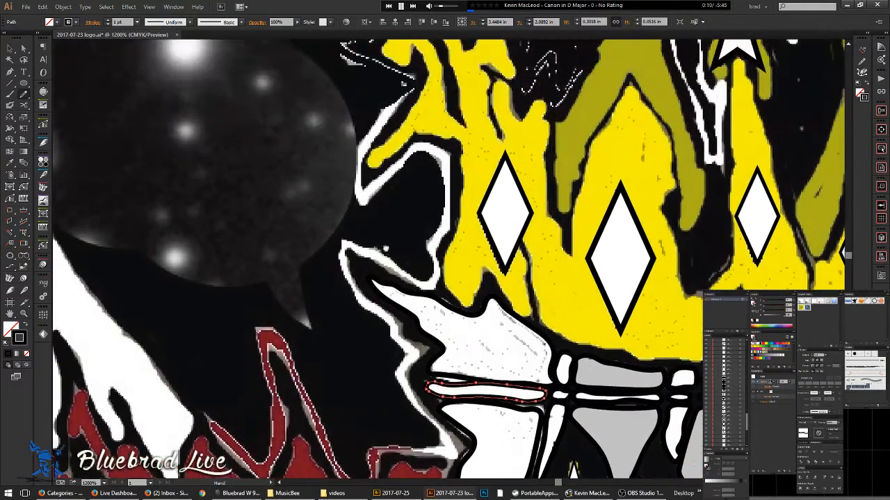
scroll(381, 224, up, 5)
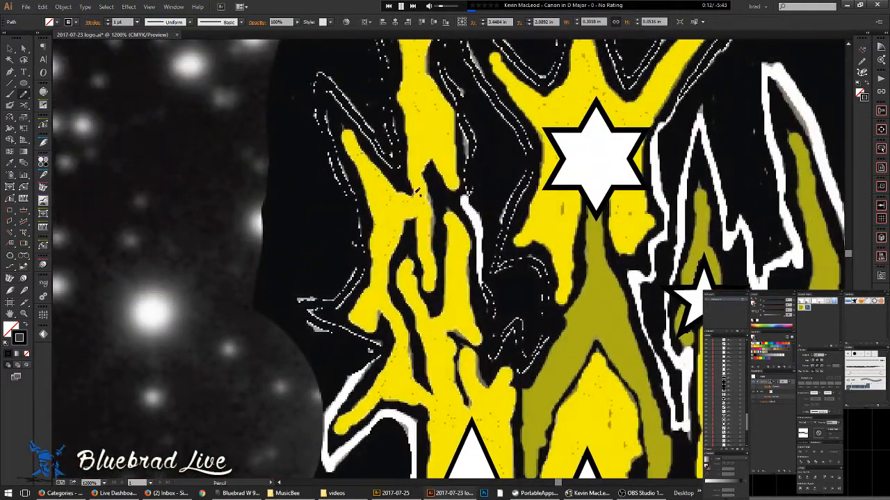
scroll(420, 182, down, 2)
drag(544, 288, 450, 270)
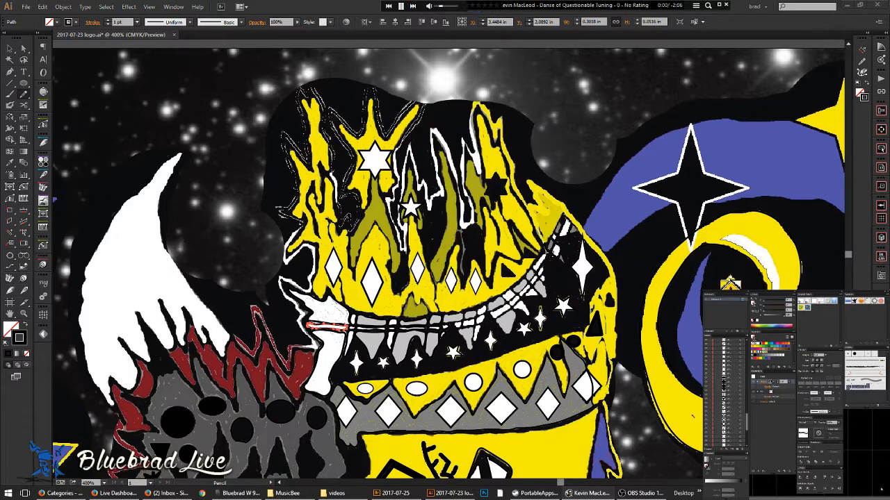
- Skip to the next music track
click(412, 6)
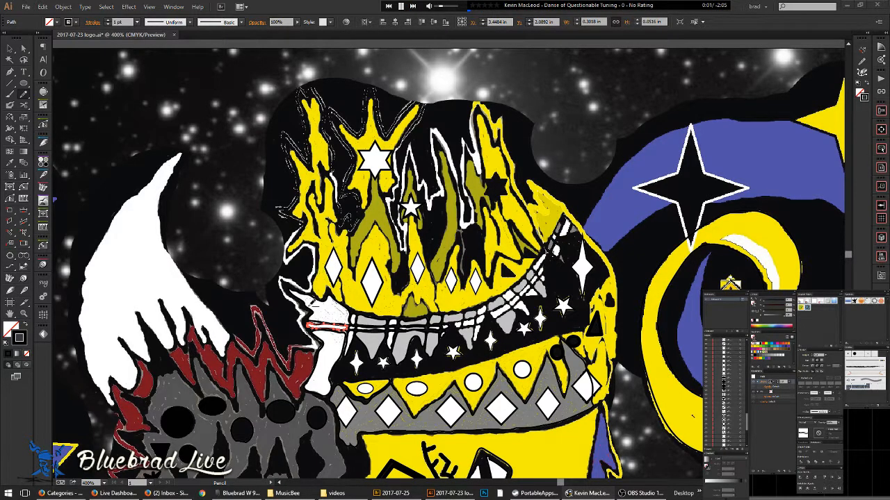
scroll(306, 305, up, 2)
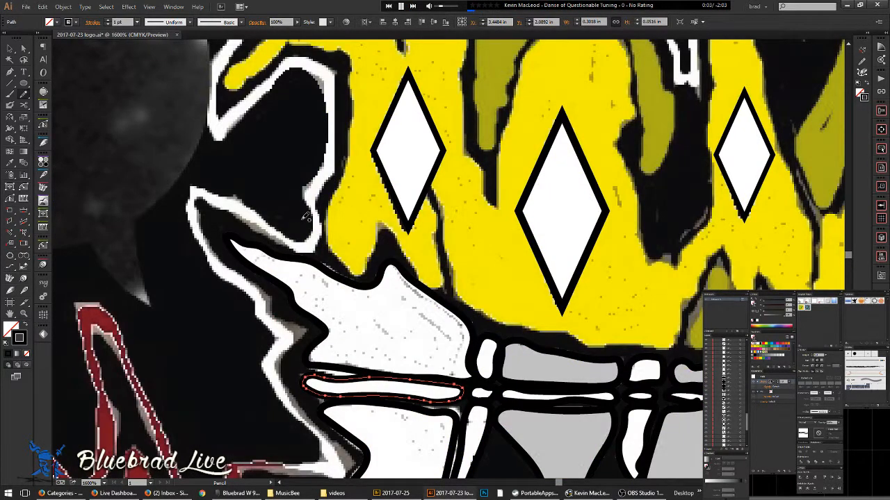
key(XF86AudioNext)
- Check the traced lip band in Outline view with Ctrl+Y, then return to Preview
drag(278, 414, 321, 281)
scroll(321, 280, up, 2)
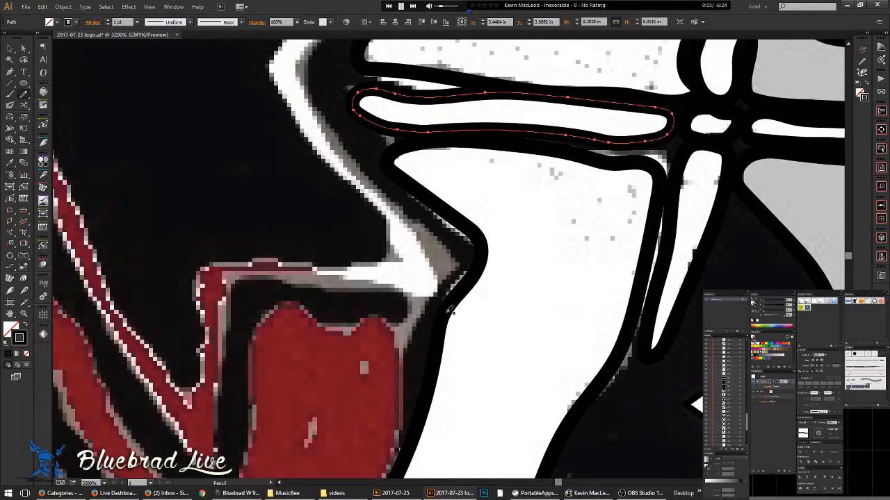
scroll(406, 319, down, 2)
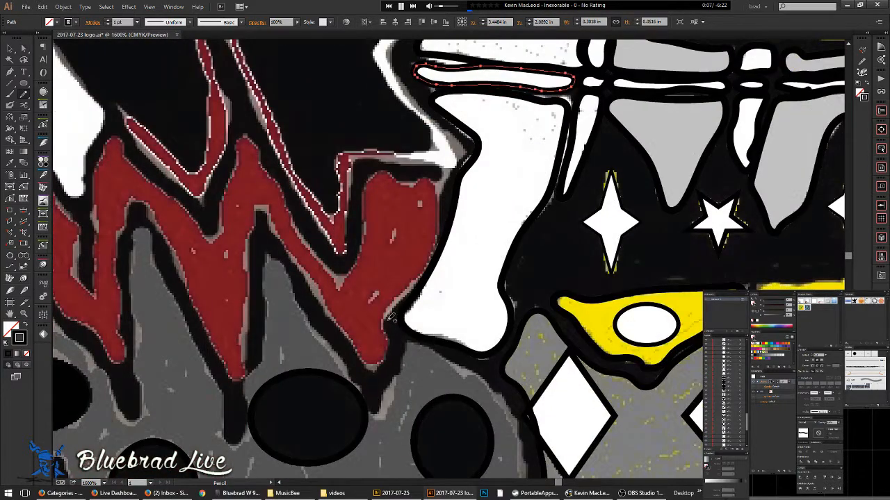
key(ctrl+y)
key(ctrl+y)
key(n)
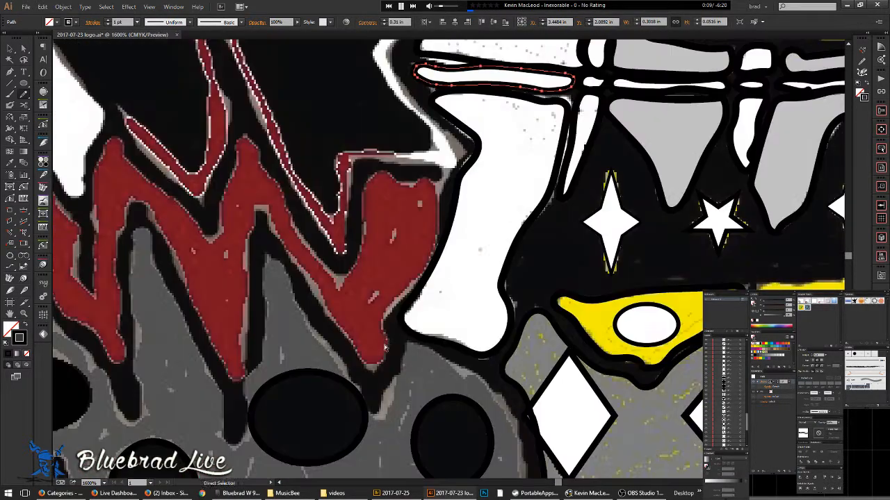
- Trace a pencil path along the red zigzag's upper edge across its peaks
mouse_move(386, 326)
mouse_down()
mouse_move(443, 221)
mouse_move(428, 175)
mouse_move(362, 203)
mouse_move(358, 254)
mouse_move(342, 277)
mouse_move(311, 248)
mouse_up()
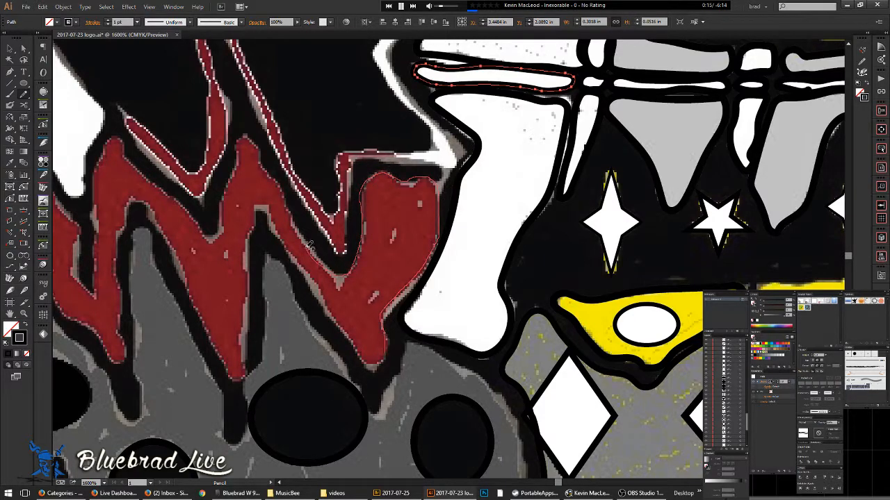
mouse_move(290, 204)
mouse_down()
mouse_move(247, 138)
mouse_move(207, 235)
mouse_move(120, 134)
mouse_move(98, 187)
mouse_up()
mouse_move(98, 229)
mouse_down()
mouse_move(95, 288)
mouse_move(82, 279)
mouse_move(63, 206)
mouse_up()
mouse_move(94, 206)
mouse_down()
mouse_move(290, 265)
mouse_move(414, 316)
mouse_move(381, 290)
mouse_up()
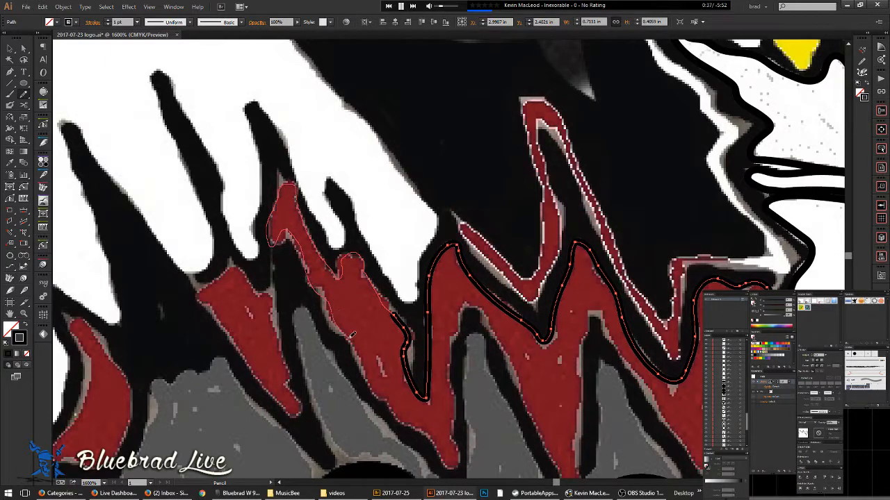
- Pencil-trace the red zigzag flame's edge down its right side, panning to follow it
mouse_move(394, 406)
mouse_down()
mouse_move(440, 452)
mouse_move(461, 399)
mouse_move(455, 363)
mouse_up()
drag(489, 317, 545, 449)
key(space)
drag(528, 413, 433, 312)
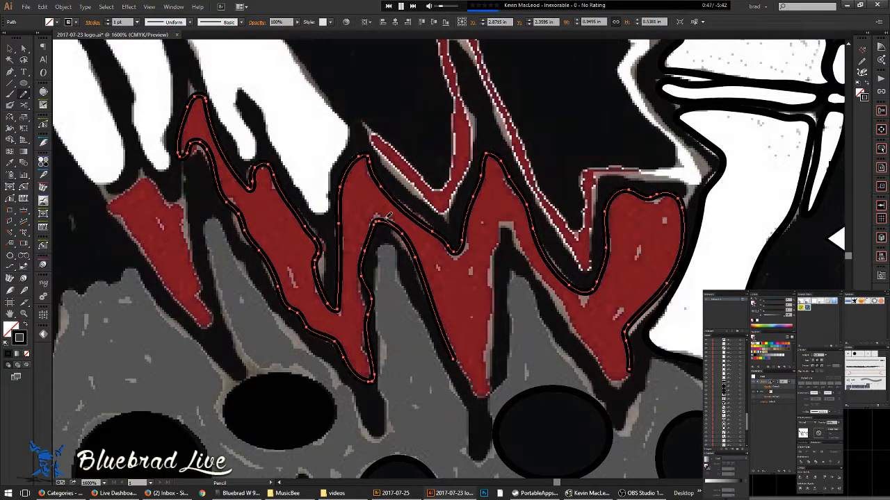
- Retrace the zigzag's left edge to its bottom tip and the right lobe's edge
drag(365, 249, 362, 288)
drag(369, 347, 372, 381)
key(space)
mouse_move(471, 348)
mouse_down()
mouse_move(371, 278)
mouse_move(381, 318)
mouse_up()
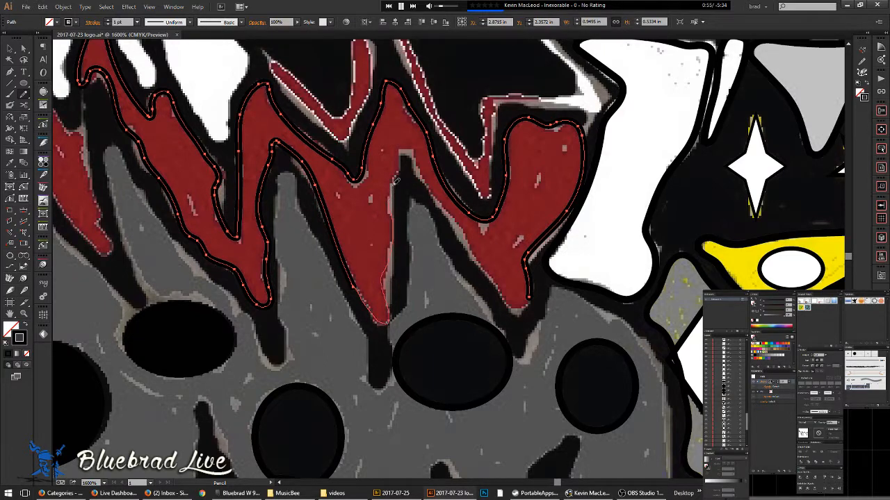
mouse_move(469, 236)
mouse_down()
mouse_move(518, 304)
mouse_move(541, 240)
mouse_move(476, 347)
mouse_up()
scroll(485, 251, down, 3)
mouse_move(305, 245)
mouse_down()
mouse_move(522, 218)
mouse_move(520, 225)
mouse_move(487, 199)
mouse_move(452, 228)
mouse_move(549, 347)
mouse_move(553, 332)
mouse_move(513, 226)
mouse_up()
scroll(532, 205, up, 3)
- Close the outline around the red zigzag flame and check it in Outline view
mouse_move(588, 285)
mouse_down()
mouse_move(610, 262)
mouse_move(521, 211)
mouse_up()
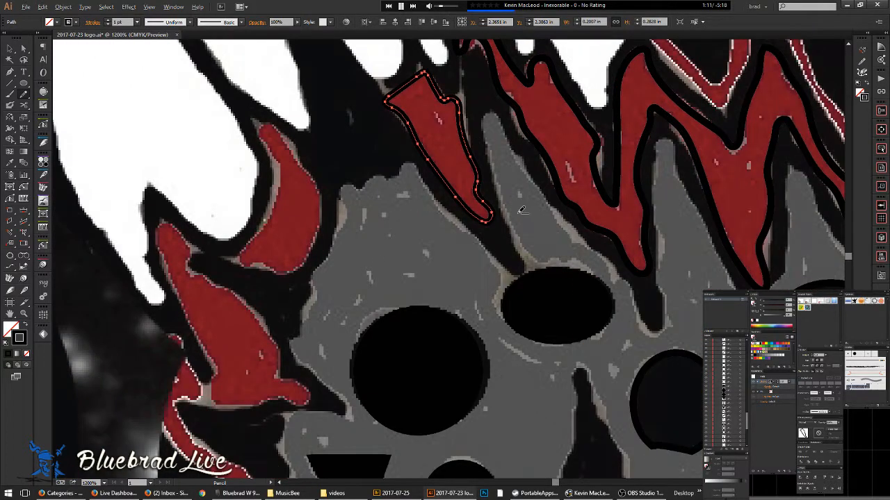
scroll(521, 211, down, 3)
drag(658, 279, 450, 300)
key(ctrl+y)
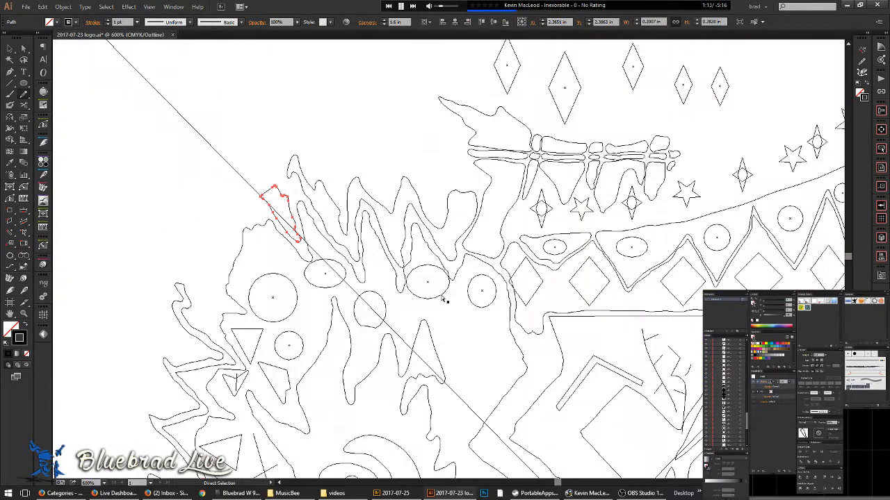
key(ctrl+y)
- Pencil-trace the first small red flame piece, correcting its bottom-left edge
key(n)
scroll(215, 223, up, 3)
drag(215, 223, 374, 150)
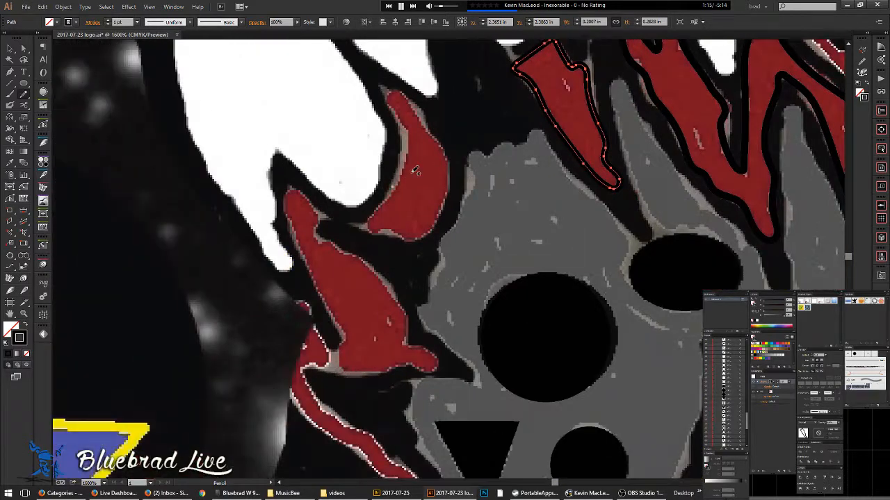
mouse_move(391, 93)
mouse_down()
mouse_move(434, 128)
mouse_move(452, 170)
mouse_move(436, 228)
mouse_move(403, 238)
mouse_move(369, 226)
mouse_move(374, 205)
mouse_move(410, 166)
mouse_up()
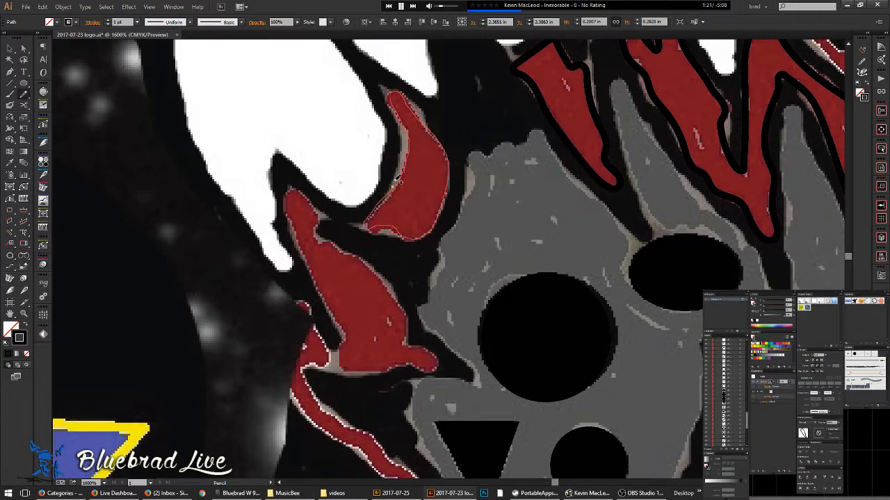
drag(385, 225, 400, 233)
- Outline the lower red flame piece and verify the new path in Outline view
drag(349, 275, 465, 252)
mouse_move(439, 217)
mouse_down()
mouse_move(431, 180)
mouse_move(408, 167)
mouse_move(399, 180)
mouse_move(444, 272)
mouse_up()
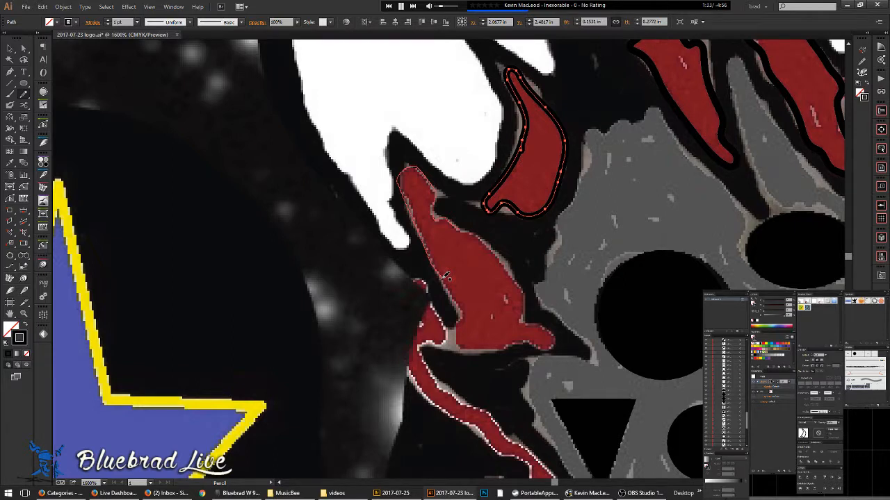
mouse_move(450, 278)
mouse_down()
mouse_move(465, 302)
mouse_move(460, 320)
mouse_move(470, 348)
mouse_move(558, 343)
mouse_move(554, 326)
mouse_move(528, 321)
mouse_move(517, 278)
mouse_move(460, 224)
mouse_up()
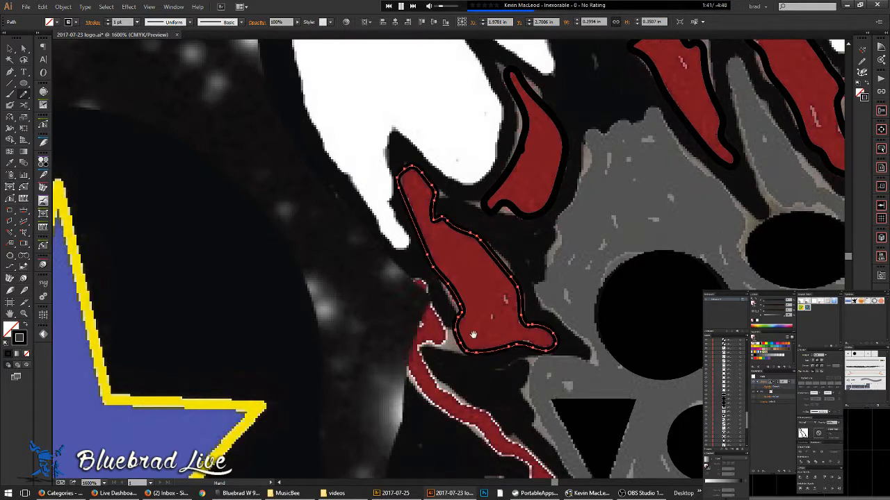
scroll(473, 236, down, 4)
scroll(403, 187, right, 1)
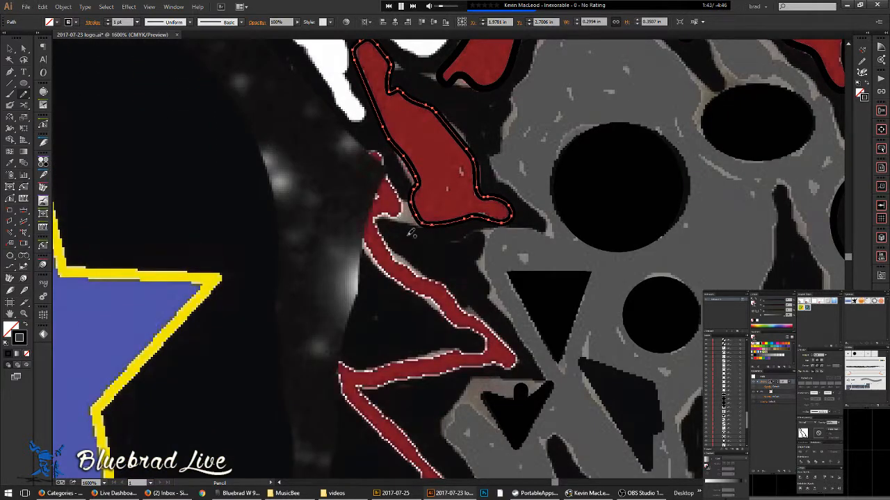
scroll(416, 243, down, 2)
key(ctrl+y)
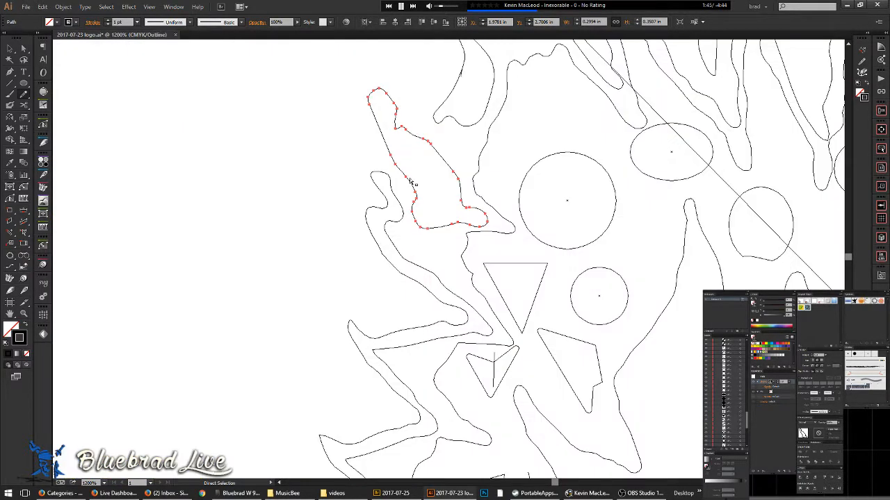
key(ctrl+y)
- Pan the view down to the yellow crown artwork
scroll(432, 116, down, 1)
drag(465, 119, 458, 235)
drag(514, 128, 470, 216)
drag(547, 209, 419, 251)
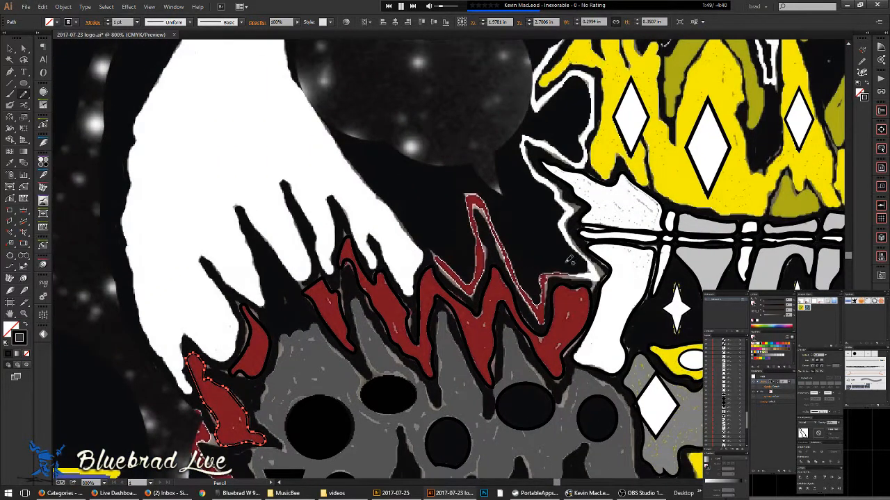
drag(525, 271, 384, 250)
scroll(360, 245, up, 1)
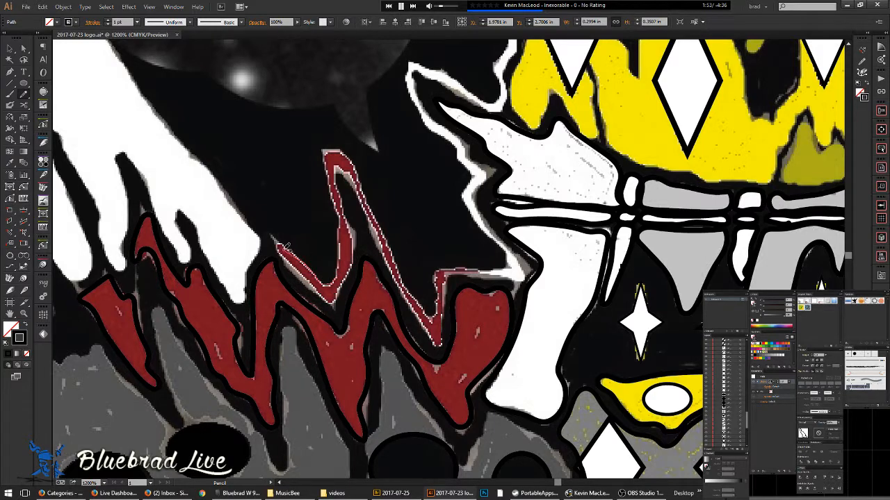
- Trace around the thin red line above the flames, then deselect it
mouse_move(281, 249)
mouse_down()
mouse_move(327, 293)
mouse_move(343, 296)
mouse_move(354, 240)
mouse_move(341, 166)
mouse_move(358, 180)
mouse_move(430, 338)
mouse_move(440, 343)
mouse_move(454, 272)
mouse_move(508, 278)
mouse_move(478, 268)
mouse_move(438, 271)
mouse_move(435, 317)
mouse_move(393, 254)
mouse_move(344, 148)
mouse_move(328, 170)
mouse_move(346, 248)
mouse_move(330, 284)
mouse_up()
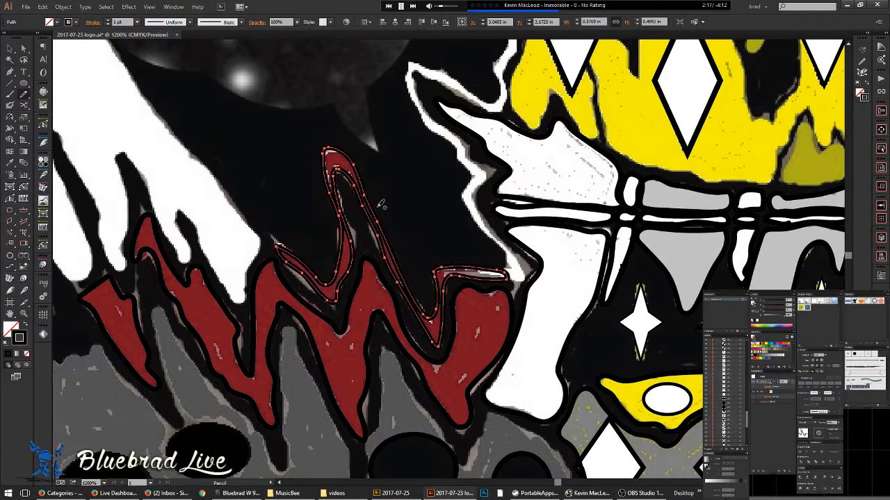
drag(388, 254, 323, 315)
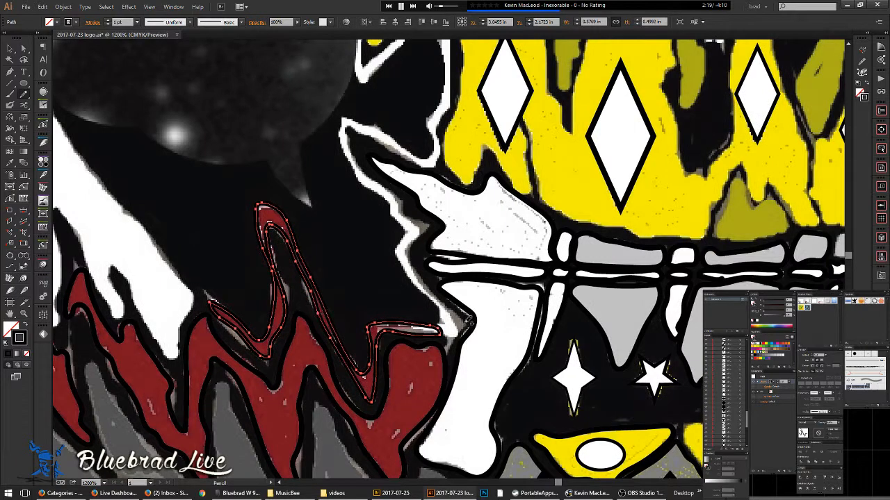
key(ctrl+shift+a)
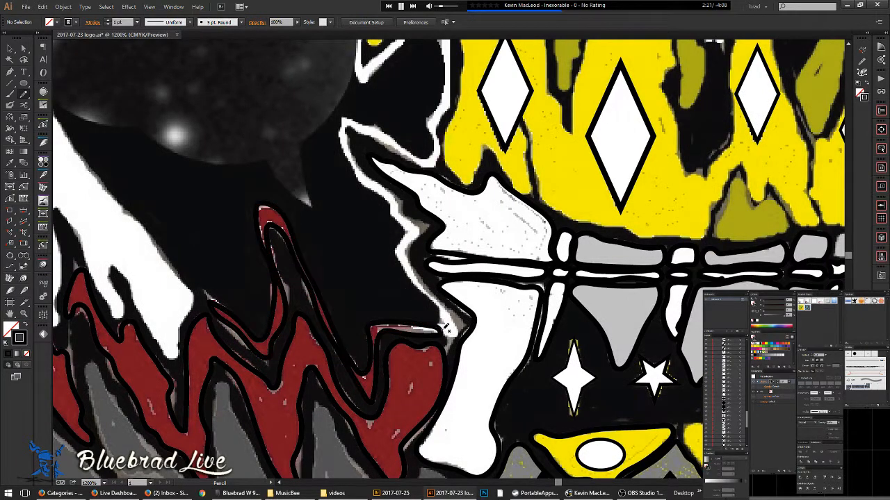
- Trace the white shape's left edge up toward the crown's black flame border
mouse_move(449, 334)
mouse_down()
mouse_move(433, 298)
mouse_move(396, 251)
mouse_move(406, 229)
mouse_move(393, 201)
mouse_move(350, 164)
mouse_move(341, 121)
mouse_move(388, 133)
mouse_move(419, 154)
mouse_up()
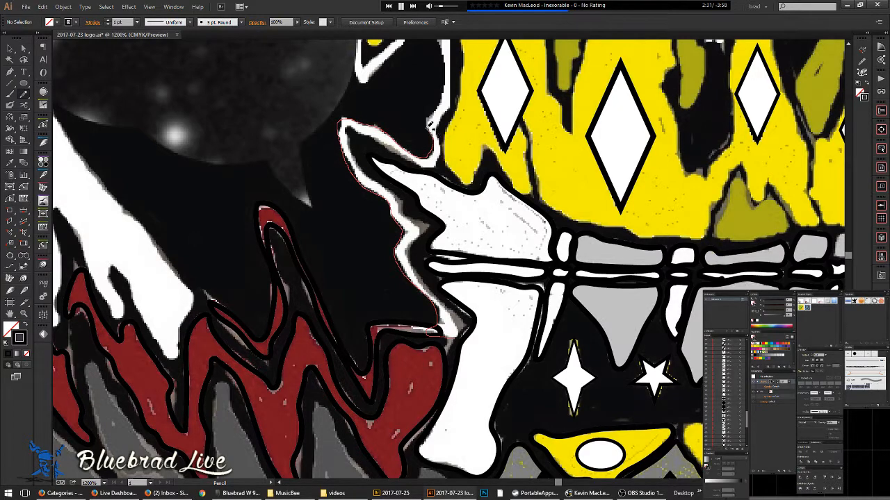
mouse_move(437, 104)
mouse_down()
mouse_move(450, 43)
mouse_move(490, 176)
mouse_up()
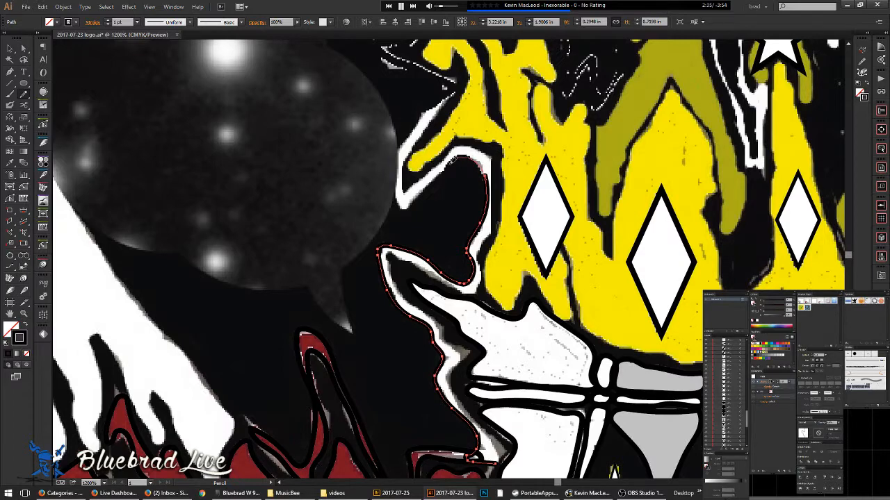
drag(393, 182, 406, 134)
mouse_move(435, 74)
mouse_down()
mouse_move(376, 47)
mouse_move(454, 222)
mouse_move(506, 170)
mouse_move(513, 133)
mouse_move(483, 65)
mouse_move(506, 232)
mouse_move(478, 160)
mouse_move(511, 157)
mouse_move(553, 219)
mouse_move(554, 167)
mouse_up()
mouse_move(538, 83)
mouse_down()
mouse_move(565, 202)
mouse_move(548, 161)
mouse_move(551, 123)
mouse_move(560, 118)
mouse_move(574, 132)
mouse_move(600, 123)
mouse_move(628, 167)
mouse_move(633, 240)
mouse_up()
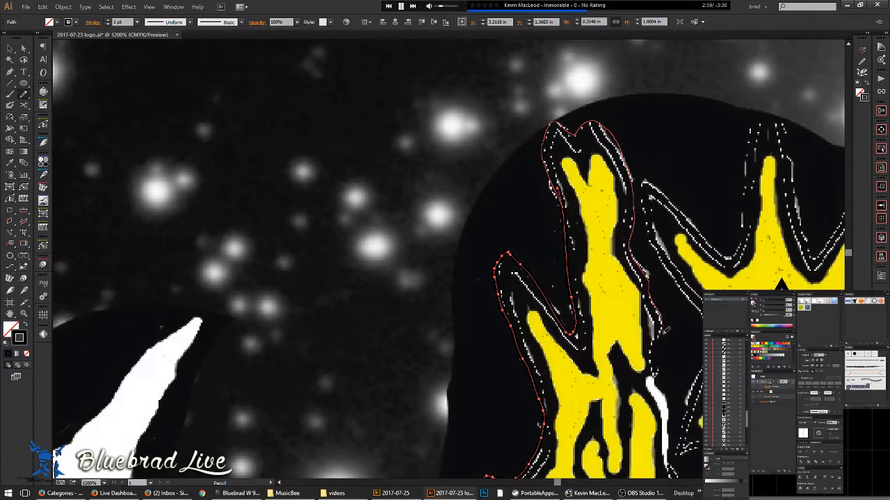
- Extend the outline down the flame edge and back up the white dotted edge
mouse_move(658, 351)
mouse_down()
mouse_move(668, 411)
mouse_move(429, 198)
mouse_move(417, 201)
mouse_move(420, 229)
mouse_up()
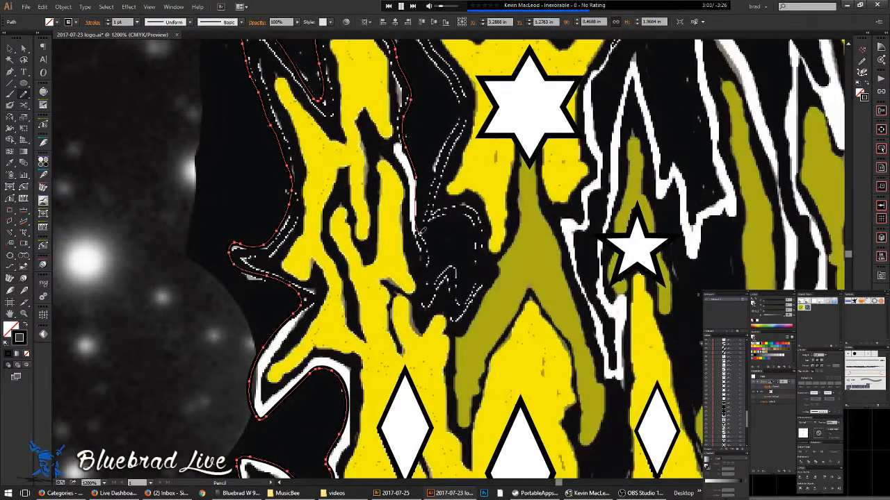
drag(456, 268, 463, 295)
drag(479, 258, 481, 217)
mouse_move(423, 221)
mouse_down()
mouse_move(456, 115)
mouse_move(455, 75)
mouse_up()
drag(470, 127, 566, 315)
- Carry the outline over the next flame's top and down its right edge
mouse_move(536, 249)
mouse_down()
mouse_move(495, 187)
mouse_move(487, 141)
mouse_move(525, 164)
mouse_move(547, 191)
mouse_move(587, 164)
mouse_move(586, 125)
mouse_up()
mouse_move(614, 72)
mouse_down()
mouse_move(630, 82)
mouse_move(639, 128)
mouse_up()
mouse_move(645, 167)
mouse_down()
mouse_move(654, 200)
mouse_move(704, 143)
mouse_up()
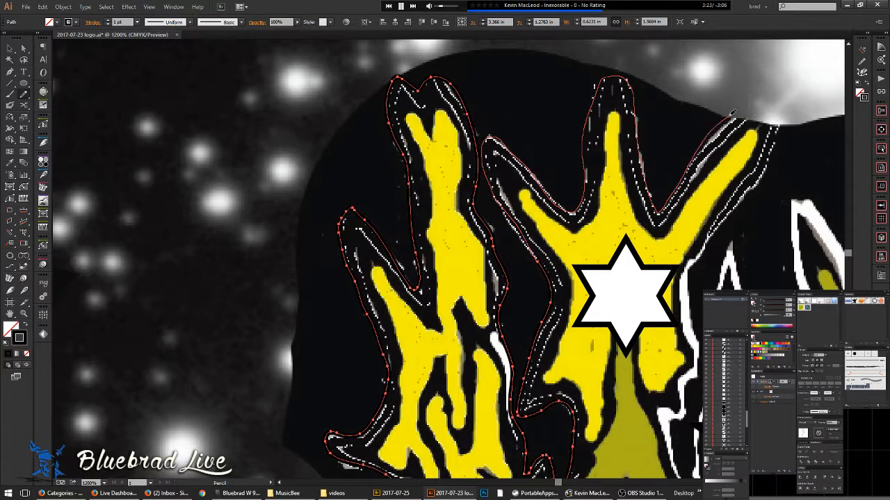
drag(773, 149, 754, 186)
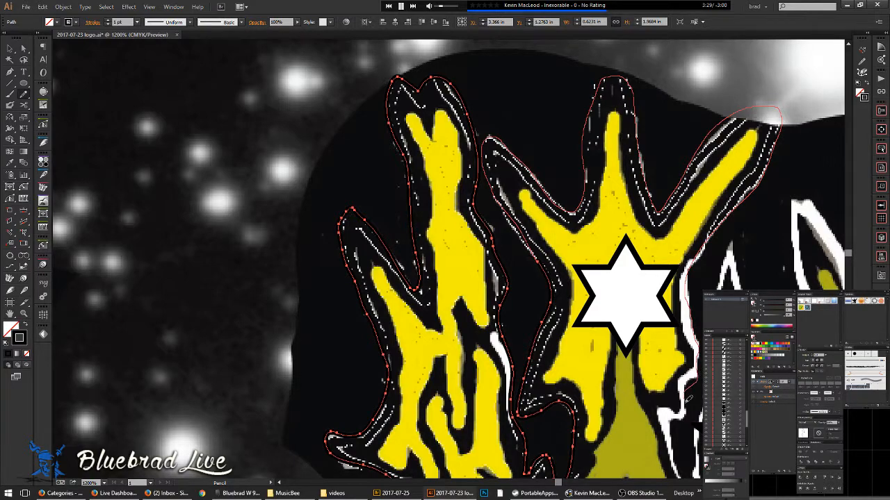
mouse_move(678, 444)
mouse_down()
mouse_move(452, 230)
mouse_move(427, 224)
mouse_move(463, 327)
mouse_up()
scroll(430, 228, up, 1)
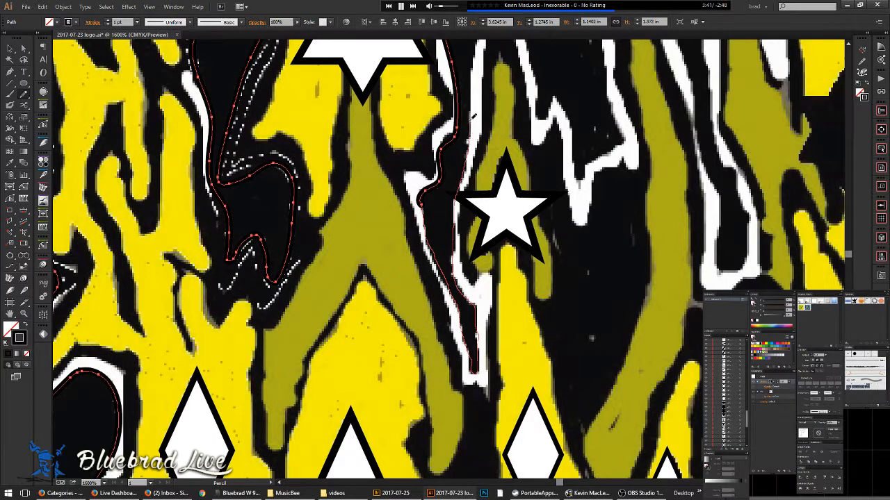
- Trace the middle crown stripe's white edges up and down
mouse_move(477, 75)
mouse_down()
mouse_move(448, 219)
mouse_move(478, 106)
mouse_move(509, 226)
mouse_up()
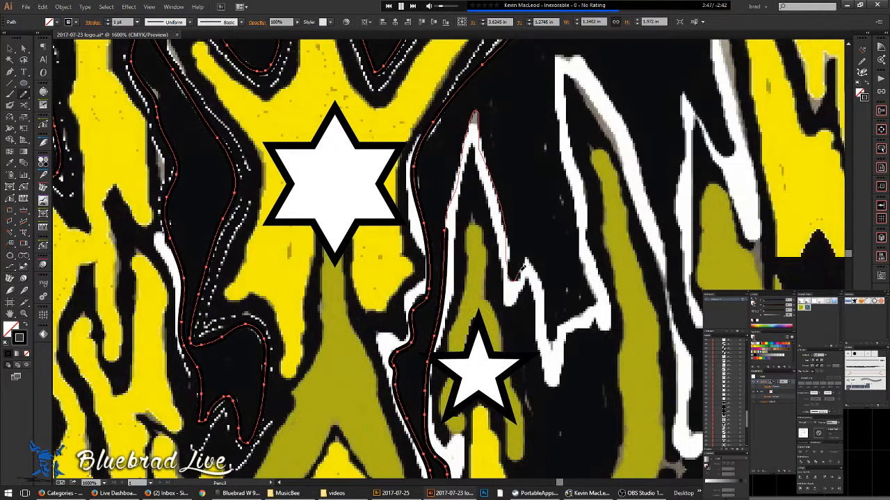
mouse_move(531, 261)
mouse_down()
mouse_move(553, 338)
mouse_move(596, 299)
mouse_up()
drag(583, 255, 577, 197)
mouse_move(565, 150)
mouse_down()
mouse_move(555, 100)
mouse_move(565, 47)
mouse_move(591, 59)
mouse_move(622, 113)
mouse_move(668, 248)
mouse_up()
mouse_move(673, 285)
mouse_down()
mouse_move(692, 352)
mouse_move(691, 400)
mouse_up()
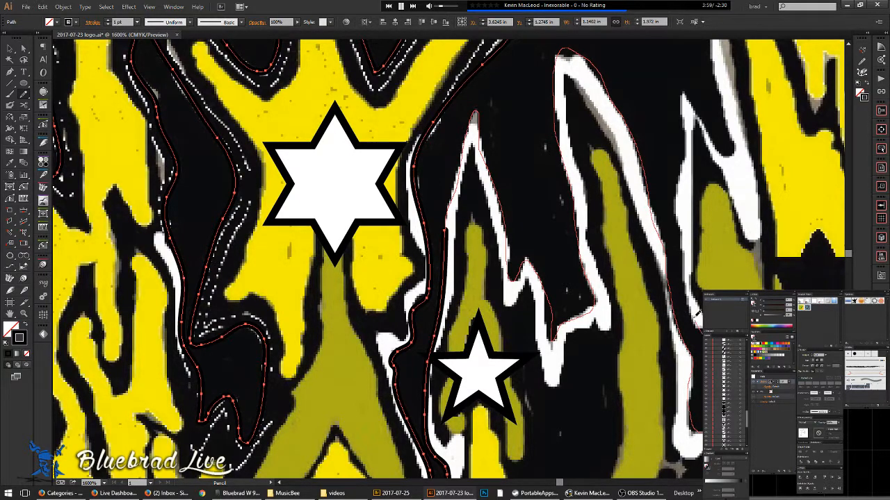
drag(685, 282, 678, 182)
drag(681, 133, 687, 97)
drag(716, 142, 731, 147)
- Trace down the white stripe's right and left edges, then up the next stripe
drag(710, 89, 480, 324)
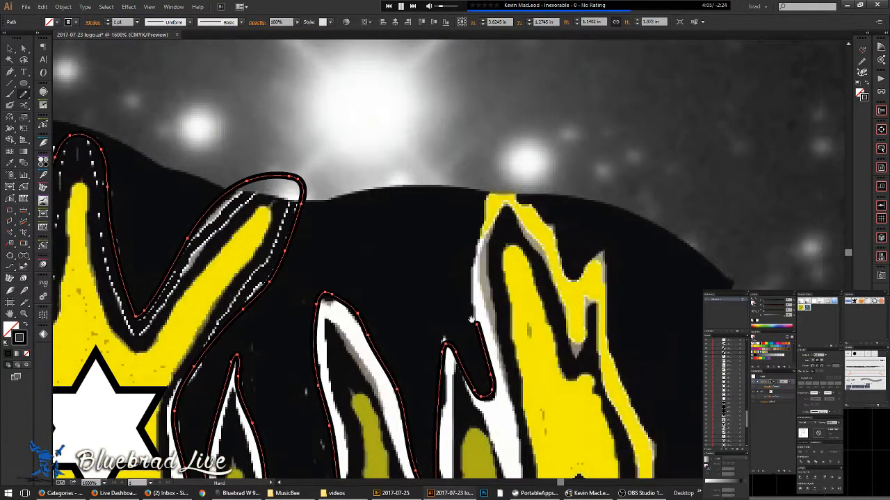
drag(481, 236, 516, 395)
drag(526, 435, 506, 216)
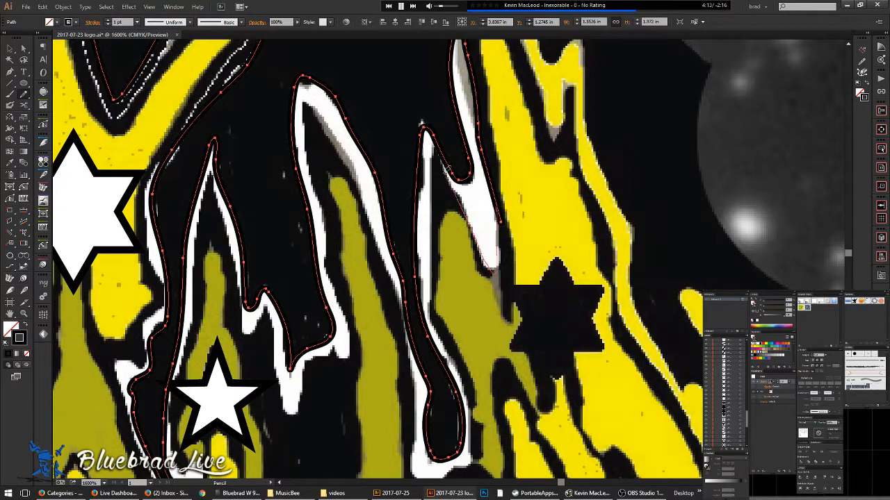
mouse_move(430, 200)
mouse_down()
mouse_move(432, 310)
mouse_move(468, 376)
mouse_up()
drag(477, 406, 541, 191)
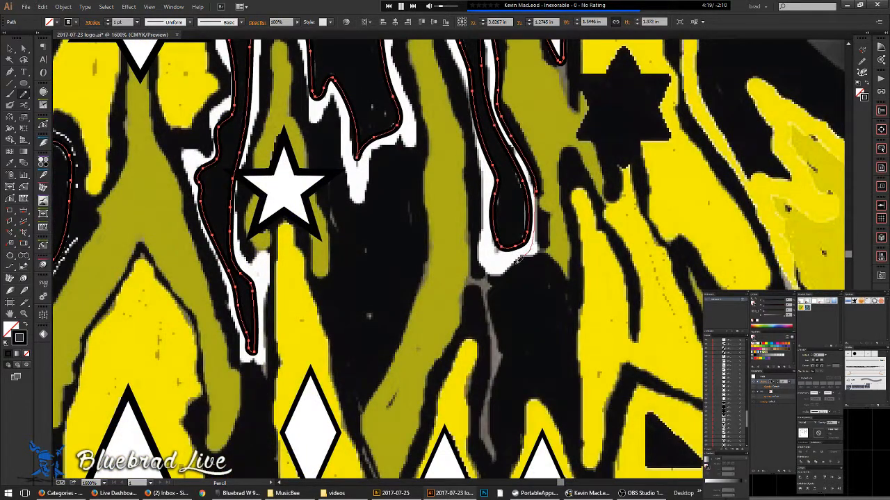
drag(483, 164, 472, 119)
- Trace down the stripe's left edge and along its inner edge to the star
drag(460, 70, 556, 271)
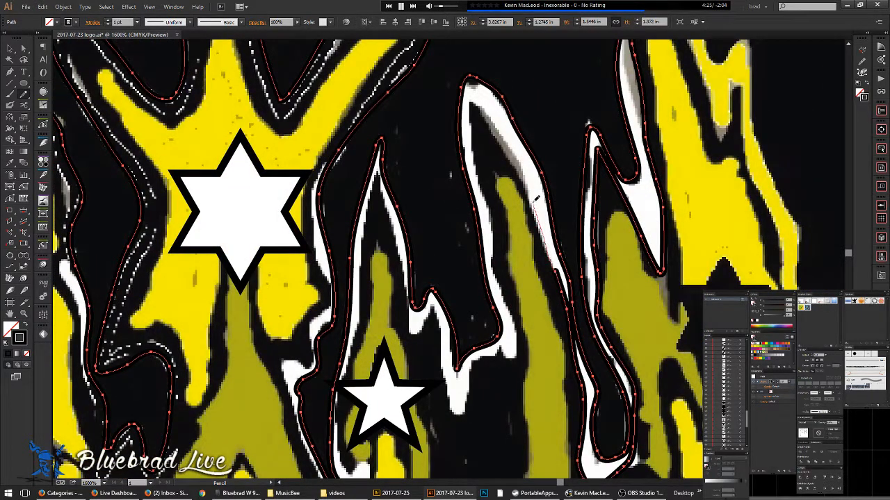
mouse_move(472, 99)
mouse_down()
mouse_move(472, 171)
mouse_move(490, 219)
mouse_move(488, 169)
mouse_move(472, 126)
mouse_move(491, 252)
mouse_up()
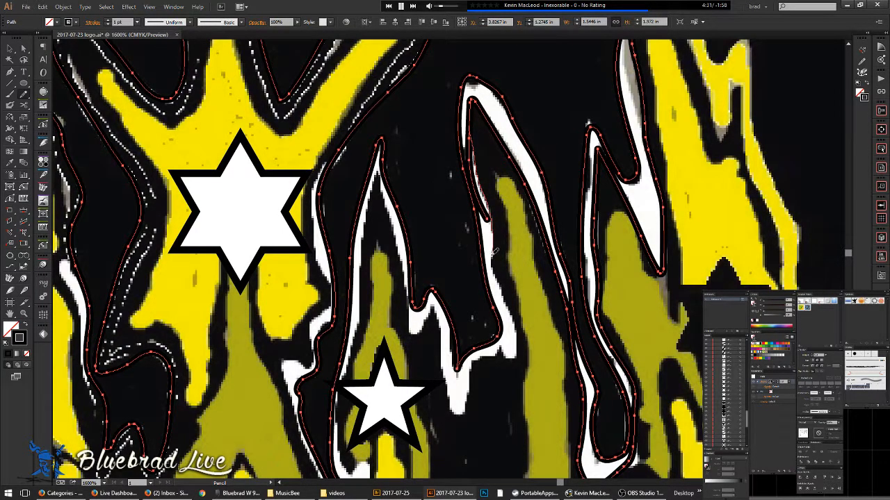
drag(499, 286, 511, 321)
drag(473, 361, 472, 392)
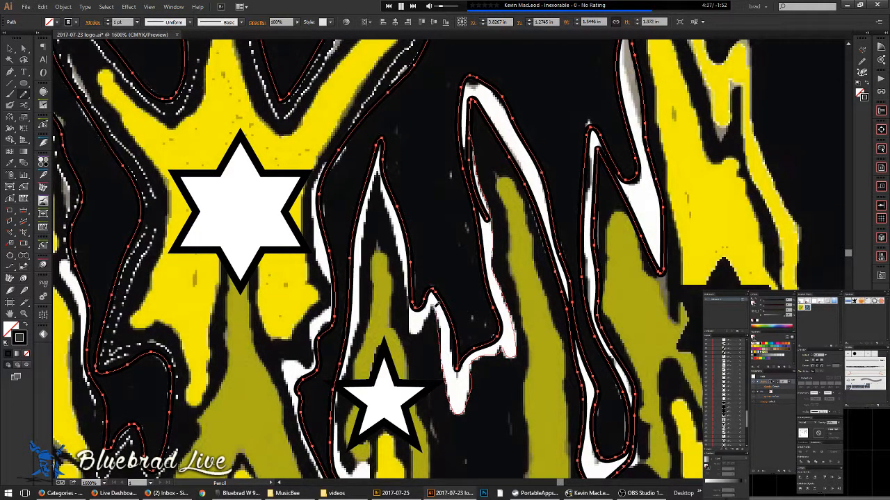
mouse_move(397, 239)
mouse_down()
mouse_move(379, 171)
mouse_move(363, 279)
mouse_up()
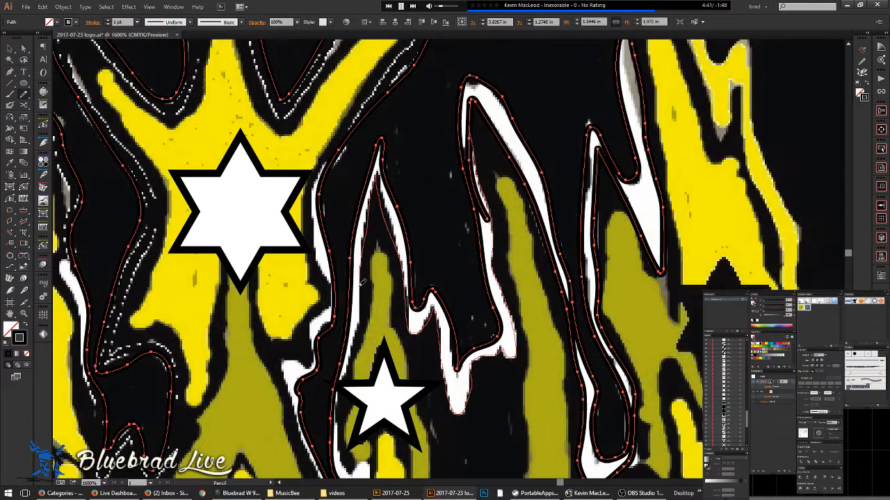
mouse_move(362, 323)
mouse_down()
mouse_move(338, 427)
mouse_move(345, 459)
mouse_move(423, 253)
mouse_move(436, 251)
mouse_move(434, 371)
mouse_up()
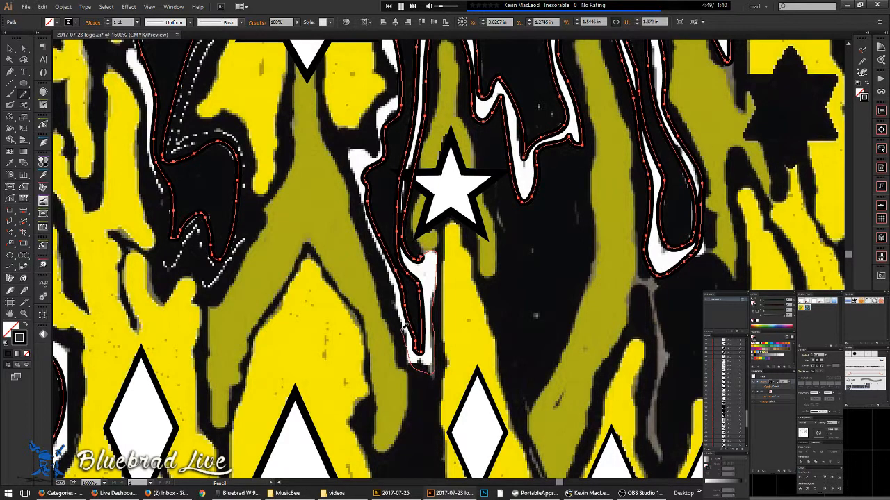
- Continue the stripe trace up its left edge and toward the upper right
drag(375, 227, 351, 152)
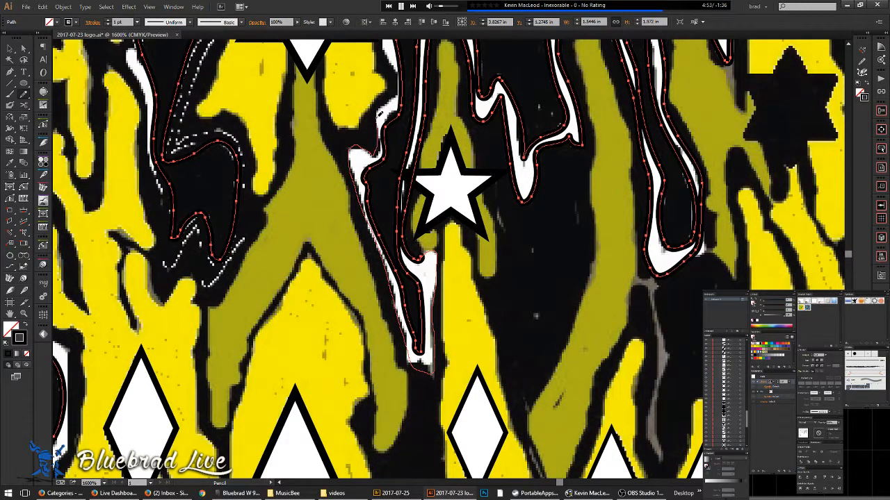
mouse_move(395, 48)
mouse_down()
mouse_move(484, 226)
mouse_move(469, 183)
mouse_move(472, 142)
mouse_up()
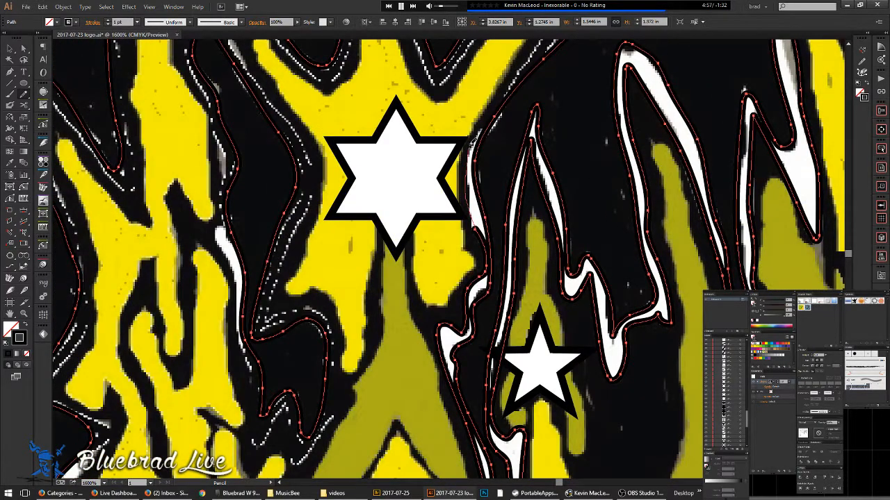
drag(489, 112, 524, 61)
mouse_move(524, 57)
mouse_down()
mouse_move(458, 213)
mouse_move(508, 150)
mouse_up()
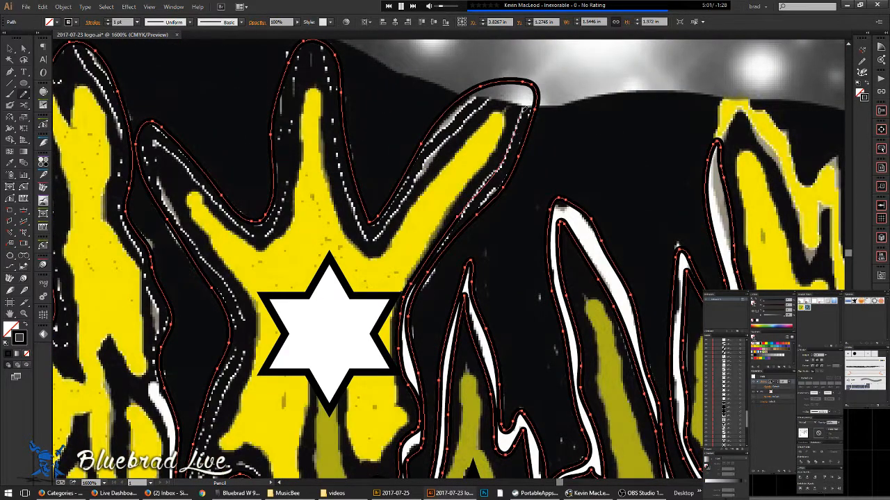
- Trace along the next white stripe's left edge, down and back up
drag(456, 138, 416, 182)
mouse_move(367, 233)
mouse_down()
mouse_move(353, 202)
mouse_move(328, 55)
mouse_move(296, 83)
mouse_move(284, 141)
mouse_up()
mouse_move(287, 179)
mouse_down()
mouse_move(269, 230)
mouse_move(229, 212)
mouse_move(171, 142)
mouse_up()
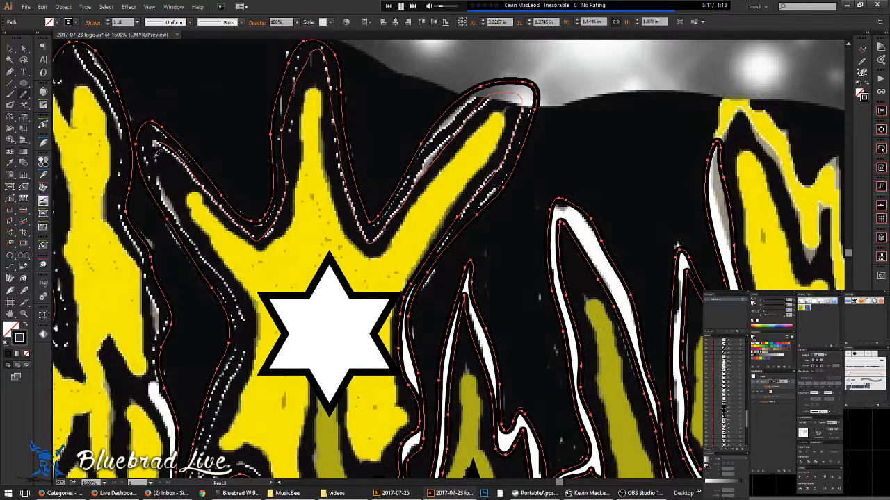
mouse_move(168, 194)
mouse_down()
mouse_move(240, 309)
mouse_move(243, 337)
mouse_move(215, 430)
mouse_move(336, 251)
mouse_move(359, 242)
mouse_move(383, 251)
mouse_move(402, 317)
mouse_up()
drag(391, 352, 355, 392)
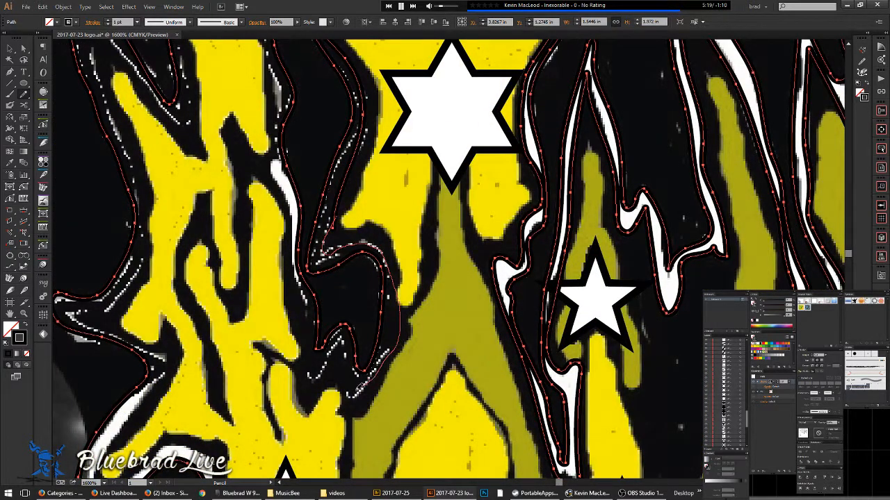
mouse_move(343, 341)
mouse_down()
mouse_move(324, 370)
mouse_move(310, 374)
mouse_move(284, 189)
mouse_up()
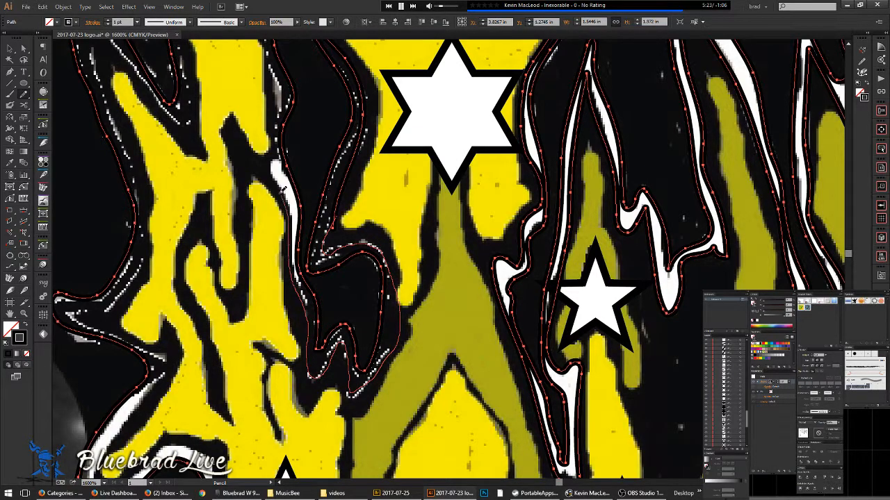
mouse_move(277, 153)
mouse_down()
mouse_move(274, 52)
mouse_move(481, 290)
mouse_up()
- Check the traced paths in Outline view and clear the selection
key(space)
key(a)
key(ctrl+y)
key(ctrl+y)
key(n)
click(9, 50)
key(ctrl+z)
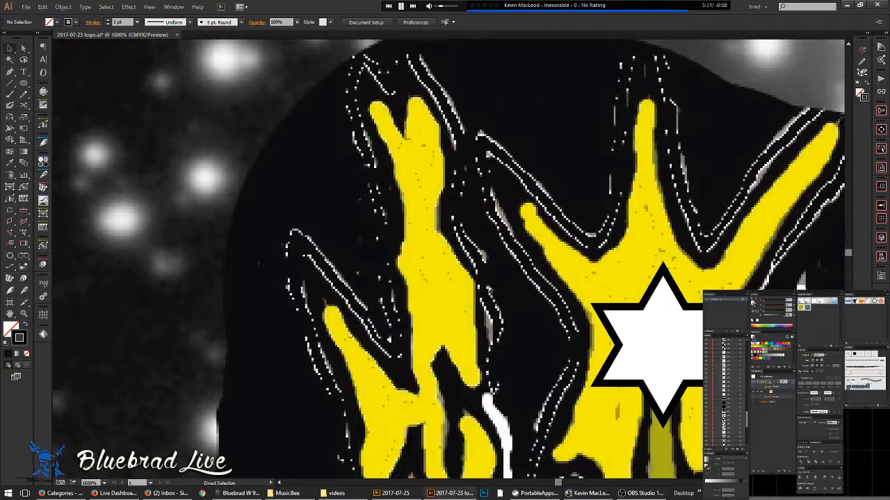
- Select the short traced path and Shift-add the large flame outline where they meet
click(487, 289)
click(502, 297)
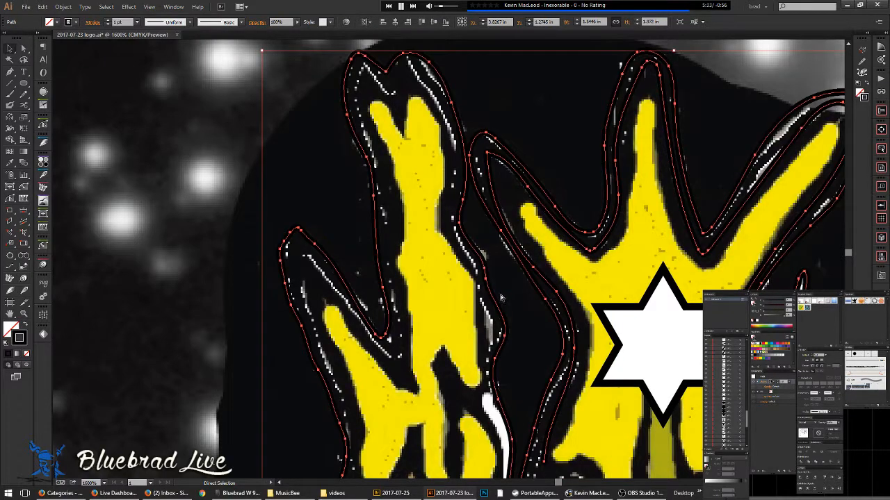
click(546, 452)
drag(546, 451, 502, 373)
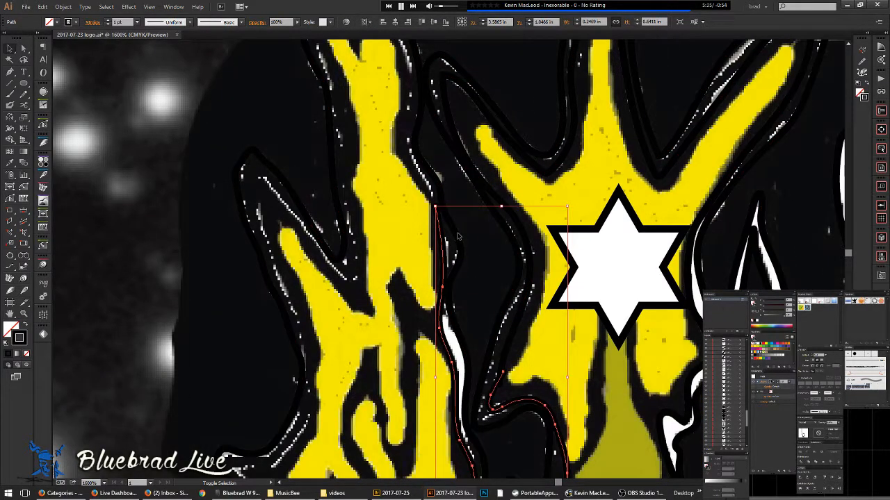
shift+click(456, 238)
drag(547, 392, 502, 224)
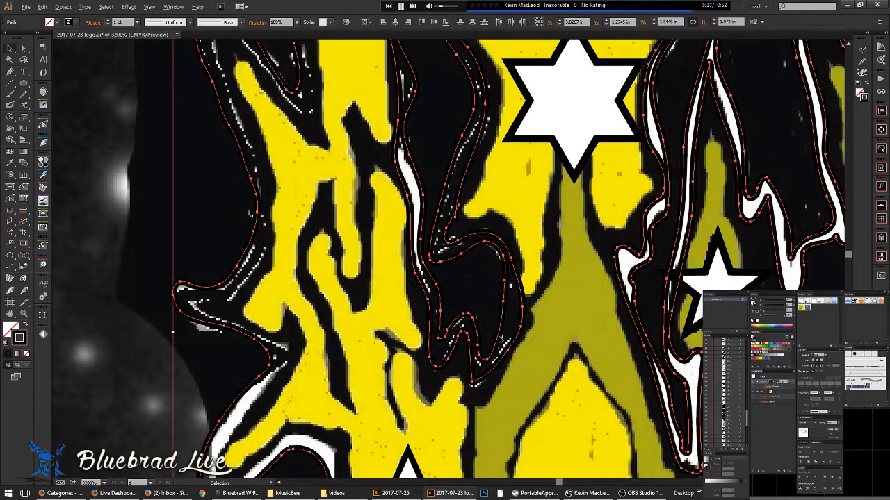
scroll(501, 338, up, 1)
drag(440, 194, 484, 316)
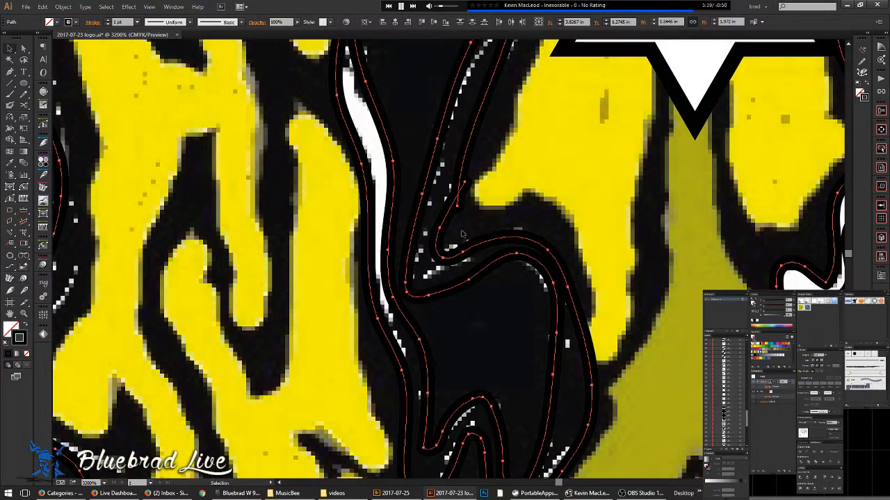
key(n)
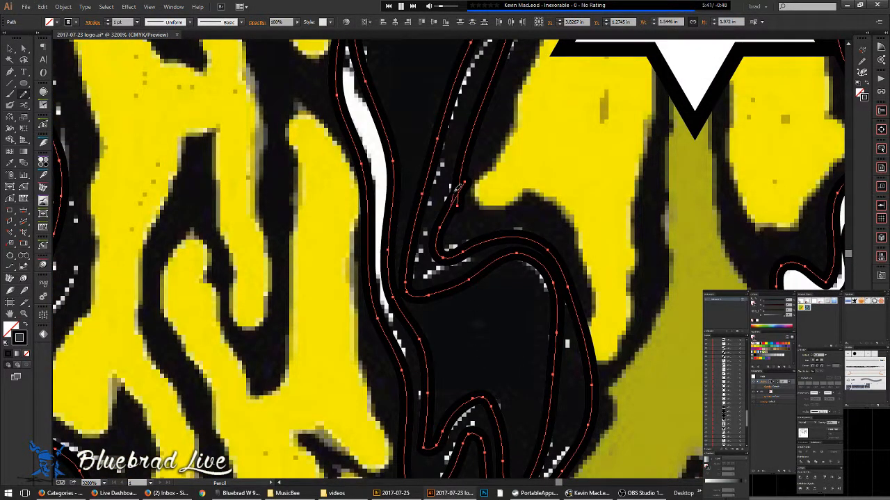
scroll(458, 186, down, 3)
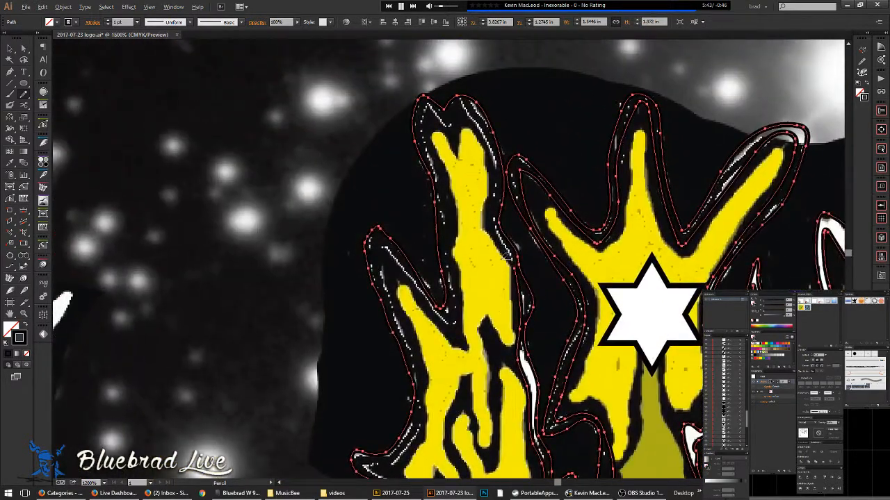
scroll(501, 261, up, 2)
- Trace a path up the dark channel and down the white edge
mouse_move(527, 256)
mouse_down()
mouse_move(496, 189)
mouse_move(488, 54)
mouse_move(563, 292)
mouse_move(500, 187)
mouse_move(467, 235)
mouse_move(431, 196)
mouse_move(417, 210)
mouse_move(413, 249)
mouse_move(442, 321)
mouse_move(465, 429)
mouse_move(476, 284)
mouse_move(502, 164)
mouse_move(498, 210)
mouse_move(514, 370)
mouse_move(493, 366)
mouse_move(378, 221)
mouse_move(375, 271)
mouse_move(407, 379)
mouse_move(369, 130)
mouse_move(414, 276)
mouse_move(407, 367)
mouse_move(337, 425)
mouse_move(312, 433)
mouse_move(319, 445)
mouse_move(381, 462)
mouse_move(372, 405)
mouse_move(280, 221)
mouse_move(326, 258)
mouse_move(326, 292)
mouse_move(289, 321)
mouse_move(212, 455)
mouse_up()
key(space)
key(space)
key(space)
key(space)
mouse_move(257, 403)
mouse_down()
mouse_move(339, 224)
mouse_move(313, 254)
mouse_move(316, 295)
mouse_move(420, 210)
mouse_move(482, 230)
mouse_move(487, 313)
mouse_move(461, 410)
mouse_move(489, 407)
mouse_move(495, 296)
mouse_up()
- Trace the white edge's right side toward the grey band, then zoom out
mouse_move(489, 134)
mouse_down()
mouse_move(496, 243)
mouse_move(466, 318)
mouse_move(474, 369)
mouse_move(460, 393)
mouse_move(306, 315)
mouse_move(287, 323)
mouse_move(309, 386)
mouse_move(367, 428)
mouse_up()
mouse_move(328, 405)
mouse_down()
mouse_move(231, 137)
mouse_move(277, 166)
mouse_move(299, 212)
mouse_move(345, 236)
mouse_move(317, 288)
mouse_move(339, 359)
mouse_move(412, 419)
mouse_up()
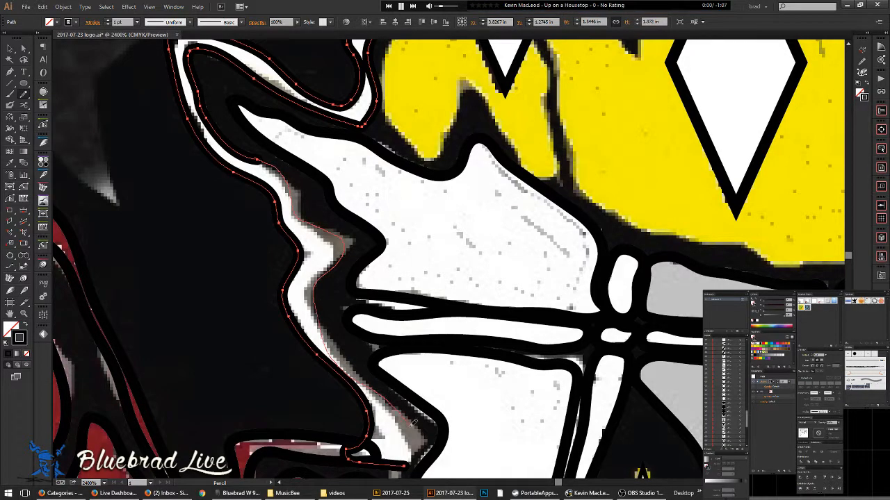
drag(408, 465, 410, 465)
key(ctrl+minus)
key(ctrl+minus)
key(ctrl+minus)
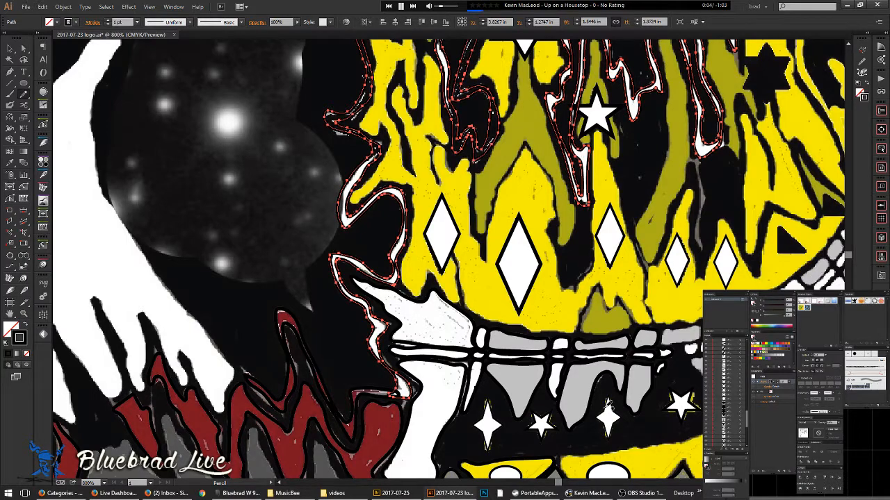
- Check the paths in Outline view and frame the yellow flames around the star
drag(512, 130, 373, 223)
key(ctrl+y)
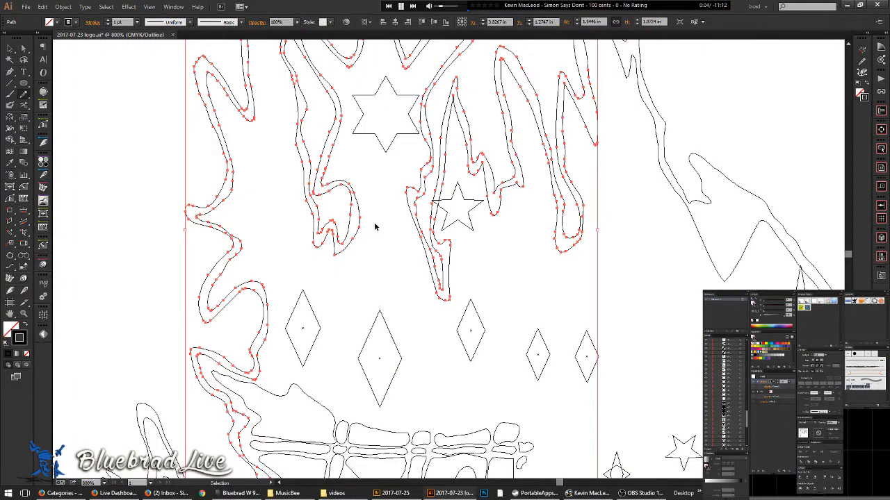
key(ctrl+y)
scroll(411, 112, up, 2)
drag(399, 207, 415, 353)
scroll(489, 118, down, 1)
mouse_move(489, 118)
mouse_down()
mouse_move(470, 134)
mouse_move(447, 187)
mouse_up()
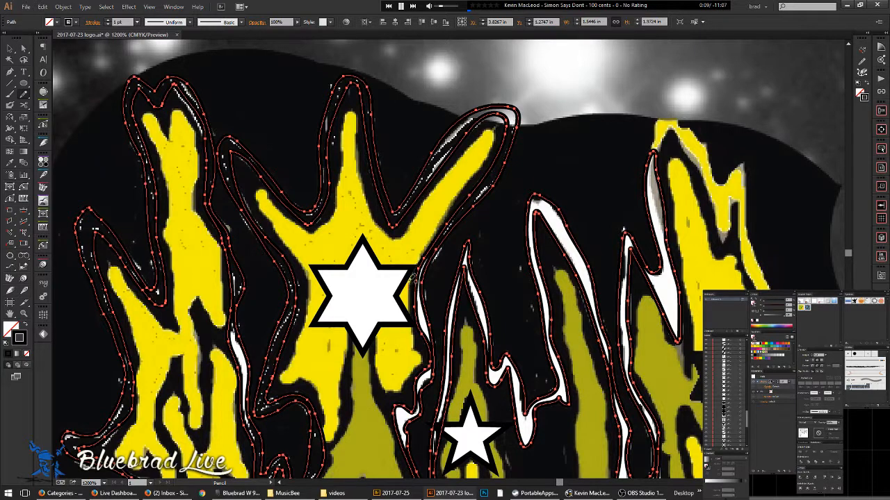
- Trace around the yellow flame fingers encircling the six-pointed star and close the path
mouse_move(418, 257)
mouse_down()
mouse_move(486, 159)
mouse_move(491, 131)
mouse_move(474, 152)
mouse_up()
mouse_move(441, 185)
mouse_down()
mouse_move(406, 226)
mouse_move(384, 229)
mouse_move(357, 153)
mouse_move(357, 108)
mouse_up()
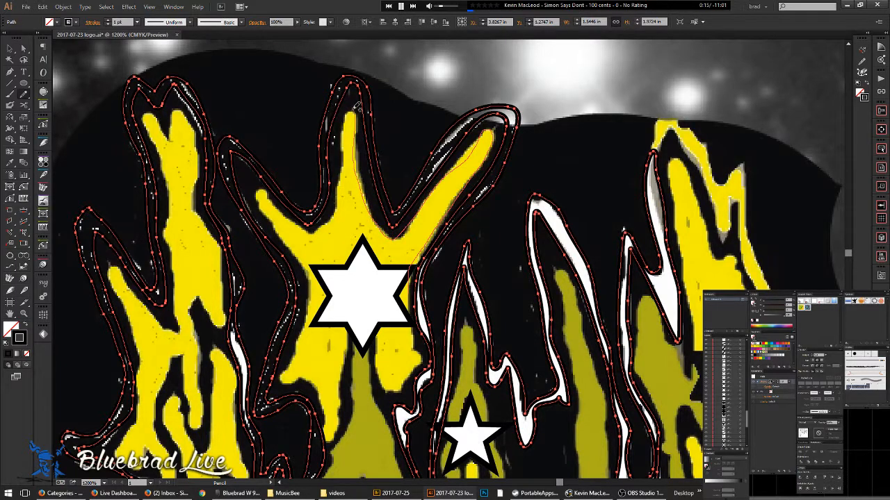
mouse_move(342, 170)
mouse_down()
mouse_move(330, 217)
mouse_move(310, 228)
mouse_move(267, 189)
mouse_move(309, 278)
mouse_move(310, 307)
mouse_move(281, 384)
mouse_move(310, 386)
mouse_move(326, 405)
mouse_up()
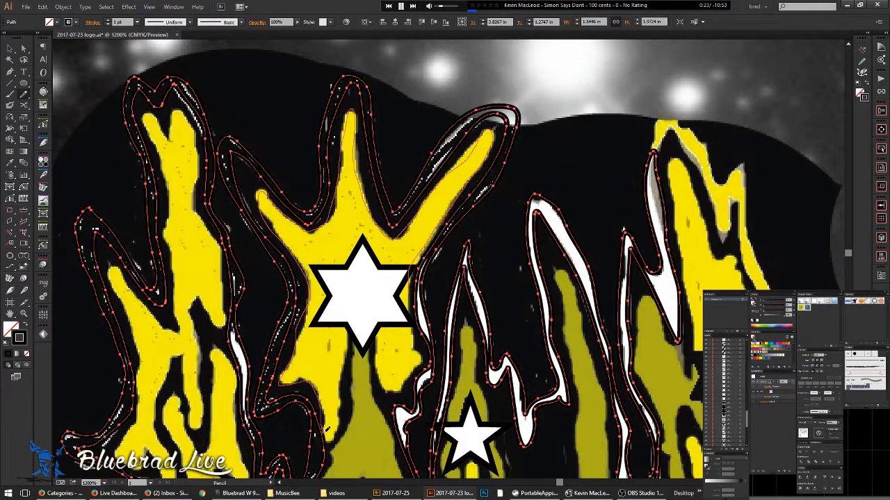
mouse_move(336, 435)
mouse_down()
mouse_move(352, 326)
mouse_move(378, 337)
mouse_up()
mouse_move(383, 378)
mouse_down()
mouse_move(400, 388)
mouse_move(419, 345)
mouse_move(412, 286)
mouse_up()
mouse_move(377, 387)
mouse_down()
mouse_move(418, 300)
mouse_move(411, 285)
mouse_up()
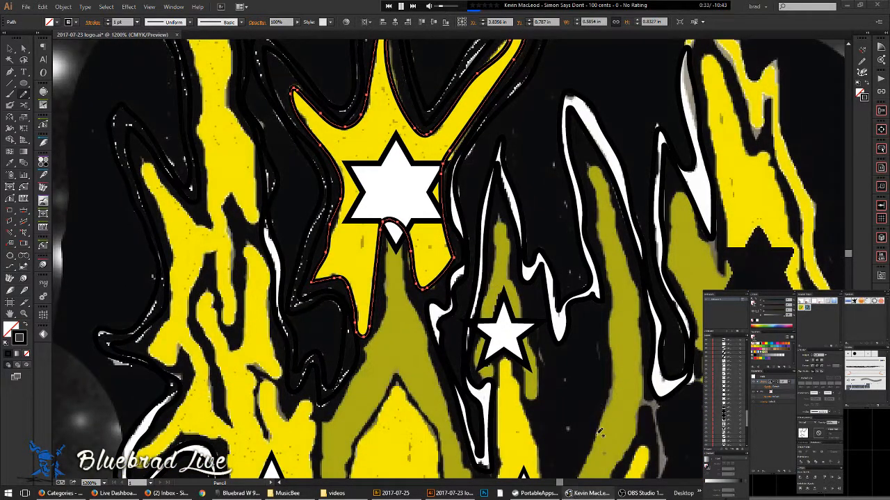
- Skip forward two music tracks, then go back one
mouse_move(579, 497)
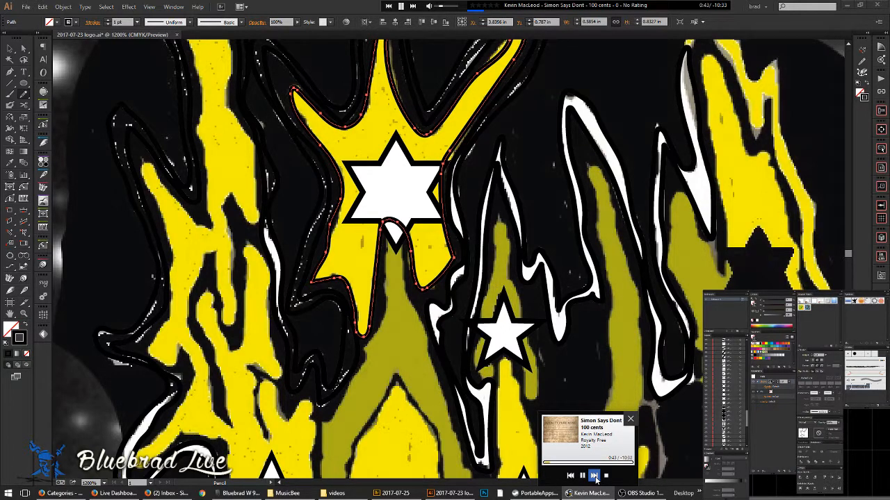
click(594, 477)
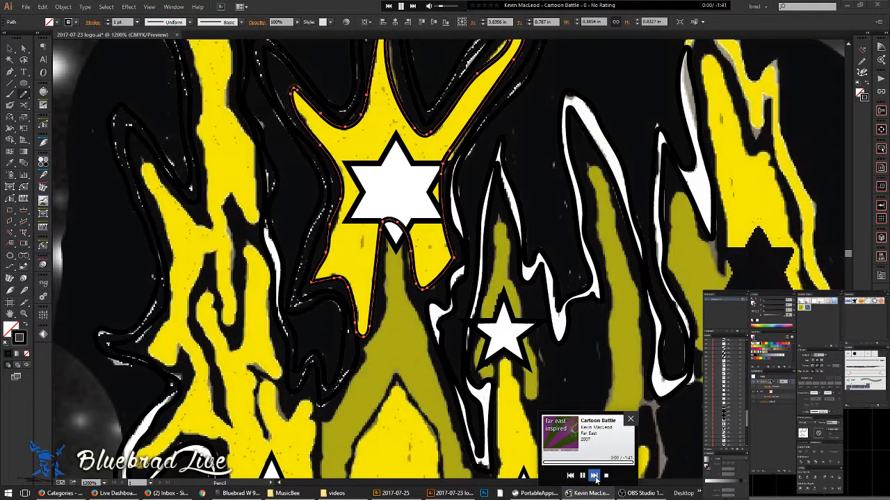
click(594, 476)
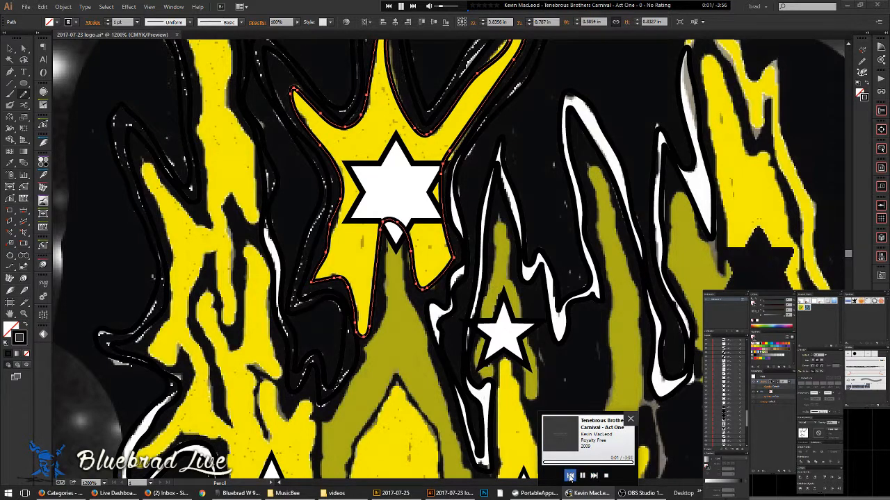
click(570, 476)
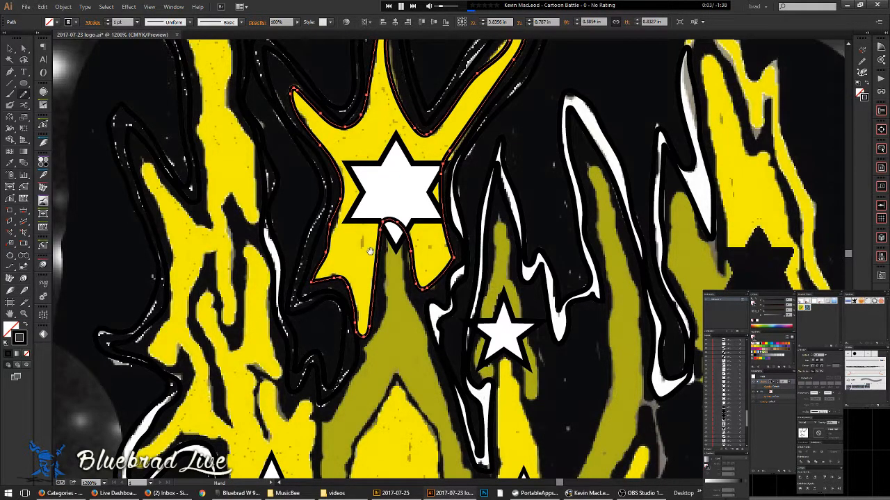
scroll(371, 251, down, 1)
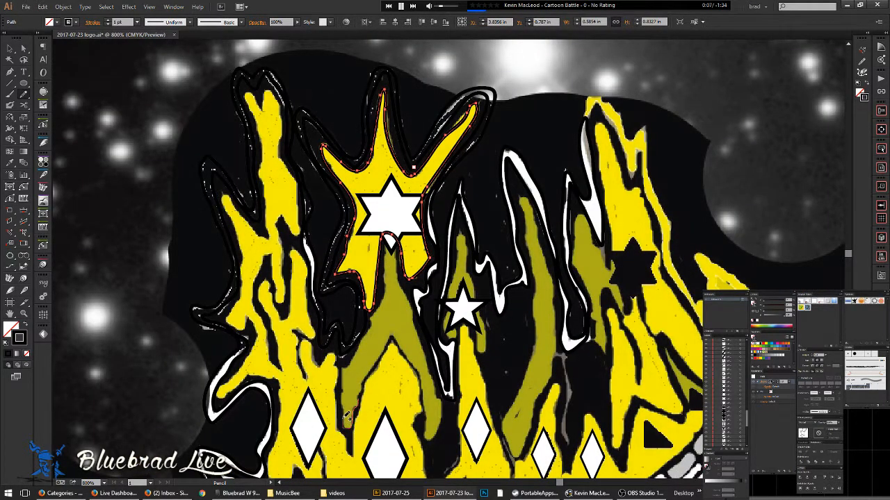
- Trace up the olive shape's left edge toward the star and check it in Outline view
drag(342, 387, 347, 360)
mouse_move(373, 328)
mouse_down()
mouse_move(384, 308)
mouse_move(388, 236)
mouse_move(443, 431)
mouse_move(395, 333)
mouse_move(361, 395)
mouse_move(373, 275)
mouse_up()
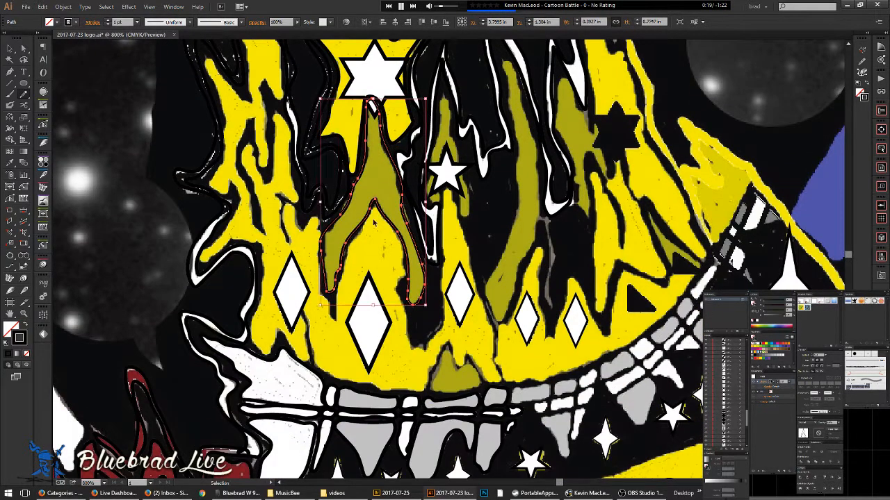
key(ctrl+y)
key(ctrl+y)
- Pencil-trace the yellow crown flame's edge and close it into one outline
key(n)
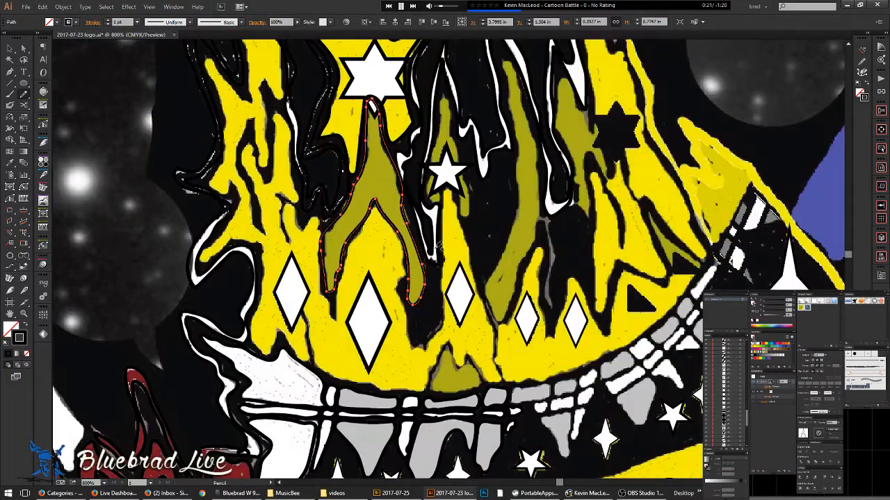
scroll(509, 354, down, 2)
drag(527, 267, 372, 254)
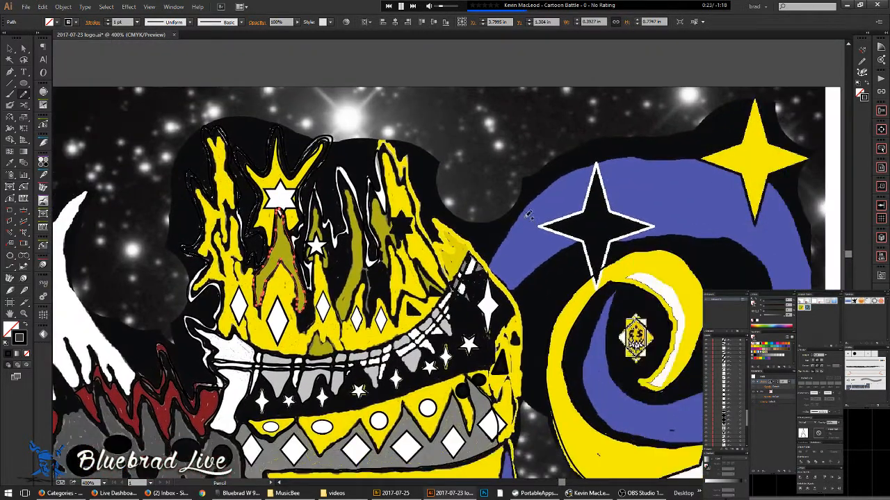
scroll(421, 227, up, 1)
drag(362, 78, 399, 210)
key(ctrl+y)
key(ctrl+y)
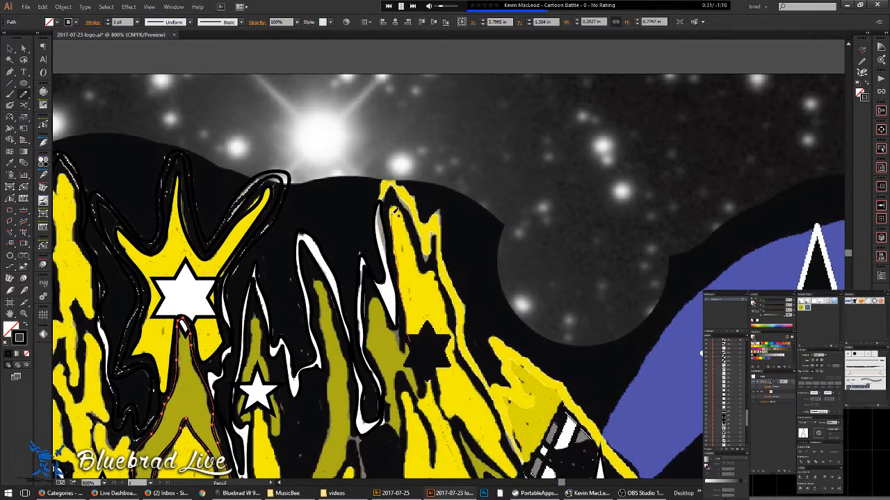
mouse_move(402, 207)
mouse_down()
mouse_move(462, 355)
mouse_move(503, 426)
mouse_up()
mouse_move(495, 396)
mouse_down()
mouse_move(401, 233)
mouse_move(379, 175)
mouse_up()
scroll(379, 175, up, 1)
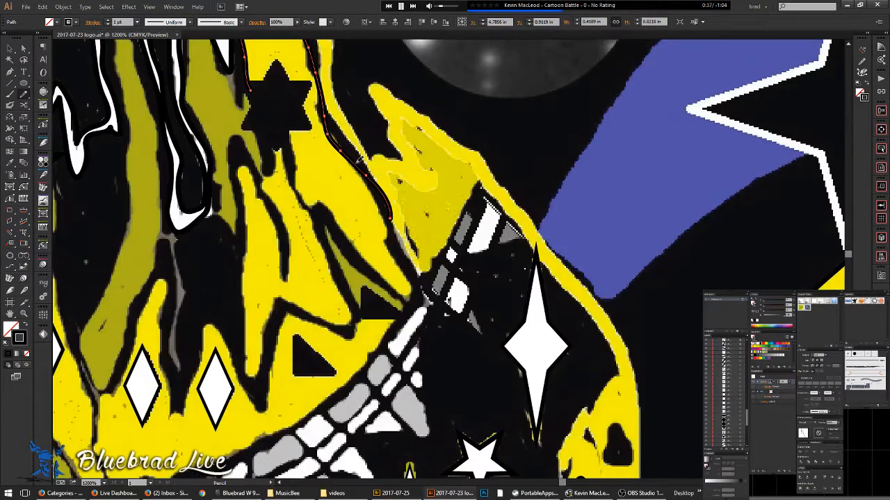
drag(391, 226, 398, 263)
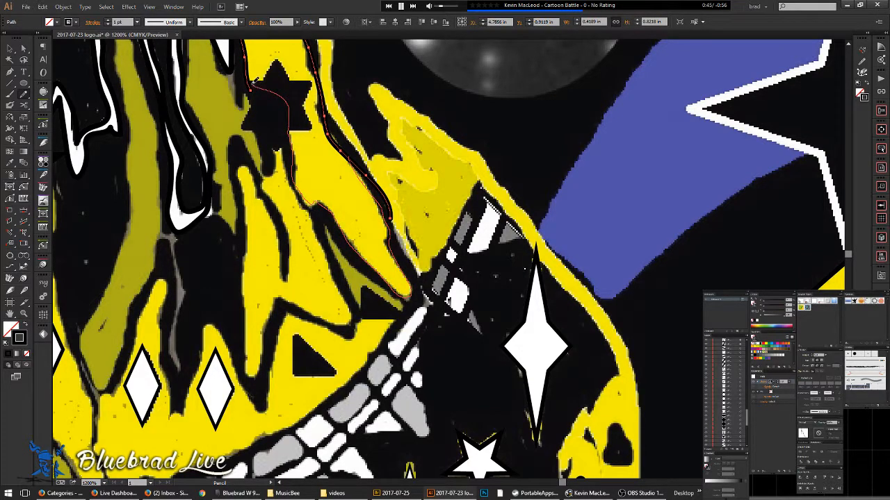
drag(257, 73, 388, 159)
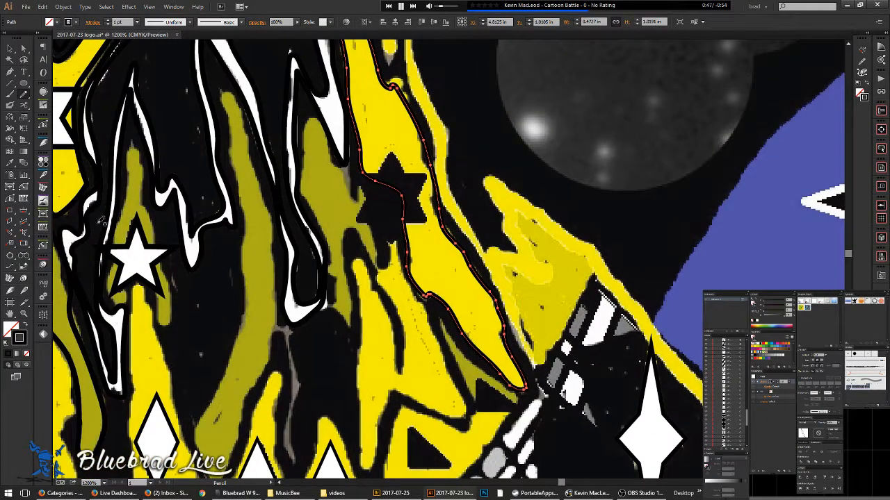
- Deselect the outline and move the white six-point star onto the right flame
ctrl+click(390, 164)
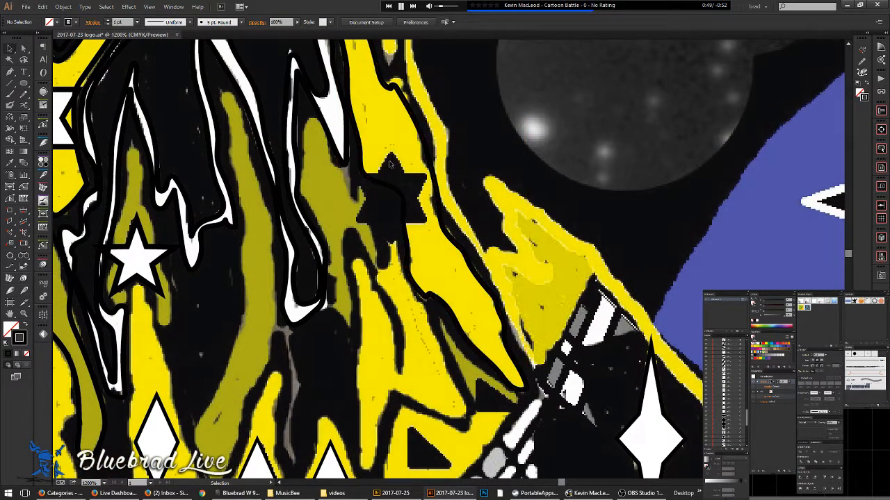
key(ctrl+y)
key(ctrl+y)
scroll(383, 300, down, 2)
drag(384, 345, 461, 306)
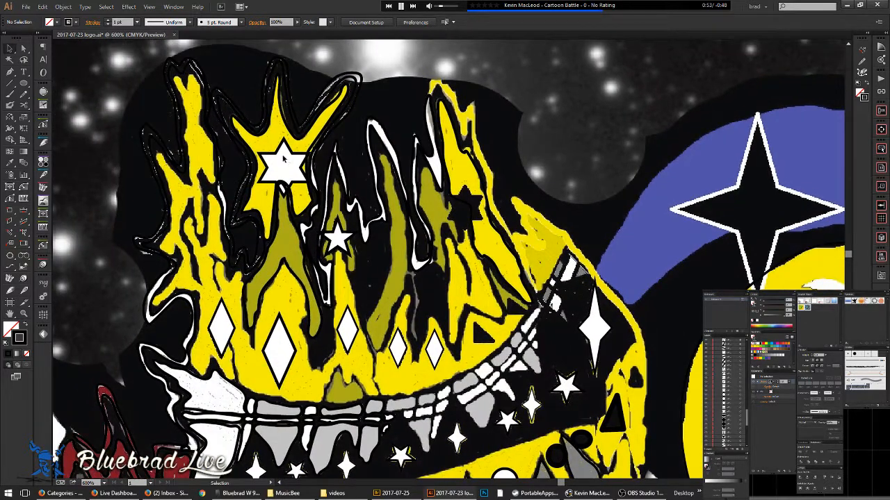
drag(467, 240, 467, 232)
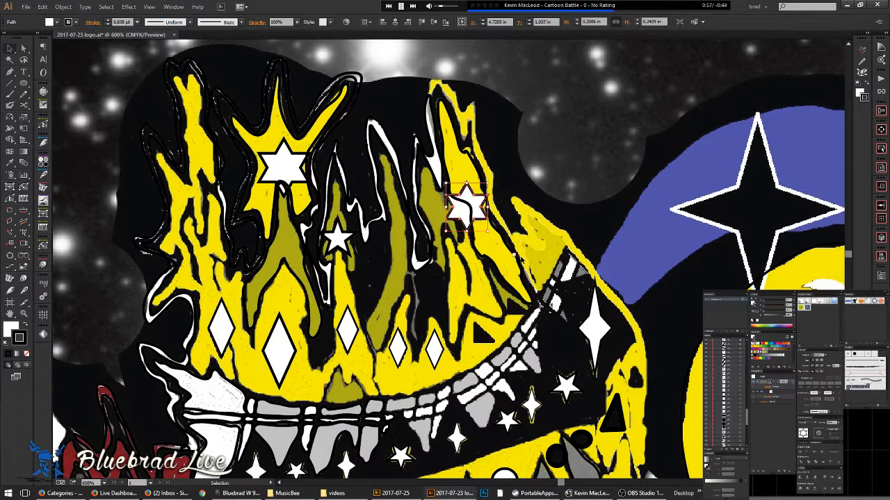
- Scale the white six-point star down to a smaller size
click(457, 230)
scroll(456, 229, up, 2)
scroll(457, 230, up, 2)
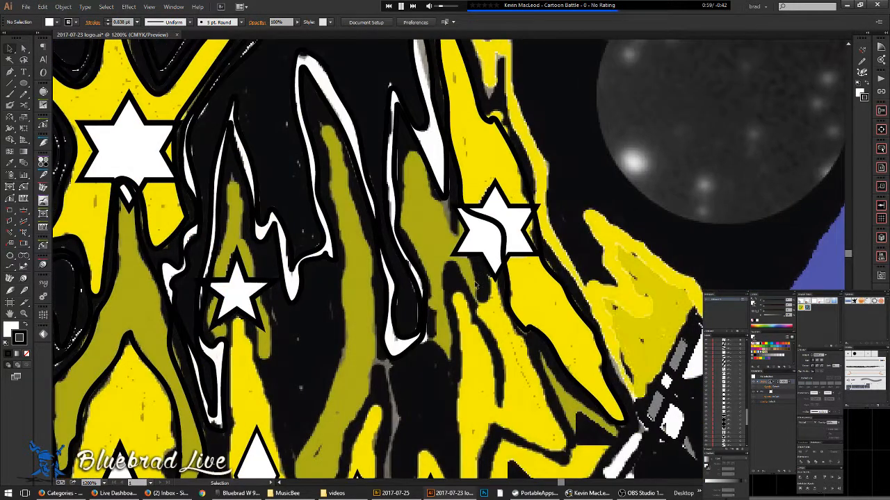
- Pencil-trace a closed outline around the olive shape below the star
key(n)
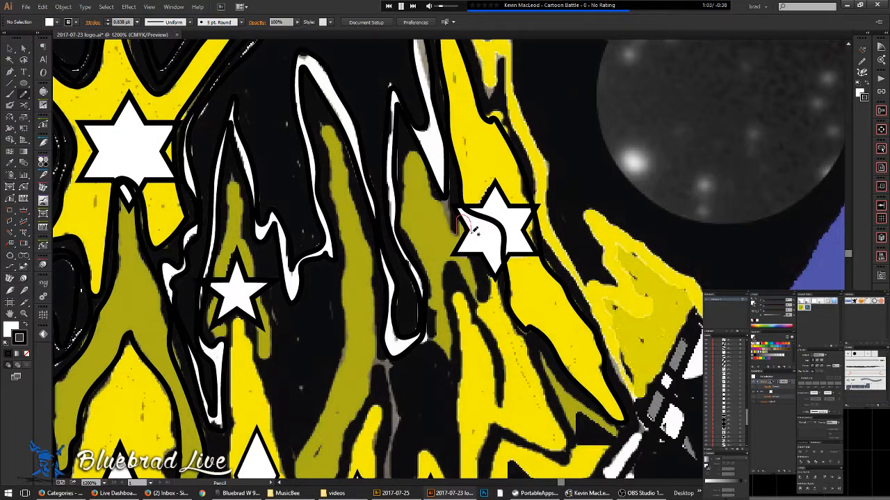
mouse_move(472, 253)
mouse_down()
mouse_move(479, 294)
mouse_move(470, 296)
mouse_move(453, 263)
mouse_move(458, 337)
mouse_move(446, 358)
mouse_move(440, 330)
mouse_up()
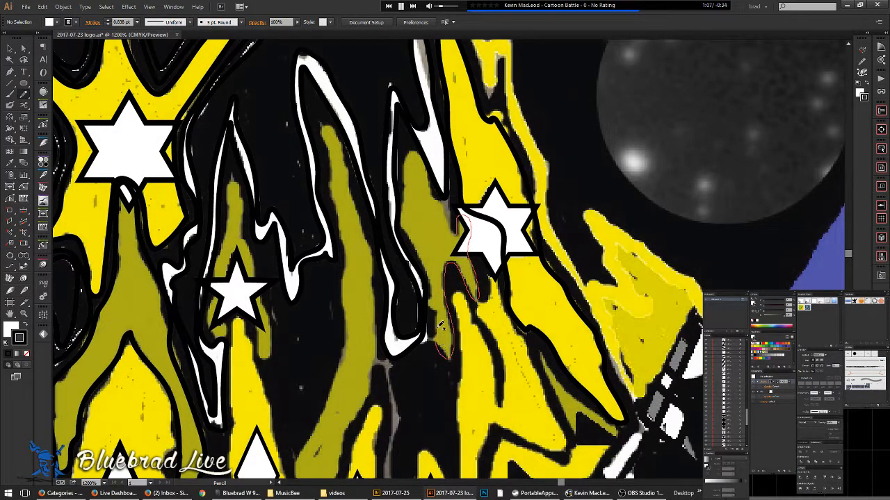
mouse_move(418, 243)
mouse_down()
mouse_move(402, 209)
mouse_move(414, 148)
mouse_move(458, 234)
mouse_up()
drag(505, 330, 413, 214)
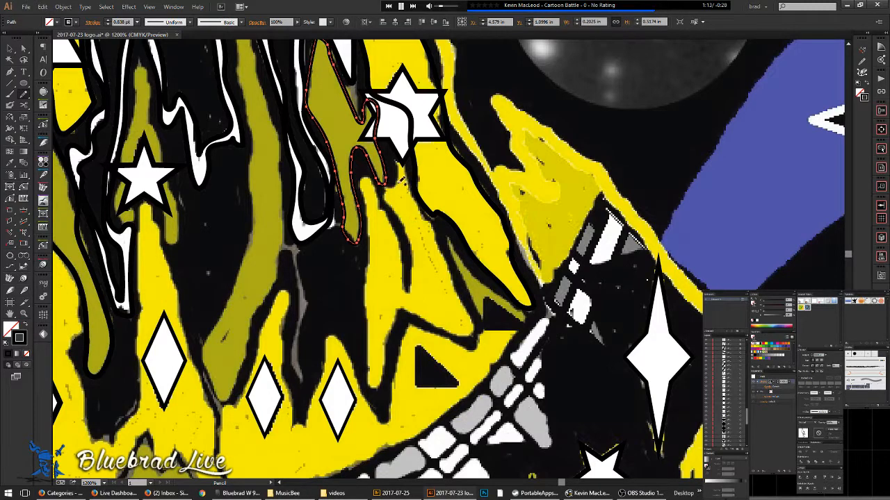
- Trace the yellow flame along its black edge down to the small black triangle
drag(395, 184, 415, 249)
mouse_move(408, 286)
mouse_down()
mouse_move(398, 224)
mouse_move(365, 173)
mouse_up()
mouse_move(370, 341)
mouse_down()
mouse_move(376, 388)
mouse_move(400, 317)
mouse_move(424, 314)
mouse_up()
mouse_move(469, 334)
mouse_down()
mouse_move(475, 314)
mouse_move(432, 215)
mouse_move(400, 169)
mouse_up()
drag(433, 240, 355, 253)
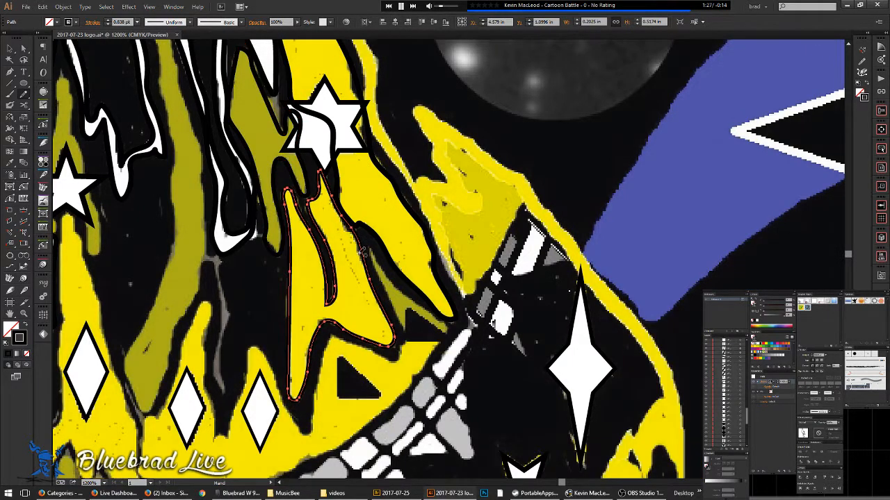
key(ctrl+y)
key(ctrl+y)
scroll(412, 309, up, 1)
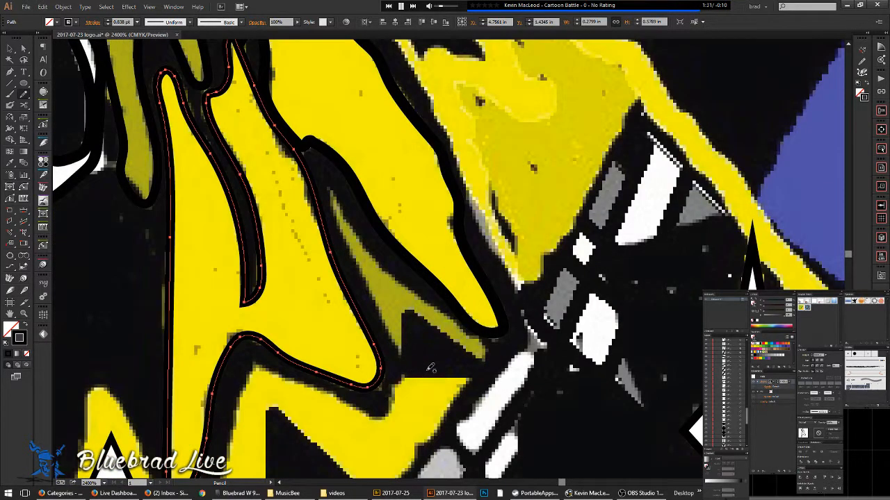
scroll(419, 331, down, 1)
drag(393, 409, 431, 287)
- Trace the small black triangle as a closed three-corner Pen path
key(v)
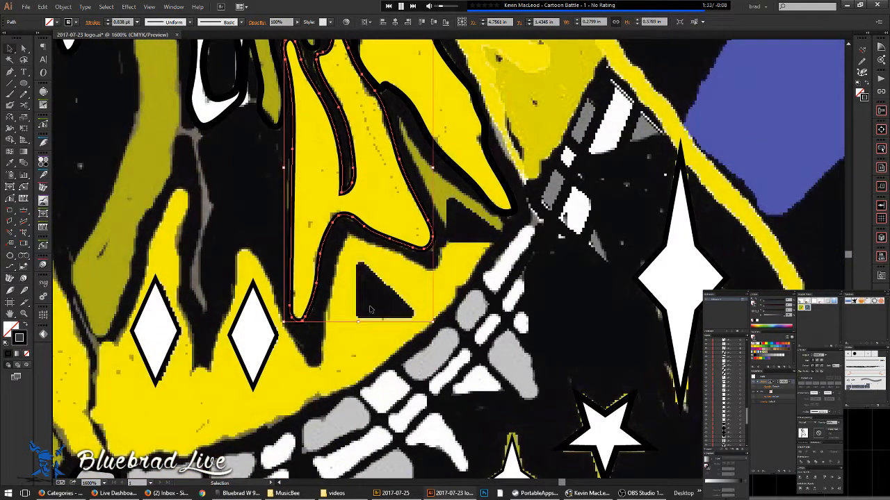
click(381, 287)
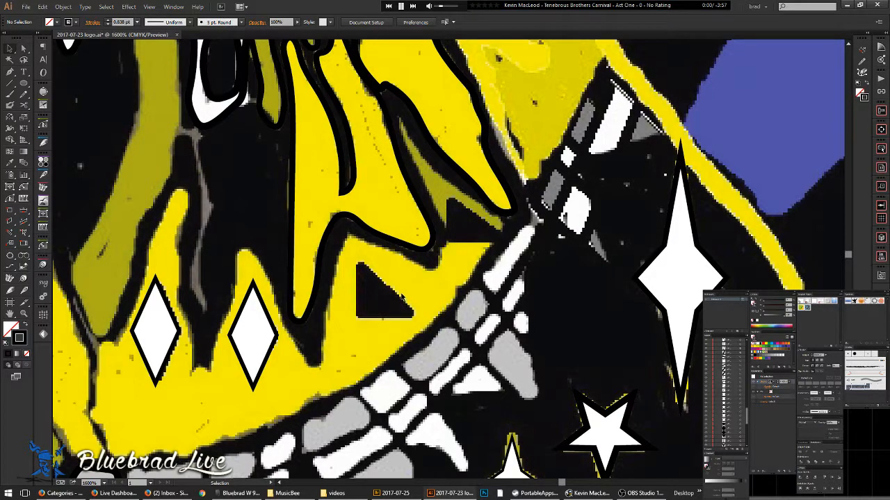
click(354, 320)
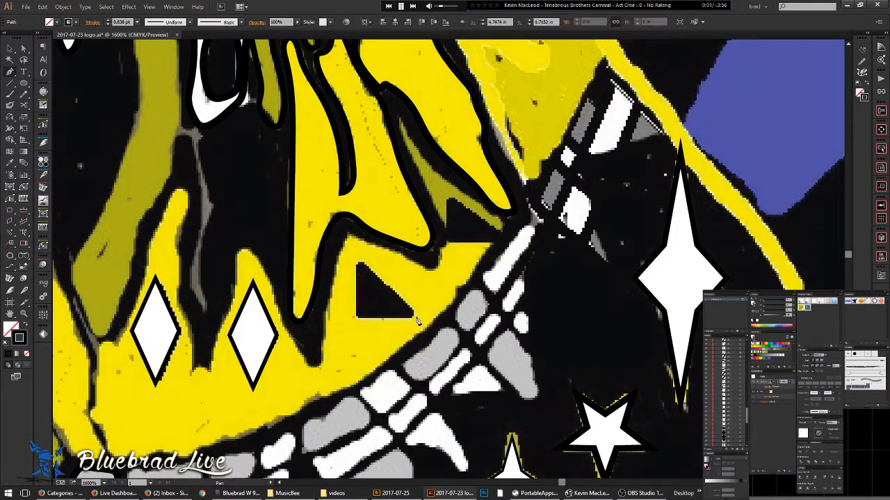
click(360, 314)
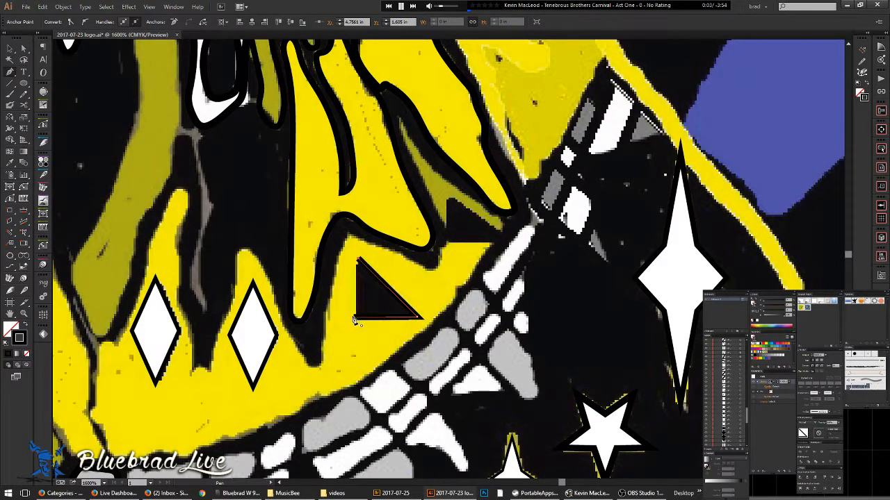
click(359, 259)
key(ctrl+shift+a)
- Draw a second black triangle beside the first and nudge its right corner into place
click(448, 243)
click(447, 196)
click(507, 239)
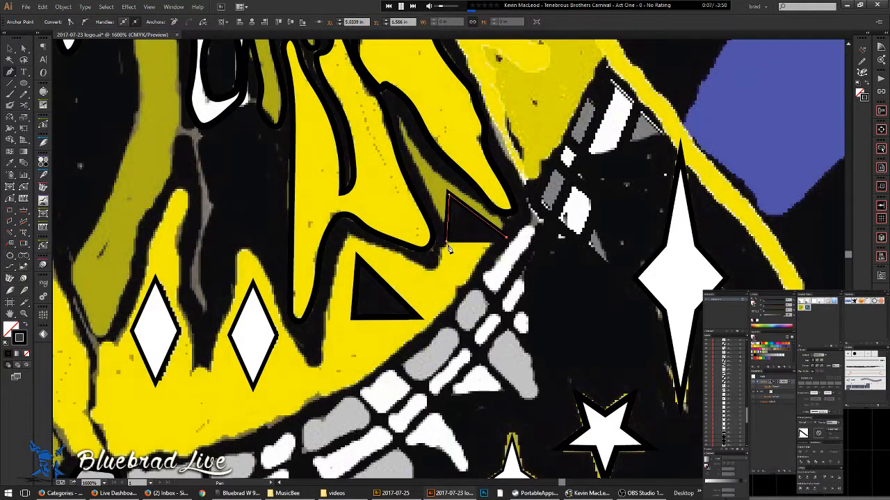
click(448, 242)
drag(507, 240, 508, 242)
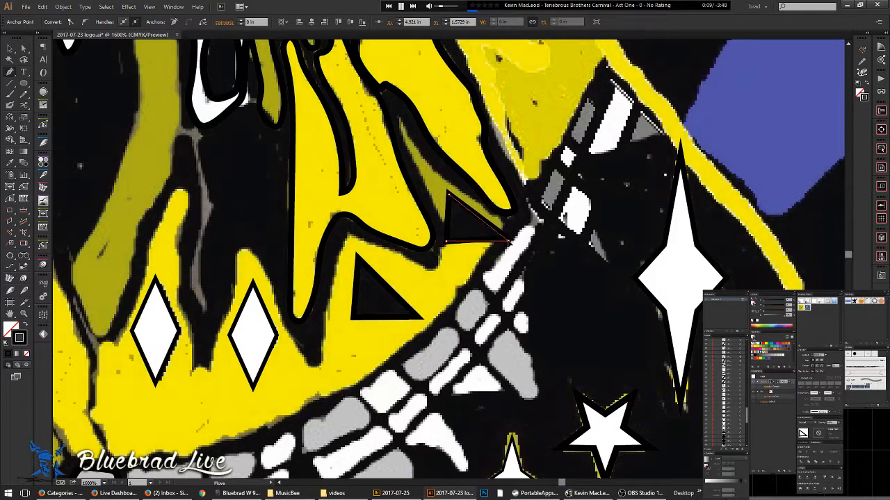
key(ctrl+y)
key(ctrl+y)
key(ctrl+shift+a)
- Pencil-trace the thin olive sliver just above the small black triangle
key(ctrl+equal)
mouse_move(458, 202)
mouse_down()
mouse_move(465, 293)
mouse_move(431, 268)
mouse_move(388, 161)
mouse_move(423, 212)
mouse_move(528, 295)
mouse_move(541, 325)
mouse_move(534, 336)
mouse_up()
key(n)
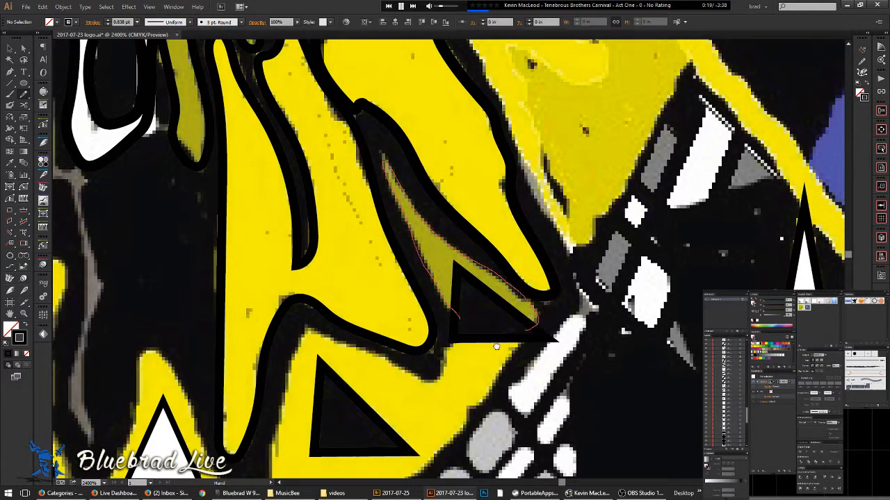
key(ctrl+minus)
key(ctrl+minus)
drag(513, 287, 573, 267)
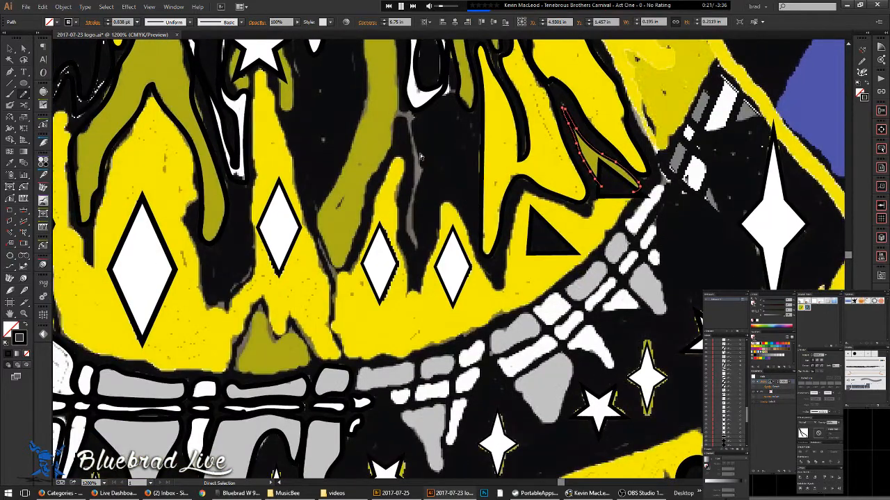
- Trace down the olive flame toward the crown's lower band
key(ctrl+y)
key(ctrl+y)
drag(368, 106, 414, 278)
key(ctrl+minus)
key(ctrl+minus)
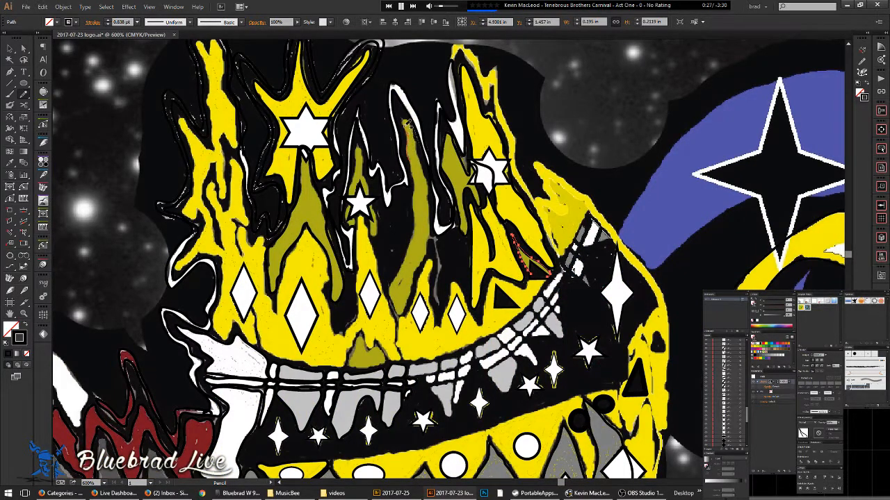
mouse_move(410, 122)
mouse_down()
mouse_move(434, 242)
mouse_move(411, 300)
mouse_up()
scroll(431, 149, up, 1)
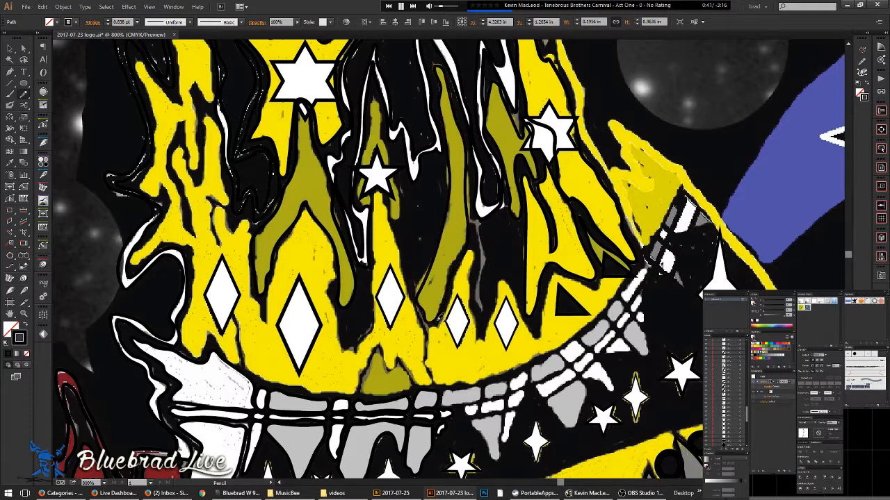
drag(465, 247, 417, 189)
scroll(420, 189, up, 1)
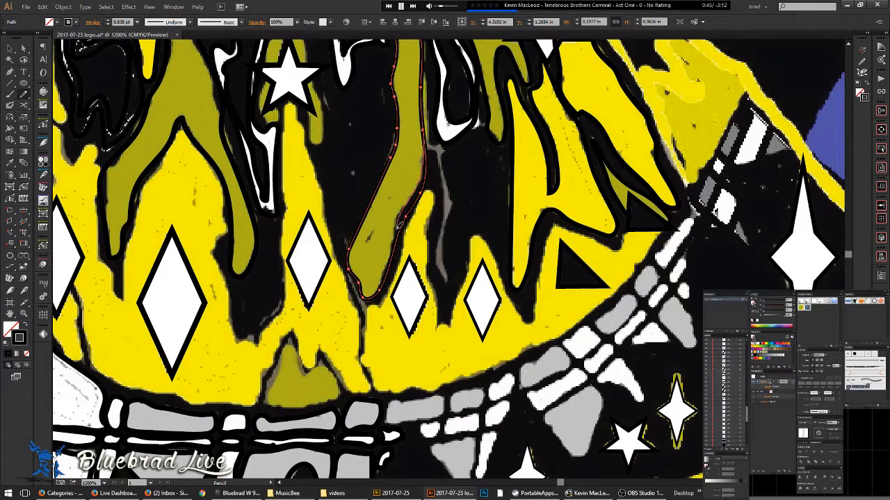
scroll(422, 182, up, 2)
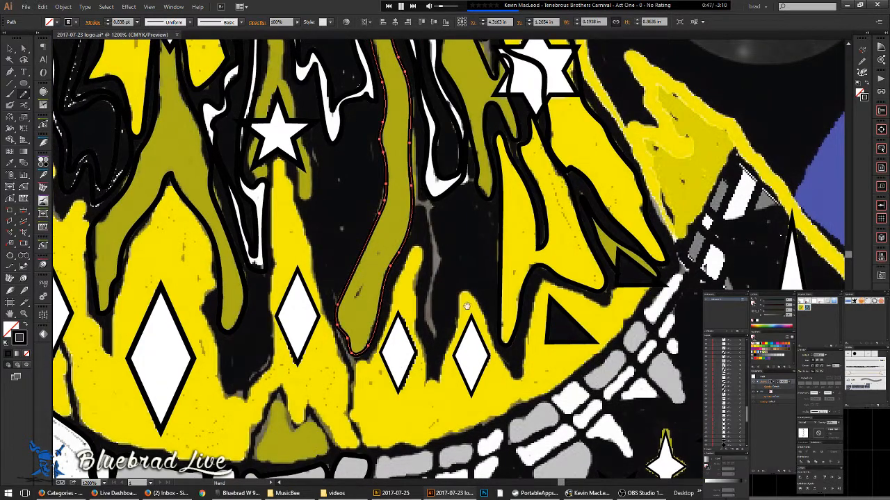
drag(466, 306, 414, 243)
- Trace the yellow band's lower edge along the grey streak, drip and black border
key(ctrl+shift+a)
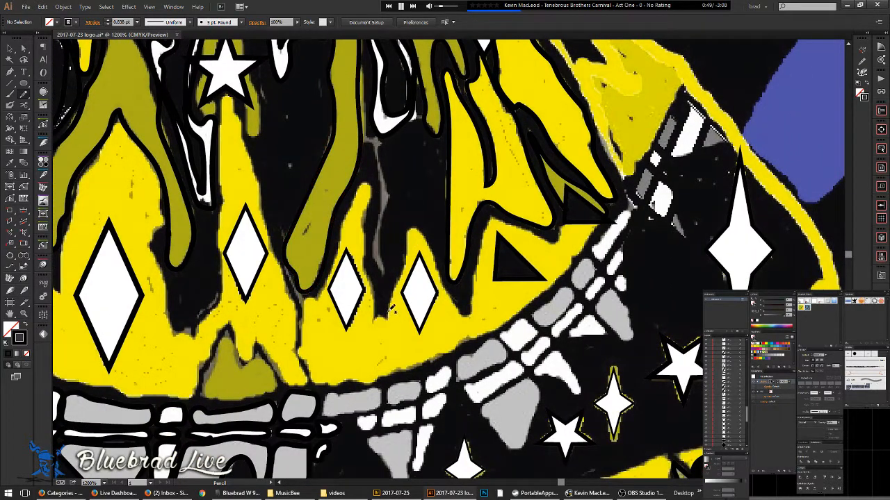
mouse_move(377, 313)
mouse_down()
mouse_move(365, 240)
mouse_move(374, 204)
mouse_move(353, 210)
mouse_up()
mouse_move(339, 261)
mouse_down()
mouse_move(306, 310)
mouse_move(301, 352)
mouse_move(319, 379)
mouse_move(381, 379)
mouse_move(446, 355)
mouse_move(531, 305)
mouse_move(606, 218)
mouse_move(568, 218)
mouse_move(551, 244)
mouse_move(486, 225)
mouse_up()
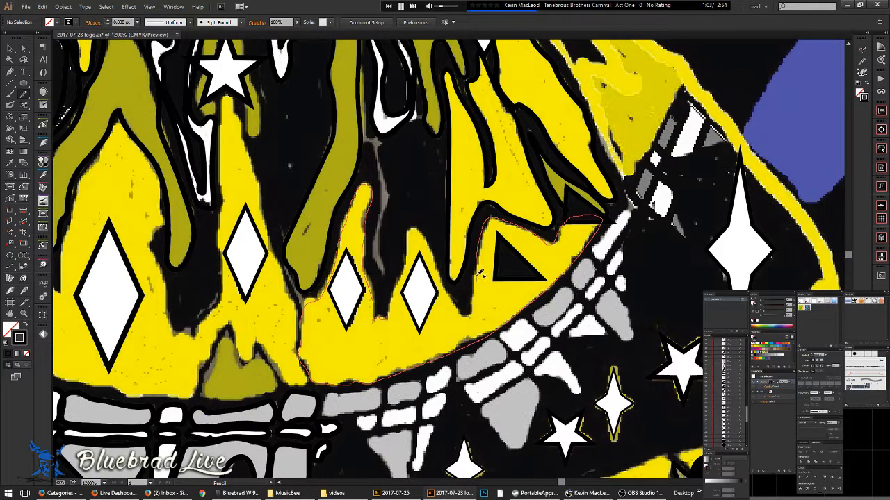
mouse_move(460, 310)
mouse_down()
mouse_move(417, 227)
mouse_move(399, 273)
mouse_up()
scroll(398, 287, up, 2)
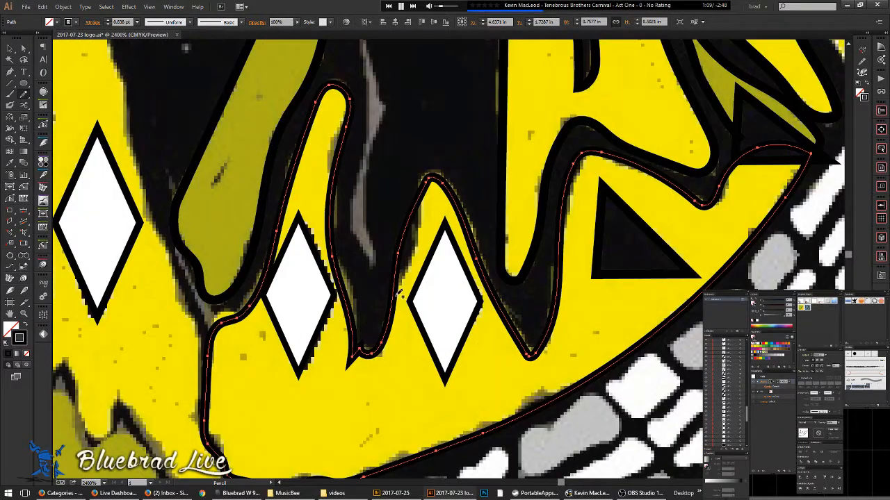
drag(411, 260, 417, 193)
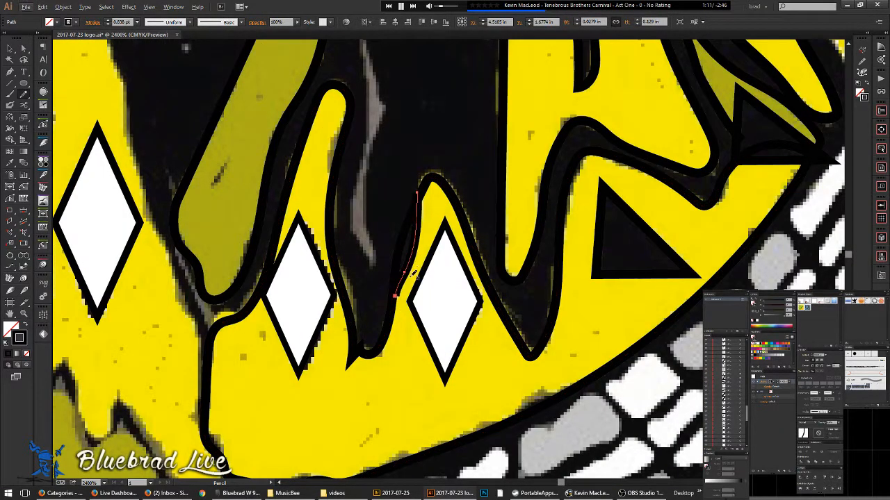
key(ctrl+z)
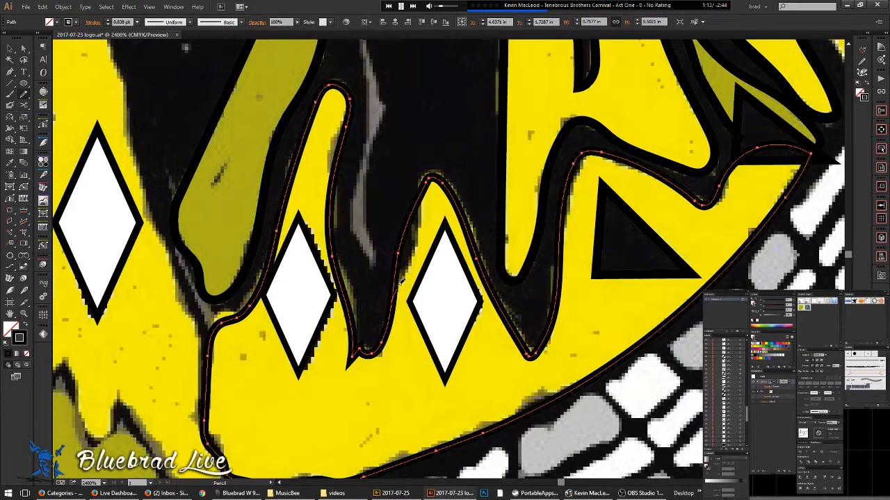
- Zoom out and compare the new path against the whole artwork in Outline view
scroll(308, 220, down, 5)
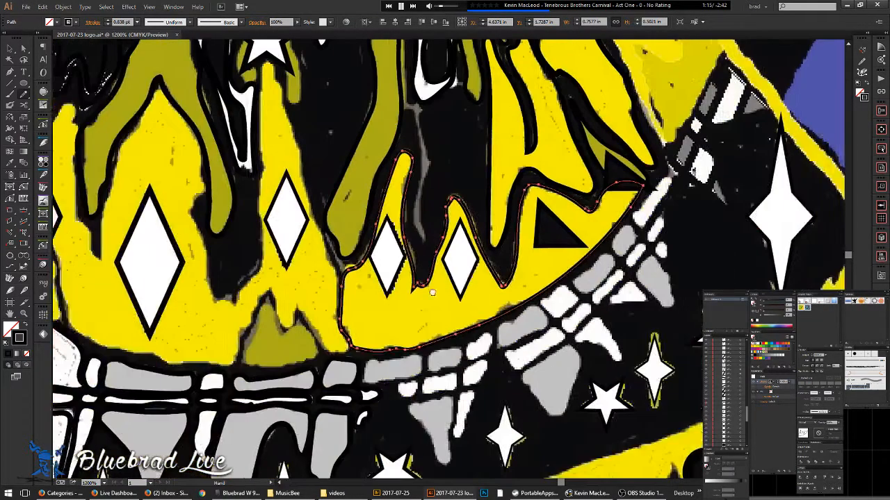
scroll(493, 233, down, 3)
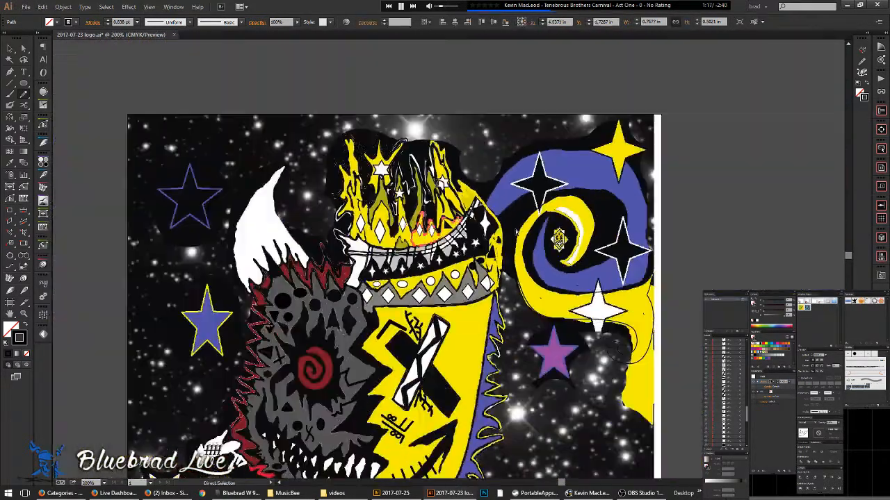
key(ctrl+y)
key(ctrl+y)
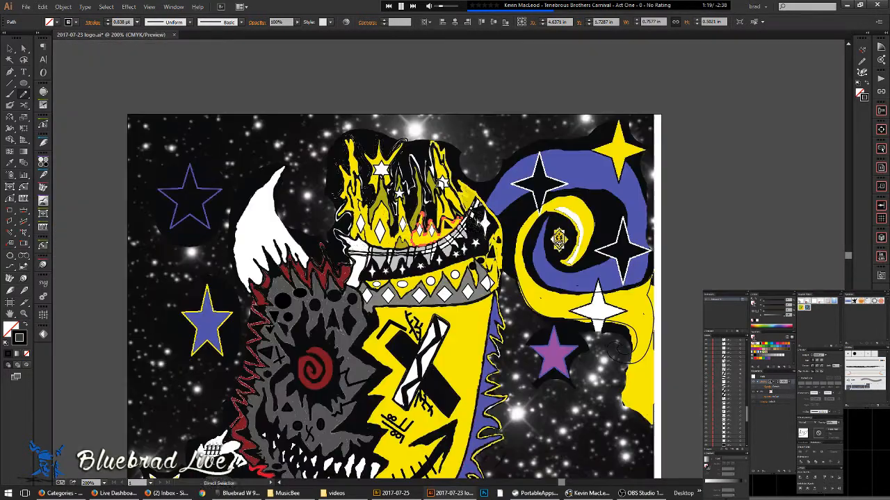
scroll(482, 182, up, 5)
- Outline the grey strip's edge beside the large white star
scroll(510, 198, up, 2)
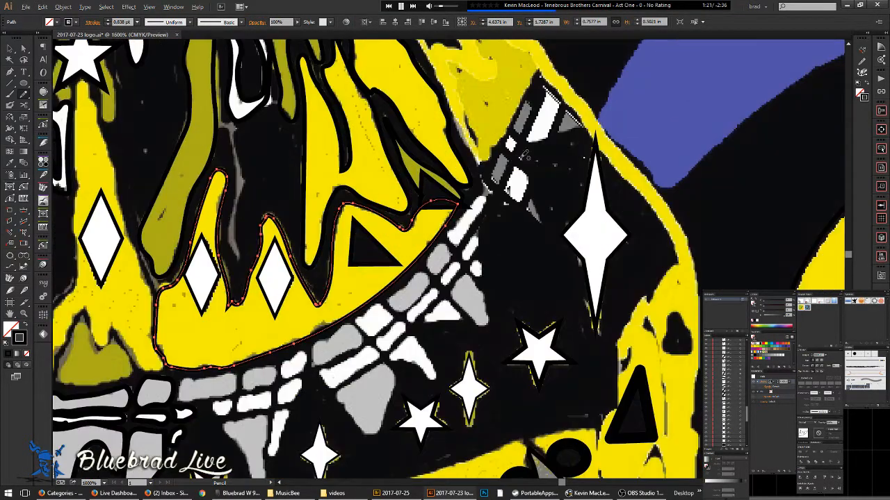
key(ctrl+shift+a)
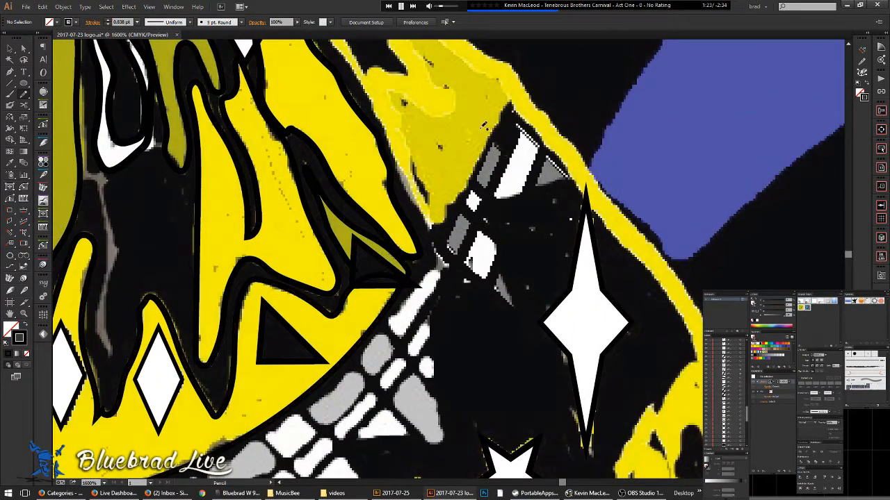
key(ctrl+y)
key(ctrl+y)
mouse_move(497, 147)
mouse_down()
mouse_move(492, 186)
mouse_move(506, 145)
mouse_move(475, 179)
mouse_move(486, 188)
mouse_move(515, 178)
mouse_move(520, 160)
mouse_up()
key(space)
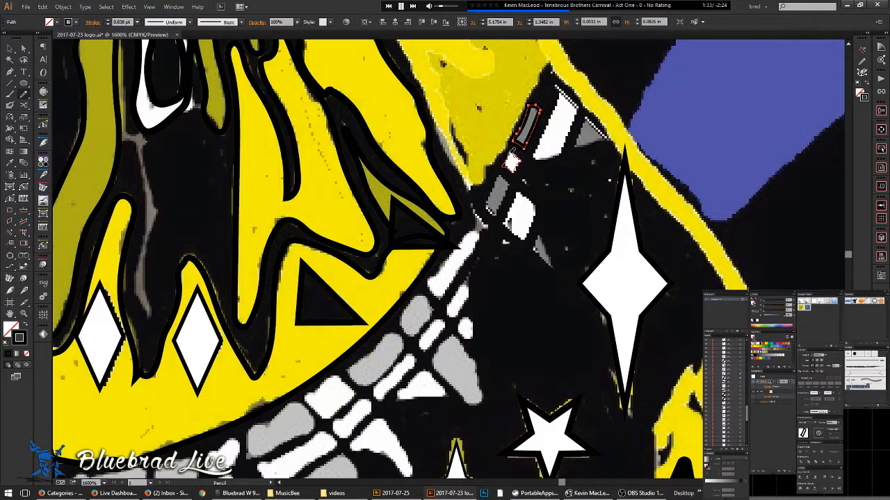
drag(511, 162, 450, 201)
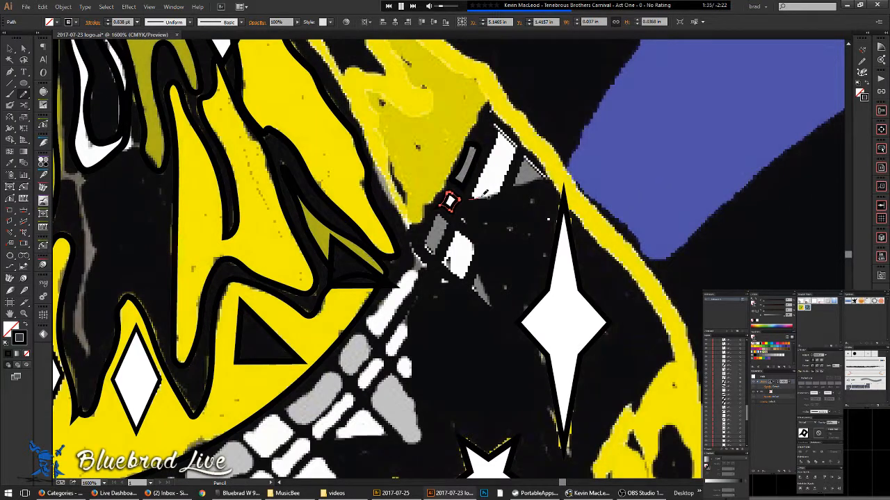
- Trace the small white diamond, the grey triangle and the grey sliver below it
drag(505, 183, 519, 152)
click(473, 197)
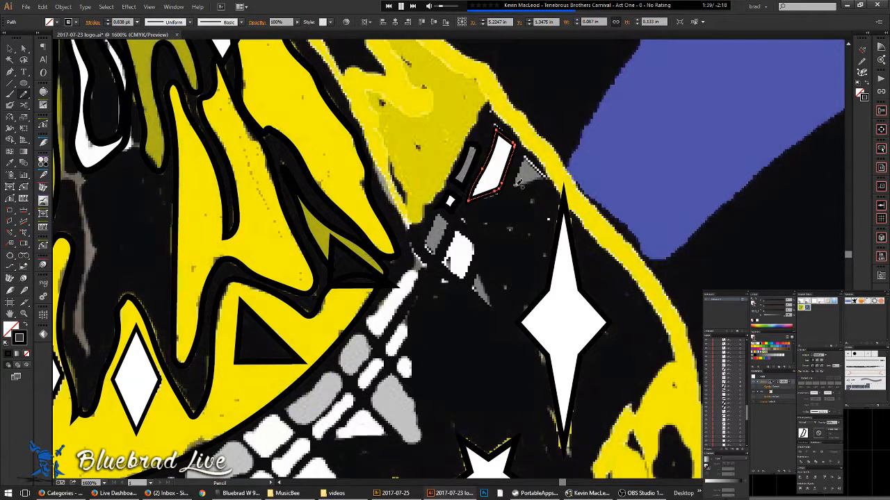
mouse_move(527, 158)
mouse_down()
mouse_move(546, 173)
mouse_move(542, 184)
mouse_move(514, 187)
mouse_up()
mouse_move(454, 243)
mouse_down()
mouse_move(580, 182)
mouse_move(577, 212)
mouse_move(559, 208)
mouse_move(566, 222)
mouse_move(560, 173)
mouse_up()
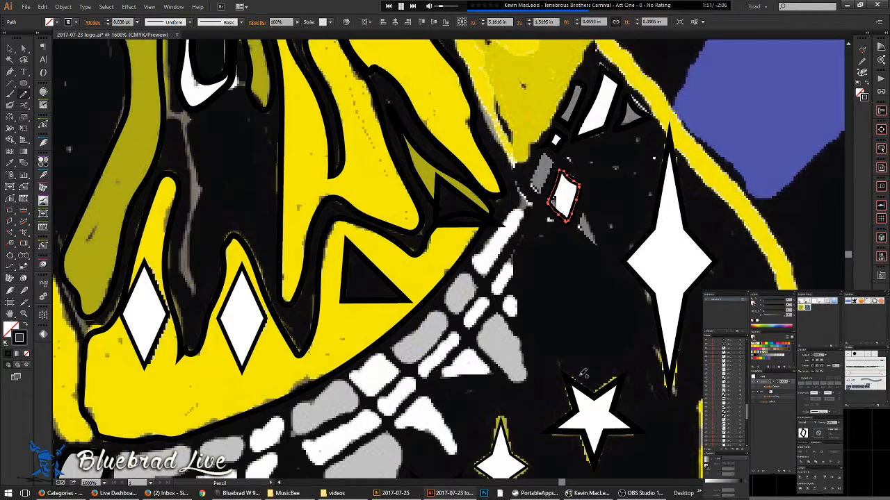
mouse_move(595, 494)
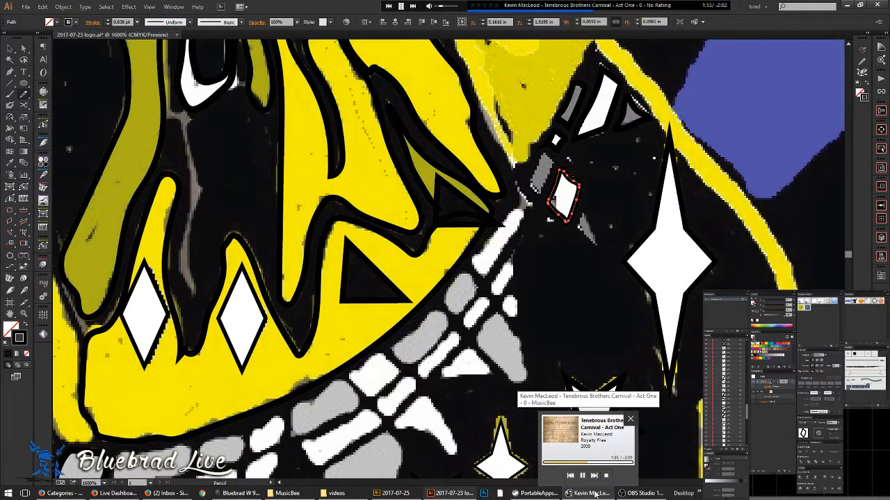
mouse_move(592, 237)
mouse_down()
mouse_move(577, 224)
mouse_move(589, 221)
mouse_move(593, 241)
mouse_up()
- Trace closed outlines around the long white stripe and the second white stripe
scroll(534, 175, up, 1)
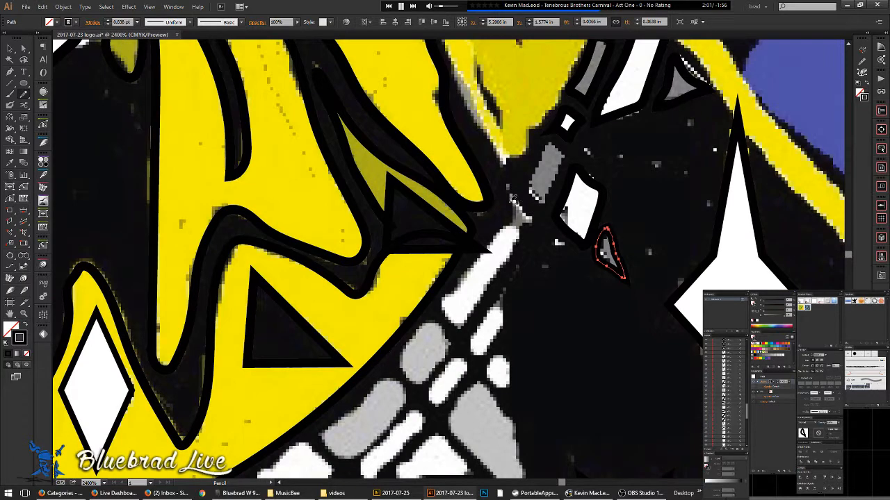
mouse_move(527, 216)
mouse_down()
mouse_move(495, 277)
mouse_move(465, 314)
mouse_move(452, 314)
mouse_up()
drag(462, 284, 509, 222)
scroll(504, 230, down, 2)
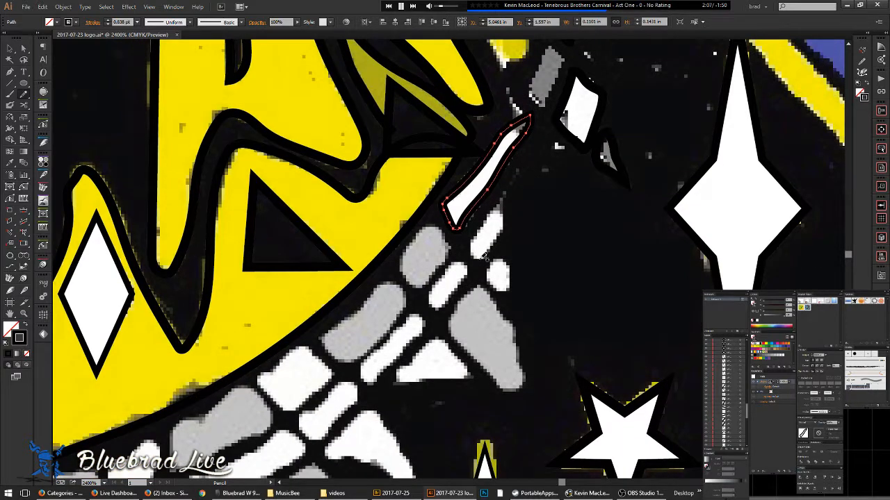
mouse_move(505, 204)
mouse_down()
mouse_move(513, 217)
mouse_move(475, 256)
mouse_up()
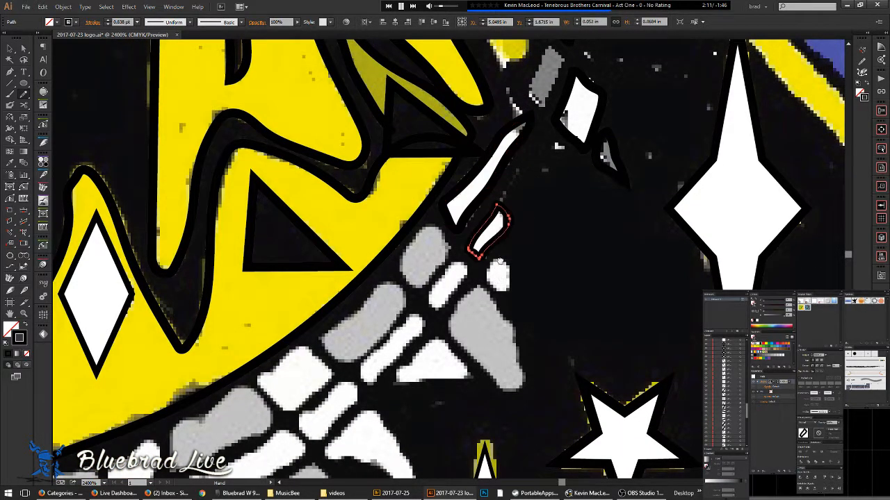
scroll(506, 201, down, 1)
- Outline the small white blob, the grey blob and the white pill shape
mouse_move(489, 205)
mouse_down()
mouse_move(496, 190)
mouse_move(514, 203)
mouse_move(515, 223)
mouse_move(489, 221)
mouse_up()
mouse_move(563, 239)
mouse_down()
mouse_move(578, 238)
mouse_move(630, 202)
mouse_up()
mouse_move(524, 230)
mouse_down()
mouse_move(523, 203)
mouse_move(539, 184)
mouse_move(559, 183)
mouse_move(593, 271)
mouse_move(551, 260)
mouse_move(525, 237)
mouse_move(577, 258)
mouse_move(561, 253)
mouse_move(522, 292)
mouse_move(595, 286)
mouse_move(599, 279)
mouse_move(564, 253)
mouse_up()
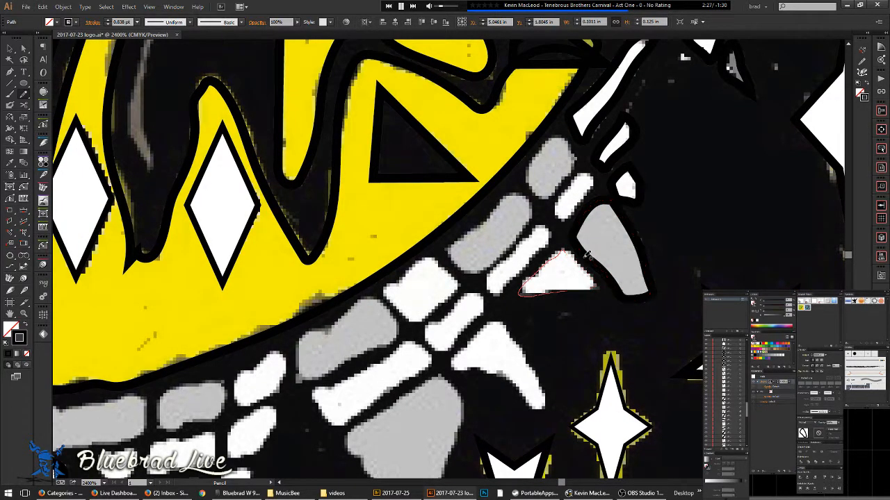
scroll(587, 258, up, 3)
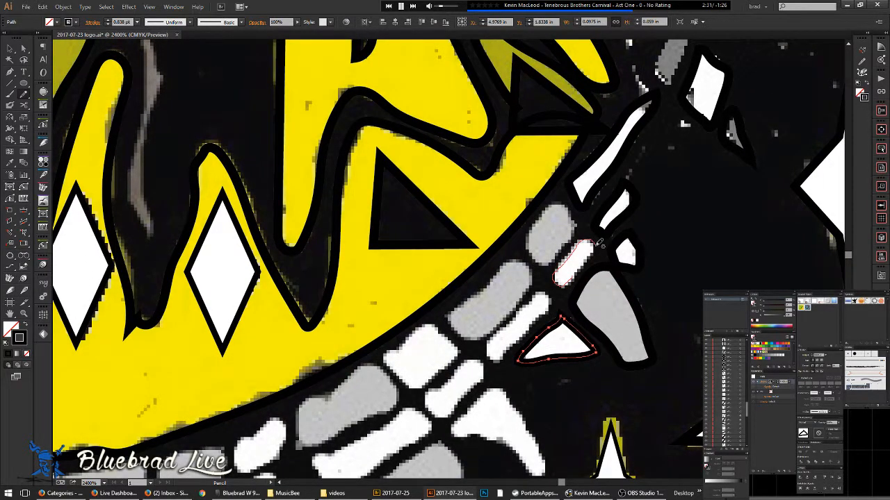
mouse_move(585, 269)
mouse_down()
mouse_move(591, 252)
mouse_move(576, 239)
mouse_up()
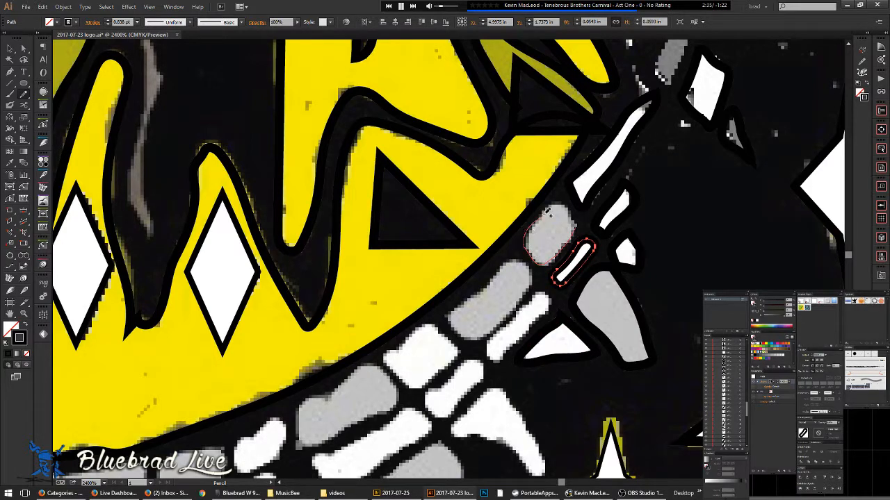
drag(567, 202, 584, 231)
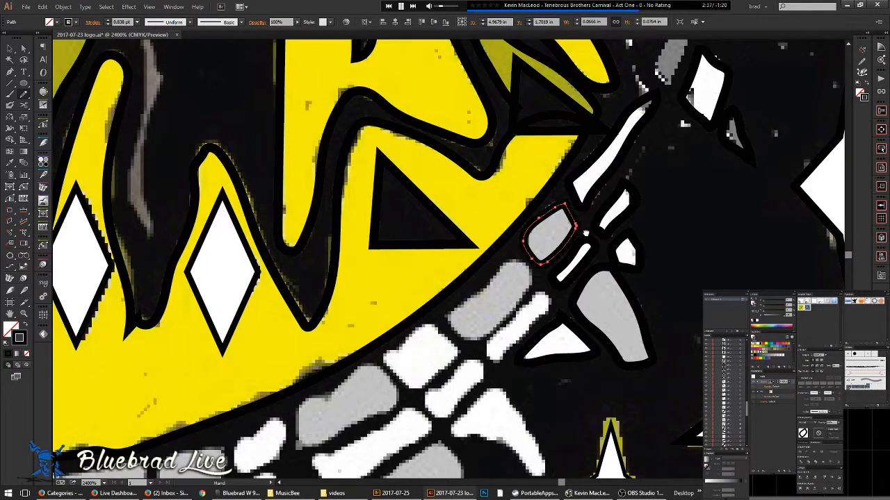
- Trace the next white pill shape and the grey bone shape beside it
scroll(594, 226, up, 1)
drag(523, 321, 636, 167)
drag(606, 213, 585, 231)
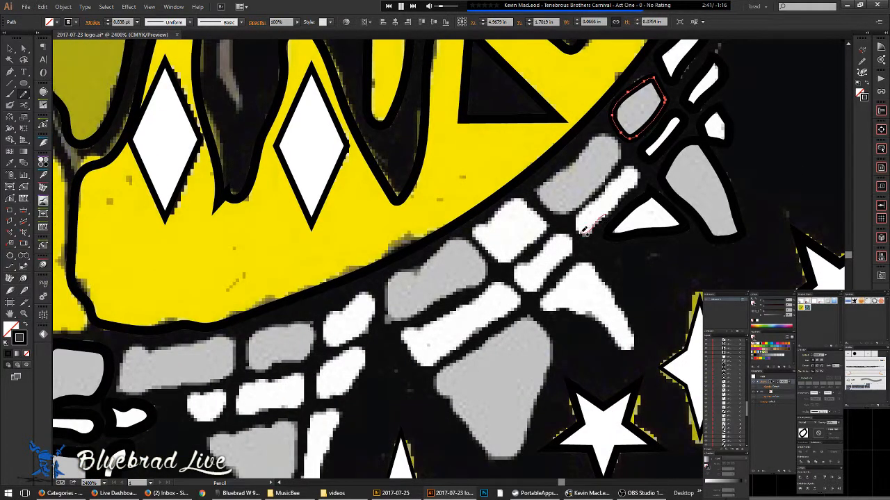
mouse_move(606, 189)
mouse_down()
mouse_move(630, 168)
mouse_move(625, 202)
mouse_move(582, 226)
mouse_up()
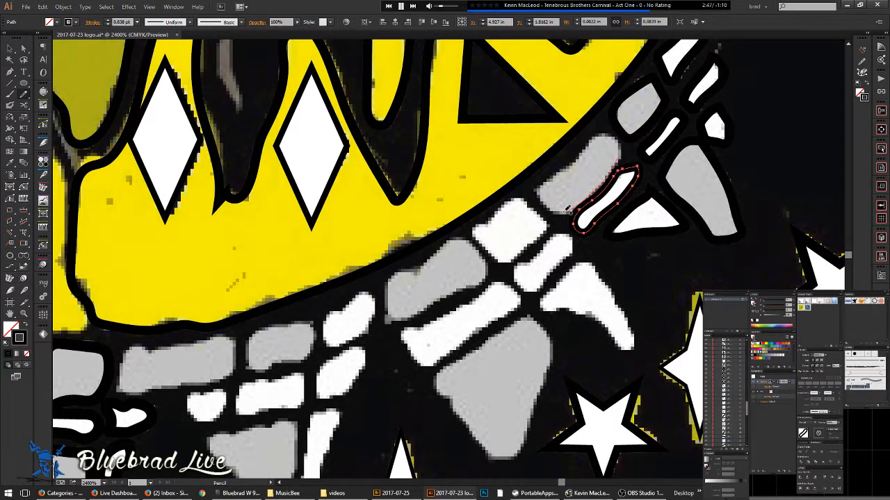
mouse_move(545, 187)
mouse_down()
mouse_move(608, 129)
mouse_move(617, 129)
mouse_move(615, 164)
mouse_up()
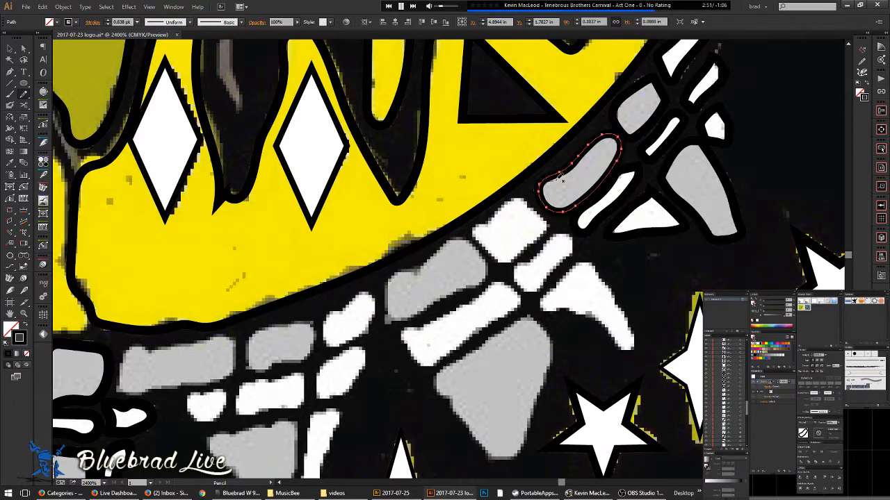
drag(559, 244, 648, 193)
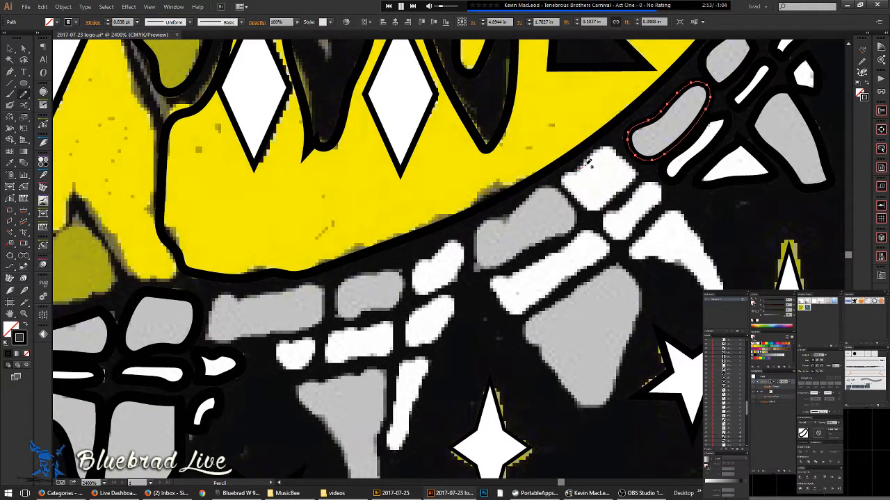
- Close outlines around the next two white bones in the row
mouse_move(606, 147)
mouse_down()
mouse_move(635, 164)
mouse_move(617, 196)
mouse_move(595, 210)
mouse_move(565, 178)
mouse_move(586, 163)
mouse_up()
drag(634, 208, 506, 188)
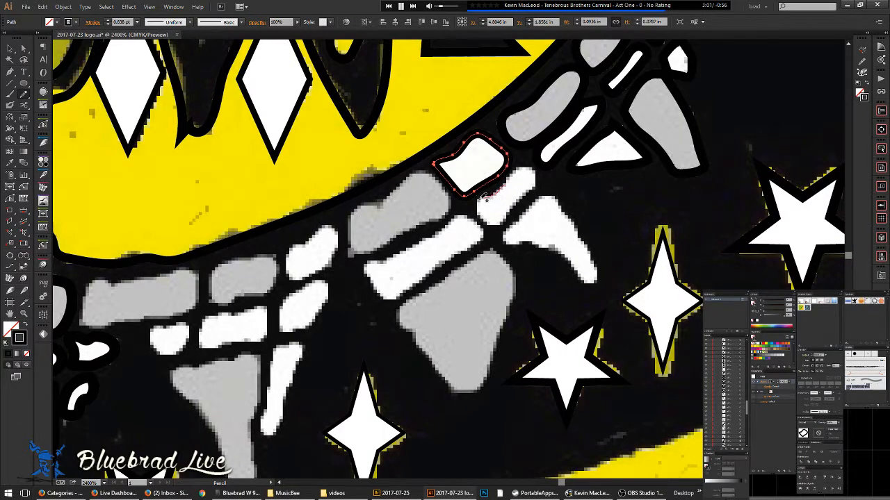
mouse_move(502, 222)
mouse_down()
mouse_move(537, 182)
mouse_move(527, 165)
mouse_move(504, 182)
mouse_move(503, 221)
mouse_up()
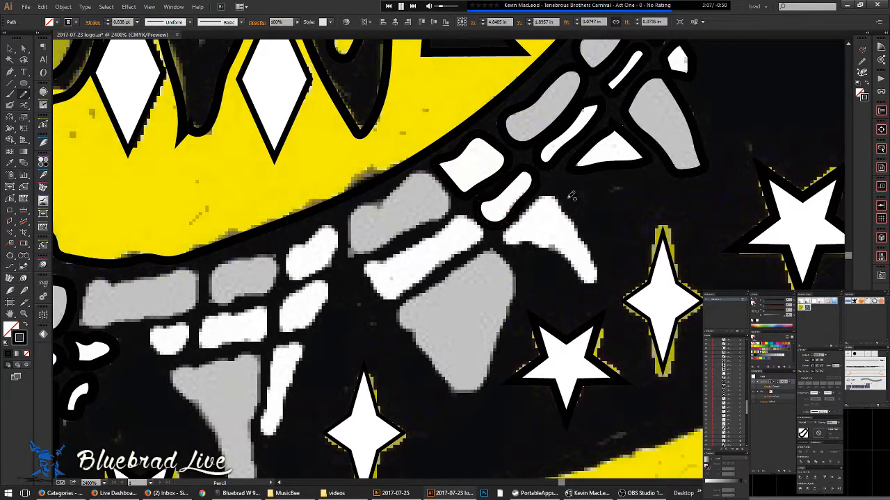
drag(533, 229, 488, 207)
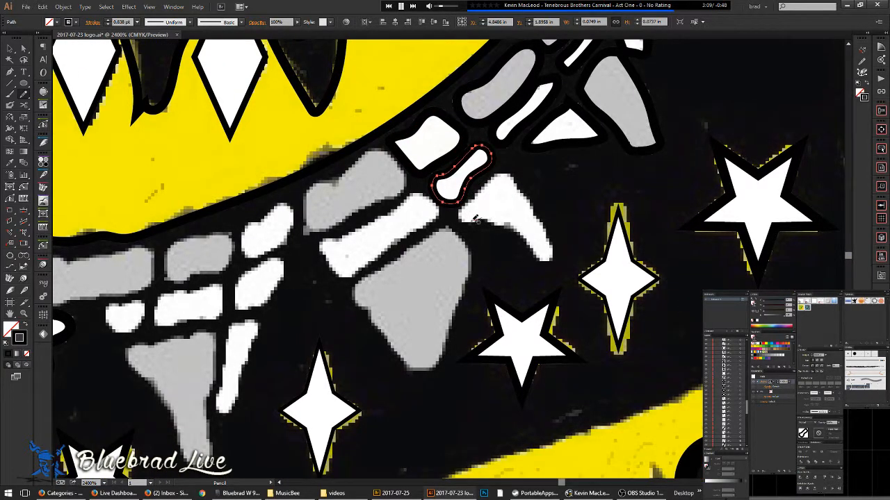
- Outline the curved white bone and the large grey bone below it
mouse_move(507, 173)
mouse_down()
mouse_move(527, 189)
mouse_move(553, 239)
mouse_move(550, 259)
mouse_move(514, 224)
mouse_move(460, 218)
mouse_up()
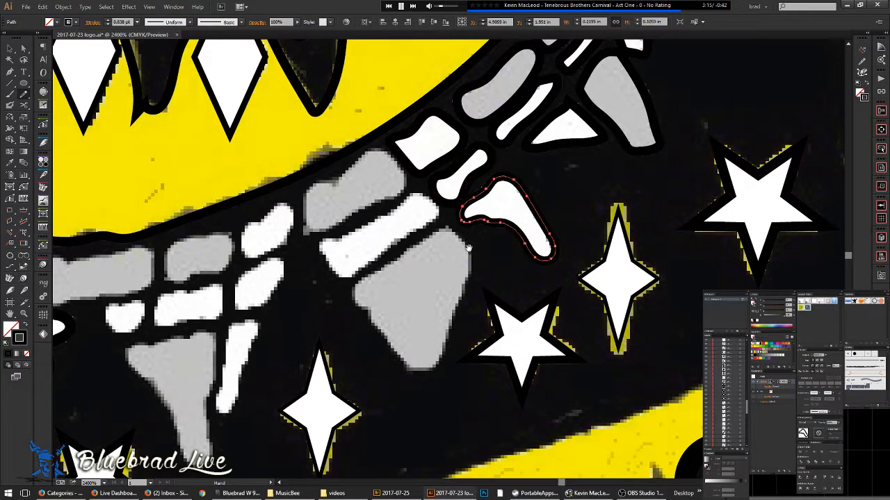
mouse_move(484, 246)
mouse_down()
mouse_move(592, 182)
mouse_move(567, 179)
mouse_move(552, 163)
mouse_move(506, 192)
mouse_up()
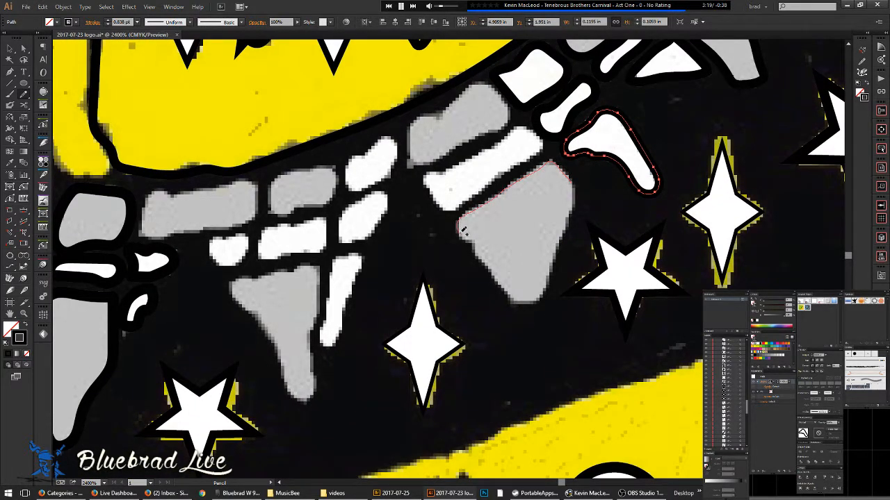
mouse_move(484, 259)
mouse_down()
mouse_move(522, 301)
mouse_move(540, 301)
mouse_move(574, 200)
mouse_move(553, 162)
mouse_up()
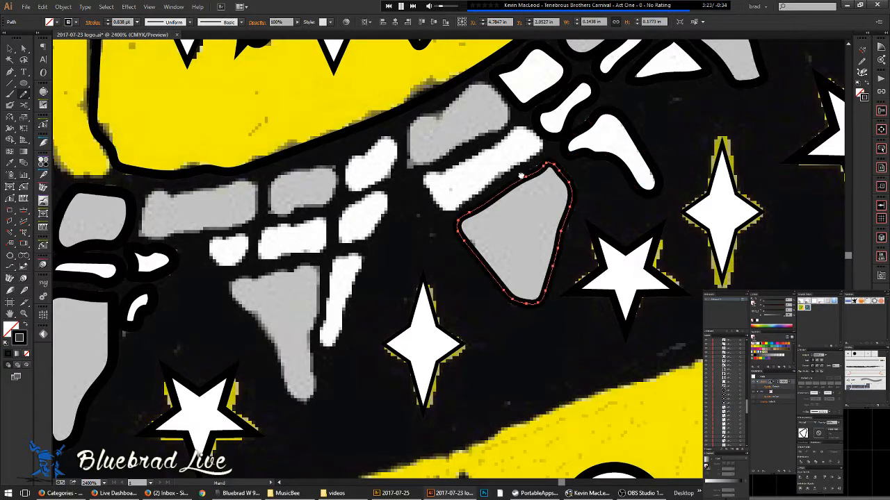
drag(504, 142, 548, 232)
scroll(584, 207, up, 1)
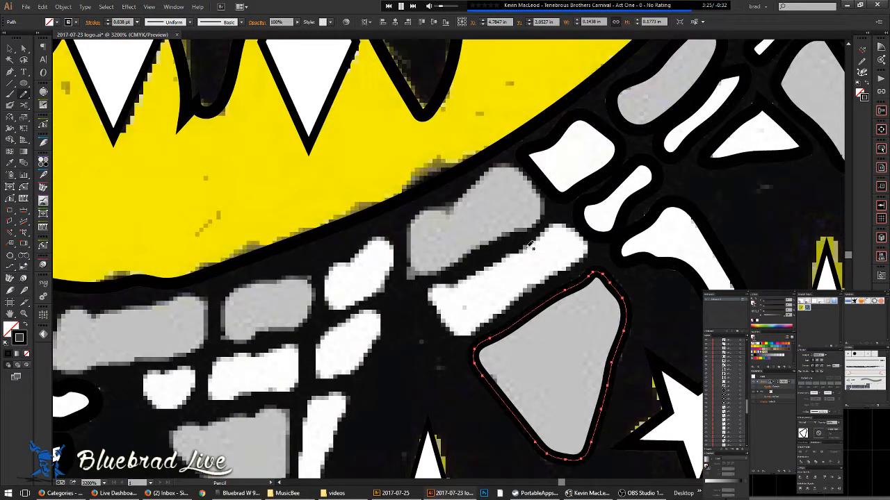
- Trace a closed outline around the white bar beside the grey bone
mouse_move(565, 223)
mouse_down()
mouse_move(585, 235)
mouse_move(583, 256)
mouse_move(534, 281)
mouse_move(499, 318)
mouse_move(456, 333)
mouse_move(440, 320)
mouse_move(428, 283)
mouse_move(497, 267)
mouse_up()
mouse_move(532, 244)
mouse_down()
mouse_move(563, 226)
mouse_move(492, 246)
mouse_move(432, 237)
mouse_move(422, 244)
mouse_move(509, 212)
mouse_move(498, 227)
mouse_move(398, 276)
mouse_move(375, 264)
mouse_move(372, 249)
mouse_move(380, 221)
mouse_move(432, 200)
mouse_move(477, 166)
mouse_move(509, 197)
mouse_move(503, 221)
mouse_move(481, 240)
mouse_move(629, 209)
mouse_up()
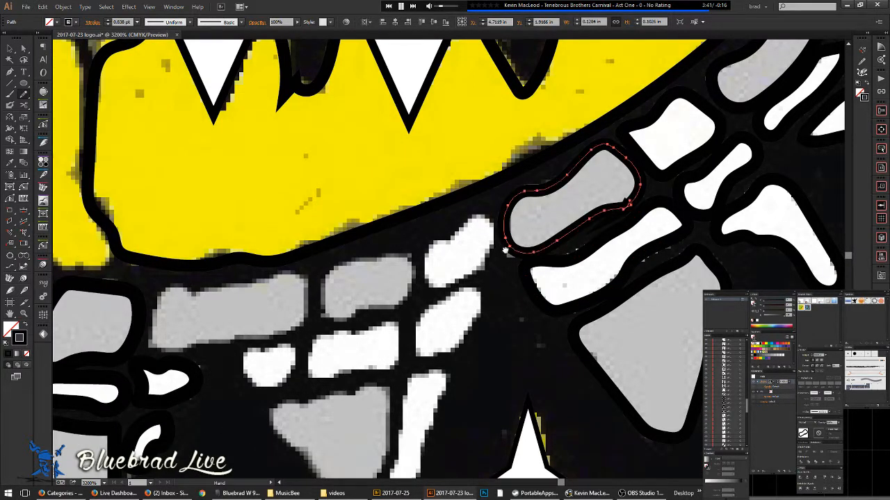
scroll(630, 202, up, 2)
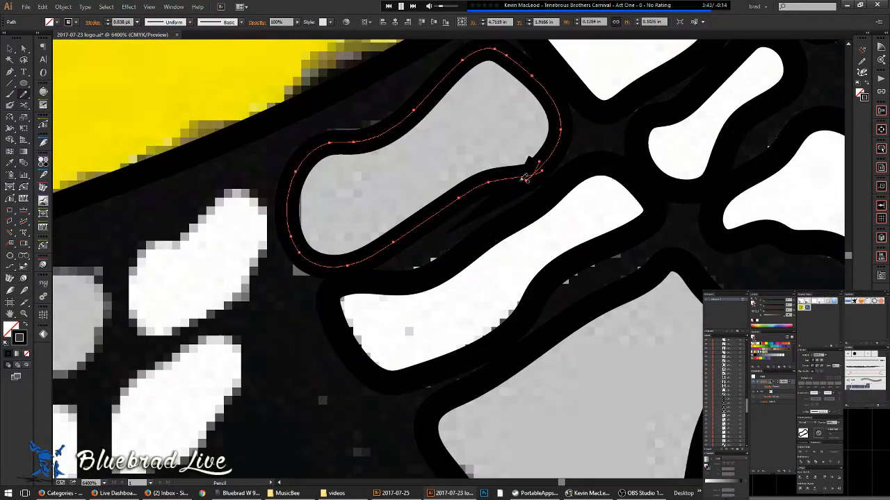
scroll(535, 168, left, 4)
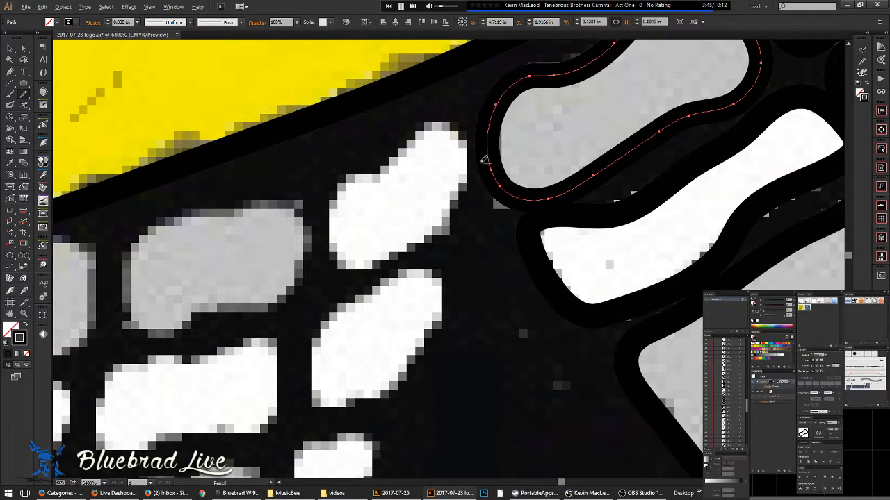
scroll(467, 168, down, 1)
- Outline the next white blob from its top edge around its bottom
mouse_move(470, 180)
mouse_down()
mouse_move(468, 130)
mouse_move(445, 129)
mouse_move(380, 181)
mouse_move(373, 230)
mouse_move(390, 237)
mouse_move(426, 226)
mouse_move(487, 184)
mouse_up()
mouse_move(462, 317)
mouse_down()
mouse_move(549, 192)
mouse_move(504, 268)
mouse_up()
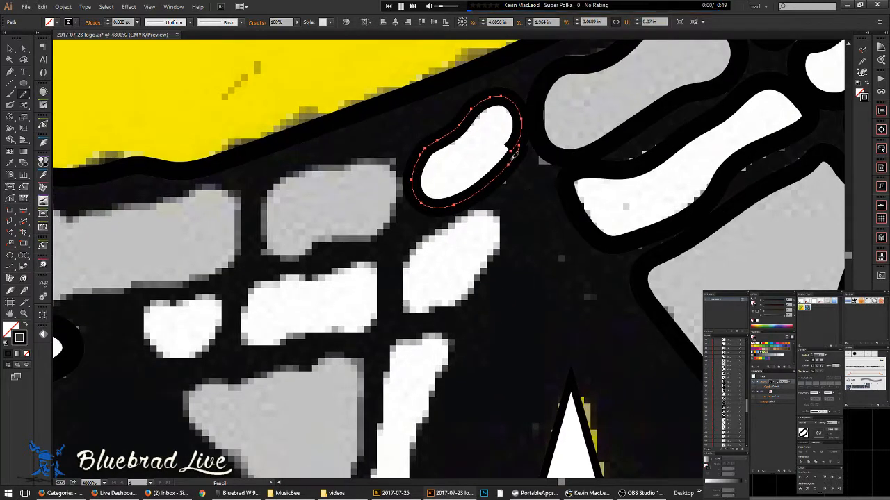
mouse_move(473, 231)
mouse_down()
mouse_move(514, 164)
mouse_move(463, 133)
mouse_move(501, 116)
mouse_move(512, 125)
mouse_move(515, 150)
mouse_move(482, 202)
mouse_move(431, 222)
mouse_move(413, 184)
mouse_move(426, 158)
mouse_move(465, 134)
mouse_up()
drag(445, 166, 487, 152)
drag(437, 219, 469, 177)
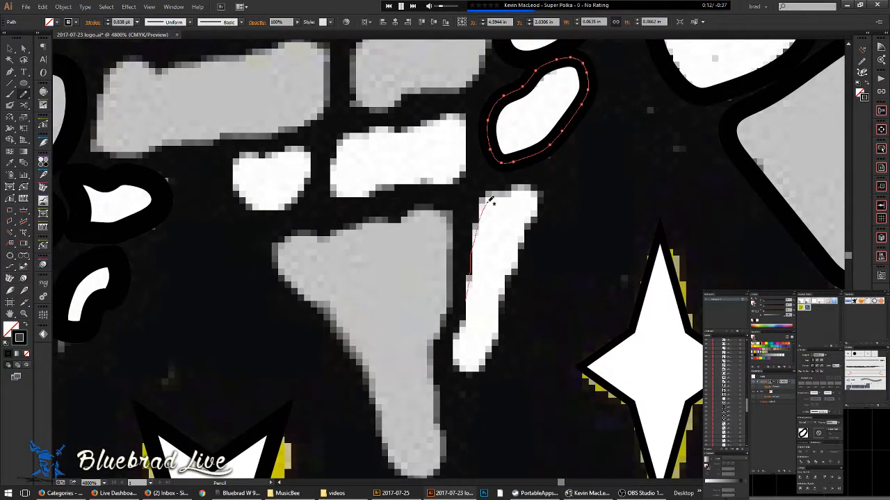
- Trace closed outlines around the long white sliver and the grey shape beside it
mouse_move(522, 181)
mouse_down()
mouse_move(488, 348)
mouse_move(465, 370)
mouse_move(456, 337)
mouse_move(473, 290)
mouse_up()
drag(469, 325, 514, 237)
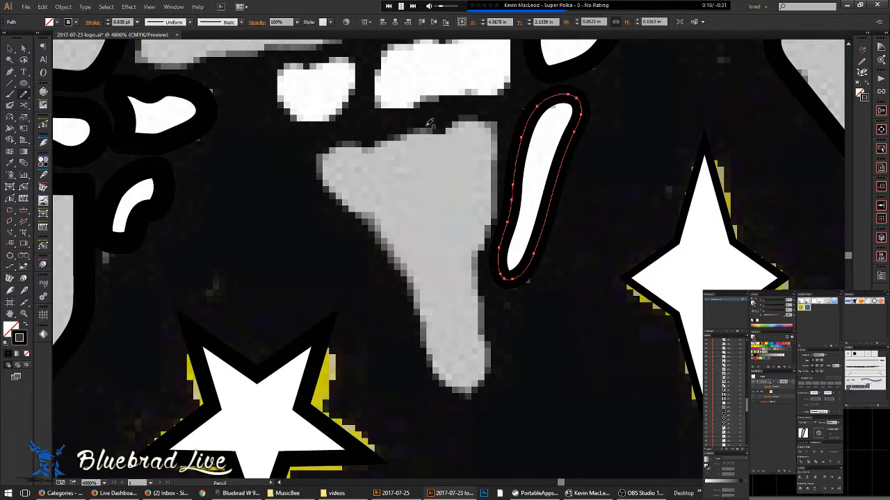
mouse_move(423, 132)
mouse_down()
mouse_move(463, 119)
mouse_move(486, 126)
mouse_move(496, 153)
mouse_move(479, 261)
mouse_move(490, 358)
mouse_move(481, 380)
mouse_move(455, 391)
mouse_move(441, 374)
mouse_move(403, 257)
mouse_up()
mouse_move(347, 198)
mouse_down()
mouse_move(321, 162)
mouse_move(353, 143)
mouse_move(453, 128)
mouse_move(407, 326)
mouse_move(373, 327)
mouse_up()
- Outline the next white shape, smoothing its bottom edge and the grey block's lower edge
mouse_move(349, 295)
mouse_down()
mouse_move(403, 257)
mouse_move(457, 247)
mouse_move(482, 260)
mouse_move(459, 317)
mouse_move(347, 303)
mouse_up()
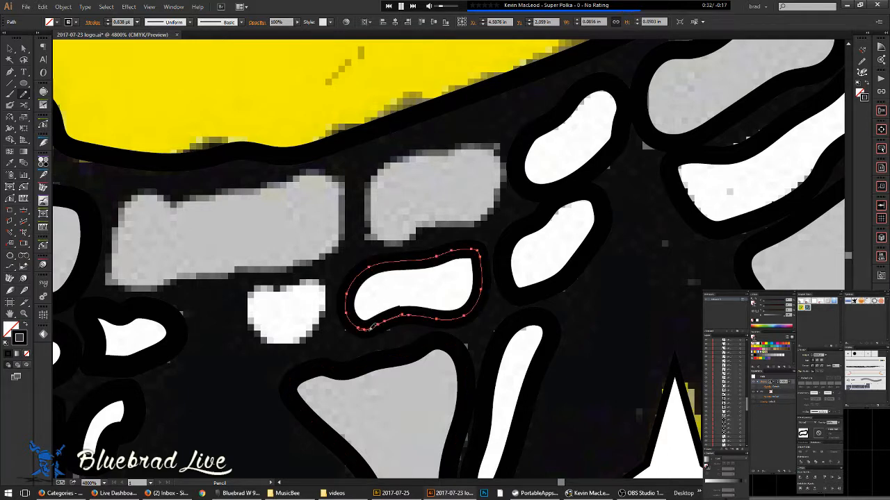
drag(412, 315, 420, 315)
mouse_move(426, 227)
mouse_down()
mouse_move(382, 286)
mouse_move(329, 303)
mouse_move(321, 253)
mouse_move(373, 211)
mouse_move(460, 227)
mouse_move(435, 276)
mouse_move(357, 304)
mouse_up()
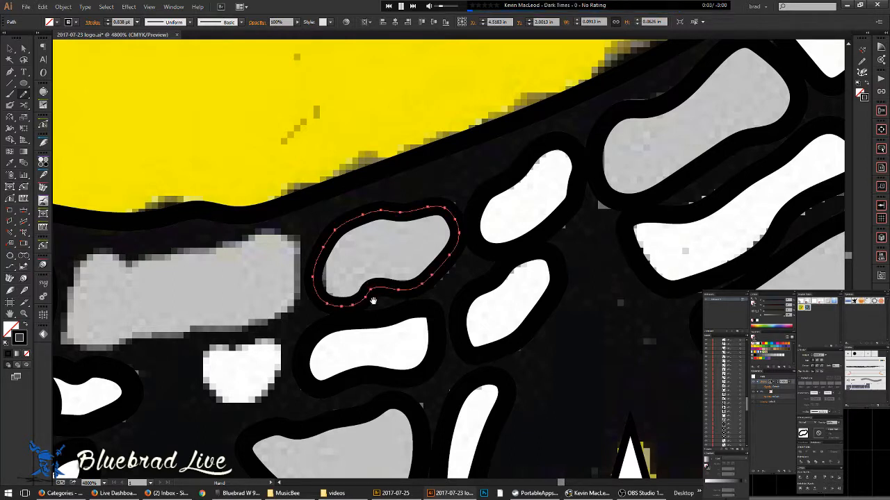
drag(400, 271, 489, 258)
- Trace the last white and grey shapes, smoothing the grey shape's right-end notch
mouse_move(356, 325)
mouse_down()
mouse_move(291, 340)
mouse_move(299, 381)
mouse_move(351, 378)
mouse_move(371, 346)
mouse_move(354, 325)
mouse_move(328, 334)
mouse_move(370, 339)
mouse_up()
mouse_move(358, 305)
mouse_down()
mouse_move(453, 326)
mouse_move(486, 316)
mouse_move(295, 344)
mouse_move(274, 316)
mouse_move(292, 262)
mouse_move(335, 261)
mouse_up()
mouse_move(396, 247)
mouse_down()
mouse_move(466, 235)
mouse_move(506, 243)
mouse_move(503, 314)
mouse_up()
key(space)
drag(453, 347, 565, 281)
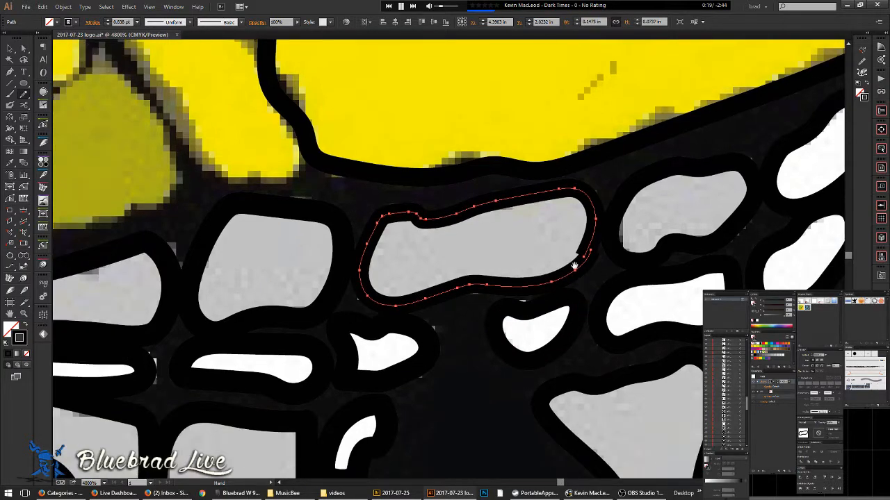
drag(593, 241, 573, 271)
key(space)
drag(299, 290, 522, 246)
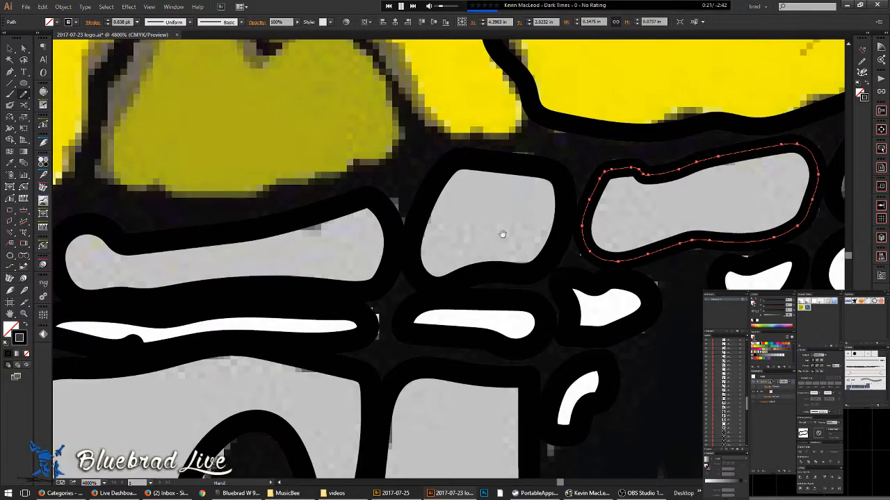
key(ctrl+minus)
key(ctrl+minus)
key(ctrl+minus)
key(ctrl+minus)
key(ctrl+minus)
key(ctrl+minus)
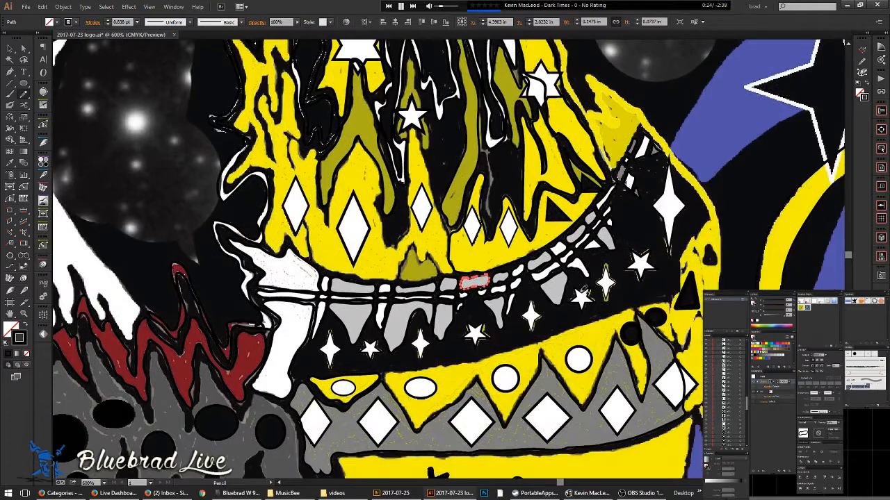
key(v)
click(568, 319)
key(space)
drag(569, 315, 535, 370)
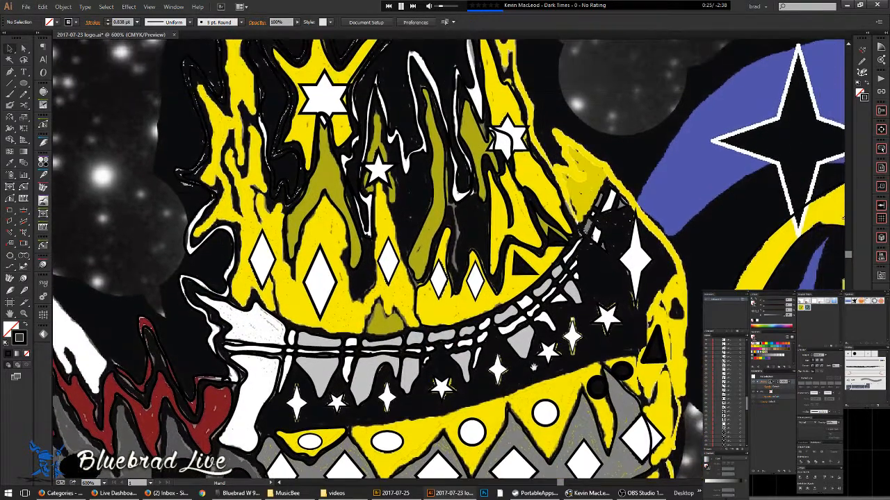
key(ctrl+y)
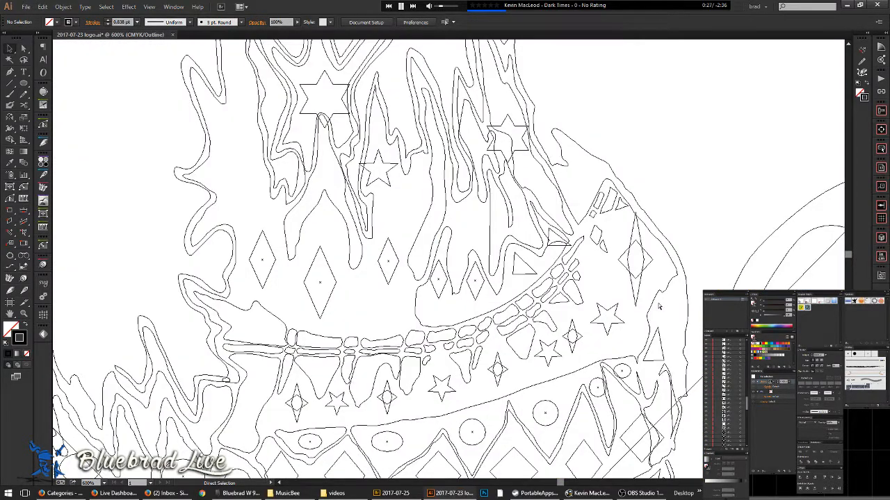
key(ctrl+y)
key(ctrl+y)
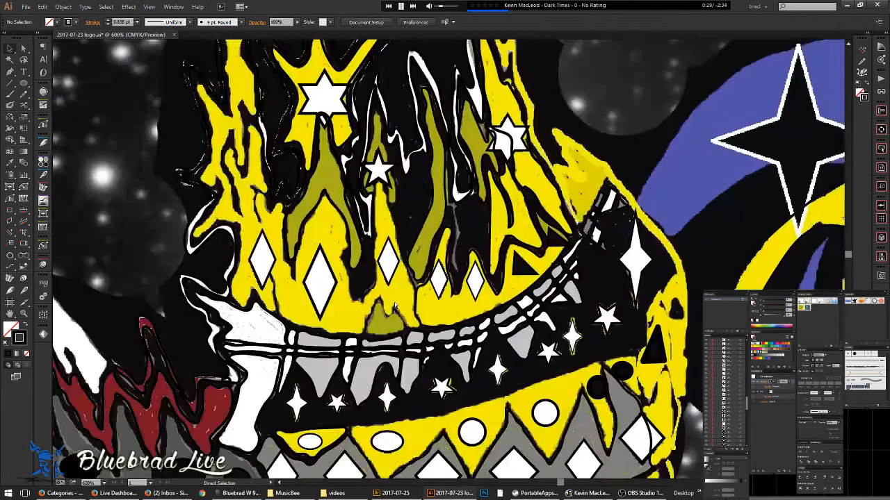
key(p)
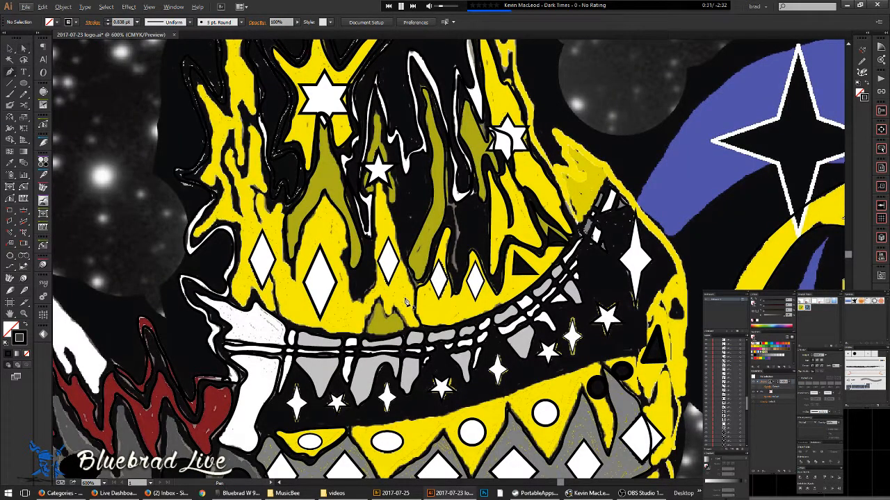
scroll(409, 273, up, 2)
key(b)
key(n)
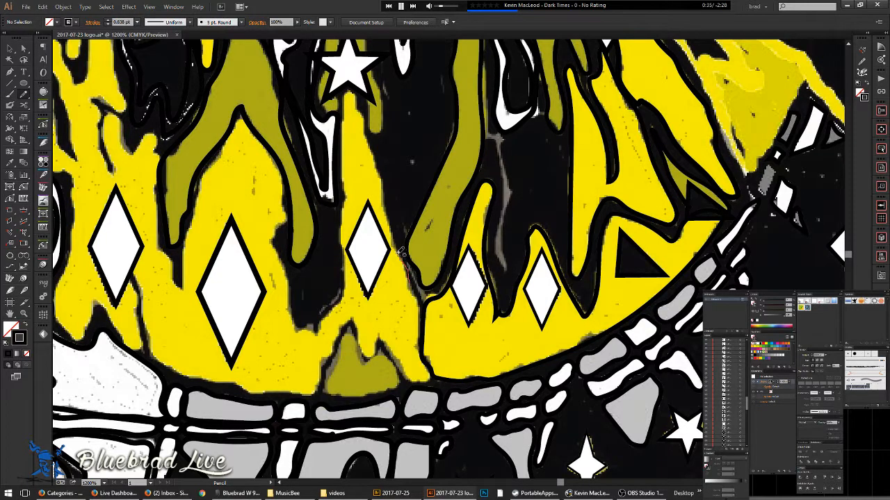
- Trace the lower left yellow flame's right and left edges with the Pencil
drag(380, 172, 349, 92)
mouse_move(342, 143)
mouse_down()
mouse_move(346, 282)
mouse_move(316, 336)
mouse_move(296, 328)
mouse_move(274, 239)
mouse_move(285, 212)
mouse_move(279, 169)
mouse_move(243, 115)
mouse_move(198, 186)
mouse_move(180, 285)
mouse_move(156, 224)
mouse_move(156, 131)
mouse_move(133, 148)
mouse_move(113, 110)
mouse_move(106, 132)
mouse_up()
mouse_move(113, 171)
mouse_down()
mouse_move(97, 98)
mouse_move(132, 106)
mouse_move(119, 70)
mouse_up()
drag(182, 127, 490, 364)
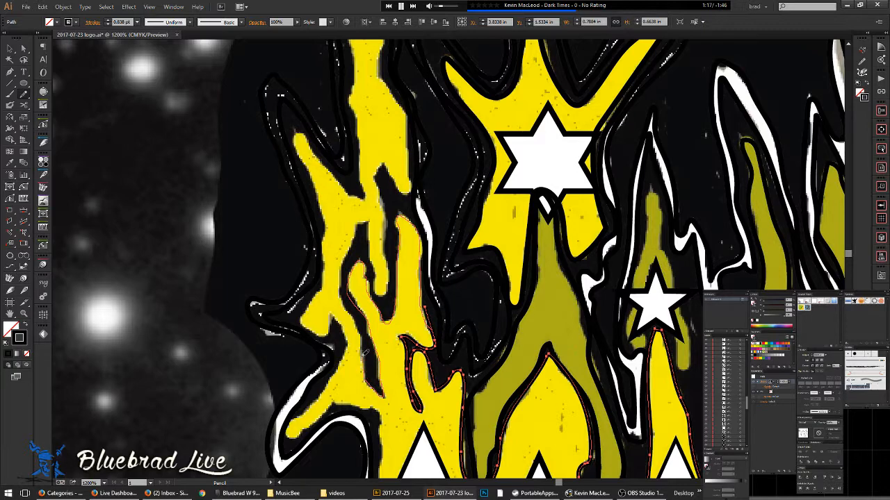
- Trace the upper yellow flame's edges up to its tip and join the stroke into a closed path
mouse_move(358, 324)
mouse_down()
mouse_move(342, 295)
mouse_move(342, 261)
mouse_up()
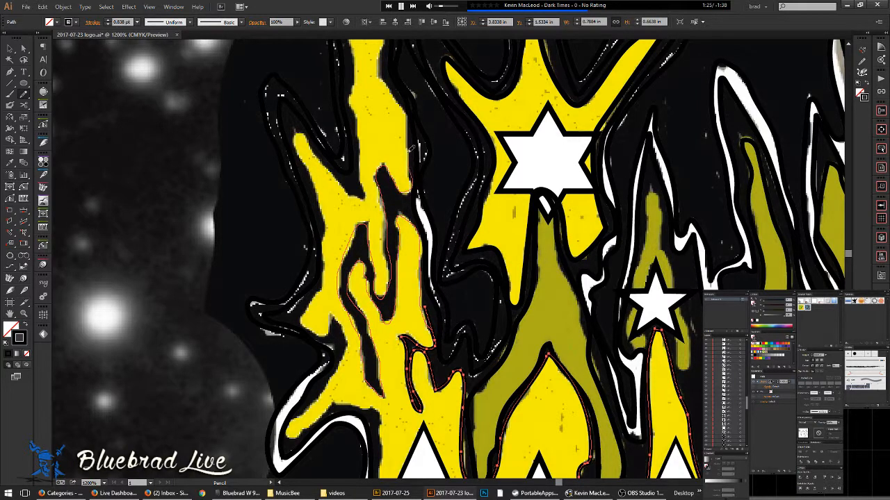
mouse_move(412, 111)
mouse_down()
mouse_move(387, 79)
mouse_move(384, 55)
mouse_move(427, 184)
mouse_up()
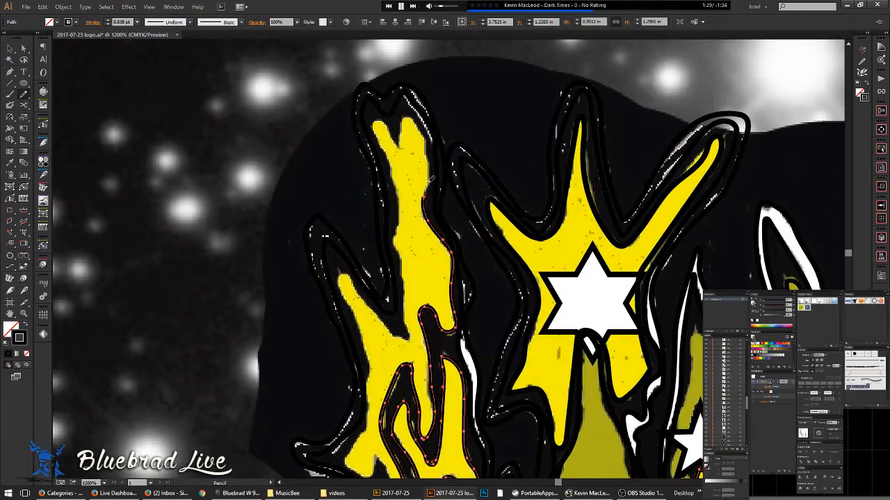
mouse_move(426, 144)
mouse_down()
mouse_move(406, 117)
mouse_move(402, 142)
mouse_move(387, 118)
mouse_up()
drag(398, 233, 406, 265)
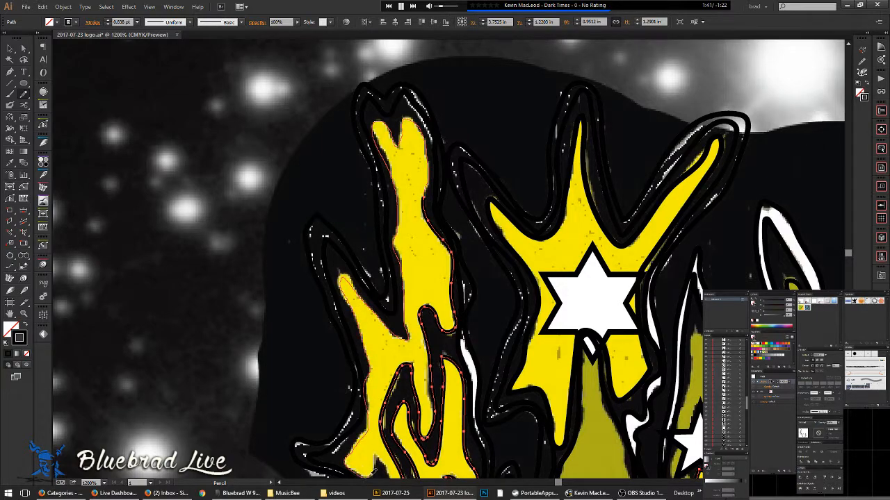
key(ctrl+minus)
key(ctrl+minus)
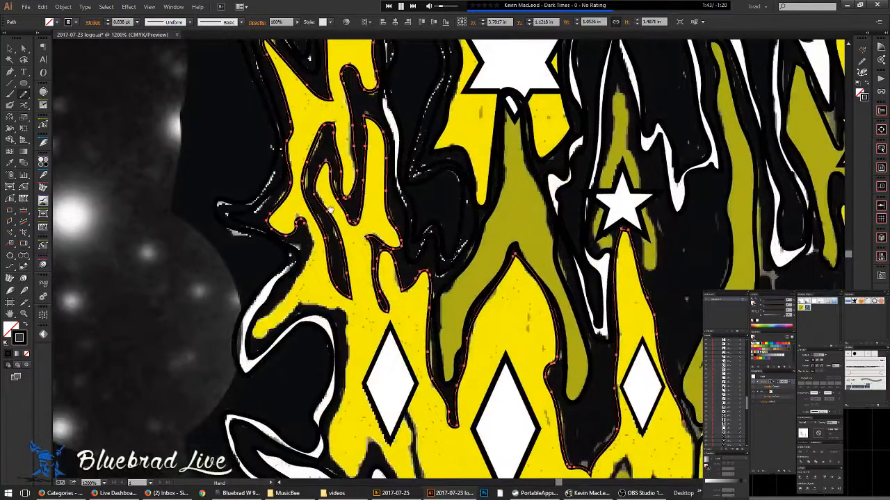
key(ctrl+minus)
key(ctrl+minus)
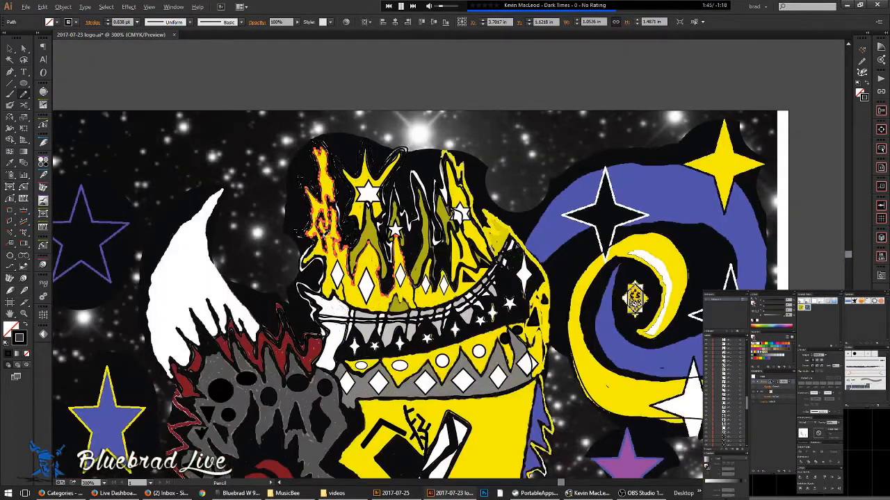
key(ctrl+plus)
key(ctrl+plus)
key(ctrl+plus)
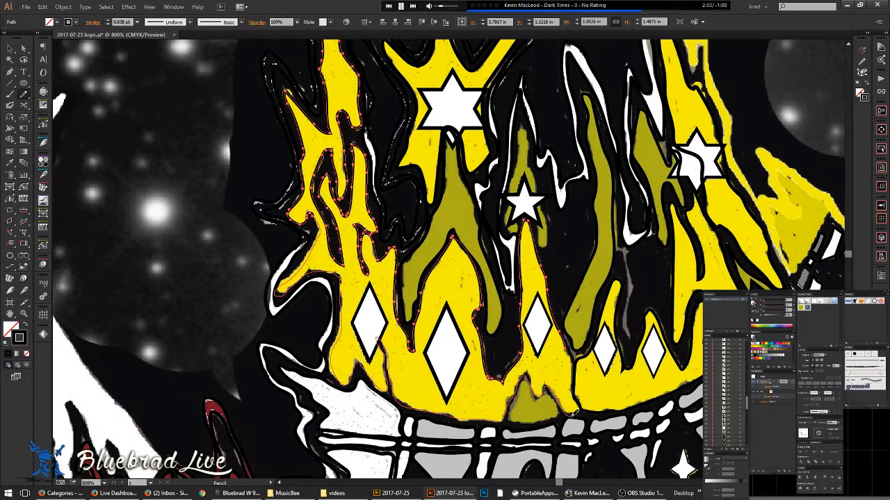
mouse_move(569, 348)
mouse_down()
mouse_move(565, 332)
mouse_move(422, 315)
mouse_up()
- Check the paths in Outline view, then trace the small olive point above the teeth
scroll(565, 321, down, 2)
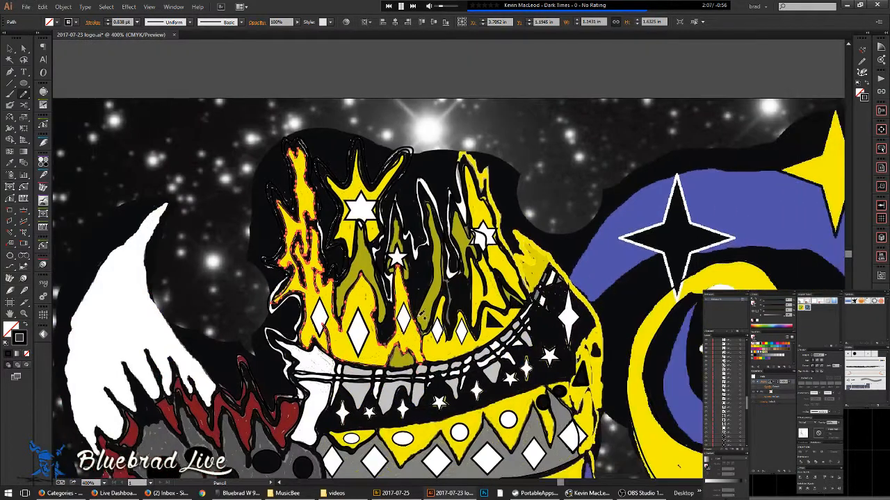
key(ctrl+y)
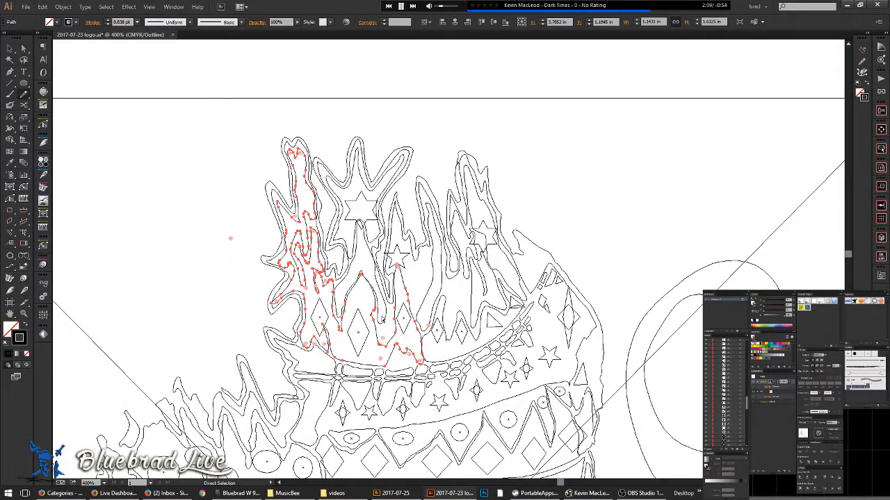
key(ctrl+y)
scroll(375, 356, up, 3)
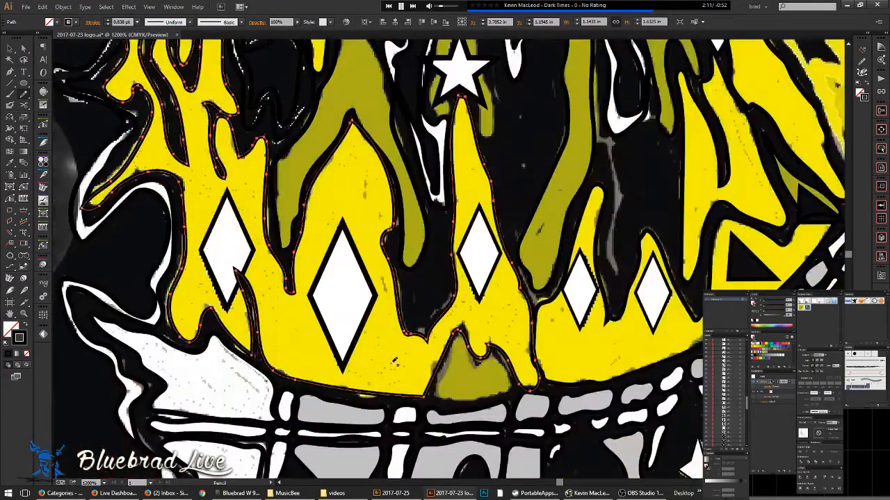
scroll(449, 374, up, 1)
mouse_move(427, 417)
mouse_down()
mouse_move(429, 378)
mouse_move(466, 299)
mouse_move(500, 356)
mouse_move(524, 343)
mouse_move(548, 351)
mouse_move(574, 397)
mouse_move(492, 425)
mouse_move(436, 418)
mouse_up()
scroll(513, 377, down, 4)
scroll(515, 380, down, 1)
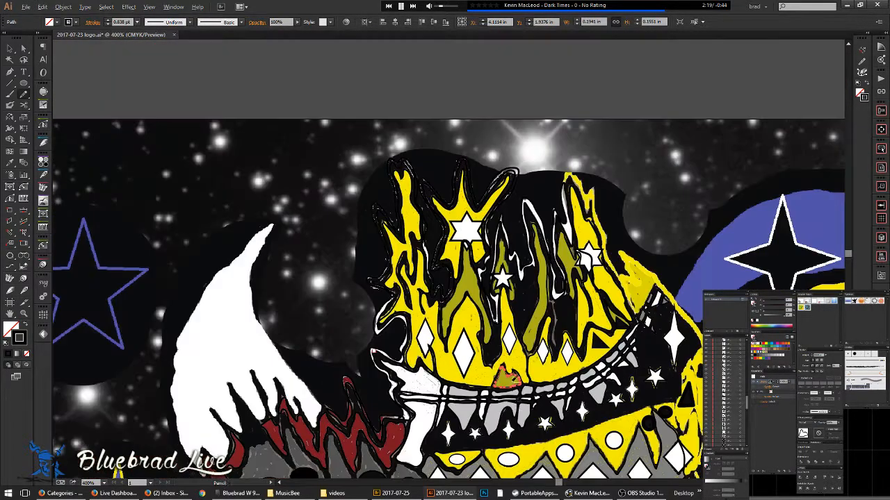
- Compare Outline and Preview views around the red flames, then ready the Pencil
drag(525, 453, 367, 282)
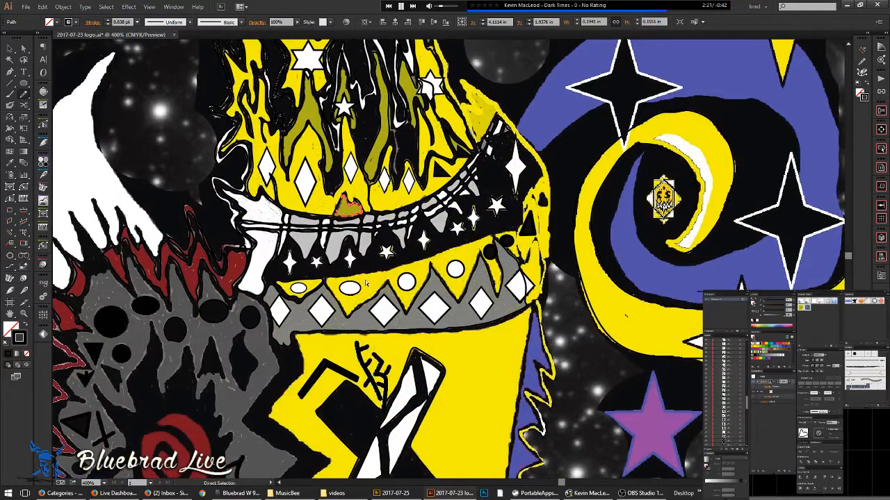
key(ctrl+y)
scroll(382, 287, down, 5)
scroll(356, 318, up, 5)
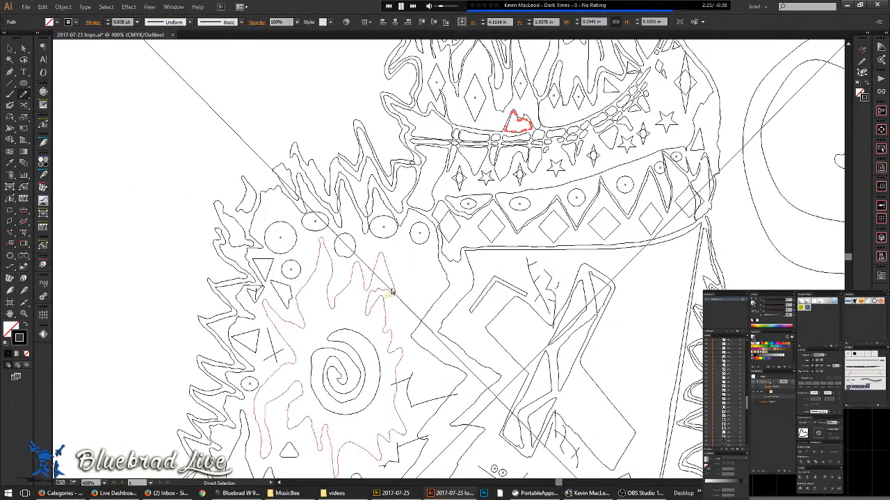
key(ctrl+y)
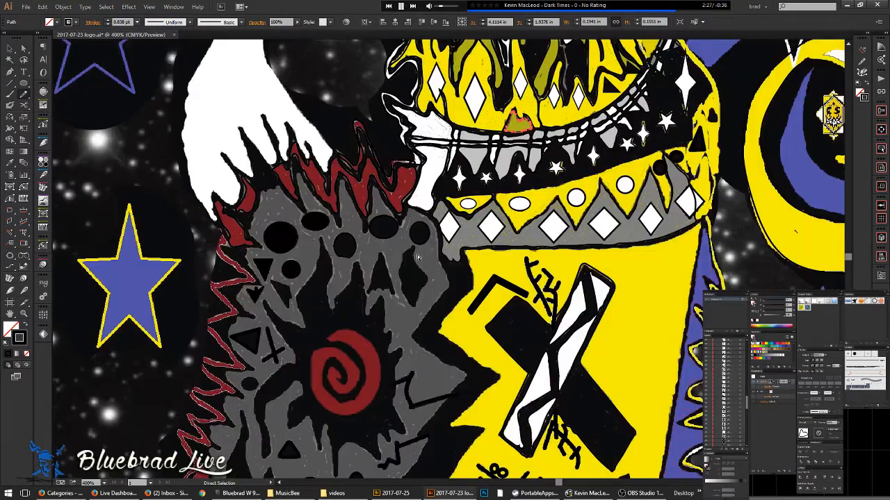
scroll(405, 256, up, 3)
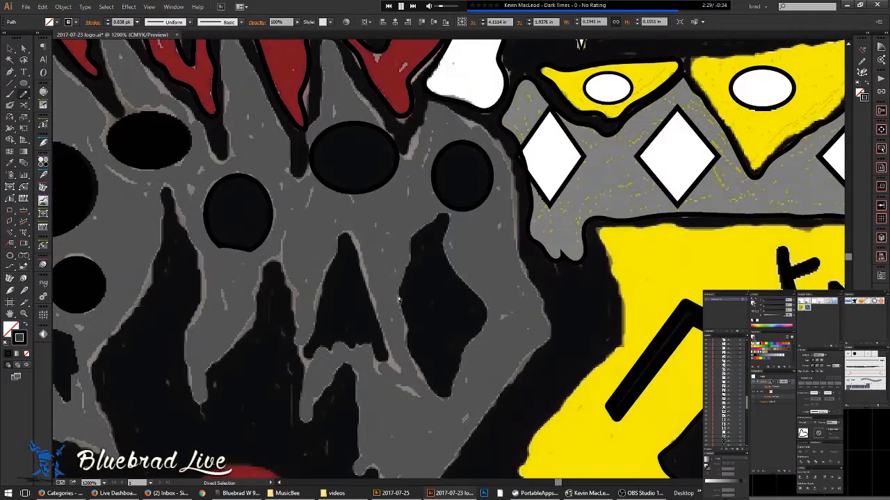
key(ctrl+y)
key(ctrl+y)
key(n)
- Trace a closed path around the grey region and draw up the red shape's left edge
mouse_move(406, 327)
mouse_down()
mouse_move(402, 281)
mouse_move(417, 236)
mouse_move(448, 213)
mouse_move(450, 253)
mouse_move(490, 319)
mouse_move(450, 394)
mouse_move(429, 381)
mouse_move(411, 315)
mouse_up()
scroll(421, 280, down, 4)
drag(343, 211, 468, 273)
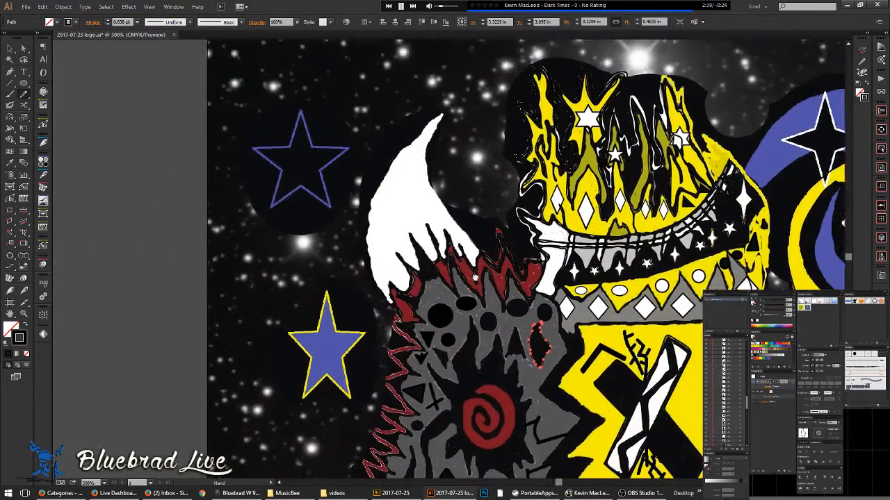
scroll(442, 237, up, 2)
mouse_move(394, 381)
mouse_down()
mouse_move(392, 347)
mouse_move(418, 362)
mouse_move(434, 346)
mouse_move(402, 288)
mouse_move(447, 322)
mouse_move(433, 249)
mouse_move(479, 307)
mouse_move(485, 295)
mouse_move(467, 231)
mouse_move(497, 303)
mouse_move(506, 271)
mouse_move(497, 241)
mouse_move(551, 310)
mouse_move(561, 310)
mouse_move(571, 291)
mouse_move(484, 180)
mouse_move(463, 119)
mouse_move(468, 59)
mouse_up()
- Trace the white horn's left edge down from its tip and join the stroke at the tip
key(space)
drag(477, 83, 478, 175)
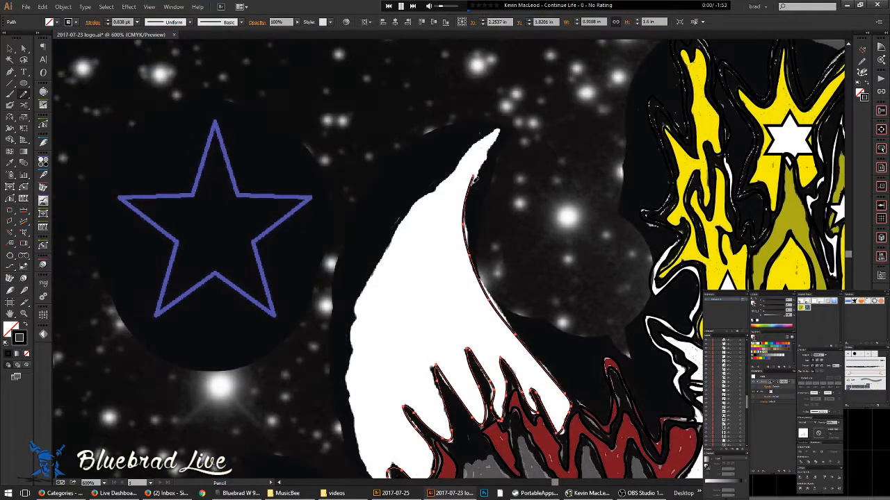
mouse_move(498, 128)
mouse_down()
mouse_move(378, 245)
mouse_move(369, 287)
mouse_up()
drag(356, 324, 353, 373)
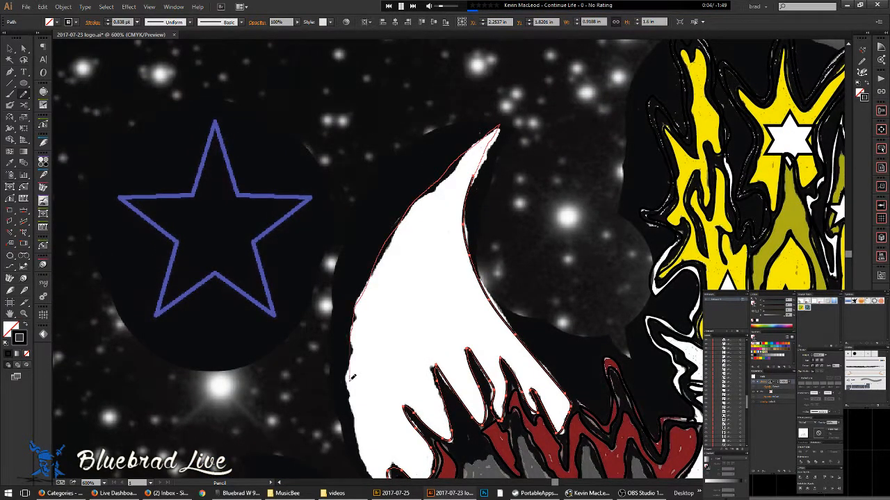
drag(355, 417, 352, 425)
mouse_move(360, 426)
mouse_down()
mouse_move(395, 224)
mouse_move(402, 264)
mouse_move(420, 296)
mouse_move(425, 290)
mouse_up()
scroll(468, 246, down, 4)
mouse_move(503, 228)
mouse_down()
mouse_move(469, 249)
mouse_move(403, 224)
mouse_up()
- Deselect the finished path and compare Outline against colour Preview to check the traces
key(v)
click(407, 215)
key(ctrl+y)
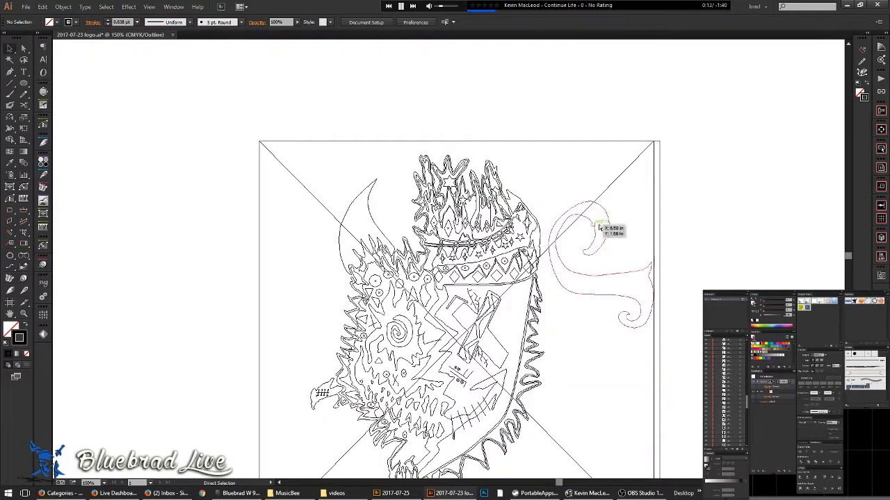
drag(565, 353, 561, 313)
key(ctrl+y)
key(ctrl+y)
key(ctrl+y)
key(ctrl+y)
key(ctrl+y)
key(ctrl+y)
key(ctrl+y)
key(ctrl+y)
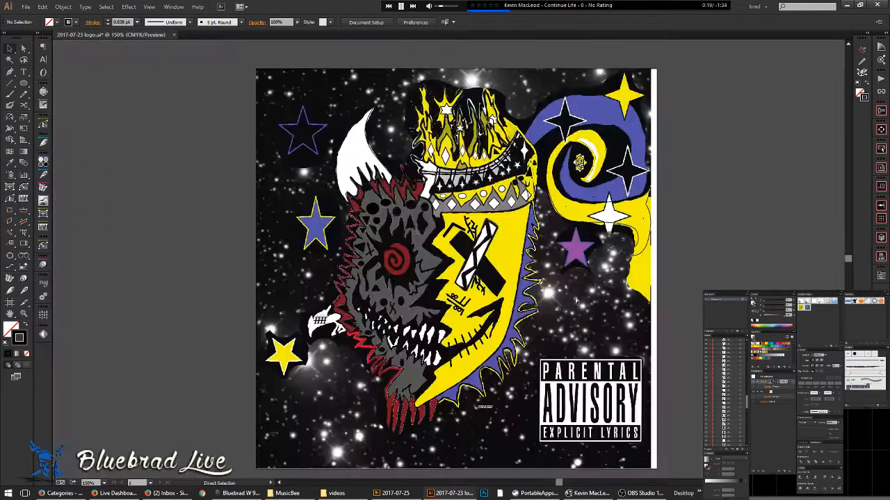
key(ctrl+y)
key(ctrl+y)
key(ctrl+y)
key(ctrl+y)
key(ctrl+y)
key(ctrl+y)
key(ctrl+y)
key(ctrl+y)
key(ctrl+y)
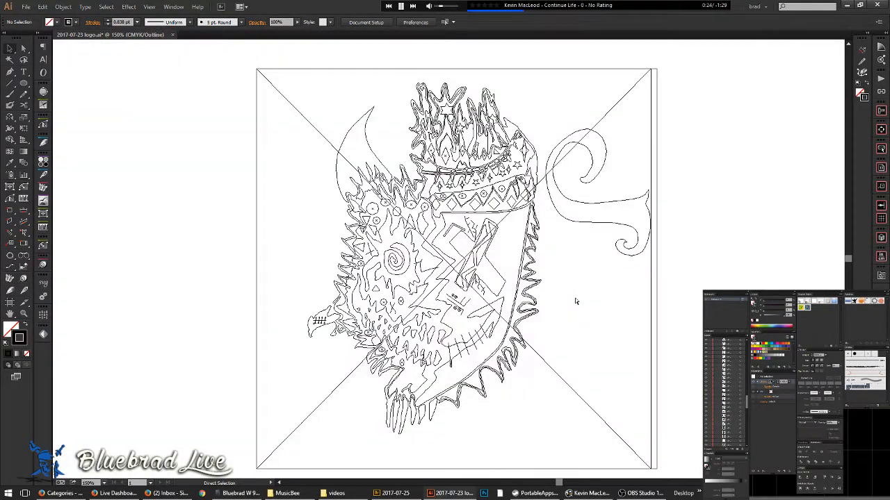
key(ctrl+y)
key(ctrl+y)
key(ctrl+y)
key(ctrl+y)
key(ctrl+y)
key(ctrl+y)
key(ctrl+y)
key(ctrl+y)
key(ctrl+y)
key(ctrl+y)
key(ctrl+y)
key(ctrl+y)
key(ctrl+y)
key(ctrl+y)
key(ctrl+y)
key(v)
scroll(495, 152, up, 5)
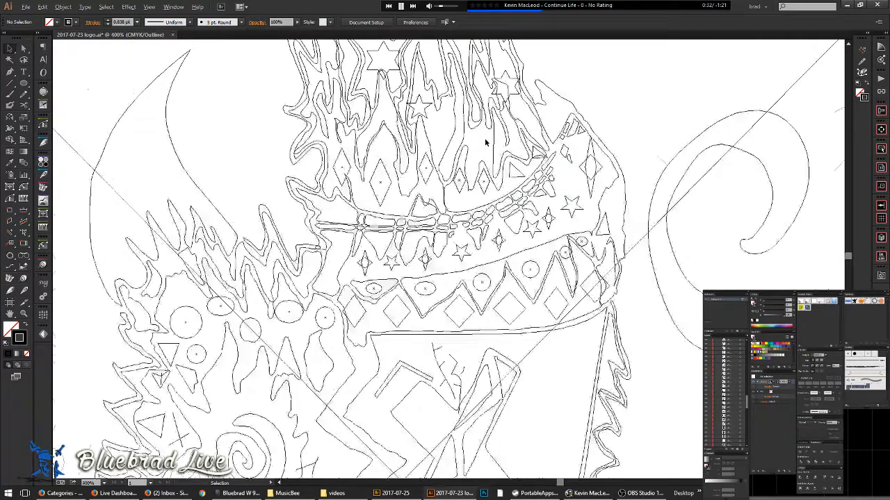
key(ctrl+y)
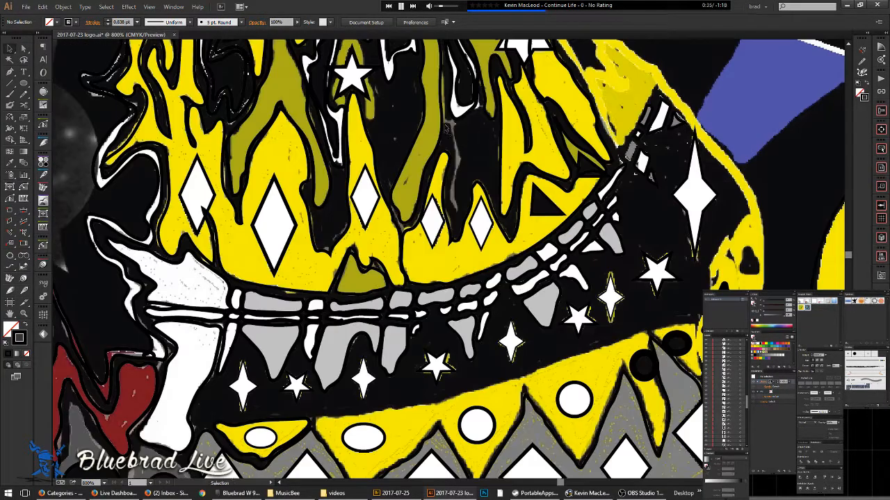
scroll(452, 128, up, 2)
- Trace a freehand path down the grey streak inside the crown
key(a)
key(p)
key(n)
mouse_move(467, 129)
mouse_down()
mouse_move(469, 304)
mouse_move(453, 269)
mouse_move(465, 204)
mouse_move(458, 150)
mouse_move(436, 125)
mouse_move(450, 98)
mouse_up()
scroll(449, 97, down, 4)
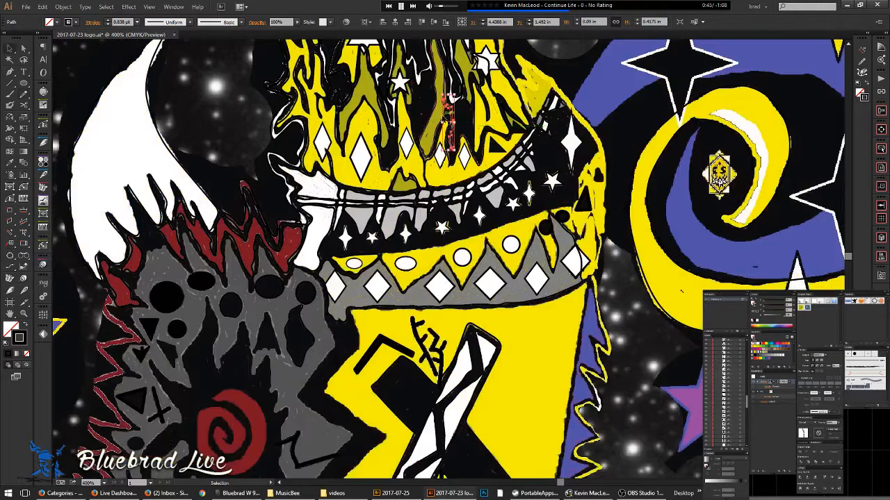
scroll(445, 96, up, 3)
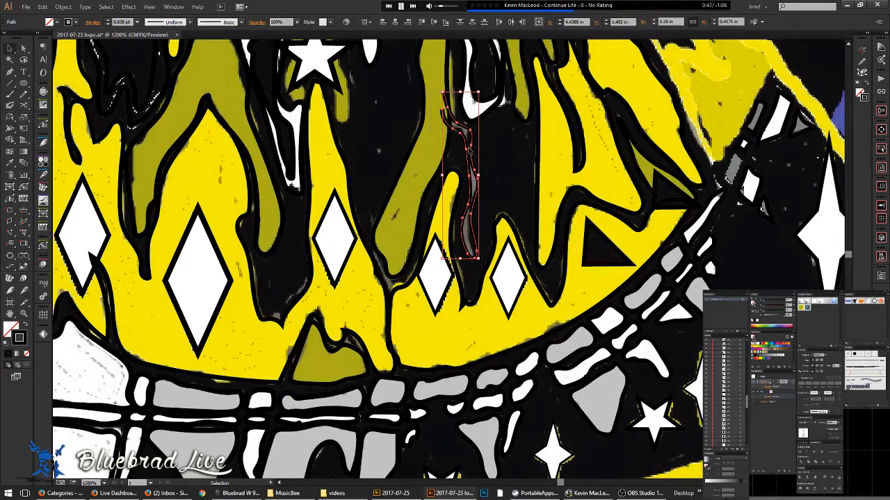
scroll(448, 106, up, 3)
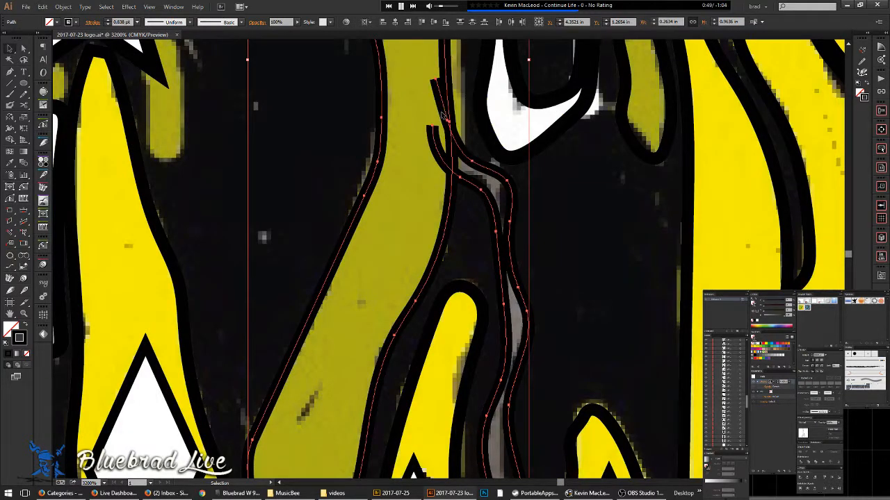
- Trim away the two overhanging stroke stubs and the olive segment between them, then deselect
key(n)
click(441, 89)
click(440, 150)
click(451, 151)
scroll(517, 172, down, 2)
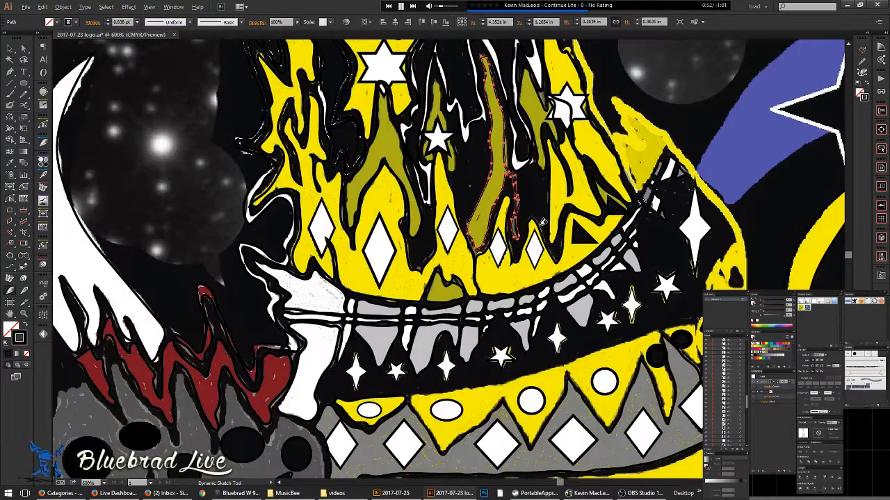
scroll(543, 222, down, 2)
click(537, 209)
scroll(536, 205, down, 2)
drag(534, 204, 440, 148)
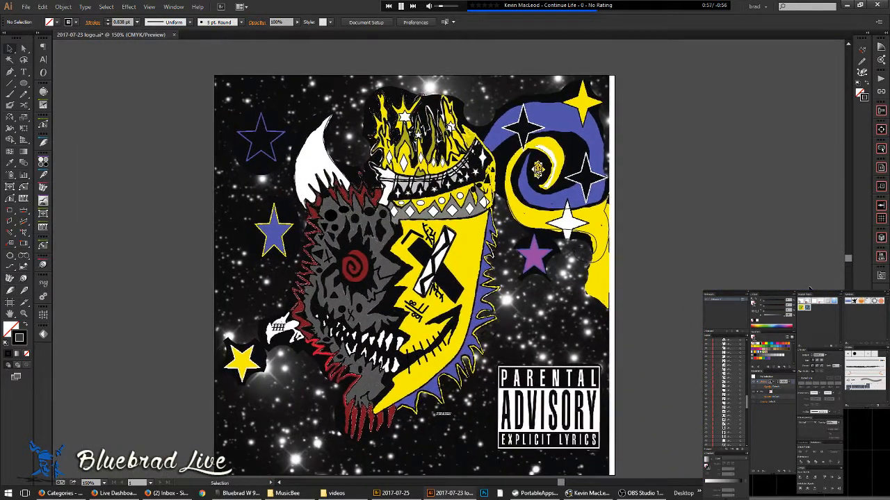
- Collapse the layer's sublayers and select the small glyph circles below the face's X
drag(746, 406, 740, 339)
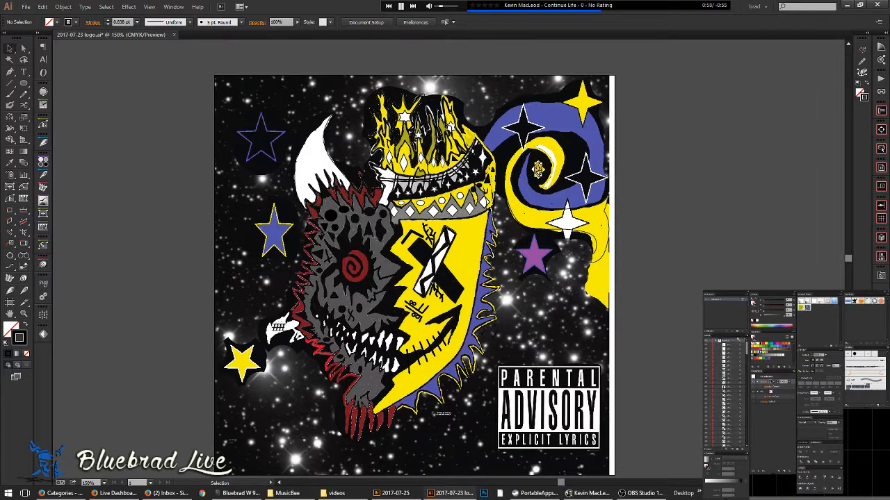
click(717, 341)
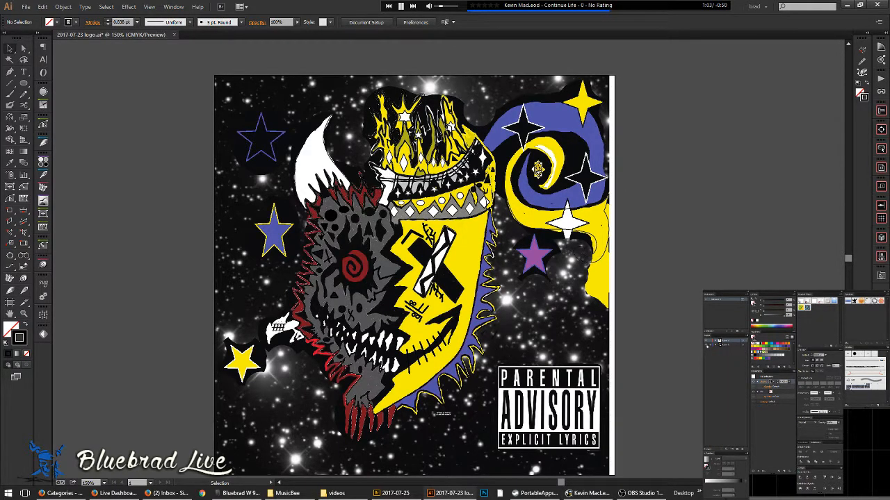
scroll(426, 307, up, 3)
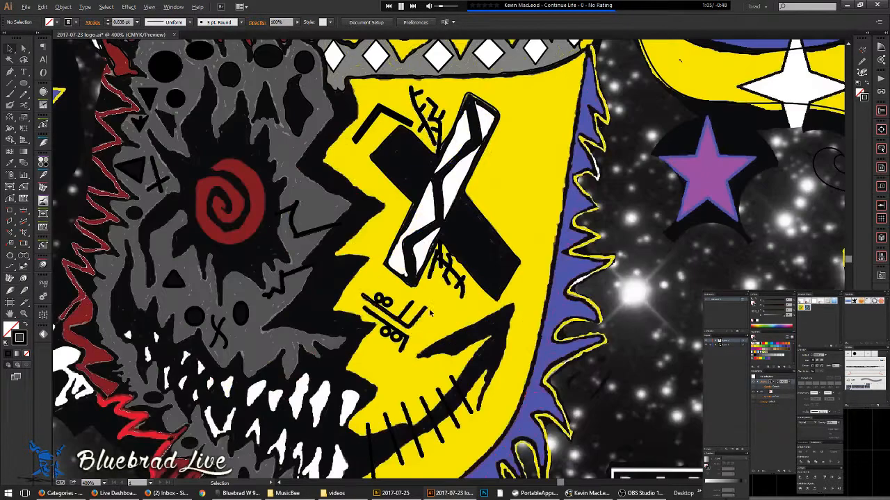
click(412, 340)
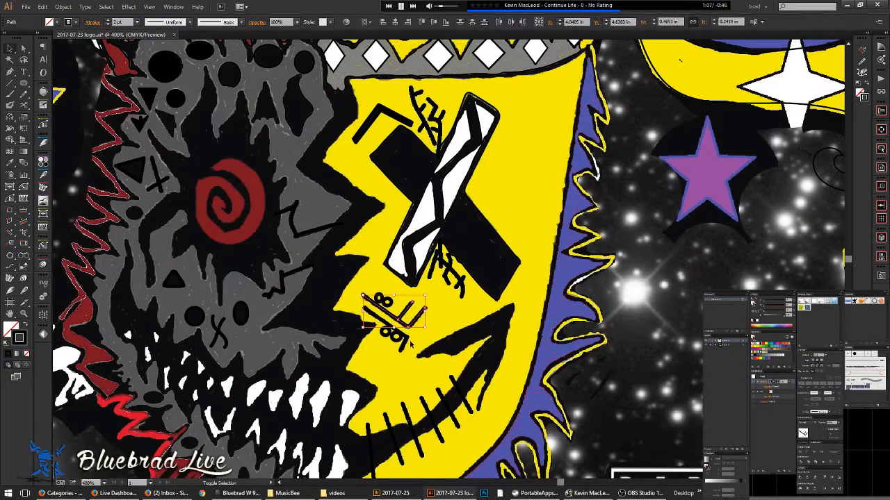
shift+click(397, 337)
shift+click(397, 338)
shift+click(387, 334)
shift+click(388, 306)
shift+click(382, 300)
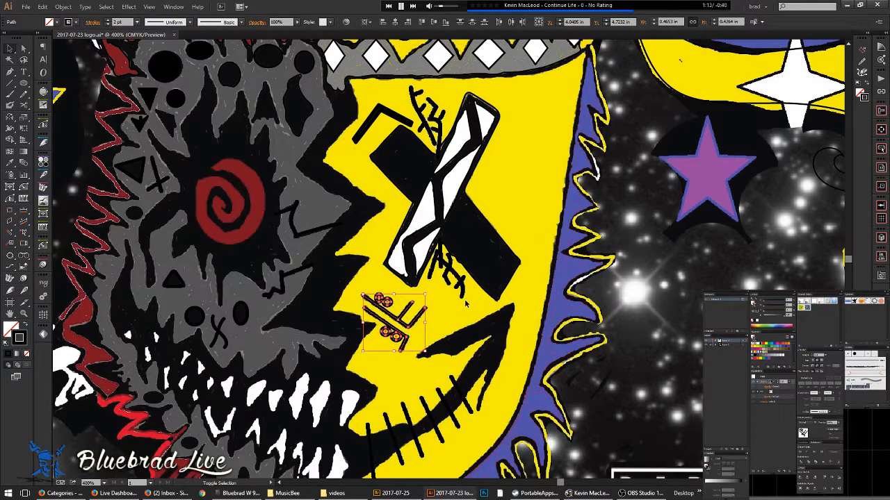
- Add the twig strokes and dark strokes, excluding the black X, and group all the marks
drag(442, 267, 434, 255)
shift+click(472, 273)
shift+click(423, 126)
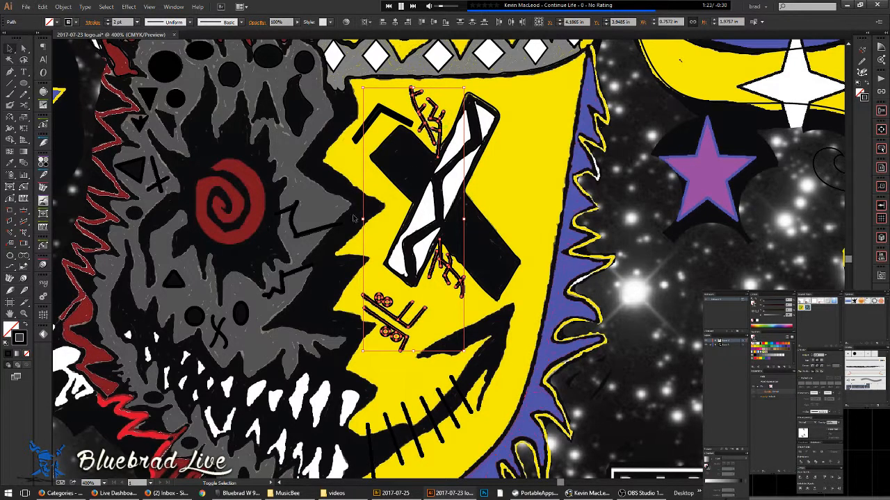
shift+click(327, 226)
shift+click(288, 299)
shift+click(222, 321)
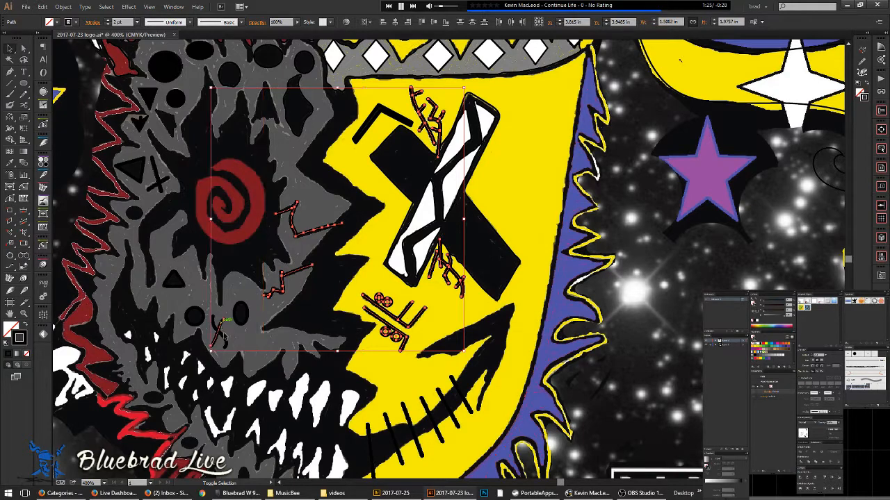
shift+click(157, 176)
key(space)
drag(345, 188, 375, 241)
scroll(387, 224, down, 3)
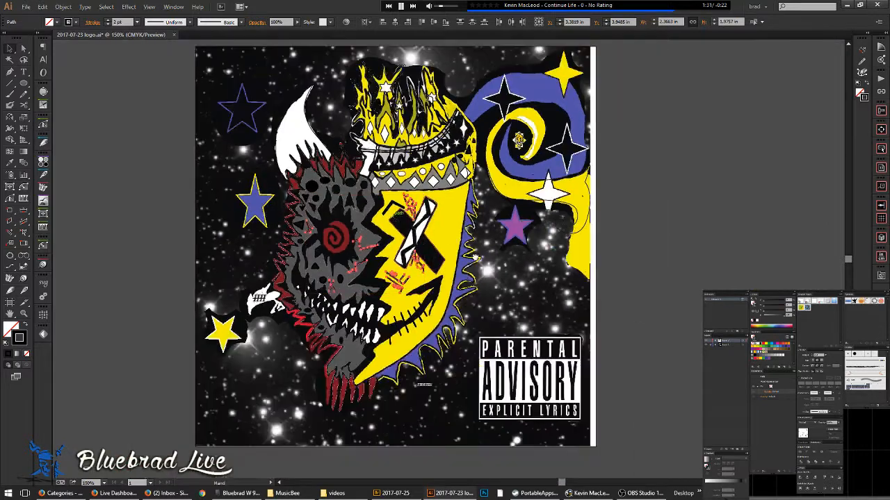
key(space)
drag(479, 265, 476, 240)
key(a)
key(v)
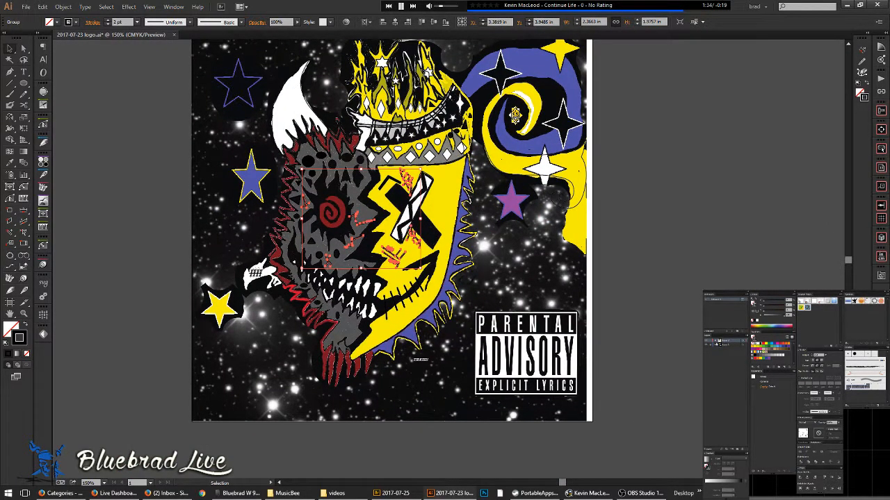
- Select the layer's artwork, try filling it yellow with the Live Paint Bucket, and dismiss the alert
click(715, 341)
click(745, 340)
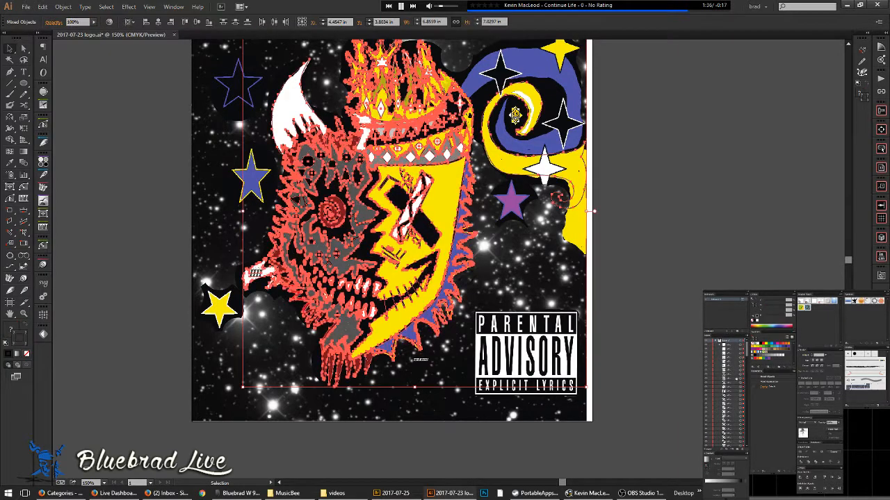
click(706, 345)
click(707, 345)
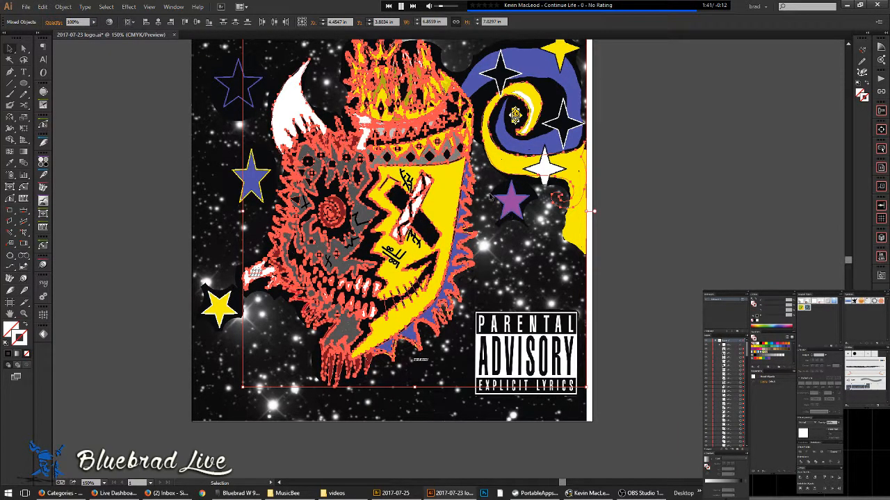
key(k)
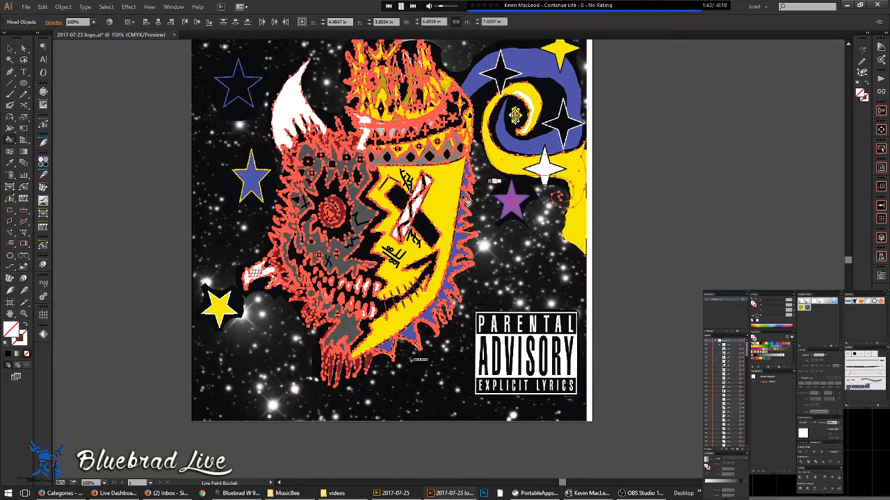
alt+click(526, 167)
click(438, 193)
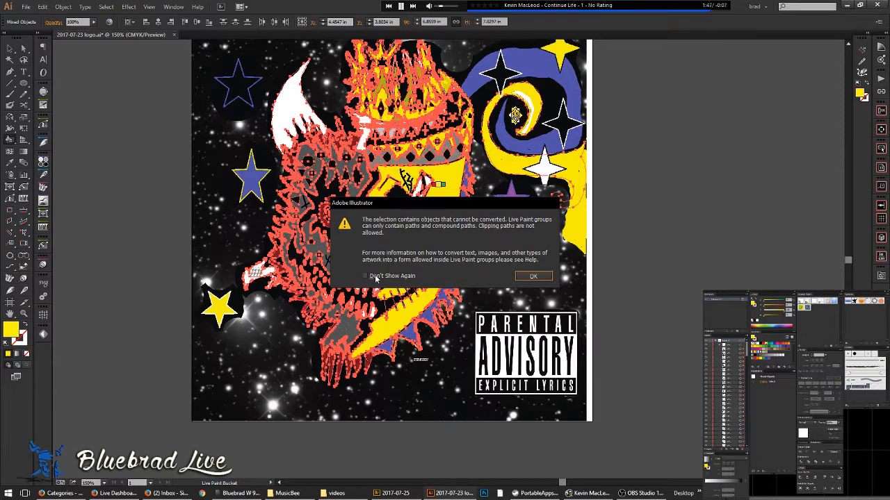
click(535, 276)
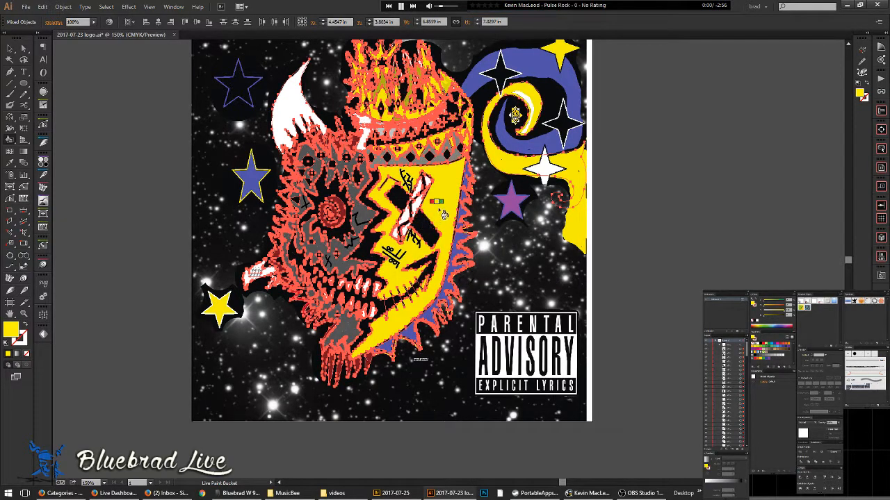
- Select the six smile stitch strokes and group them with Ctrl+G
key(v)
scroll(419, 285, up, 3)
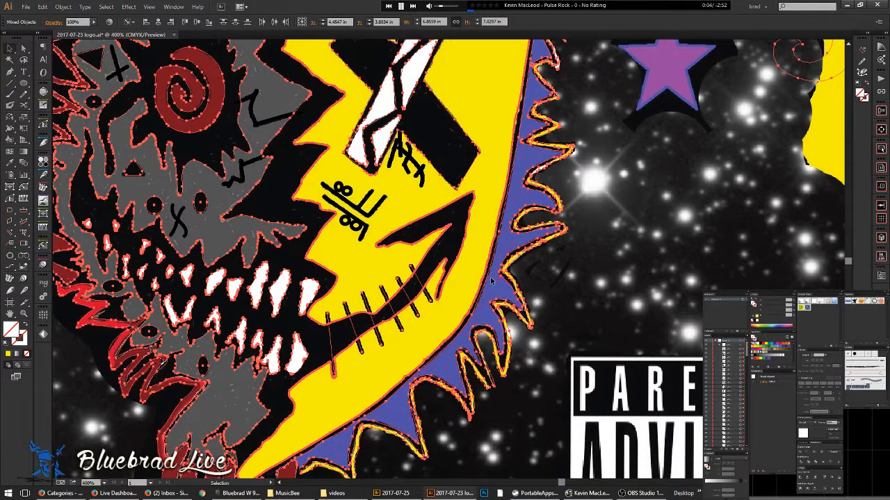
click(420, 285)
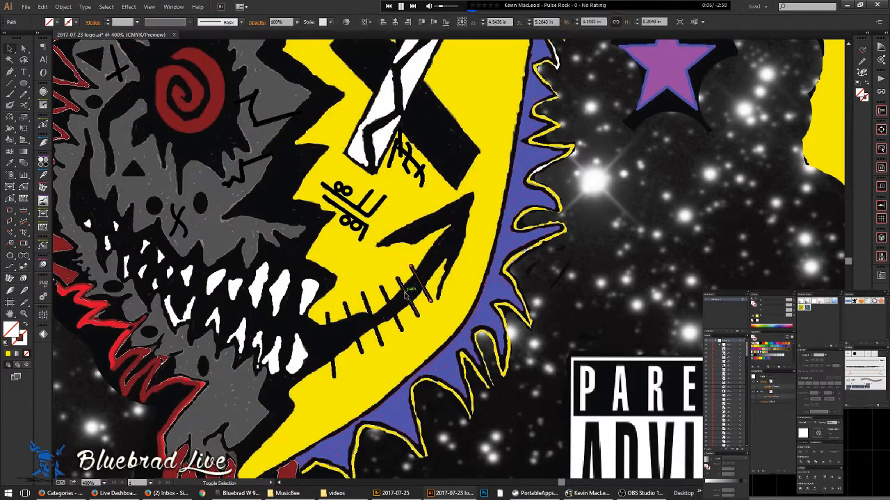
shift+click(406, 295)
shift+click(391, 308)
shift+click(374, 321)
shift+click(352, 329)
shift+click(333, 340)
key(Delete)
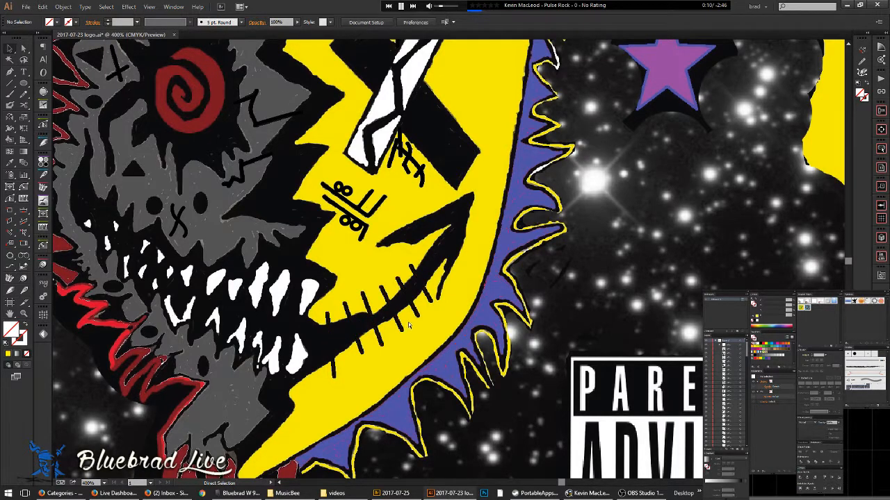
key(ctrl+z)
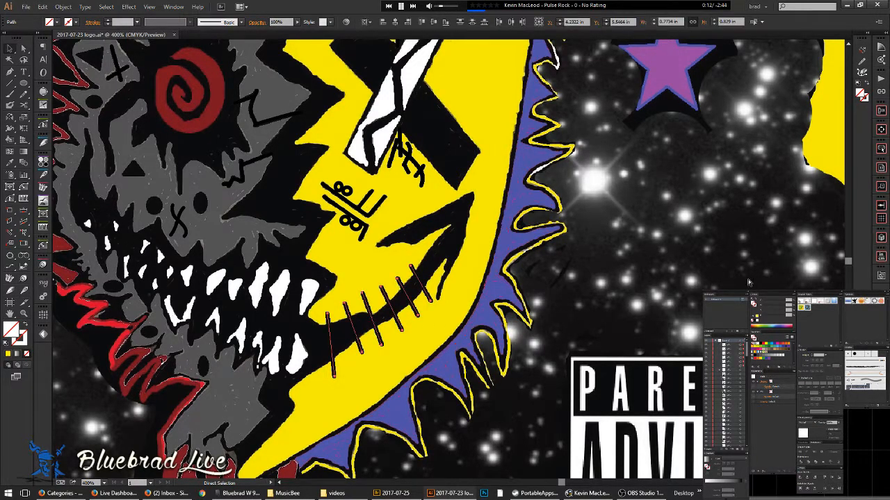
key(ctrl+g)
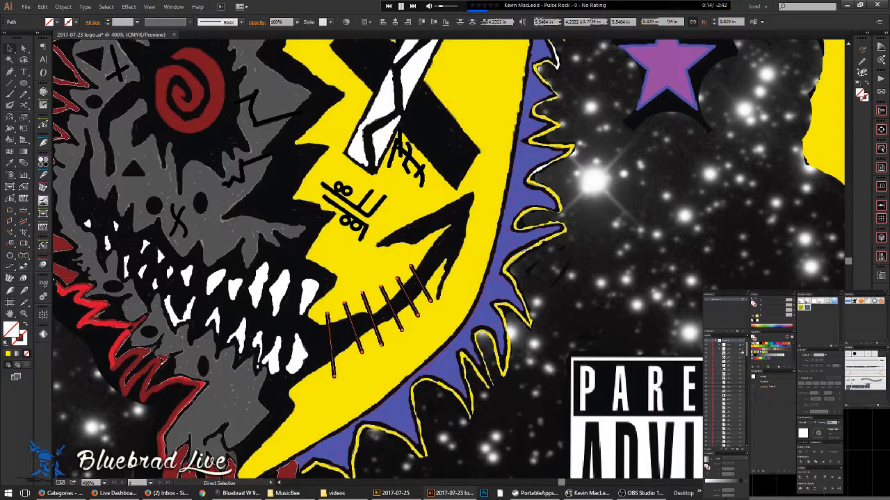
- Group the stitches with the scar symbols, then select all artwork except that group
shift+click(741, 349)
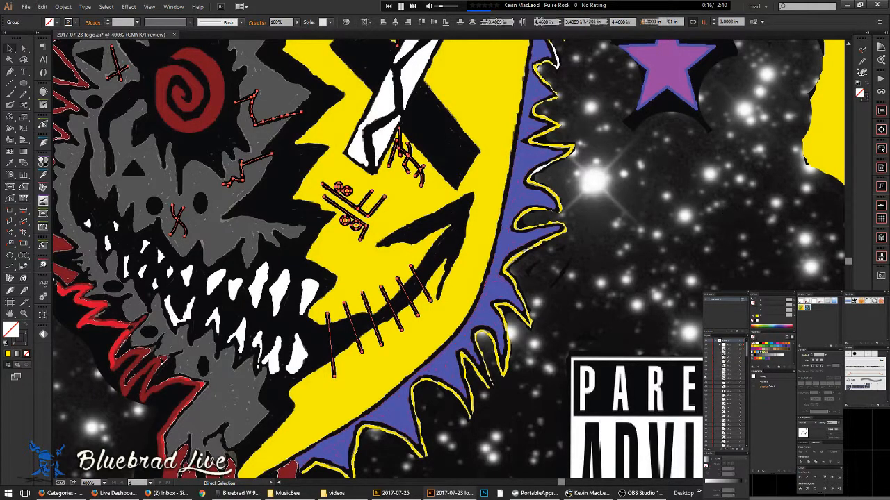
key(ctrl+g)
key(ctrl+a)
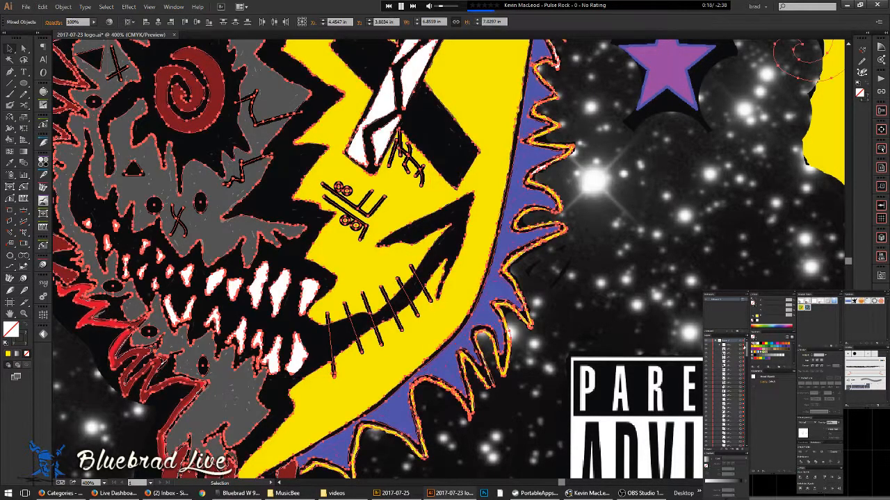
shift+click(740, 368)
scroll(496, 249, down, 5)
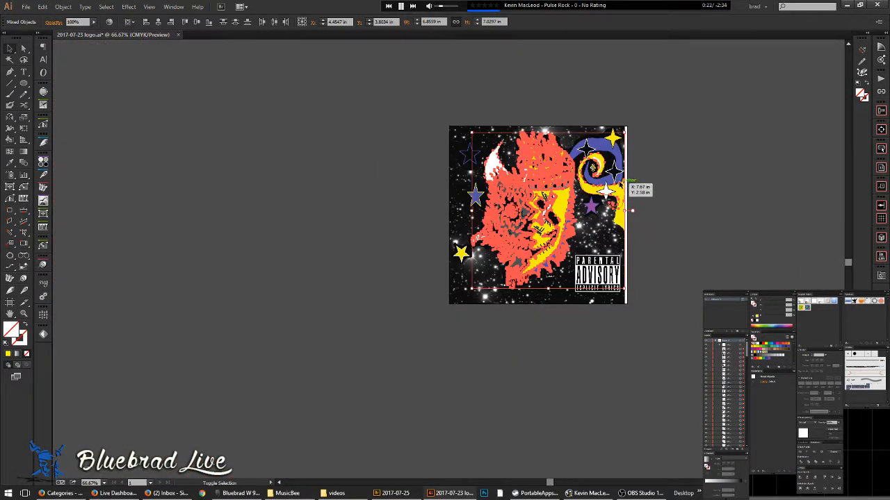
drag(580, 226, 450, 281)
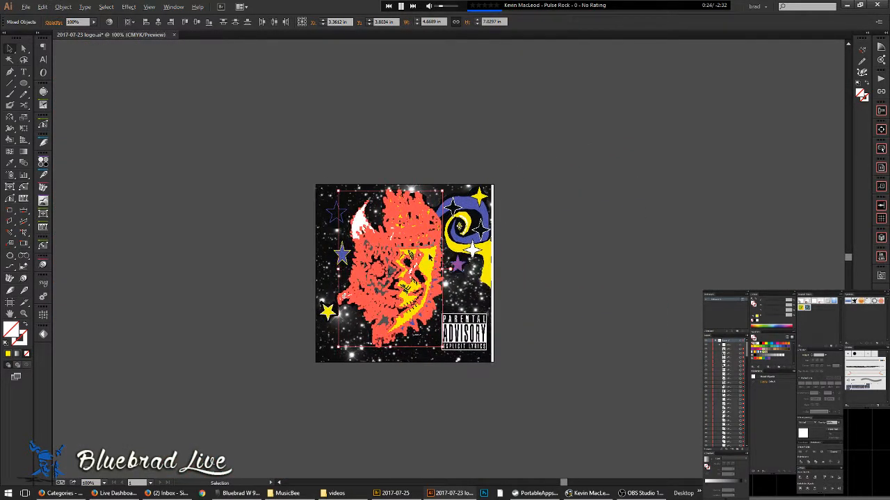
scroll(432, 249, up, 6)
- Sample the face's yellow as the Live Paint Bucket fill colour
key(k)
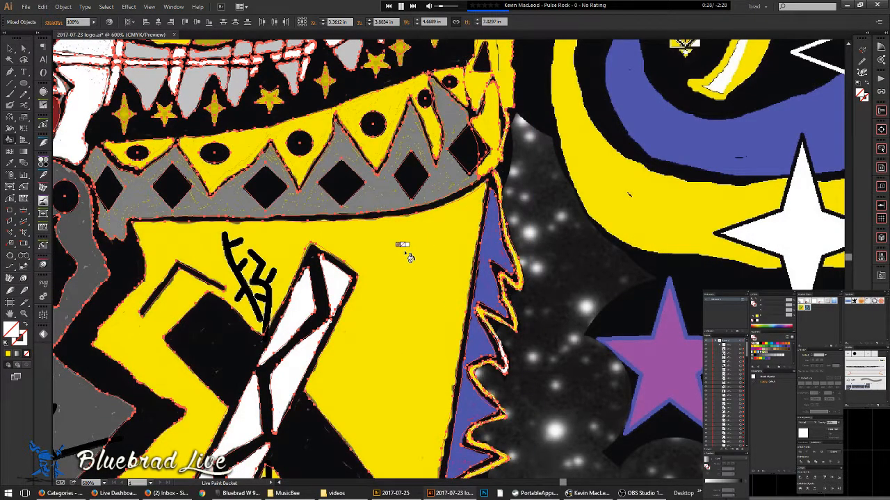
alt+click(827, 260)
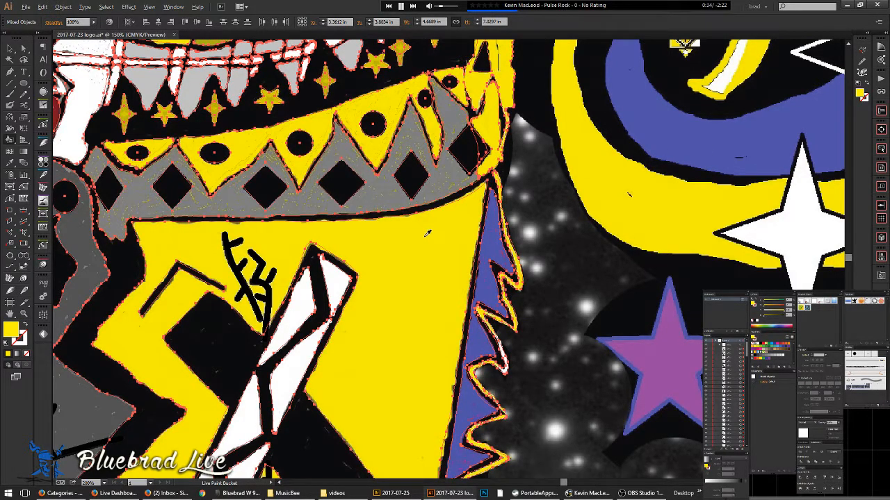
scroll(426, 234, down, 4)
drag(422, 243, 481, 229)
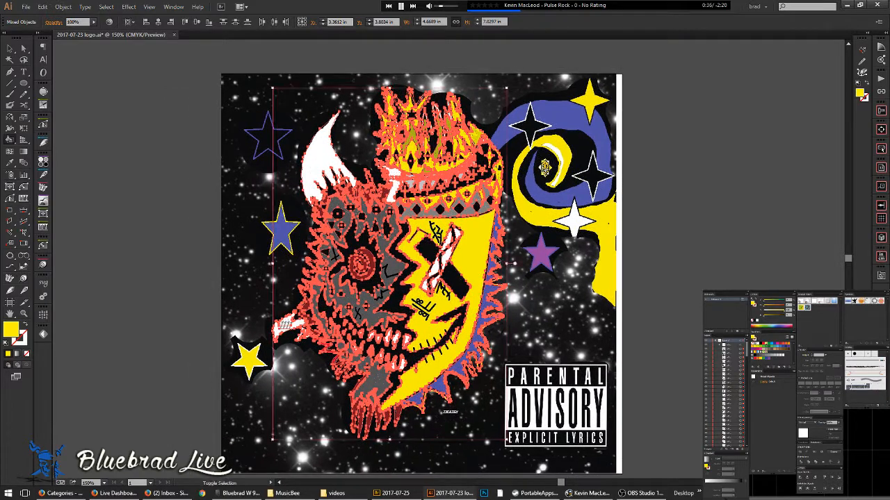
key(ctrl+shift+g)
click(486, 261)
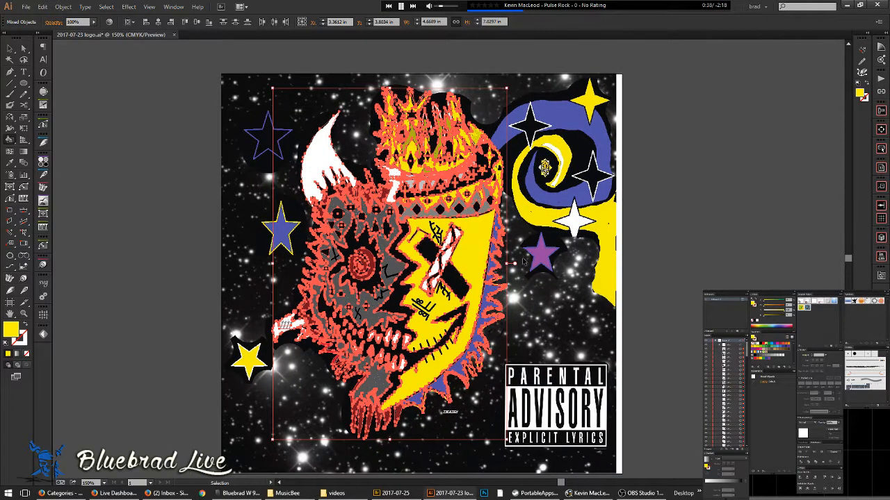
key(k)
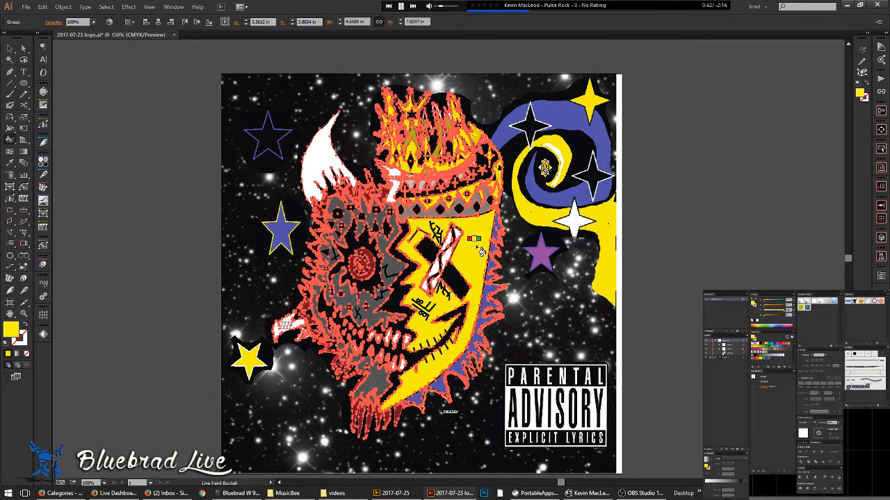
key(ctrl+shift+g)
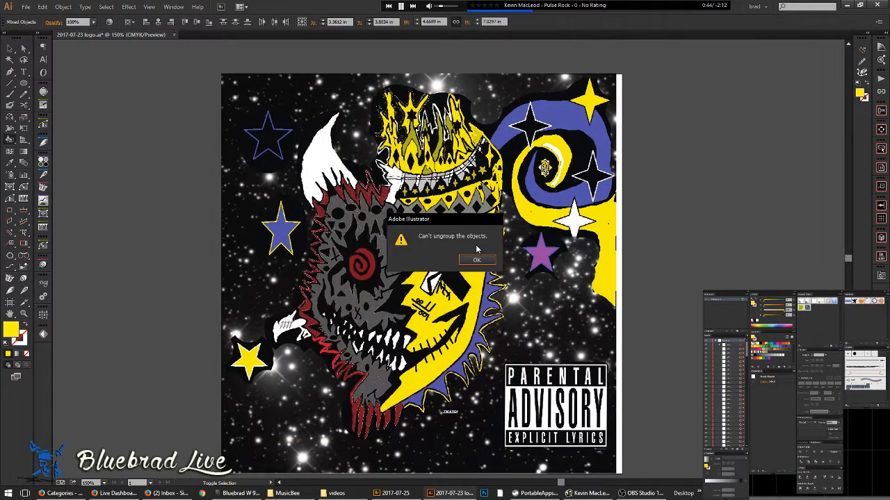
click(478, 260)
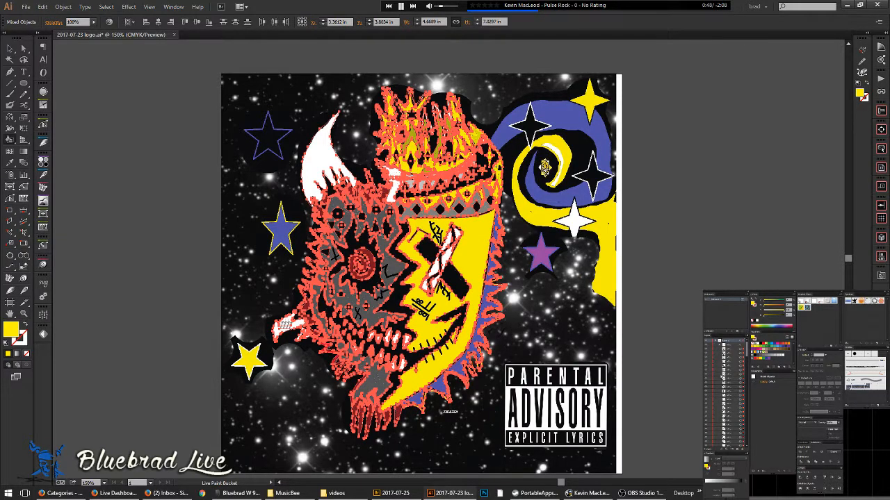
key(ctrl+g)
key(b)
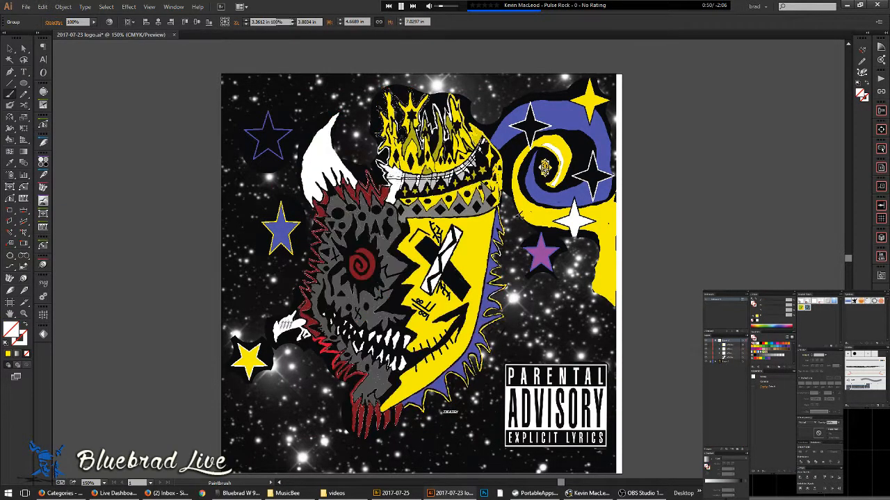
scroll(461, 193, up, 2)
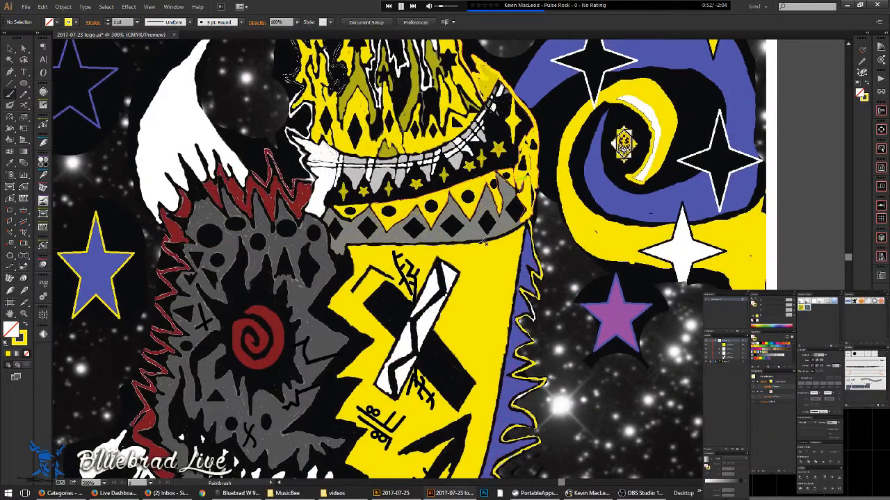
key(v)
click(480, 243)
key(space)
drag(450, 259, 404, 94)
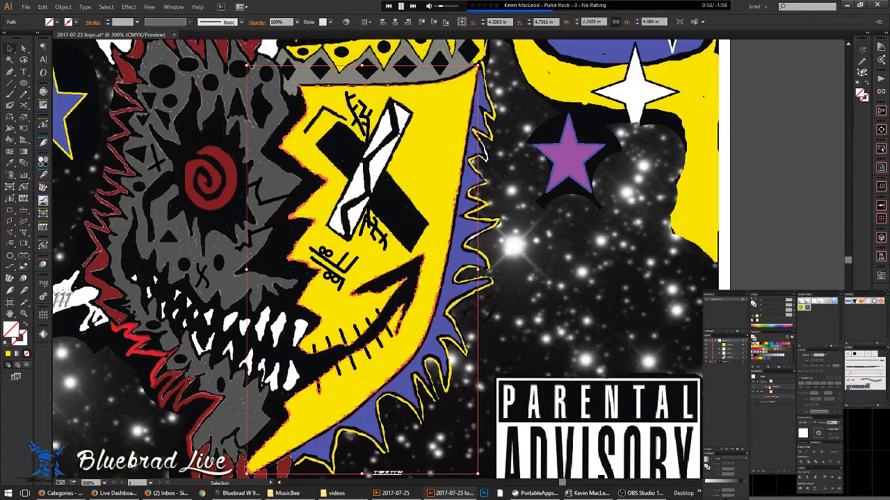
click(747, 355)
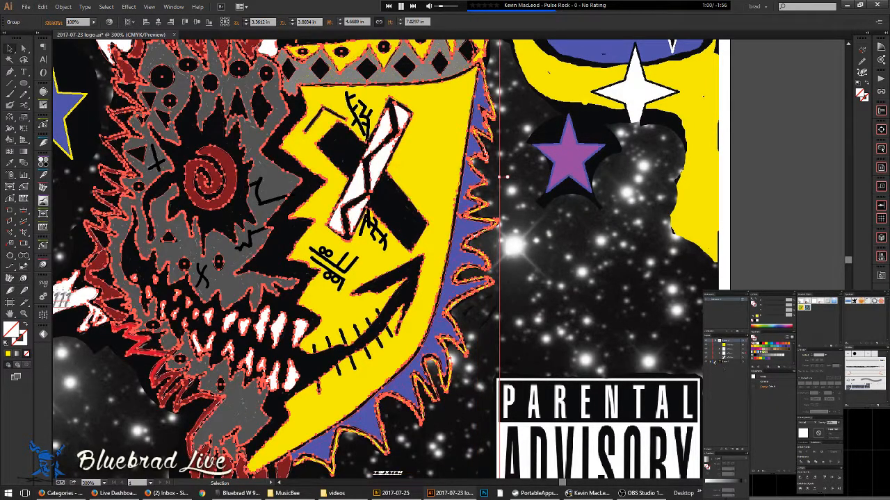
scroll(216, 166, up, 4)
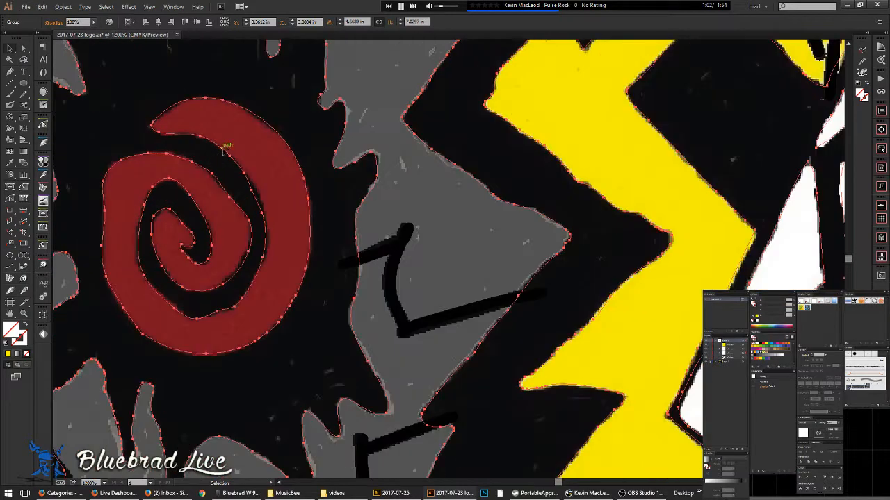
key(k)
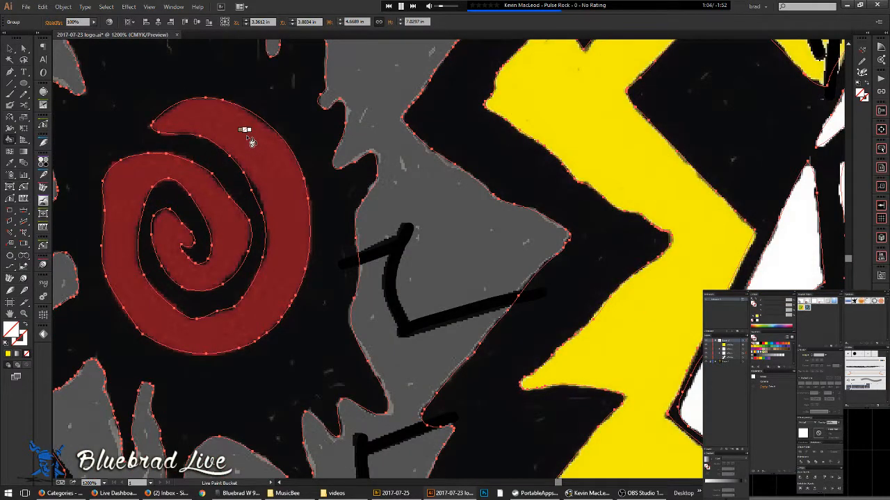
key(shift+x)
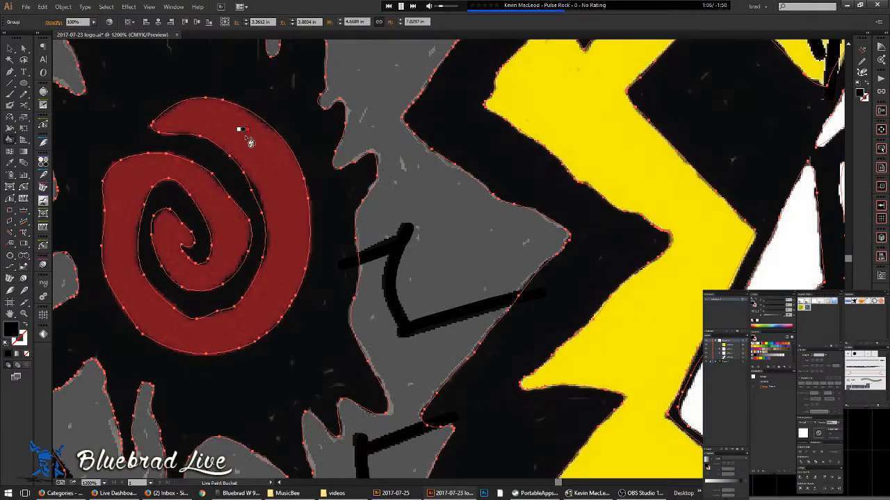
key(Right)
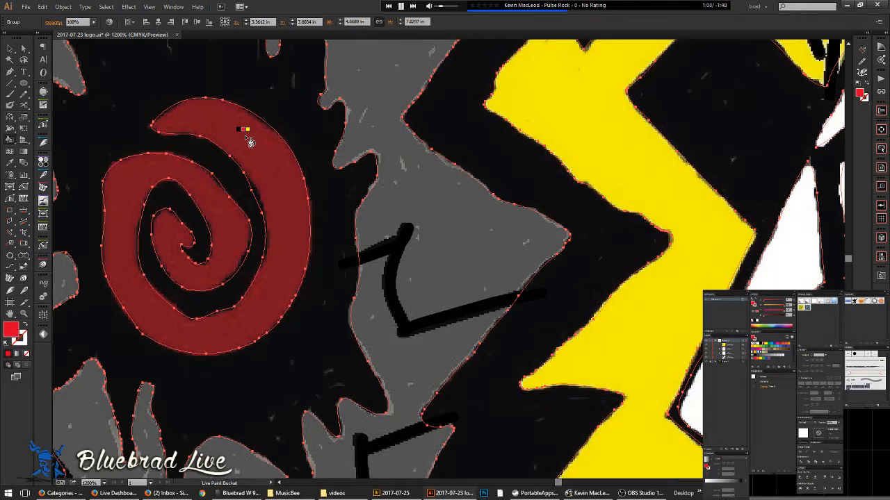
key(v)
key(shift+x)
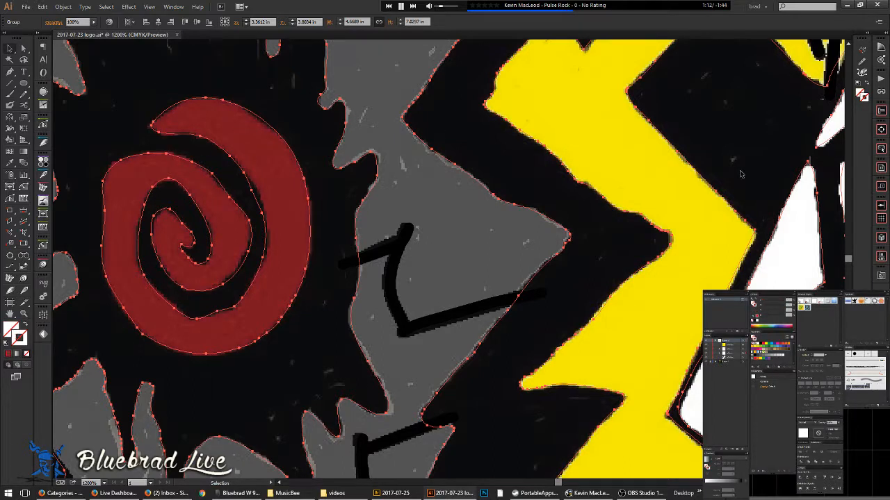
scroll(433, 298, down, 1)
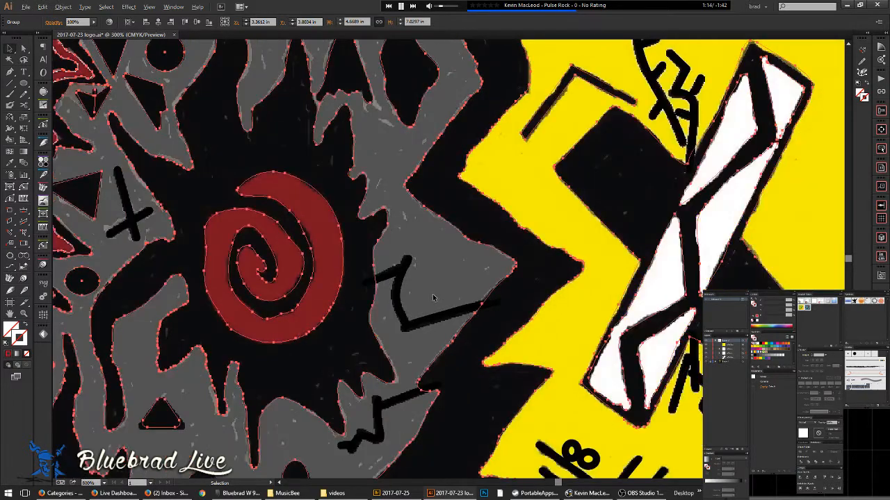
key(ctrl+0)
scroll(324, 255, up, 3)
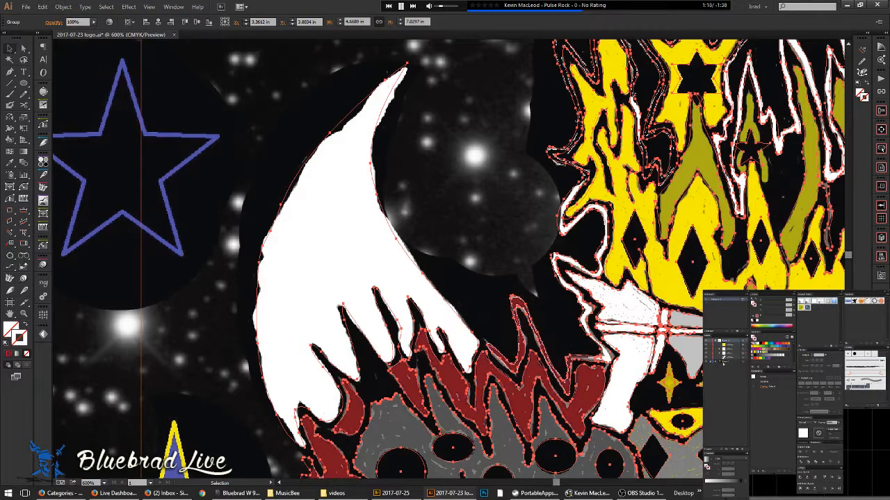
- Delete the selected artwork in Outline view, attempt a Live Paint fill, then restore it
key(ctrl+y)
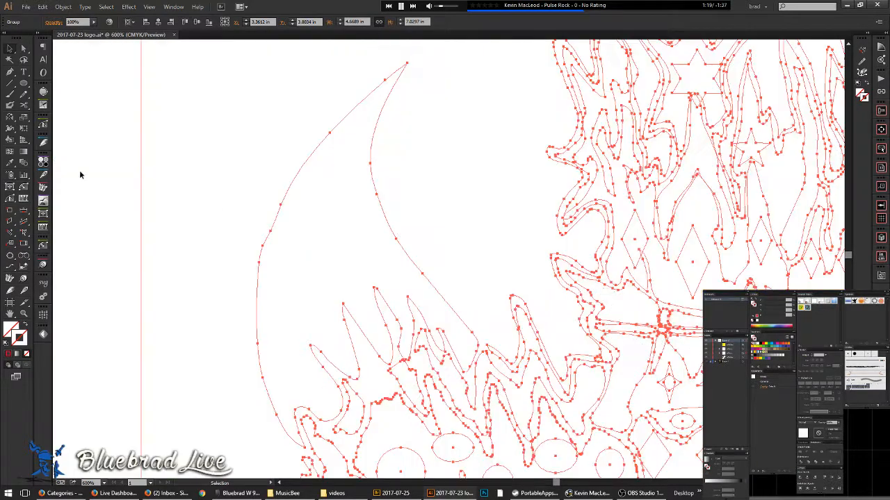
key(Delete)
key(k)
click(317, 223)
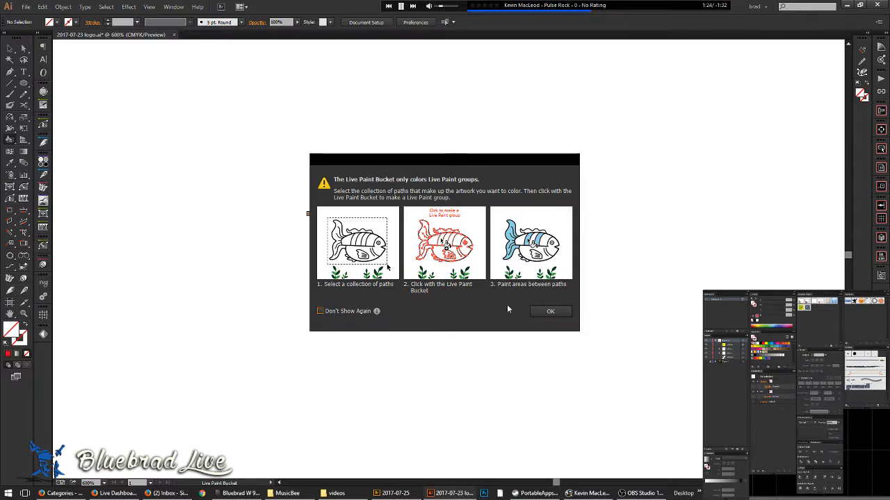
click(550, 311)
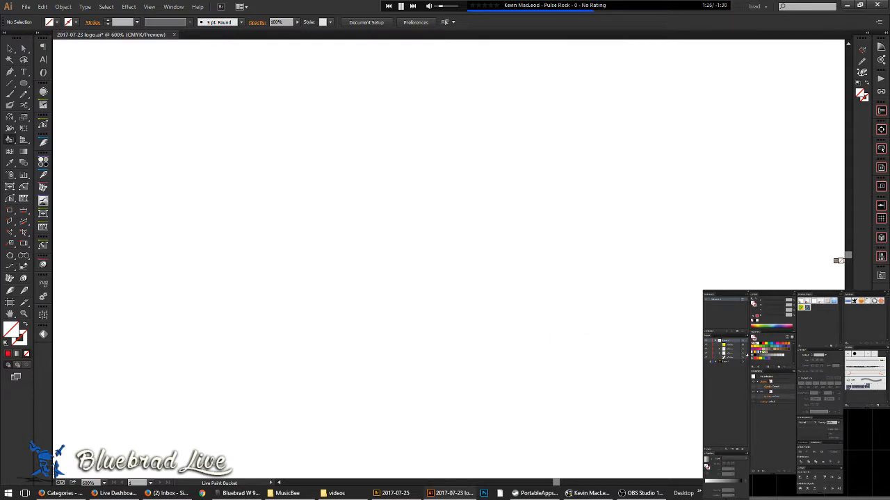
key(ctrl+z)
- Reset to default colours, make fill black, swap fill and stroke, and pick the Paintbrush
key(d)
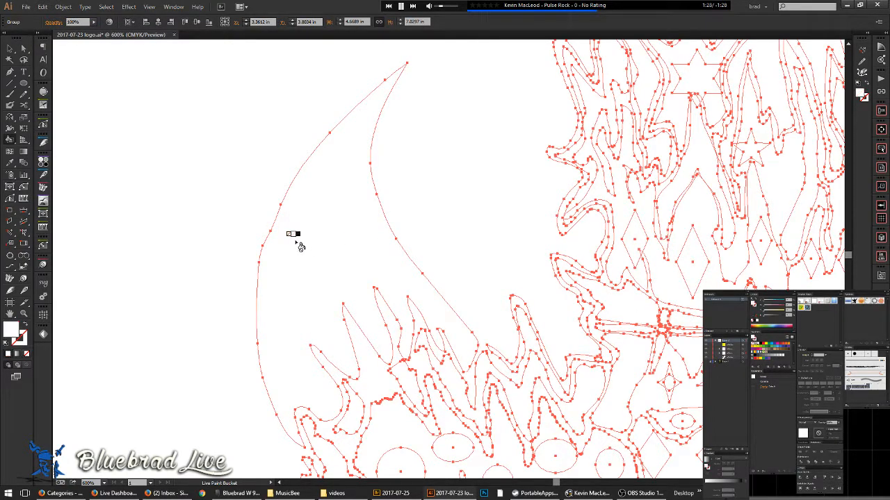
key(Right)
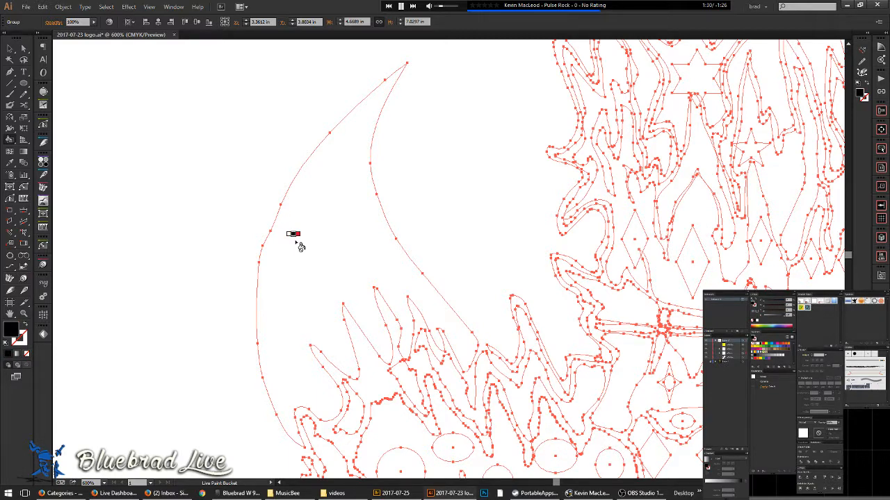
scroll(525, 179, down, 4)
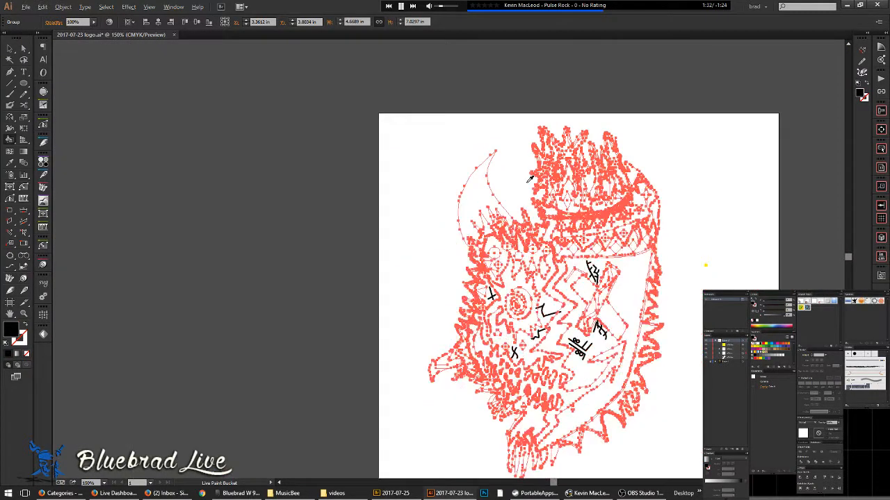
drag(548, 290, 445, 199)
scroll(438, 351, up, 4)
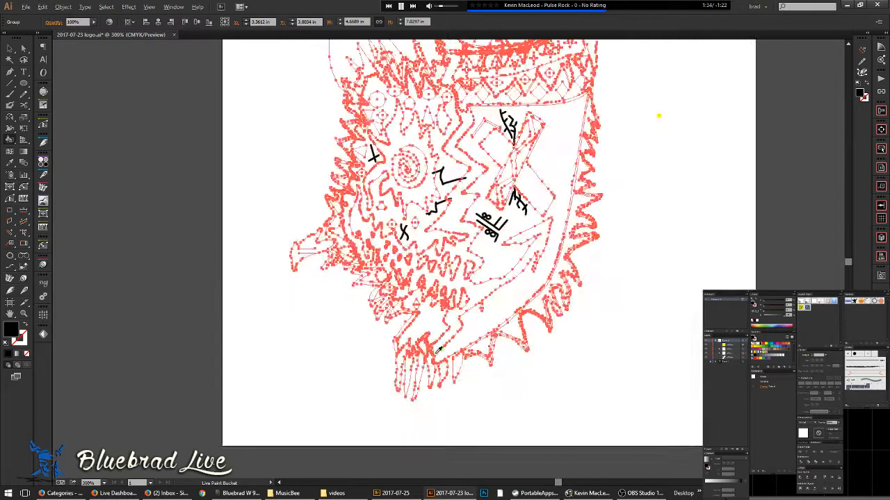
key(shift+x)
key(b)
- Undo the stray brush dot and reveal the hidden zigzag path with Show All
key(ctrl+3)
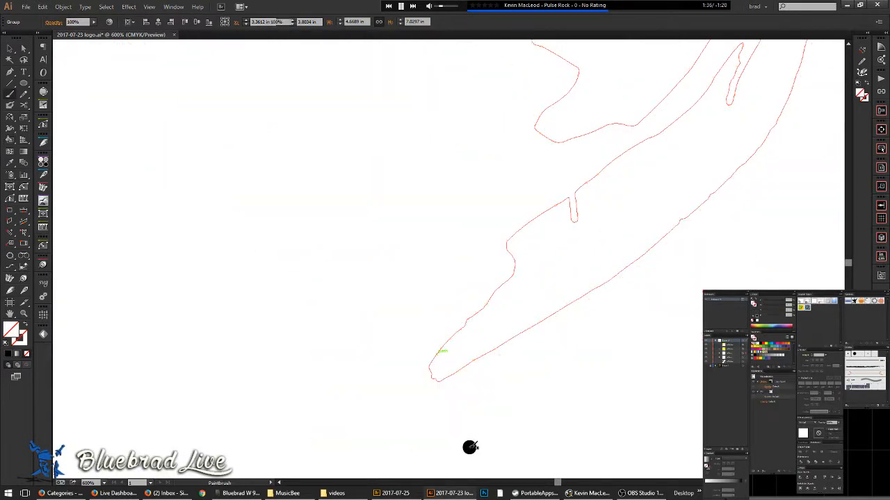
key(ctrl+z)
key(v)
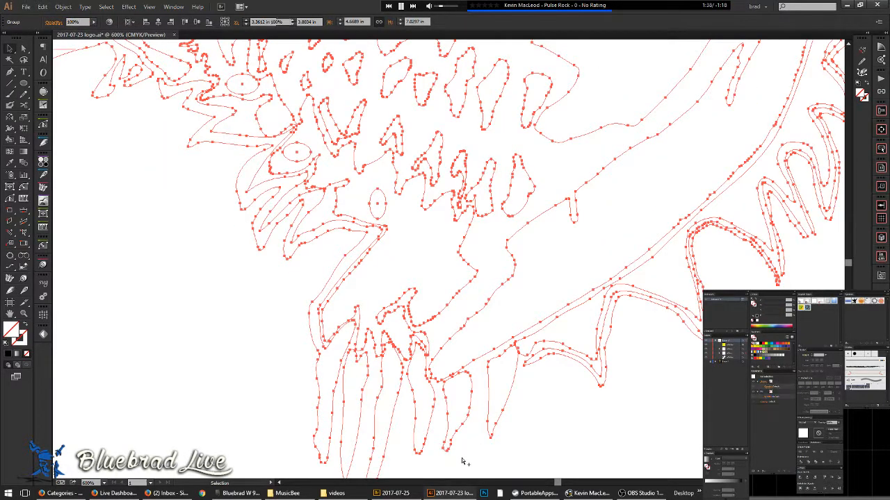
drag(459, 458, 327, 408)
key(ctrl+alt+3)
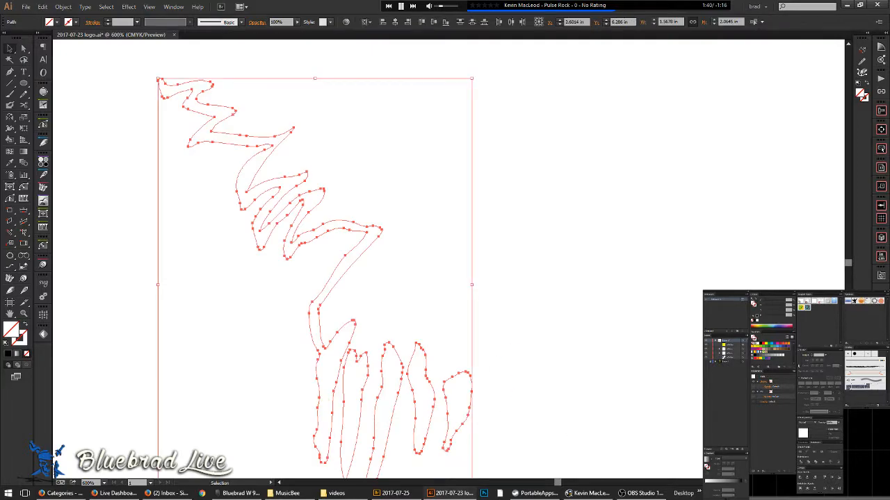
- Back in colour preview, turn the upper zigzag's red outline into a solid red fill
key(ctrl+y)
key(ctrl+minus)
key(ctrl+minus)
key(ctrl+minus)
key(ctrl+minus)
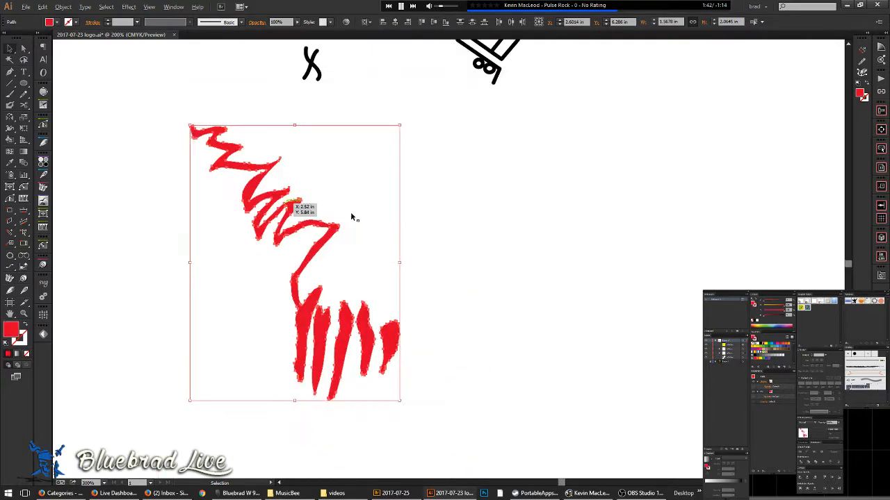
scroll(317, 208, up, 2)
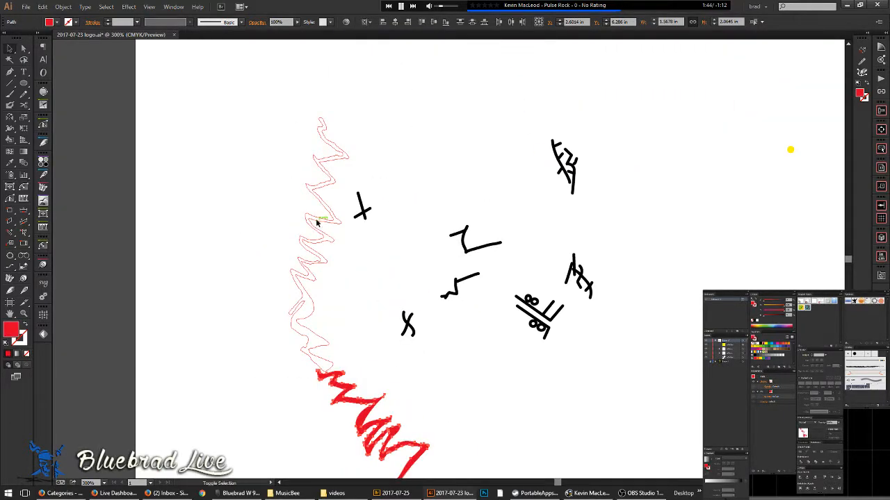
shift+click(317, 220)
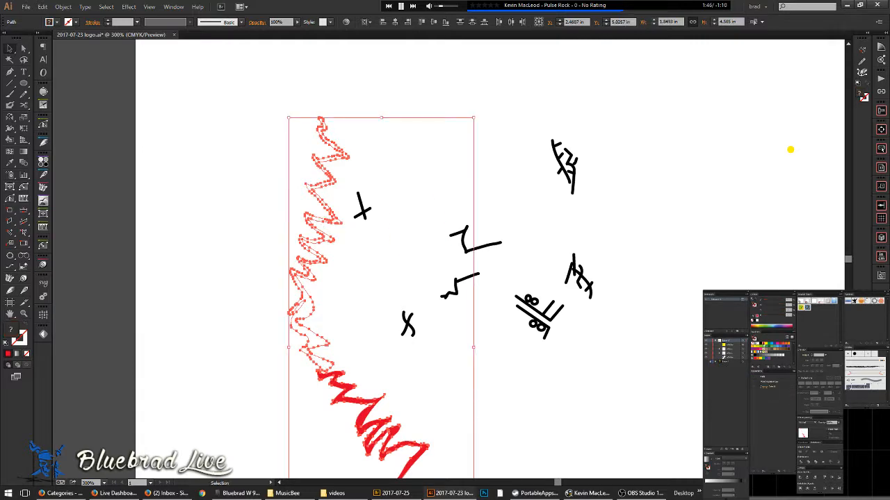
key(shift+x)
click(505, 202)
- Recolour the small and wide dark-red spikes with the zigzag's bright red
key(ctrl+y)
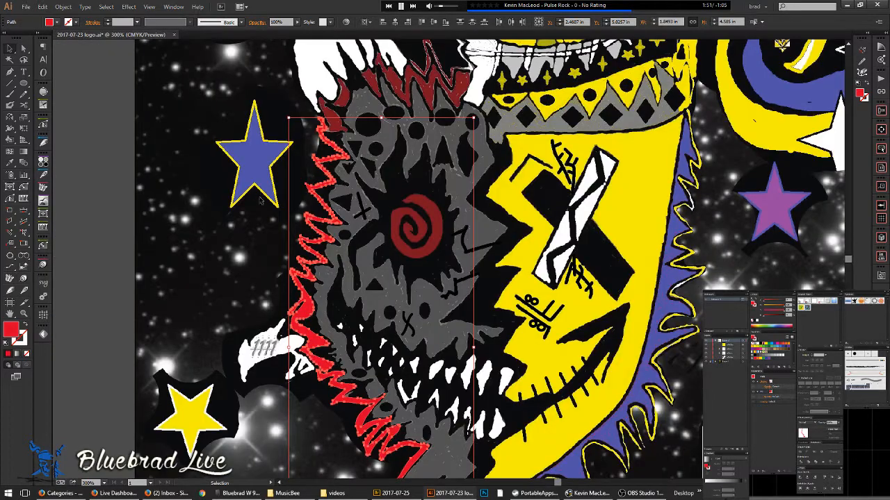
click(261, 200)
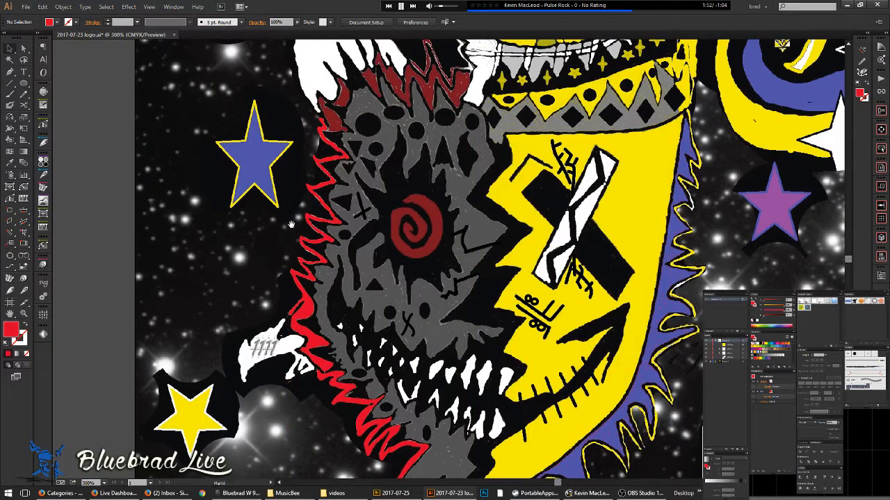
drag(277, 242, 274, 338)
scroll(331, 201, up, 1)
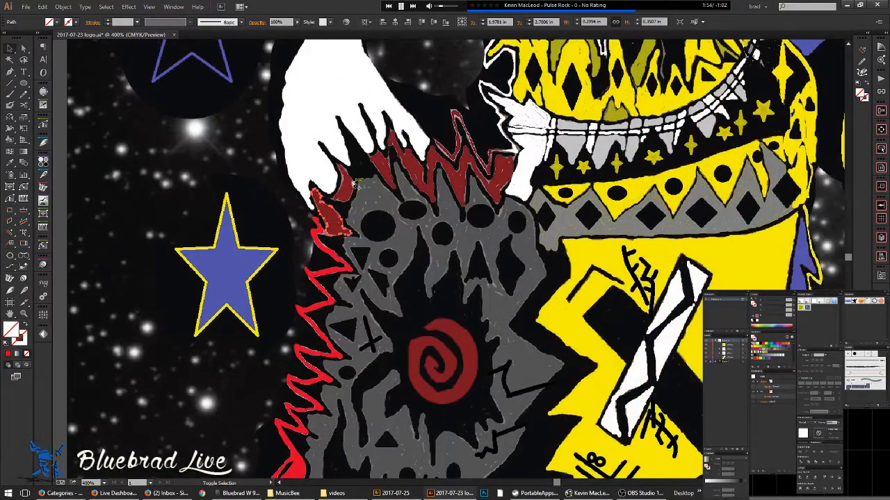
click(381, 170)
shift+click(380, 169)
shift+click(399, 152)
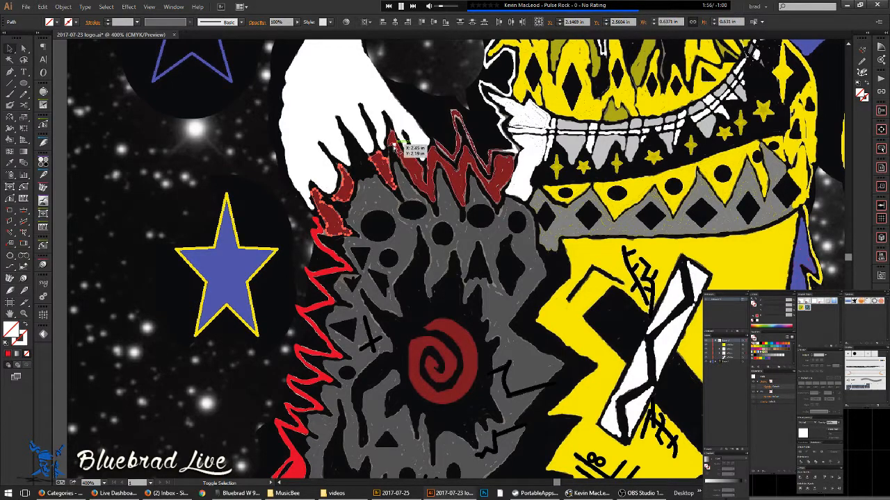
key(i)
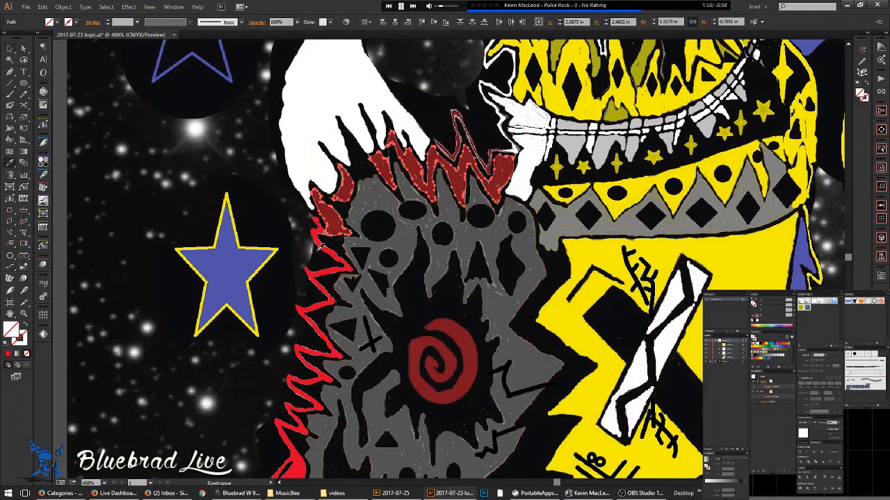
click(326, 248)
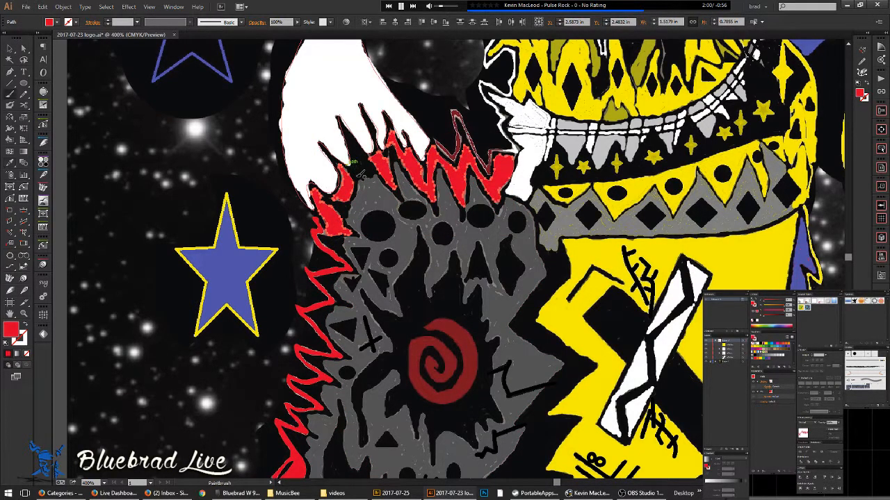
- Deselect the red shapes and select the grey spiky face shape
key(v)
click(423, 218)
scroll(423, 217, down, 1)
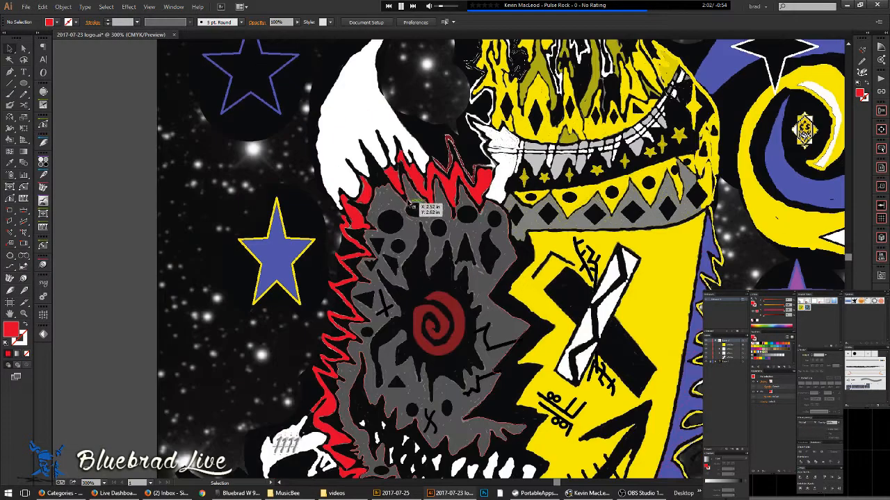
click(417, 228)
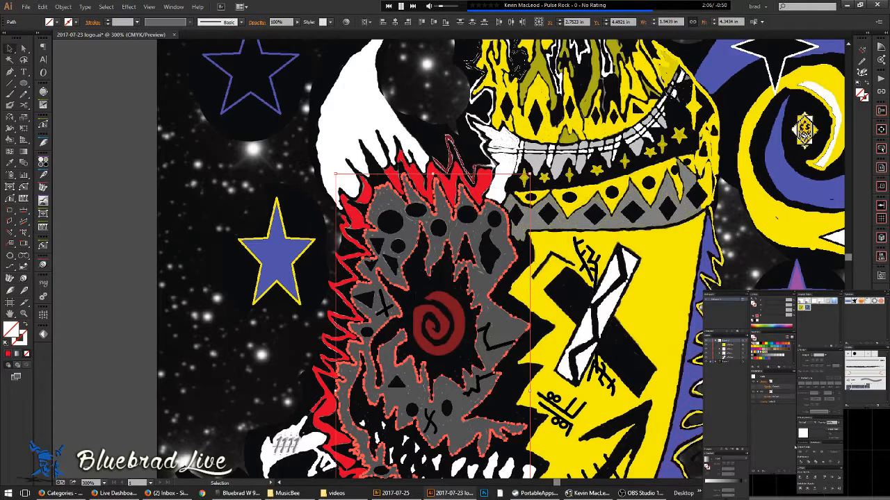
- Make the face a Live Paint group and fill the region around the spiral grey
key(k)
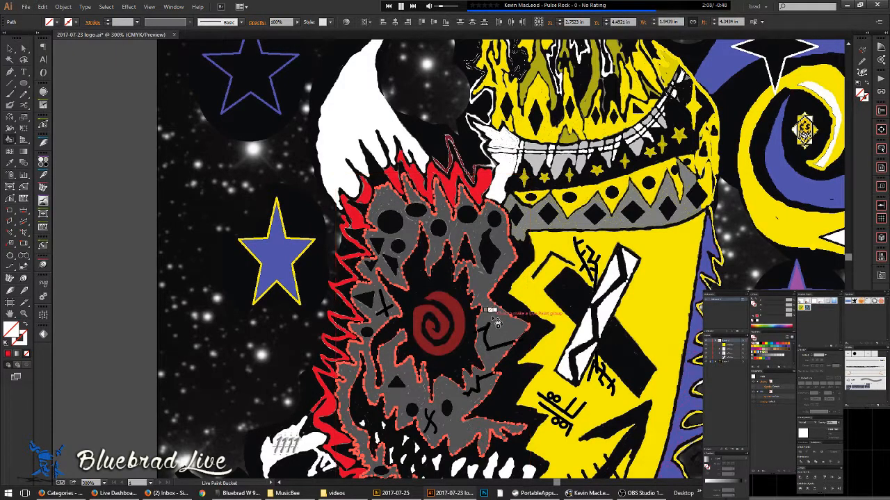
click(497, 321)
key(Right)
key(Right)
key(Right)
key(Right)
key(Right)
click(764, 358)
click(498, 321)
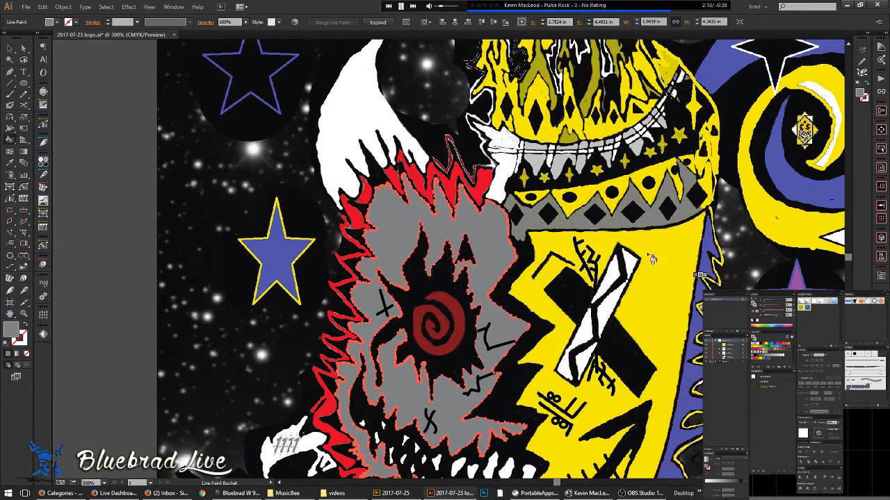
- Select the large artwork group on its own and open it in isolation mode
click(10, 48)
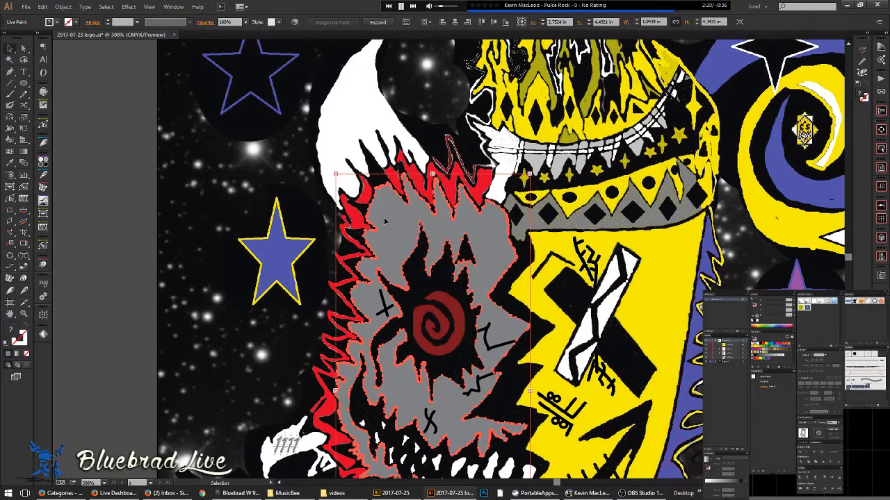
key(ctrl+a)
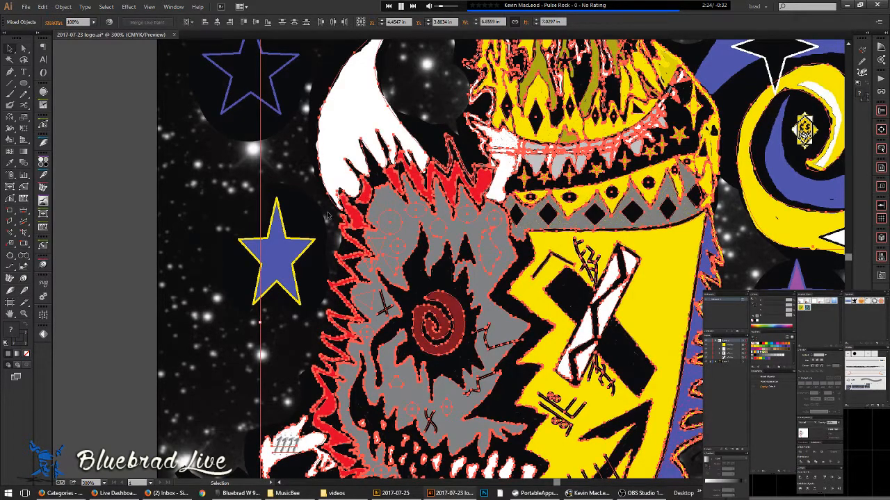
shift+click(399, 246)
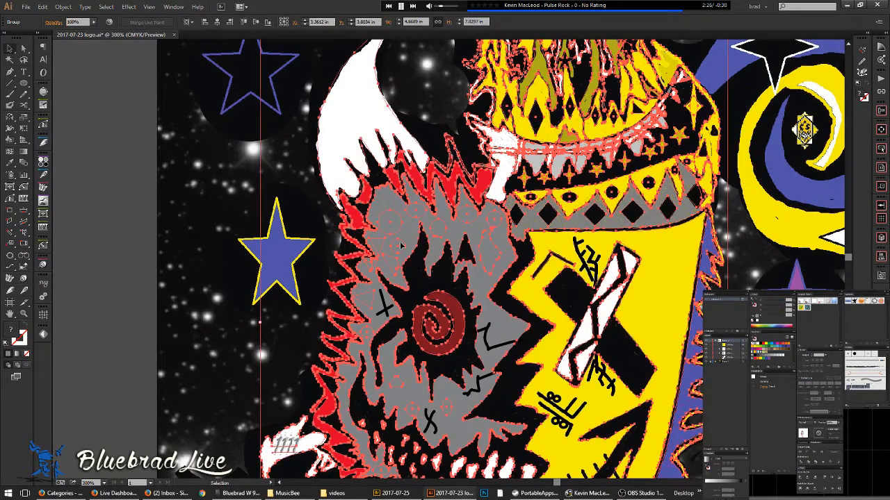
double_click(400, 245)
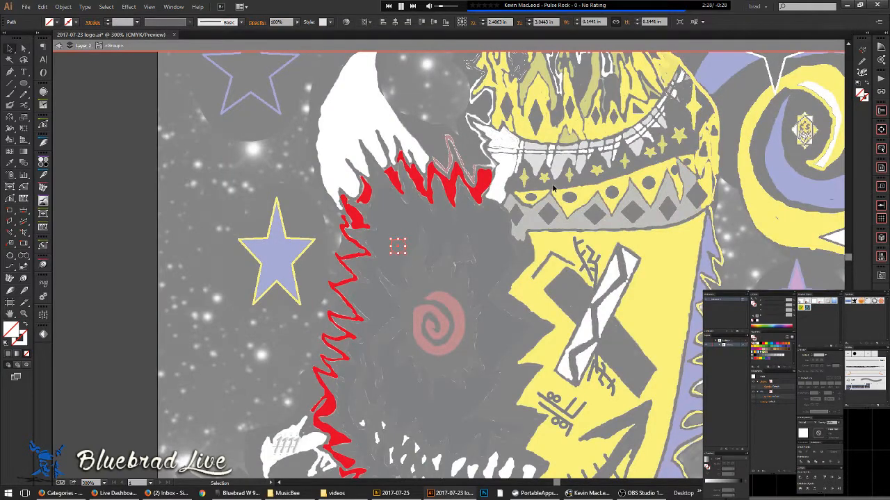
double_click(553, 188)
click(526, 178)
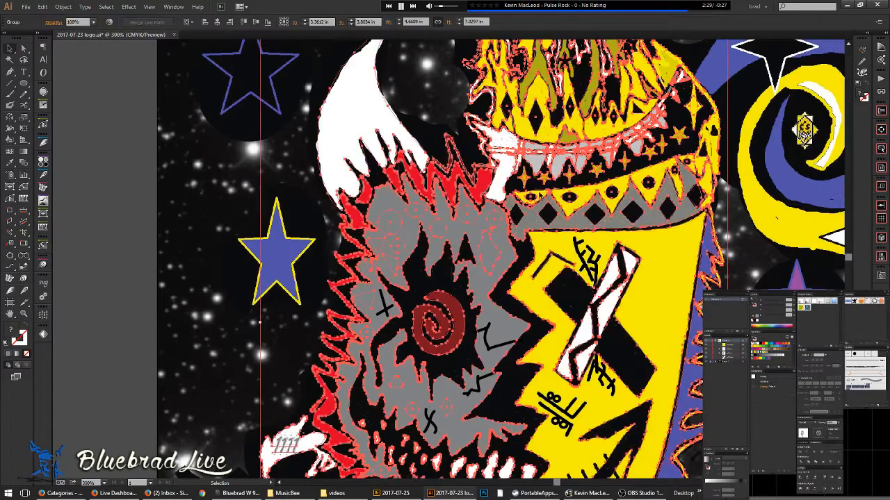
double_click(526, 178)
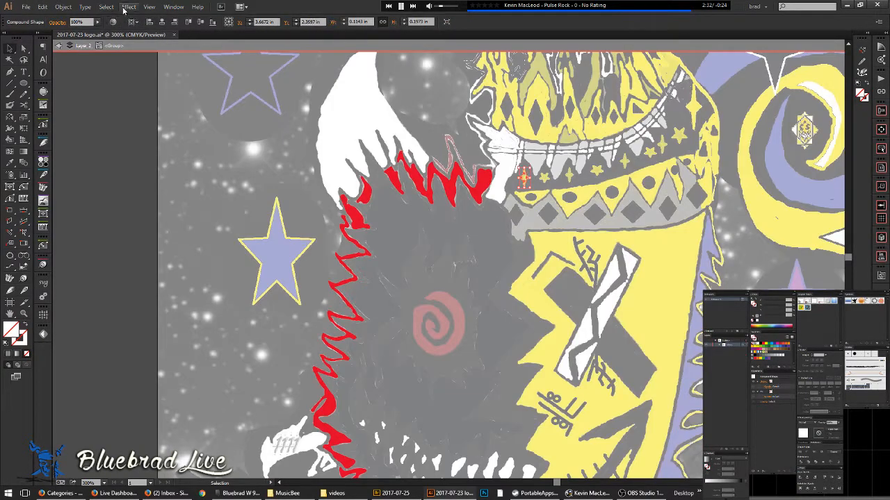
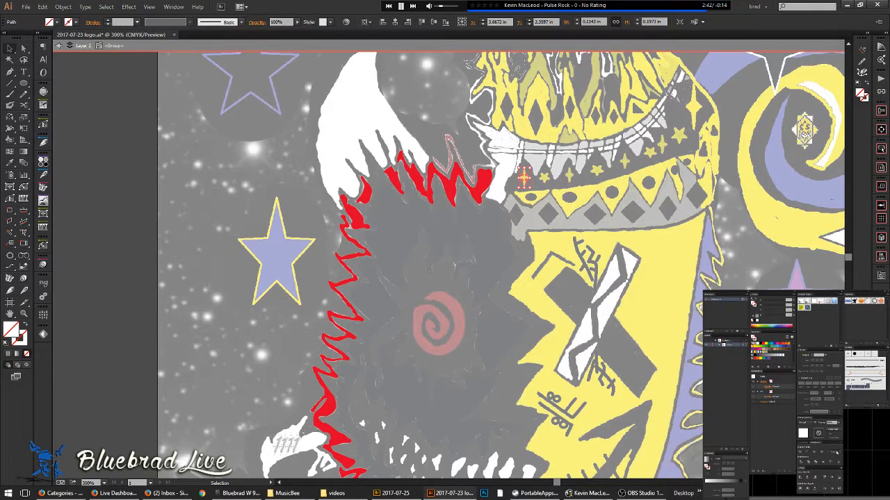
- Select the headband's four-pointed stars and expand their compound shapes into plain paths
scroll(566, 179, up, 3)
scroll(566, 179, up, 2)
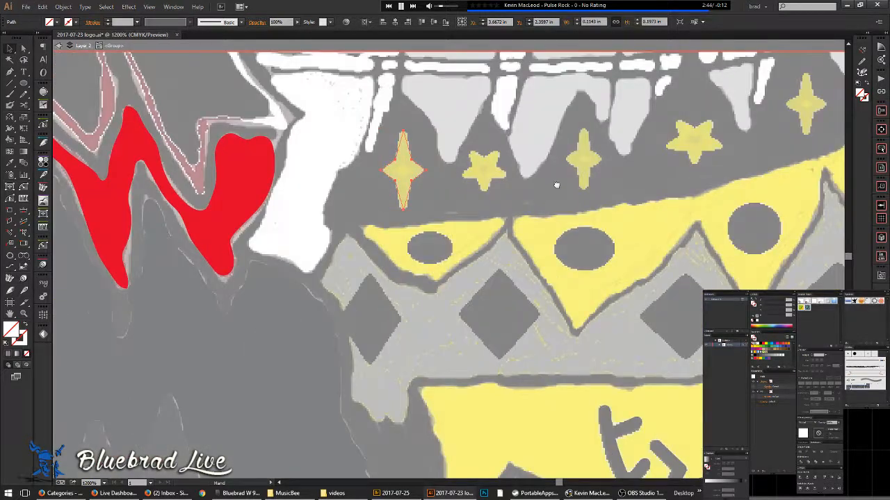
shift+click(697, 141)
drag(623, 231, 412, 331)
shift+click(643, 182)
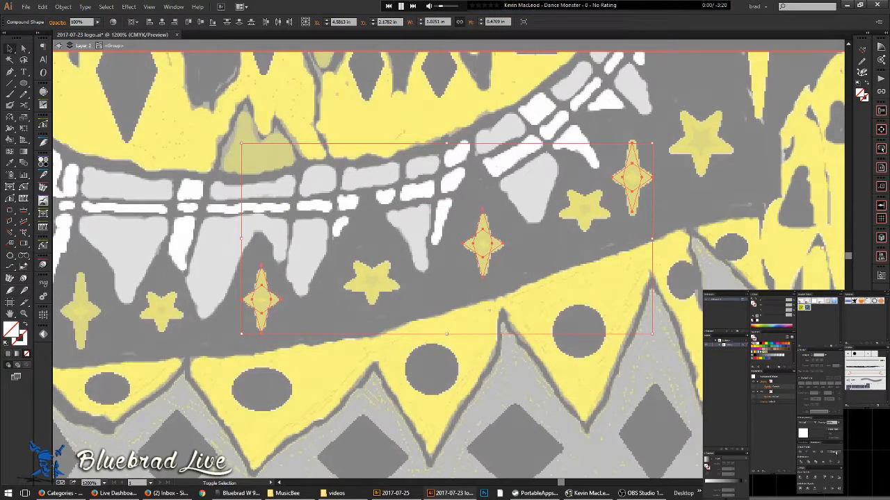
click(833, 452)
- Expand the upper-right four-pointed star into a plain path as well
scroll(727, 222, down, 2)
drag(726, 182, 644, 248)
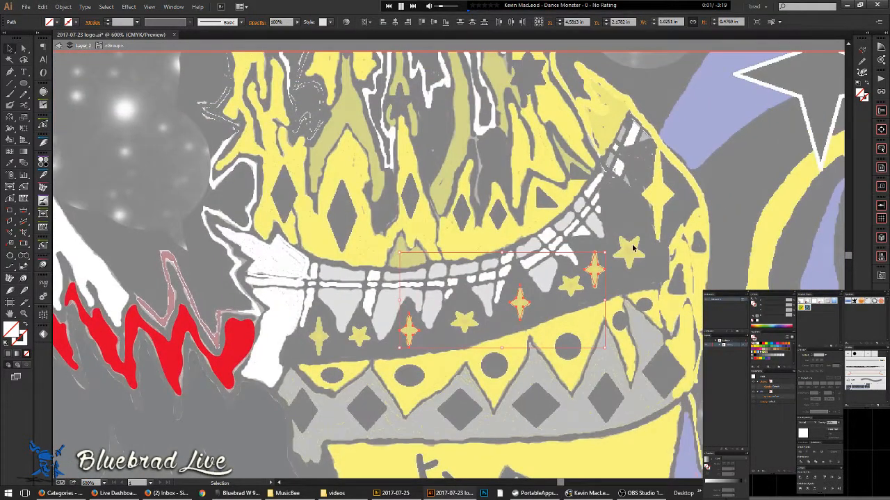
click(657, 192)
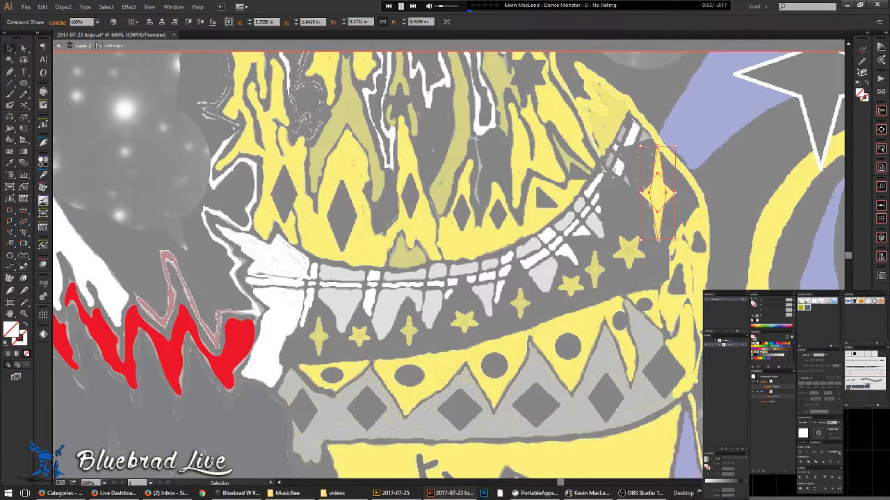
click(833, 453)
- Select everything in the group and zoom out to view the whole face
scroll(616, 221, down, 2)
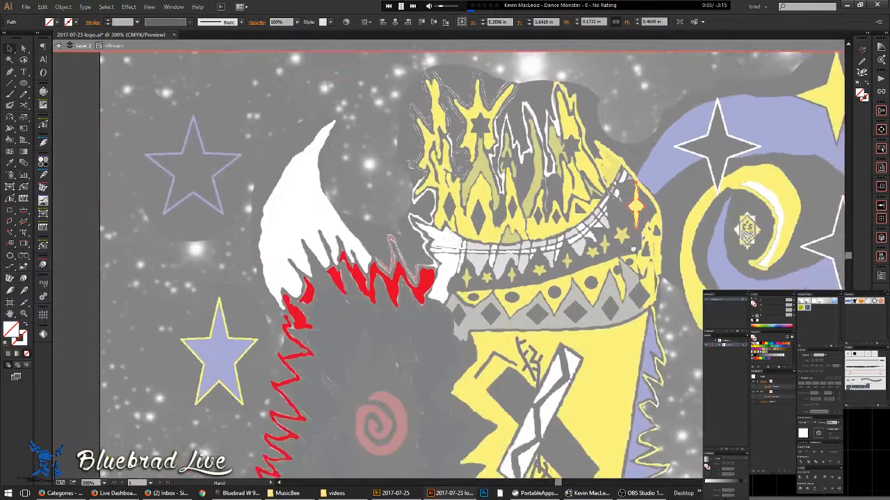
drag(616, 222, 671, 245)
key(ctrl+a)
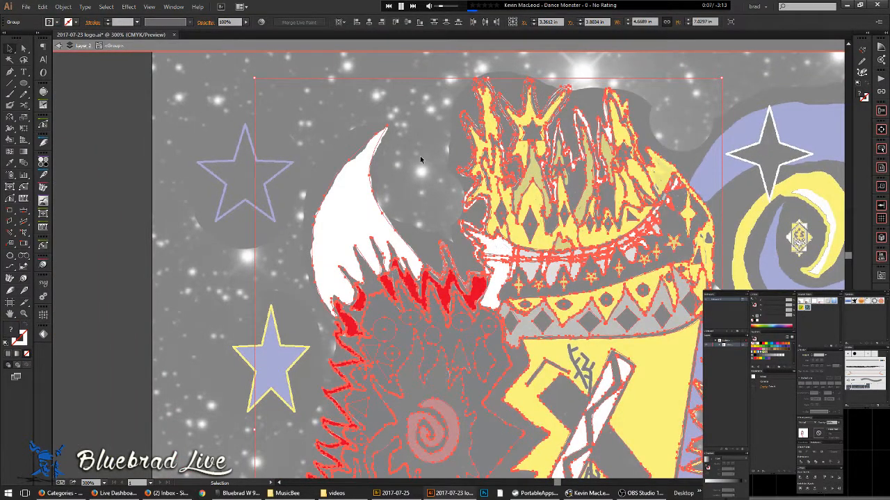
drag(632, 259, 546, 237)
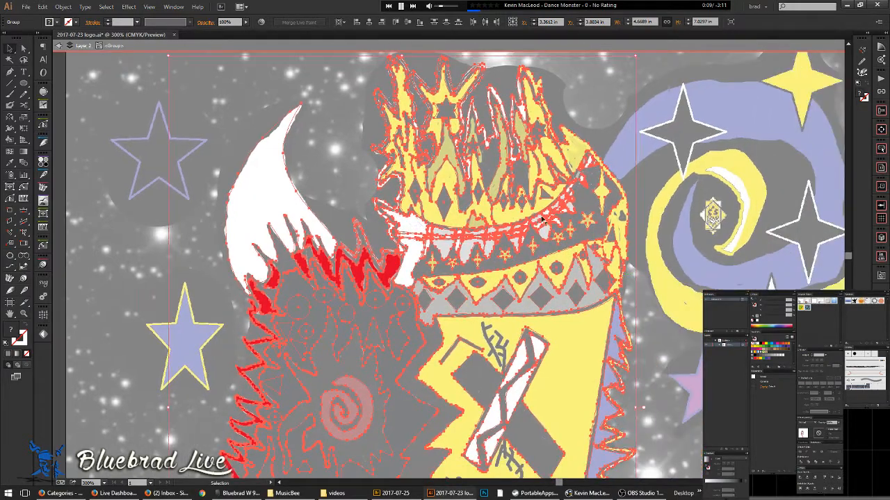
scroll(535, 181, up, 1)
drag(554, 389, 538, 188)
drag(564, 429, 545, 257)
drag(534, 322, 564, 189)
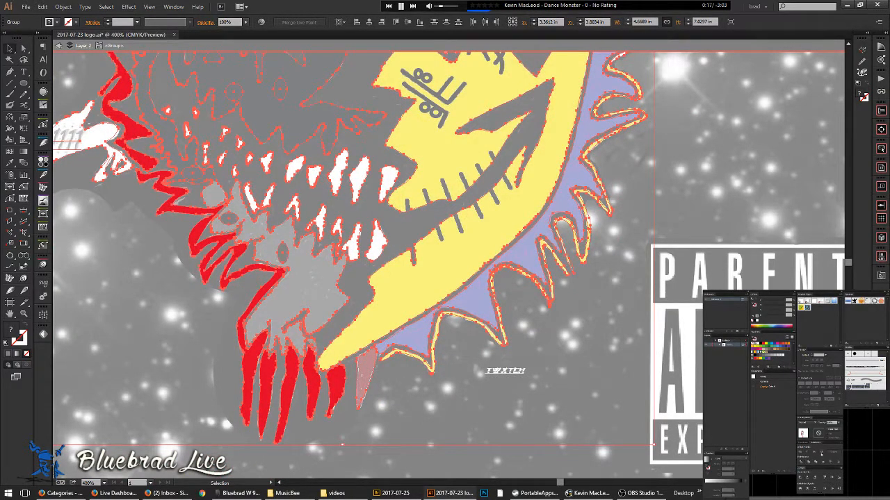
key(ctrl+minus)
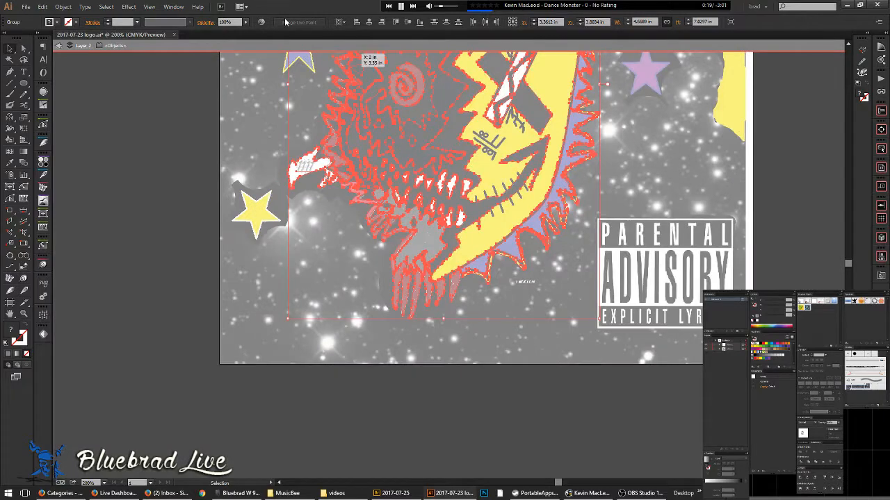
drag(483, 98, 419, 243)
- Undo, clear the selection, and marquee-select all of the face's shapes together
key(ctrl+z)
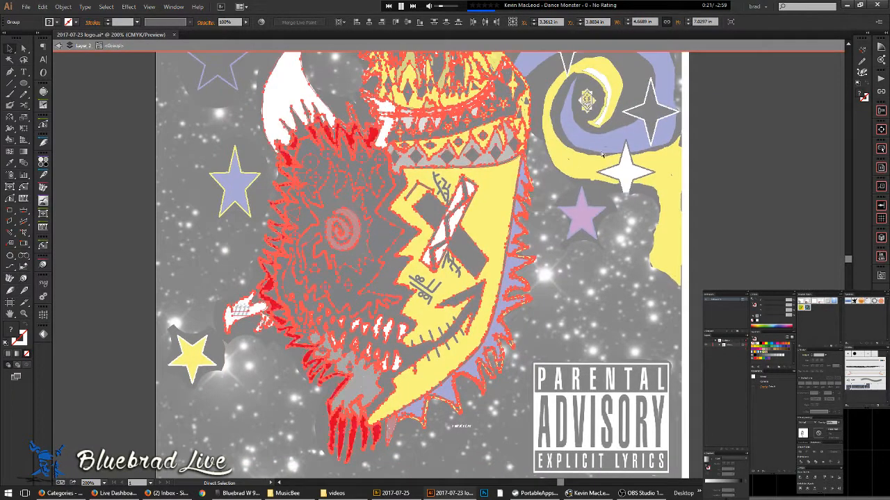
key(ctrl+shift+a)
scroll(459, 130, up, 2)
drag(323, 257, 484, 227)
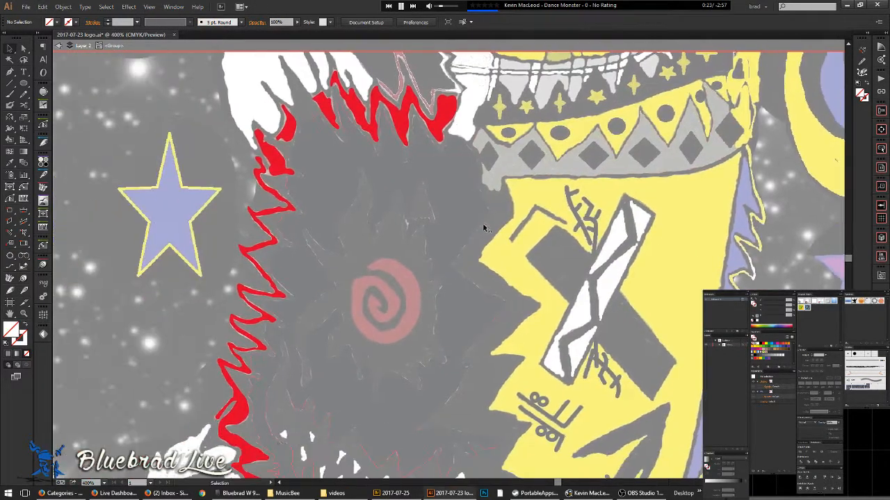
scroll(519, 176, down, 1)
drag(292, 108, 537, 461)
drag(535, 403, 547, 291)
drag(483, 90, 451, 196)
- Make the selected face shapes a Live Paint group and set the bucket fill to black
click(332, 21)
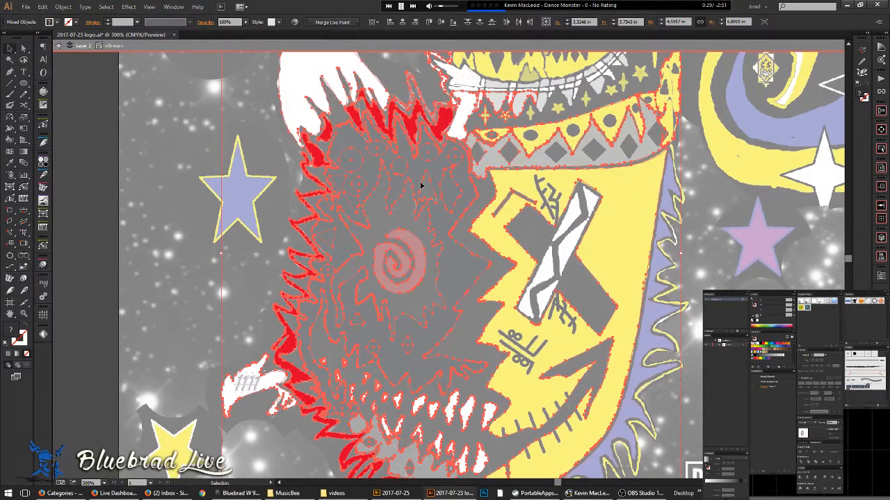
key(k)
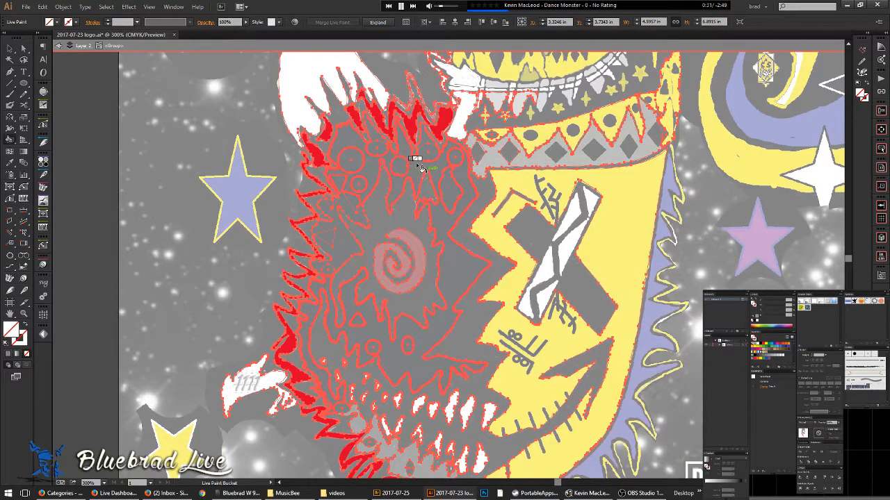
key(Right)
key(Right)
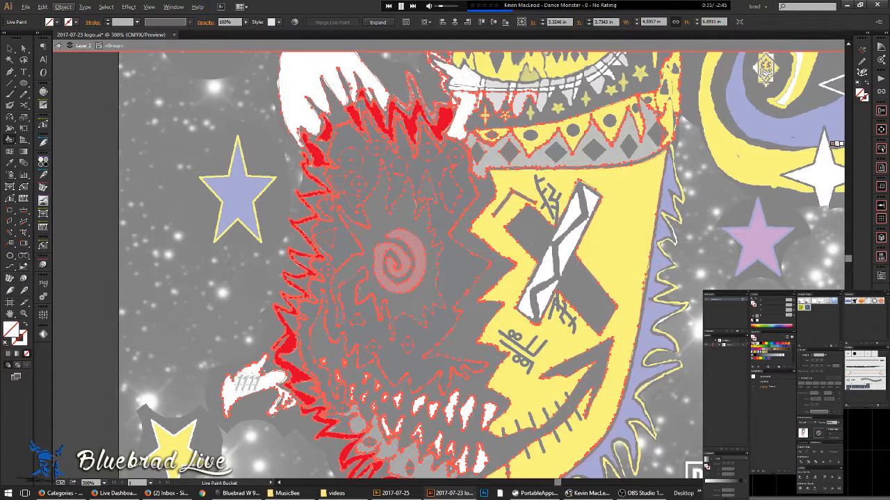
click(762, 344)
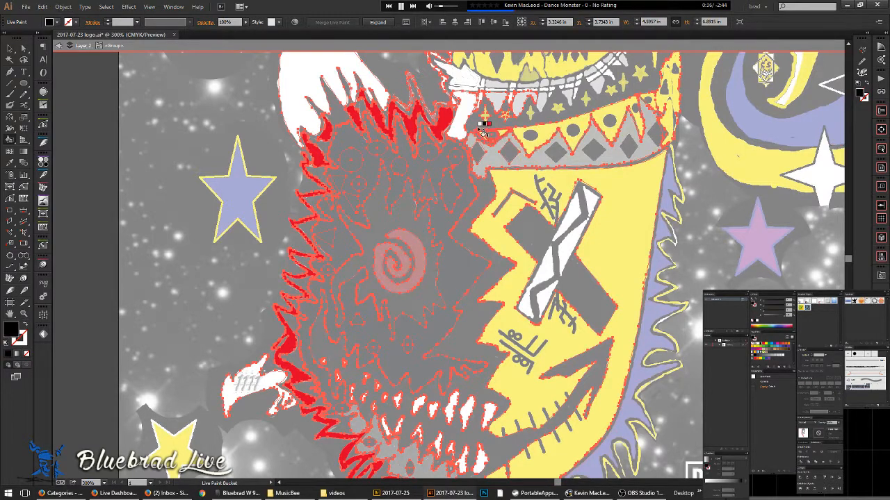
- Fill the eye, ovals, circles, triangle beak and right jagged shape black
click(398, 165)
scroll(427, 153, up, 2)
click(429, 153)
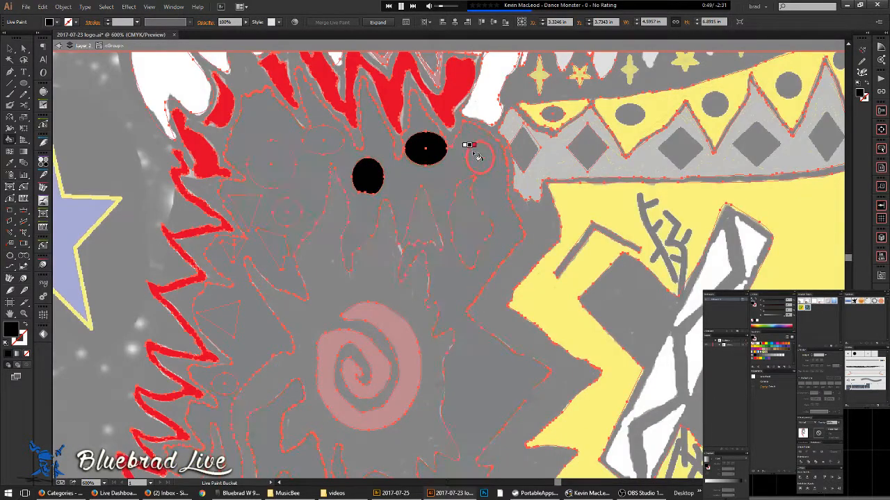
click(479, 156)
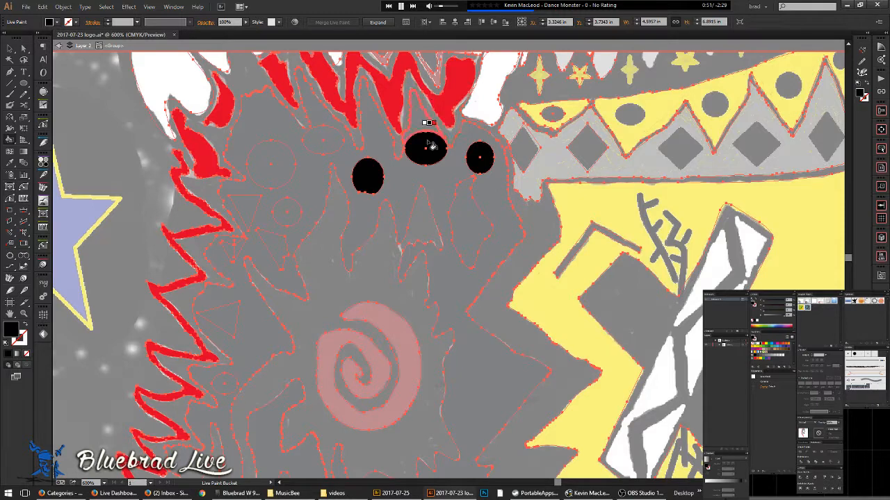
click(322, 140)
click(274, 165)
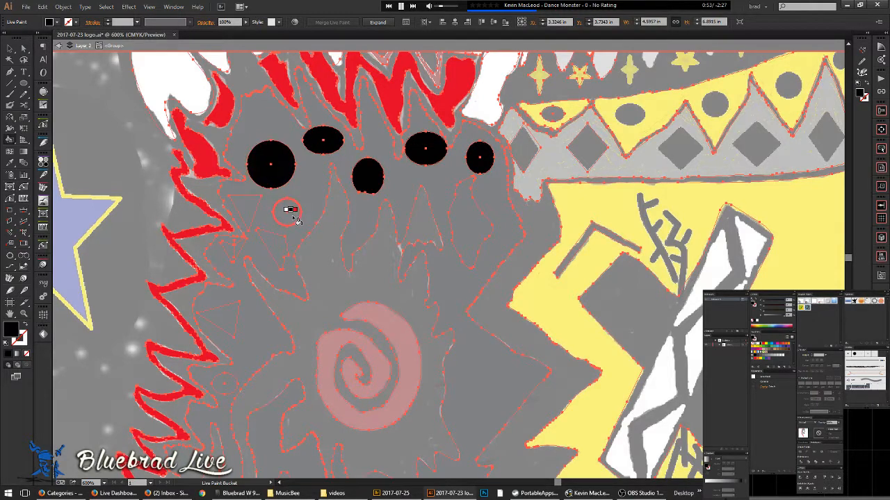
click(287, 210)
click(273, 240)
click(477, 228)
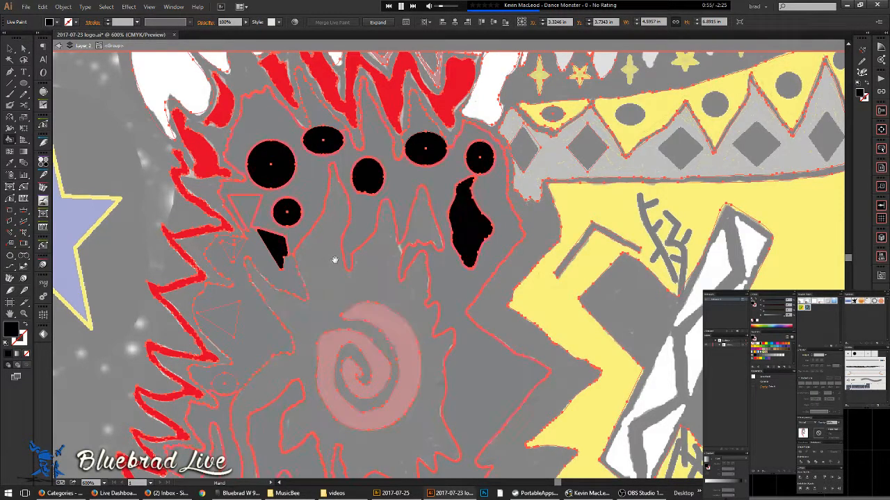
- Fill the spiky spiral surround, its inner band, the triangles and circles below black
drag(341, 268, 404, 188)
click(433, 185)
click(484, 154)
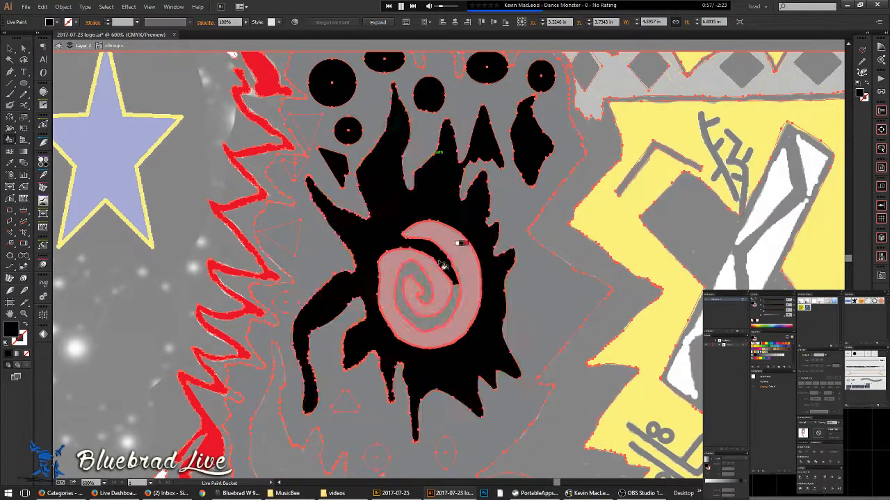
click(411, 265)
click(293, 165)
click(306, 129)
drag(338, 219, 363, 131)
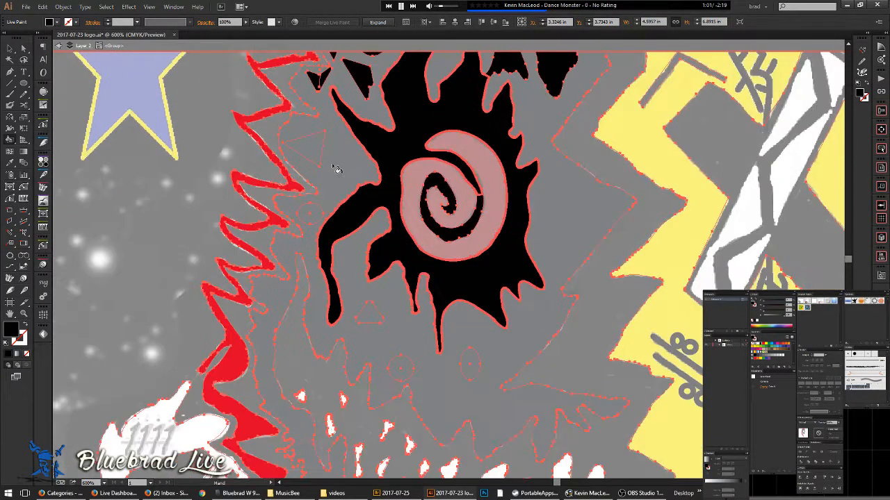
click(301, 147)
click(310, 214)
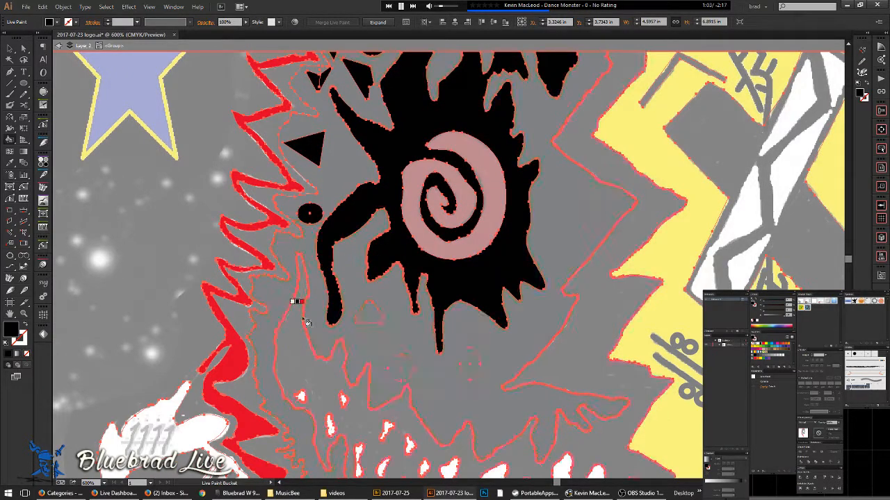
click(370, 317)
click(401, 368)
click(477, 363)
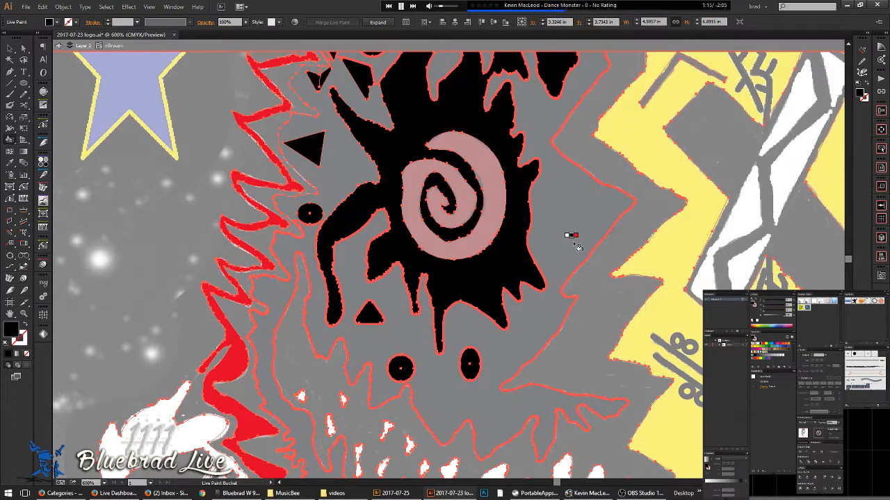
- Fill the small eyes along the jaw black
mouse_move(578, 252)
mouse_down()
mouse_move(421, 96)
mouse_move(415, 61)
mouse_up()
click(309, 418)
click(229, 366)
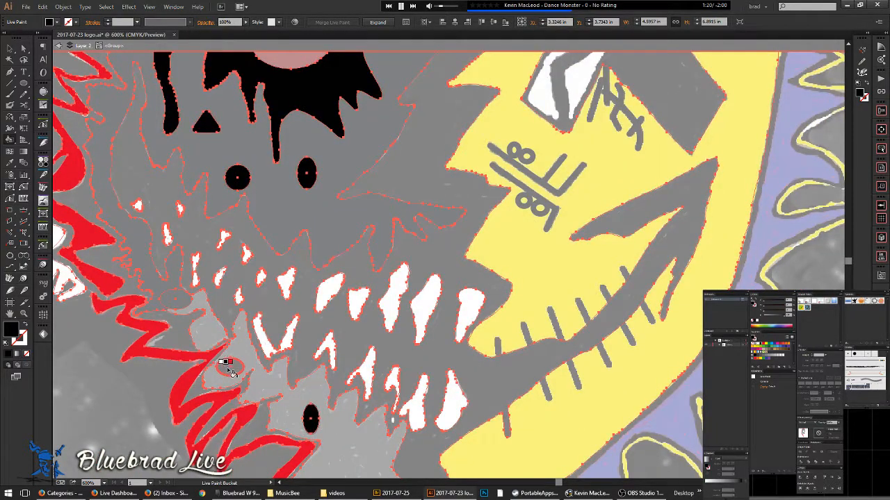
click(177, 298)
- Sample grey from the jaw and fill the light jaw regions grey
alt+click(175, 275)
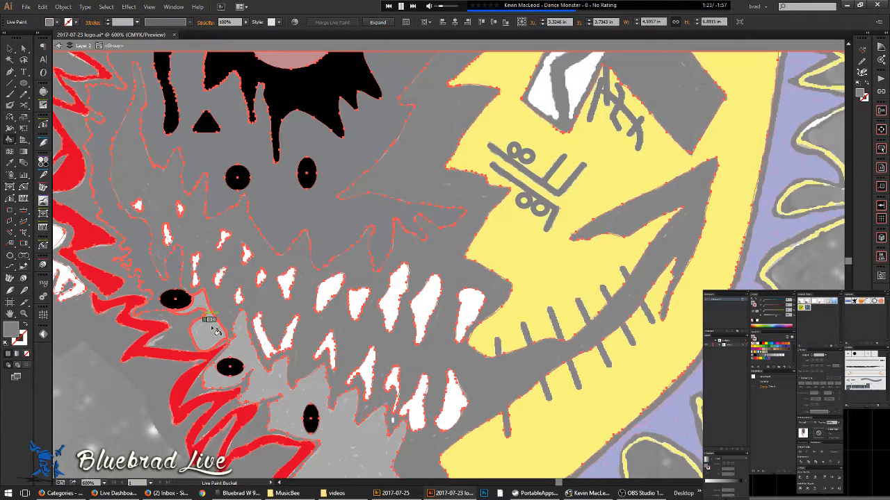
click(211, 326)
click(254, 361)
drag(319, 409, 272, 175)
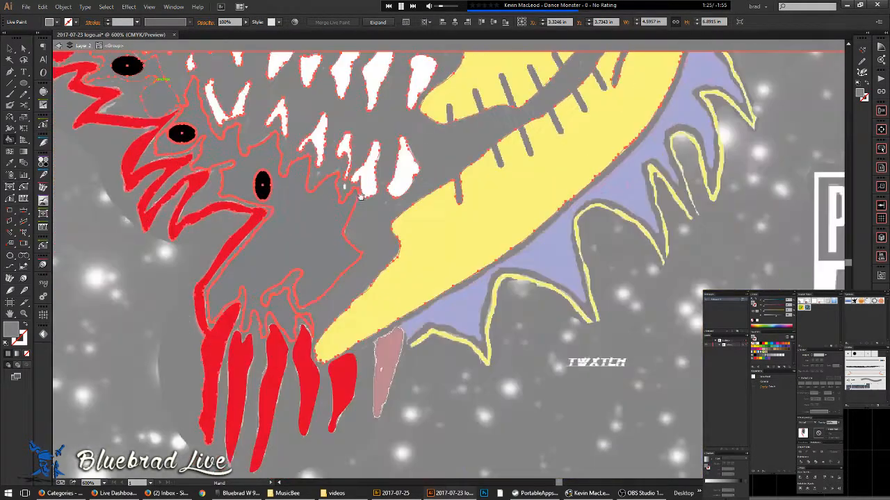
scroll(411, 265, down, 3)
drag(481, 246, 465, 351)
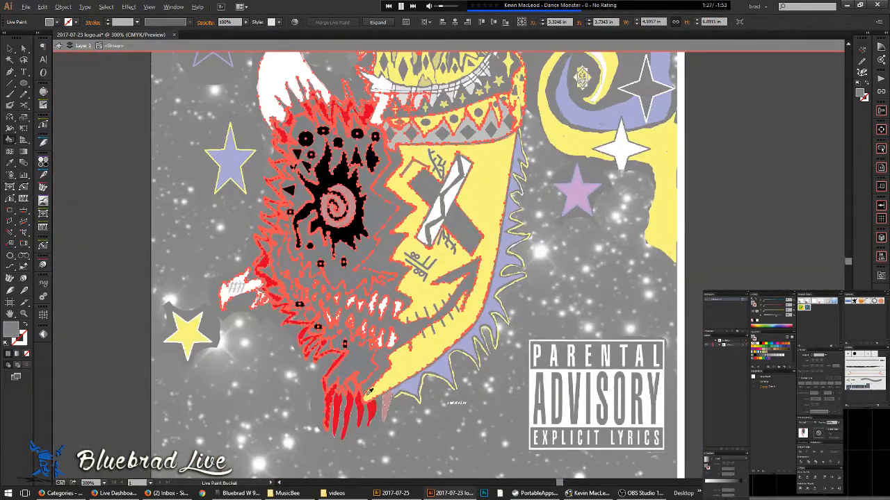
scroll(369, 393, up, 2)
- Merge the yellow spiky outline into the Live Paint group and paint the pink spike red
alt+click(378, 419)
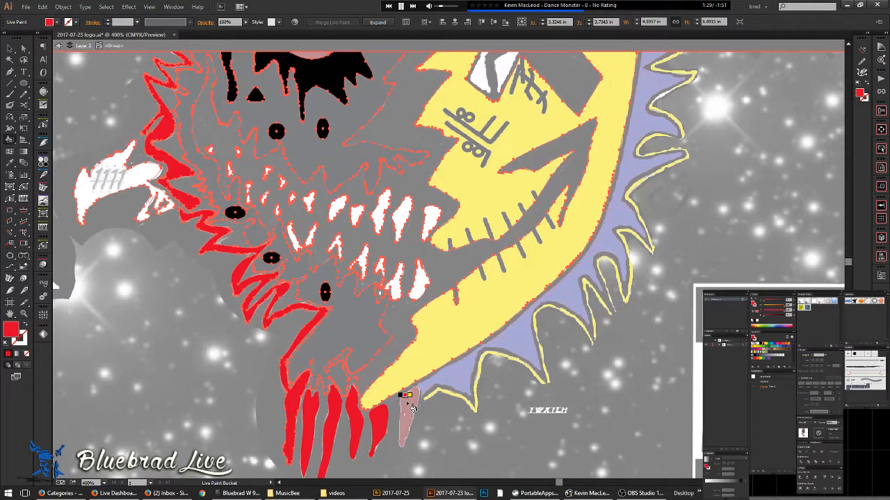
click(9, 49)
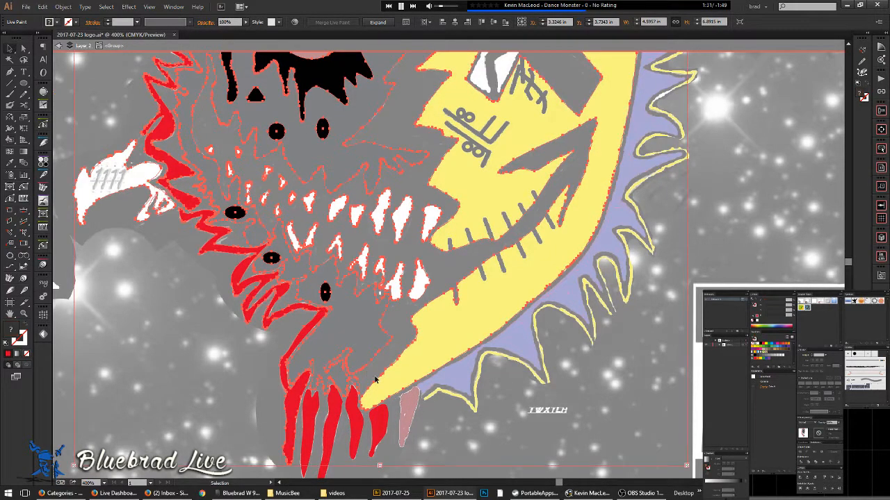
shift+click(385, 400)
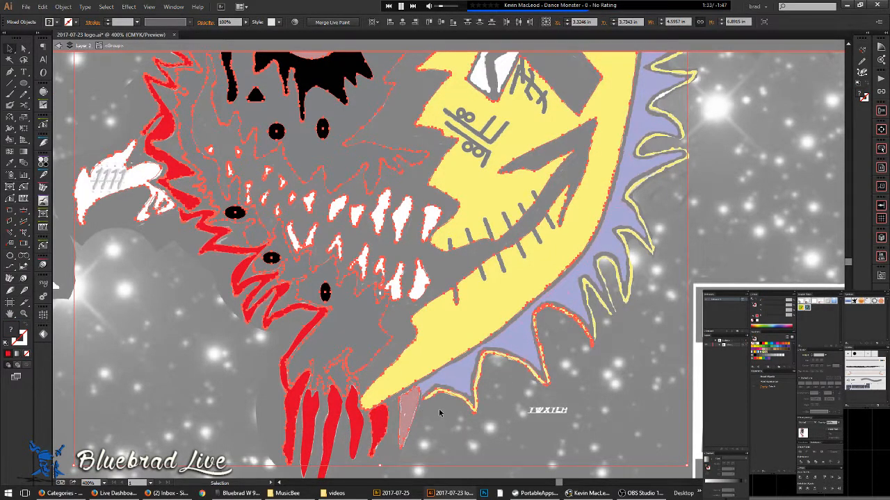
click(335, 21)
key(k)
click(410, 415)
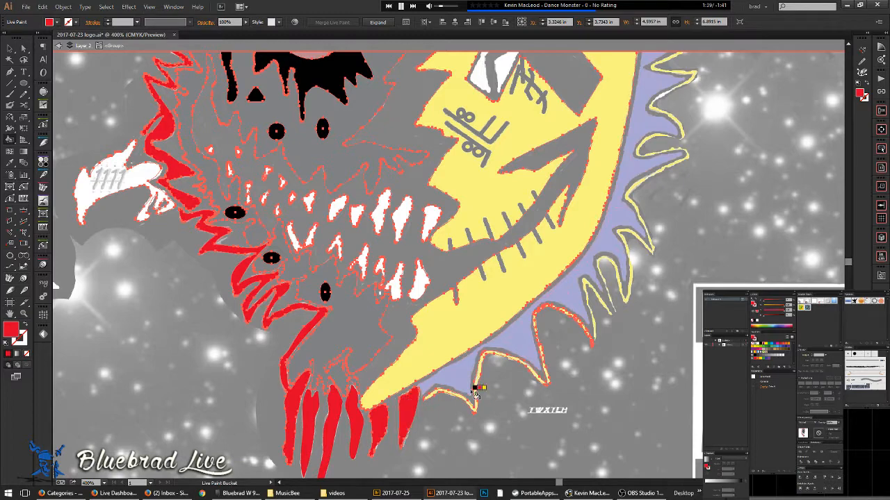
- Fill the pale-yellow region and zigzag face bright yellow
scroll(435, 369, up, 1)
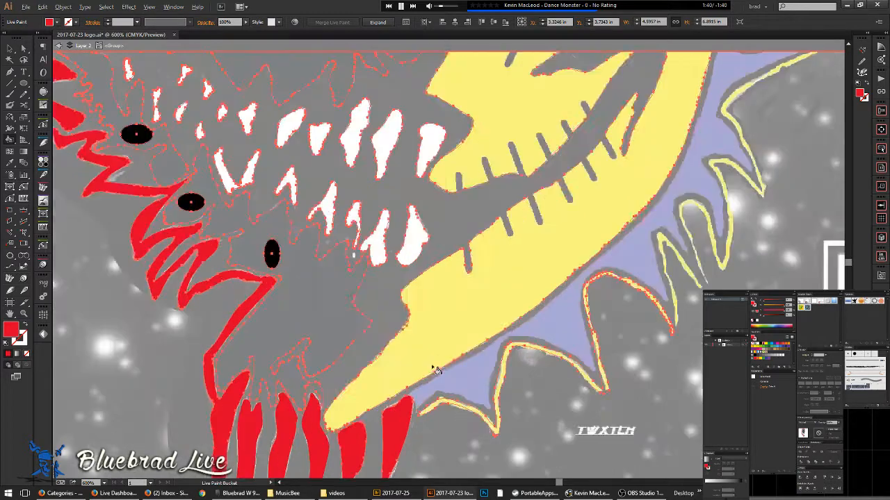
key(Right)
click(442, 310)
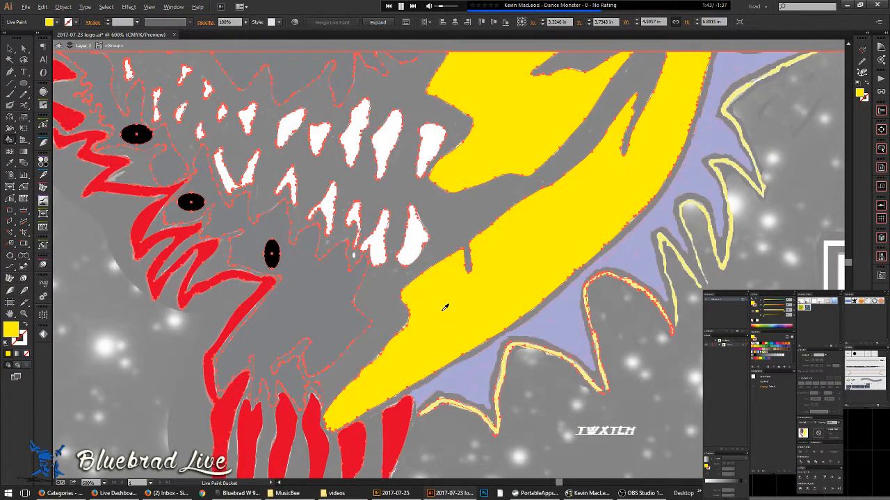
key(alt)
click(452, 405)
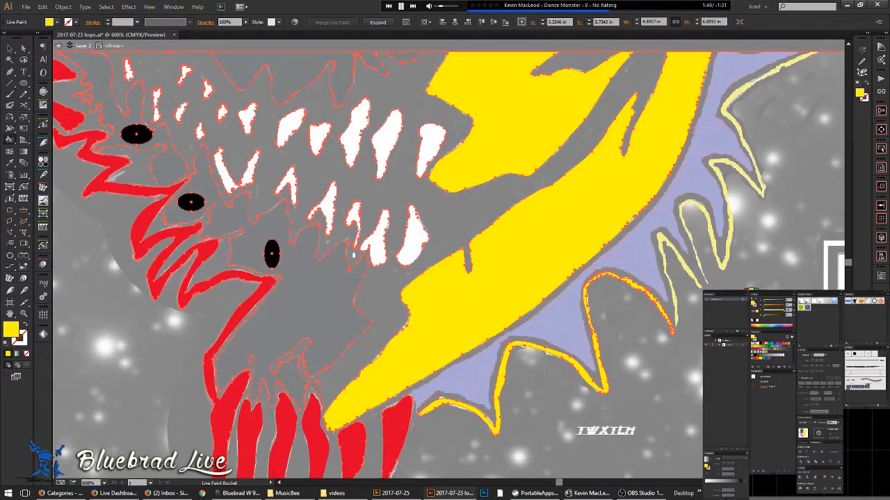
- Select the face artwork pieces and merge them into one Live Paint group
key(a)
click(512, 160)
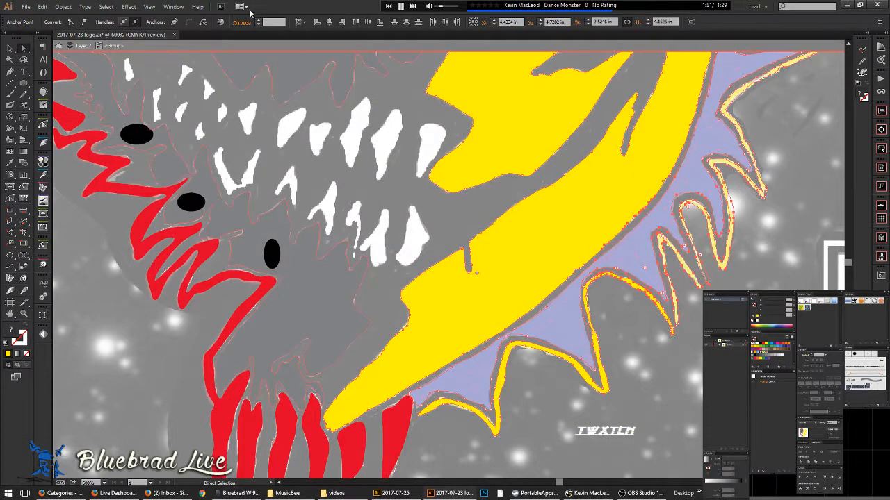
key(ctrl)
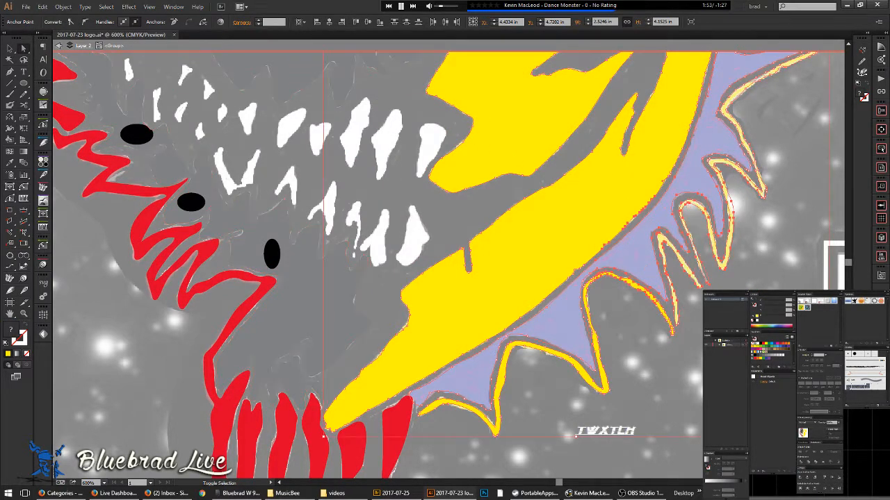
drag(573, 202, 579, 209)
drag(747, 306, 591, 211)
click(392, 22)
- Fill the slivers along the spike edges yellow
mouse_move(650, 244)
mouse_down()
mouse_move(498, 277)
mouse_move(470, 268)
mouse_up()
key(k)
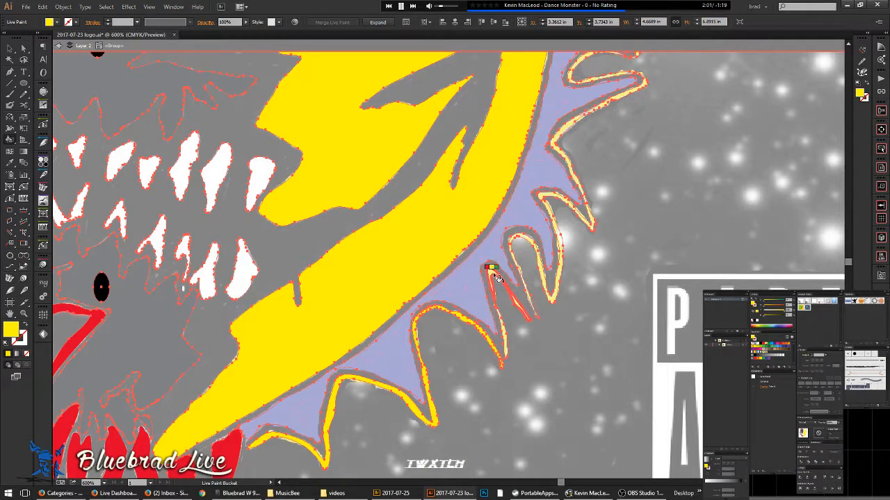
click(496, 277)
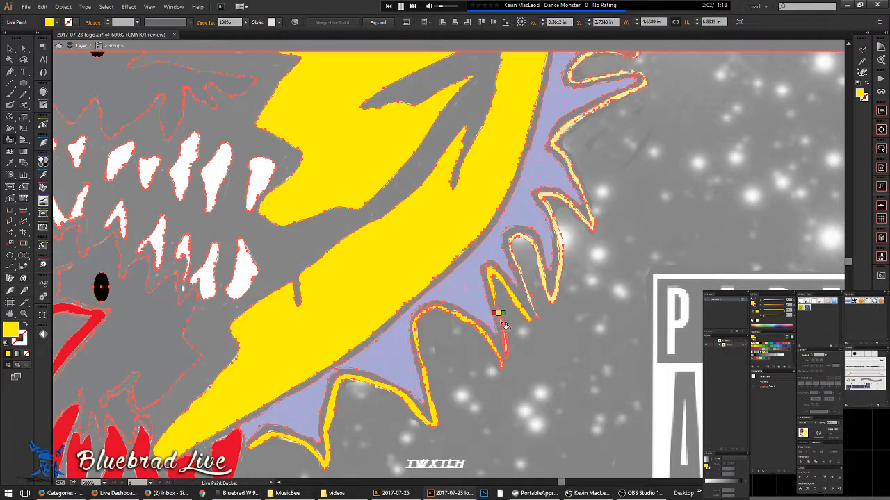
click(555, 298)
- Paint the lavender spike regions and remaining sliver dark blue
key(Right)
key(Right)
key(Right)
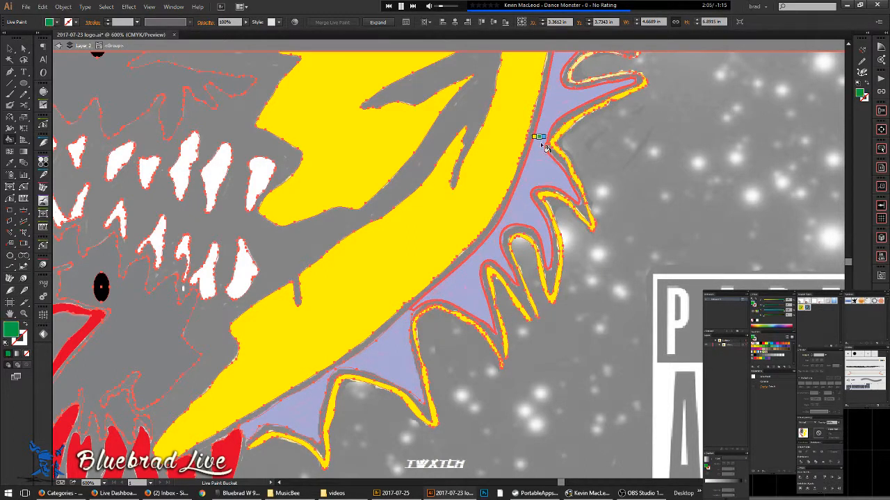
click(545, 147)
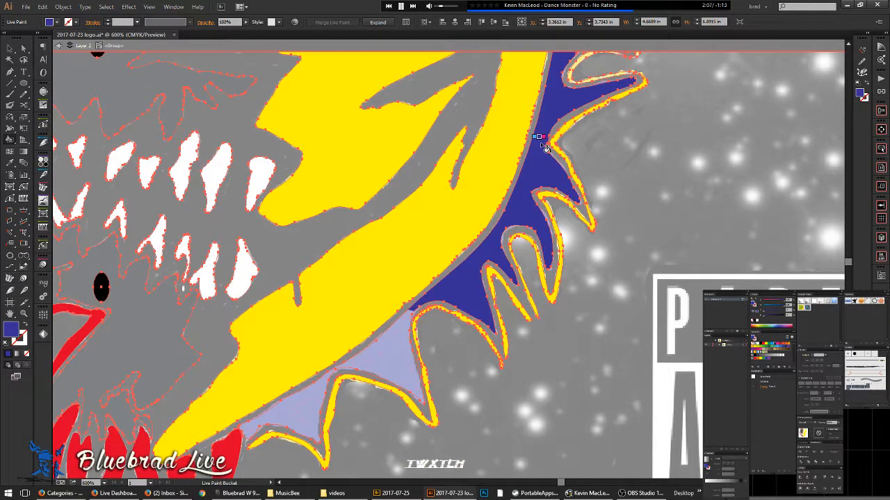
click(295, 403)
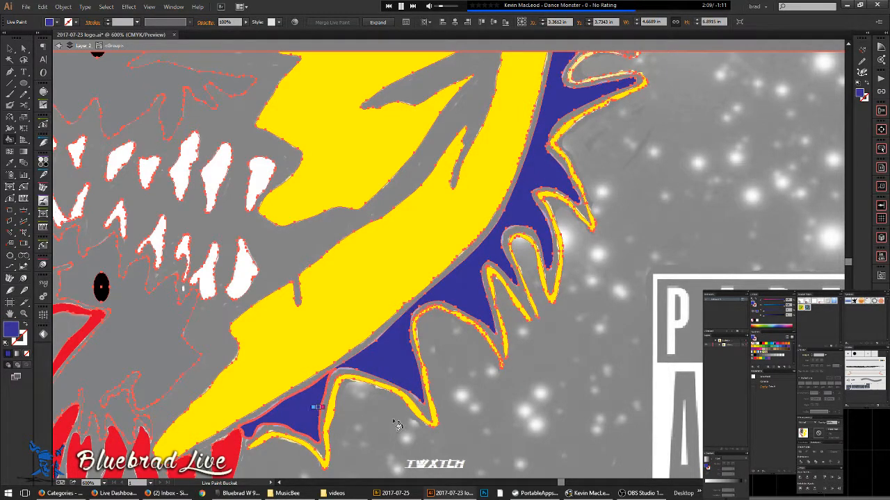
mouse_move(532, 182)
mouse_down()
mouse_move(493, 377)
mouse_move(570, 278)
mouse_move(572, 286)
mouse_up()
click(564, 224)
click(572, 105)
mouse_move(570, 110)
mouse_down()
mouse_move(573, 279)
mouse_move(551, 390)
mouse_up()
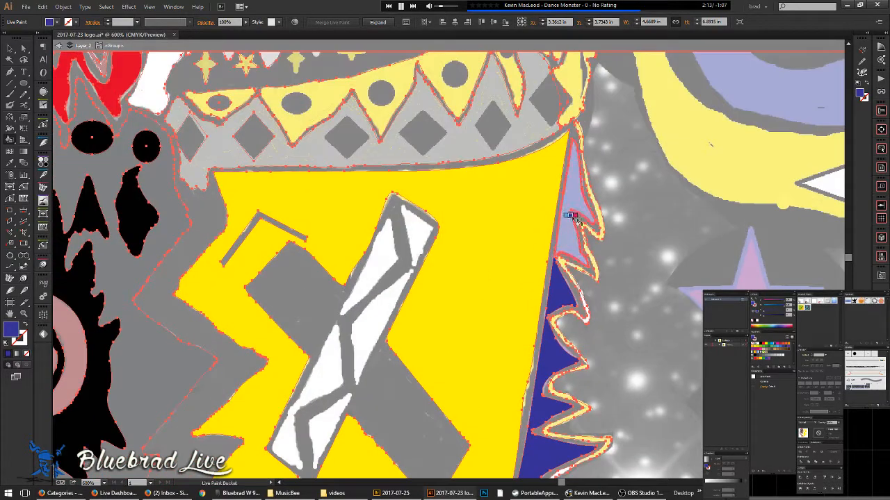
click(571, 202)
- Zoom out, view the artwork as outlines, and exit isolation mode
key(ctrl+minus)
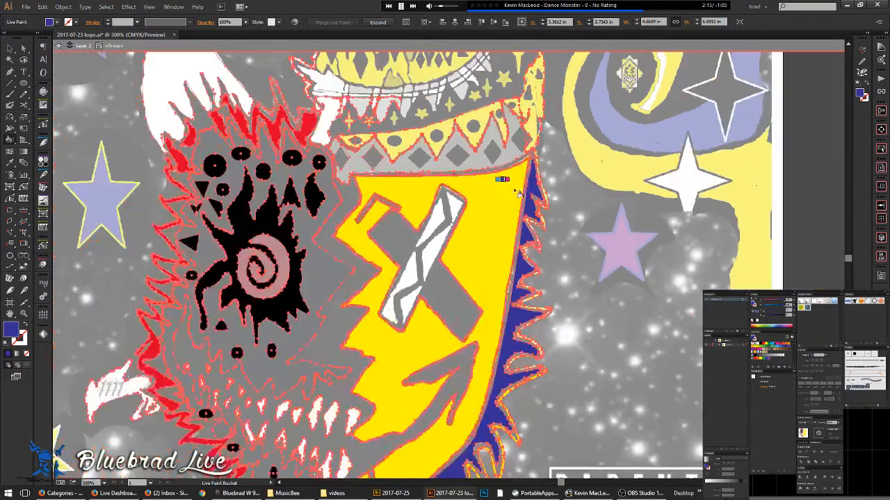
key(a)
key(ctrl+y)
key(ctrl+y)
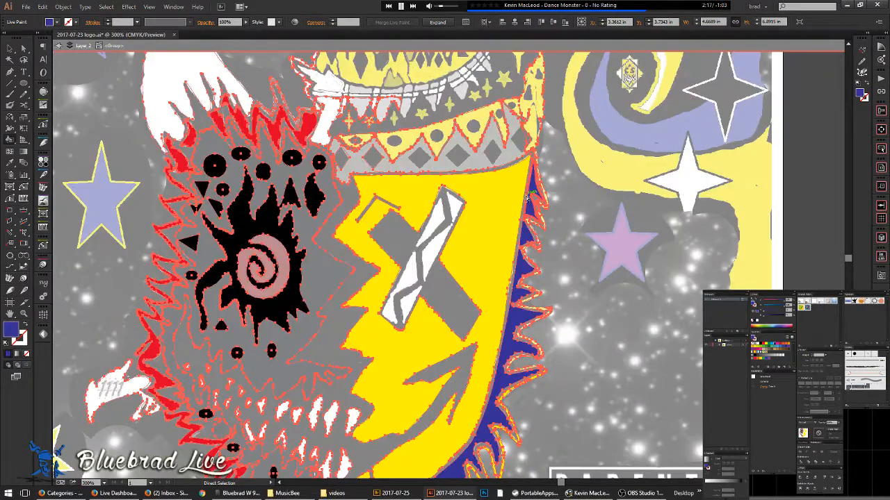
double_click(12, 50)
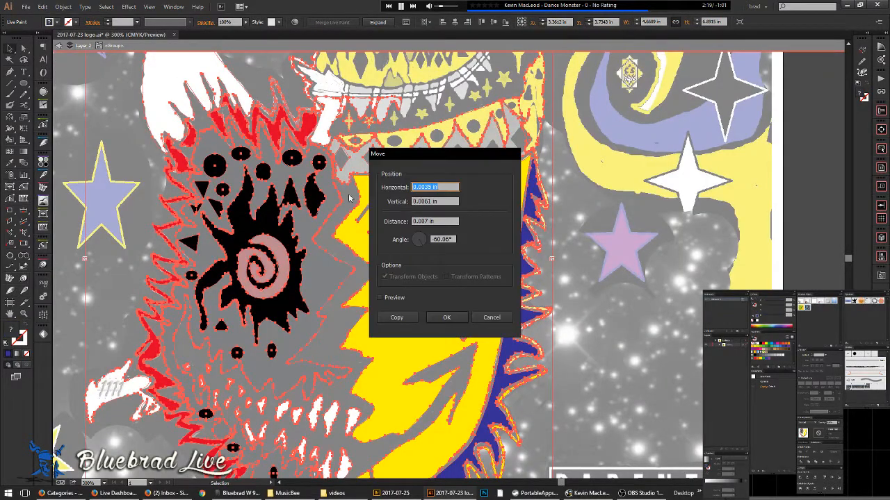
click(486, 317)
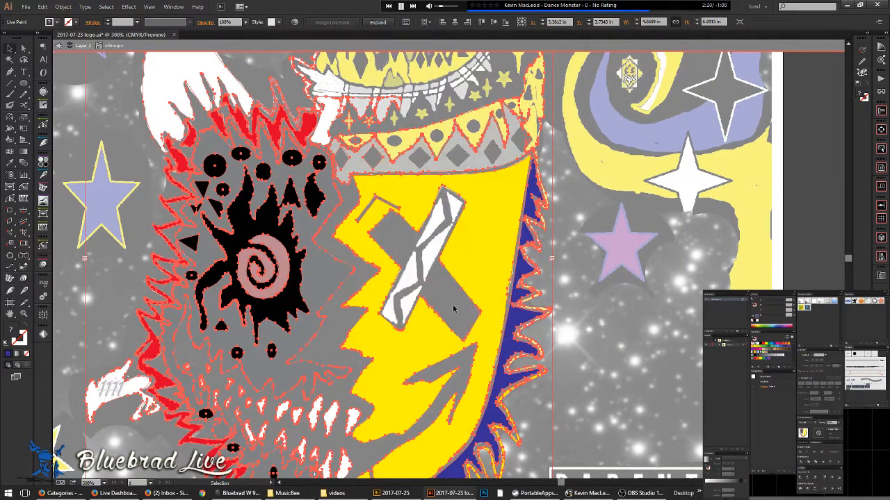
double_click(107, 103)
space+drag(399, 179, 435, 307)
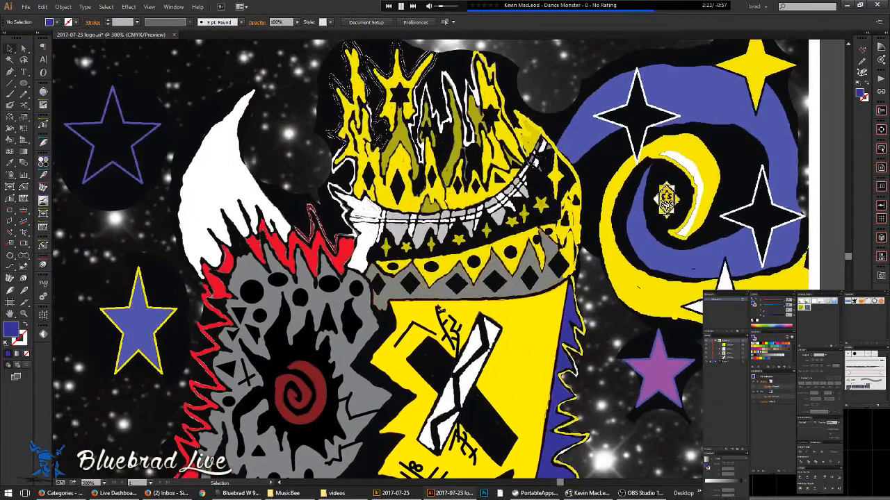
- Convert the grey monster group's objects and the crown paths into Live Paint groups
double_click(369, 304)
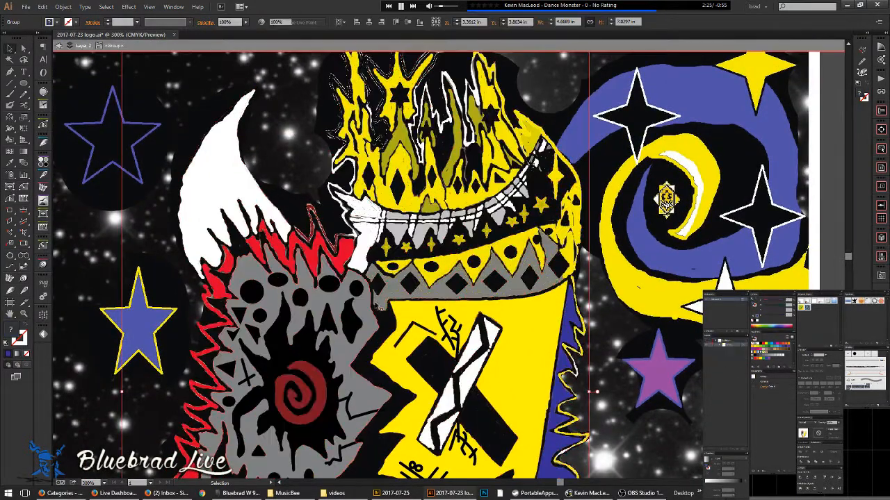
scroll(402, 280, up, 1)
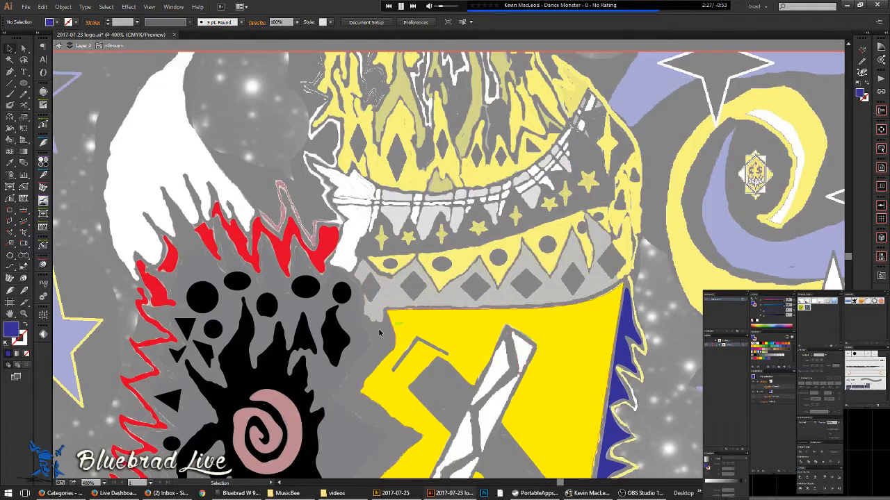
key(ctrl+a)
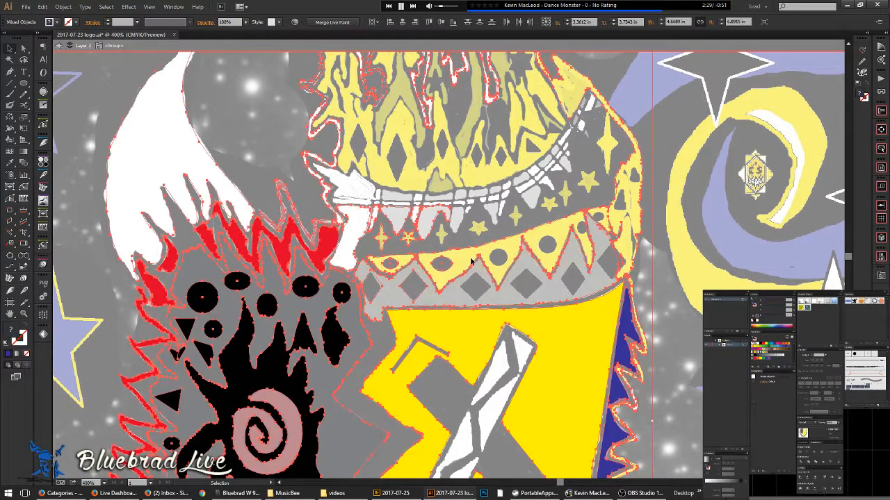
click(334, 22)
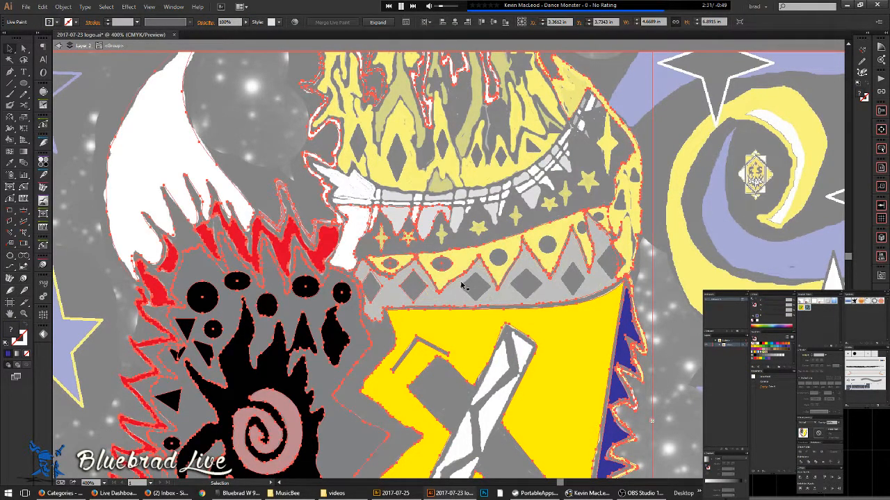
click(477, 177)
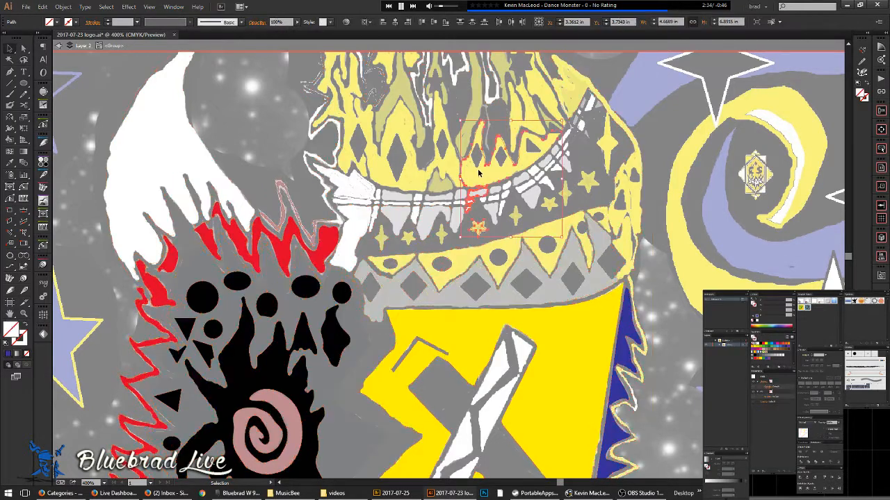
shift+click(485, 272)
key(ctrl+alt+x)
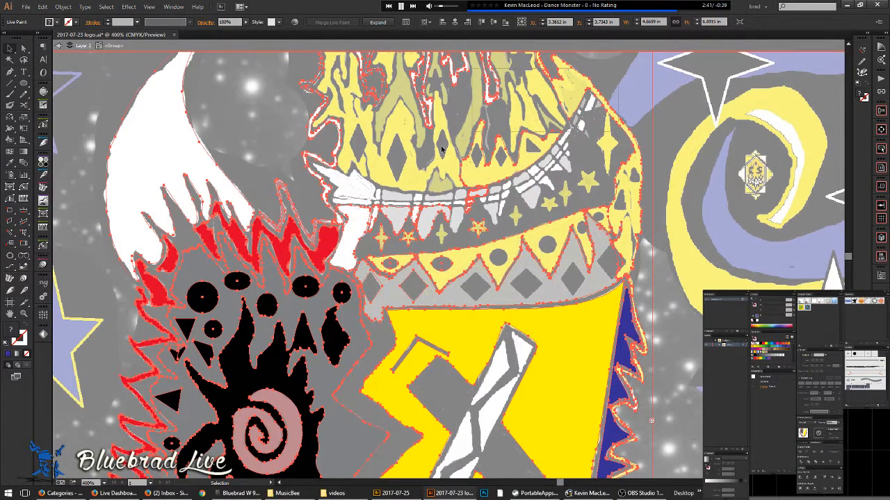
- Select the monster and crown artwork, group them, and exit isolation mode
shift+click(298, 174)
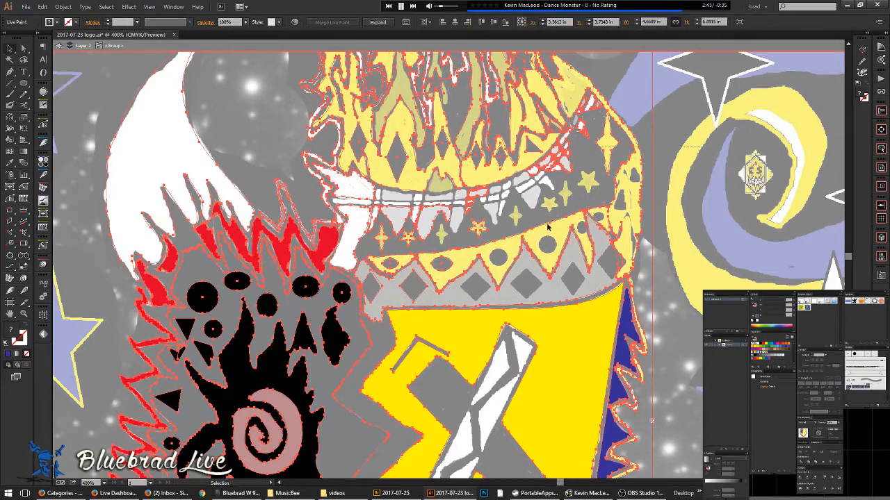
drag(377, 278, 377, 278)
click(344, 23)
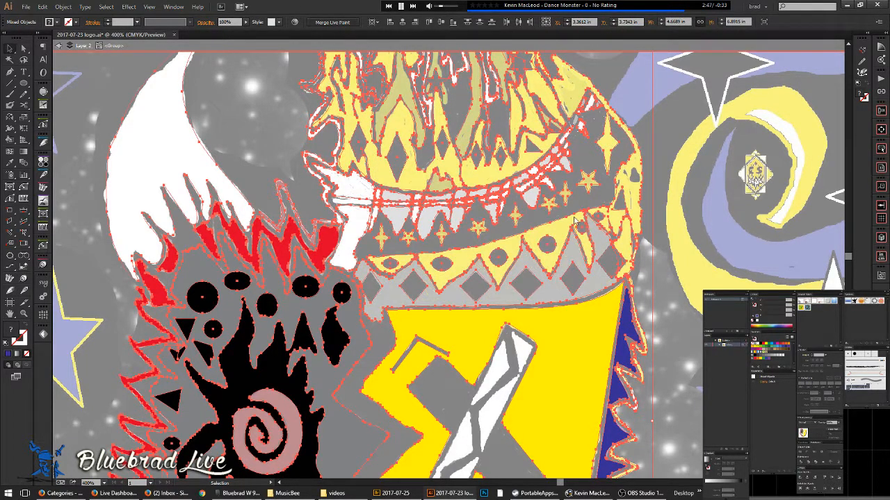
key(ctrl+g)
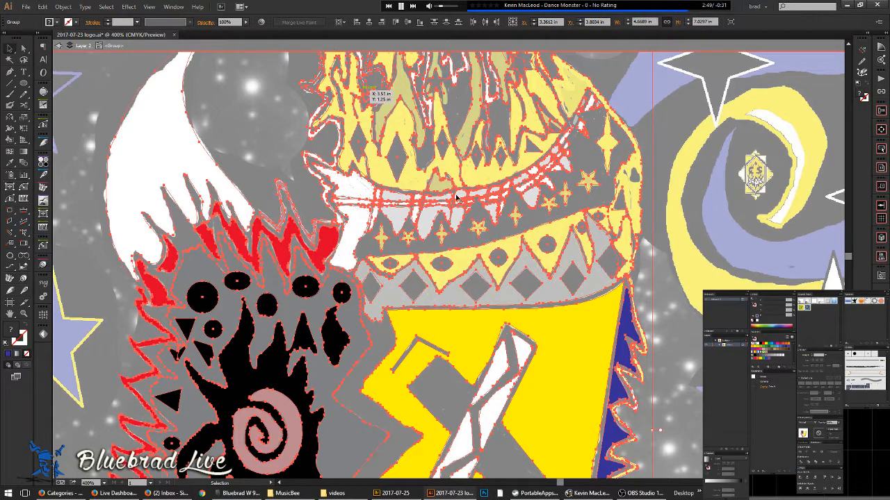
scroll(628, 384, down, 5)
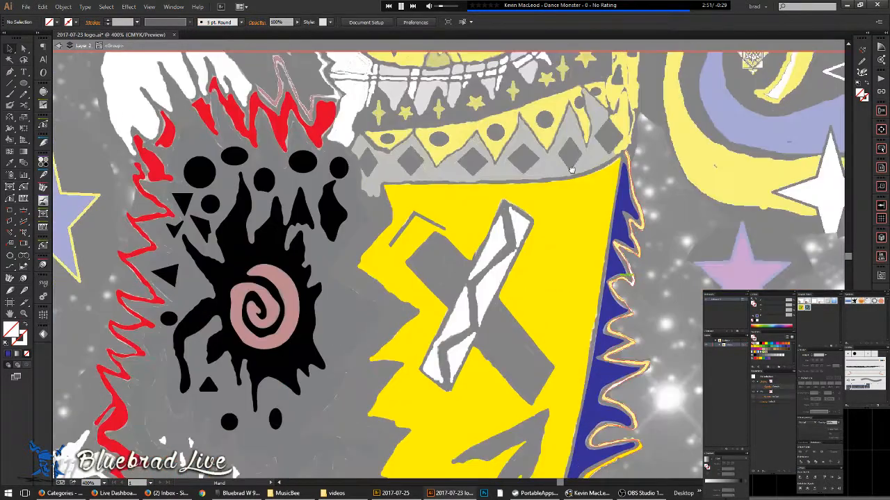
double_click(661, 267)
scroll(667, 273, down, 4)
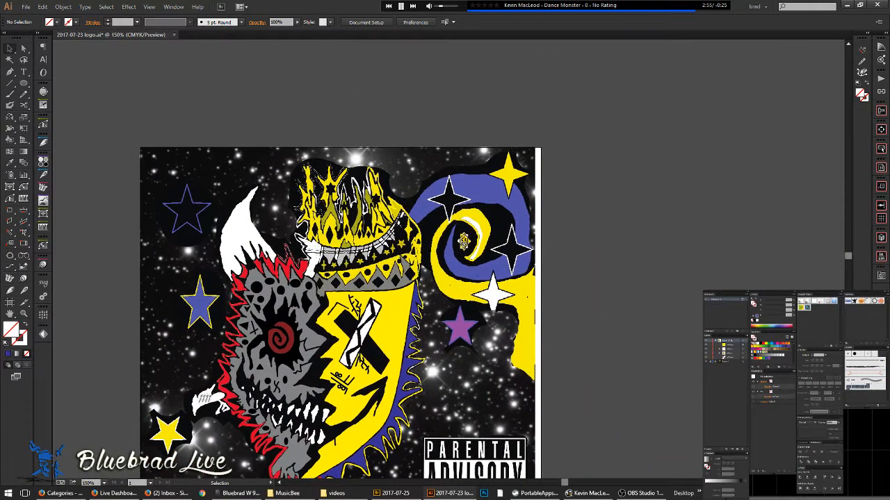
- Select the face's paths in the Layers panel and make them a Live Paint group
click(720, 354)
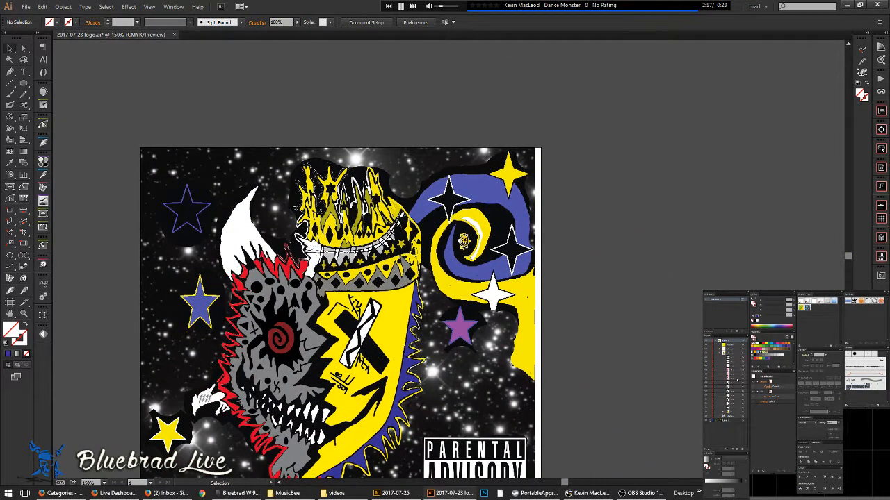
click(744, 406)
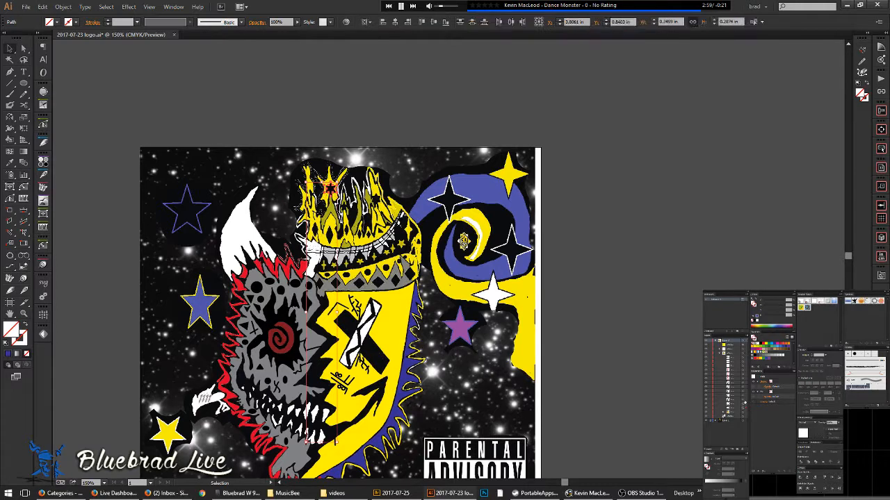
shift+click(746, 398)
shift+click(746, 391)
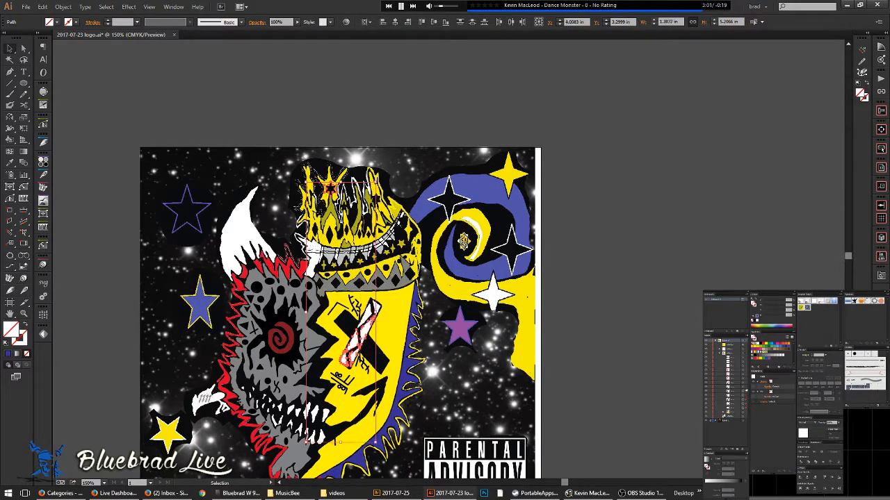
shift+click(746, 415)
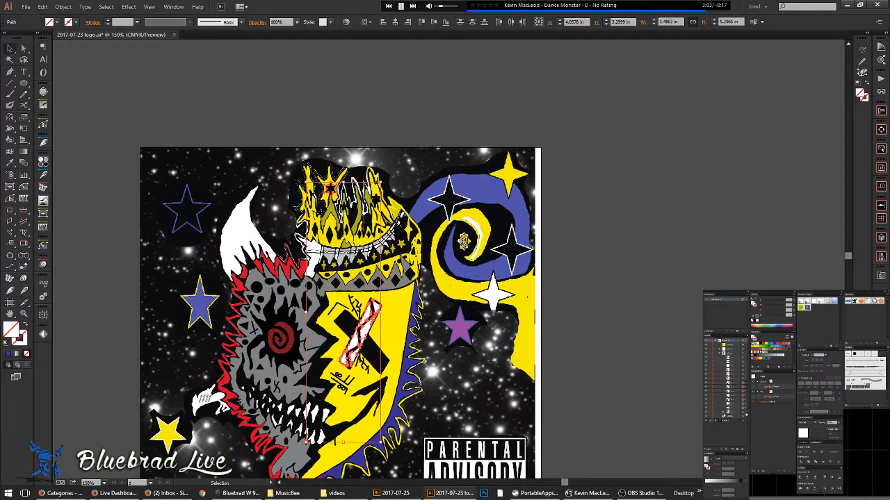
key(ctrl+a)
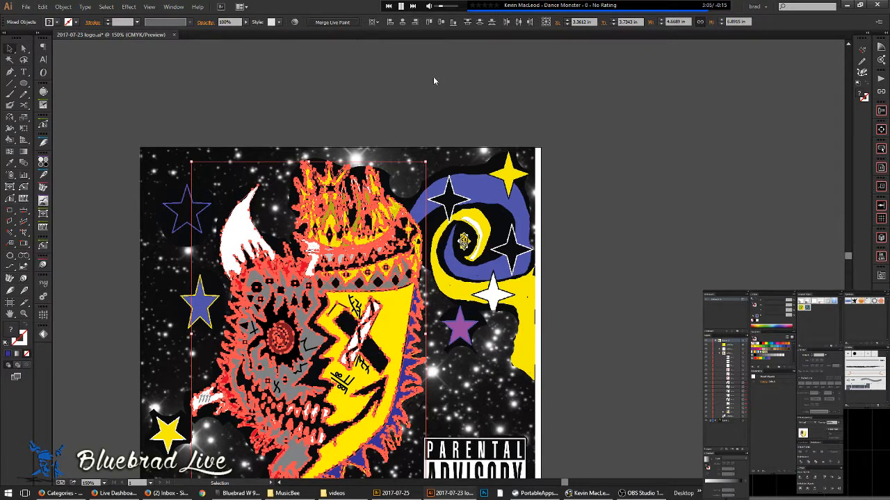
key(ctrl+alt+x)
- Add the remaining layer item, undo the Live Paint merge, and group everything instead
shift+click(744, 375)
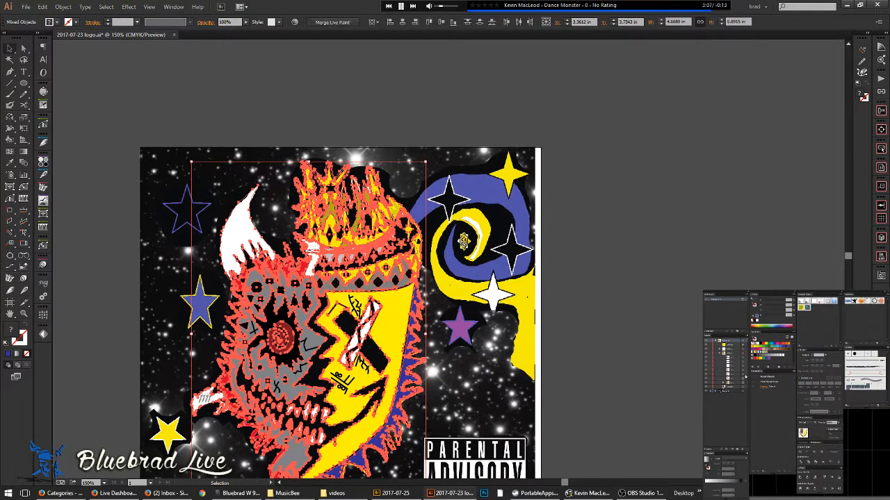
click(332, 22)
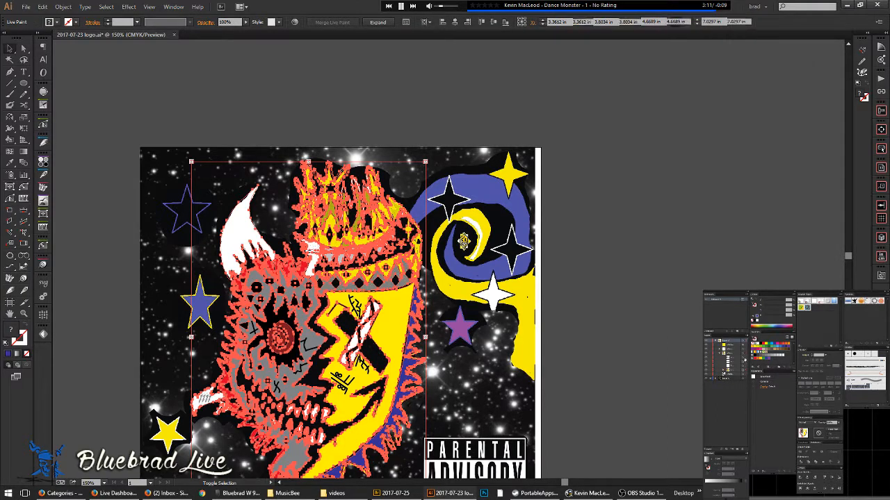
key(ctrl+z)
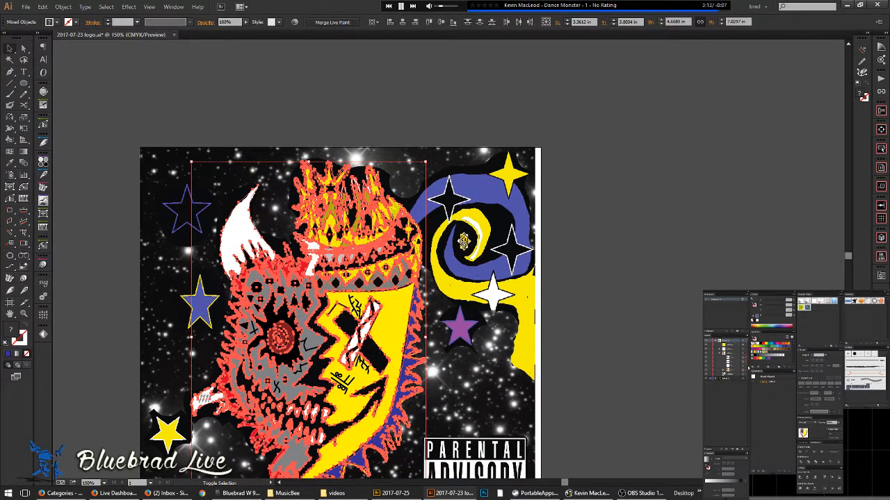
key(ctrl+g)
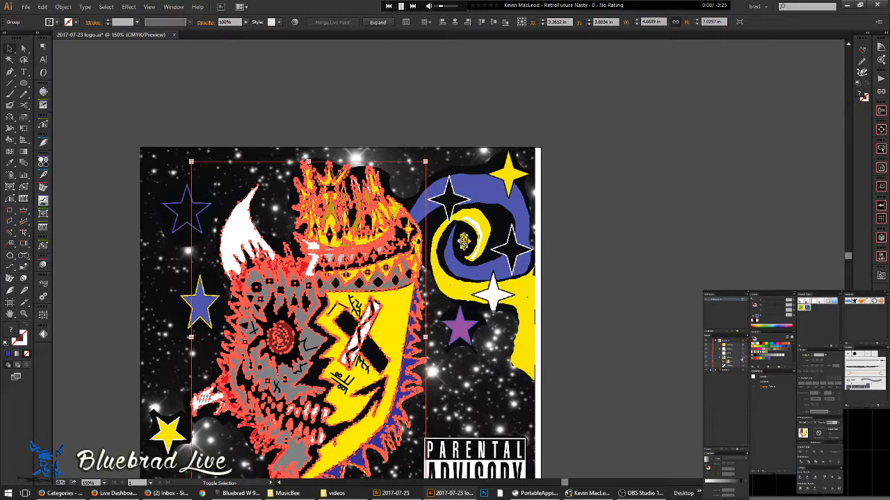
click(688, 319)
- Zoom in on the white hand and release the 1111 marks from the Live Paint group
scroll(237, 422, up, 3)
drag(157, 389, 352, 322)
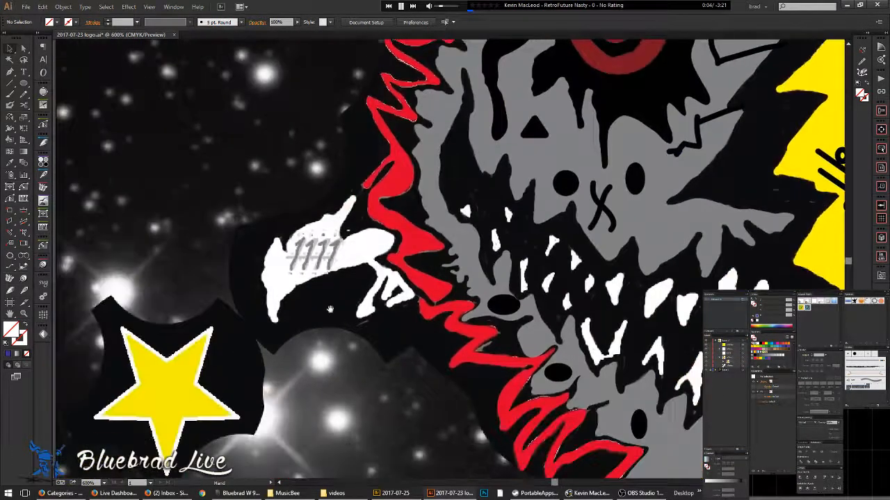
click(291, 260)
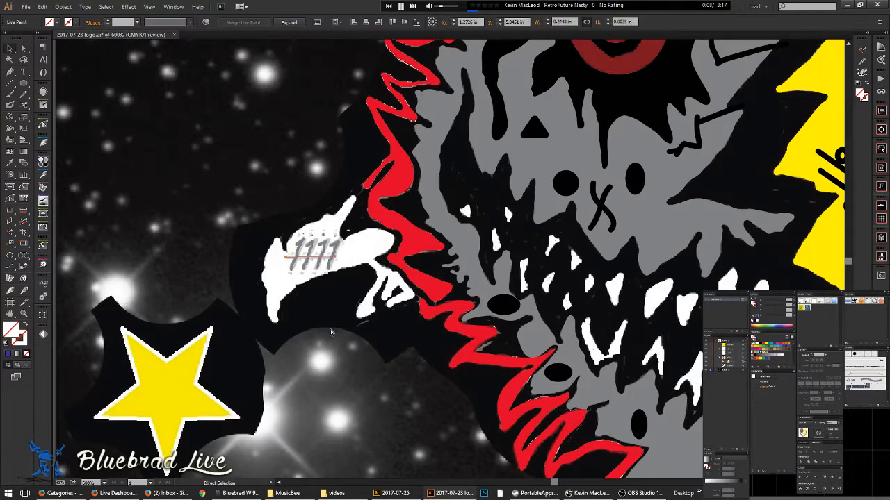
key(ctrl+alt+shift+x)
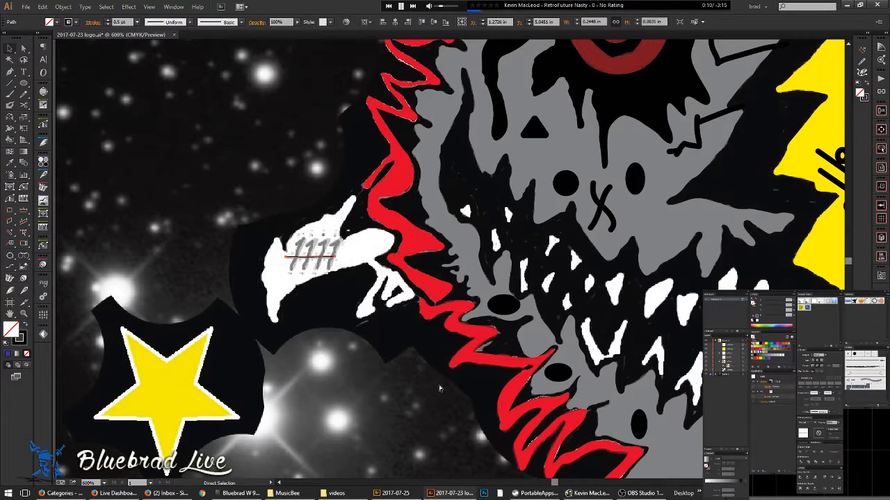
- Give the 1111 text object a black fill, then deselect and zoom back out
key(x)
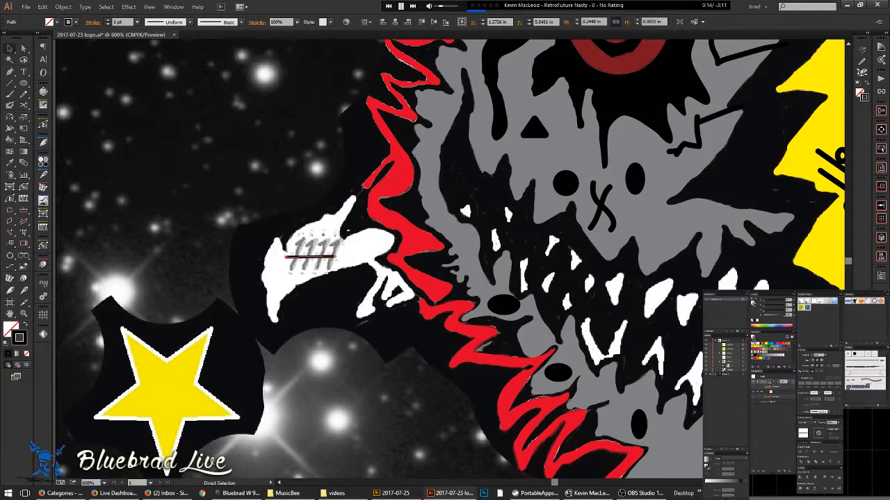
click(326, 249)
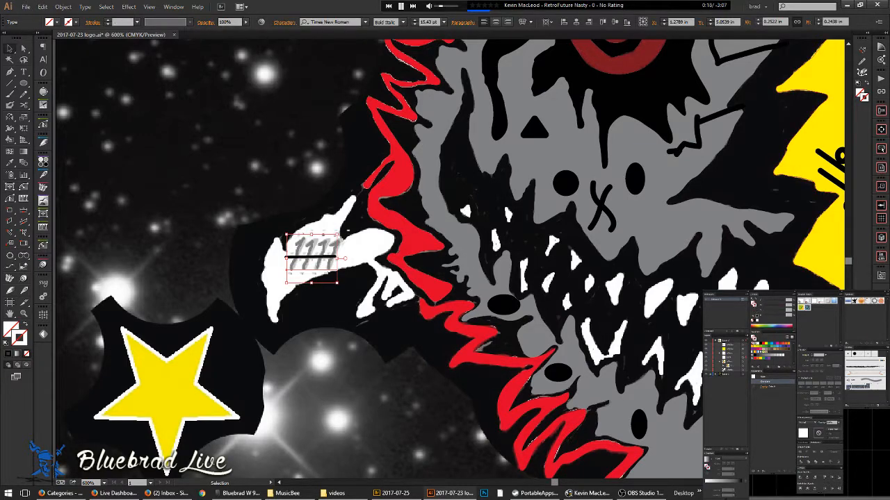
click(757, 317)
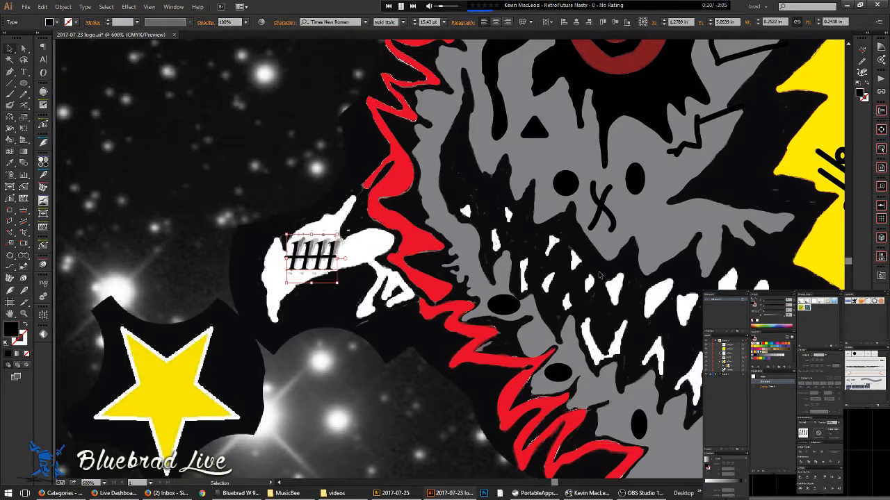
click(334, 340)
drag(371, 382, 233, 409)
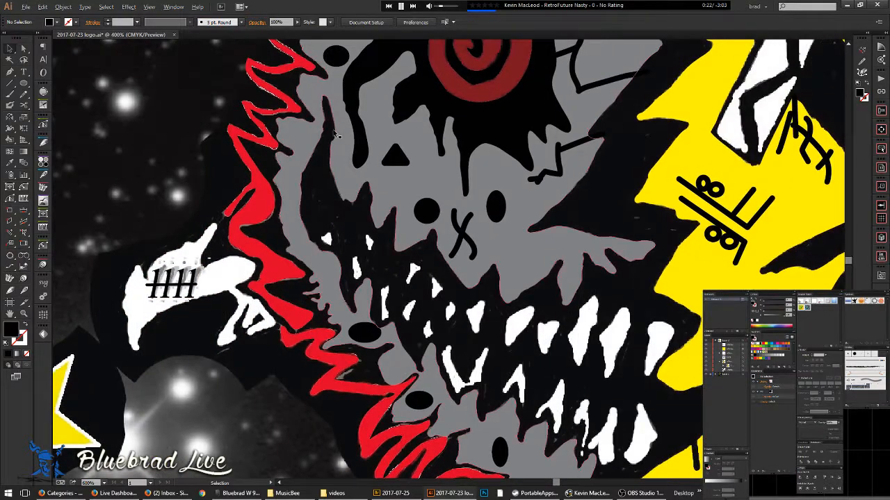
scroll(330, 129, down, 2)
drag(500, 144, 375, 261)
drag(374, 212, 354, 288)
key(v)
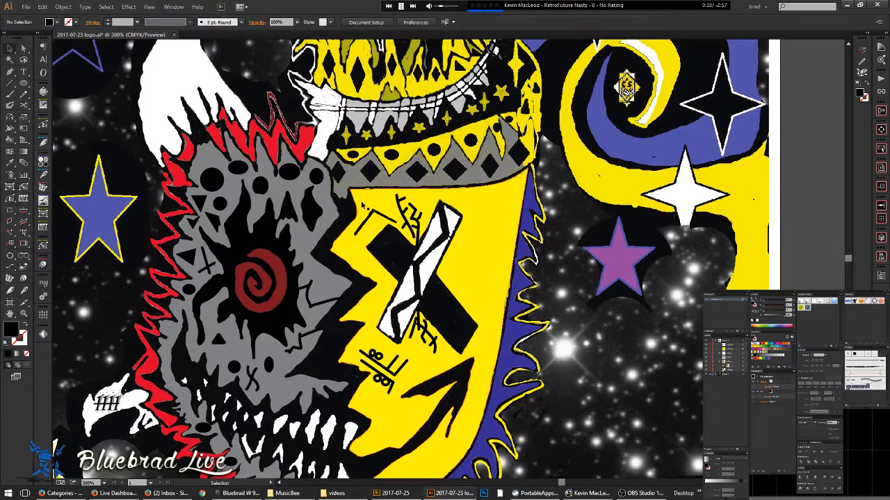
- Select the whole Live Paint face group, after a brief check in Outline view
scroll(365, 209, up, 3)
key(a)
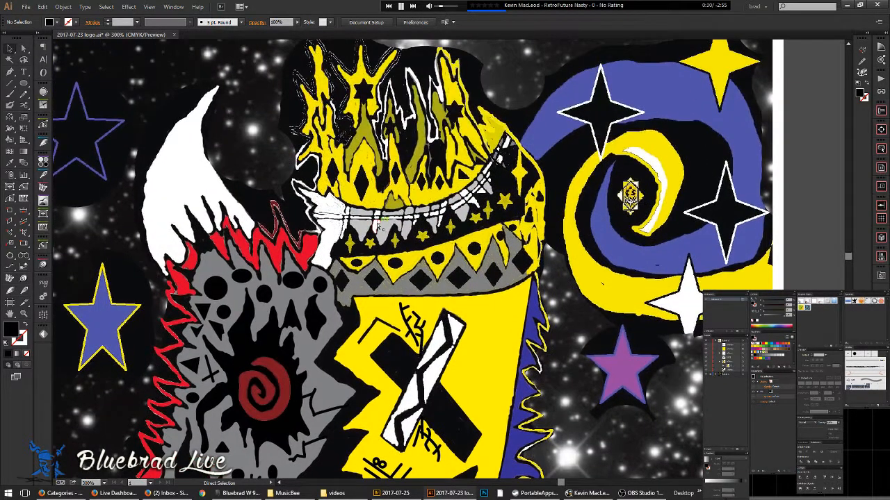
key(ctrl+y)
key(ctrl+y)
key(v)
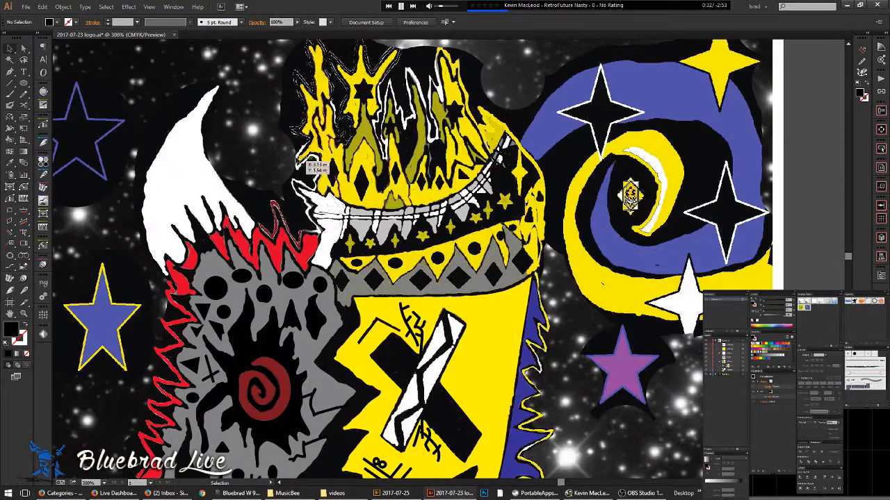
drag(253, 86, 464, 220)
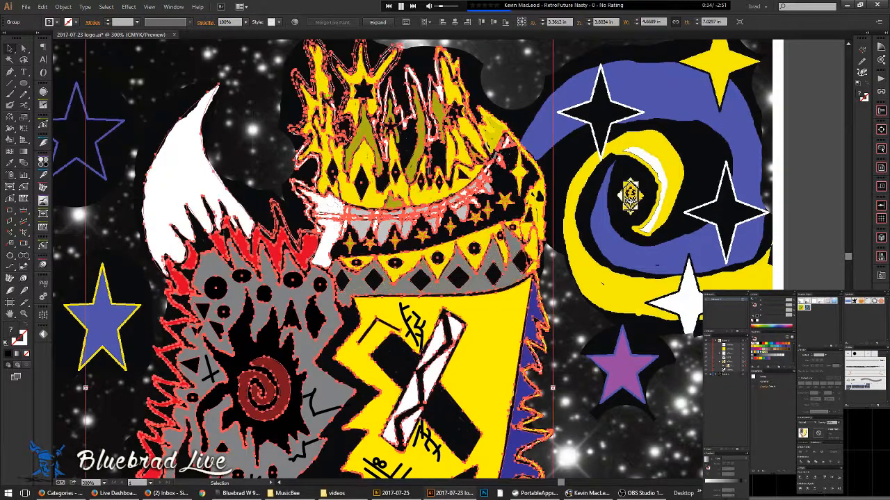
scroll(394, 87, up, 2)
mouse_move(285, 132)
mouse_down()
mouse_move(390, 282)
mouse_move(385, 205)
mouse_up()
- With the Live Paint Bucket, sample yellow and fill the grey sliver beside the triangle
key(k)
scroll(527, 283, down, 5)
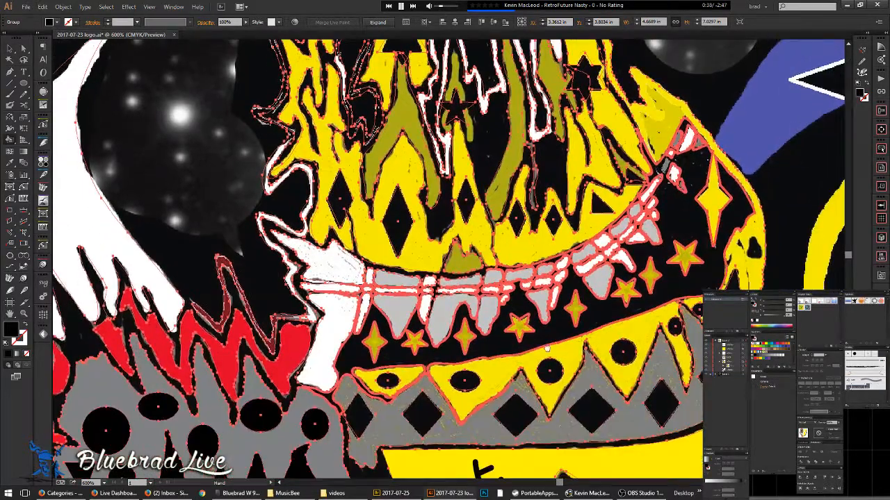
alt+click(527, 357)
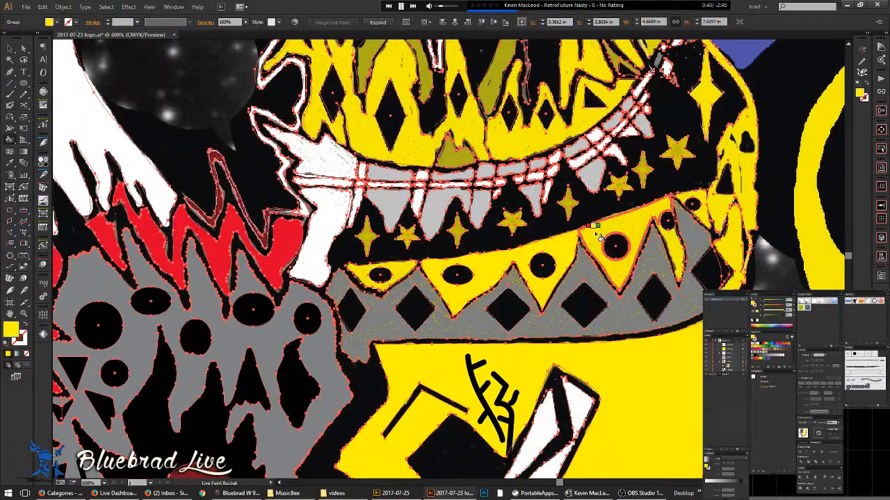
click(676, 251)
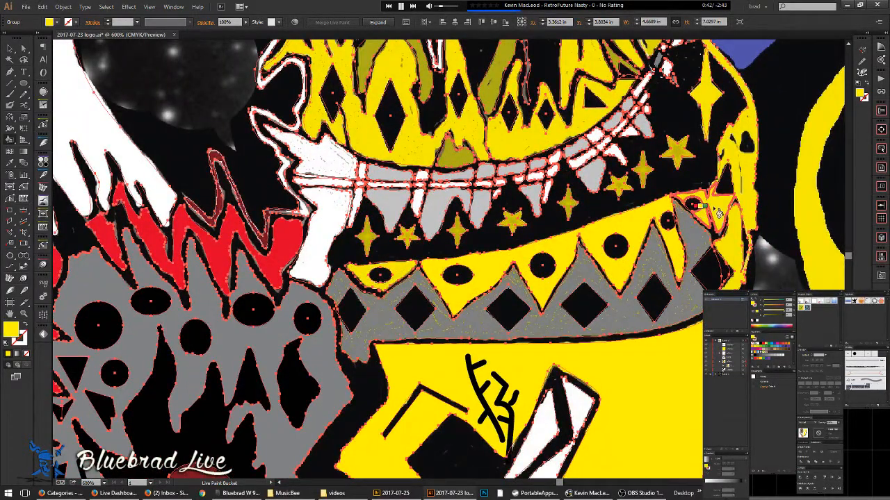
- In Outline view, paint the thin helmet-edge face yellow, then reset its fill to none
key(space)
drag(755, 187, 571, 233)
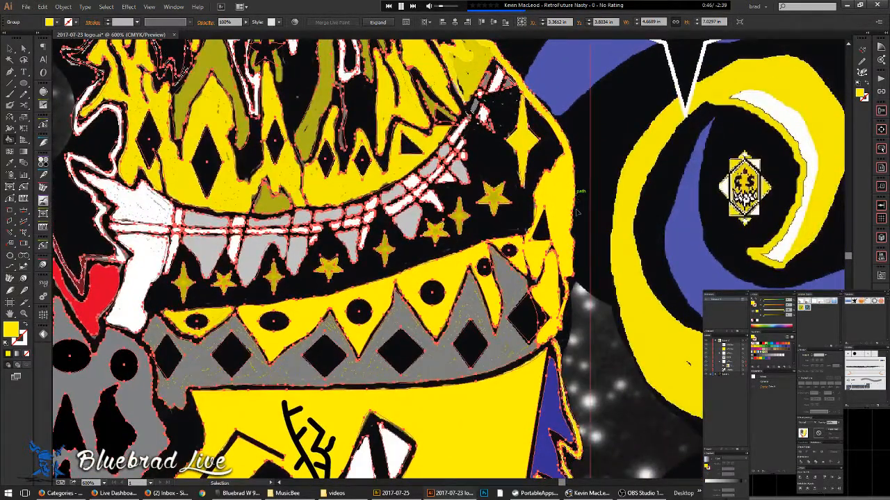
key(ctrl+y)
key(ctrl+y)
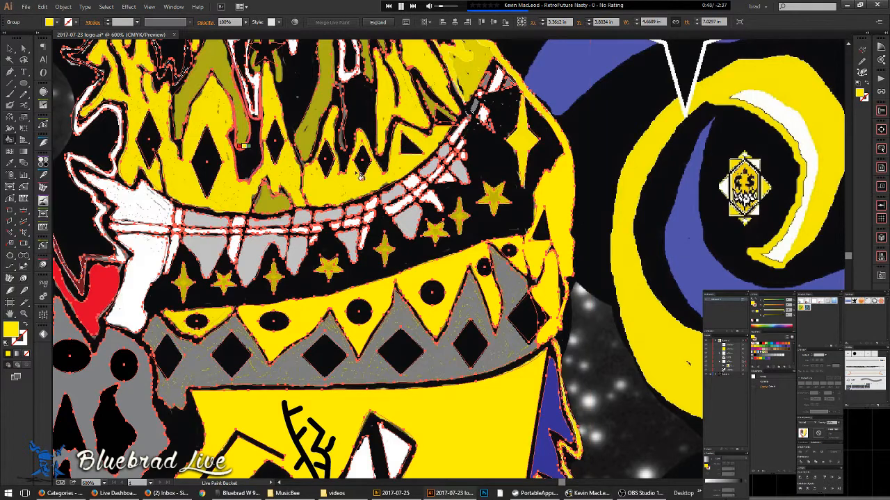
click(571, 184)
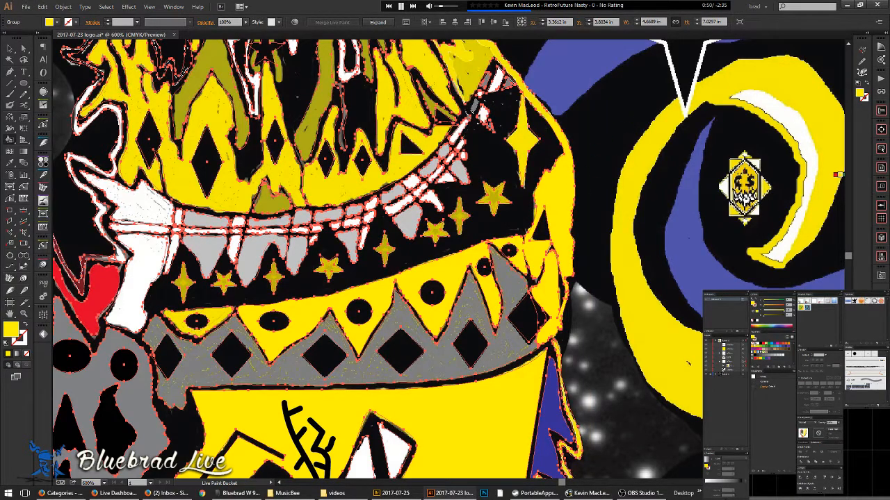
key(slash)
click(560, 200)
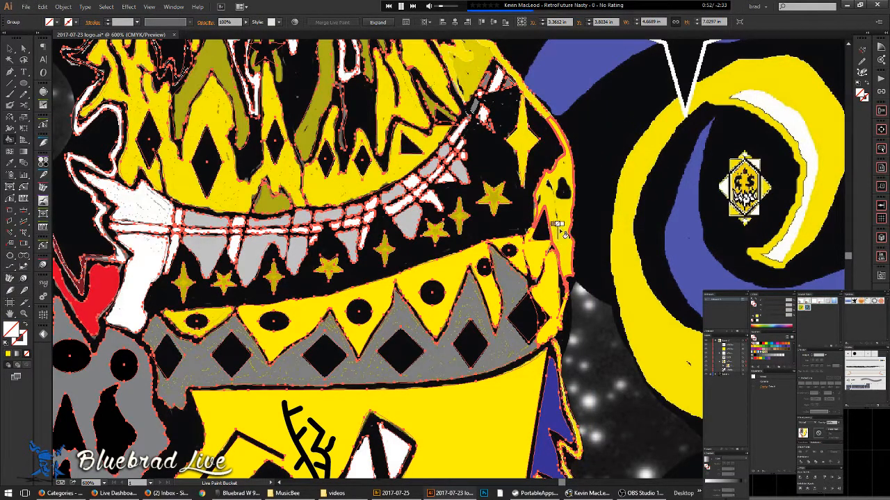
key(p)
key(n)
scroll(555, 185, up, 3)
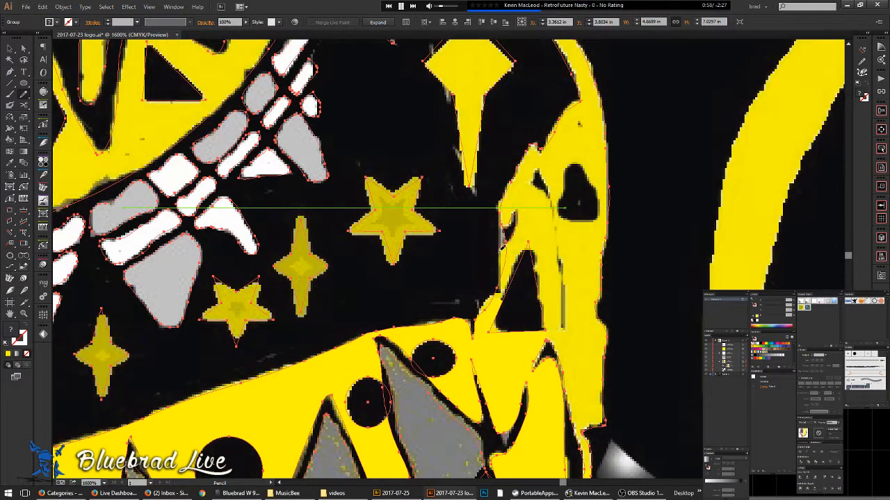
- Deselect everything and draw a freehand pencil path along the helmet's right edge
drag(552, 236, 391, 290)
key(ctrl+shift+a)
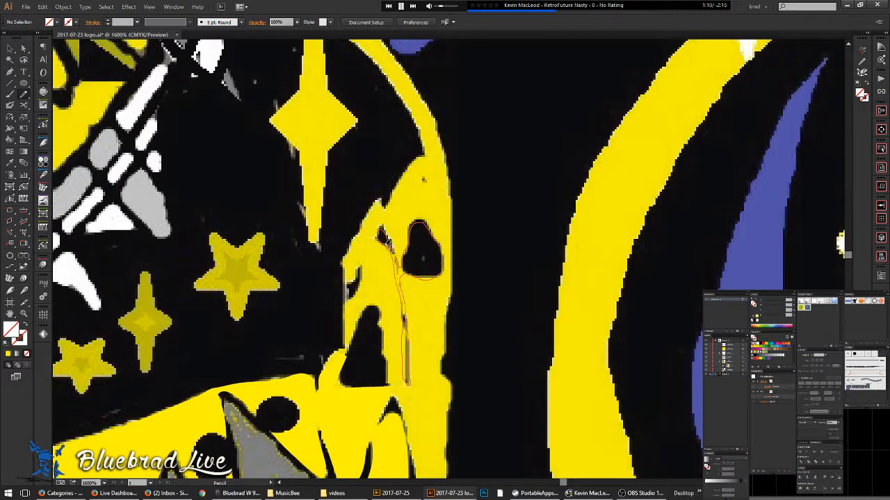
drag(389, 243, 389, 246)
drag(417, 356, 425, 171)
- Select all the artwork and group it together with Ctrl+G
key(v)
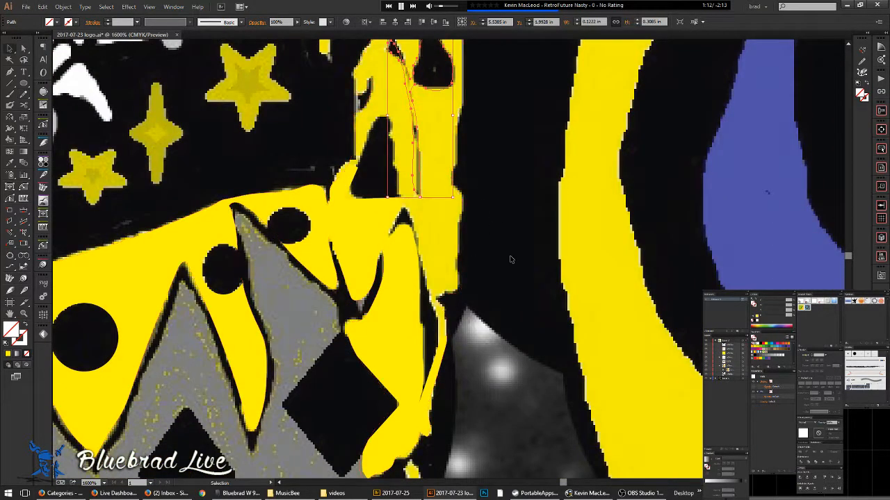
key(ctrl+a)
scroll(421, 112, down, 3)
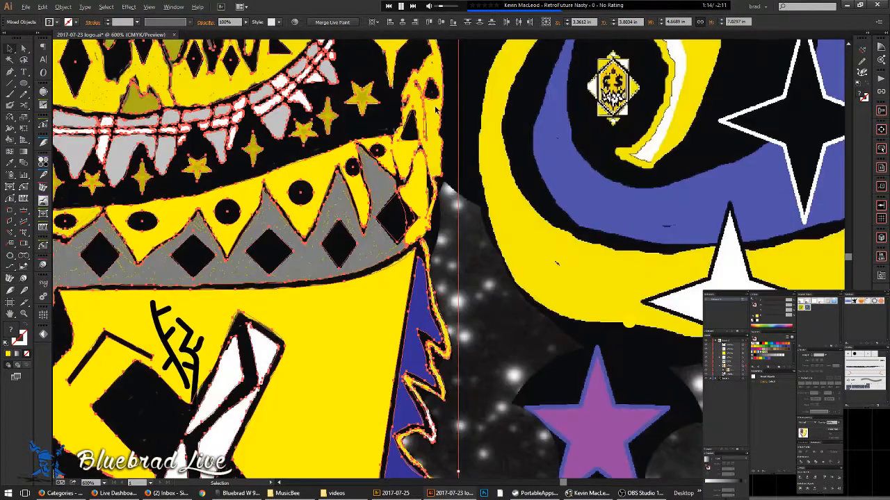
key(ctrl+g)
drag(456, 123, 612, 292)
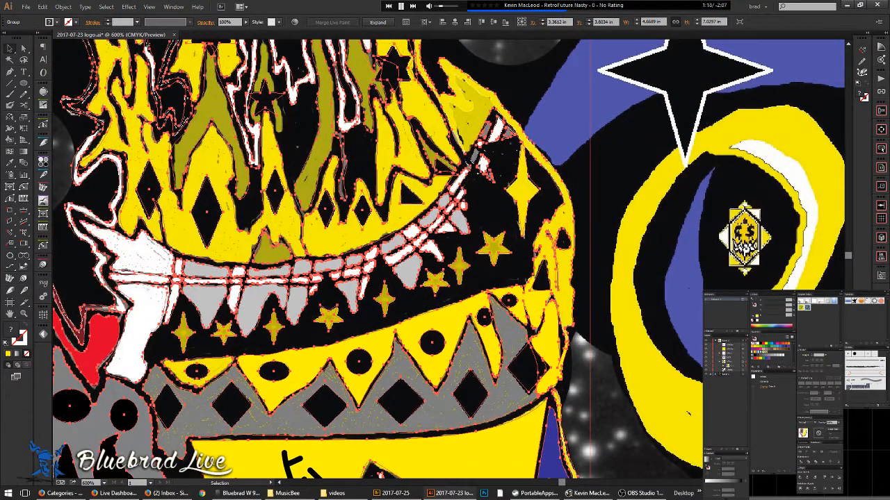
scroll(555, 147, down, 1)
drag(555, 147, 531, 270)
- Sample yellow and fill the olive region at the helmet top and its right-side neighbours
key(k)
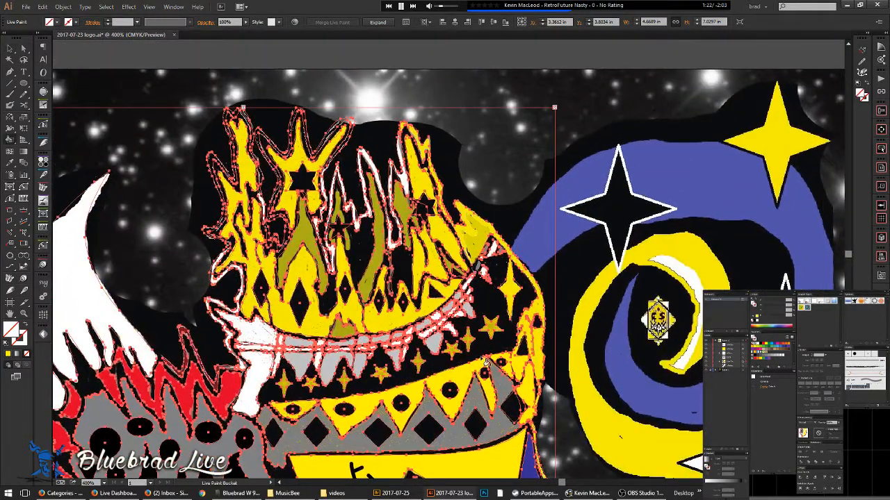
scroll(482, 363, up, 2)
alt+click(484, 365)
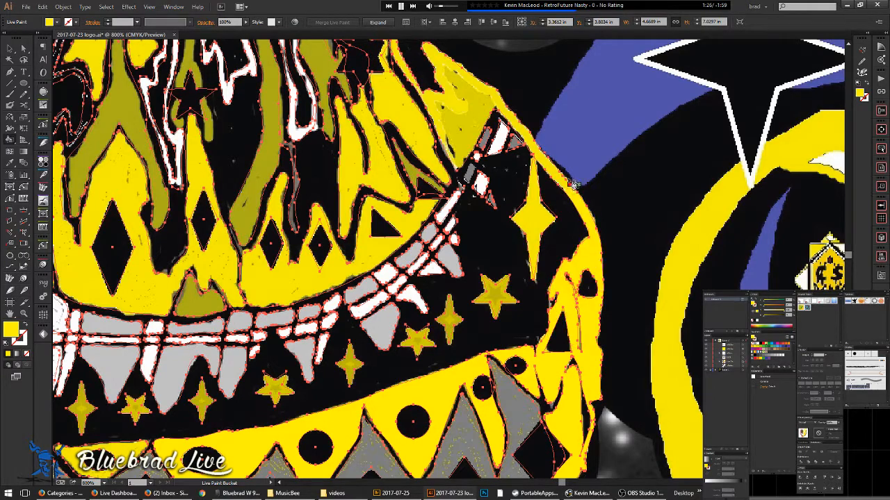
click(478, 94)
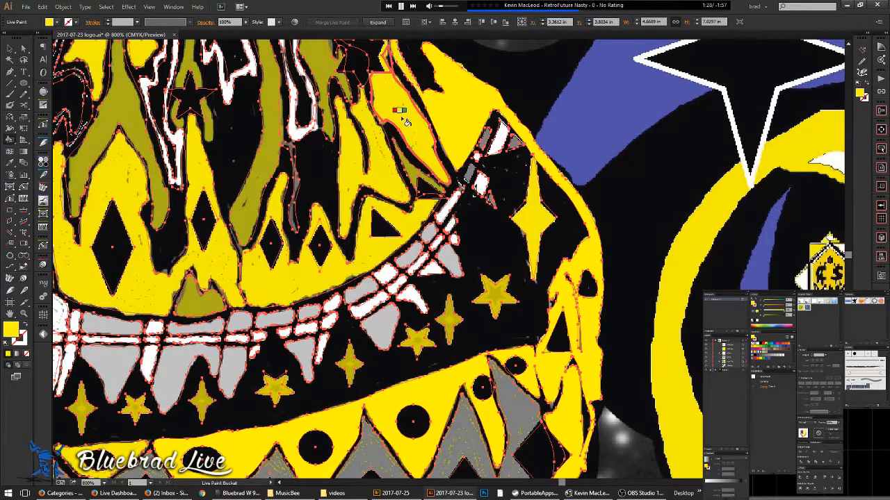
drag(461, 115, 600, 336)
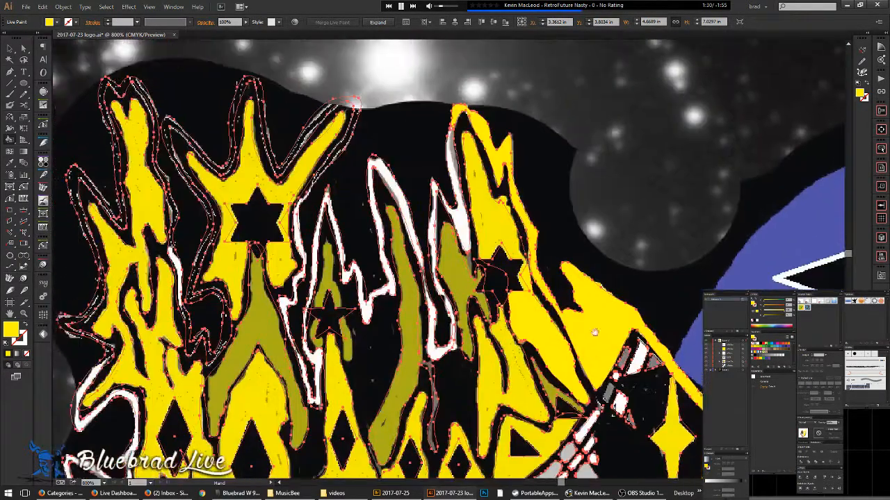
click(490, 220)
click(462, 287)
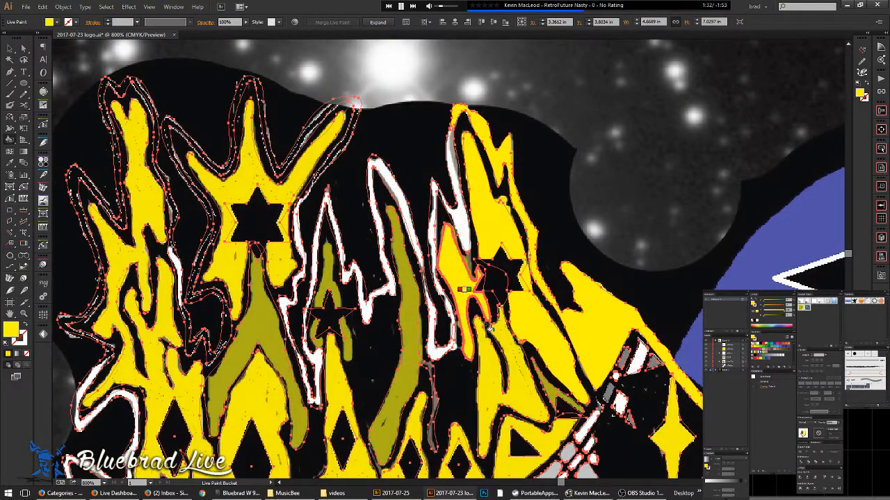
- Fill the remaining olive patches, the black gap by the zigzag, and the large olive flame yellow
click(411, 371)
mouse_move(417, 451)
mouse_down()
mouse_move(505, 315)
mouse_move(534, 213)
mouse_up()
click(492, 263)
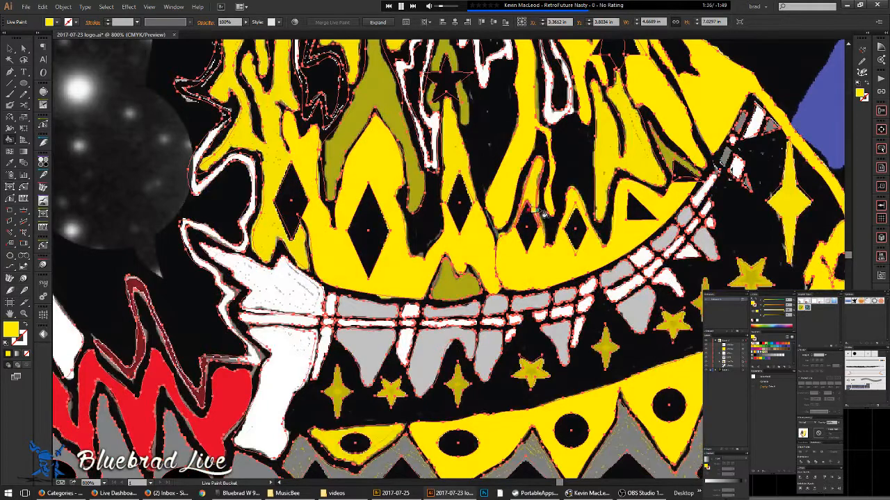
click(490, 278)
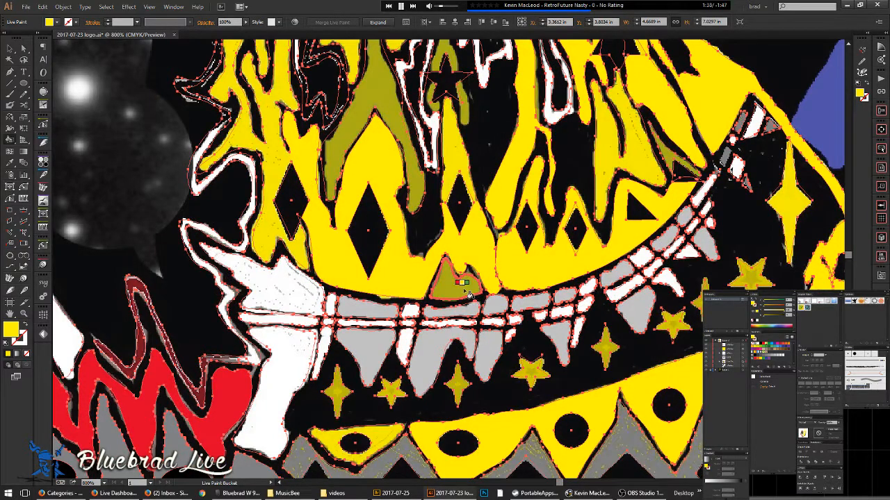
click(406, 105)
drag(407, 104, 416, 278)
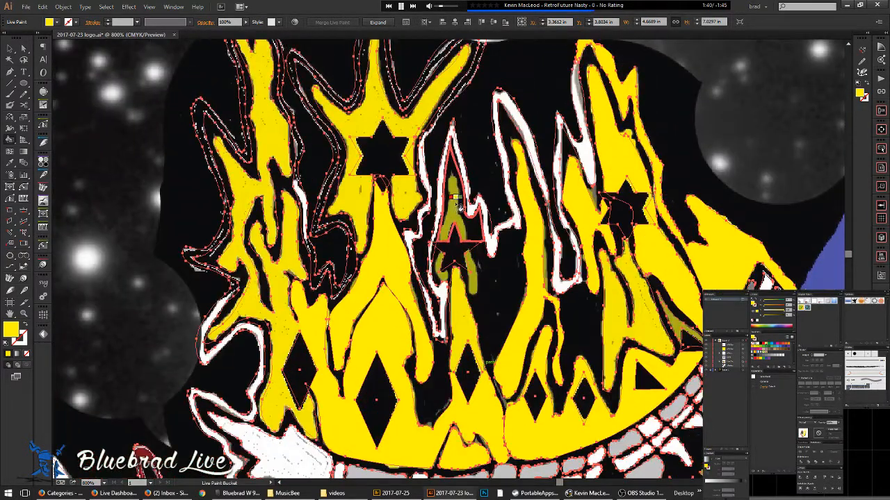
- Trace a closed pencil outline around the olive fork-shaped flame under the middle star
scroll(465, 205, up, 1)
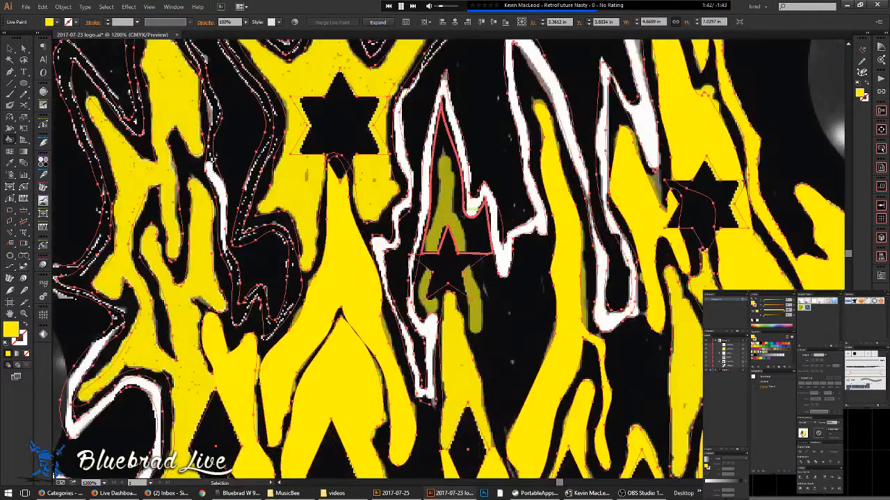
key(ctrl+y)
key(ctrl+y)
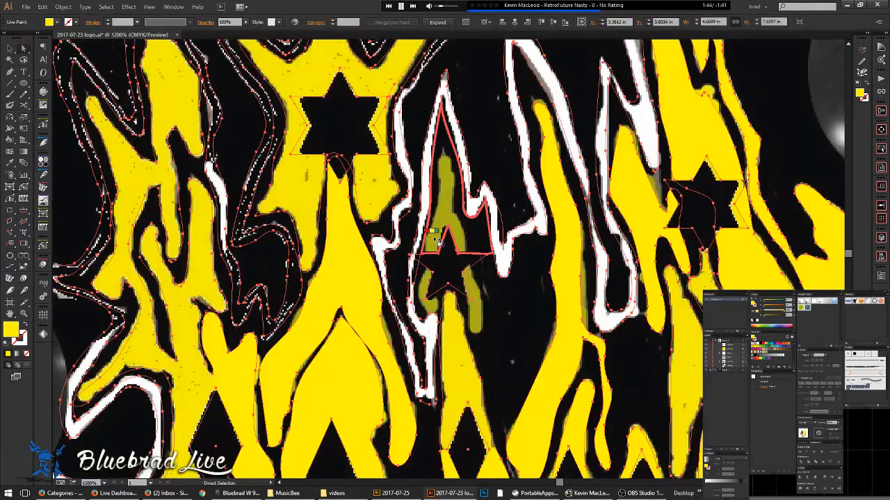
scroll(433, 286, up, 2)
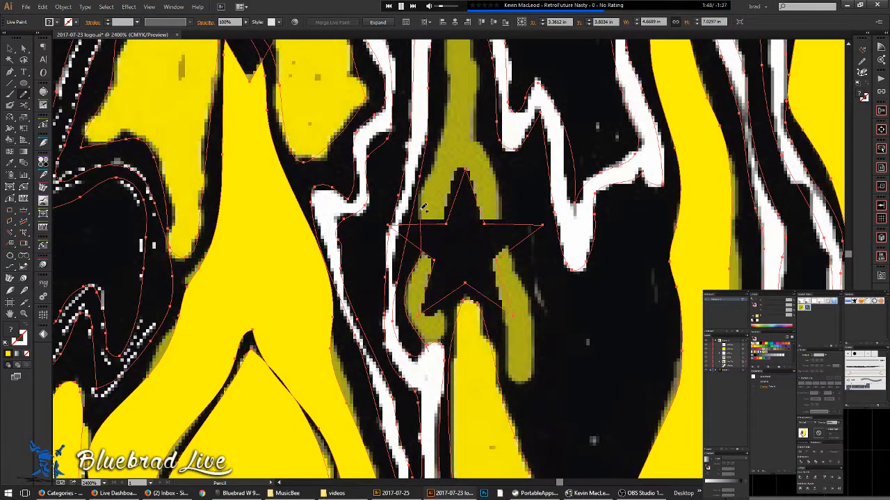
drag(448, 48, 464, 138)
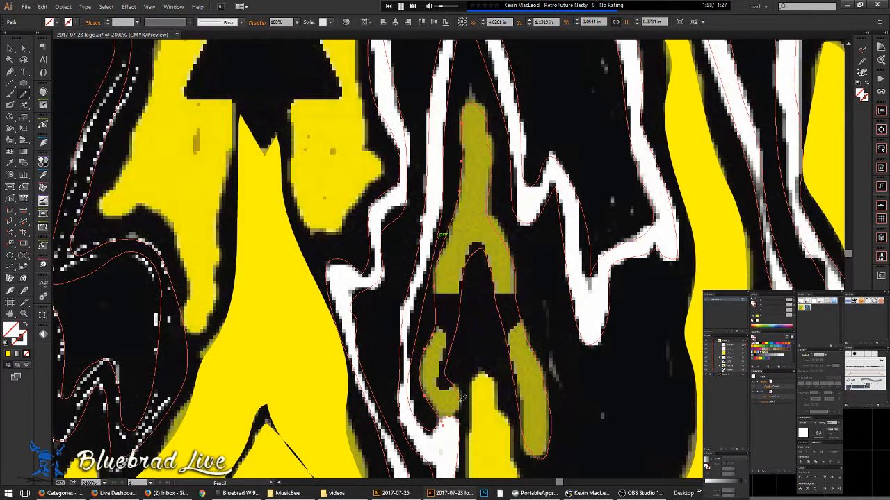
drag(447, 422, 450, 418)
- Switch to the Selection tool, clear the selection, and select all the artwork
scroll(473, 351, down, 3)
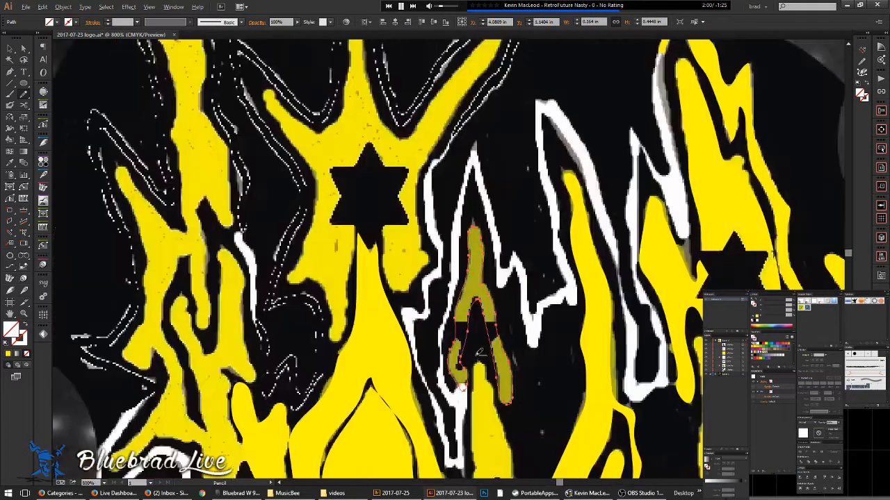
drag(496, 302, 477, 356)
key(v)
key(ctrl+shift+a)
scroll(477, 357, down, 2)
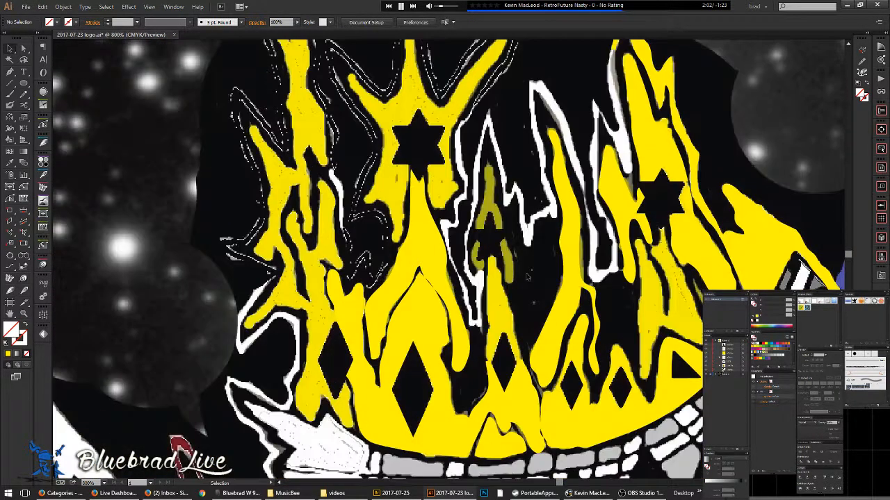
key(ctrl+a)
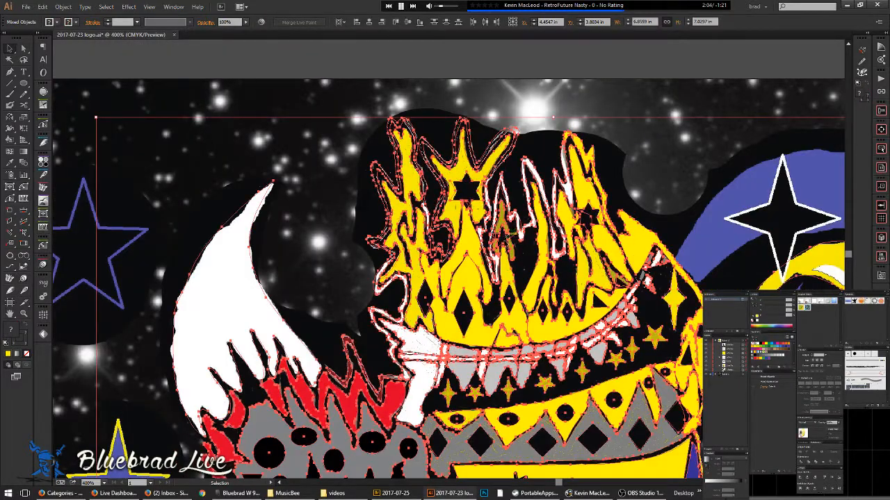
key(k)
scroll(299, 323, up, 1)
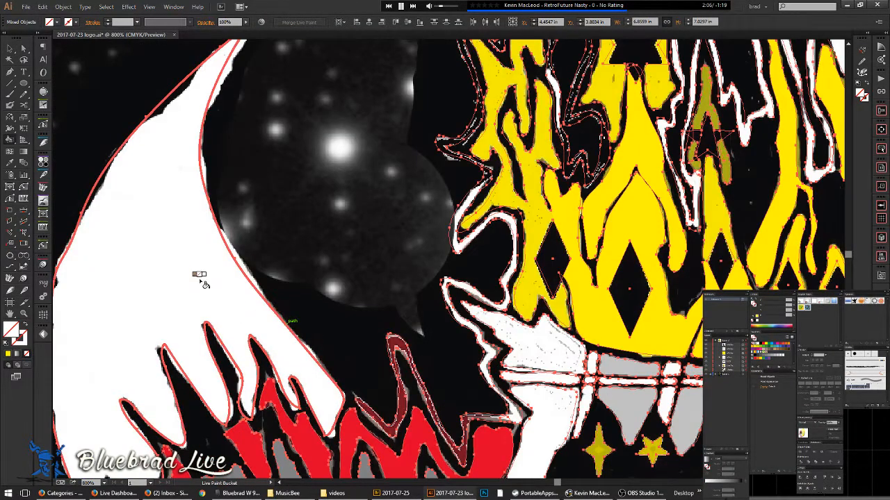
key(Right)
key(Right)
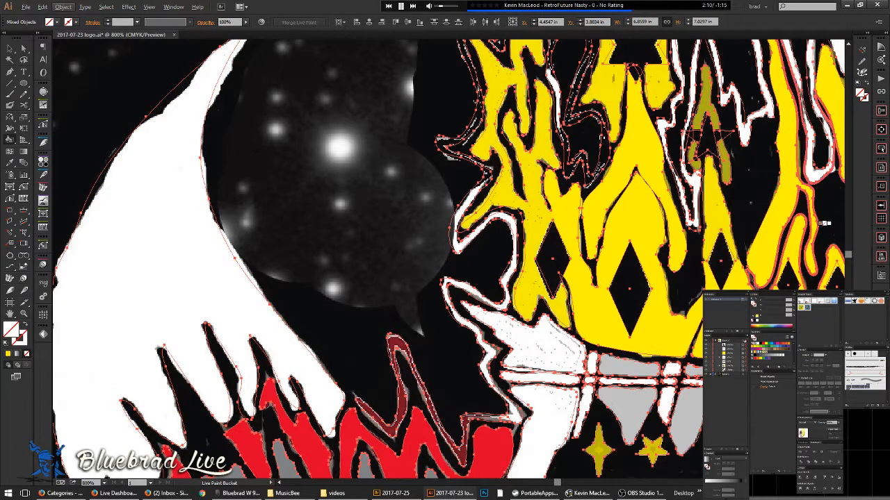
key(Escape)
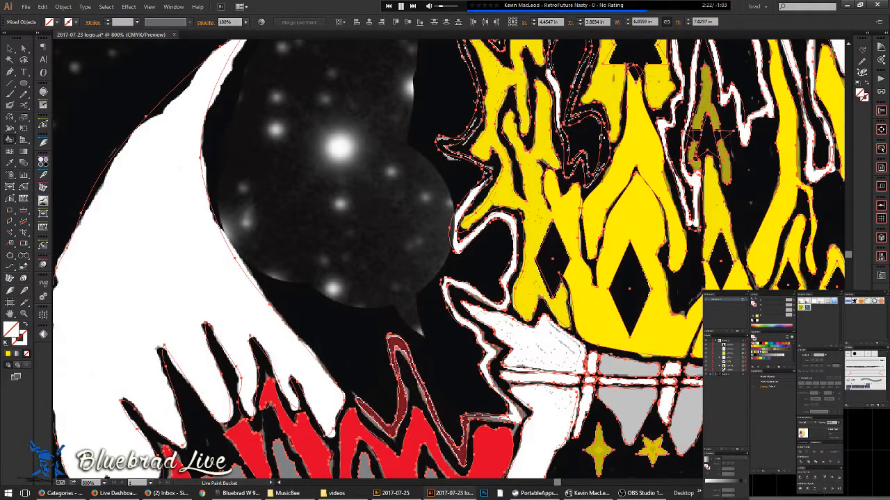
drag(685, 407, 124, 353)
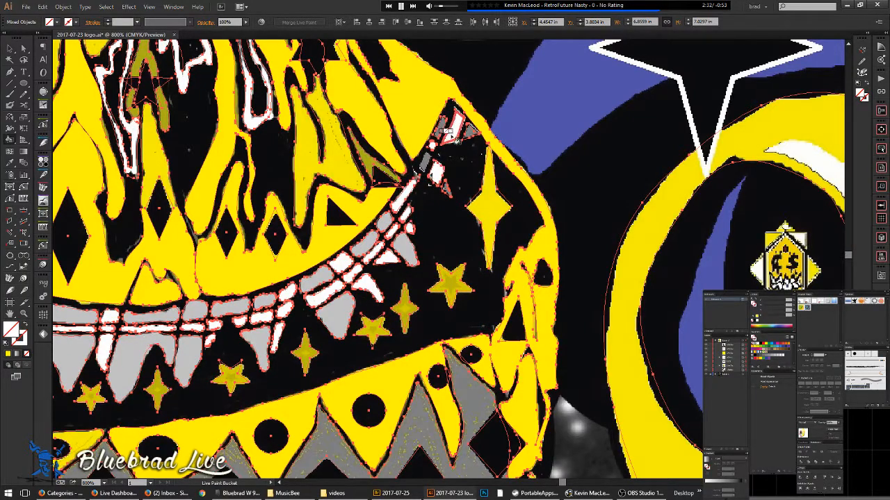
- Deselect all and turn on Dim Images in Layer 1's options
key(ctrl+shift+a)
double_click(734, 376)
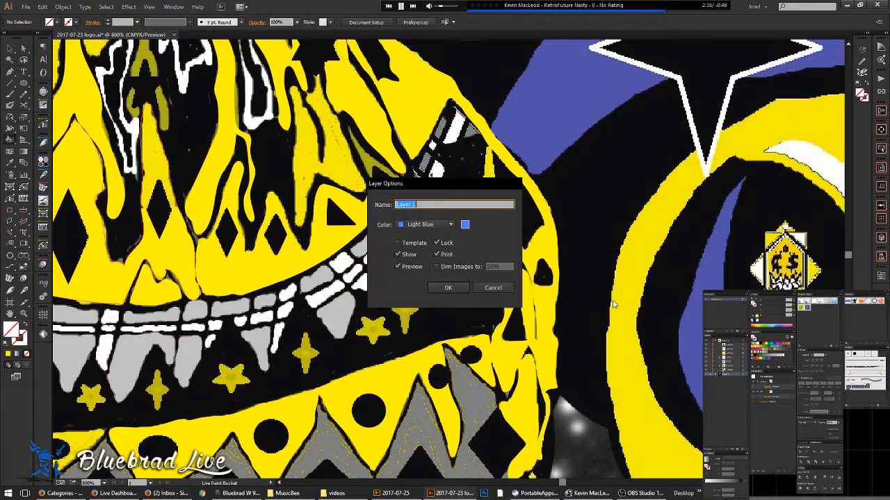
click(437, 267)
click(448, 288)
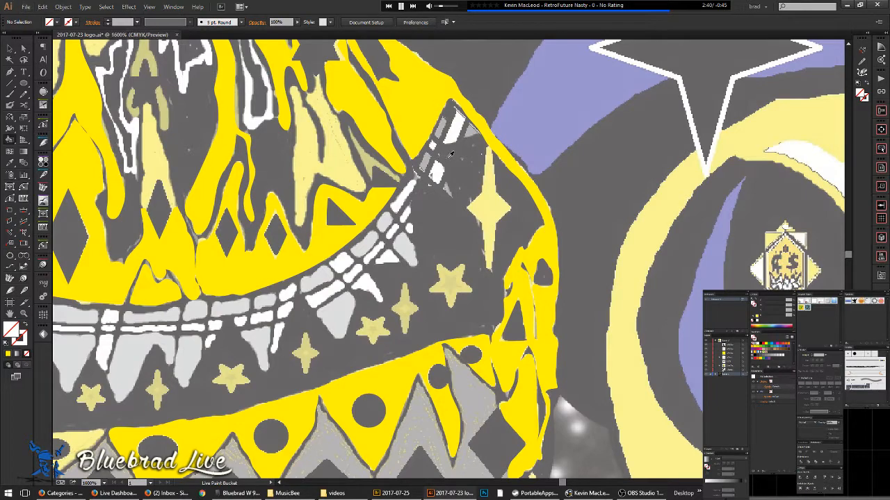
- Set the fill colour to white and paint the first small jaw bone white
scroll(450, 157, up, 3)
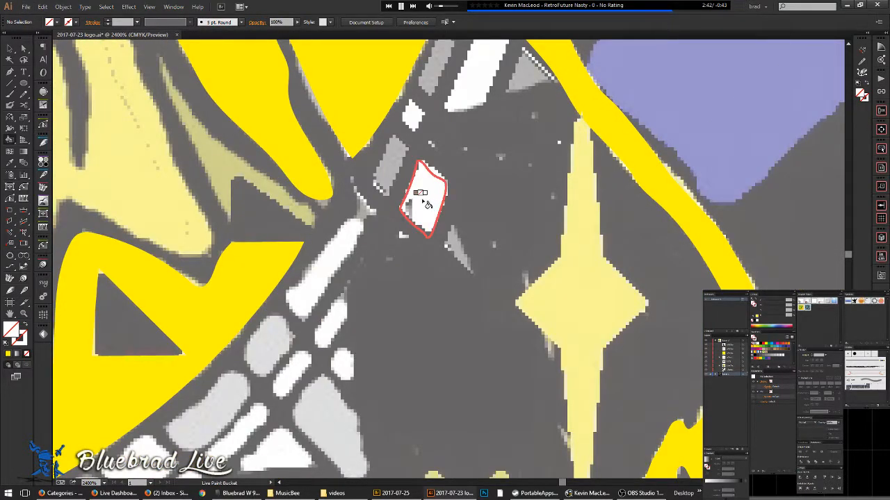
key(Right)
click(418, 222)
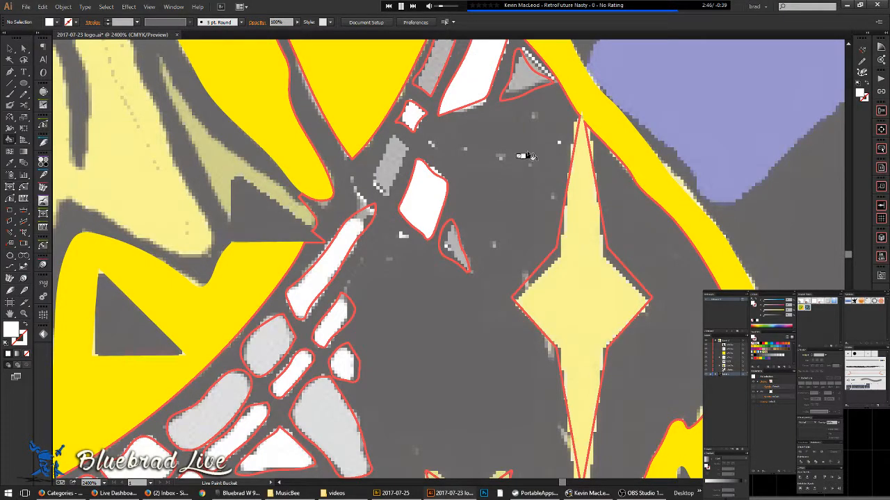
scroll(528, 158, down, 1)
drag(456, 326, 607, 73)
drag(539, 283, 743, 211)
drag(456, 332, 346, 400)
- Paint the remaining jaw bone pieces and the triangle below them white
click(566, 147)
click(534, 125)
click(492, 157)
click(581, 88)
click(604, 96)
click(516, 105)
click(394, 195)
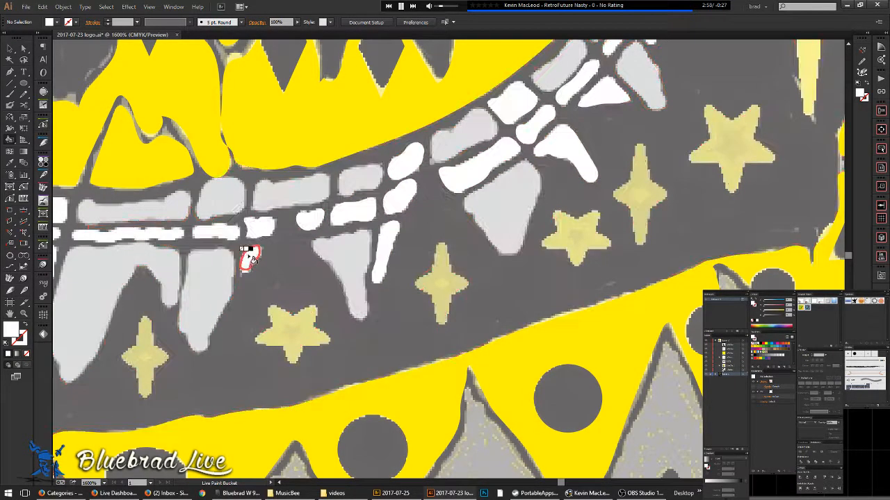
- Sample the grey from the artwork and fill the teeth and upper bones dark grey
scroll(336, 363, down, 2)
mouse_move(422, 338)
mouse_down()
mouse_move(567, 271)
mouse_move(615, 226)
mouse_up()
drag(445, 310, 487, 292)
alt+click(307, 359)
drag(576, 183, 341, 270)
scroll(432, 206, up, 1)
click(383, 210)
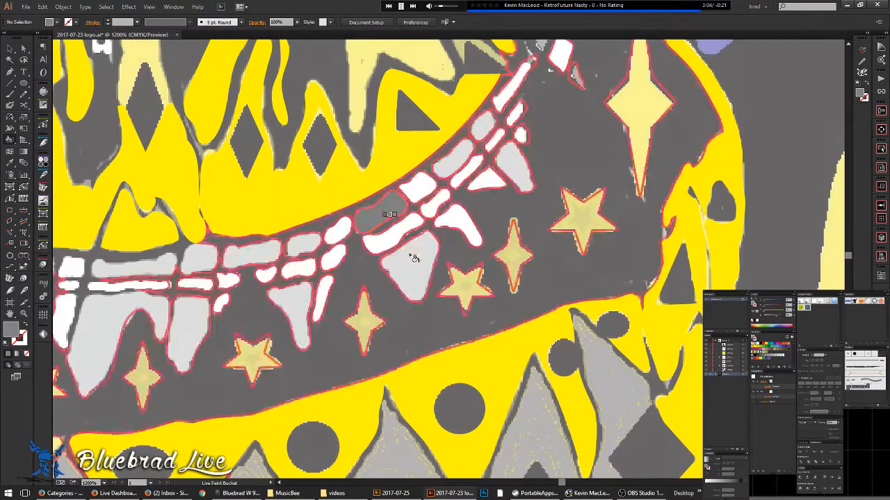
click(422, 253)
click(460, 231)
click(461, 160)
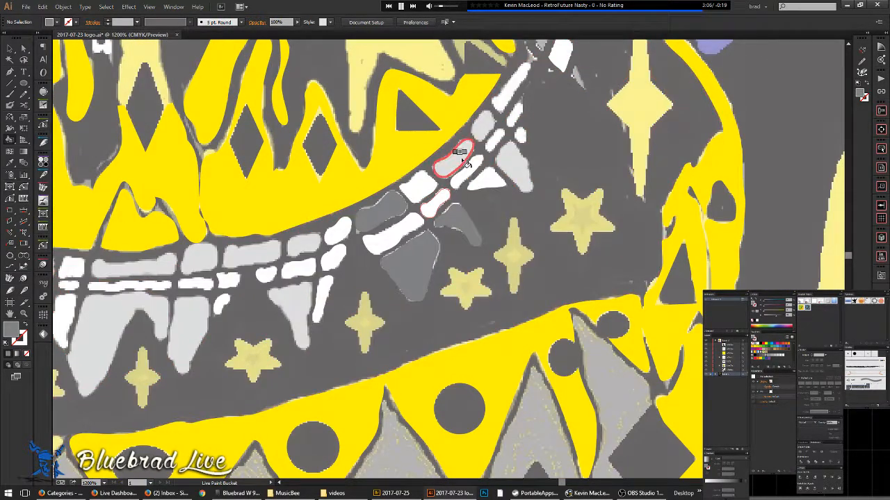
click(518, 78)
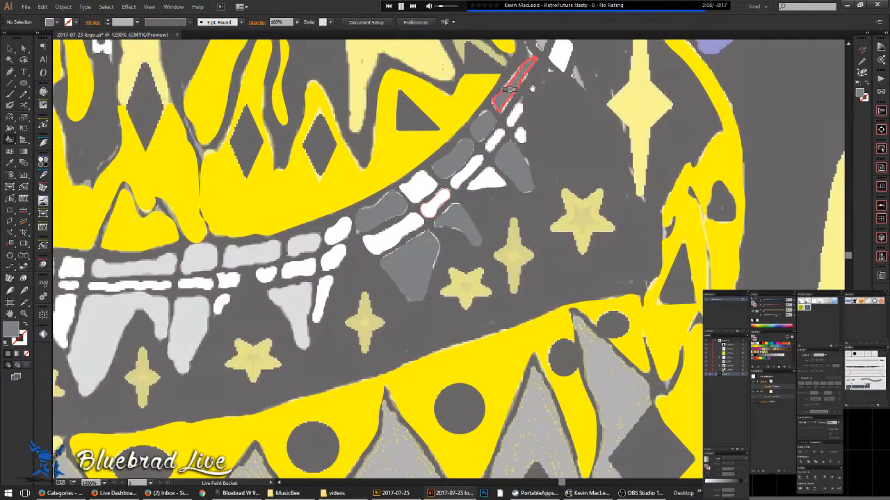
drag(518, 78, 475, 207)
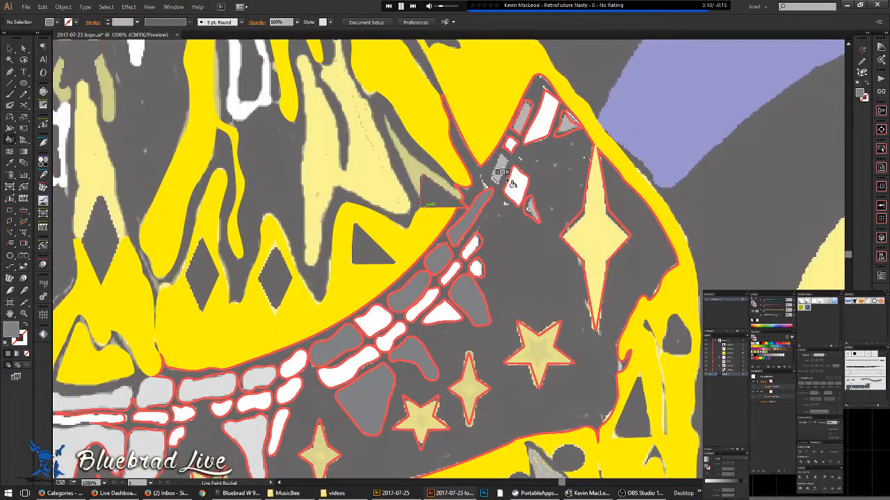
- Inspect the separate grey bone shape, then select everything and Make Live Paint (Alt+Ctrl+X)
key(ctrl+y)
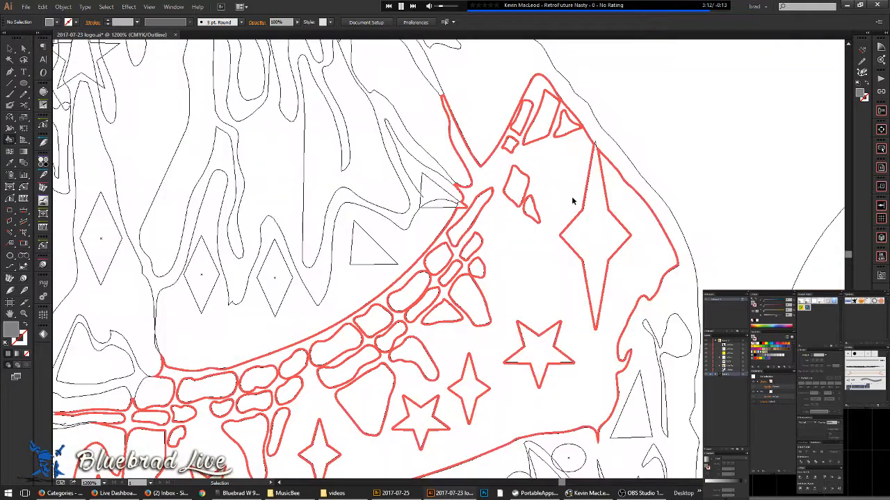
key(ctrl+y)
scroll(502, 165, up, 3)
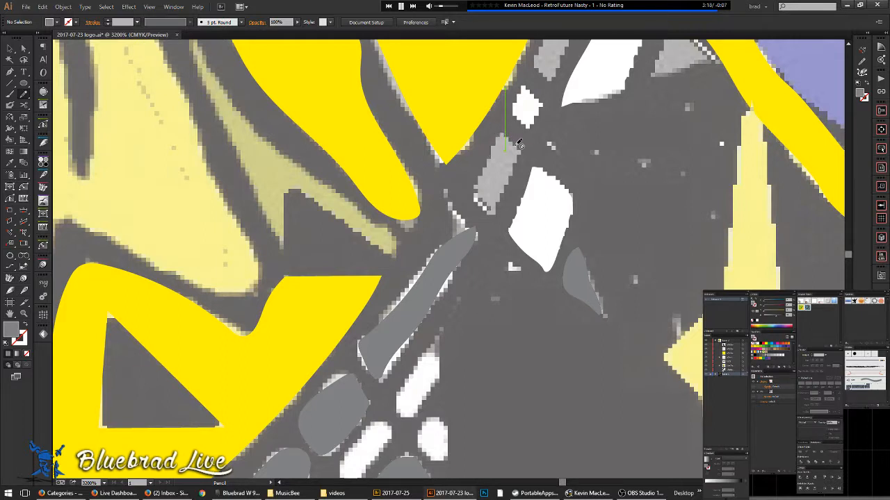
click(560, 183)
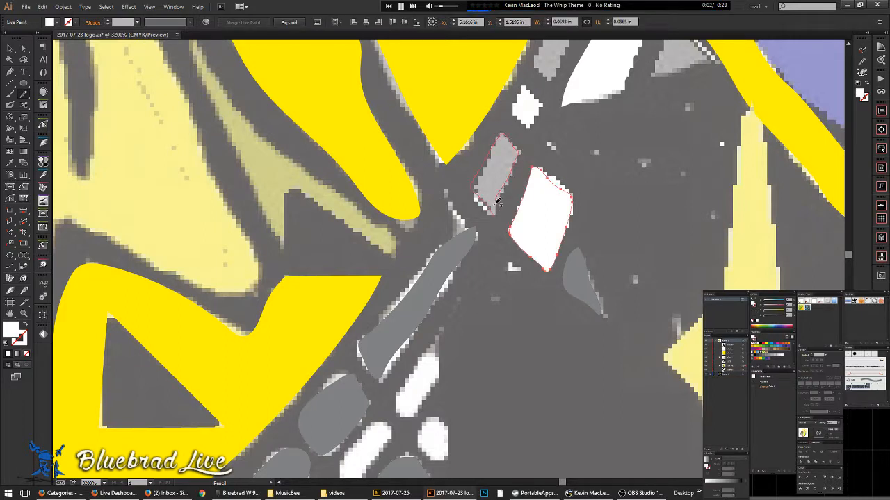
click(508, 171)
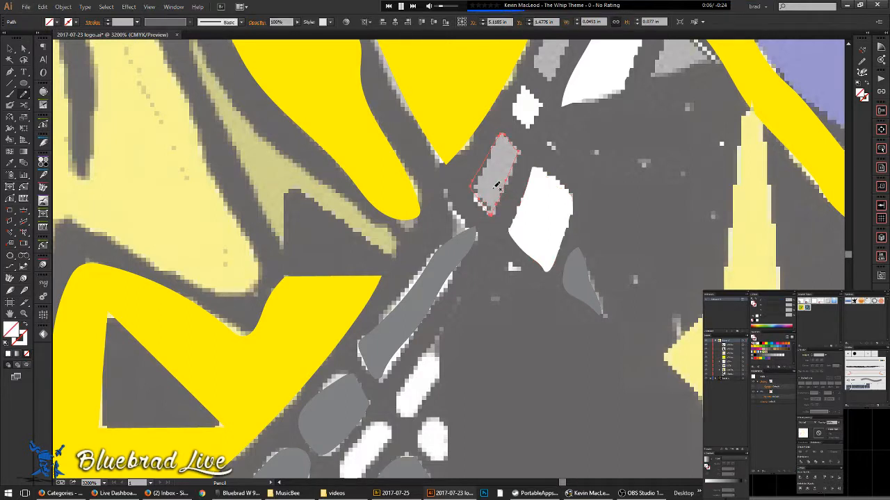
key(ctrl+a)
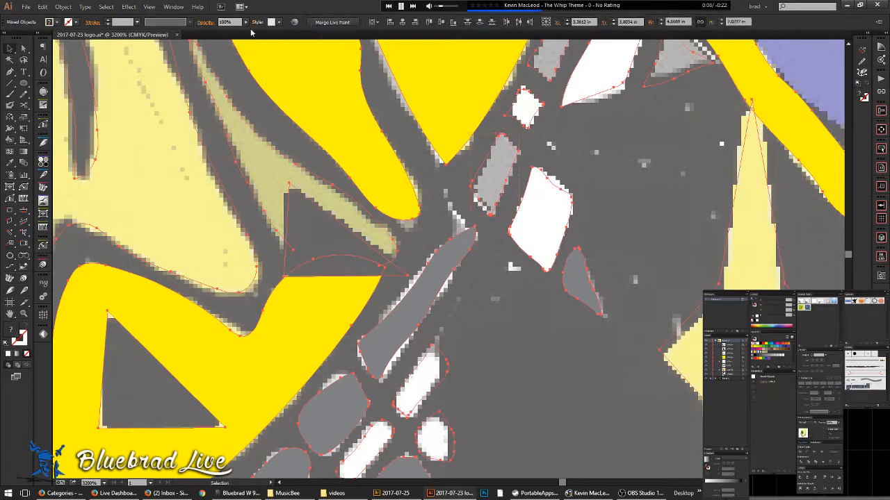
key(ctrl+alt+x)
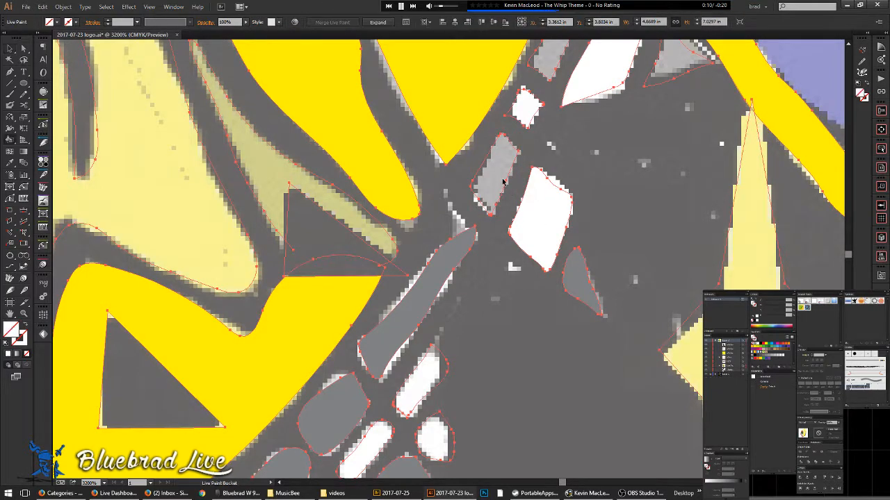
- Fill the grey shape solid grey and the four pale crown regions yellow
click(513, 182)
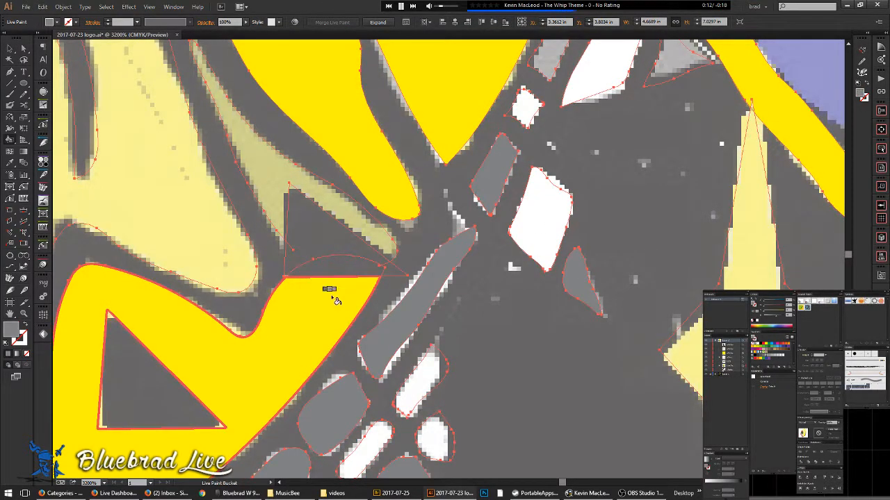
alt+click(299, 219)
click(269, 176)
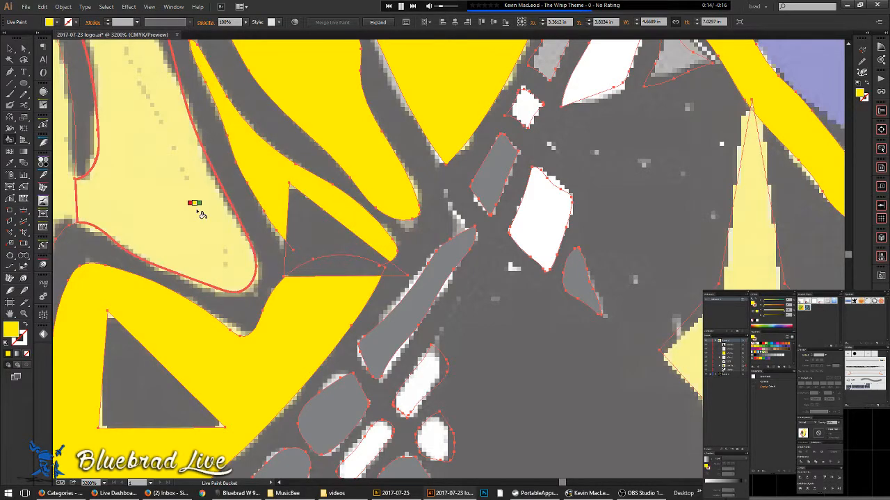
click(200, 214)
scroll(299, 245, down, 3)
drag(337, 283, 431, 302)
click(411, 266)
drag(404, 190, 494, 298)
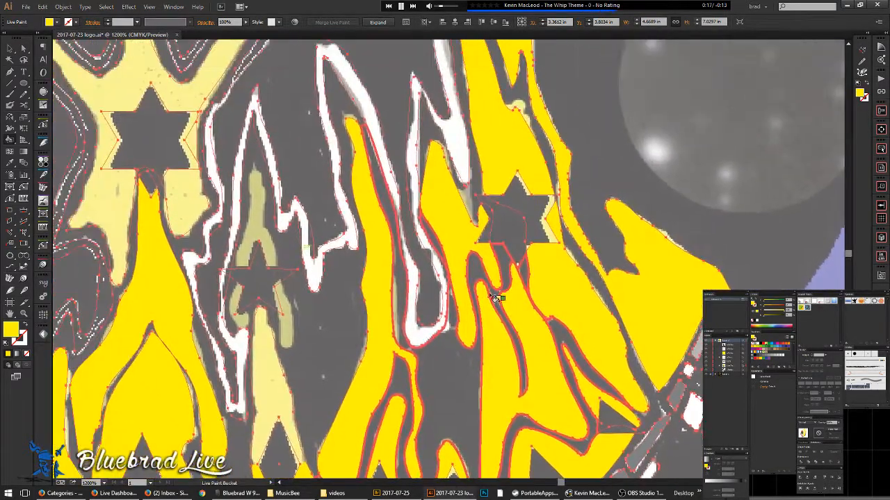
- Switch the fill to white and paint the two wavy flame outline strips white
alt+click(699, 398)
click(336, 229)
drag(298, 306, 426, 302)
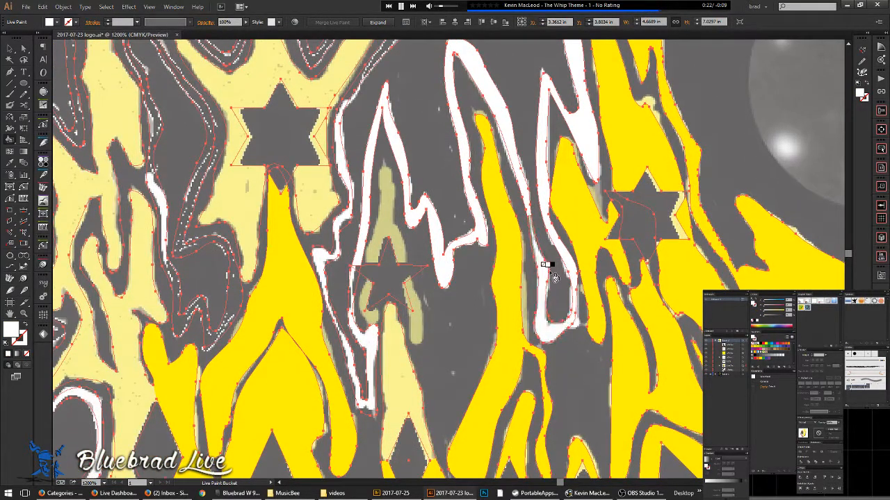
click(347, 181)
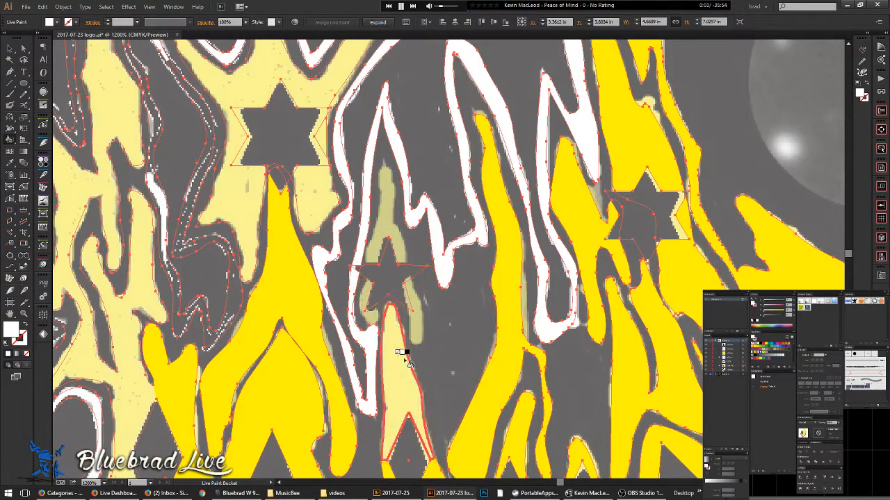
- Add the loose star object to the selection and merge it into the Live Paint group
key(alt+v)
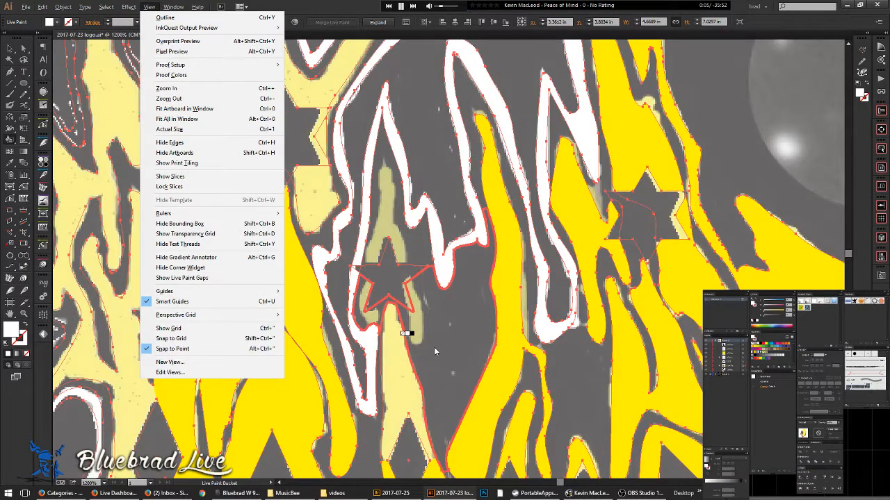
key(Escape)
key(v)
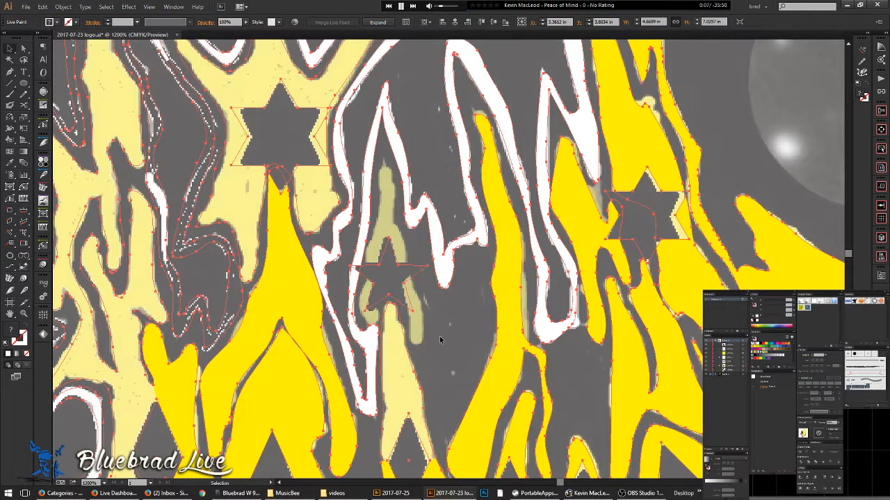
shift+click(330, 160)
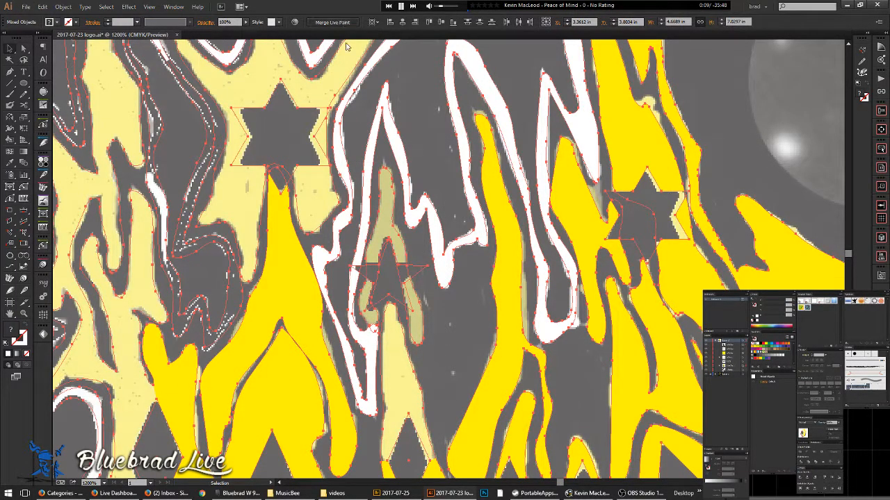
key(ctrl+alt+x)
key(k)
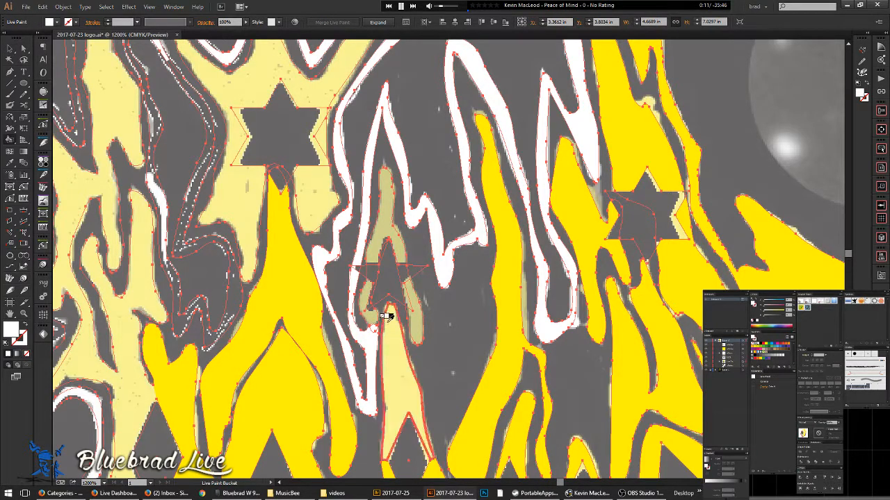
- Fill the tall flame under the star yellow, then paint the crown's tan inner flame regions green
click(397, 349)
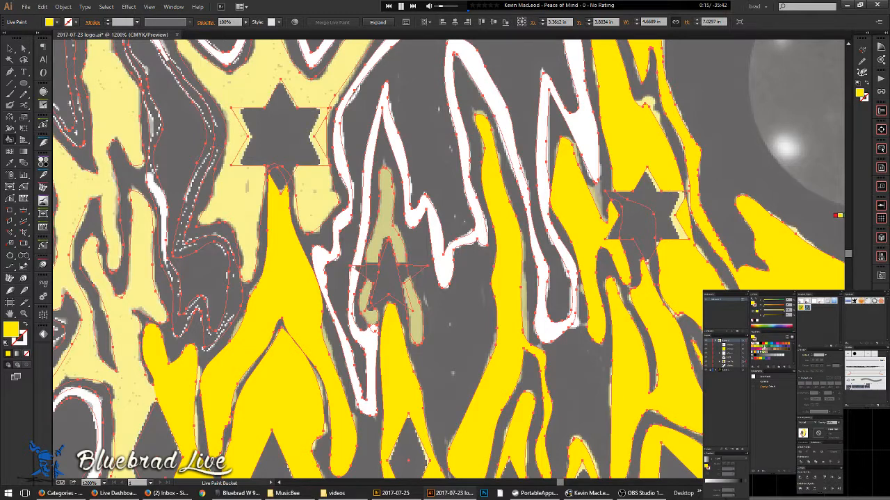
click(764, 348)
click(416, 306)
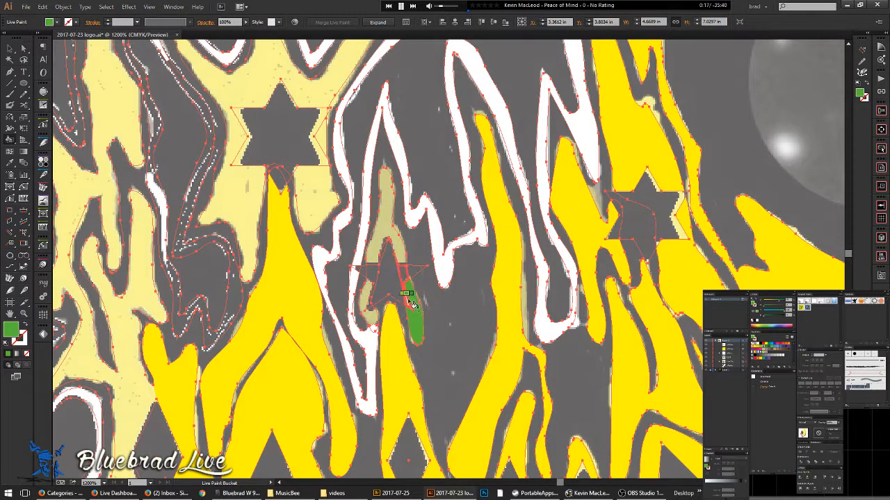
click(399, 243)
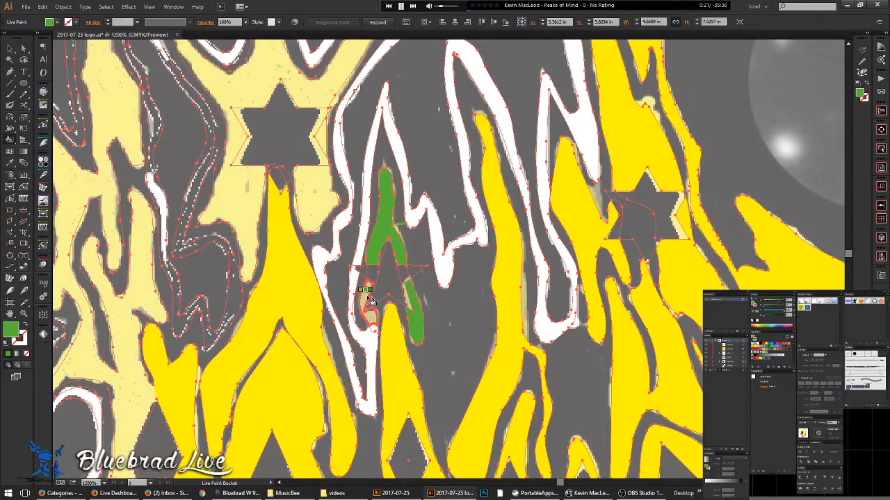
click(368, 300)
scroll(486, 285, down, 4)
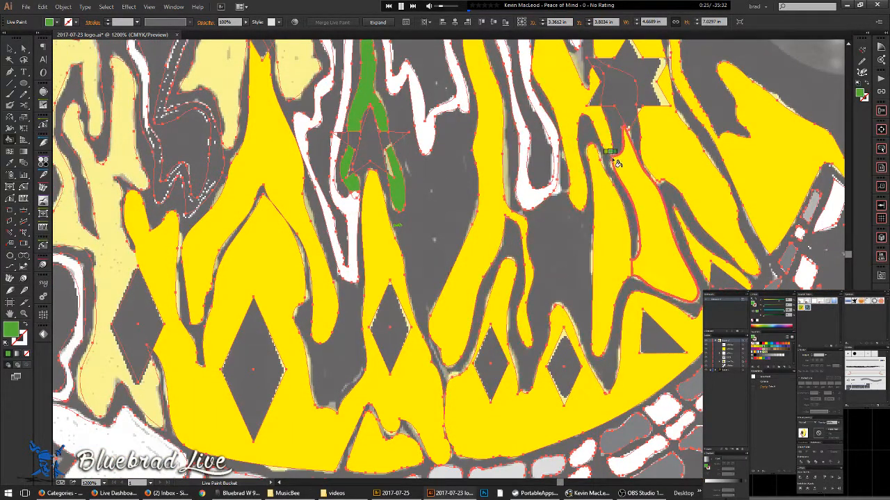
click(575, 99)
scroll(528, 195, down, 3)
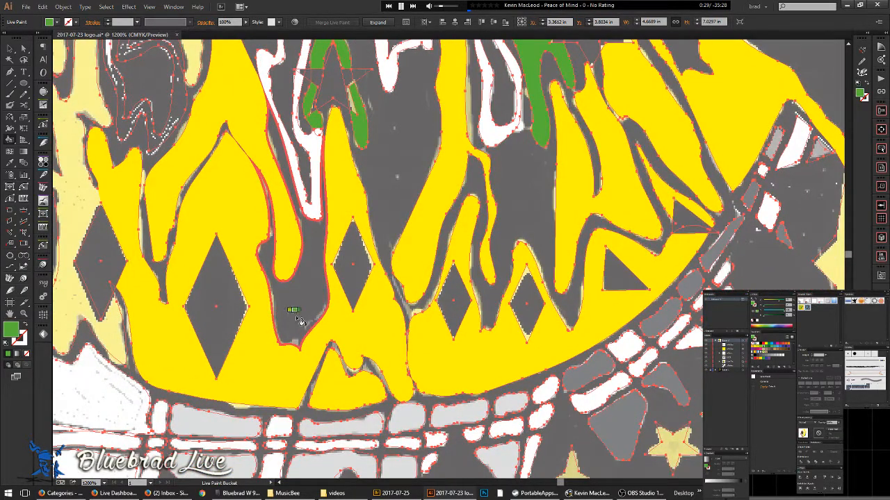
click(344, 385)
scroll(444, 336, up, 5)
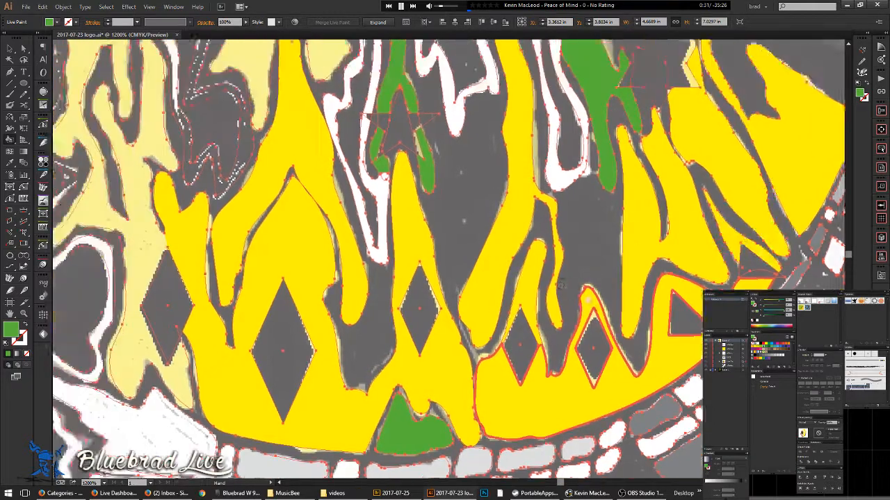
drag(414, 138, 391, 114)
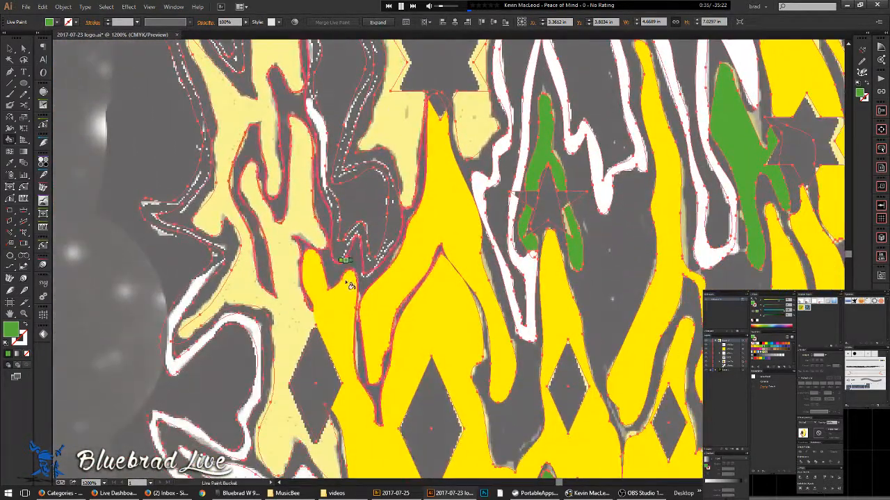
- Switch back to yellow and turn the crown's pale-yellow regions around the star bright yellow
alt+click(375, 302)
click(353, 277)
scroll(346, 253, down, 1)
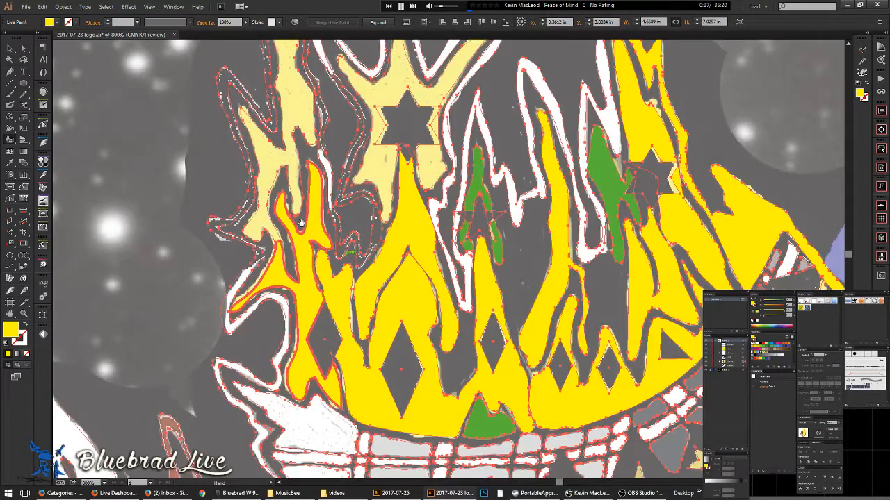
drag(308, 157, 319, 229)
click(312, 182)
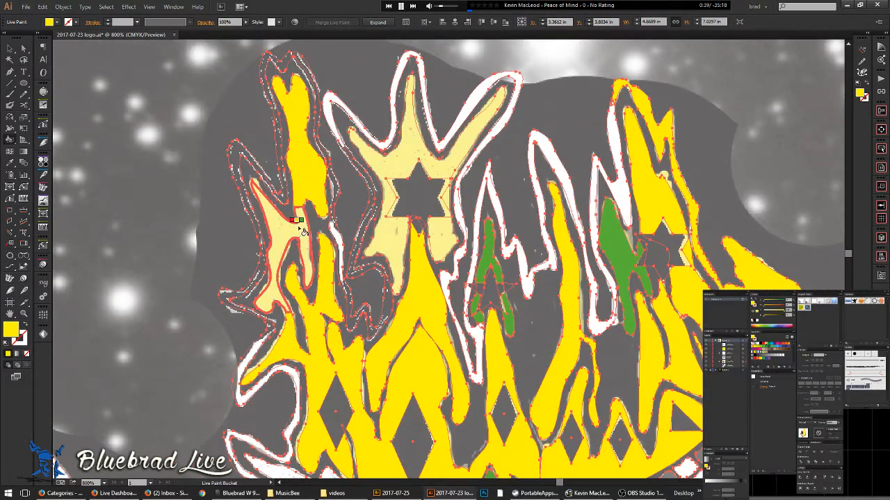
click(301, 229)
click(404, 145)
click(389, 239)
click(445, 240)
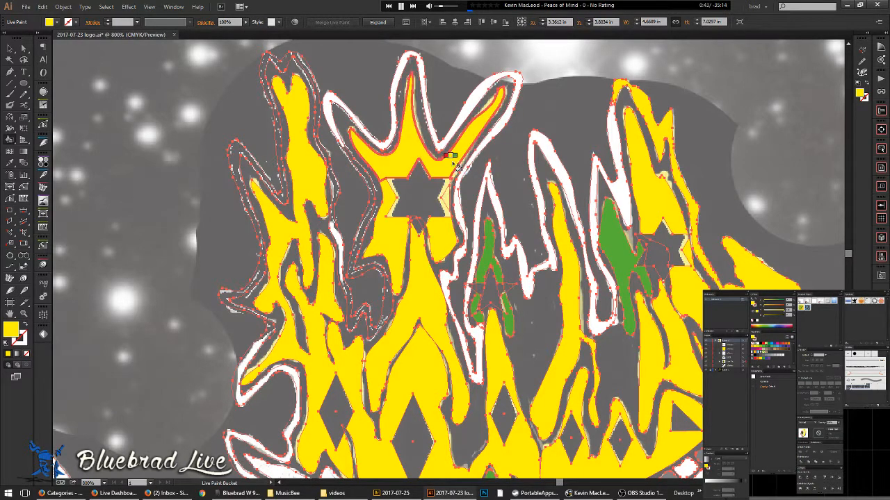
scroll(532, 212, right, 3)
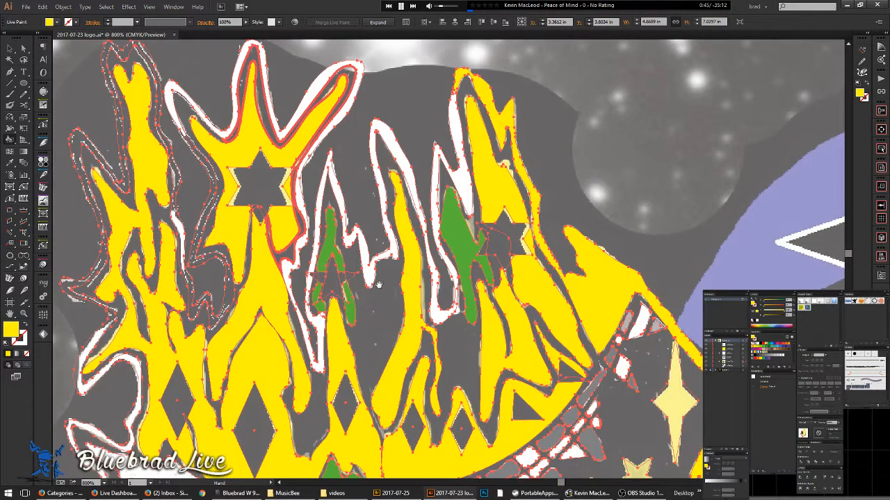
drag(401, 349, 549, 186)
drag(366, 286, 324, 89)
drag(589, 193, 542, 354)
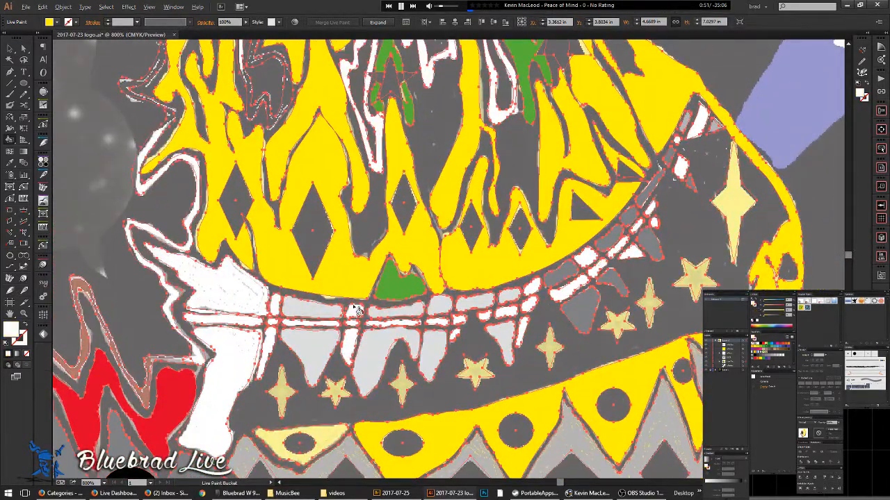
- Fill the textured area beside the teeth white and the zigzag flame outline band red
click(236, 319)
drag(244, 390, 352, 301)
scroll(382, 245, up, 2)
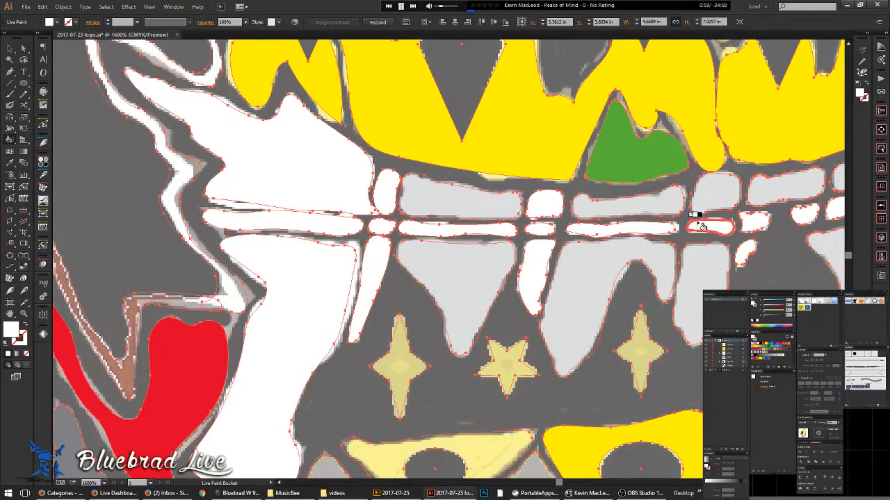
scroll(404, 264, down, 3)
drag(286, 299, 448, 224)
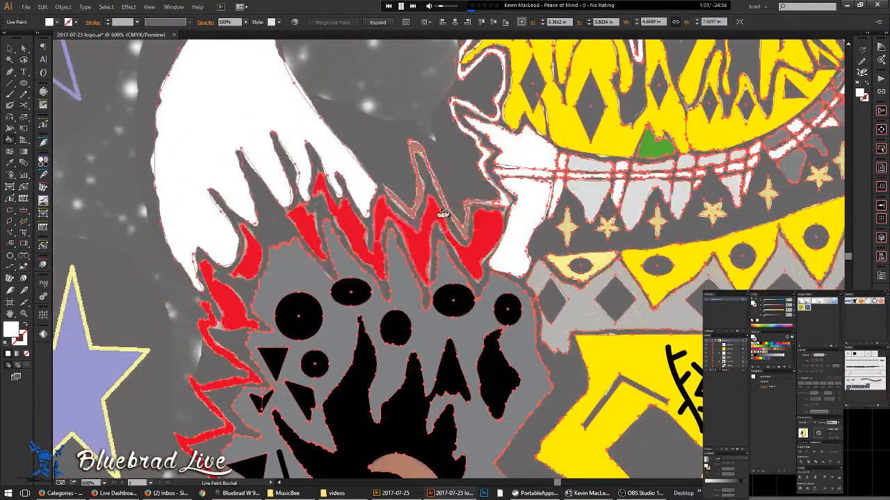
scroll(464, 178, up, 2)
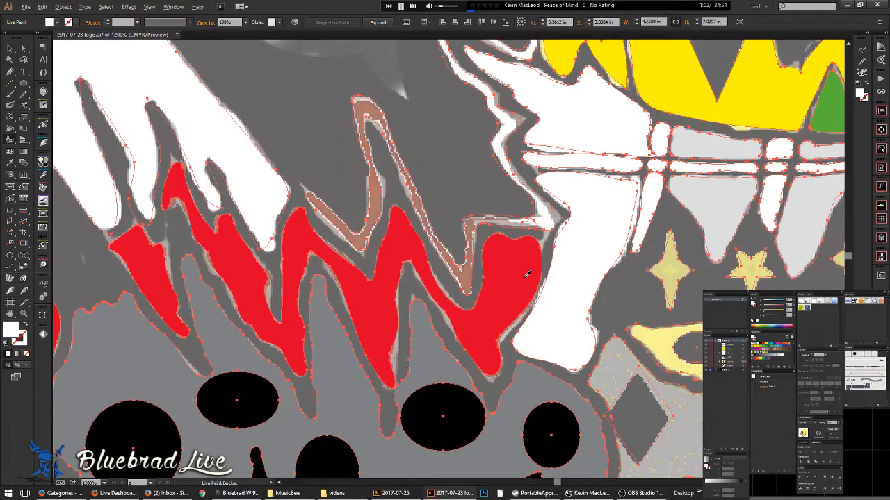
key(Right)
key(Right)
click(490, 221)
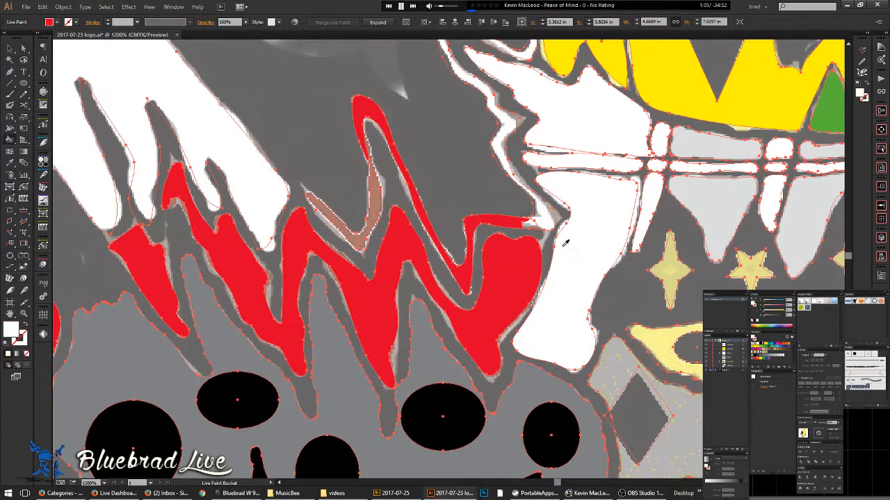
- Paint four more wavy flame outline strips near the flame tips white
click(535, 218)
drag(456, 93, 489, 226)
mouse_move(509, 137)
mouse_down()
mouse_move(487, 266)
mouse_move(453, 338)
mouse_up()
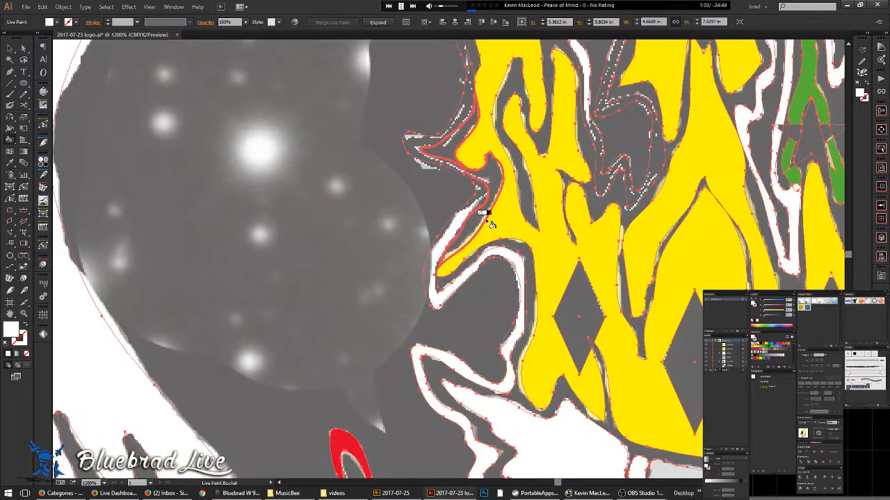
click(517, 258)
click(417, 151)
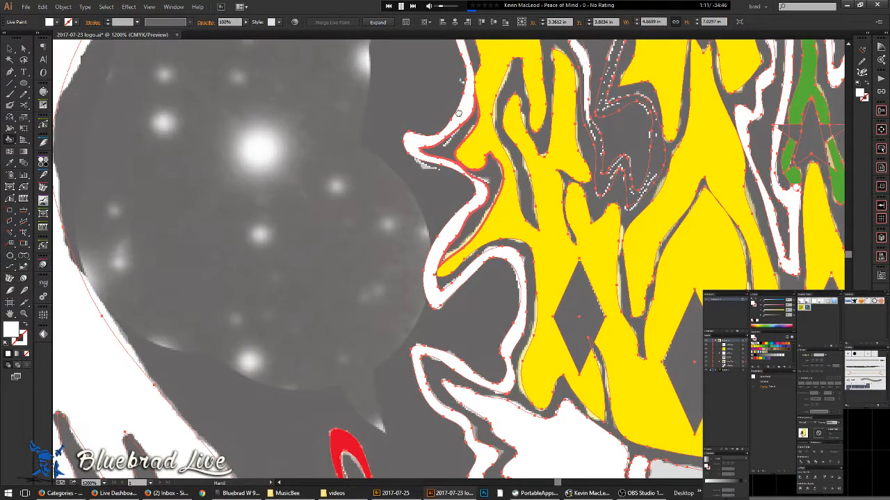
drag(476, 202, 429, 422)
drag(427, 150, 339, 288)
drag(371, 151, 305, 137)
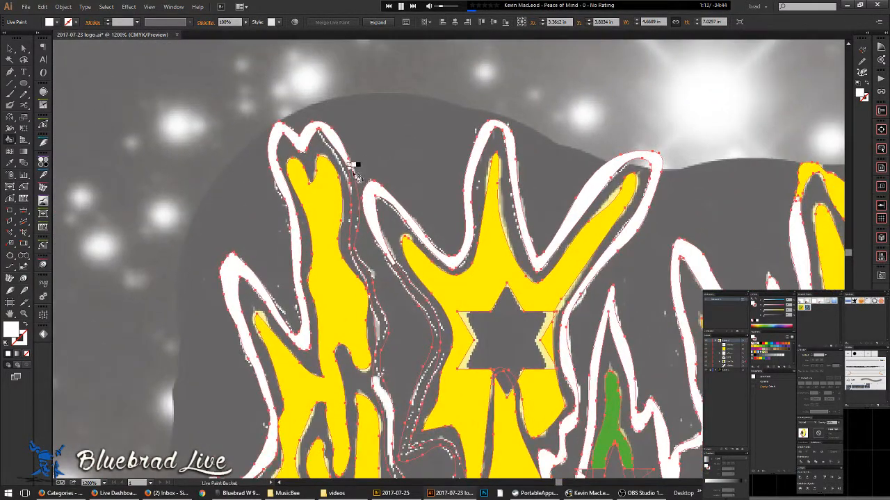
click(354, 180)
key(ctrl+minus)
key(ctrl+minus)
key(ctrl+minus)
key(ctrl+minus)
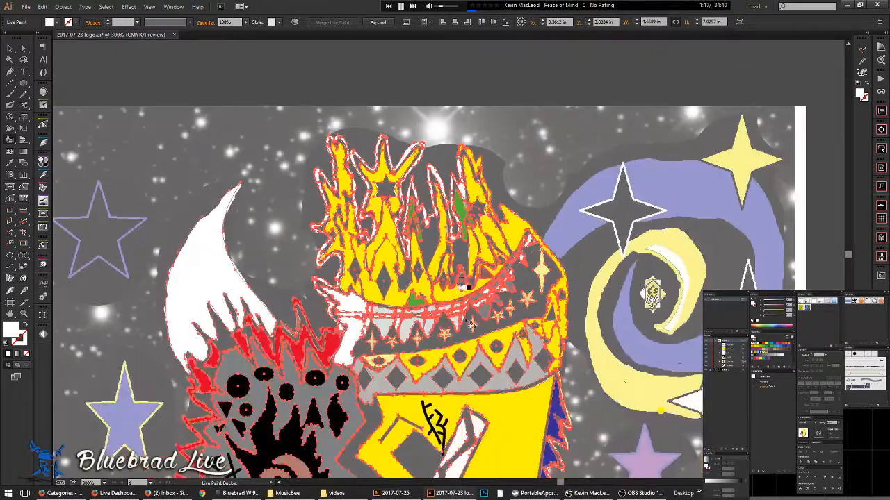
drag(469, 342, 480, 168)
scroll(396, 191, up, 1)
drag(407, 251, 381, 298)
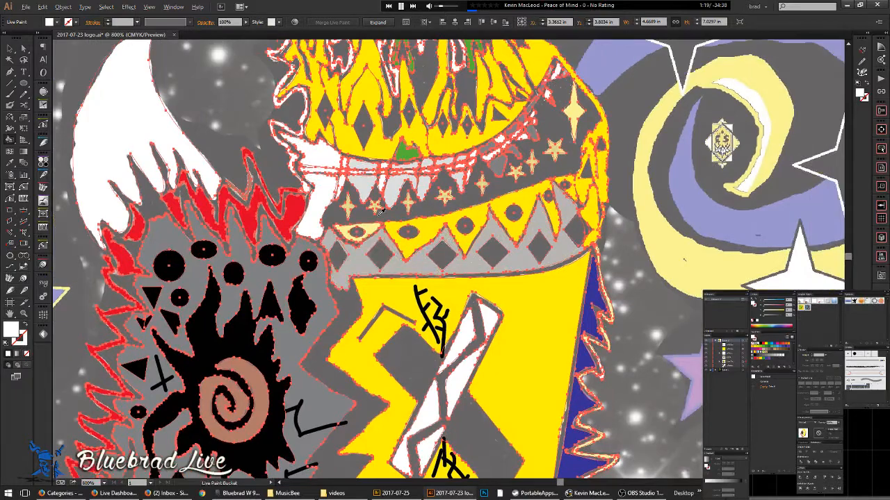
scroll(382, 292, up, 3)
- Fill the pale triangle and four headband stars bright yellow
alt+click(396, 217)
click(381, 255)
click(293, 187)
click(373, 186)
click(471, 178)
click(582, 160)
drag(614, 152, 417, 197)
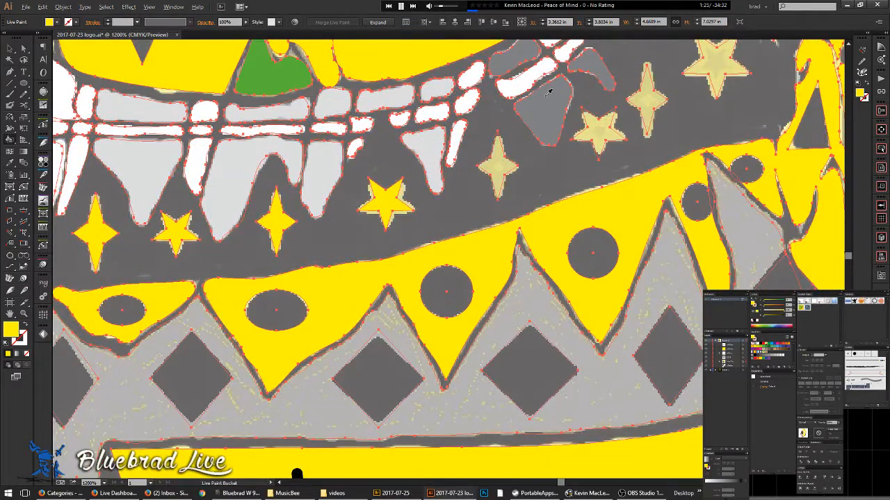
- Fill the pale teeth, triangles and upper shapes dark grey
click(430, 158)
click(436, 90)
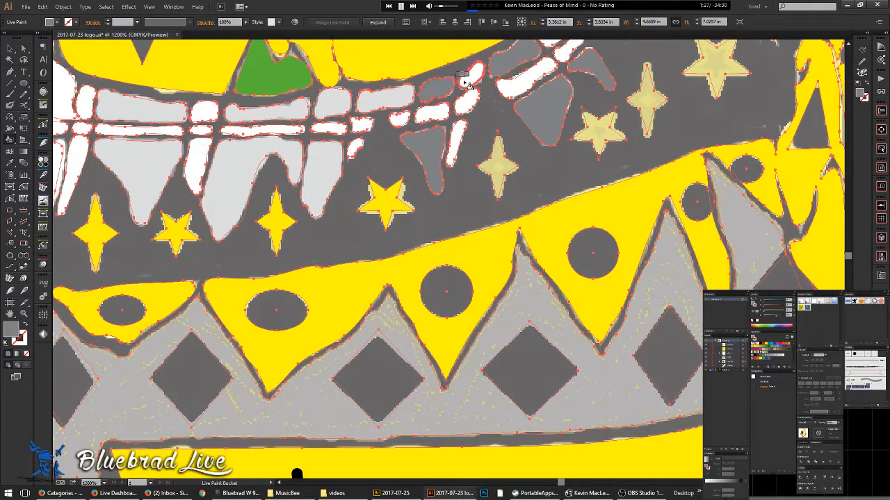
click(392, 97)
click(332, 110)
click(318, 149)
click(285, 115)
click(280, 147)
click(240, 146)
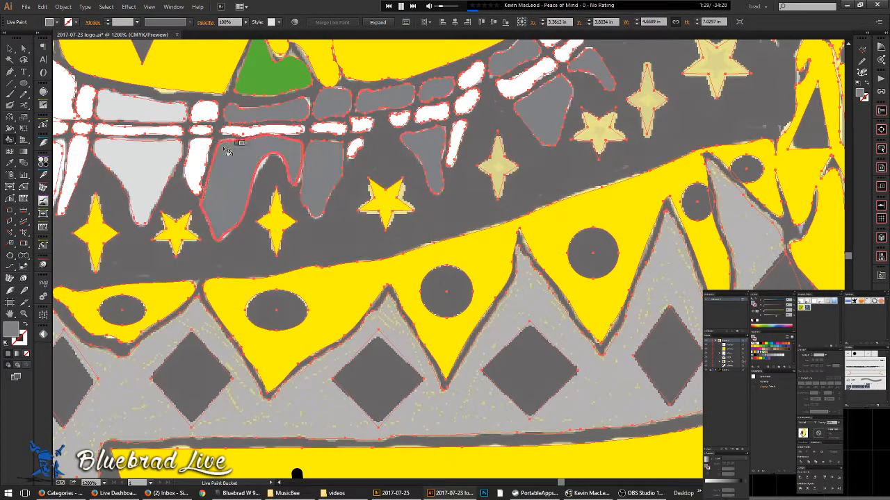
click(166, 121)
click(161, 154)
drag(249, 217, 159, 228)
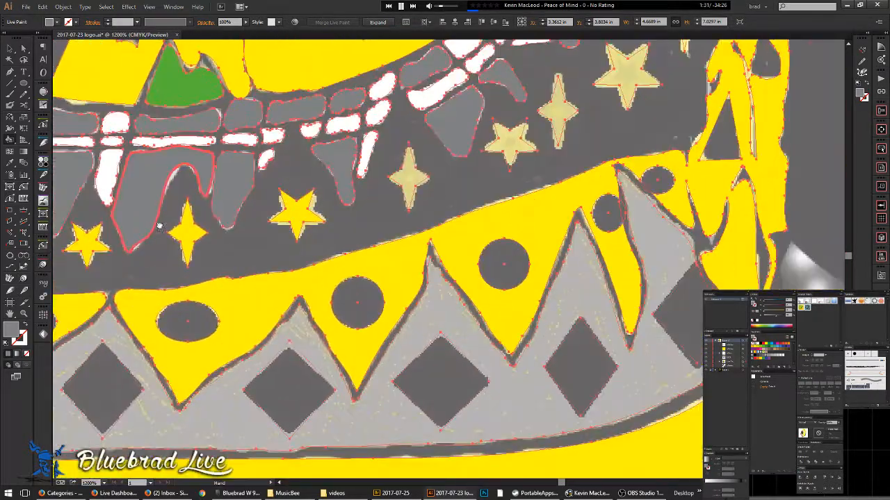
- Sample yellow from a filled star and fill the pale stars below the teeth, including the large one
alt+click(306, 203)
click(408, 177)
click(510, 143)
click(555, 115)
click(621, 80)
drag(627, 80, 506, 251)
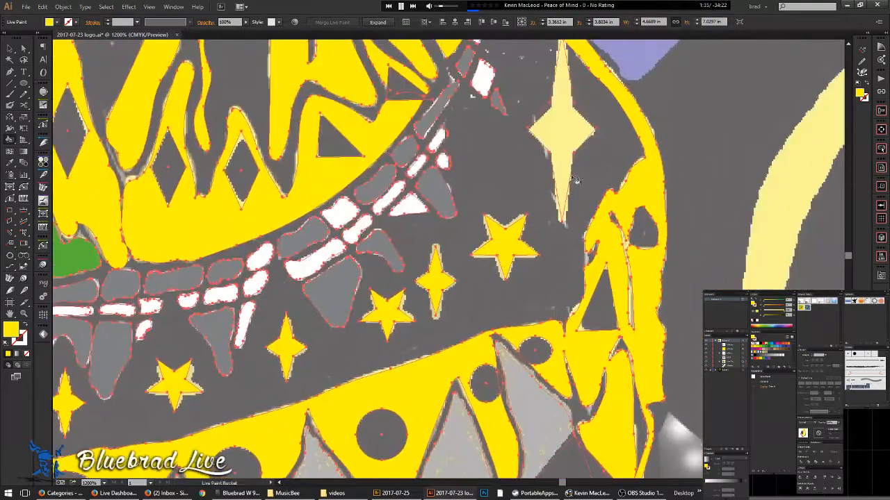
click(554, 130)
drag(554, 131, 513, 267)
- Fill the small bar and small triangle near the crown's edge a darker grey
scroll(516, 192, down, 1)
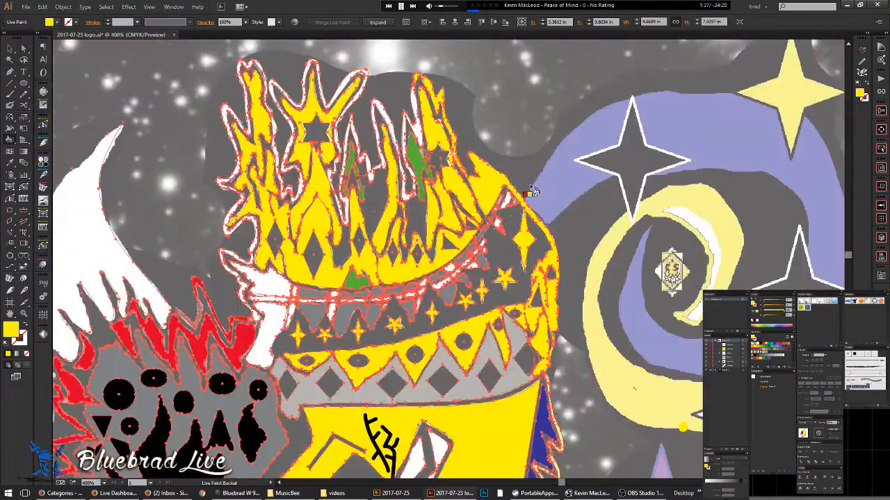
scroll(515, 192, up, 3)
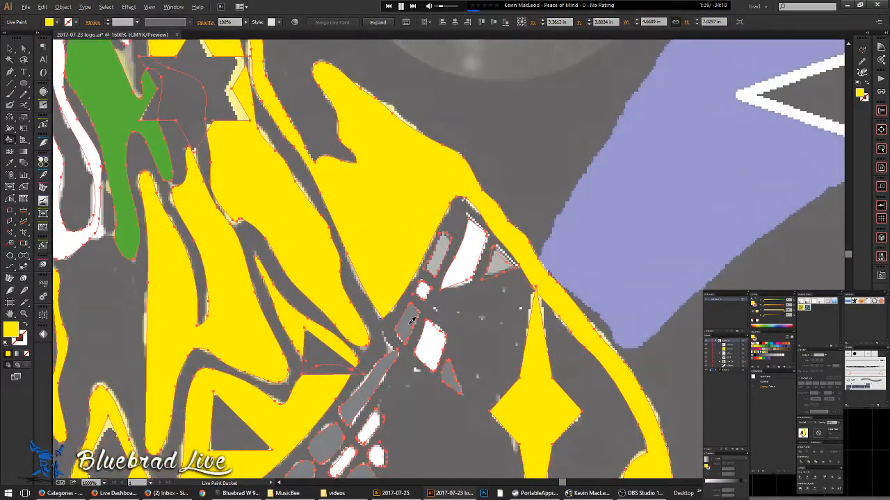
alt+click(442, 268)
click(440, 268)
click(502, 265)
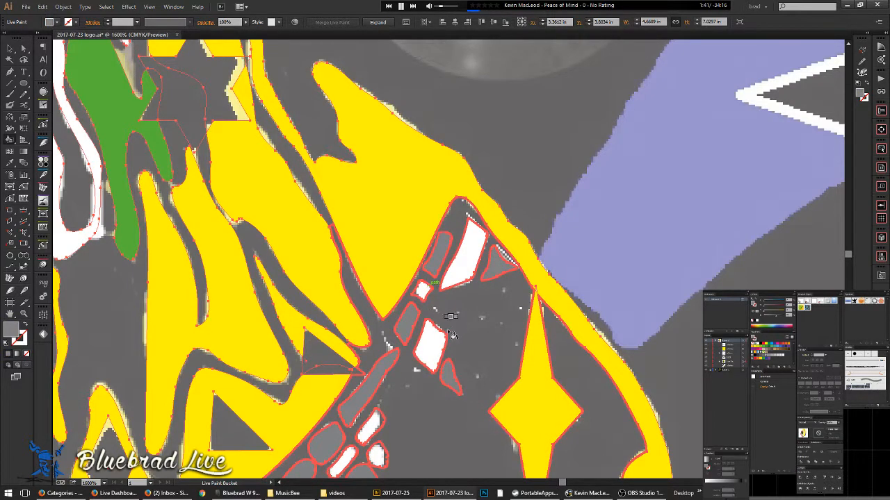
- Sample white from a white shape and hide the background artwork layer
alt+click(435, 320)
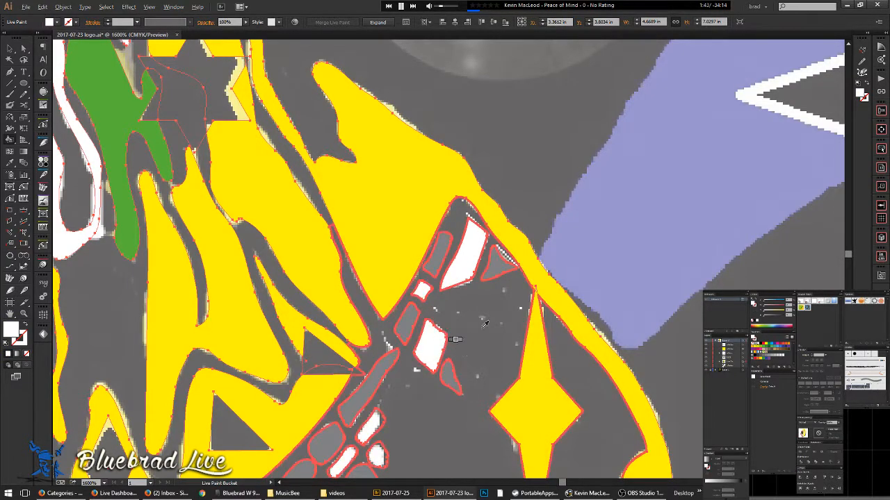
scroll(532, 195, down, 2)
scroll(532, 195, down, 3)
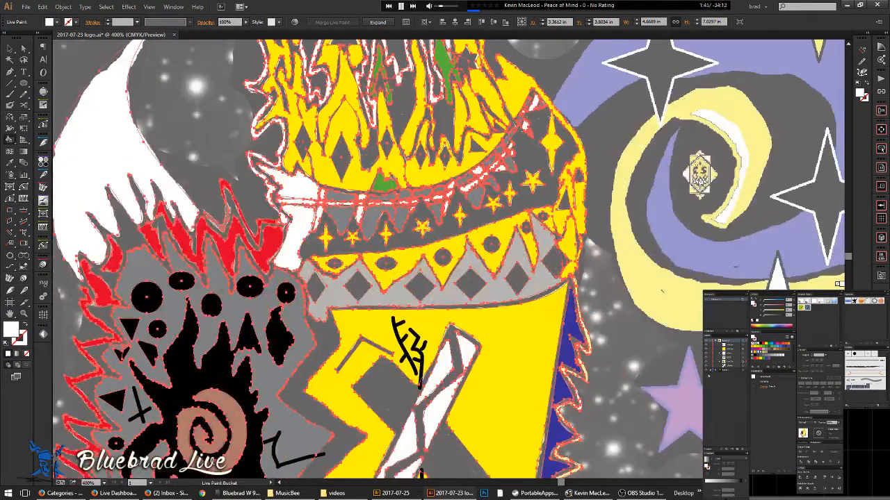
click(706, 371)
- Show the transparency grid and reselect the Live Paint face artwork
key(ctrl)
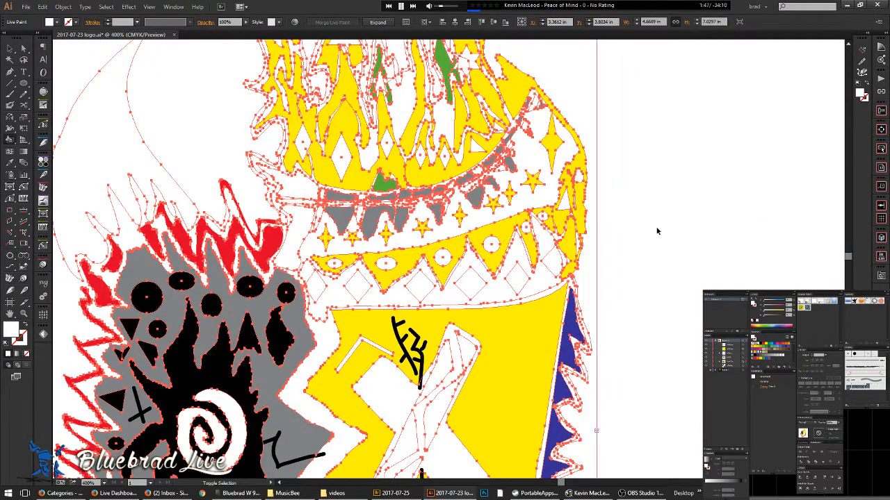
key(ctrl+shift+d)
scroll(529, 114, up, 2)
key(v)
click(527, 198)
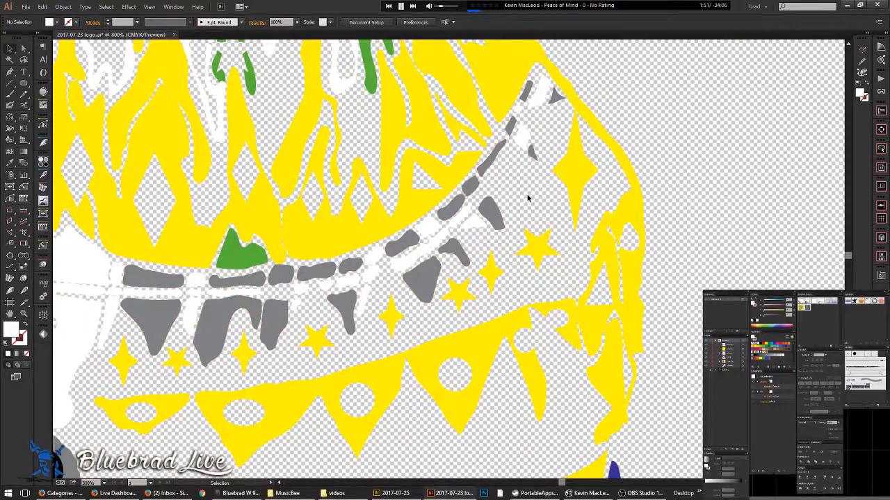
click(502, 218)
scroll(497, 185, up, 2)
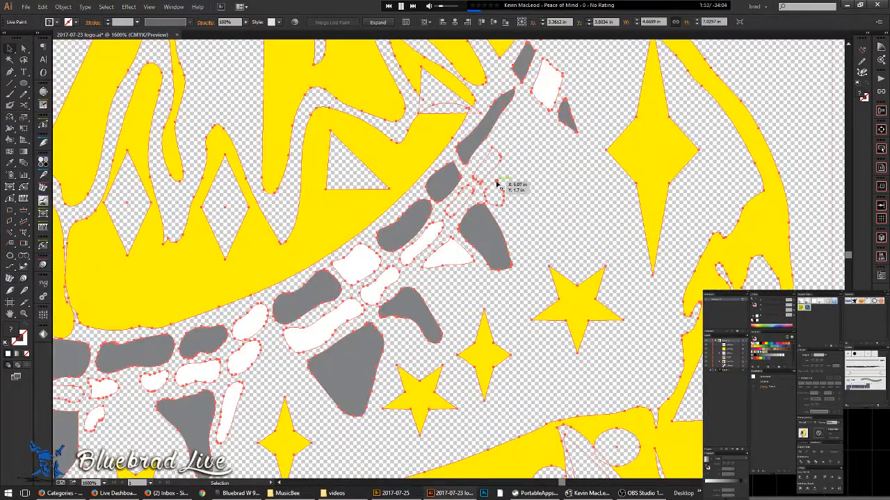
- Fill the small gap between the teeth white with the Live Paint Bucket
key(k)
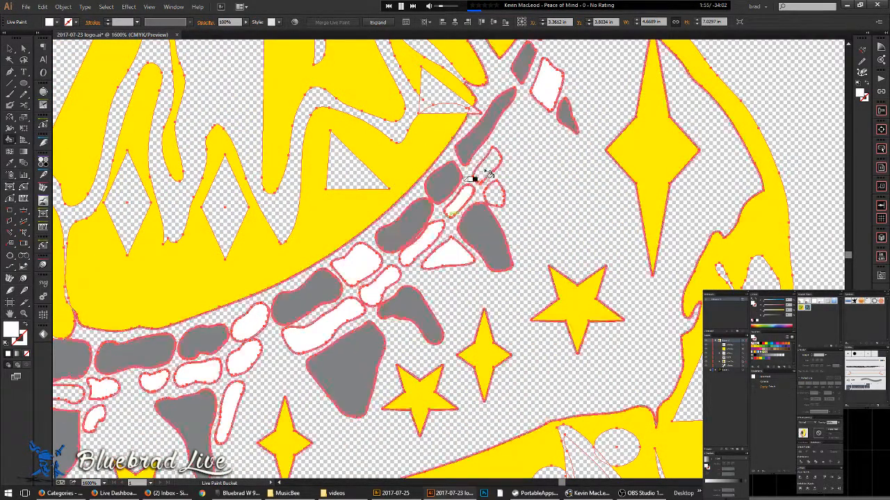
click(494, 197)
scroll(562, 228, down, 2)
drag(570, 267, 671, 201)
scroll(379, 266, down, 3)
drag(377, 318, 436, 206)
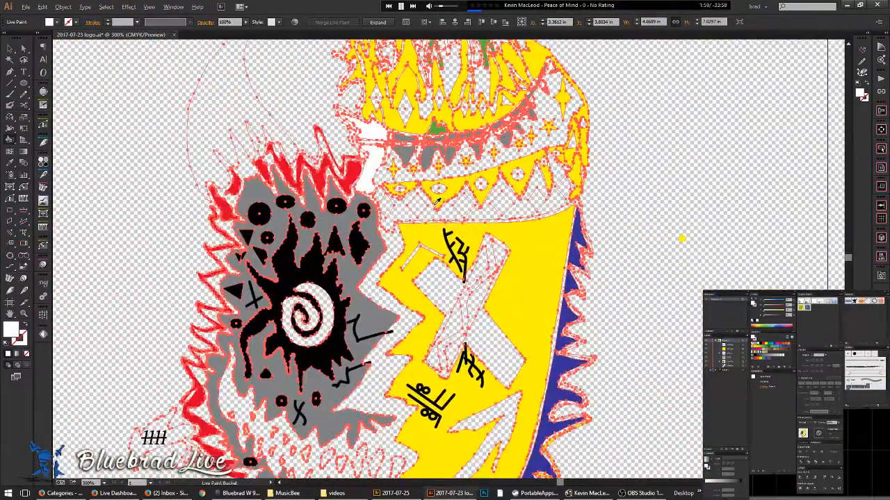
scroll(436, 205, up, 2)
- Fill the light-grey diamond band and the right-hand sliver darker grey
key(ctrl+y)
key(ctrl+y)
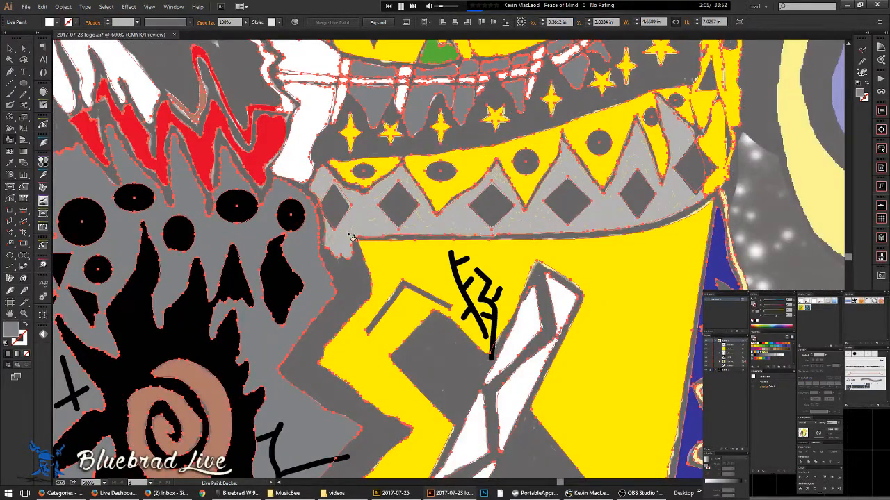
click(354, 222)
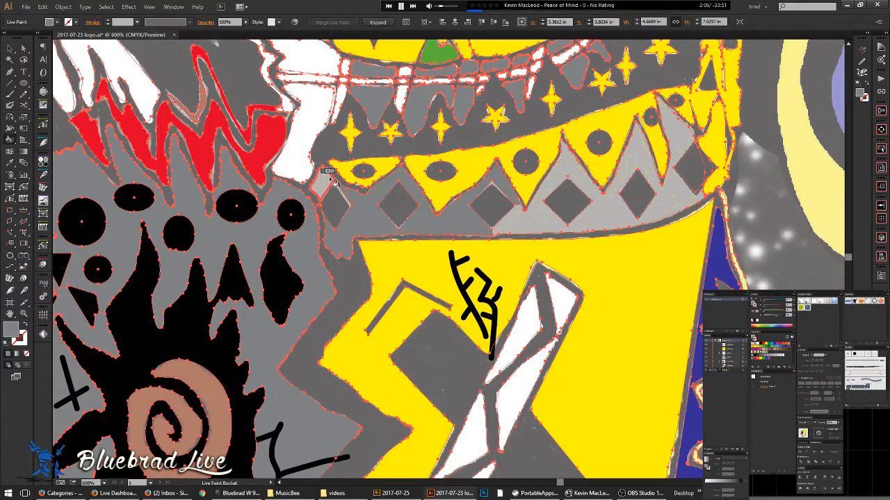
click(524, 228)
click(685, 142)
- Fill the grey area around the mouth and the region left of the bandage black
drag(679, 260, 570, 254)
drag(492, 306, 639, 134)
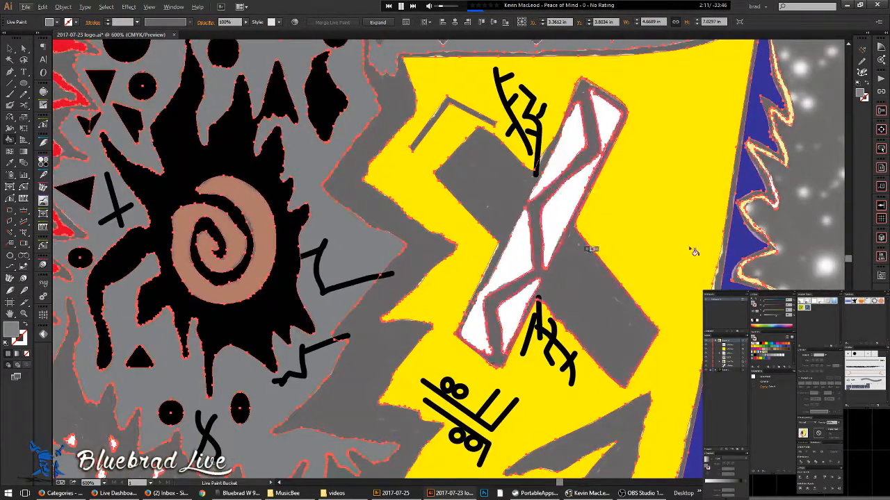
alt+click(565, 217)
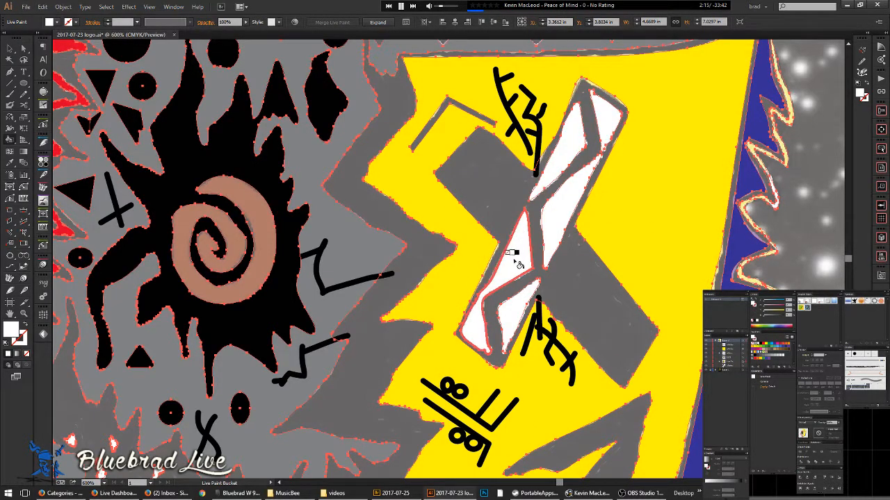
drag(501, 475, 469, 267)
drag(397, 352, 463, 263)
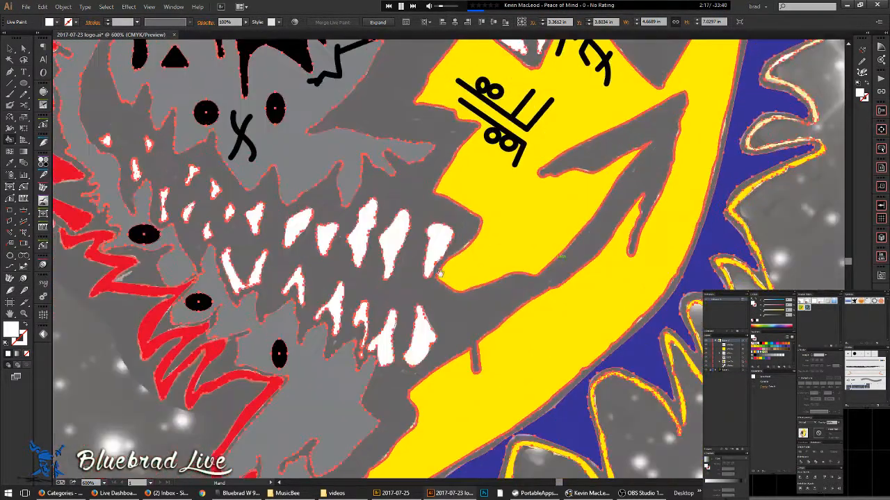
scroll(463, 214, down, 3)
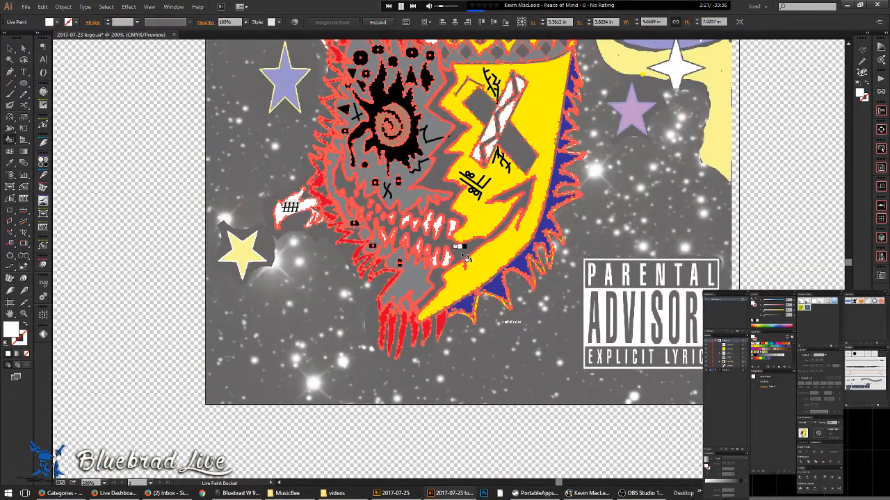
click(464, 257)
drag(477, 112, 421, 252)
click(421, 242)
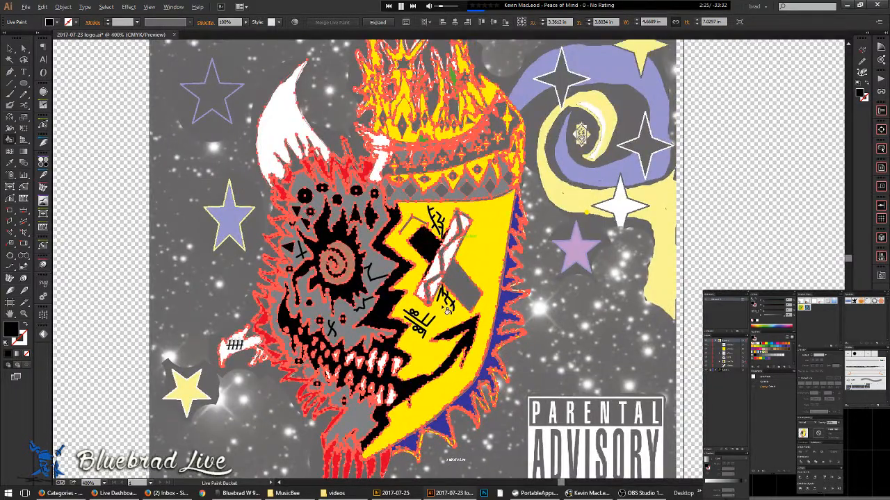
scroll(460, 240, up, 2)
- Fill the grey rectangle under the bandage and the grey chevron black
click(451, 319)
scroll(447, 238, up, 2)
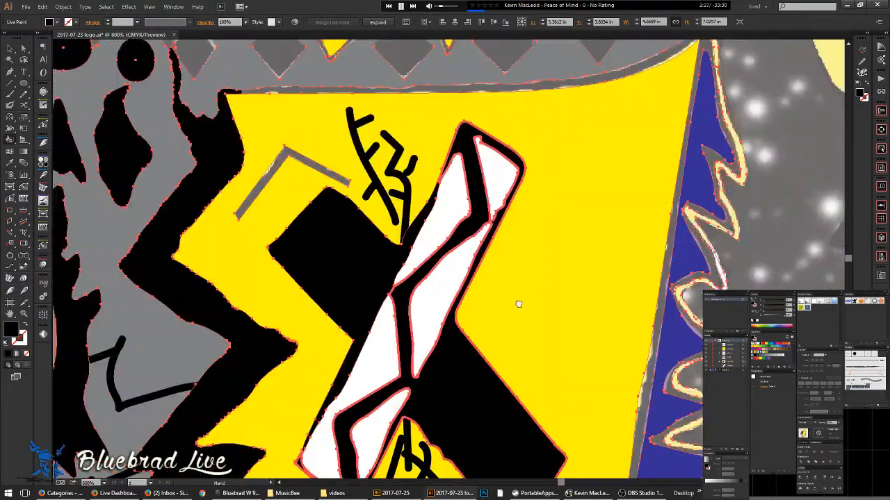
drag(513, 304, 616, 322)
click(396, 174)
drag(467, 218, 479, 78)
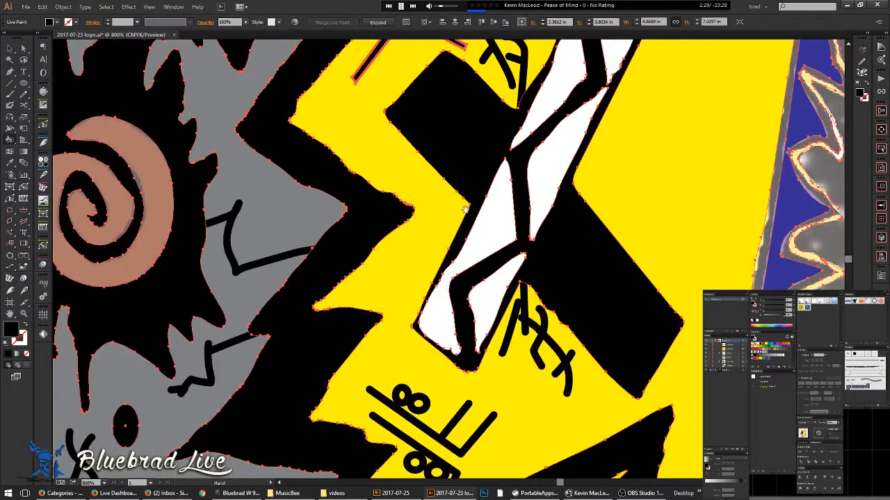
drag(472, 236, 527, 344)
drag(441, 140, 452, 288)
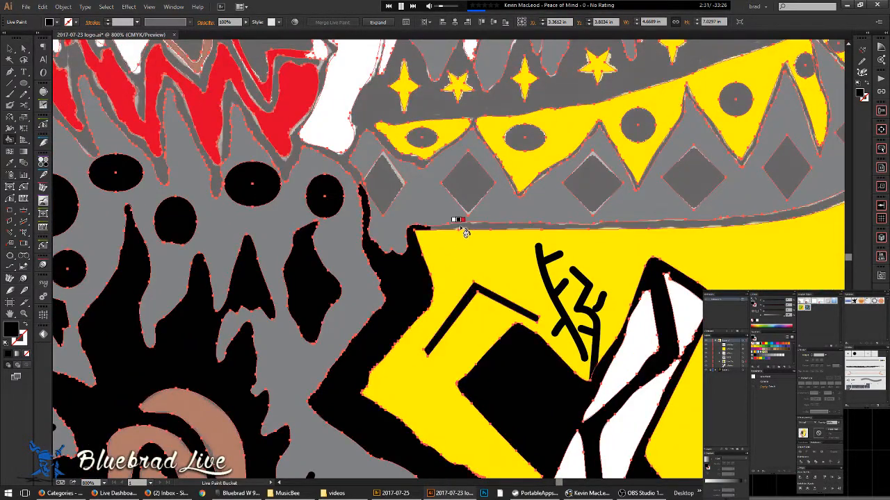
scroll(473, 226, down, 2)
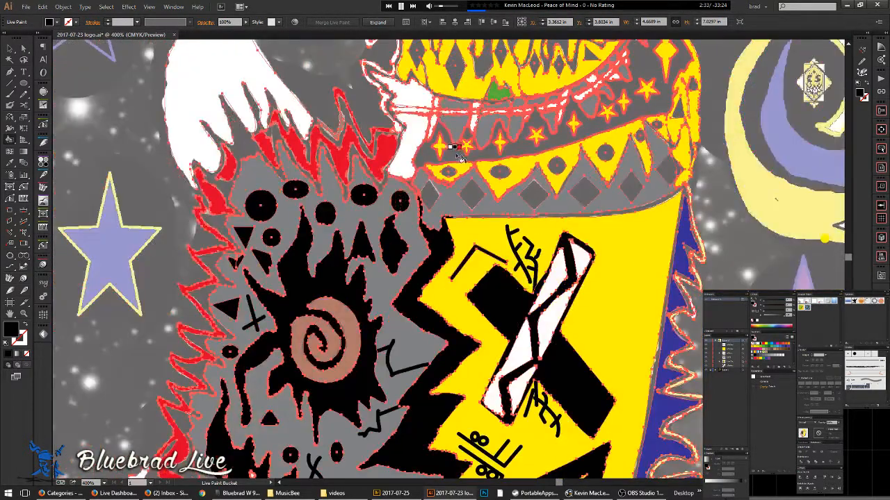
drag(517, 172, 388, 253)
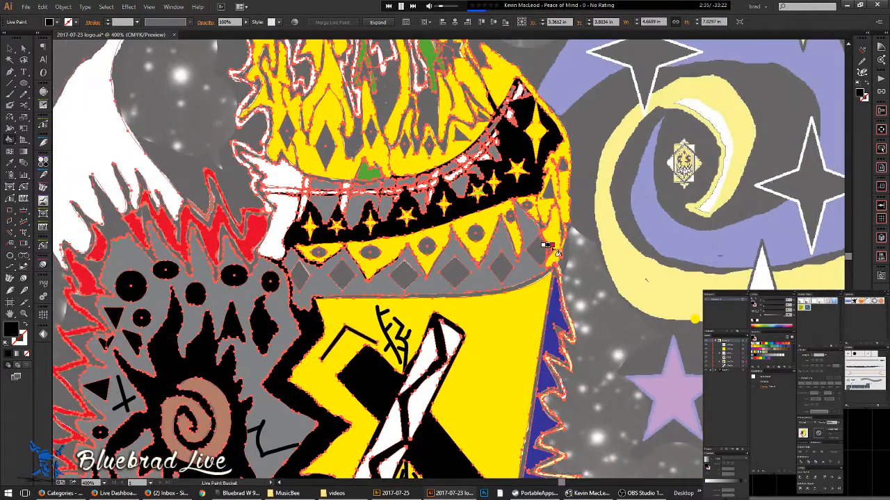
scroll(563, 166, up, 1)
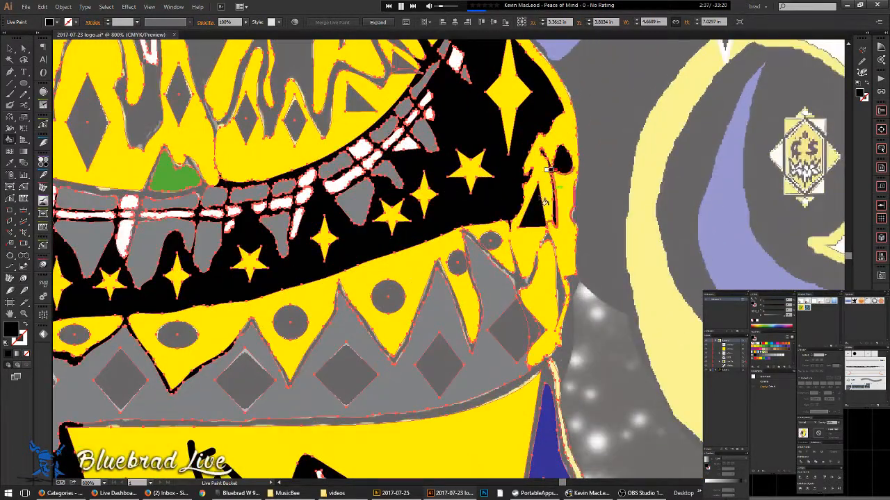
scroll(493, 250, up, 2)
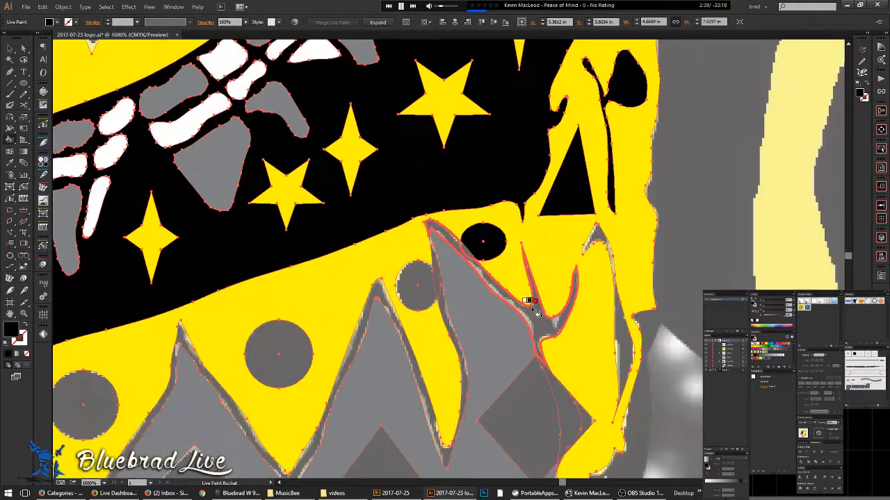
drag(572, 395, 552, 302)
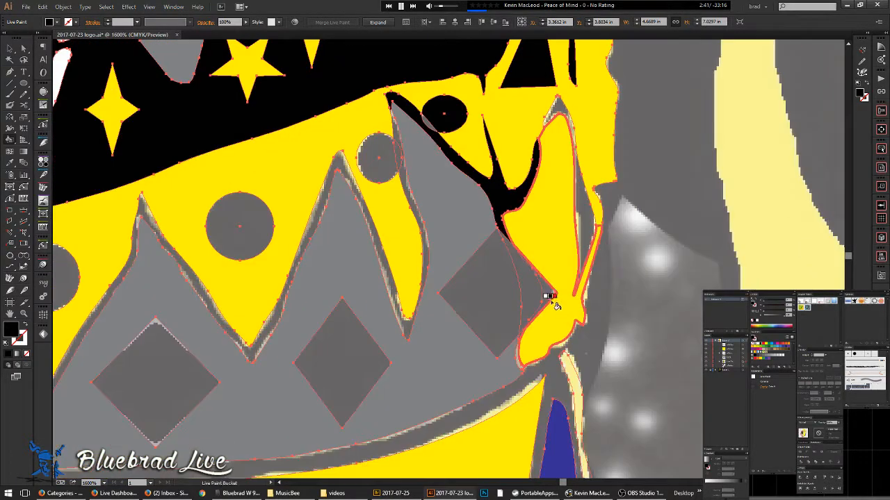
- Fill the diamonds at the crown's edge and the crown's outline band black
click(506, 302)
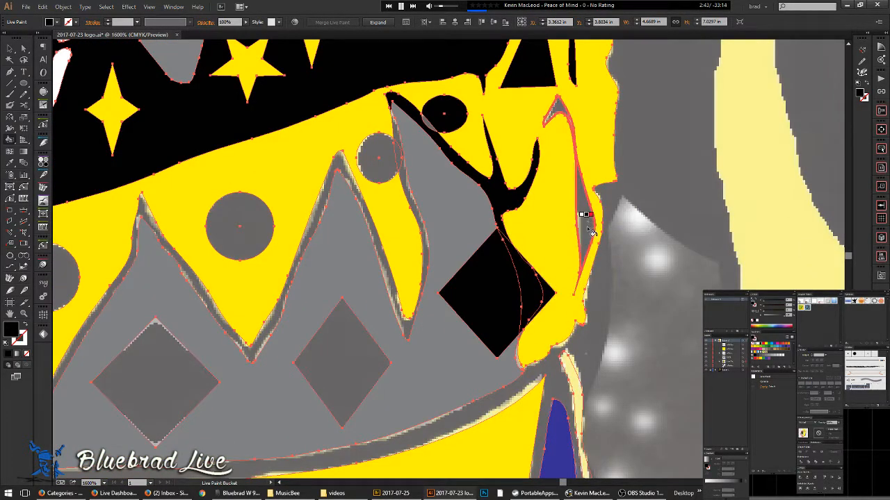
drag(499, 386, 598, 250)
click(455, 234)
click(490, 190)
click(270, 265)
drag(177, 278, 600, 257)
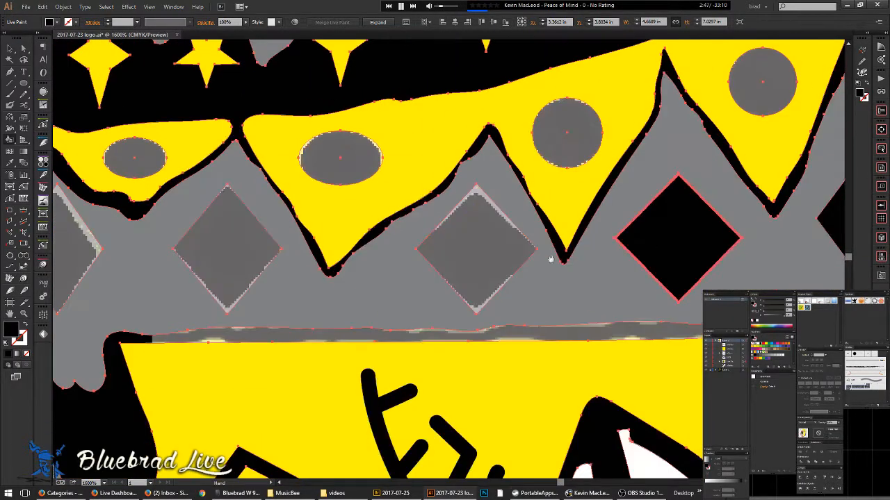
- Fill three more grey diamonds along the headband black
click(486, 263)
click(251, 257)
drag(213, 272, 436, 262)
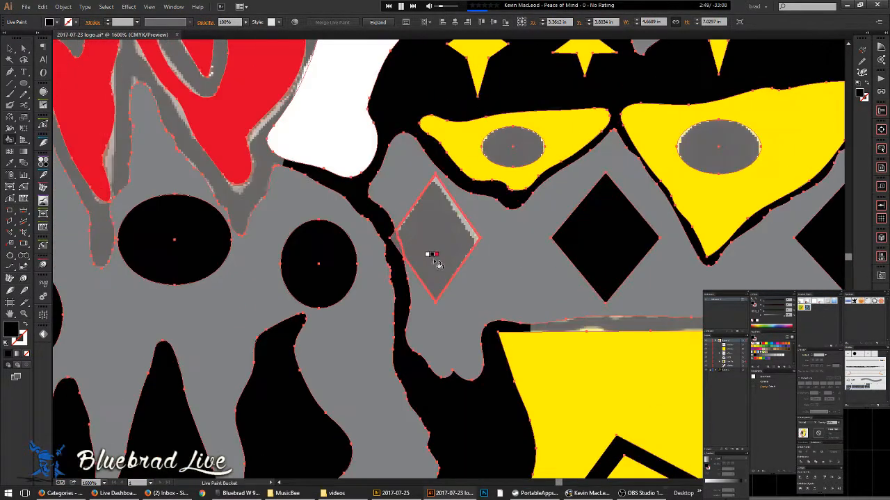
click(440, 243)
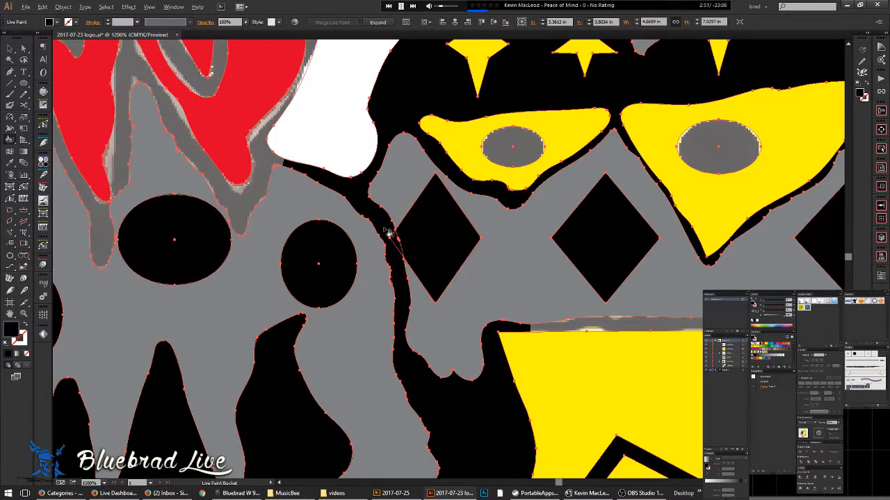
key(ctrl+minus)
drag(331, 239, 435, 290)
key(ctrl+plus)
key(ctrl+plus)
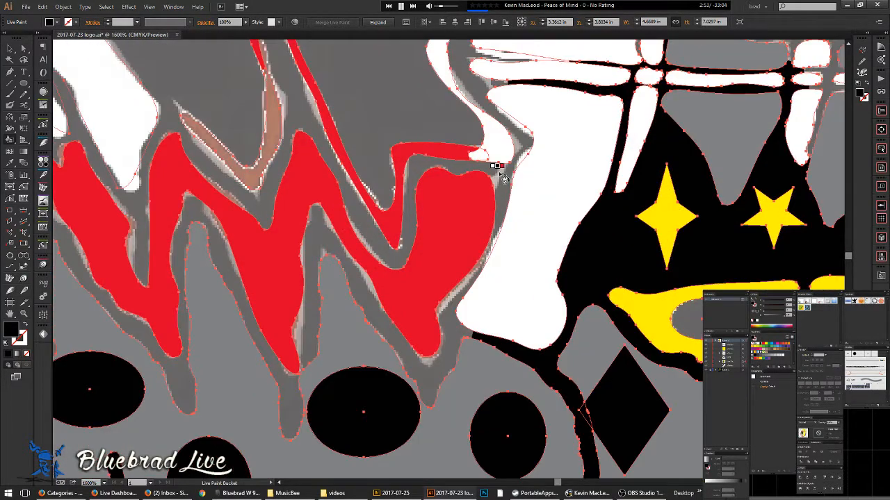
drag(366, 428, 604, 223)
scroll(605, 223, down, 5)
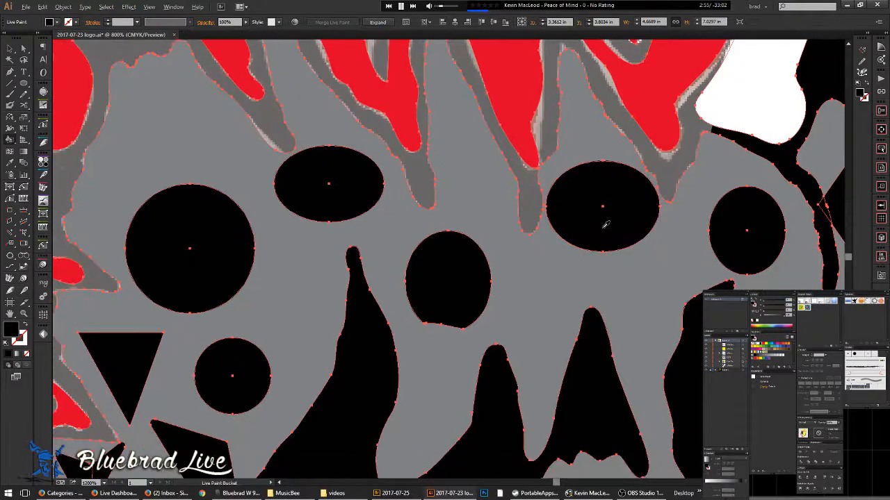
scroll(604, 223, down, 3)
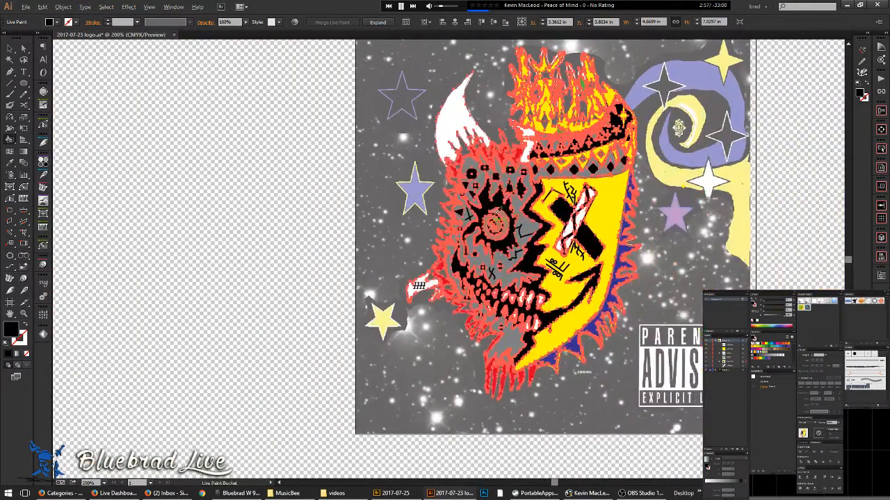
scroll(499, 207, up, 4)
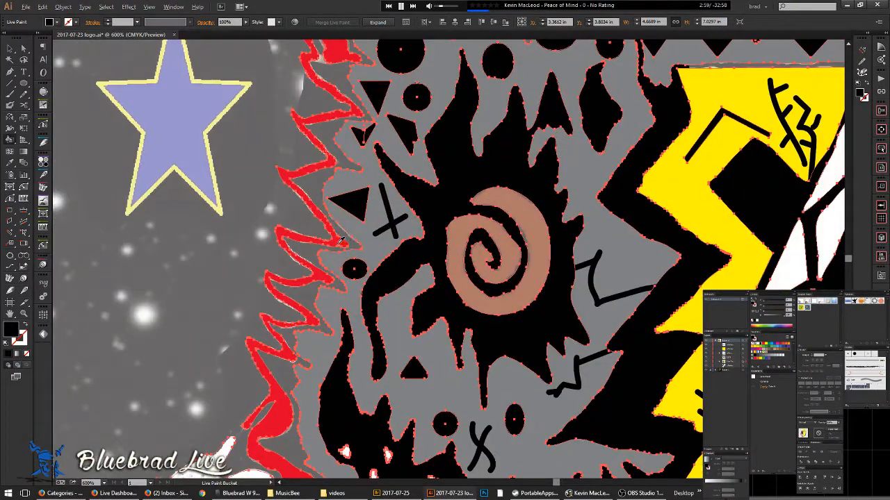
- Switch the paint colour to red and fill the spiral eye
key(Right)
click(464, 227)
drag(511, 253, 373, 58)
drag(446, 356, 440, 245)
drag(527, 107, 490, 325)
scroll(515, 232, down, 3)
scroll(515, 233, down, 2)
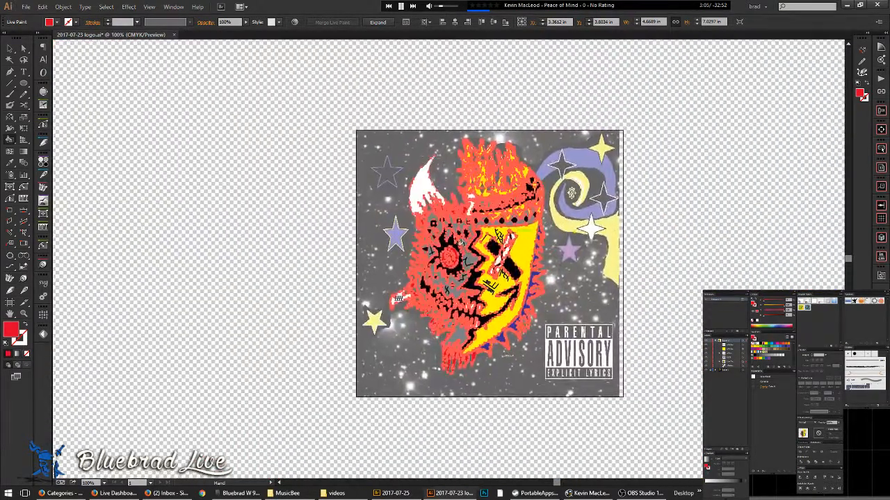
- Clear the selection and select all the artwork again for live painting
click(10, 47)
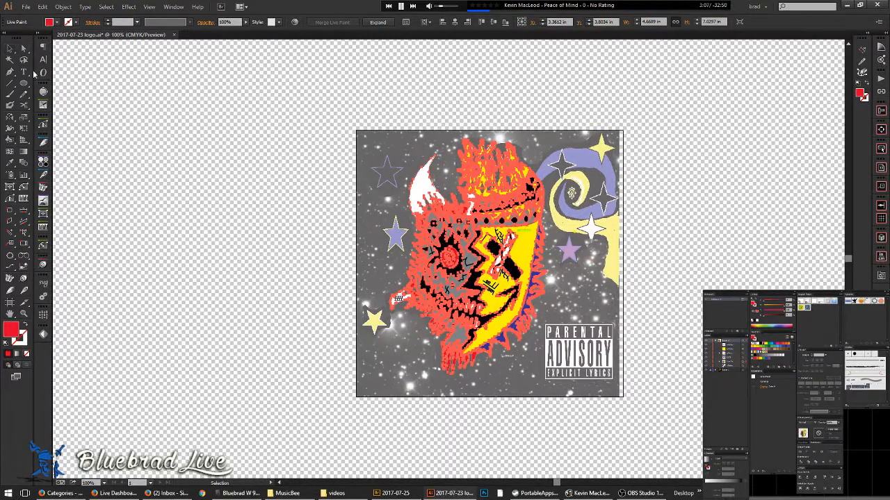
click(327, 248)
scroll(480, 216, up, 1)
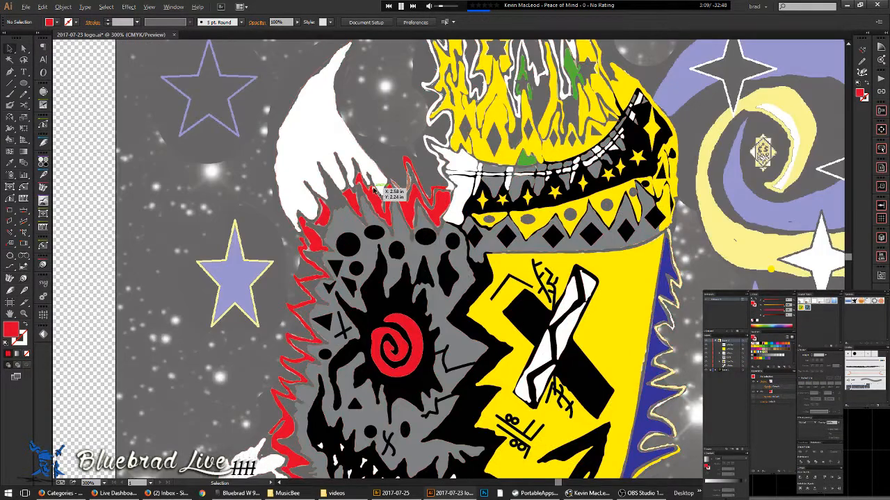
scroll(408, 186, up, 3)
key(ctrl+a)
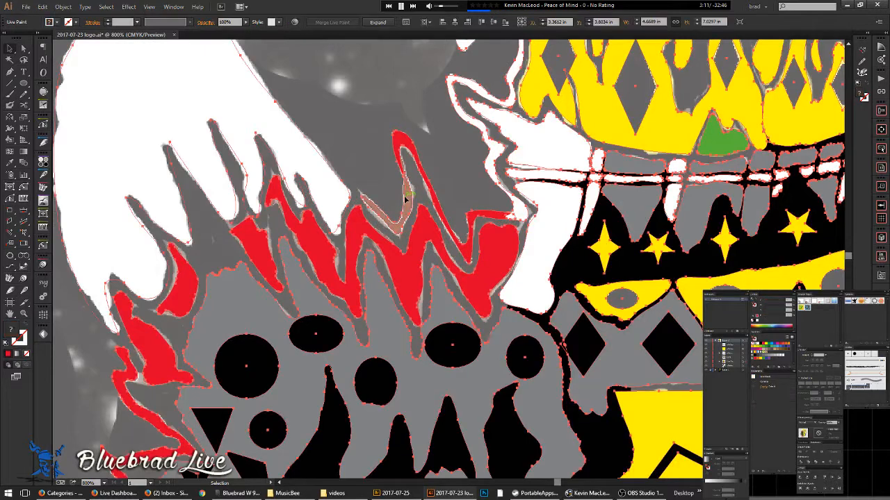
- Fill the grey strip in the flame red and the gap between the white fingers white
click(402, 209)
alt+click(552, 202)
click(332, 195)
scroll(334, 189, down, 4)
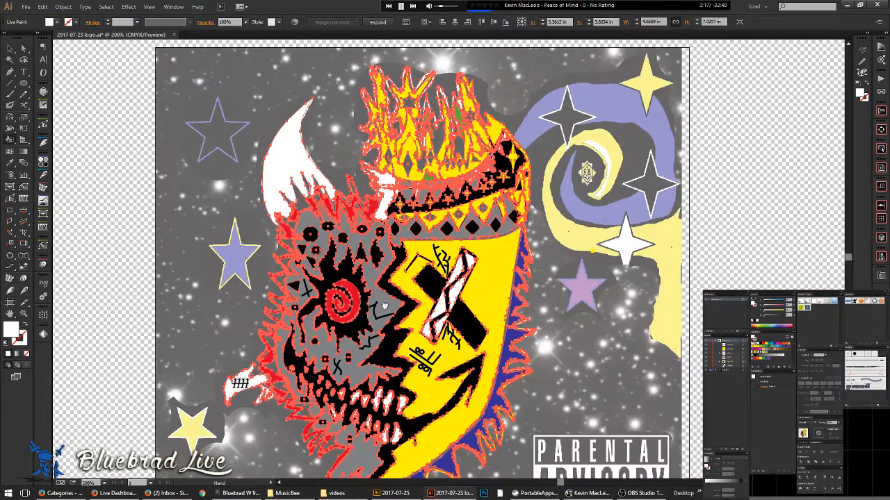
drag(381, 376, 390, 234)
scroll(295, 154, up, 3)
scroll(297, 177, down, 6)
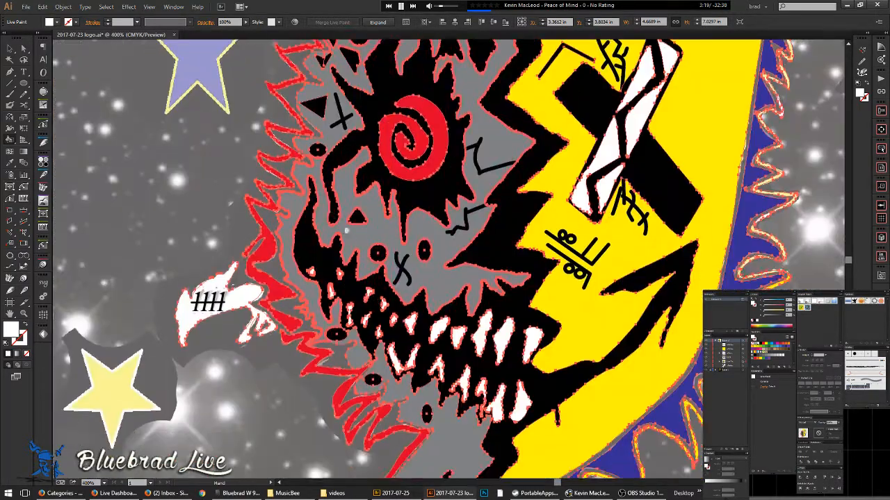
scroll(422, 257, up, 2)
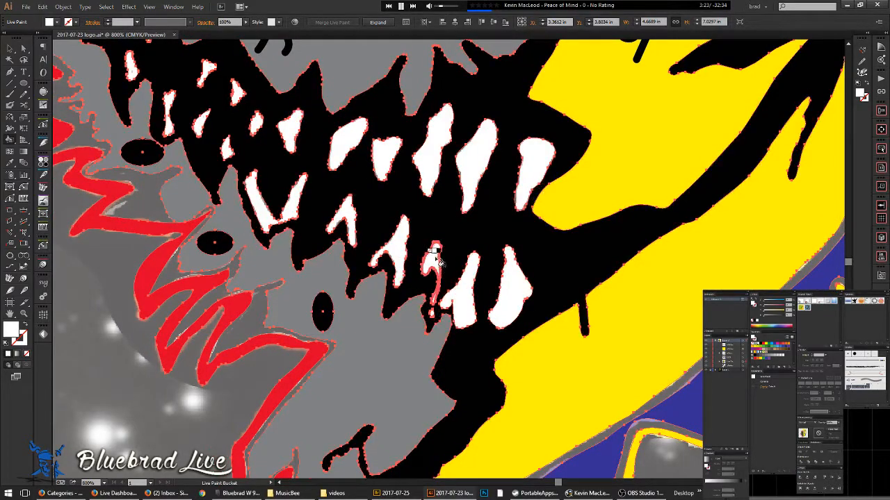
scroll(433, 320, up, 2)
scroll(433, 320, down, 2)
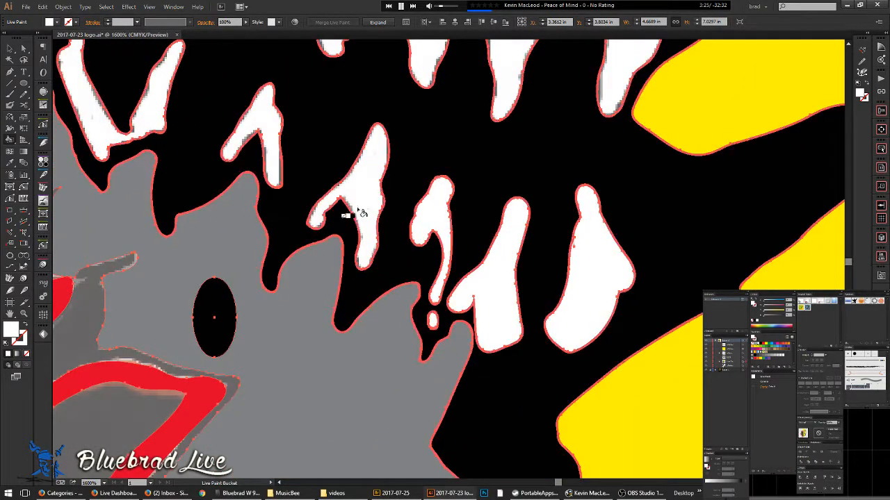
scroll(357, 262, up, 2)
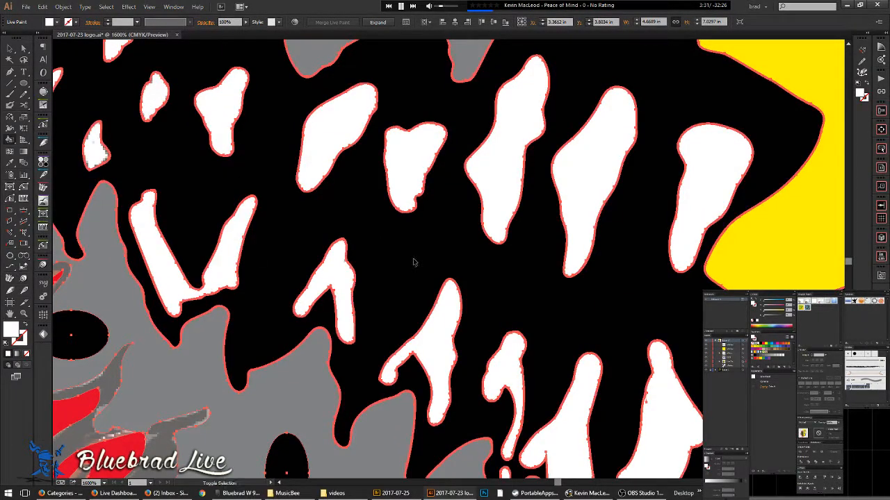
- Pan across the artwork to inspect the teeth for leftover grey areas
drag(328, 196, 552, 379)
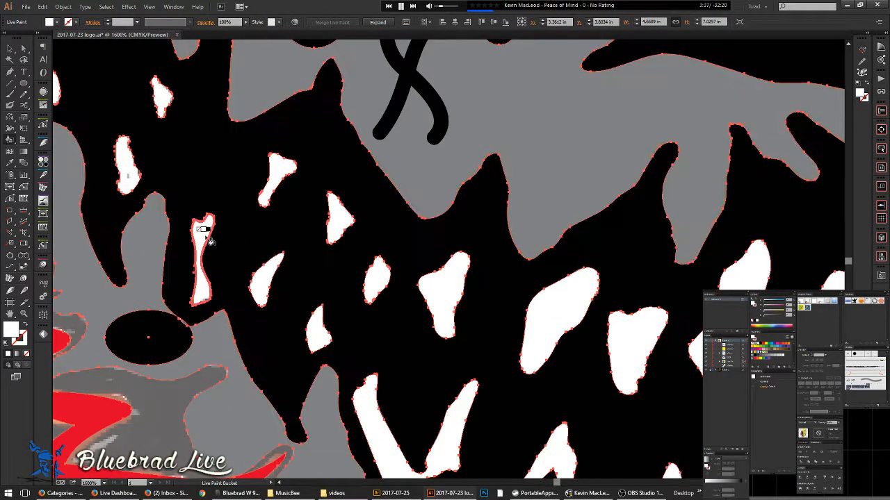
drag(239, 109, 460, 260)
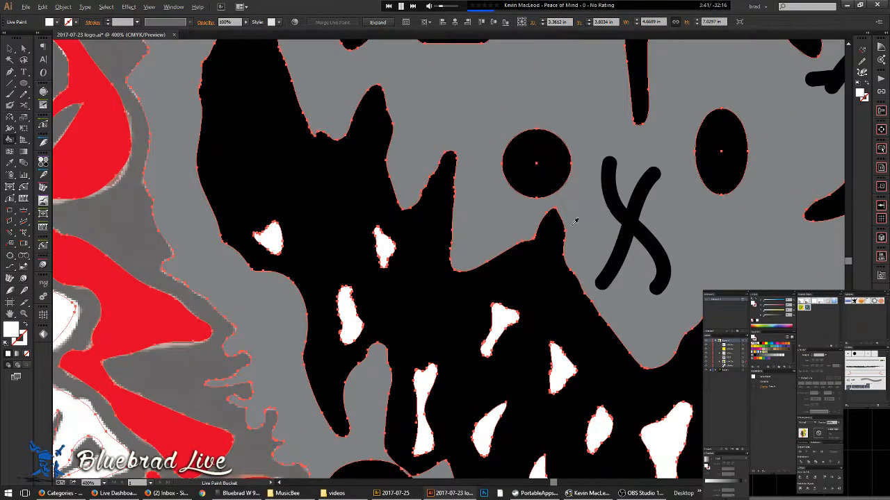
scroll(592, 207, down, 4)
scroll(428, 270, up, 5)
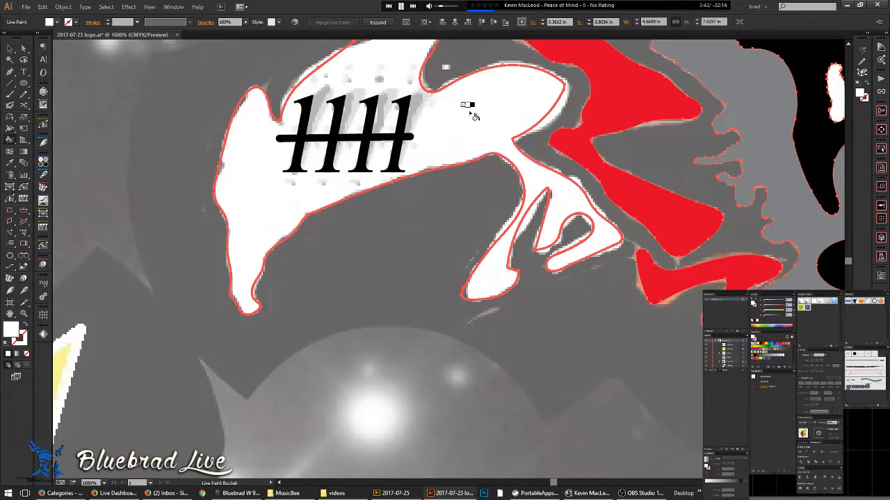
scroll(549, 218, down, 5)
mouse_move(558, 225)
mouse_down()
mouse_move(474, 222)
mouse_move(259, 270)
mouse_up()
- Deselect the Live Paint artwork, target the top layer, and draw a rectangle over its centre
key(v)
click(659, 336)
scroll(659, 337, down, 2)
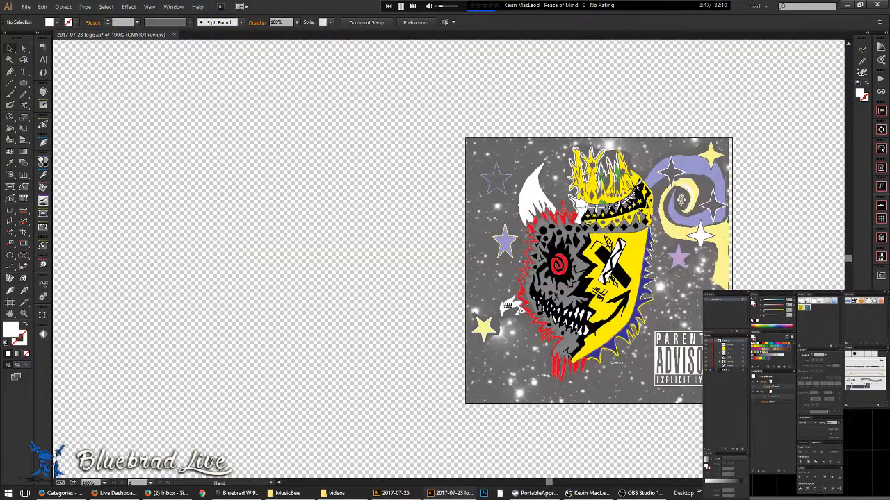
click(731, 370)
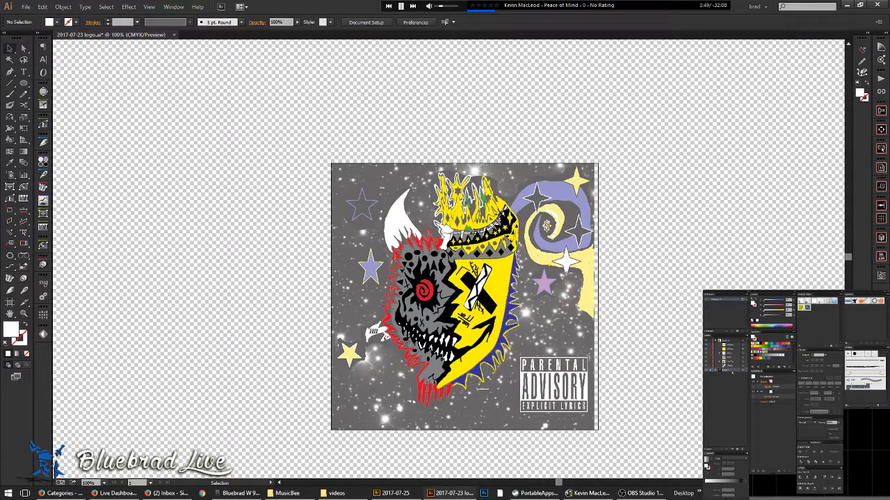
click(732, 342)
key(m)
drag(361, 166, 536, 430)
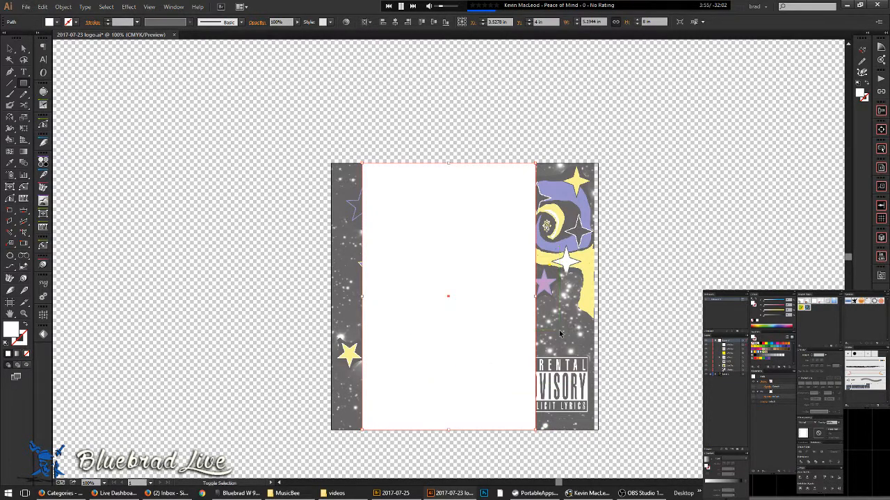
- Send the rectangle behind the face artwork, fill it black, and deselect it
key(ctrl+shift+[)
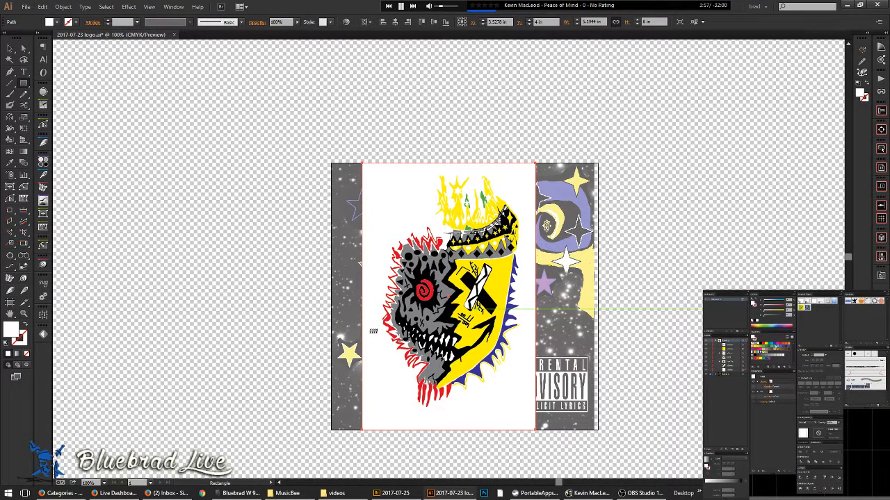
click(763, 345)
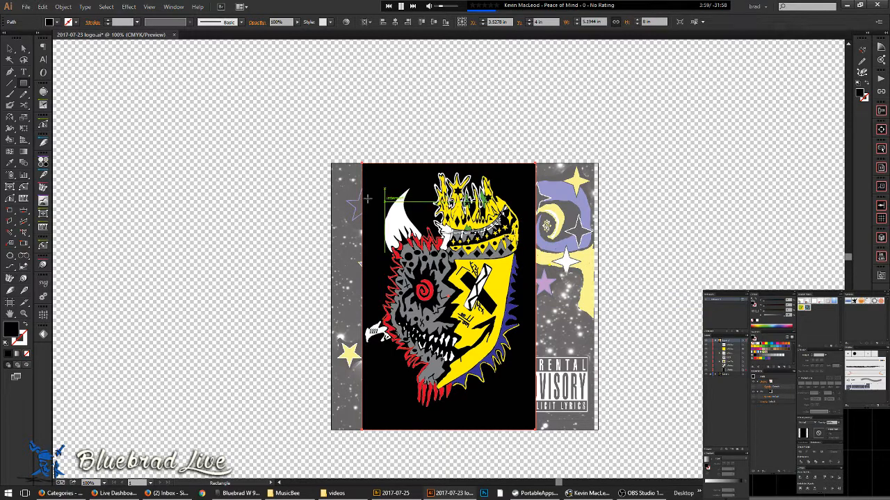
click(18, 46)
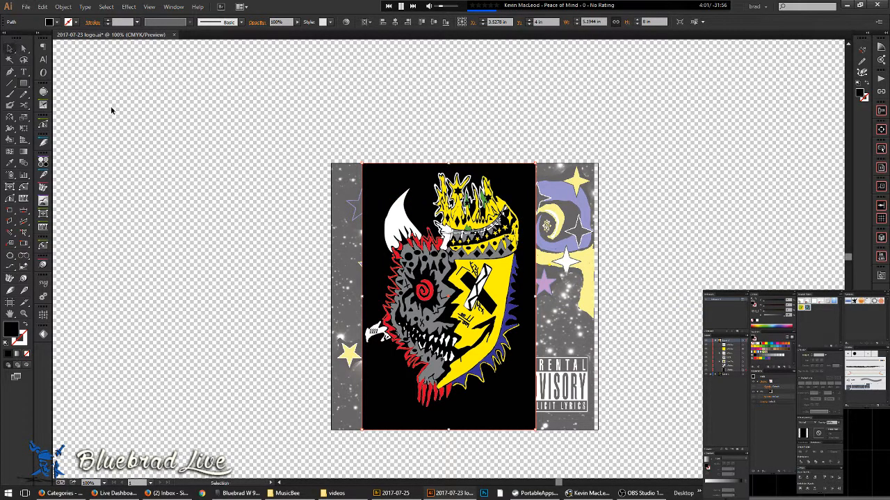
click(207, 160)
- Check the black-backed face artwork in Outline view with Ctrl+Y
scroll(526, 203, up, 3)
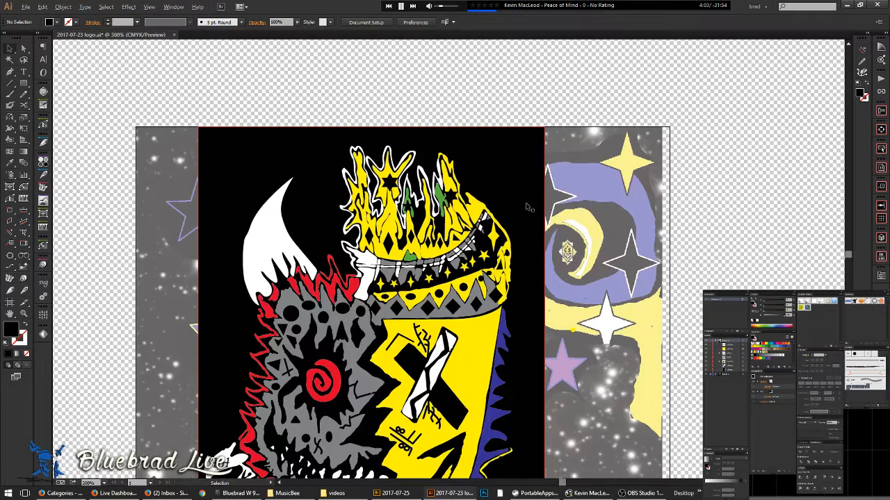
drag(551, 283, 665, 174)
scroll(665, 175, down, 1)
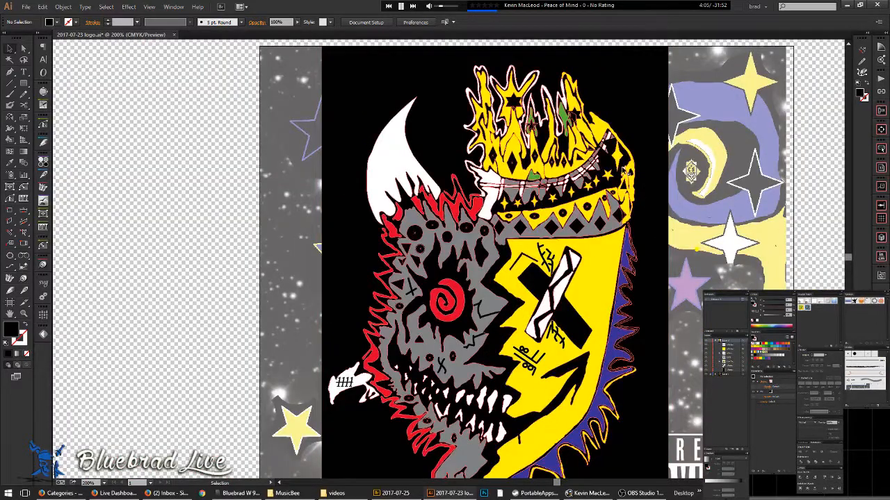
drag(637, 236, 604, 243)
key(ctrl+y)
key(ctrl+y)
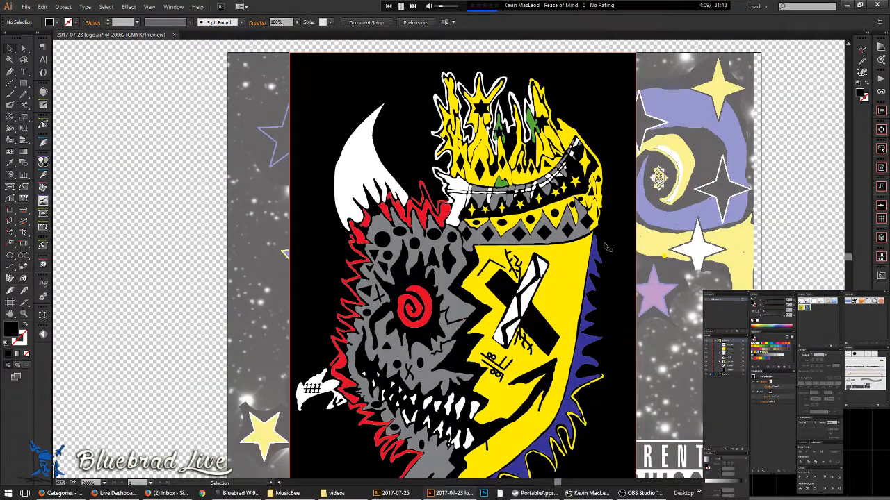
key(ctrl+y)
key(ctrl+y)
- Select the black background rectangle and switch to the Artboard tool
drag(522, 349, 506, 236)
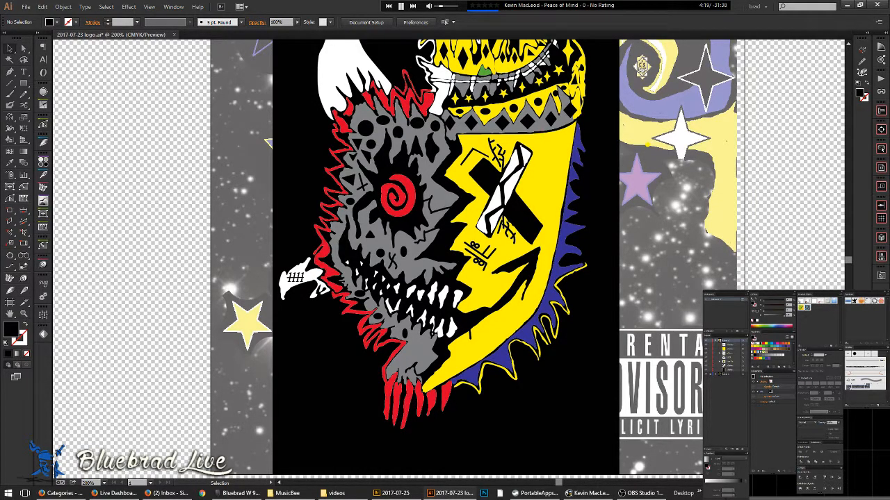
scroll(647, 239, down, 2)
drag(611, 286, 551, 310)
click(566, 345)
key(shift+o)
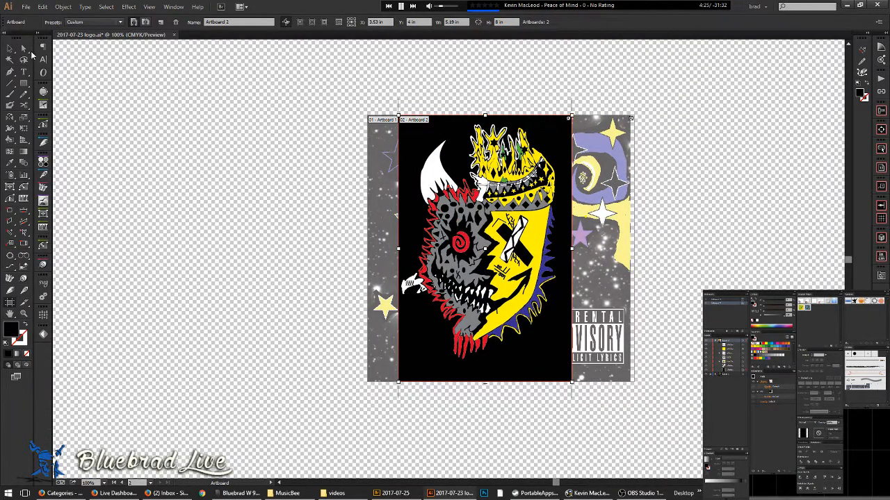
- Delete Artboard 1 and leave artboard editing
click(365, 383)
key(Delete)
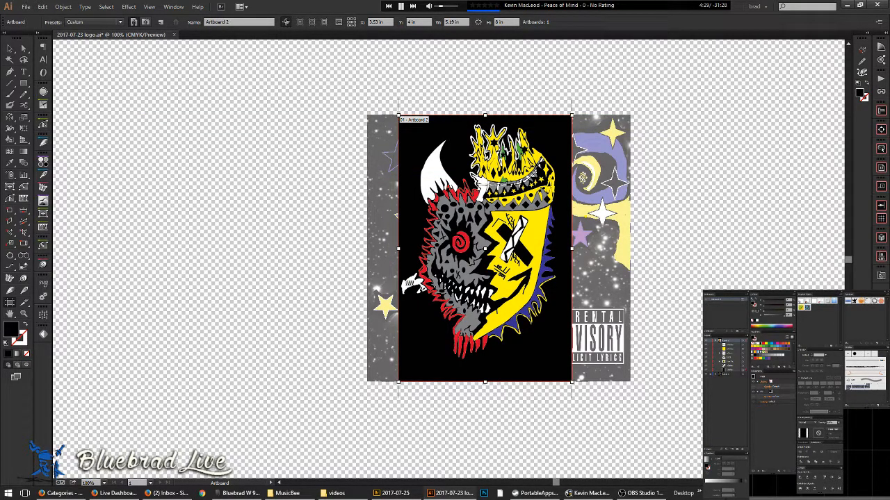
click(8, 50)
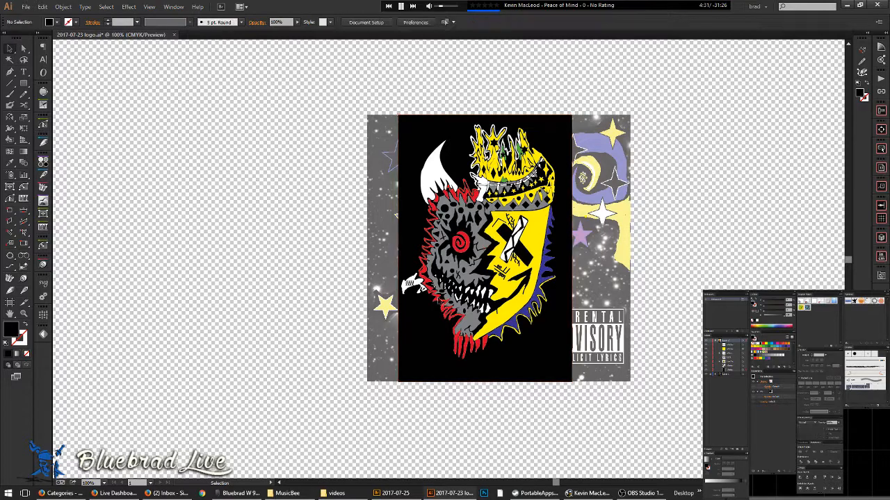
- Pull the black rectangle's right edge slightly inward to narrow the backdrop
scroll(580, 208, up, 5)
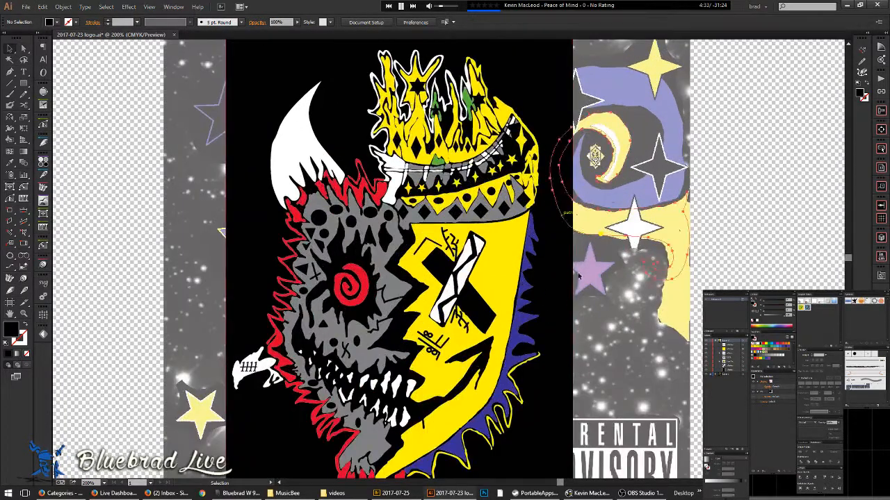
click(567, 219)
click(571, 300)
drag(573, 299, 549, 301)
key(ctrl+minus)
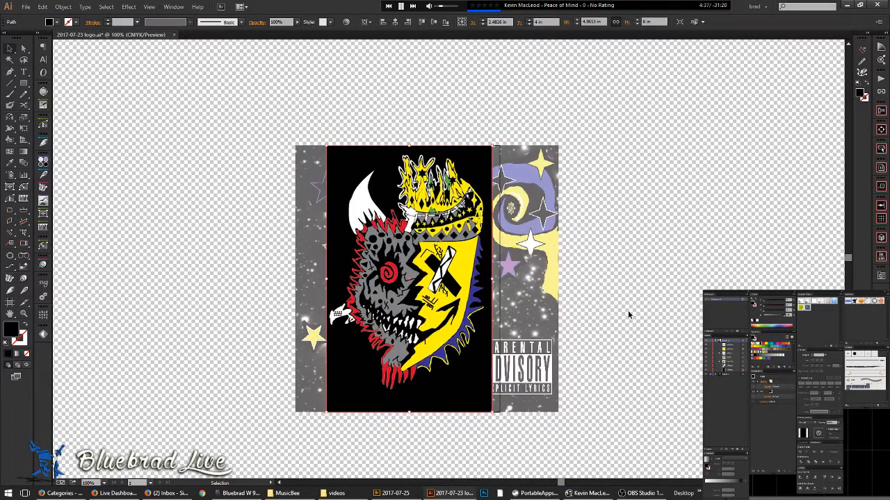
click(628, 310)
drag(636, 316, 594, 362)
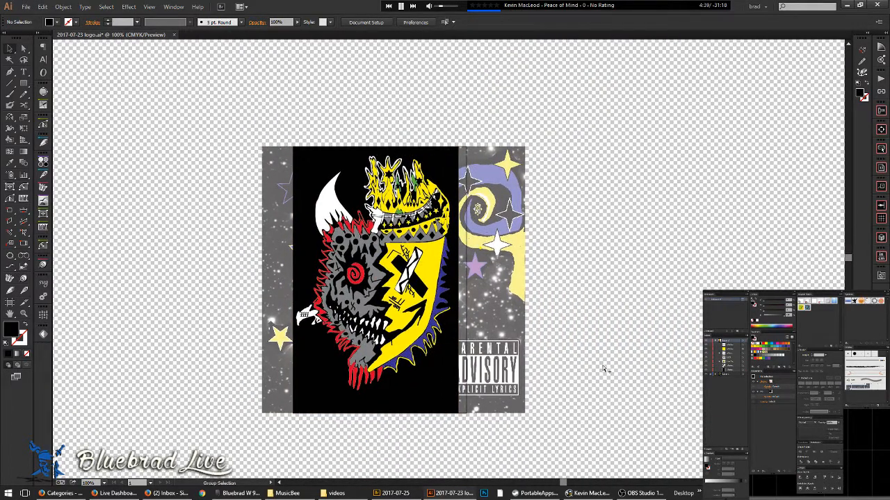
- Draw a rectangle covering the artwork area and set its fill to None
click(718, 357)
click(881, 276)
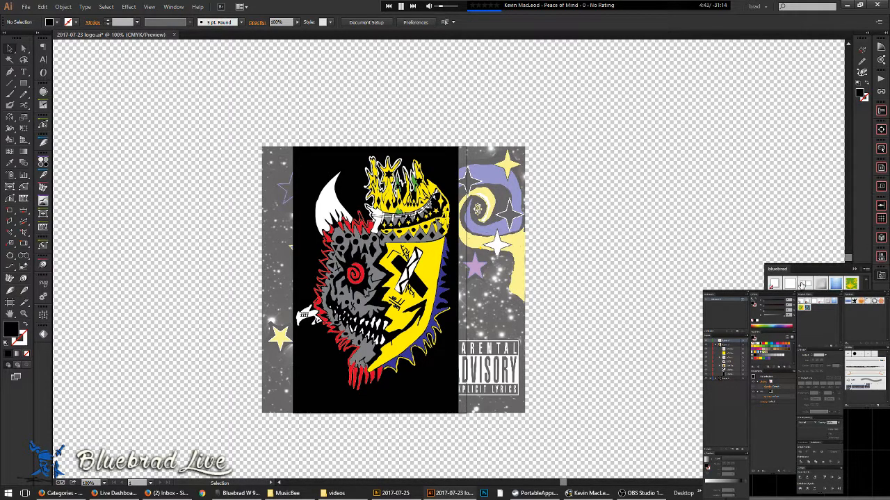
click(26, 84)
drag(249, 136, 505, 424)
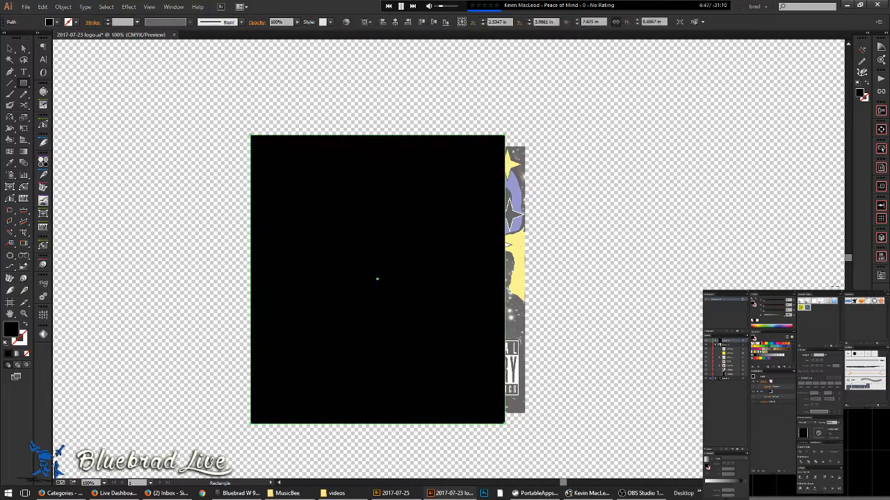
click(881, 276)
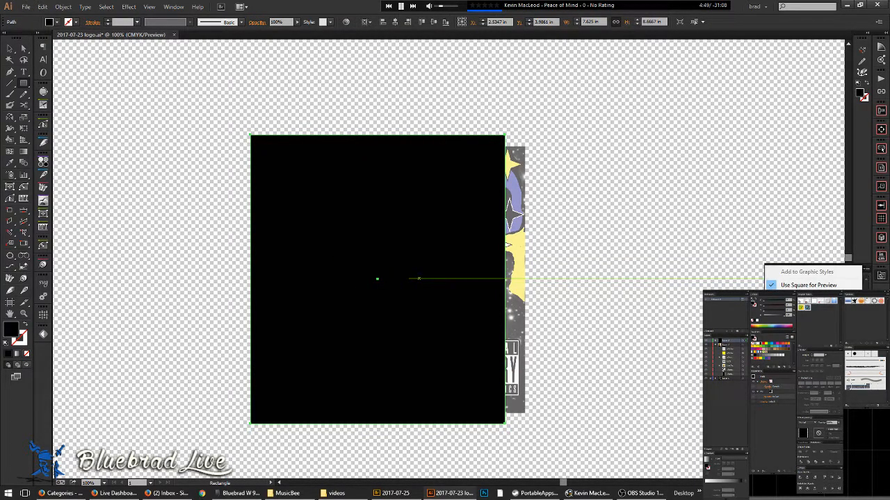
click(884, 288)
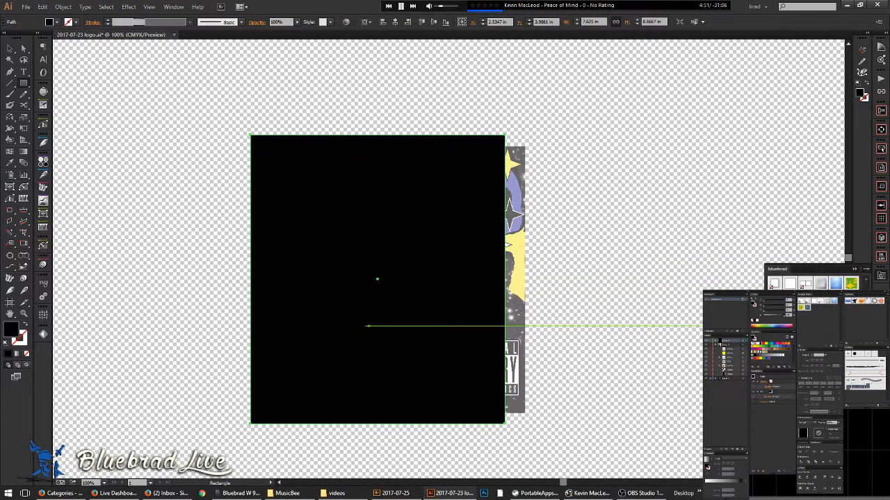
key(slash)
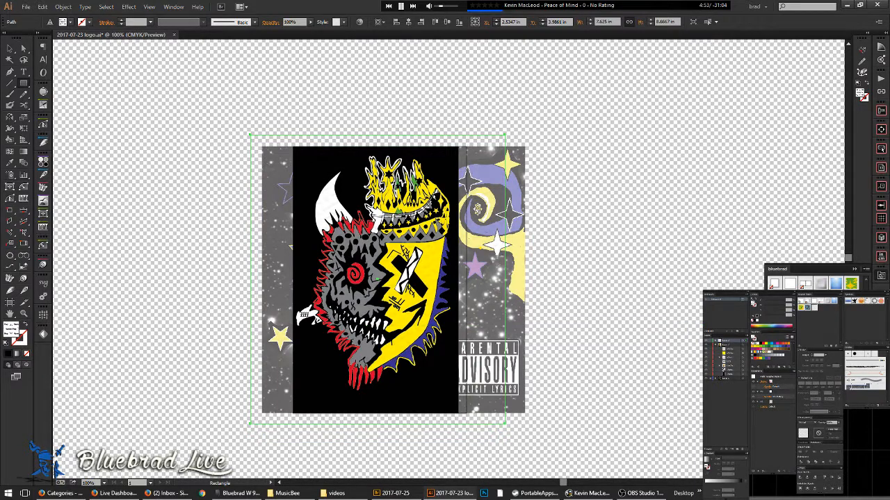
- Deselect everything and bring up the Save for Web window
click(13, 50)
click(217, 118)
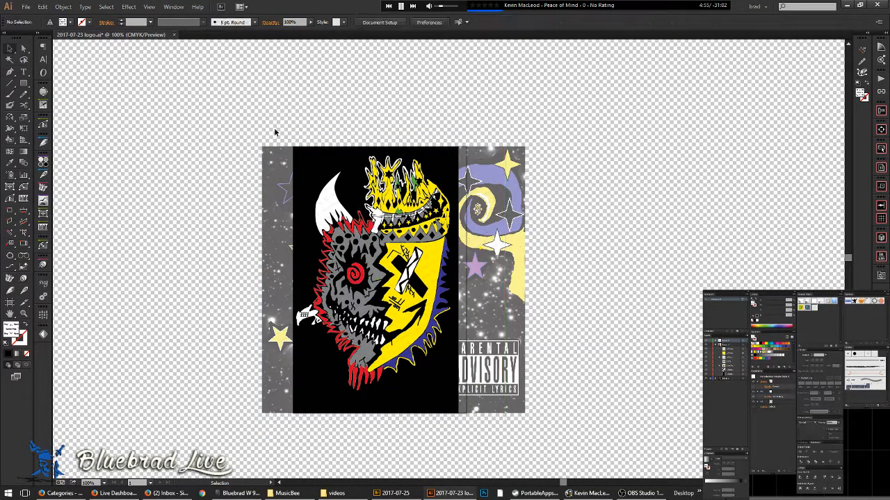
key(ctrl+alt+shift+s)
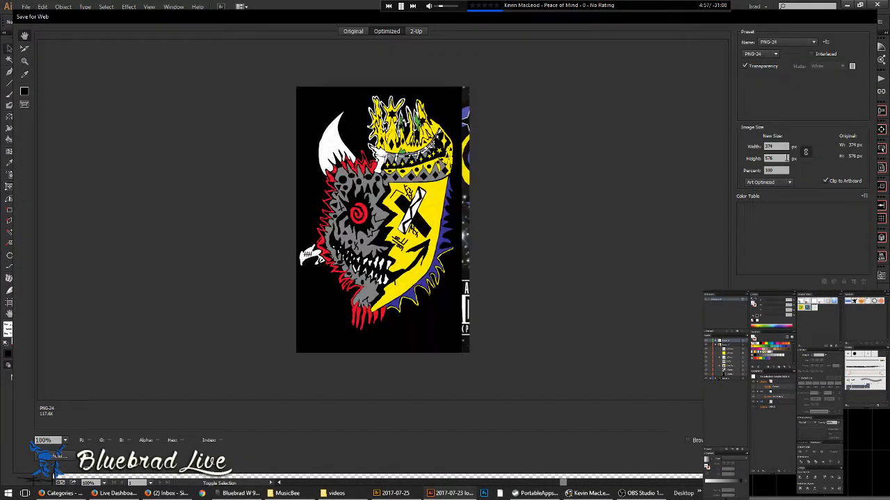
- Cancel Save for Web and save a copy as Adobe PDF with the file name ending in 'PR'
key(Escape)
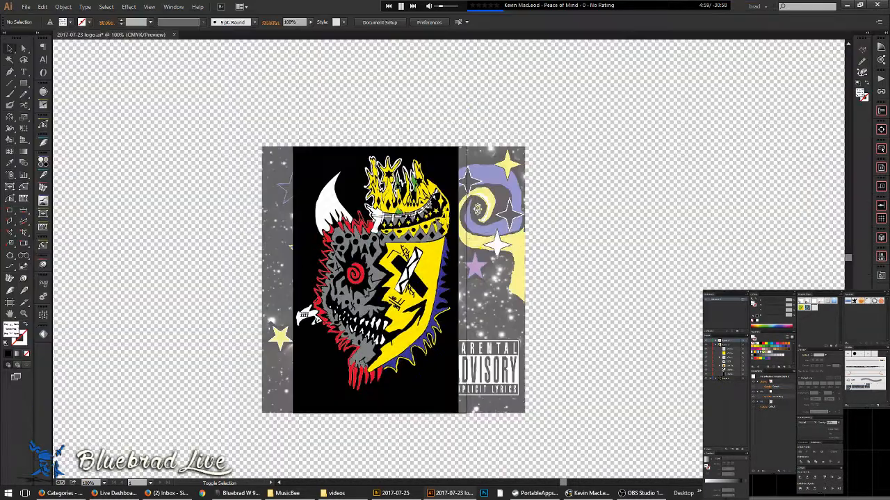
key(ctrl+alt+s)
click(108, 215)
click(110, 231)
click(366, 279)
key(ctrl+alt+s)
click(111, 214)
click(118, 231)
double_click(147, 202)
text(PR)
key(Return)
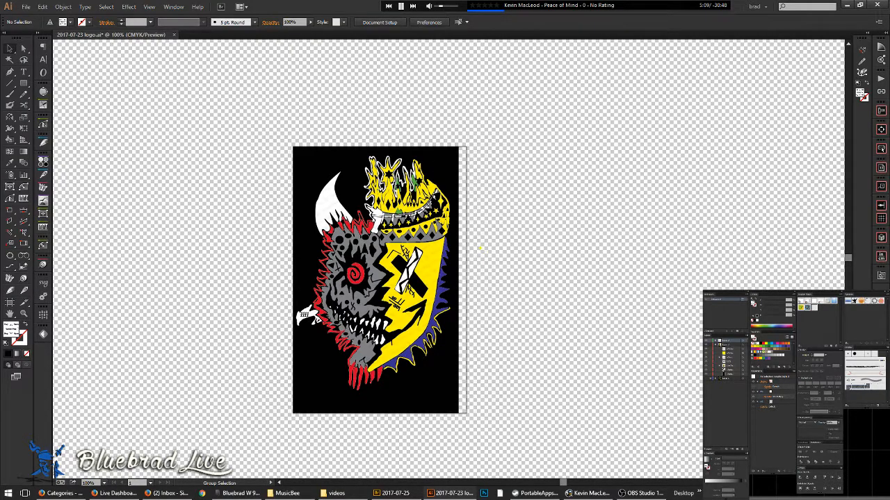
- Choose the [Smallest File Size] PDF preset and enable a permissions password under Security
click(142, 28)
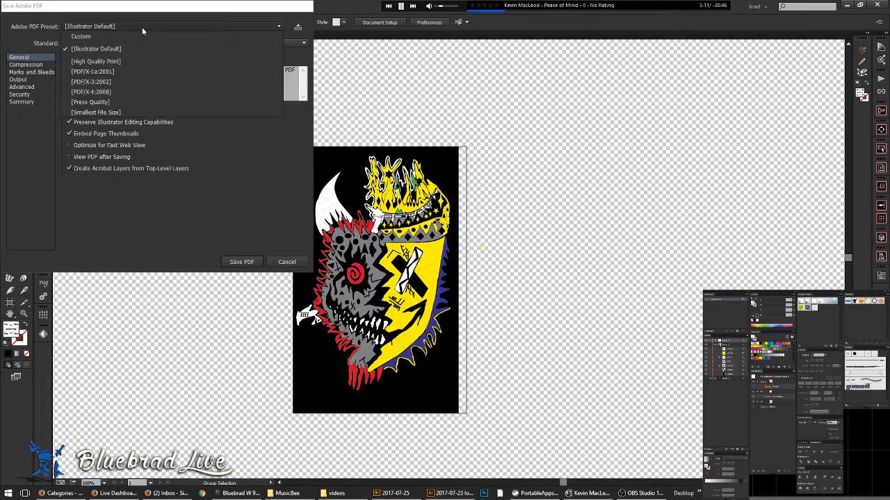
click(139, 114)
click(19, 95)
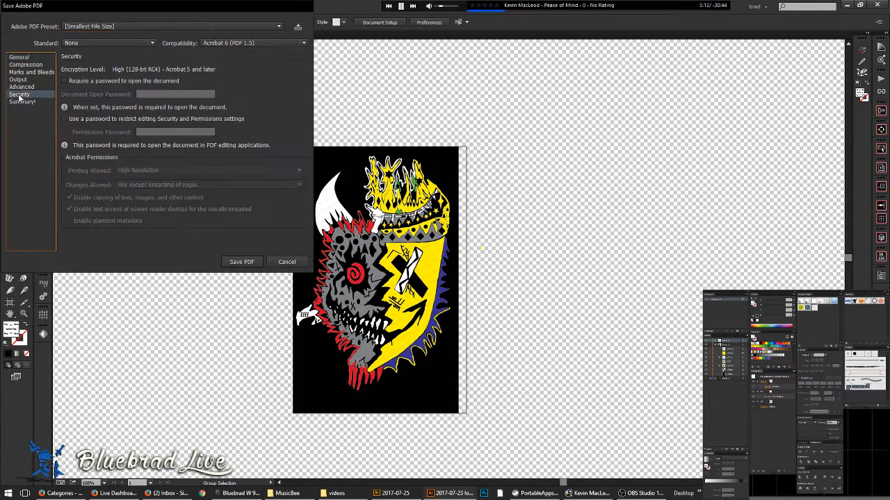
click(169, 120)
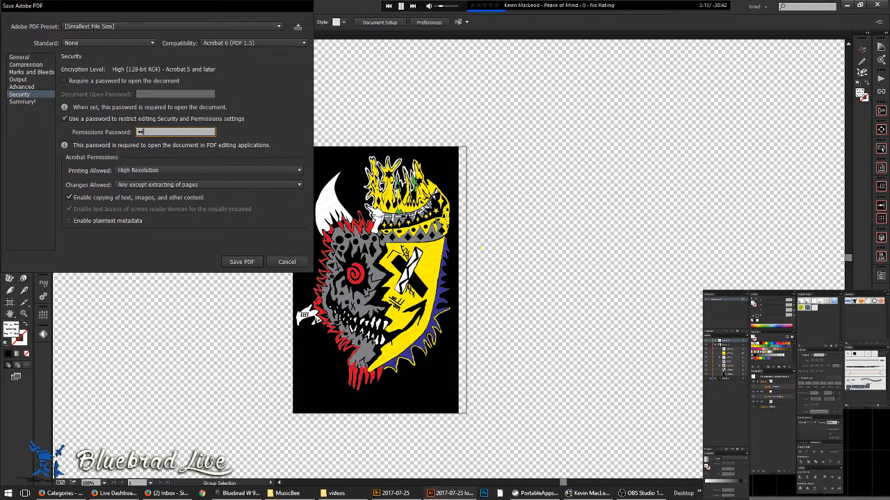
- Enter and confirm the permissions password, save the PDF, and close the logo document
text(•••••••••••)
key(Return)
text(•••••••••••)
key(Return)
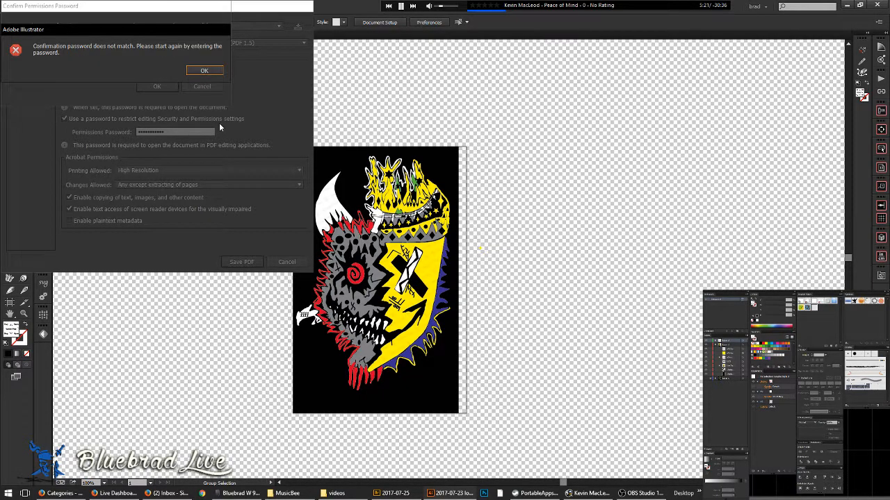
key(Return)
text(•••••)
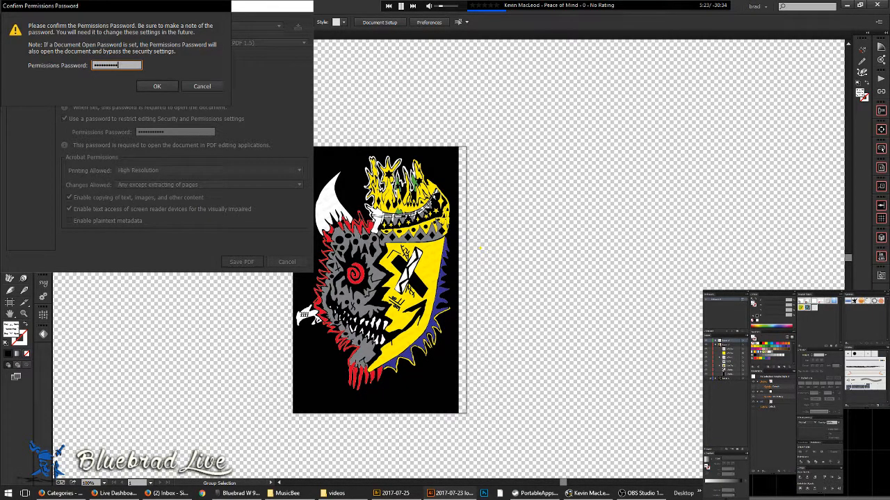
key(Return)
key(Return)
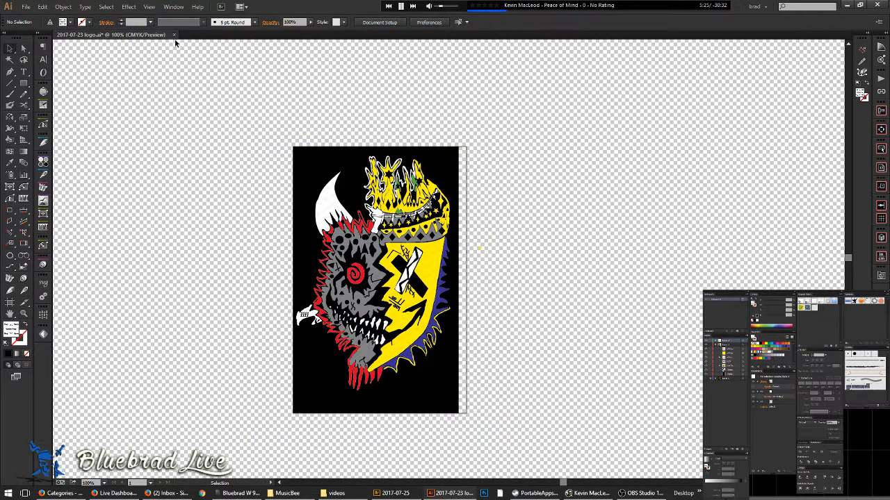
click(174, 34)
- Answer the save prompt, minimize Illustrator, move the browser to the other monitor, and open ProofMe in a new window
click(460, 262)
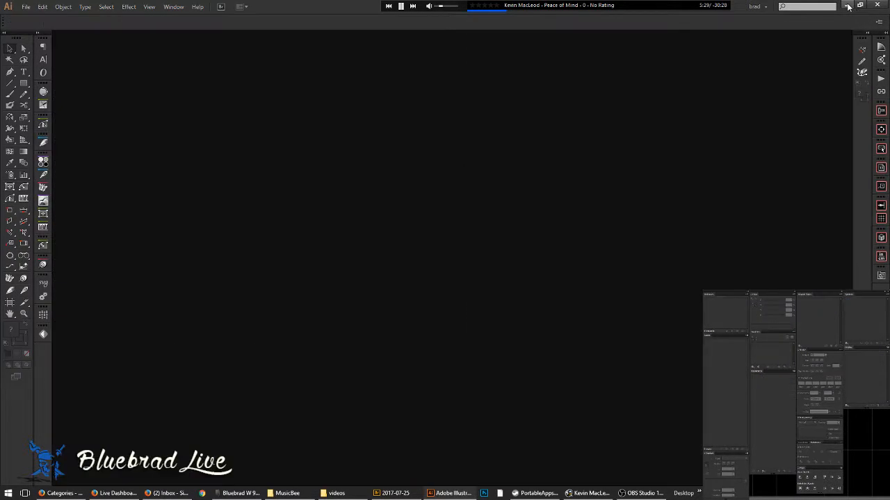
click(848, 5)
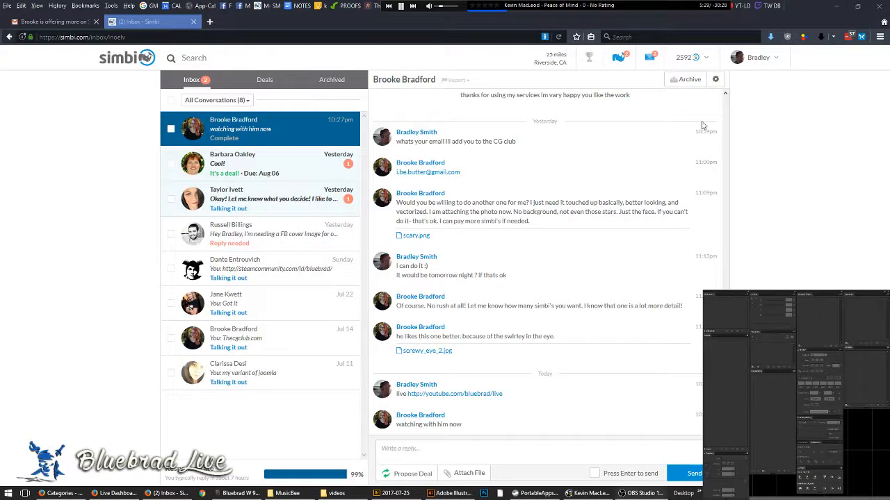
drag(442, 25, 0, 264)
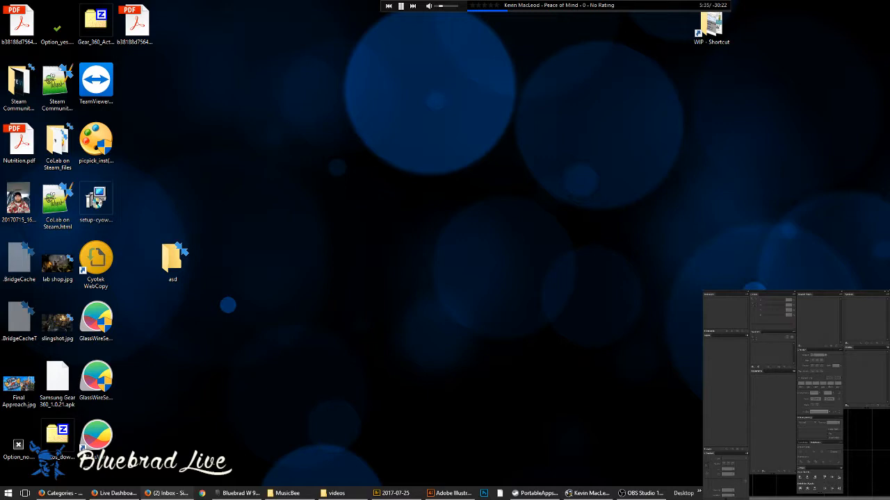
key(ctrl+n)
click(351, 6)
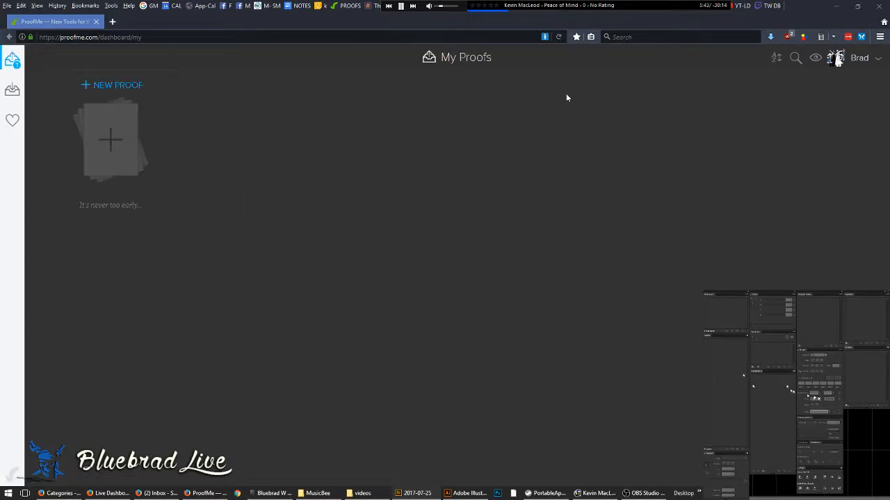
- Create a new proof by uploading the logo PROOF PDF, then copy its share link
click(119, 87)
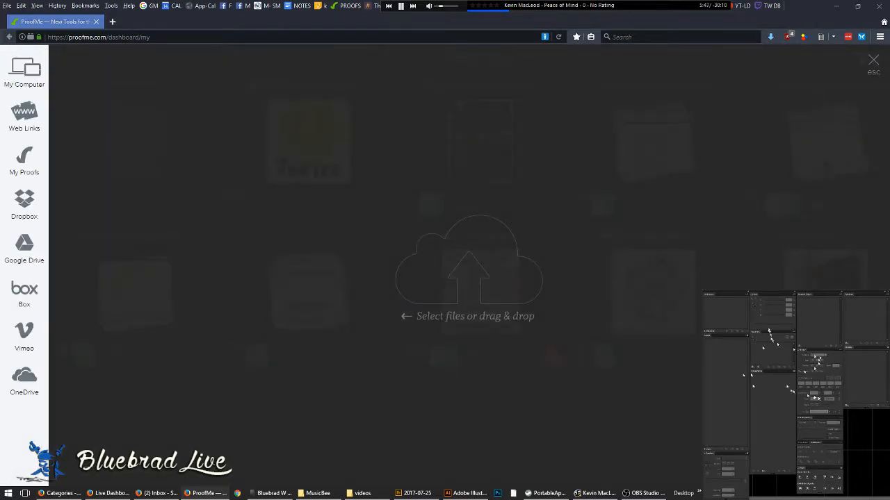
drag(414, 230, 419, 238)
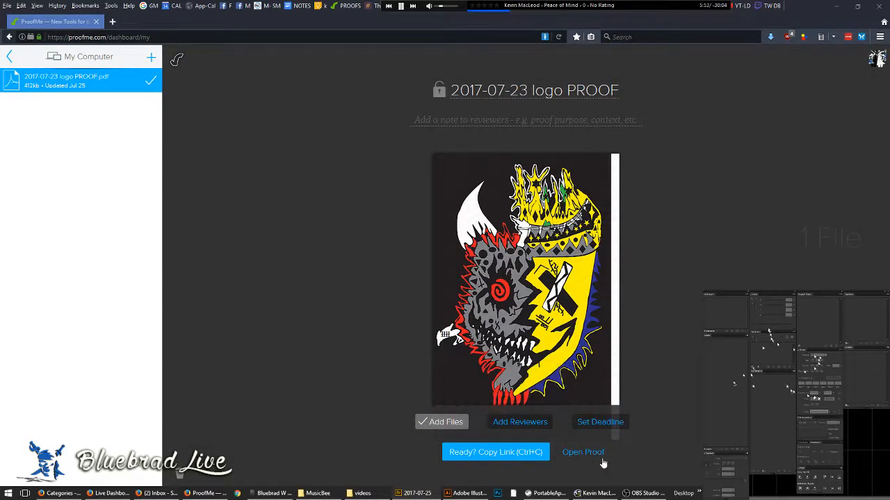
click(534, 454)
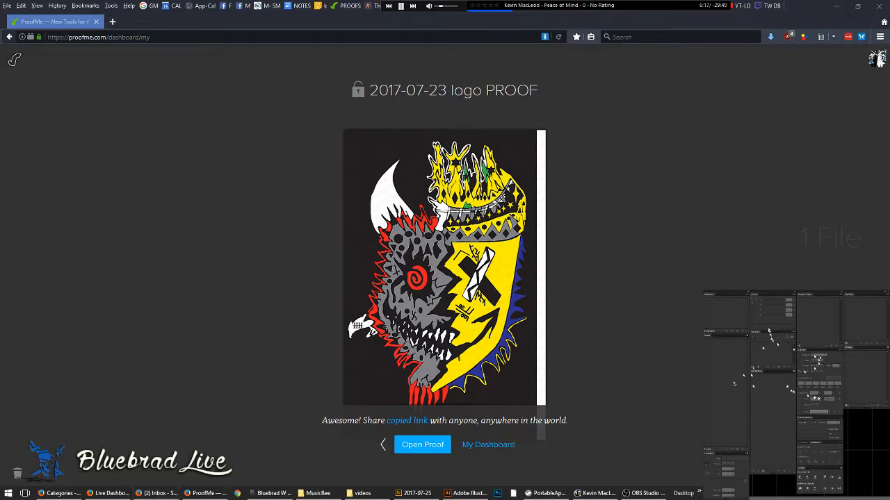
- Check the clock, go back to the My Proofs dashboard, and pause the background music
click(860, 493)
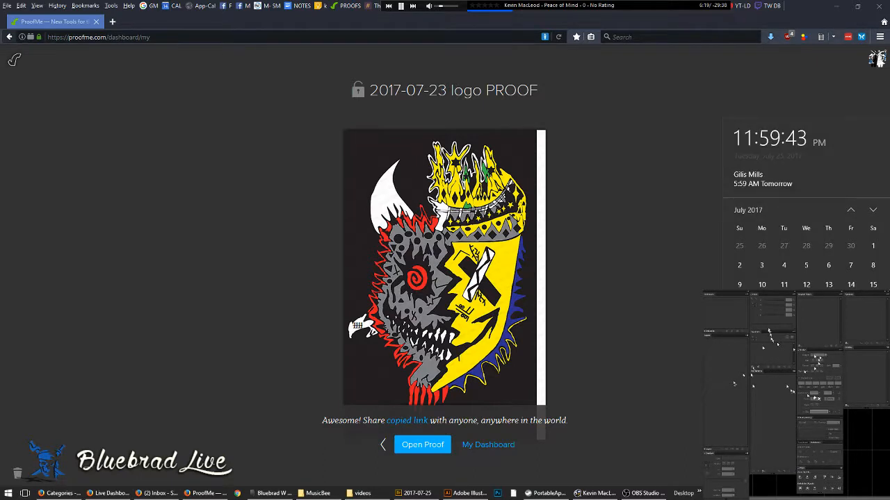
click(860, 493)
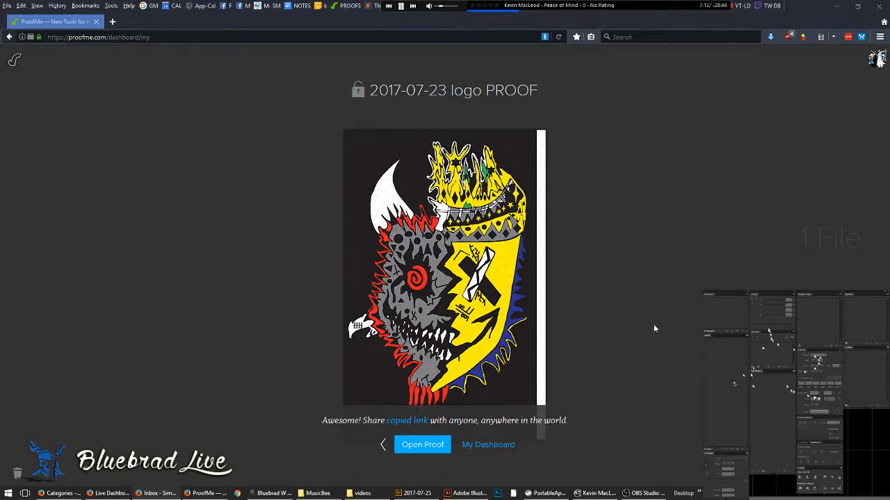
click(492, 448)
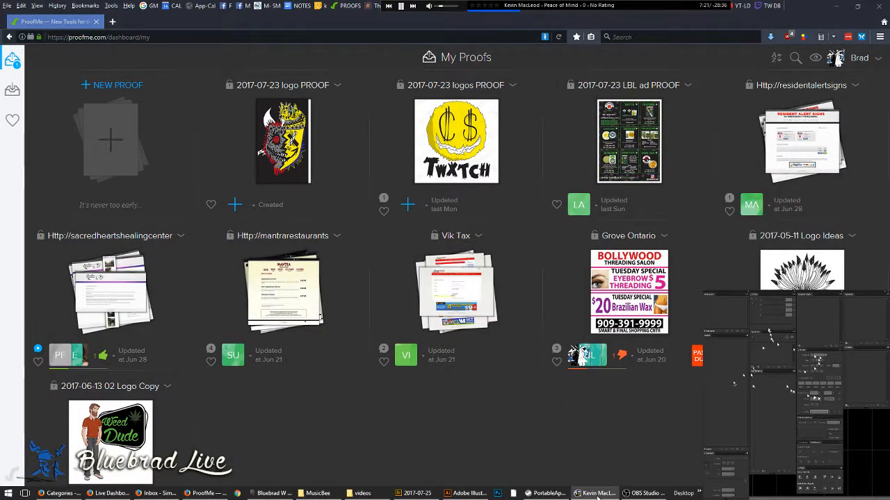
click(401, 6)
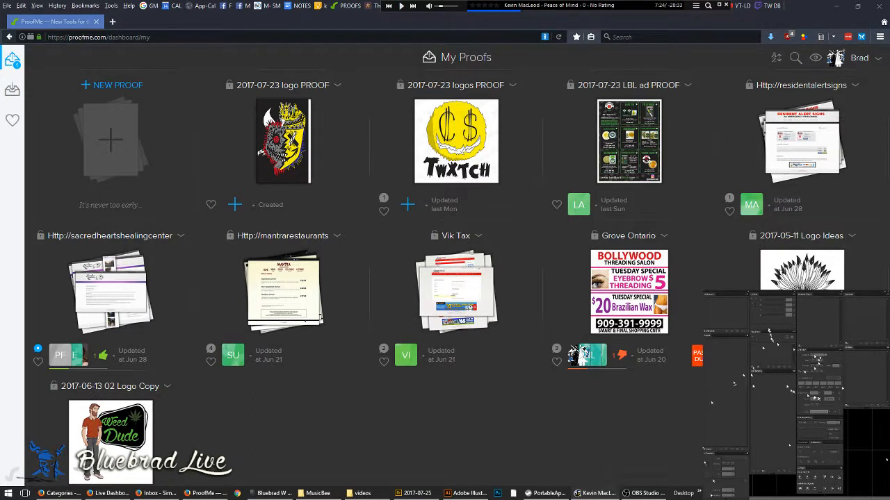